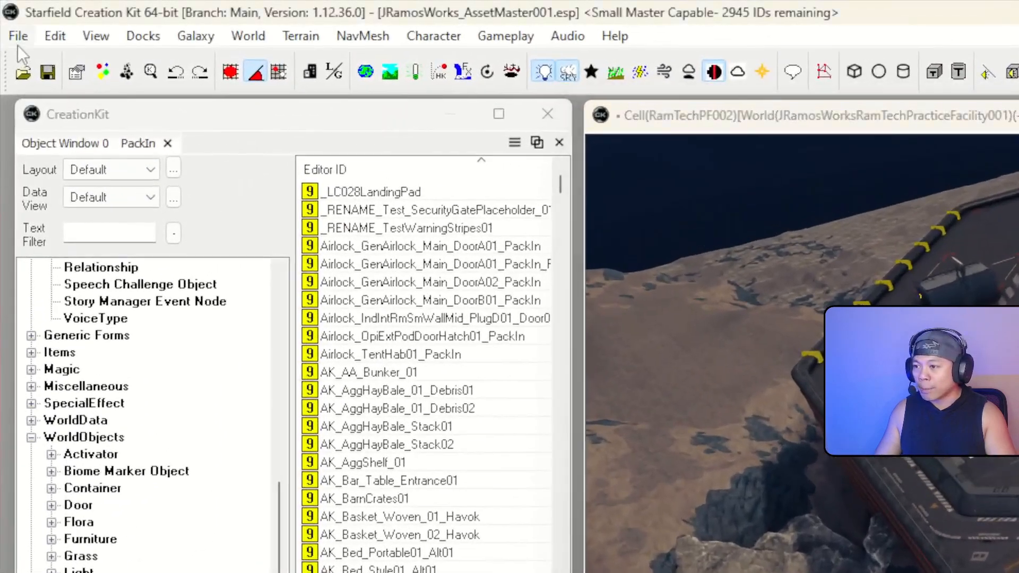
# Open the loaded plugin files list and close it without changes
pyautogui.click(18, 39)
pyautogui.click(32, 59)
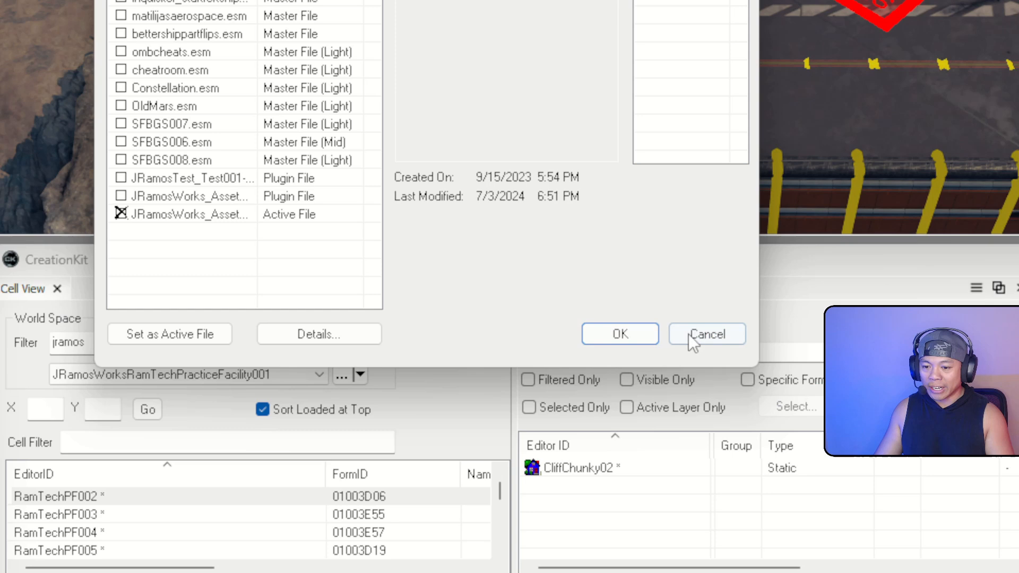
pyautogui.click(691, 335)
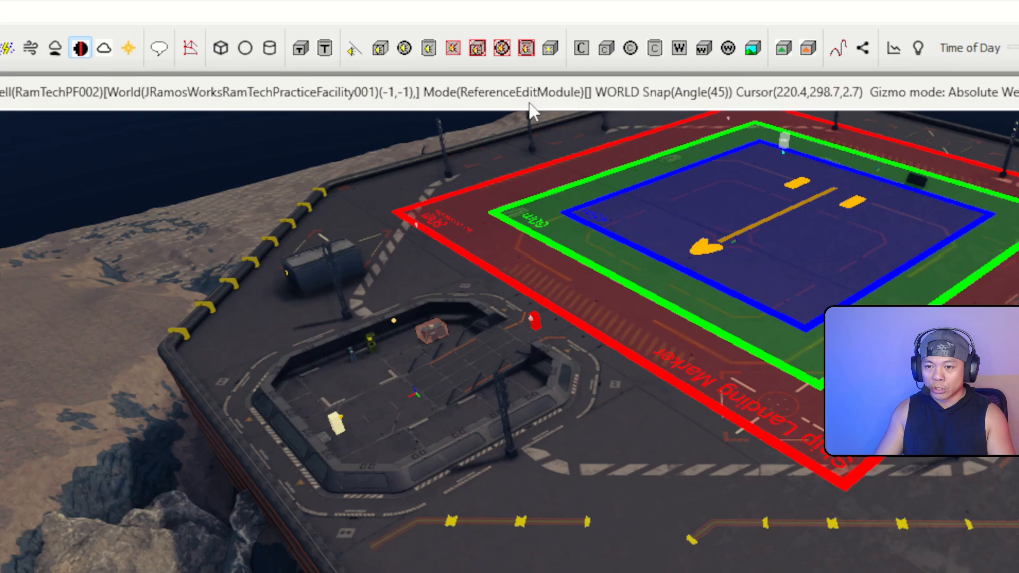
# Fly the camera down into the pit, facing the yellow kiosk marker
pyautogui.moveTo(532, 127); pyautogui.dragTo(494, 160, button='right')
pyautogui.moveTo(494, 265); pyautogui.dragTo(440, 297, button='right')
pyautogui.moveTo(639, 34)
pyautogui.mouseDown(button='right')
pyautogui.moveTo(654, 69)
pyautogui.moveTo(646, 44)
pyautogui.mouseUp(button='right')
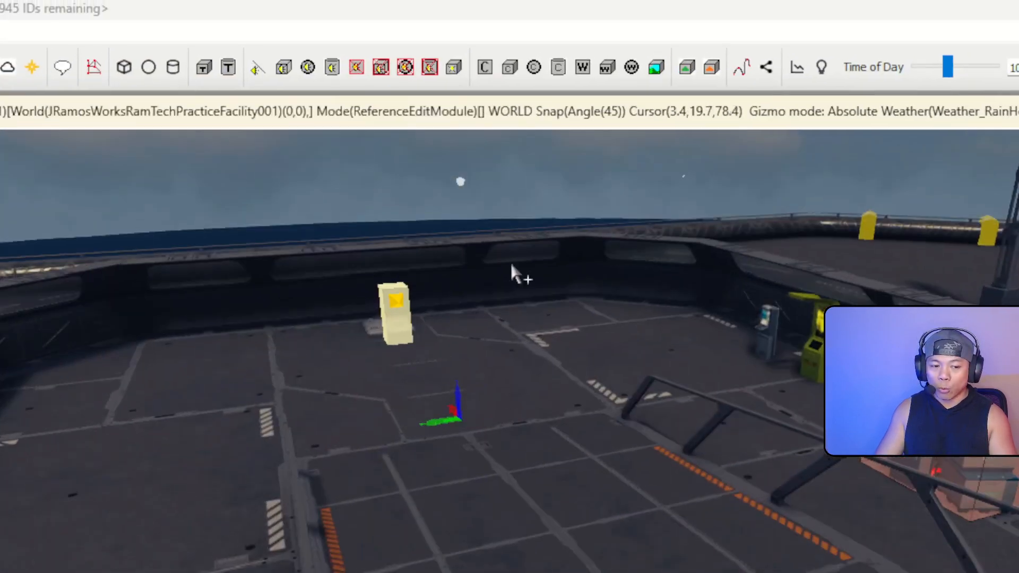
pyautogui.moveTo(502, 269); pyautogui.dragTo(557, 249, button='right')
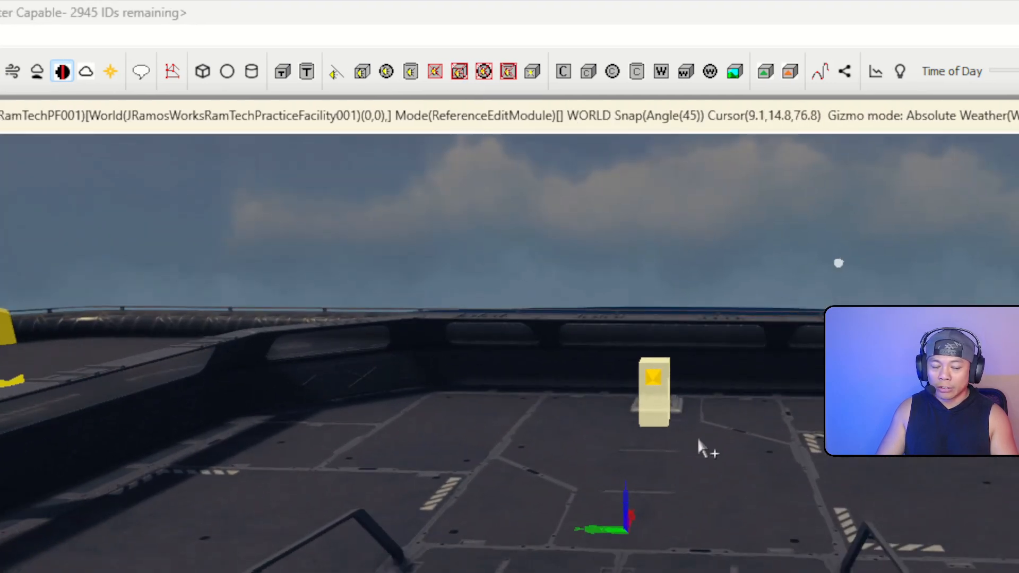
pyautogui.moveTo(759, 459)
pyautogui.mouseDown(button='right')
pyautogui.moveTo(796, 448)
pyautogui.moveTo(759, 454)
pyautogui.mouseUp(button='right')
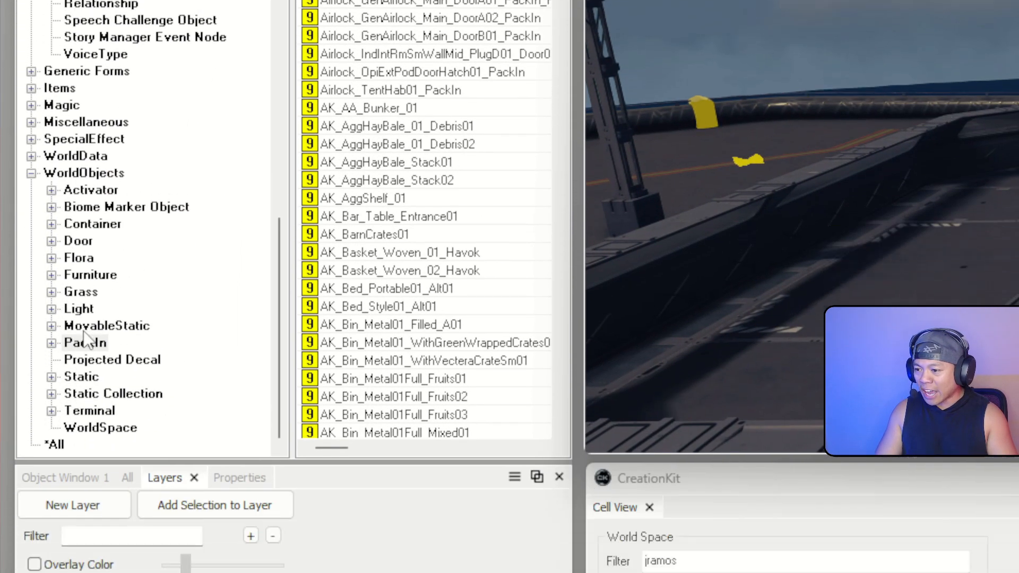
# Filter PackIn objects by 'c' and drag Crate_MerchGen01_Bundle14 into the pit beside the kiosk
pyautogui.click(85, 420)
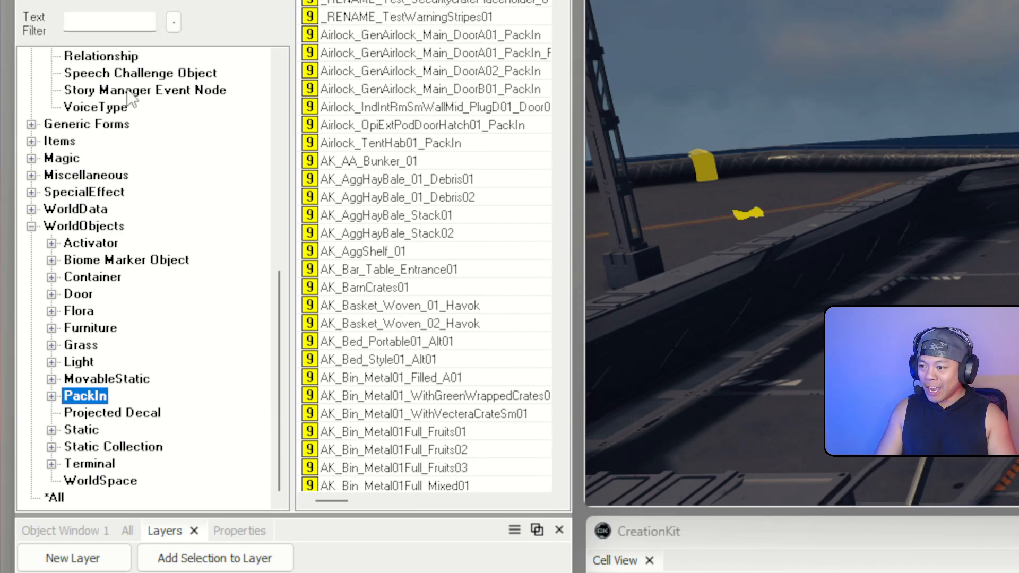
pyautogui.click(116, 173)
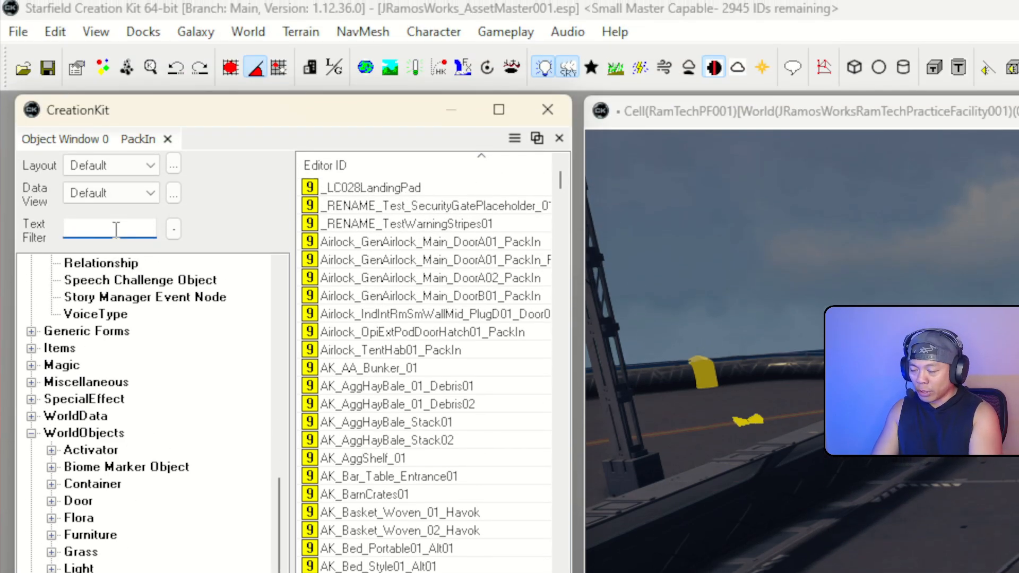
pyautogui.write('crate')
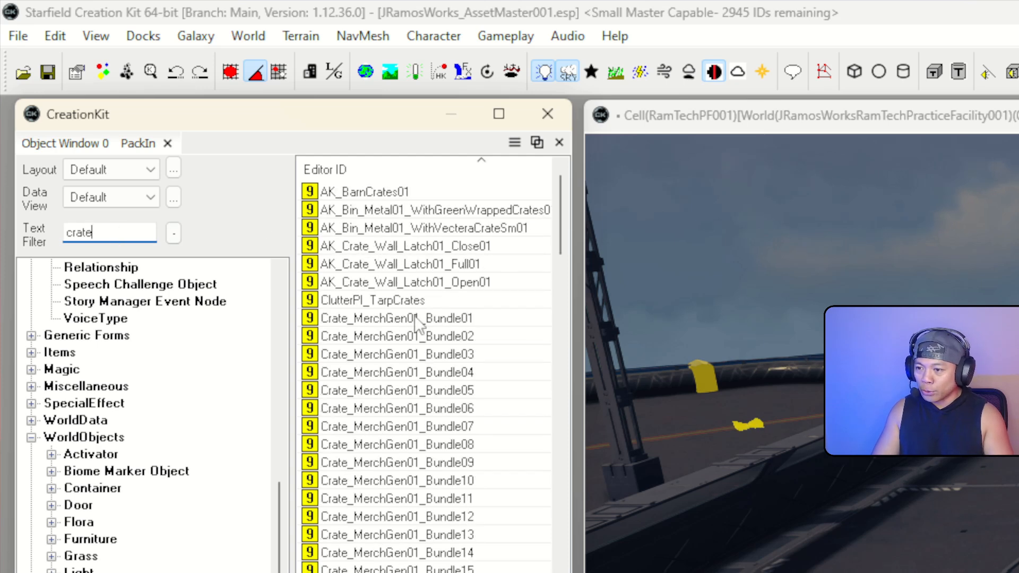
pyautogui.click(417, 372)
pyautogui.scroll(-3, 425, 449)
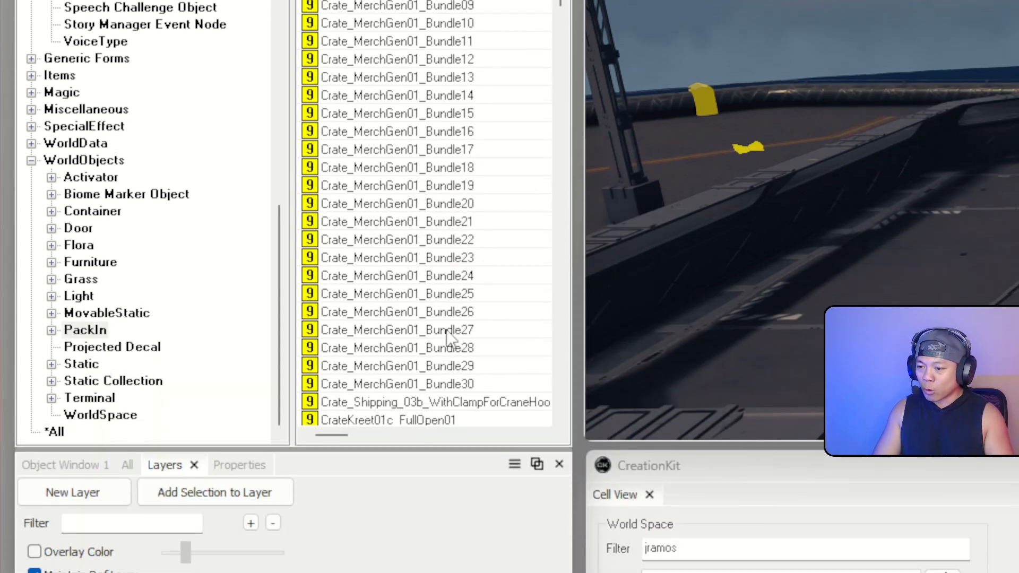
pyautogui.click(415, 296)
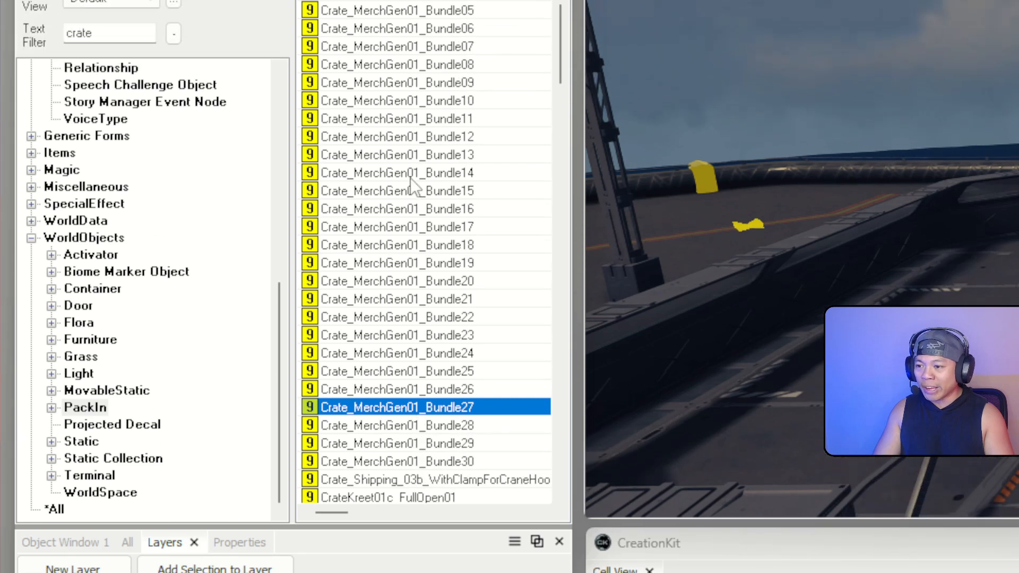
pyautogui.click(425, 51)
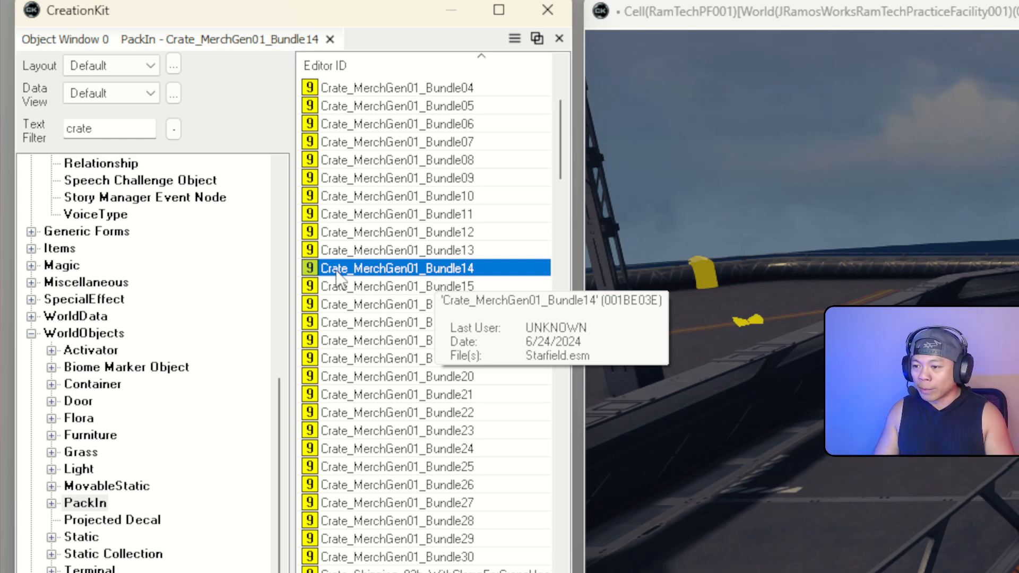
pyautogui.moveTo(336, 270); pyautogui.dragTo(526, 291)
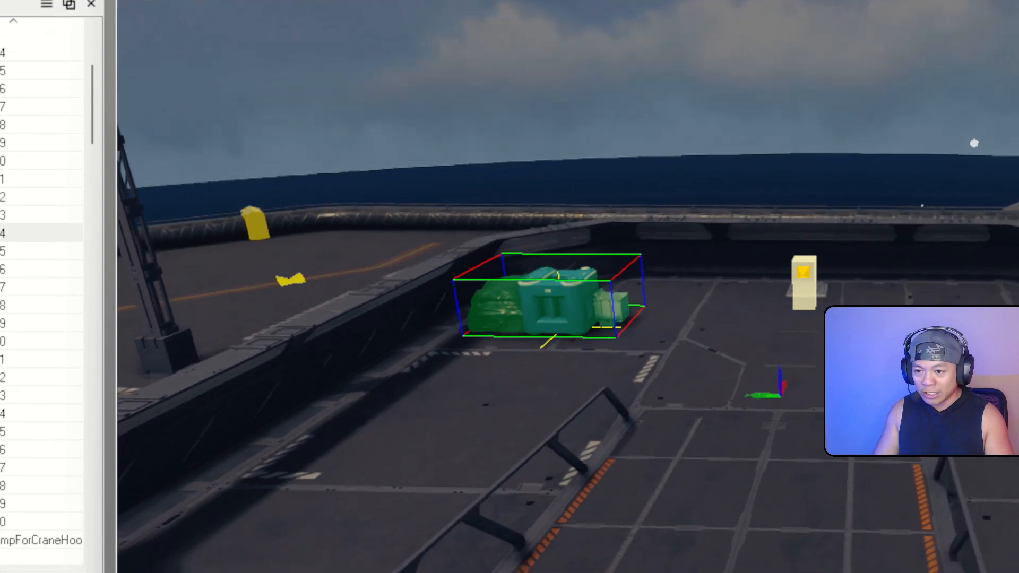
# Centre the view on the placed crates and cycle through the overlapping crate bundles
pyautogui.moveTo(514, 287); pyautogui.dragTo(796, 276, button='middle')
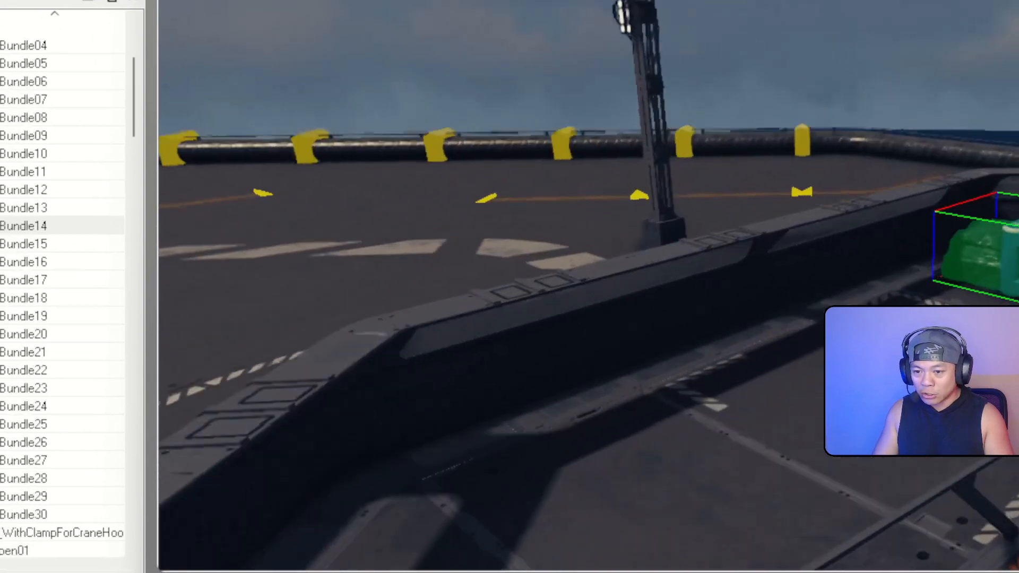
pyautogui.scroll(5, 514, 288)
pyautogui.moveTo(601, 290); pyautogui.dragTo(632, 271, button='middle')
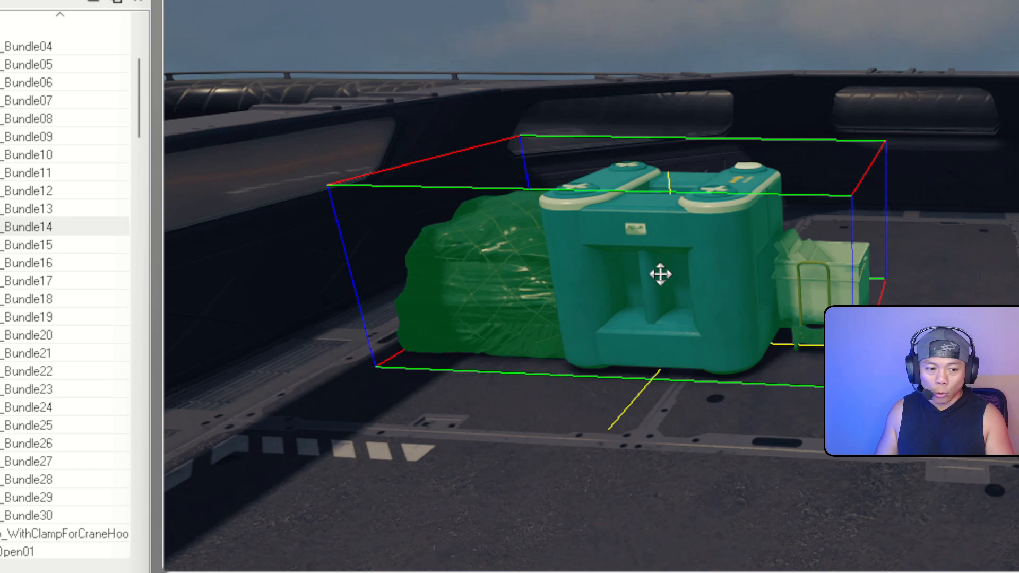
pyautogui.click(661, 274)
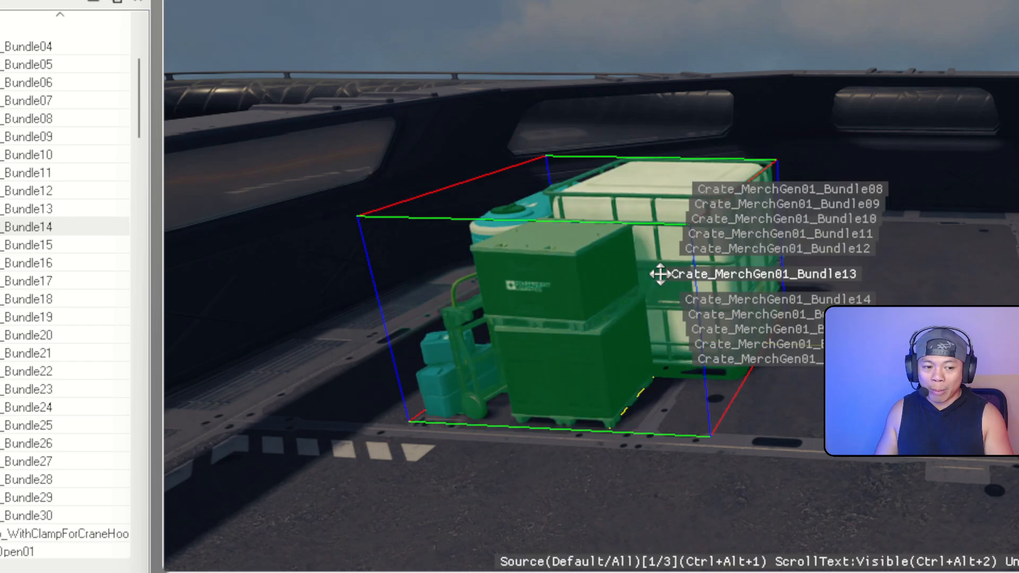
pyautogui.click(660, 273)
pyautogui.click(661, 274)
pyautogui.click(660, 274)
pyautogui.click(660, 274)
pyautogui.click(661, 274)
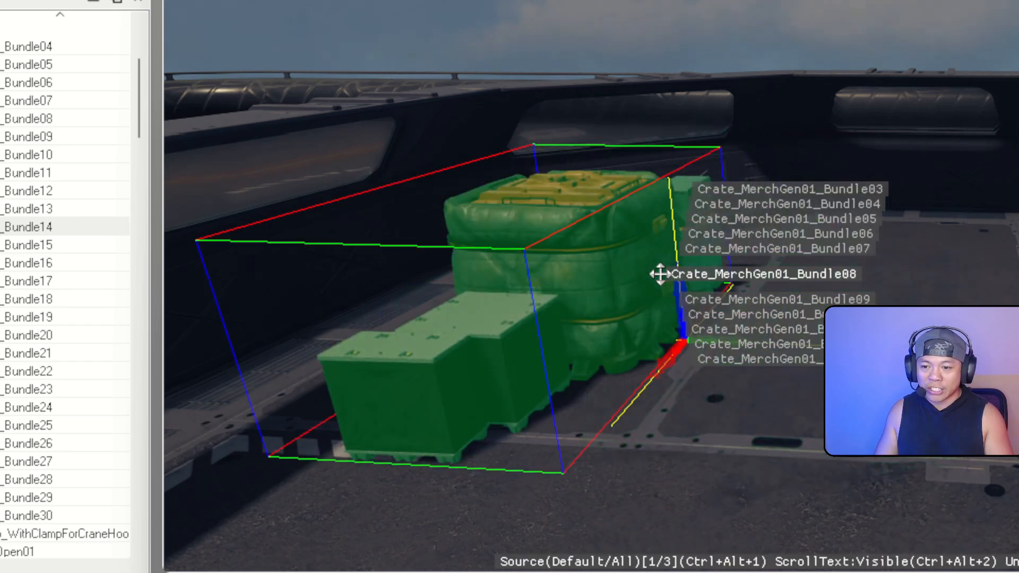
pyautogui.click(660, 274)
pyautogui.click(661, 274)
pyautogui.click(661, 274)
pyautogui.click(660, 274)
pyautogui.click(660, 274)
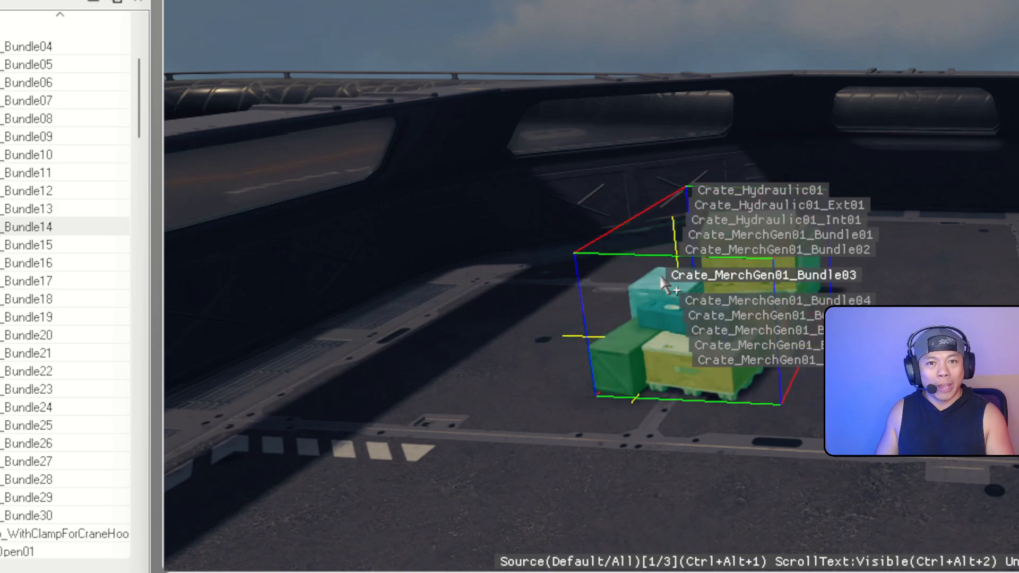
pyautogui.click(661, 274)
pyautogui.click(661, 274)
pyautogui.click(661, 274)
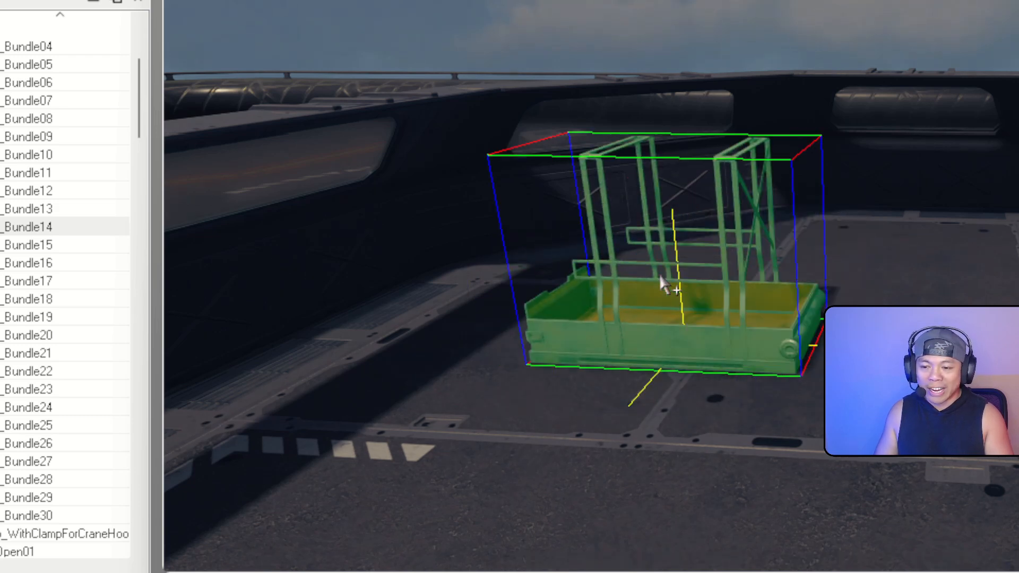
# Pick the crate under the rack and cycle onward toward the Bundle14 pack
pyautogui.click(661, 279)
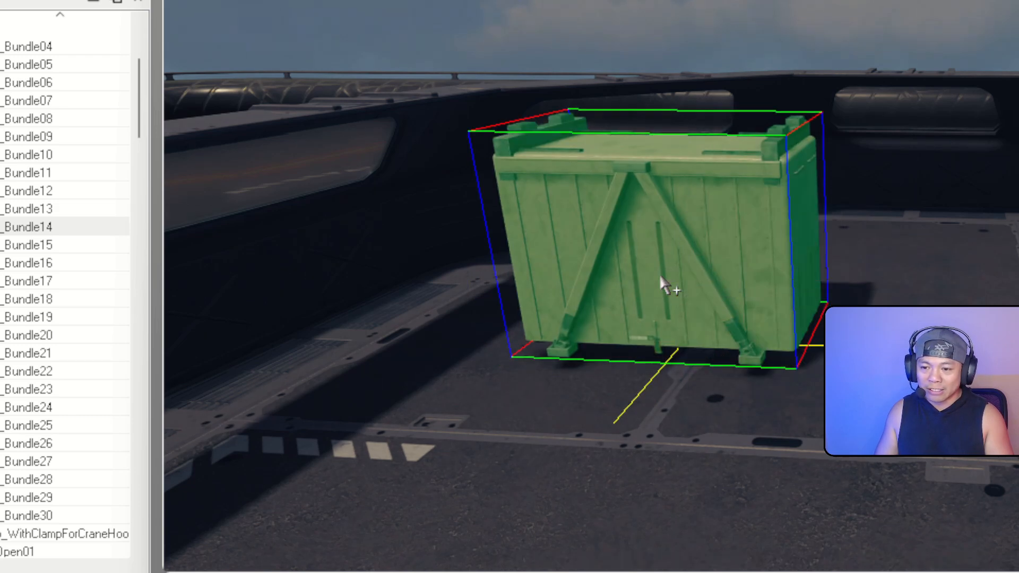
pyautogui.click(661, 277)
pyautogui.click(661, 277)
pyautogui.click(661, 277)
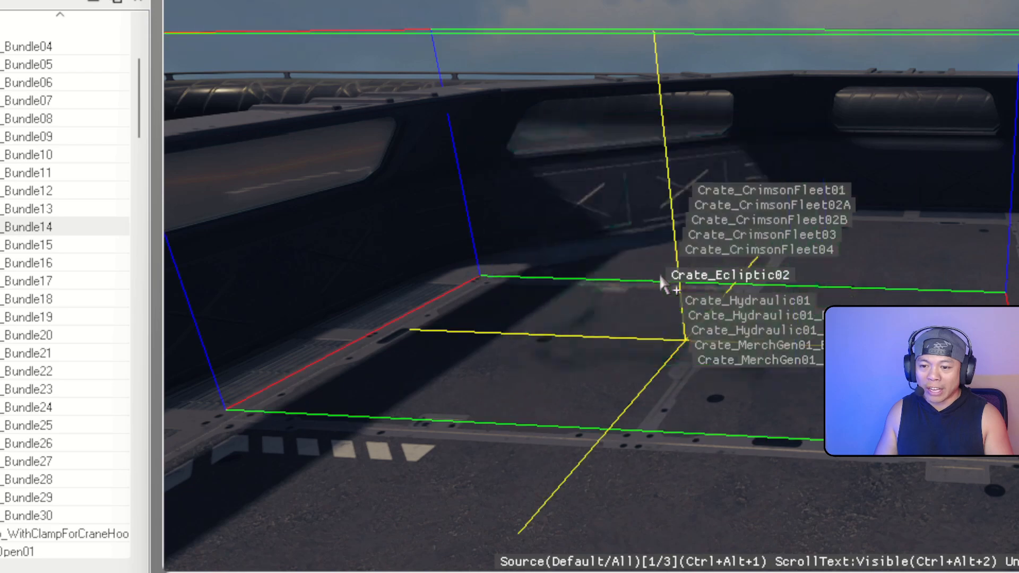
pyautogui.click(661, 277)
pyautogui.click(661, 277)
pyautogui.click(661, 277)
pyautogui.click(661, 277)
pyautogui.click(661, 277)
pyautogui.click(661, 277)
pyautogui.click(661, 277)
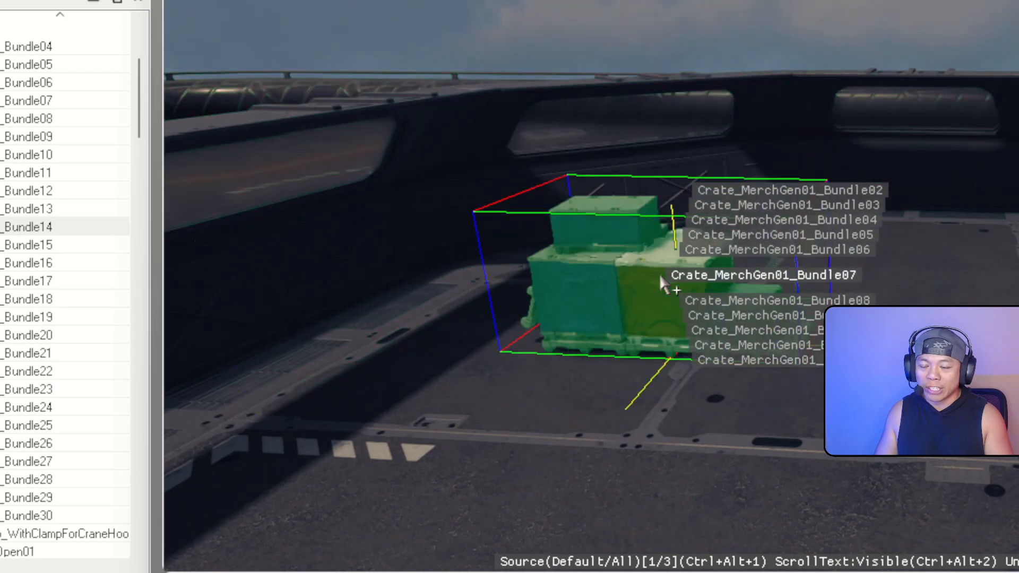
pyautogui.click(661, 277)
pyautogui.click(661, 277)
pyautogui.click(661, 277)
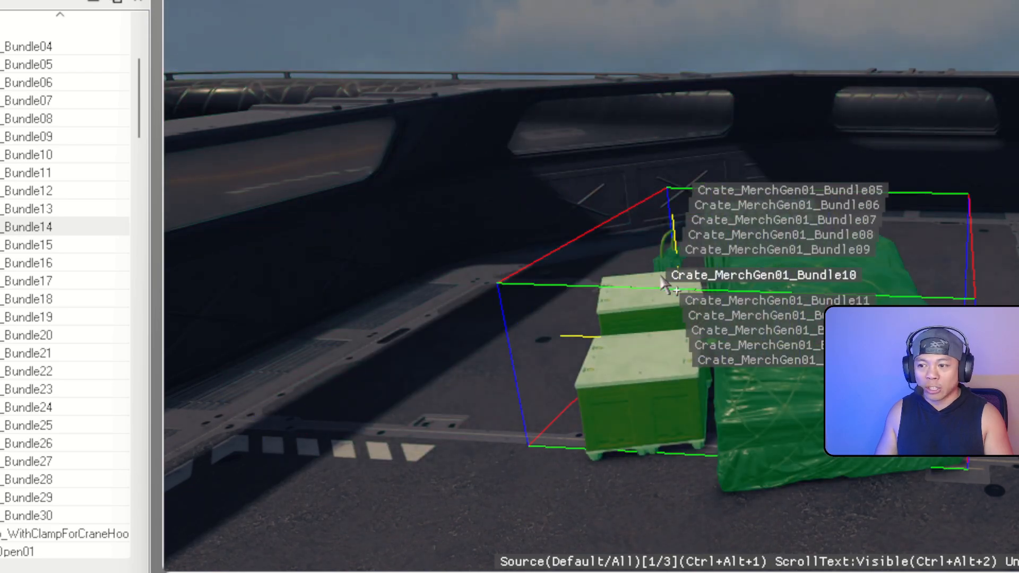
pyautogui.click(662, 279)
pyautogui.click(662, 279)
pyautogui.click(661, 279)
pyautogui.click(662, 278)
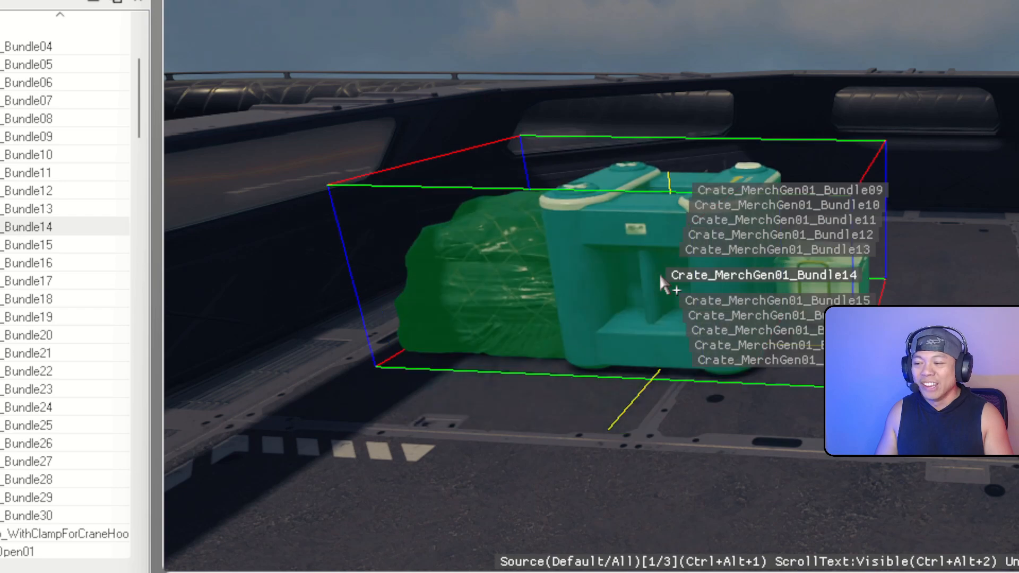
# Rotate the crate bundle and slide it toward the wall, then drop Crate_MerchGen01_Bundle29 into the pit
pyautogui.scroll(-1, 660, 276)
pyautogui.scroll(-1, 660, 276)
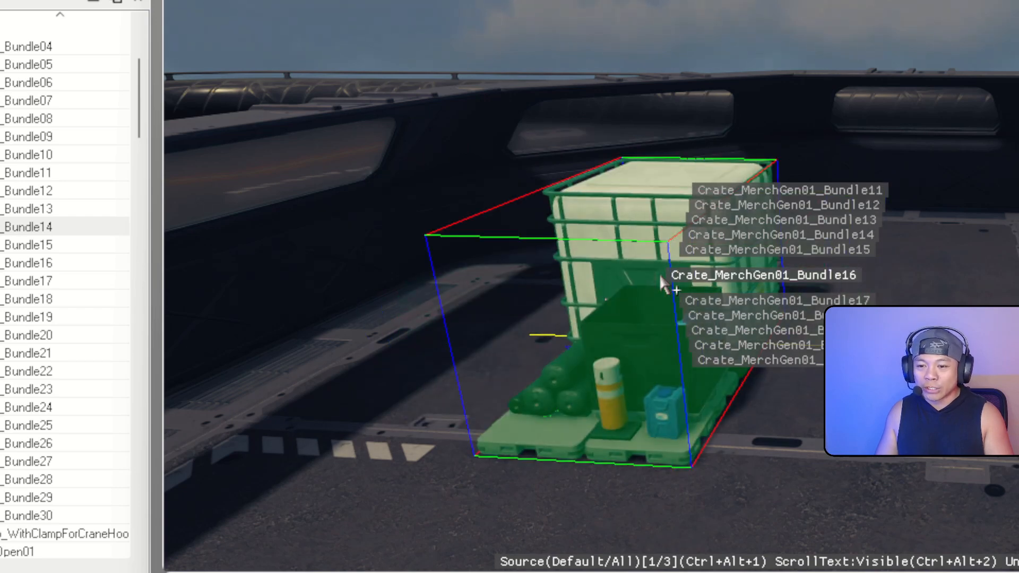
pyautogui.scroll(3, 660, 276)
pyautogui.scroll(9, 659, 275)
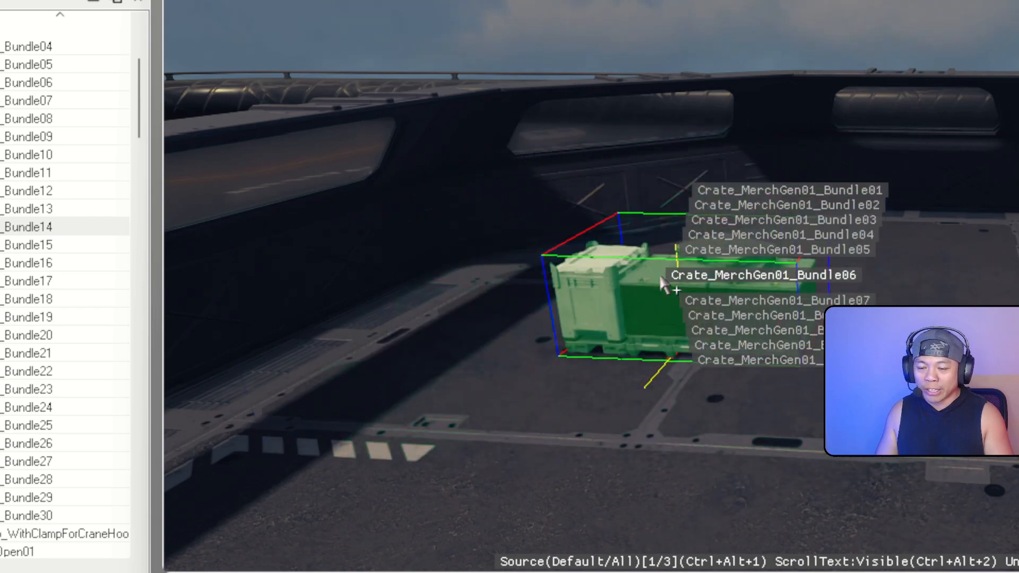
pyautogui.scroll(-7, 661, 278)
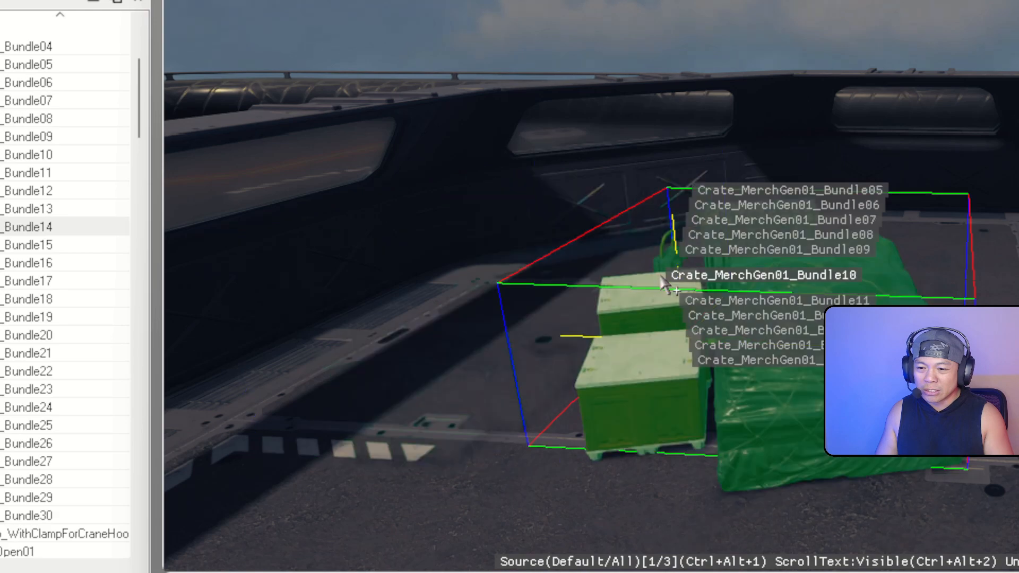
pyautogui.scroll(-2, 661, 277)
pyautogui.scroll(-5, 661, 277)
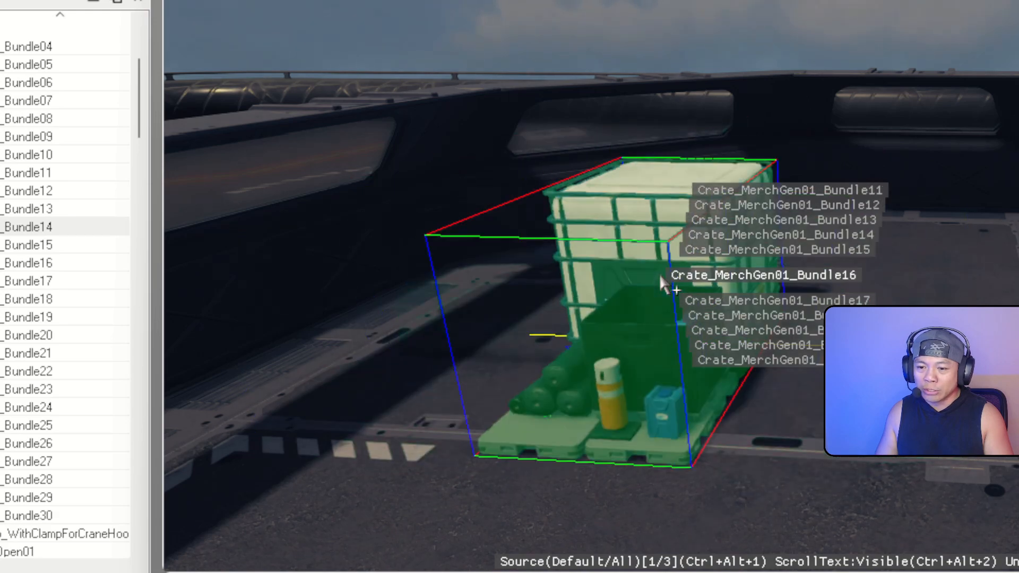
pyautogui.scroll(-9, 661, 277)
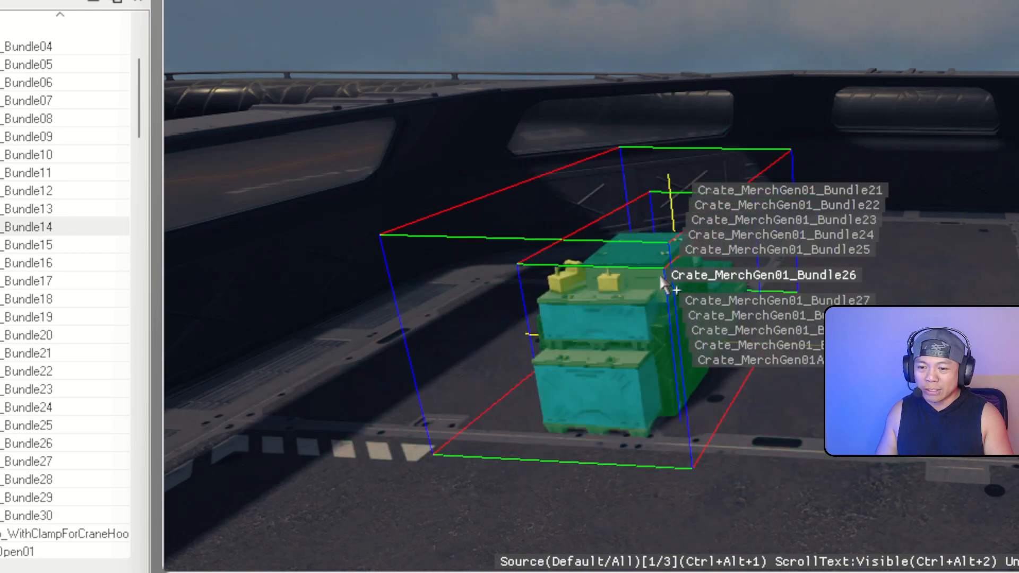
pyautogui.moveTo(665, 284); pyautogui.dragTo(678, 297, button='right')
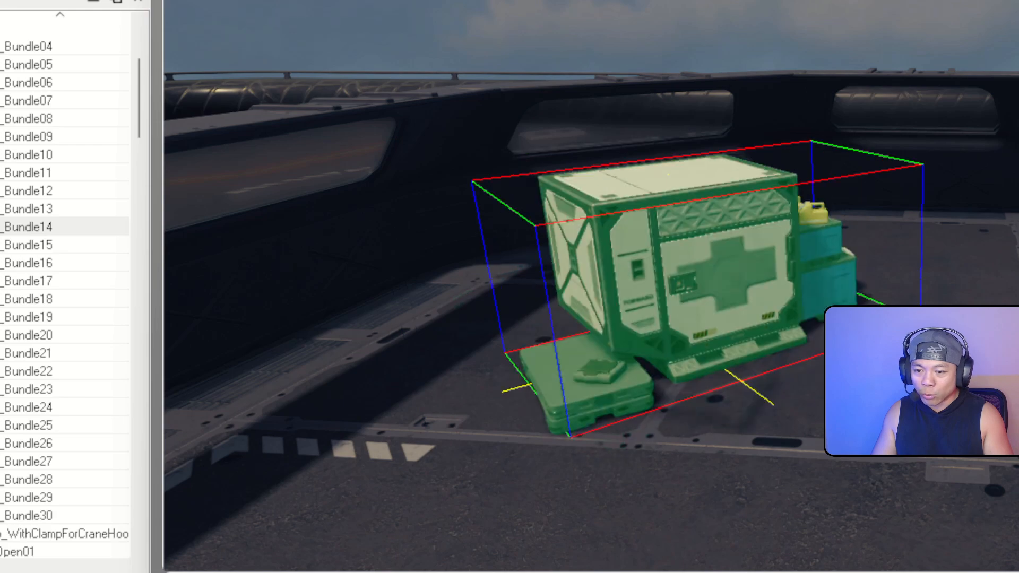
pyautogui.moveTo(678, 297); pyautogui.dragTo(652, 219)
pyautogui.moveTo(652, 218)
pyautogui.keyDown('shift'); pyautogui.mouseDown(button='middle')
pyautogui.moveTo(667, 297)
pyautogui.moveTo(646, 222)
pyautogui.mouseUp(button='middle'); pyautogui.keyUp('shift')
pyautogui.moveTo(646, 221); pyautogui.dragTo(693, 200)
pyautogui.moveTo(694, 200)
pyautogui.keyDown('shift'); pyautogui.mouseDown(button='middle')
pyautogui.moveTo(759, 138)
pyautogui.moveTo(700, 193)
pyautogui.mouseUp(button='middle'); pyautogui.keyUp('shift')
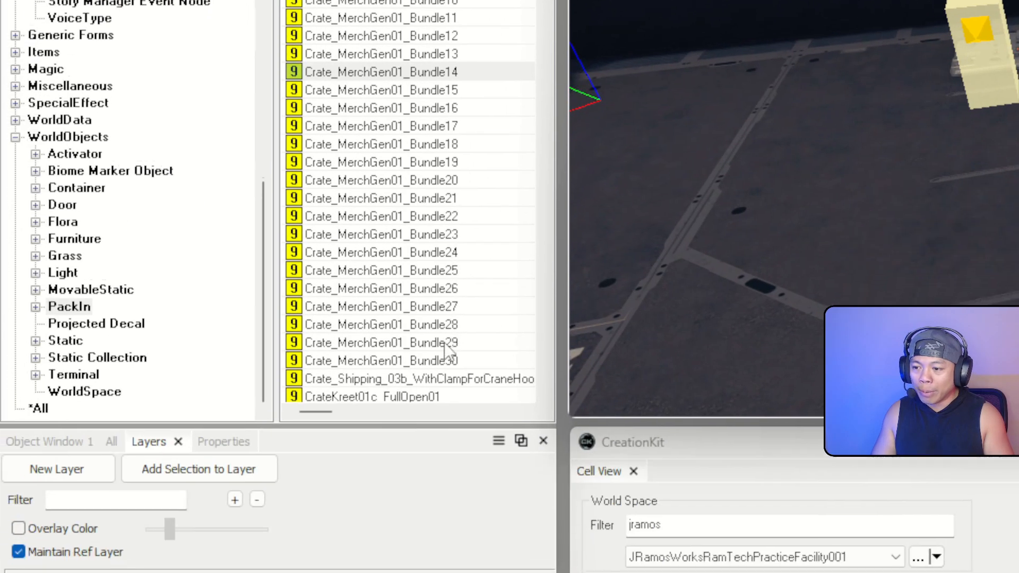
pyautogui.moveTo(63, 496); pyautogui.dragTo(68, 496)
pyautogui.moveTo(477, 297); pyautogui.dragTo(545, 245)
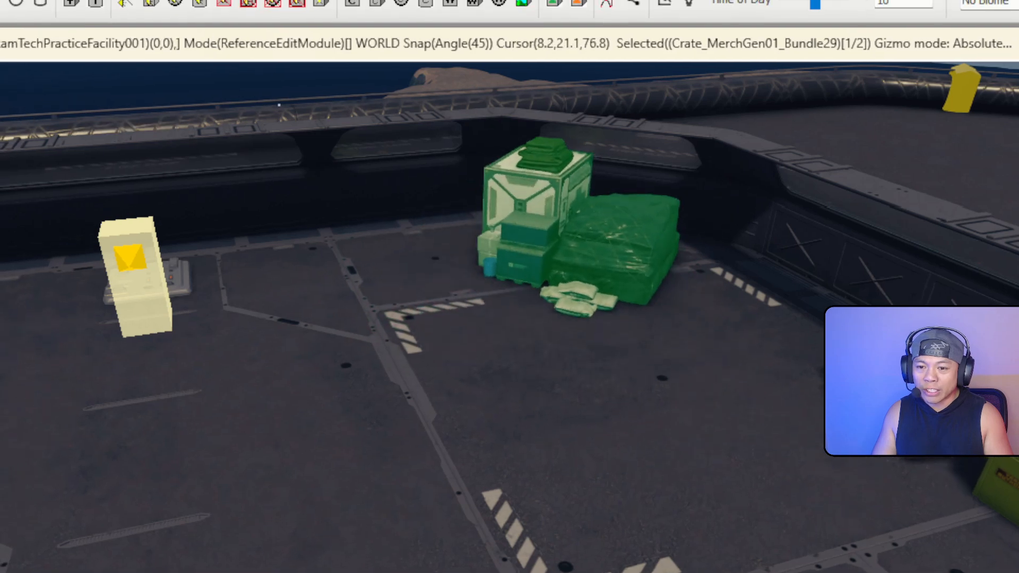
# Select the merch crate bundle and nudge it toward the back corner
pyautogui.moveTo(545, 245); pyautogui.dragTo(545, 247, button='right')
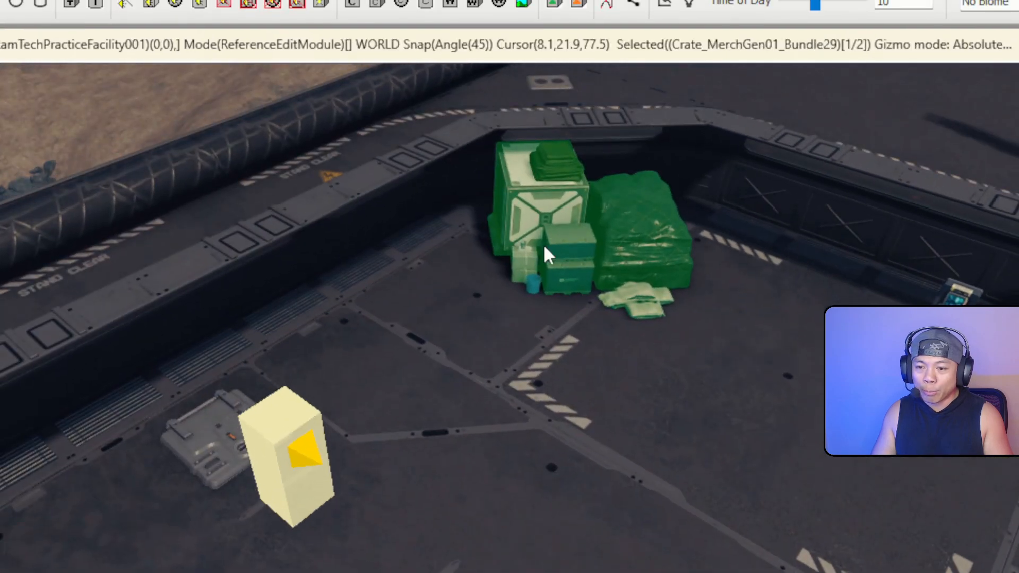
pyautogui.click(581, 257)
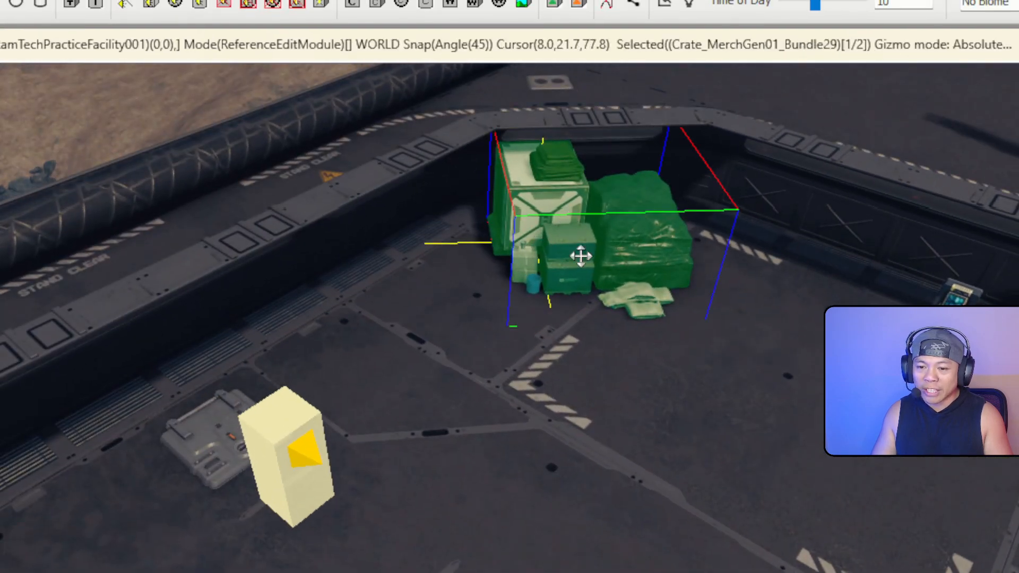
pyautogui.click(497, 298)
pyautogui.click(577, 250)
pyautogui.moveTo(625, 241)
pyautogui.mouseDown()
pyautogui.moveTo(616, 246)
pyautogui.moveTo(635, 246)
pyautogui.mouseUp()
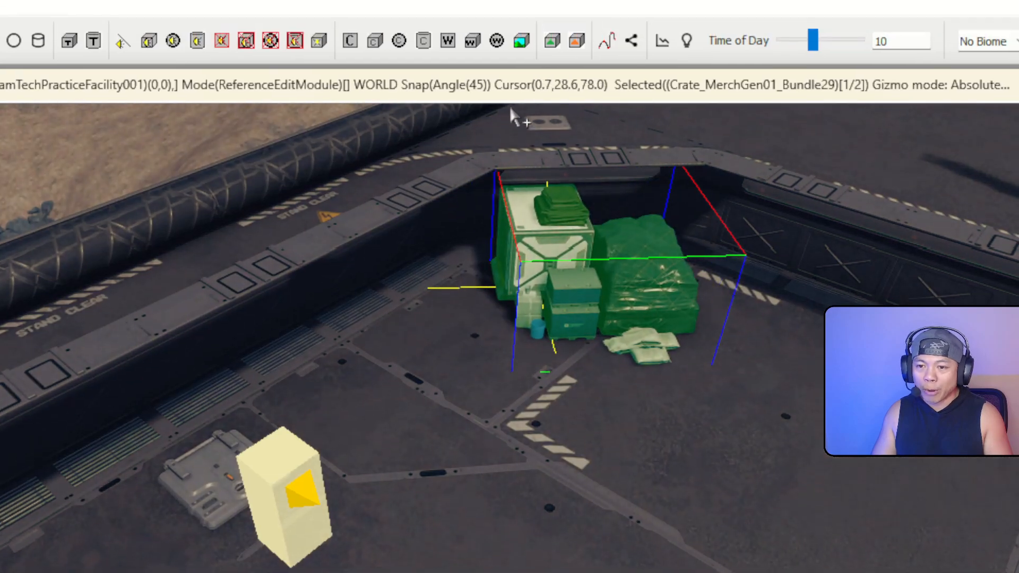
# Fly over the Spaceport_Bunker_PI_03 floor, deselect it, and focus the object list's text filter
pyautogui.click(516, 111)
pyautogui.moveTo(516, 112); pyautogui.dragTo(516, 112, button='right')
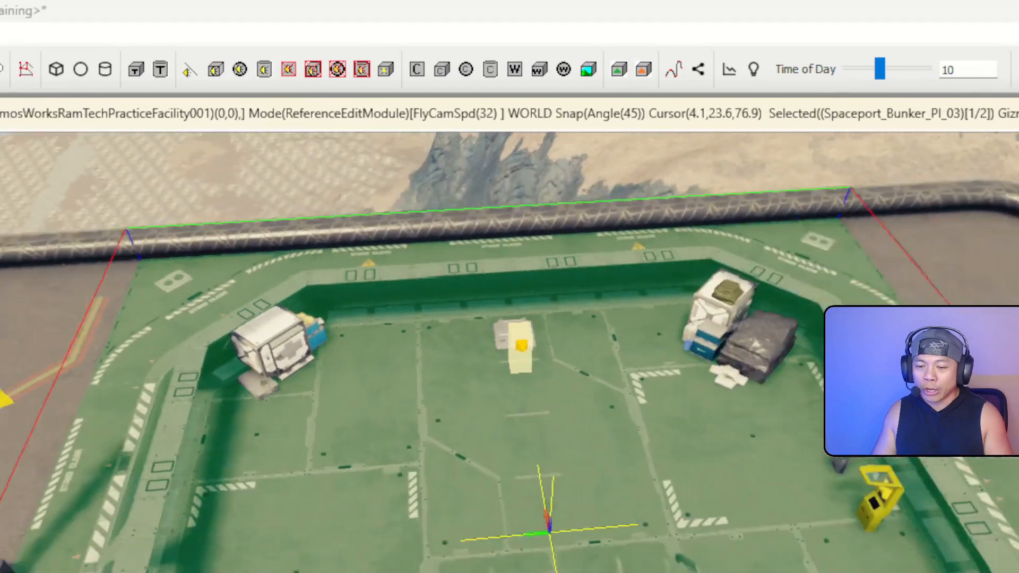
pyautogui.moveTo(555, 221); pyautogui.dragTo(555, 221, button='right')
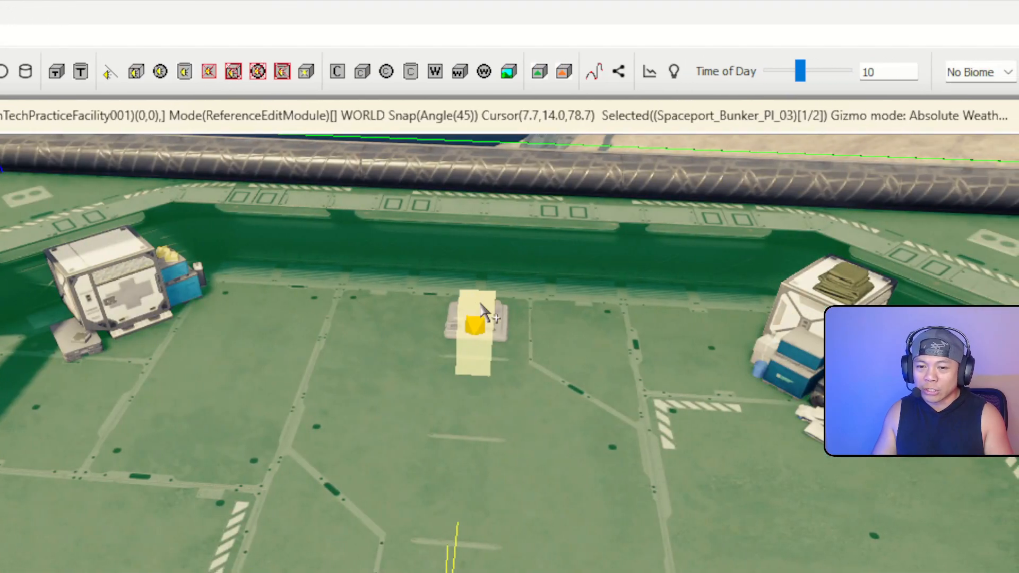
pyautogui.press('d')
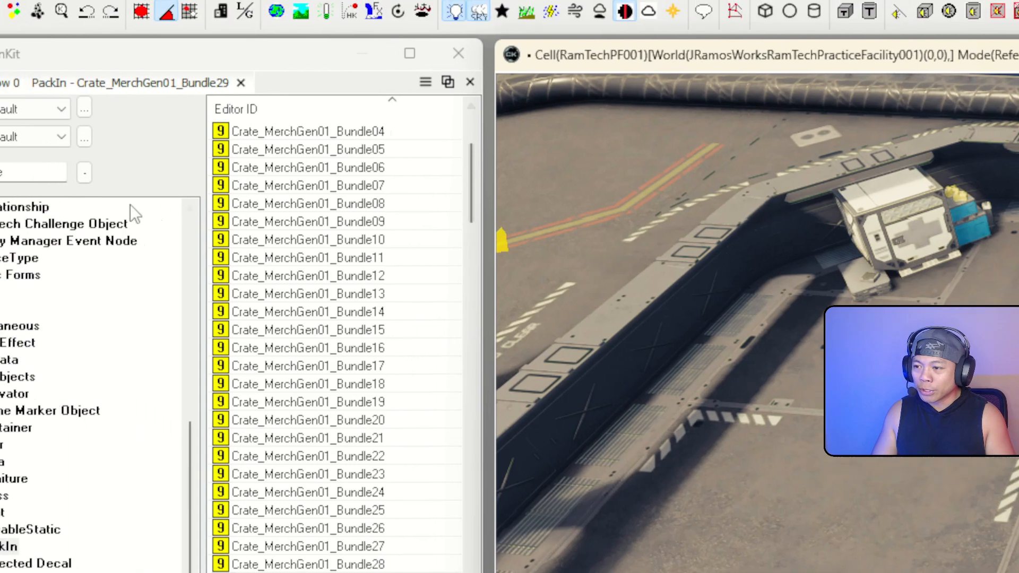
pyautogui.click(39, 174)
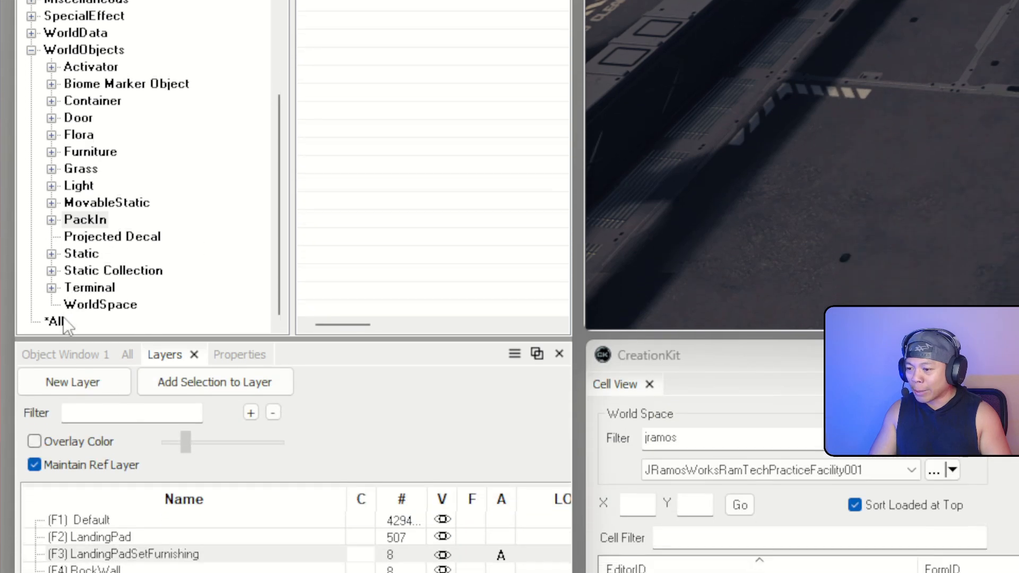
pyautogui.click(58, 322)
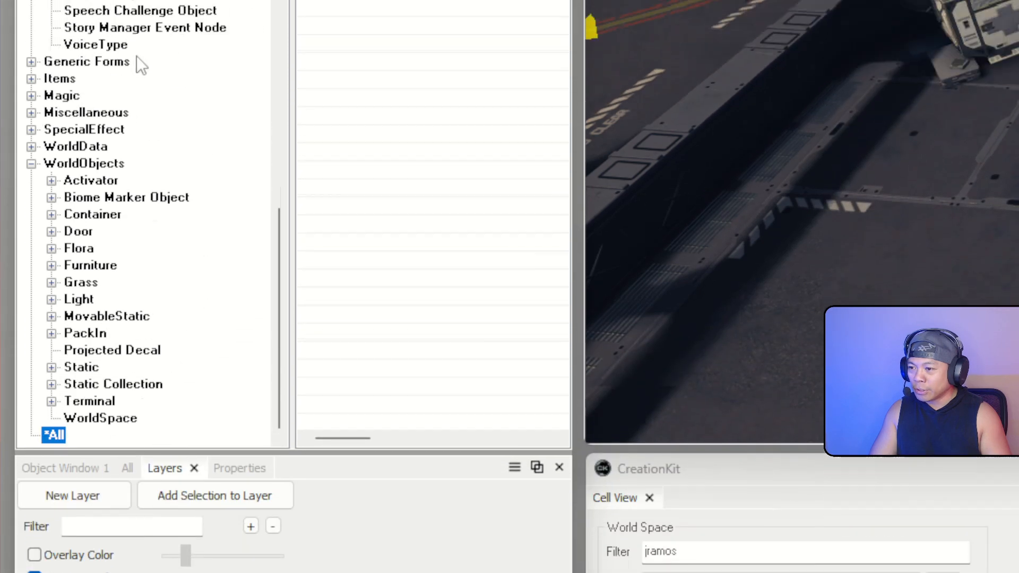
pyautogui.moveTo(121, 206); pyautogui.dragTo(112, 237)
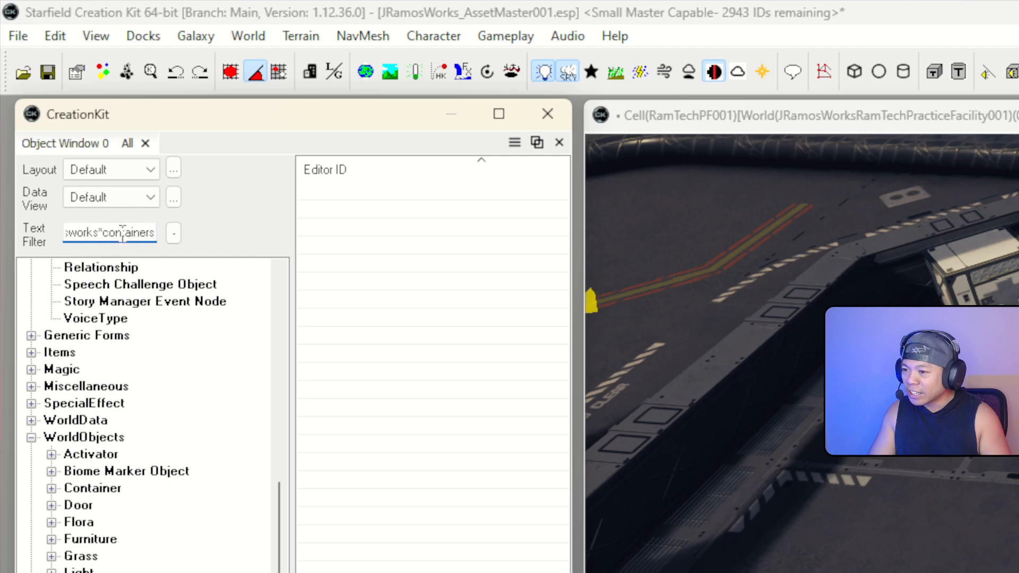
pyautogui.press('BackSpace')
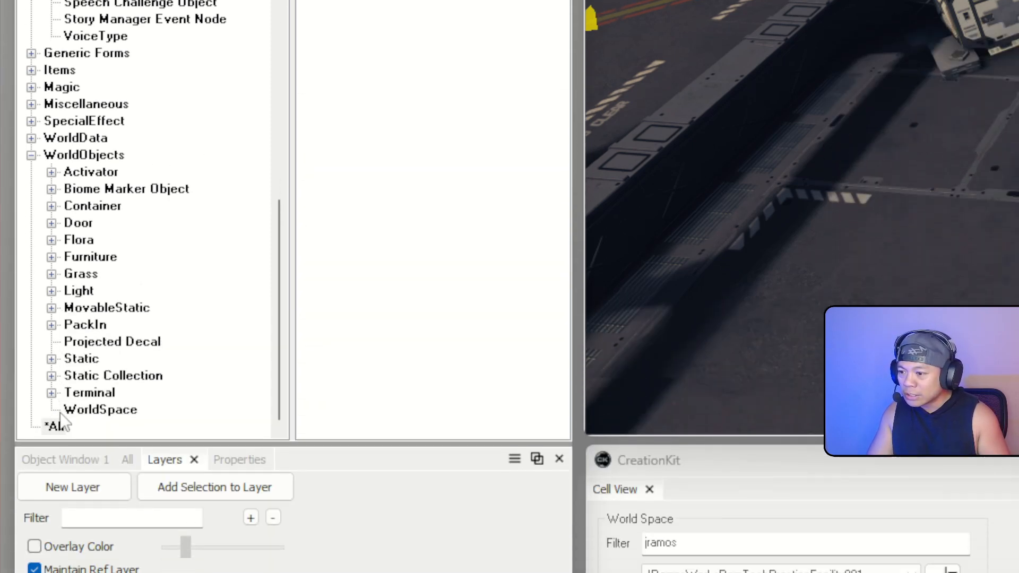
pyautogui.click(60, 420)
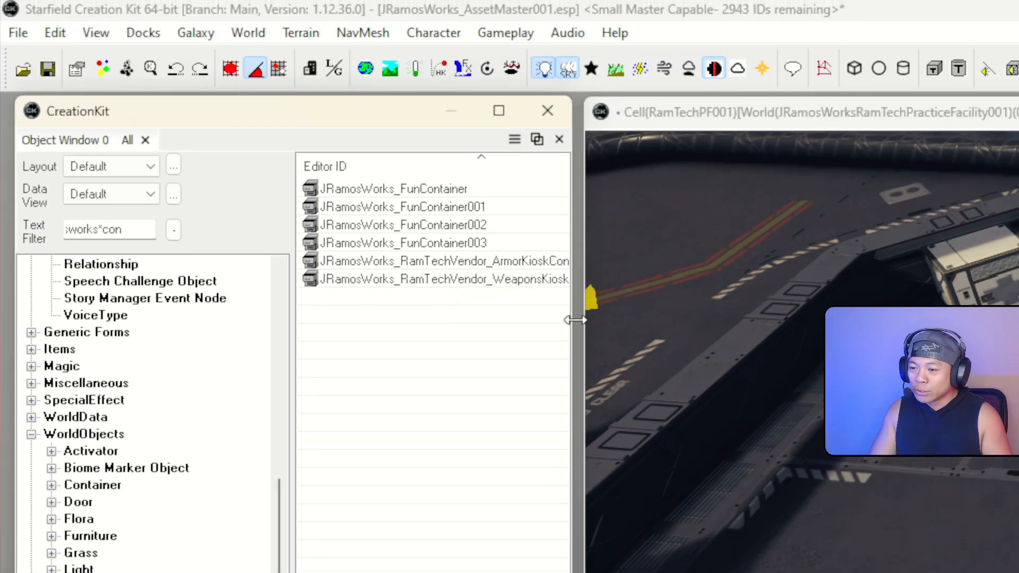
# Widen the object list and select the RamTech armor and weapons kiosk containers
pyautogui.moveTo(575, 320); pyautogui.dragTo(805, 334)
pyautogui.click(579, 260)
pyautogui.click(570, 285)
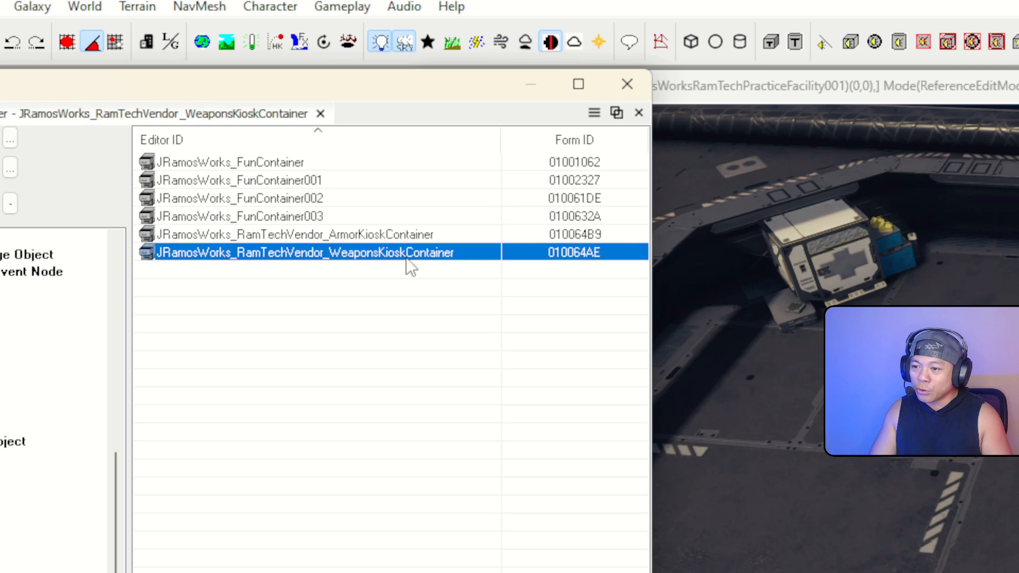
pyautogui.click(403, 238)
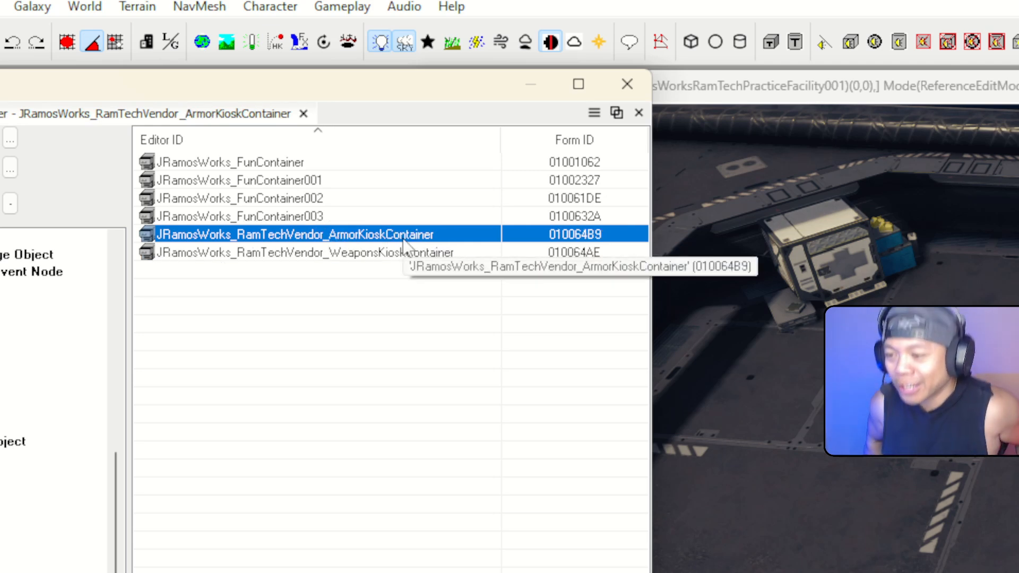
pyautogui.click(392, 254)
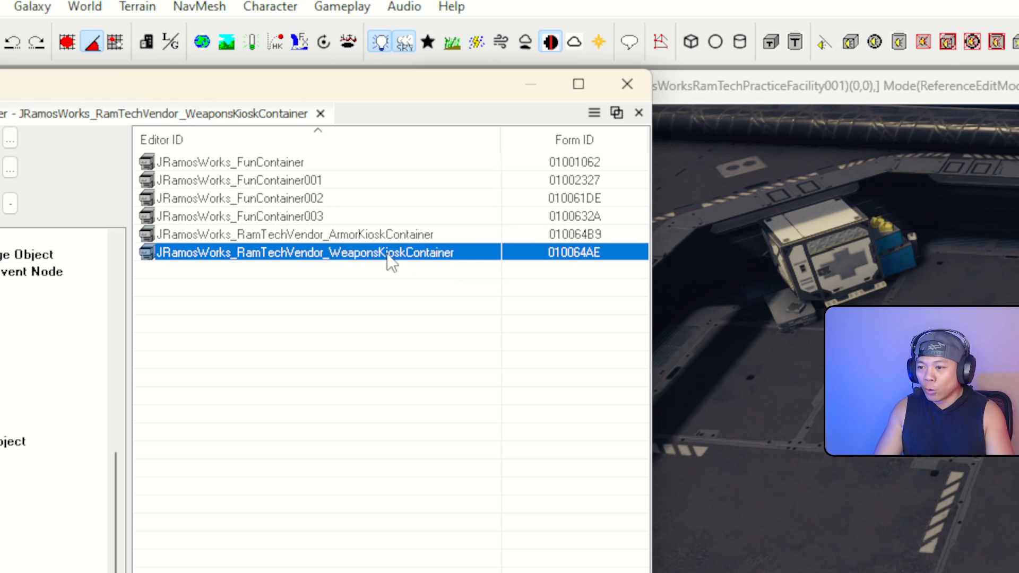
pyautogui.click(248, 236)
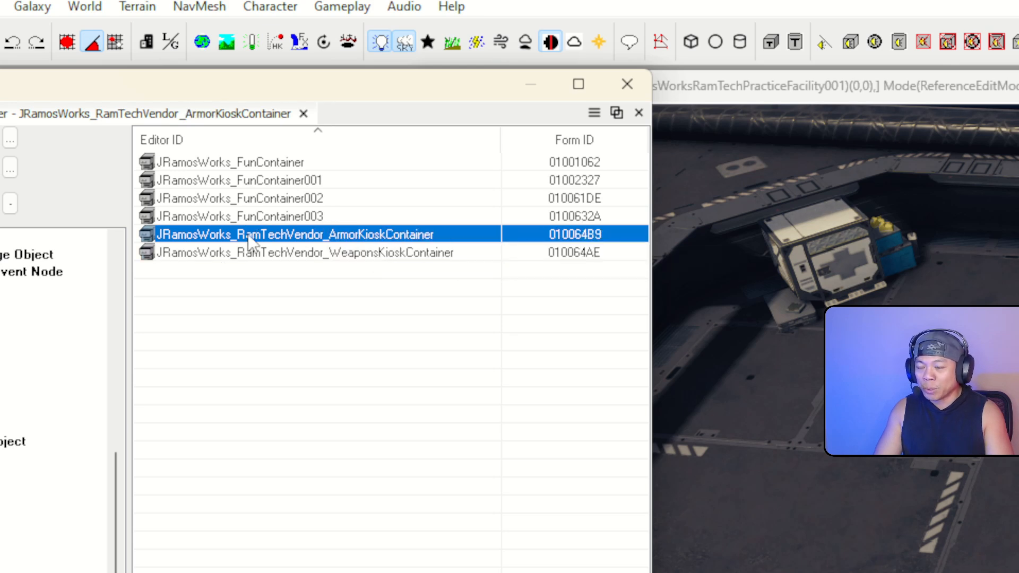
pyautogui.doubleClick(601, 240)
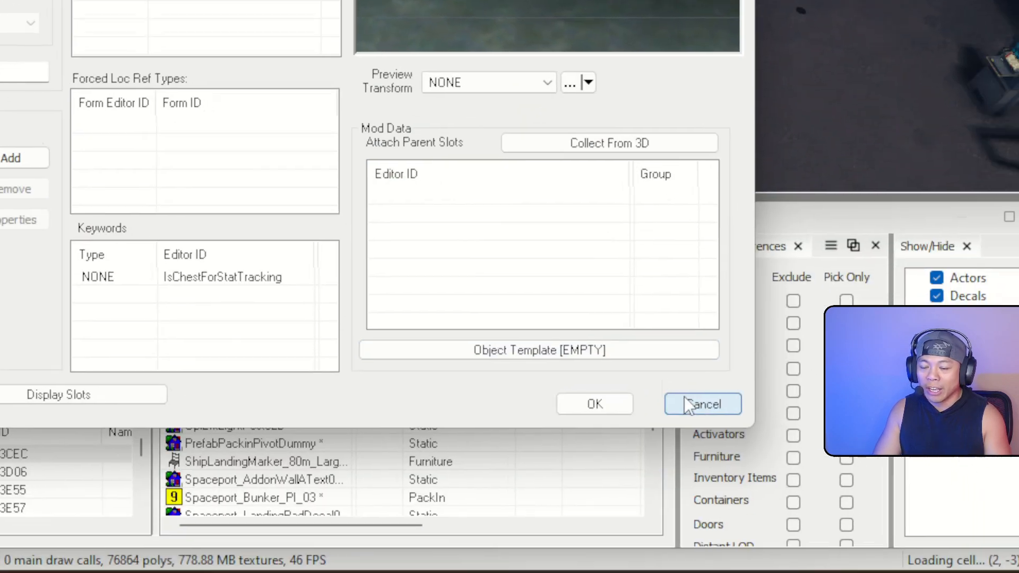
pyautogui.click(690, 404)
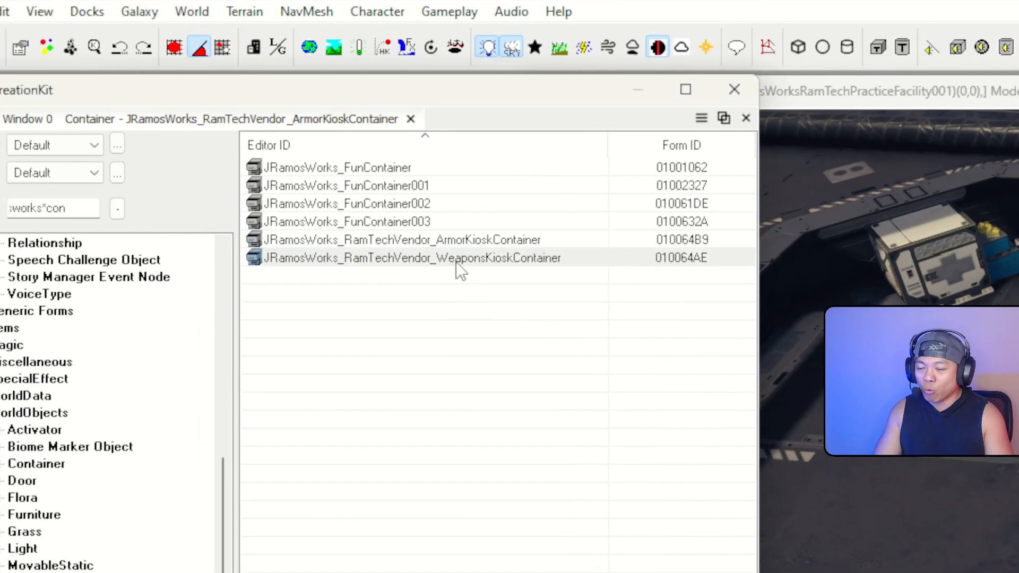
pyautogui.click(456, 262)
pyautogui.doubleClick(499, 277)
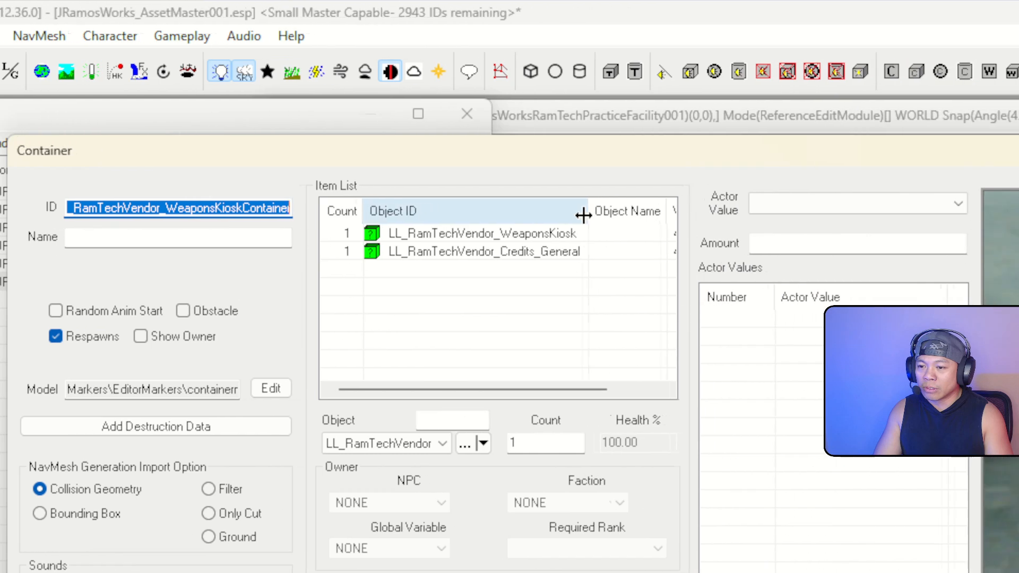
pyautogui.click(796, 233)
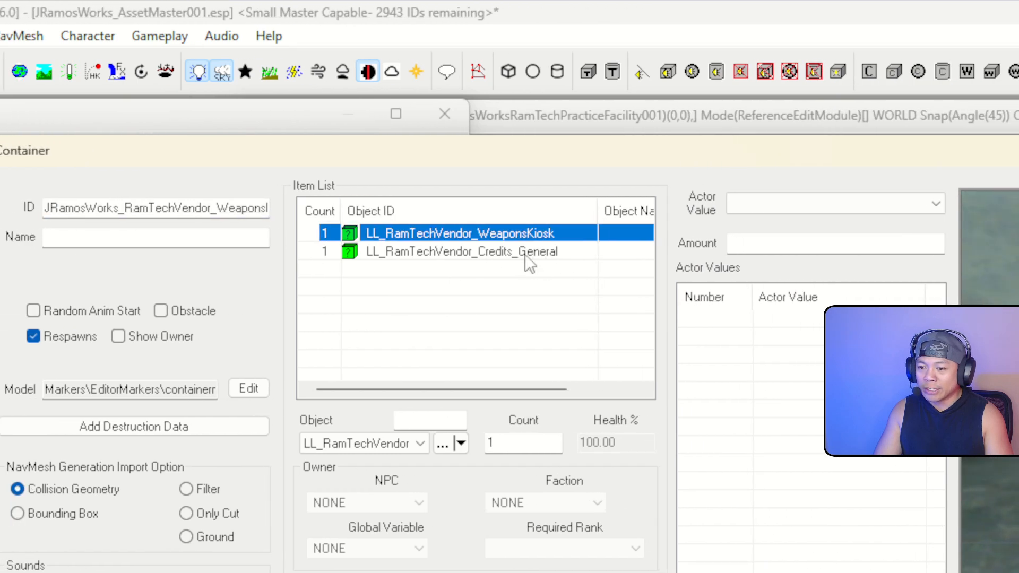
pyautogui.doubleClick(352, 232)
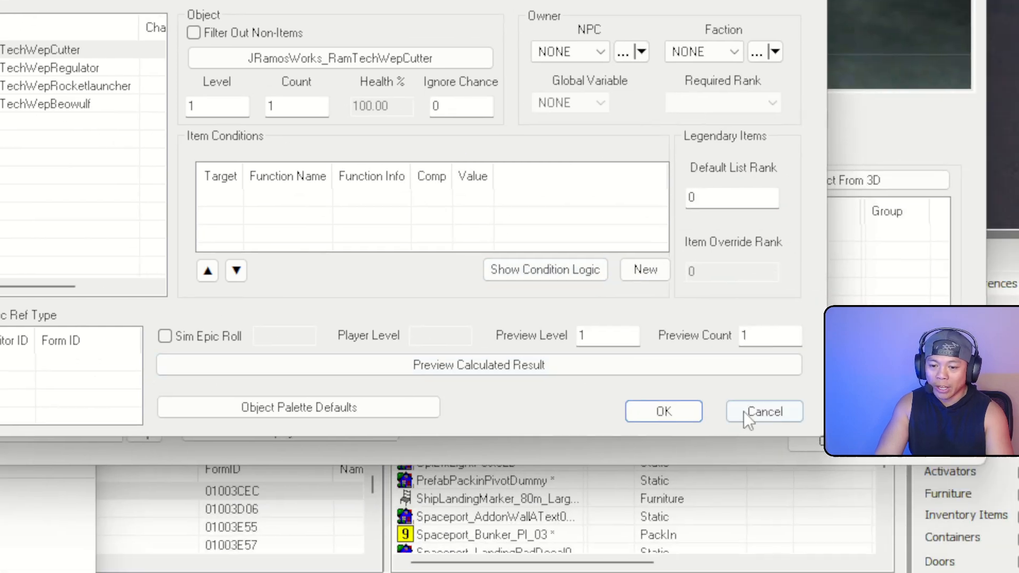
pyautogui.click(748, 412)
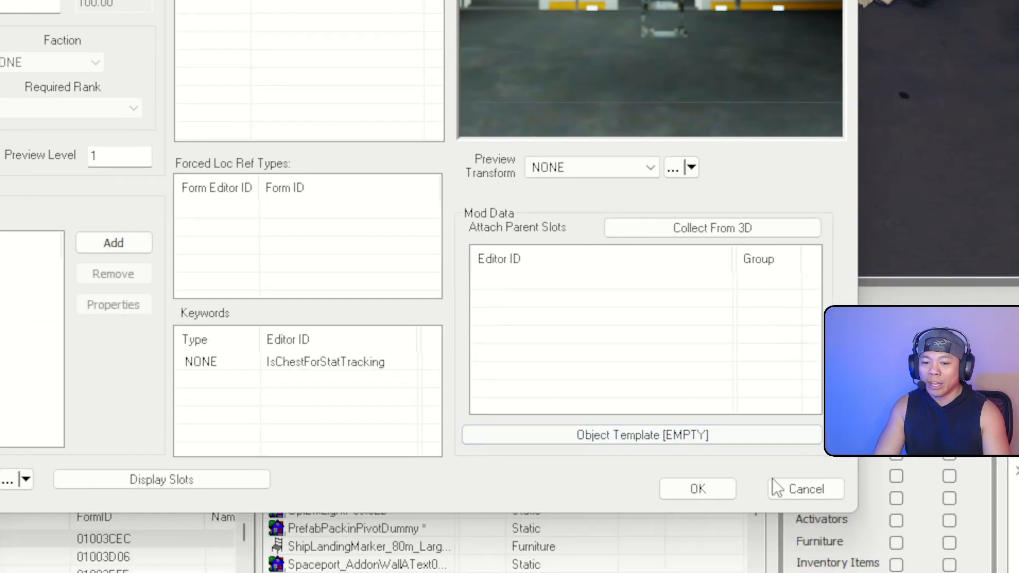
pyautogui.click(775, 485)
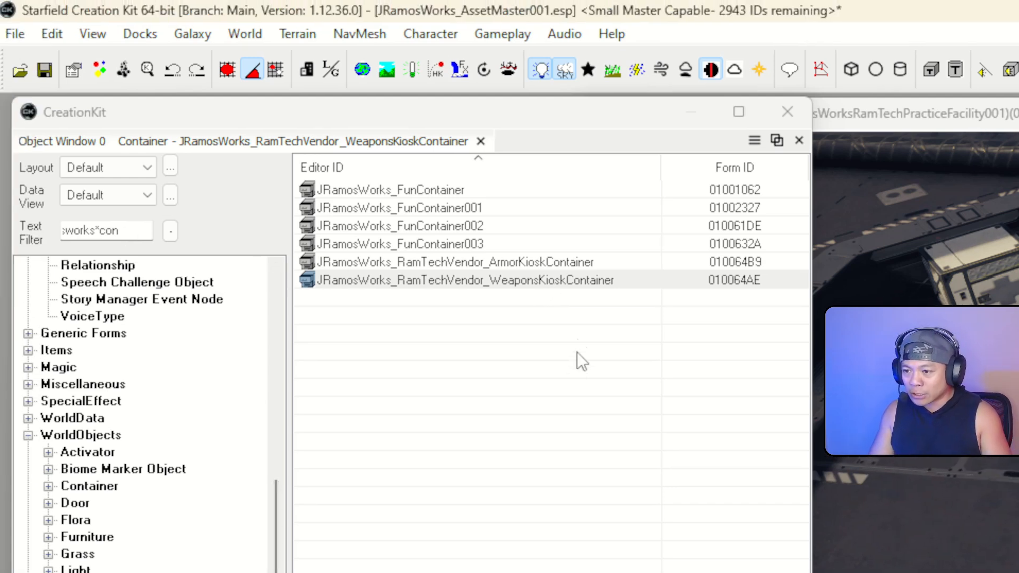
# Open the weapons kiosk container's properties and inspect its LL_RamTechVendor items
pyautogui.click(516, 282)
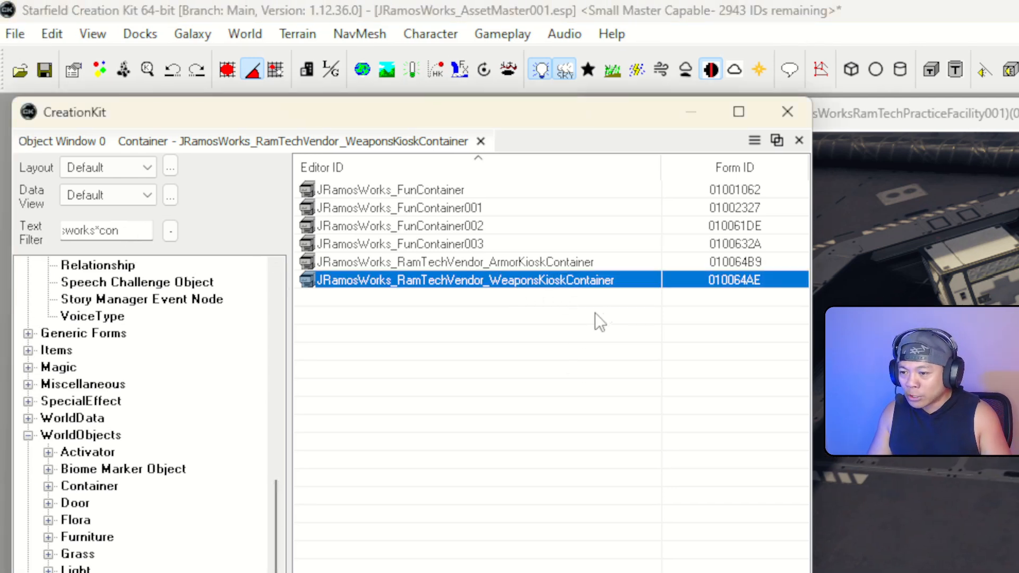
pyautogui.doubleClick(559, 282)
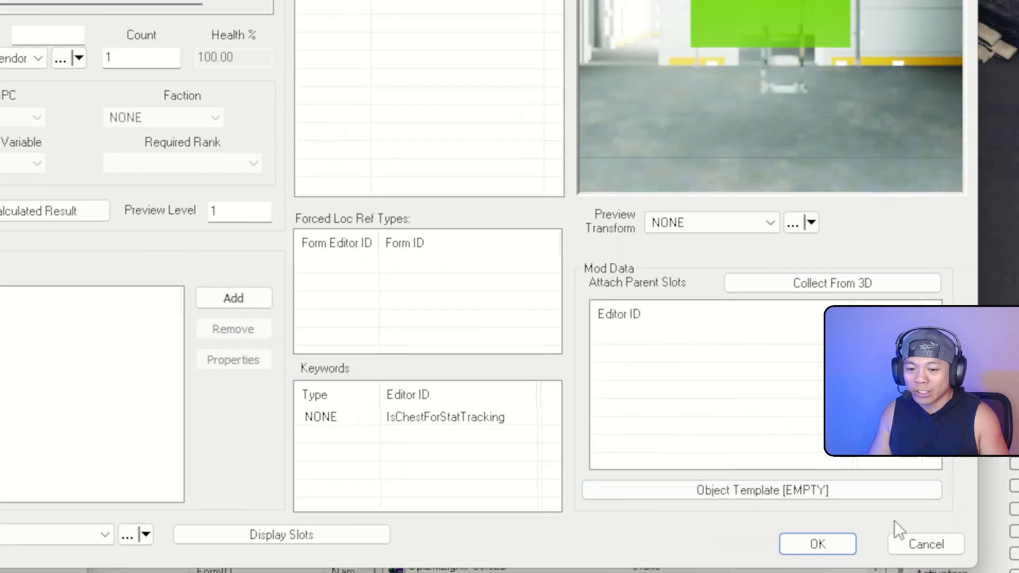
pyautogui.click(925, 544)
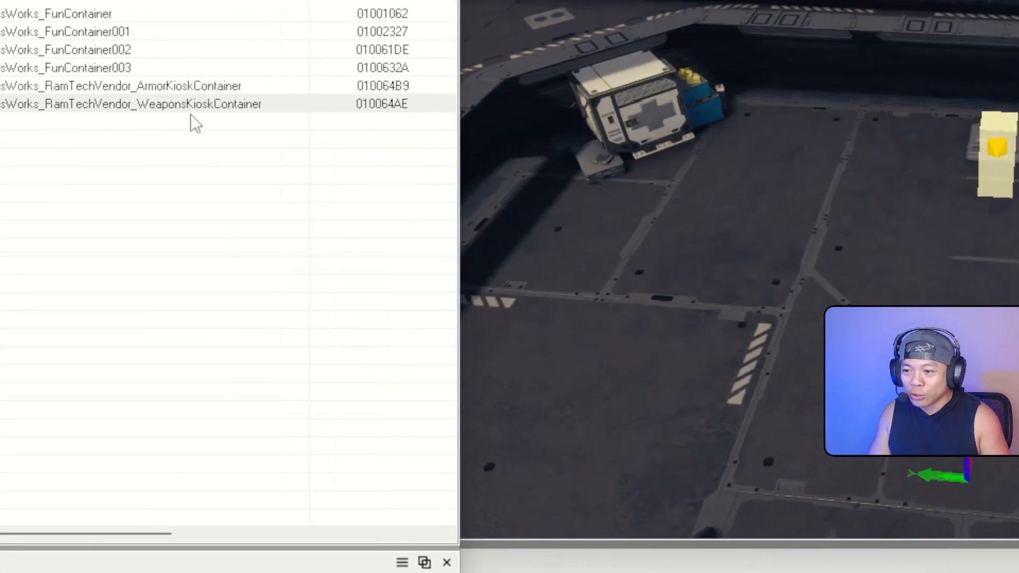
pyautogui.rightClick(419, 238)
pyautogui.click(512, 280)
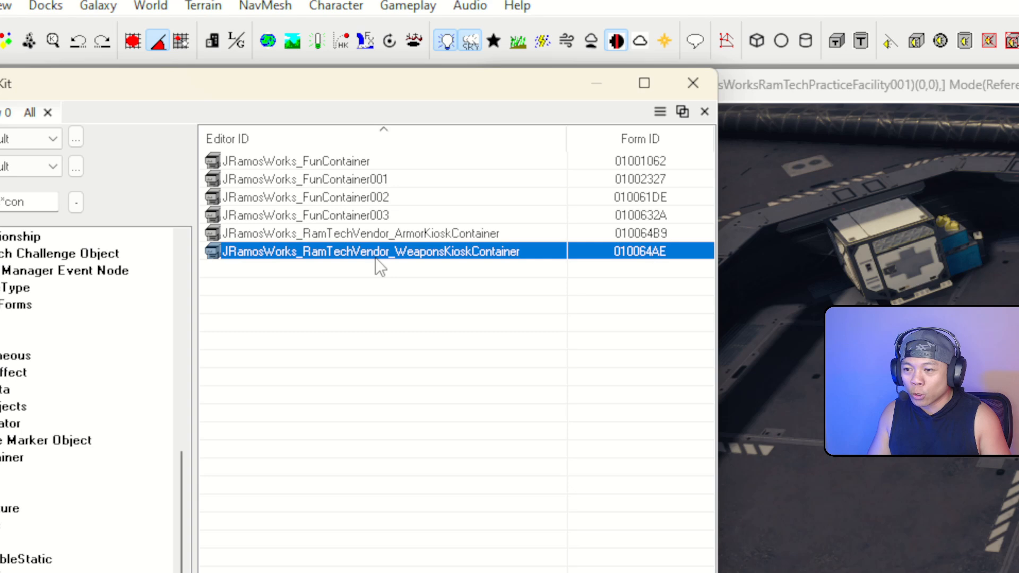
pyautogui.doubleClick(433, 254)
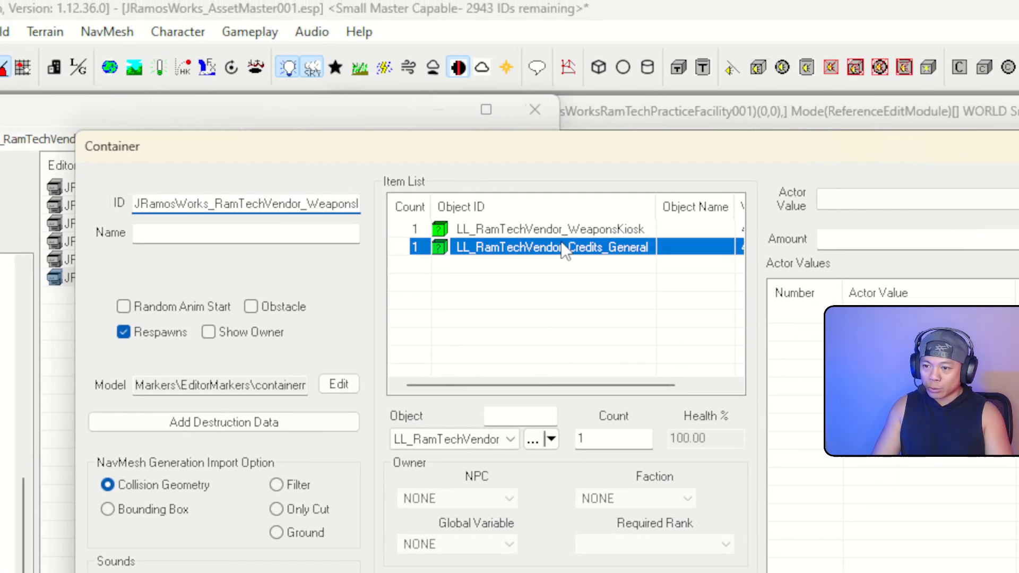
pyautogui.click(690, 221)
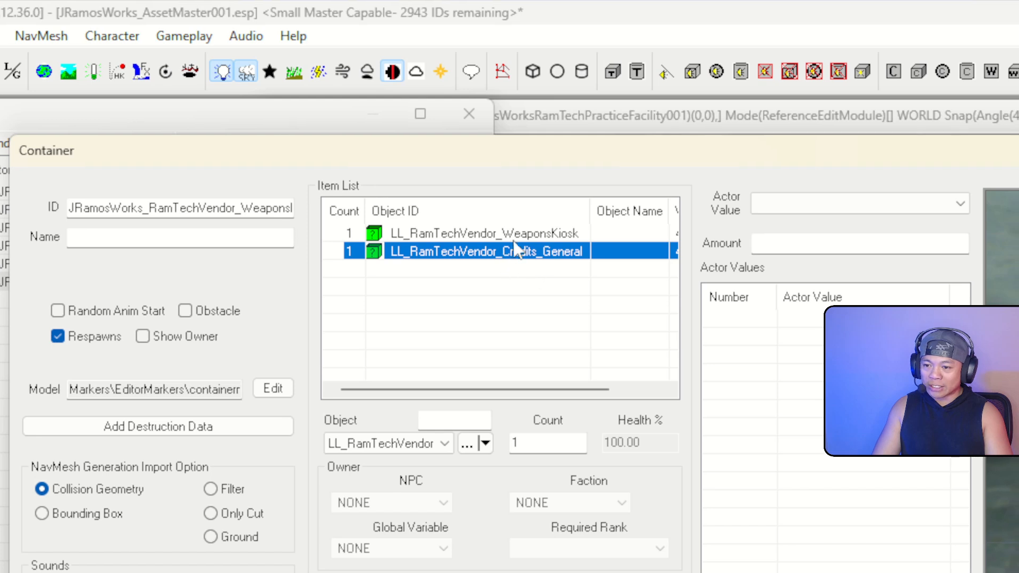
pyautogui.click(533, 235)
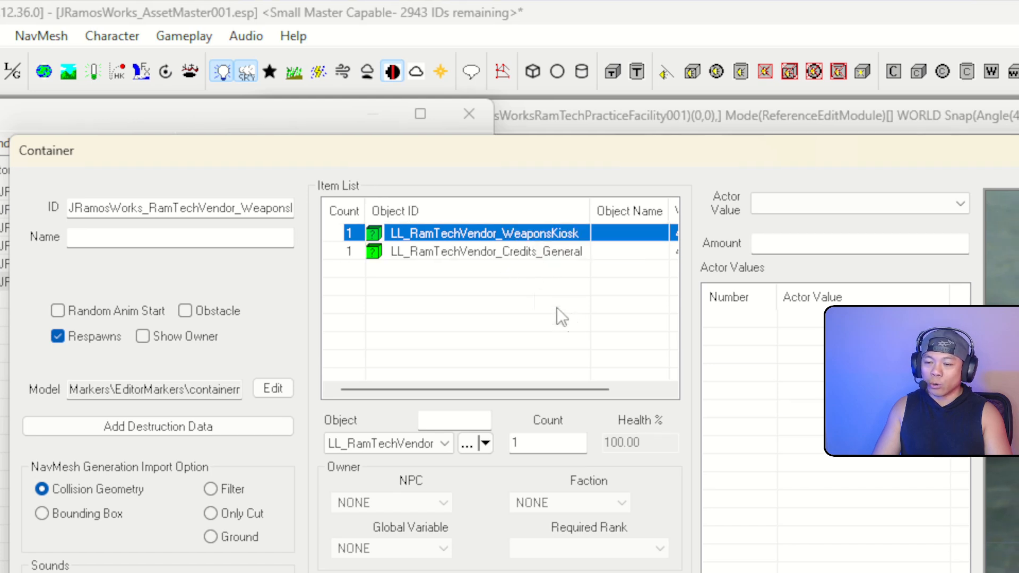
# Change the ID from WeaponsKiosk to WeaponsVendor and save it as a new form
pyautogui.click(241, 211)
pyautogui.moveTo(174, 208); pyautogui.dragTo(0, 206)
pyautogui.click(213, 209)
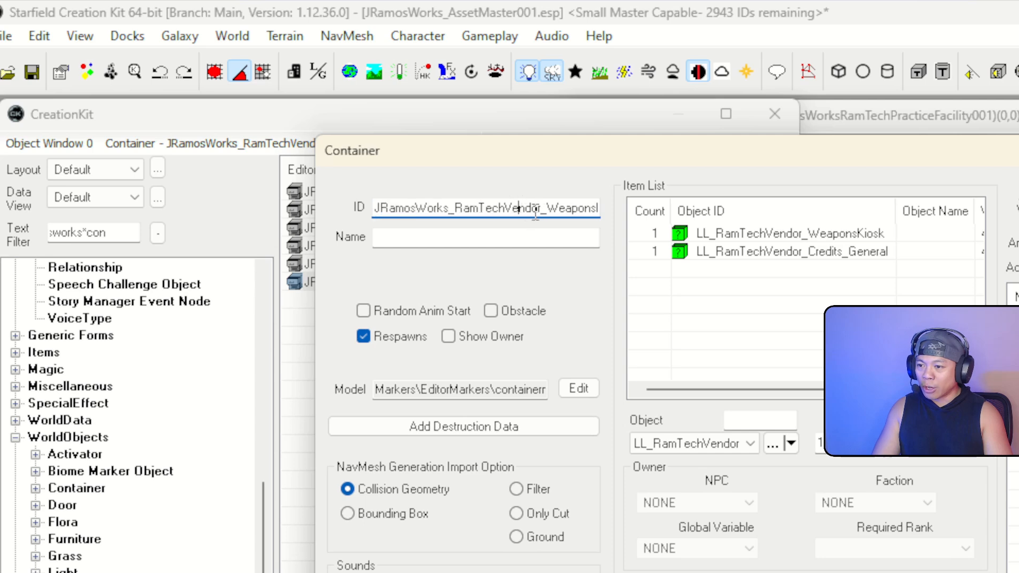
pyautogui.moveTo(520, 208); pyautogui.dragTo(662, 217)
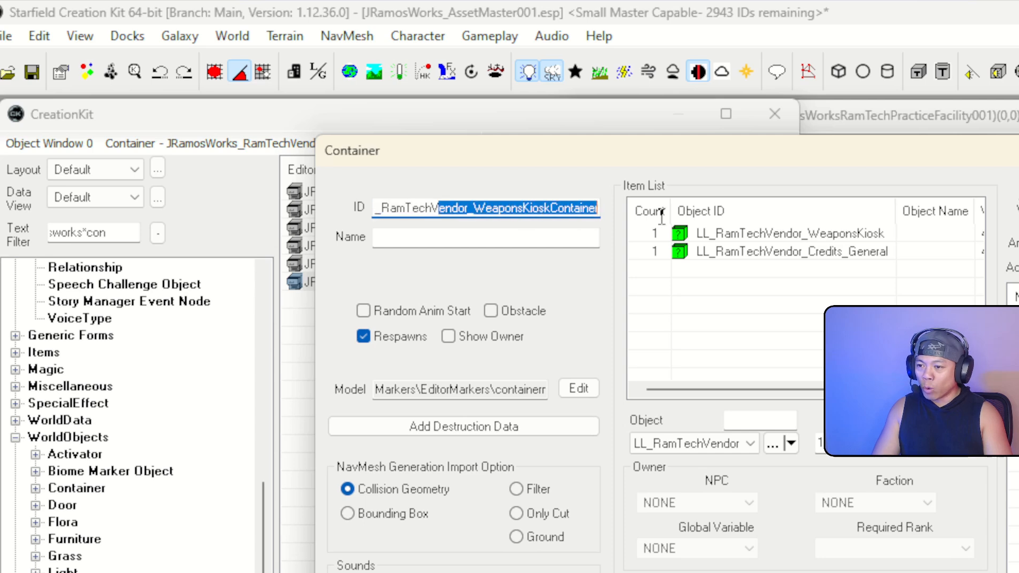
pyautogui.click(518, 207)
pyautogui.press('BackSpace')
pyautogui.press('BackSpace')
pyautogui.press('BackSpace')
pyautogui.press('BackSpace')
pyautogui.press('BackSpace')
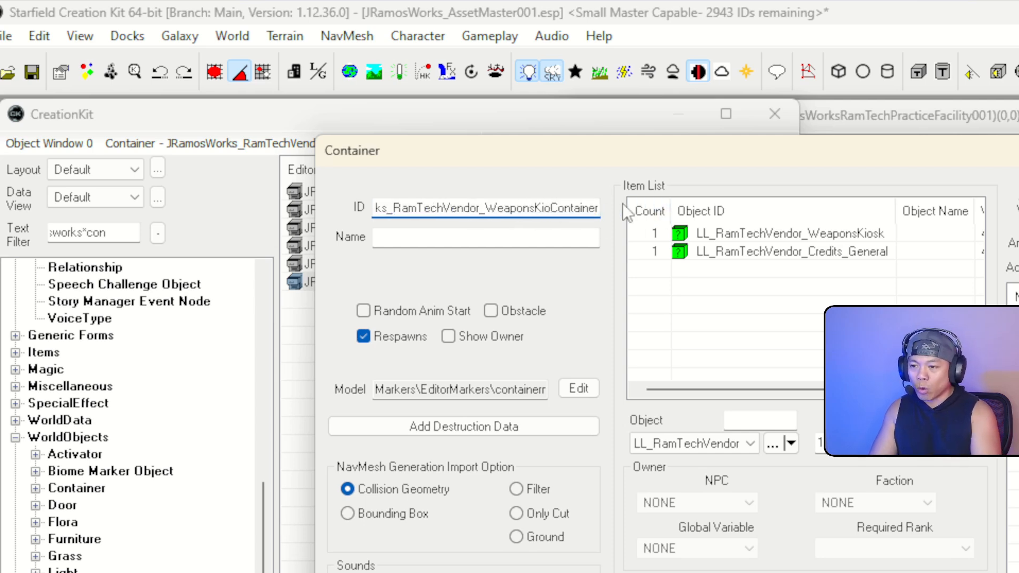
pyautogui.write('Vend')
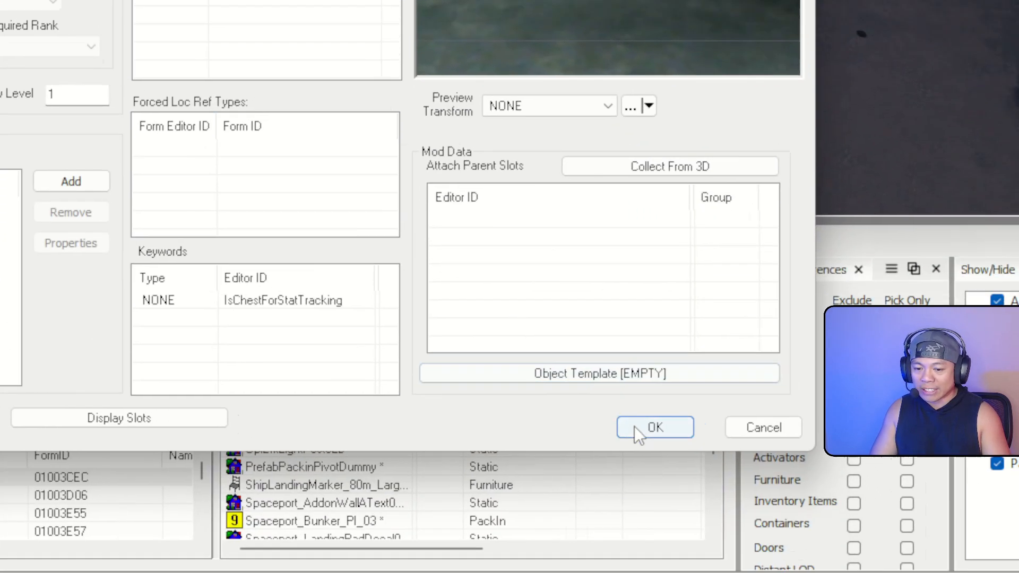
pyautogui.click(639, 429)
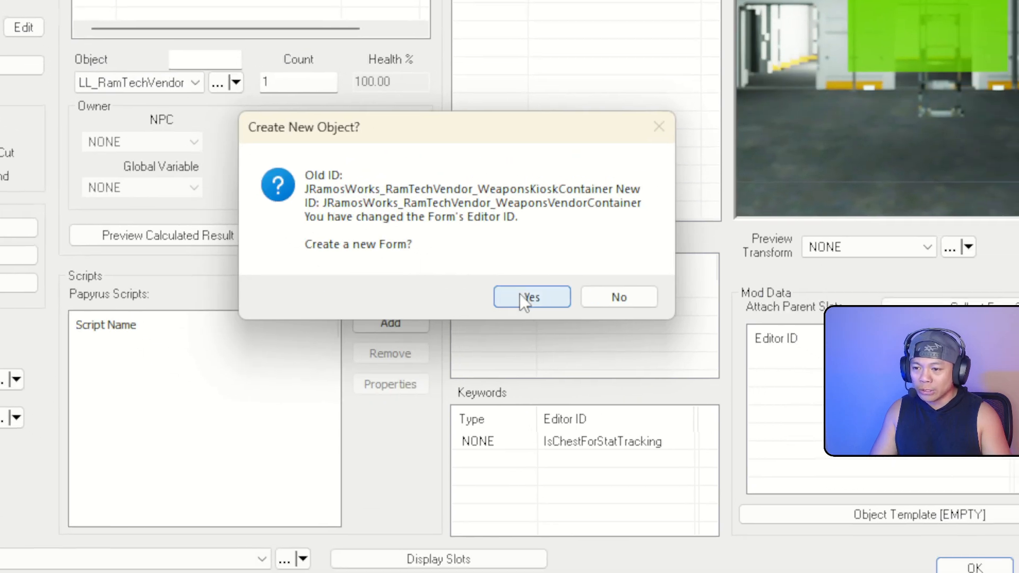
pyautogui.click(526, 298)
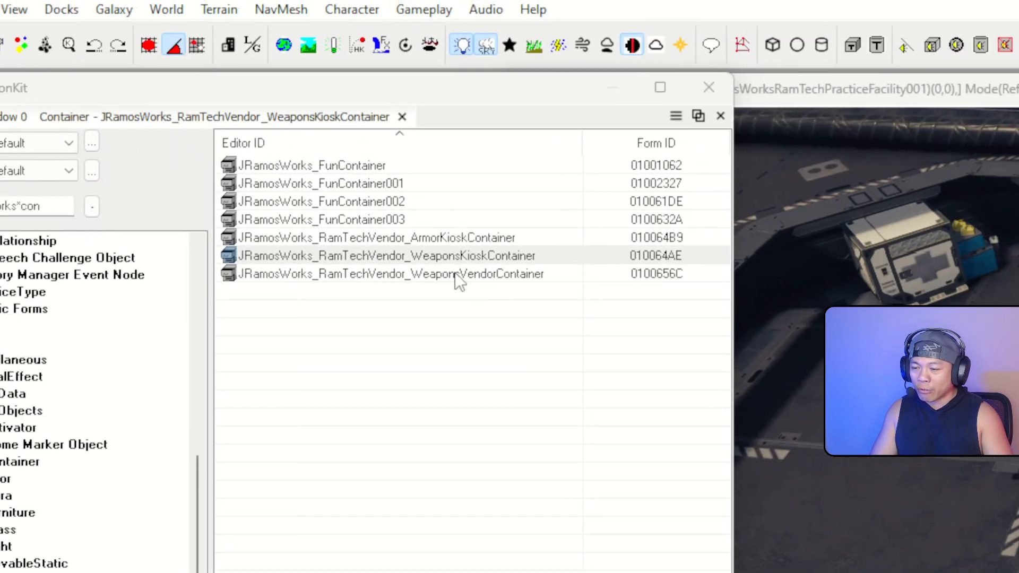
# Open WeaponsVendorContainer and rename its ID to JRamosWorks_RamTechVendor_GeneralVendorContainer
pyautogui.click(451, 273)
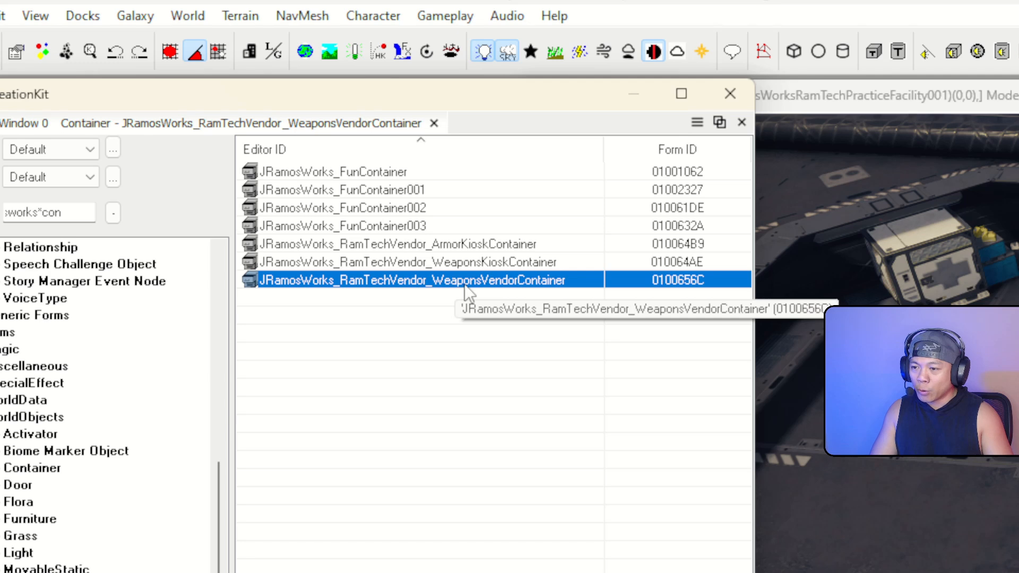
pyautogui.doubleClick(501, 283)
pyautogui.click(485, 195)
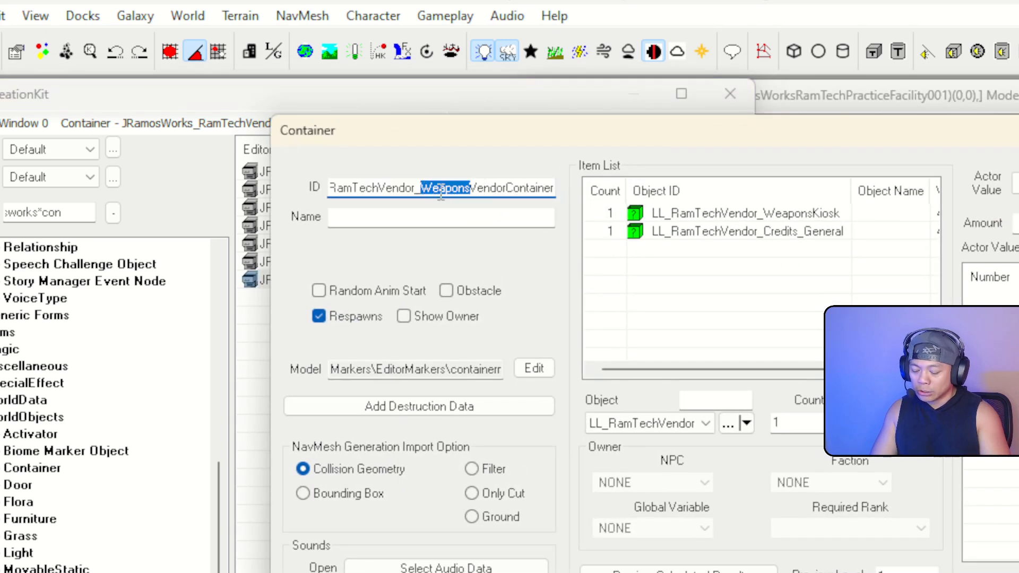
pyautogui.write('General')
pyautogui.moveTo(454, 187); pyautogui.dragTo(661, 200)
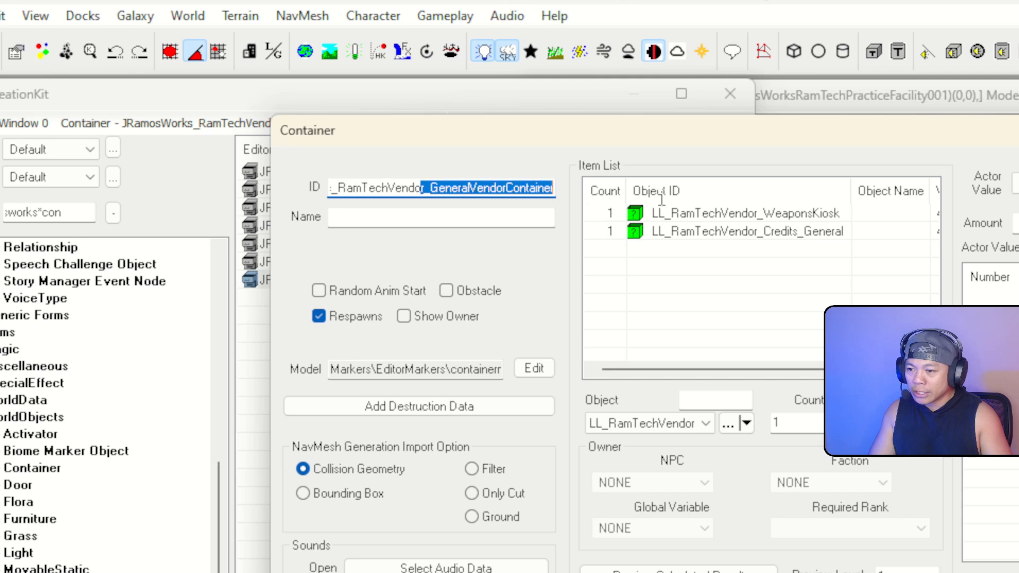
pyautogui.click(605, 236)
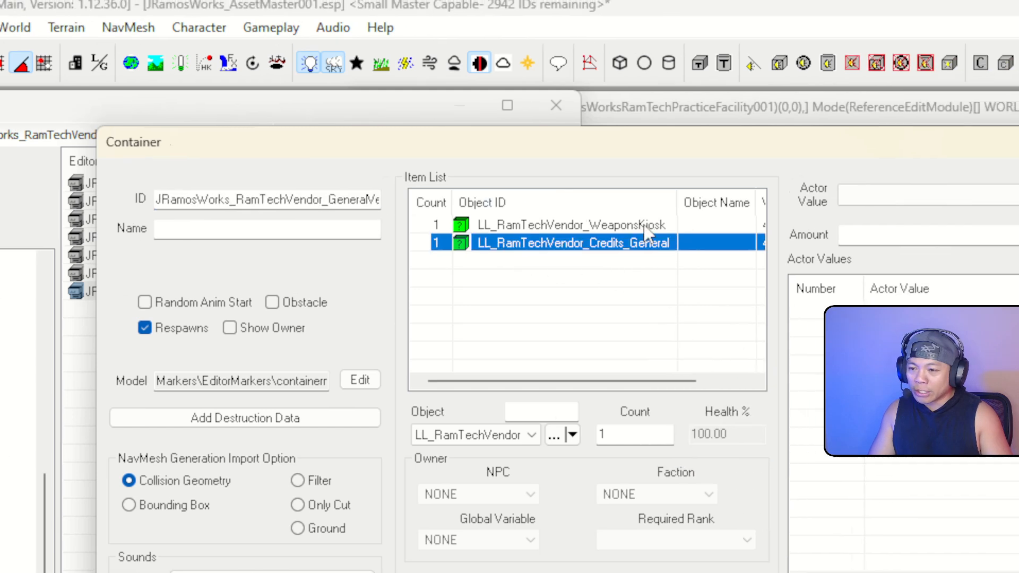
pyautogui.click(819, 218)
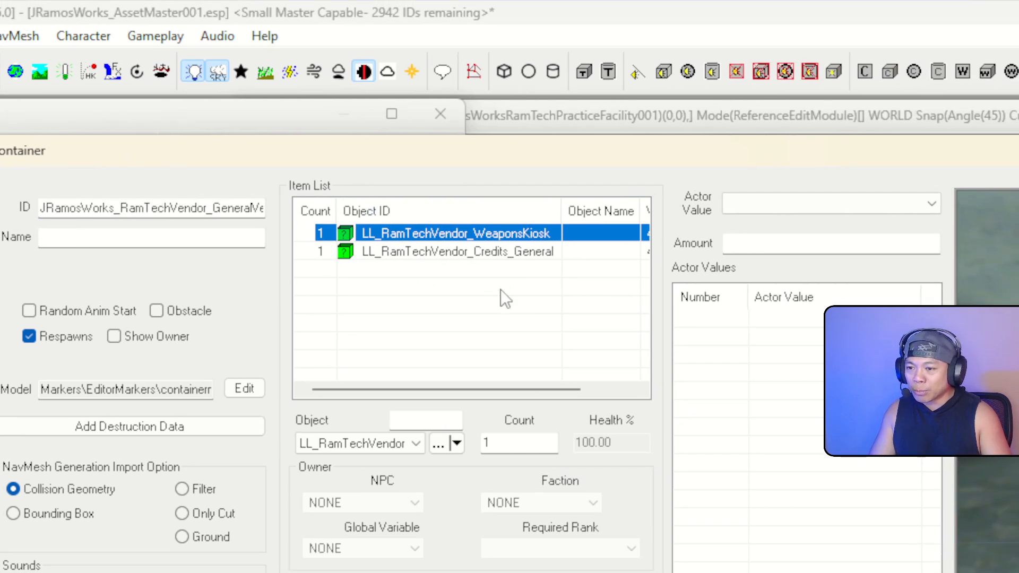
pyautogui.click(501, 289)
pyautogui.moveTo(483, 159); pyautogui.dragTo(620, 152)
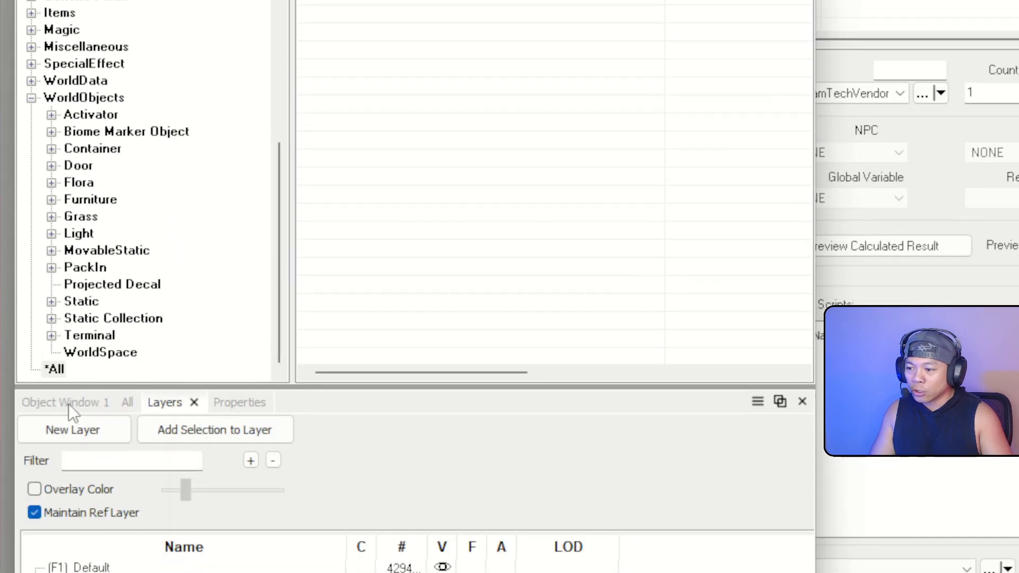
# Filter by jramosworks*space and drag all five RamTech spacesuit armor records into the item list
pyautogui.click(119, 300)
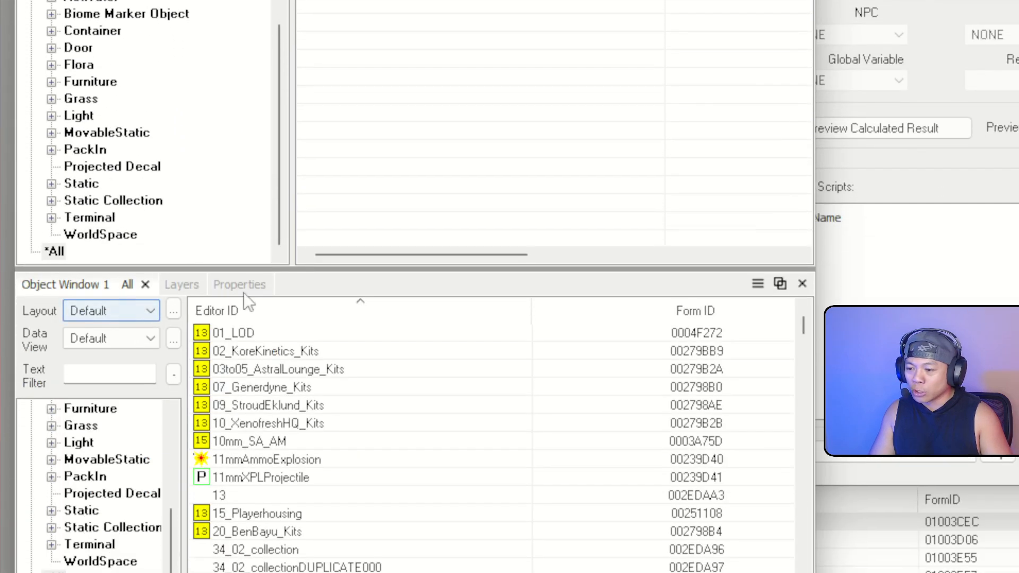
pyautogui.click(110, 409)
pyautogui.write('jramosworks*')
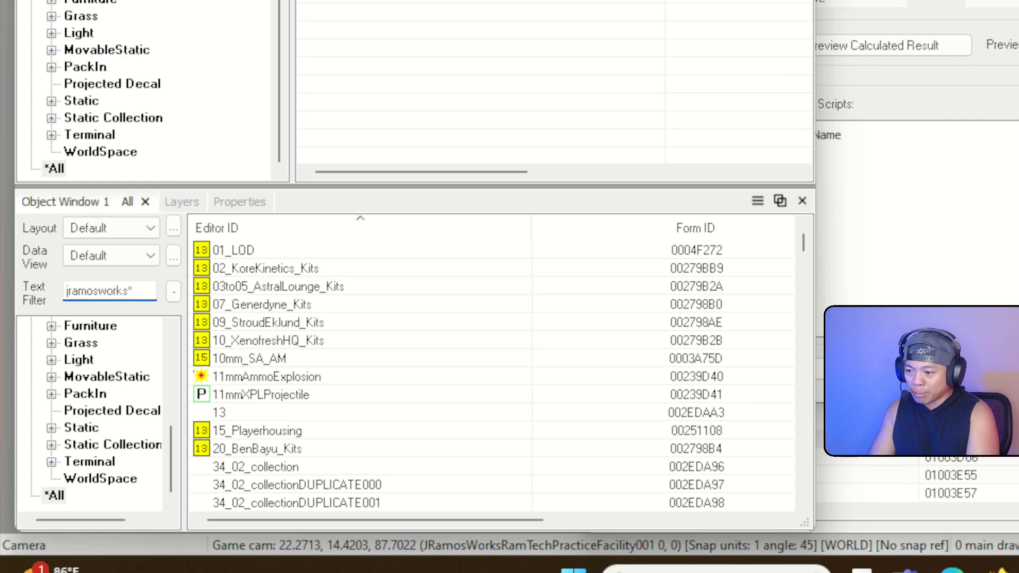
pyautogui.write('space')
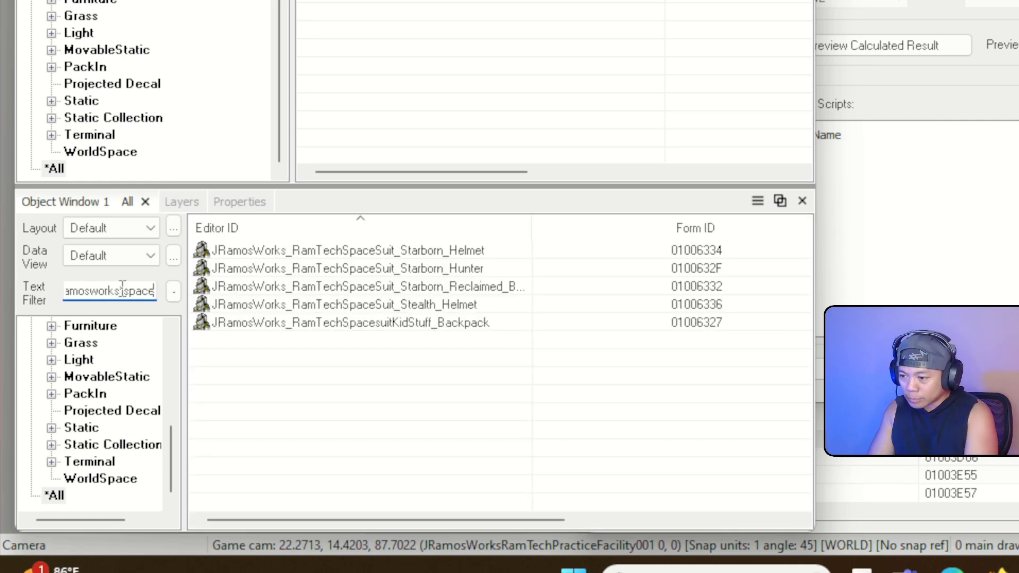
pyautogui.click(449, 325)
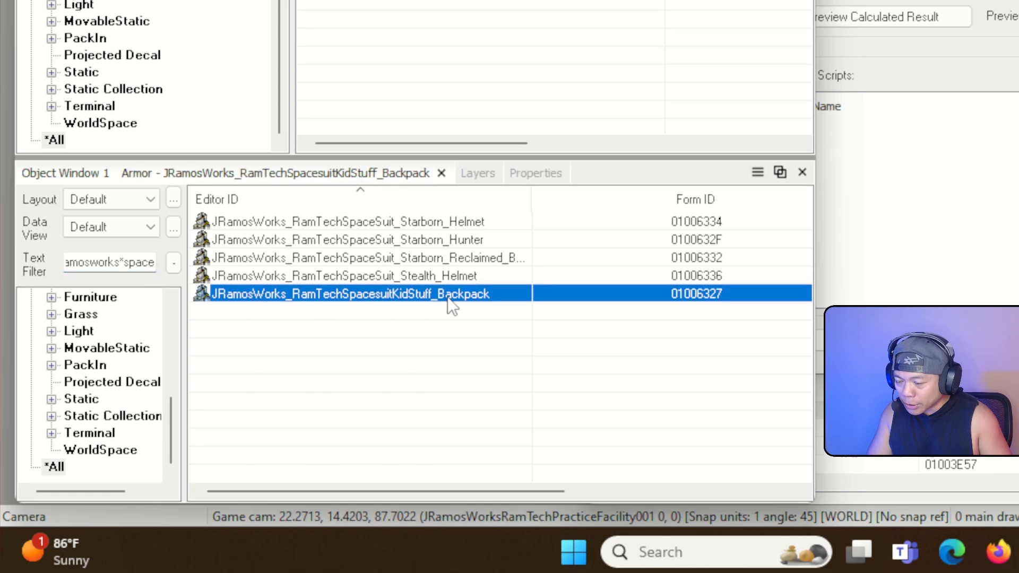
pyautogui.hotkey('ctrl', 'a')
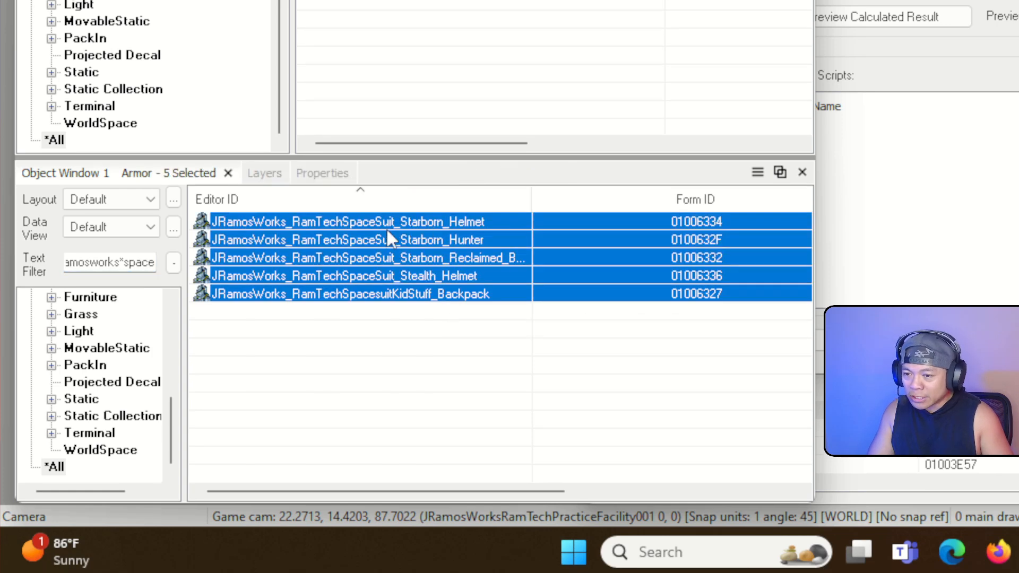
pyautogui.moveTo(453, 221); pyautogui.dragTo(578, 251)
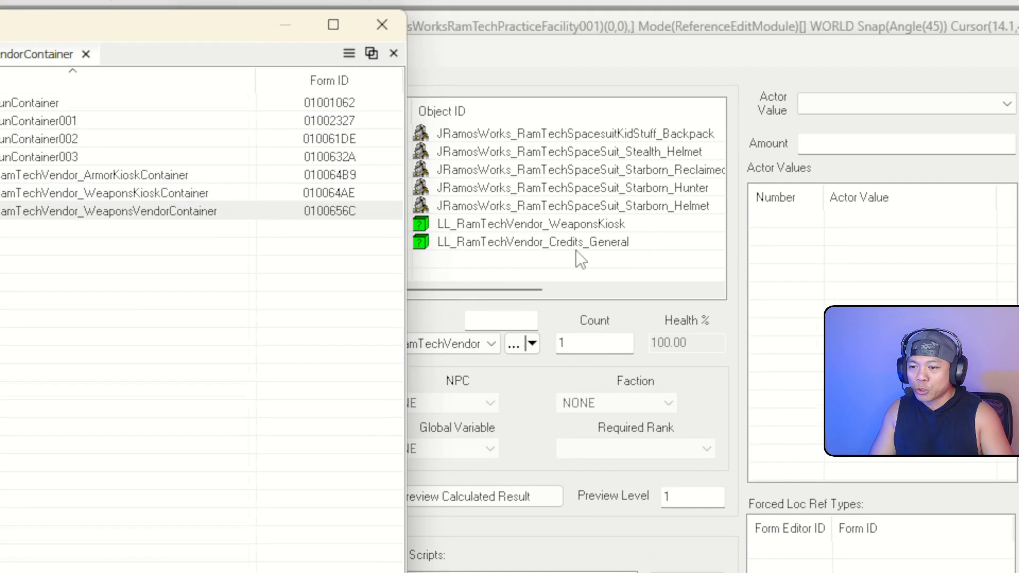
pyautogui.click(579, 255)
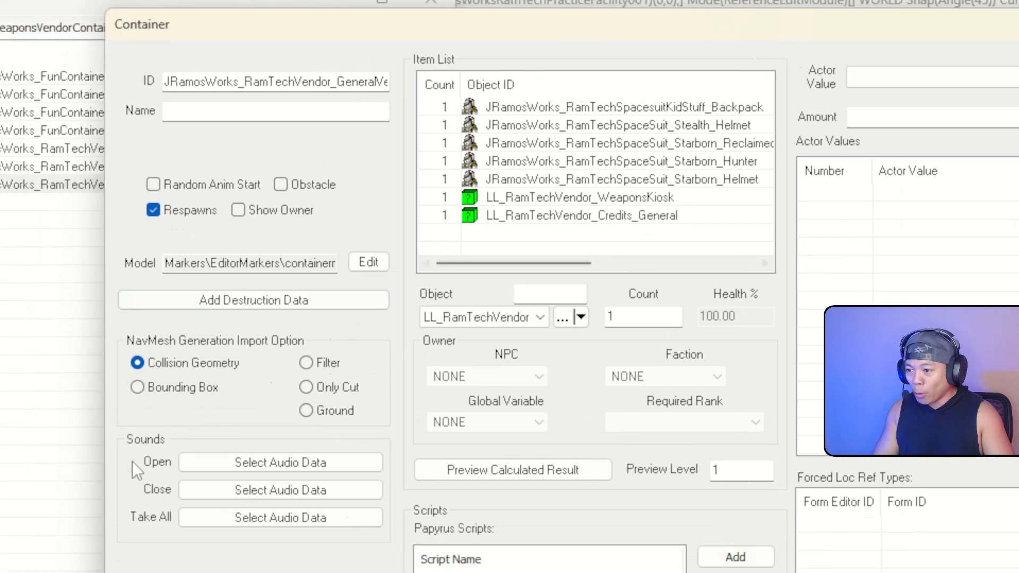
# Select the existing object-list filter text so it can be replaced
pyautogui.click(100, 351)
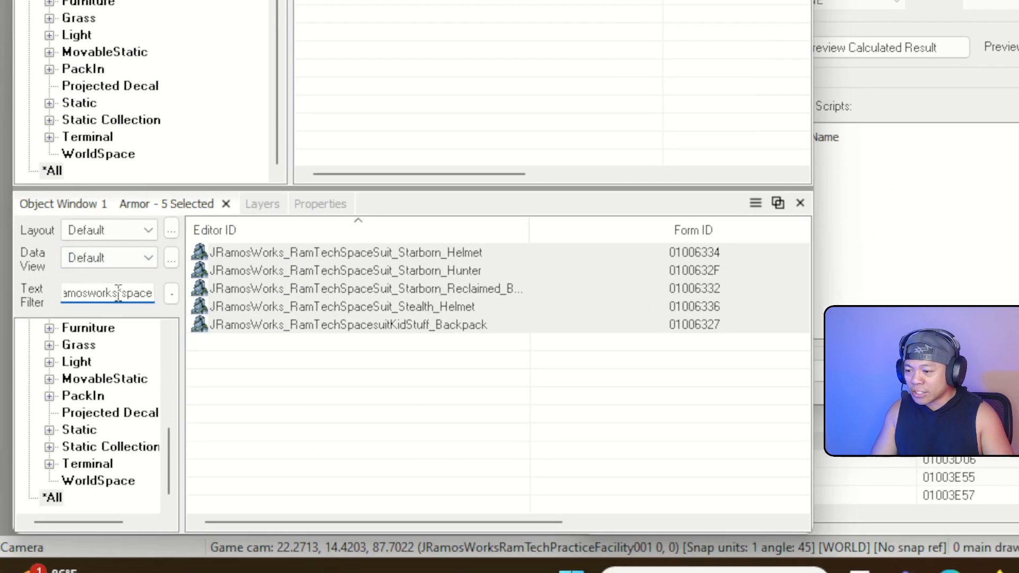
pyautogui.moveTo(127, 293); pyautogui.dragTo(2, 289)
pyautogui.click(127, 293)
pyautogui.press('End')
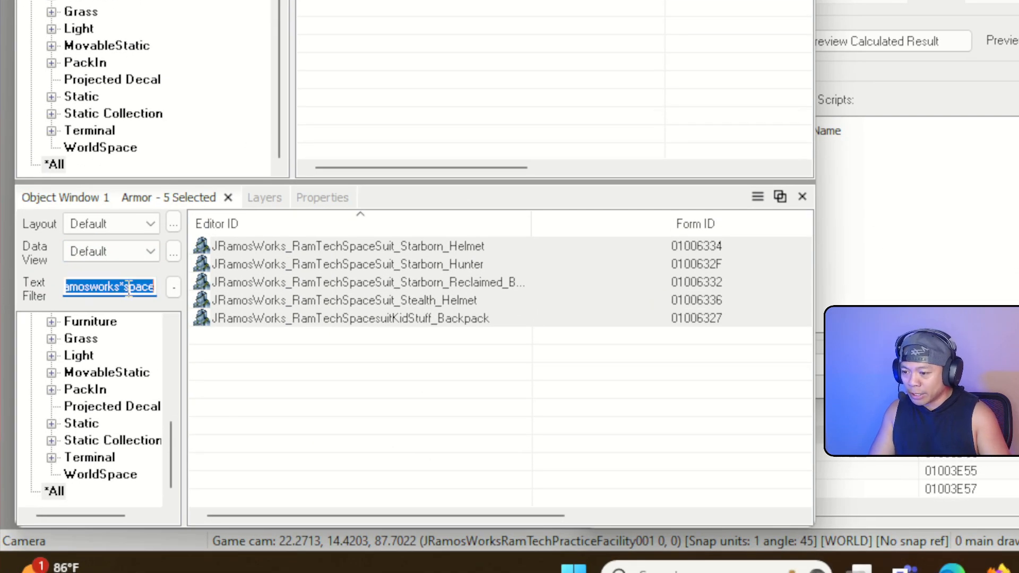
# Filter by den*con and inspect the Den Orval vendor's leveled container list
pyautogui.write('den')
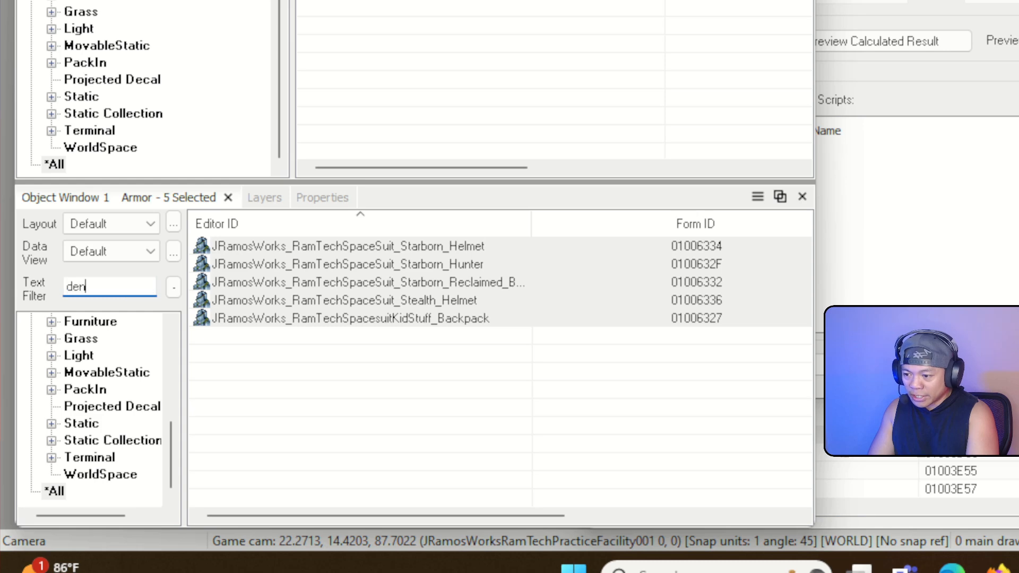
pyautogui.write('*container')
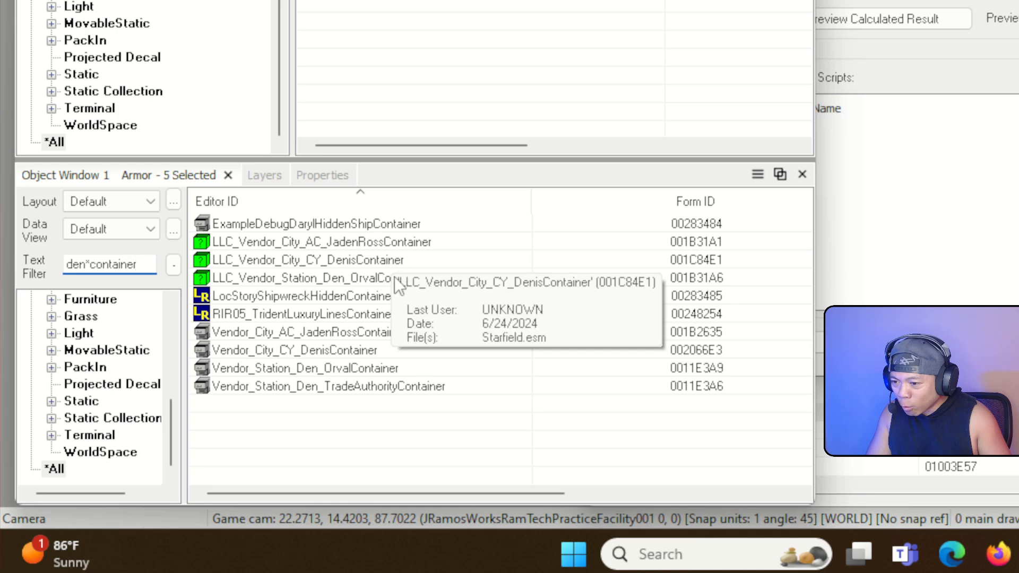
pyautogui.click(333, 282)
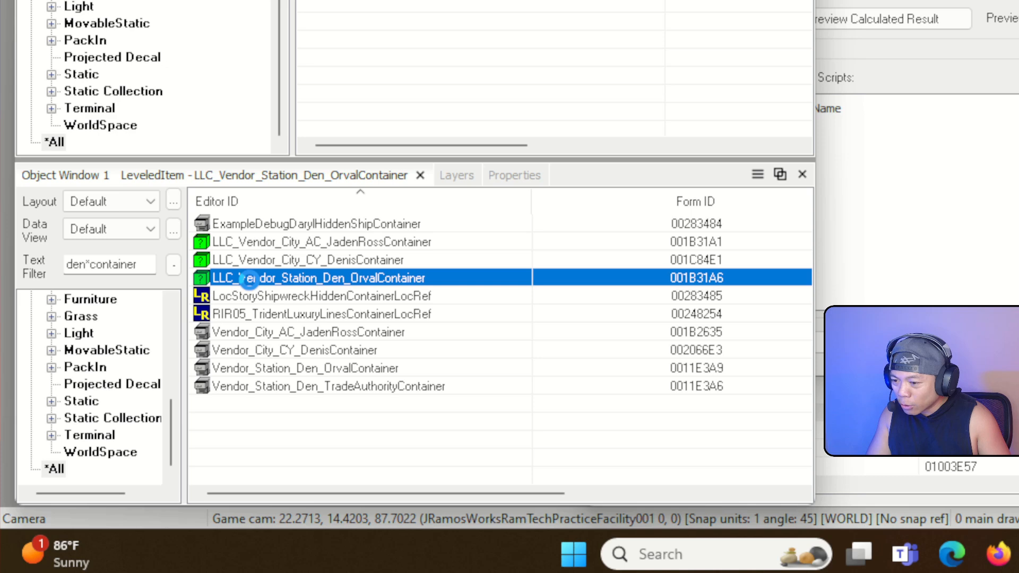
pyautogui.doubleClick(249, 280)
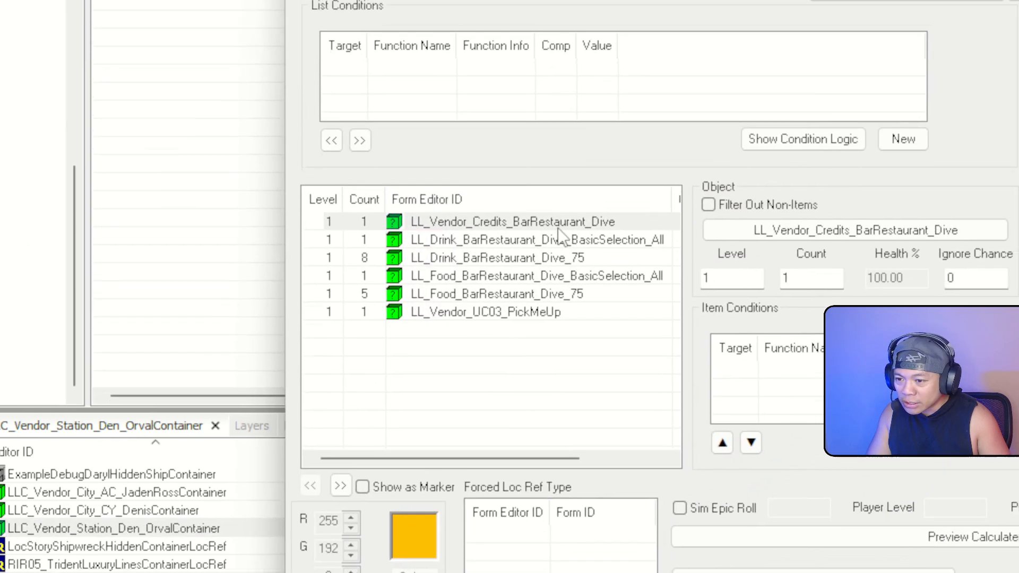
pyautogui.click(883, 425)
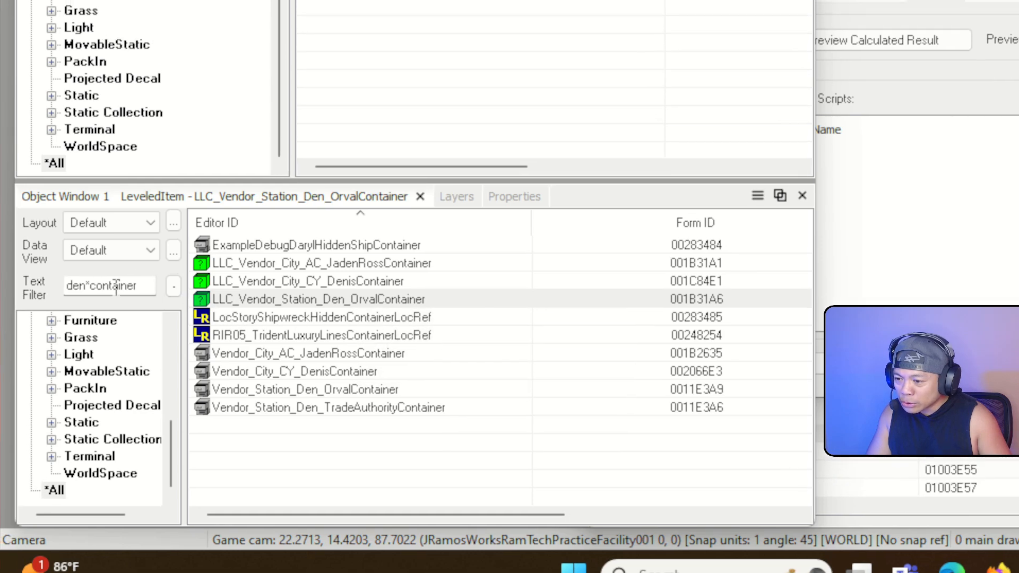
# Filter by vendor terms, inspect the Den Trade Authority container, and select LLC_Vendor_Any_TradeAuthority
pyautogui.doubleClick(139, 285)
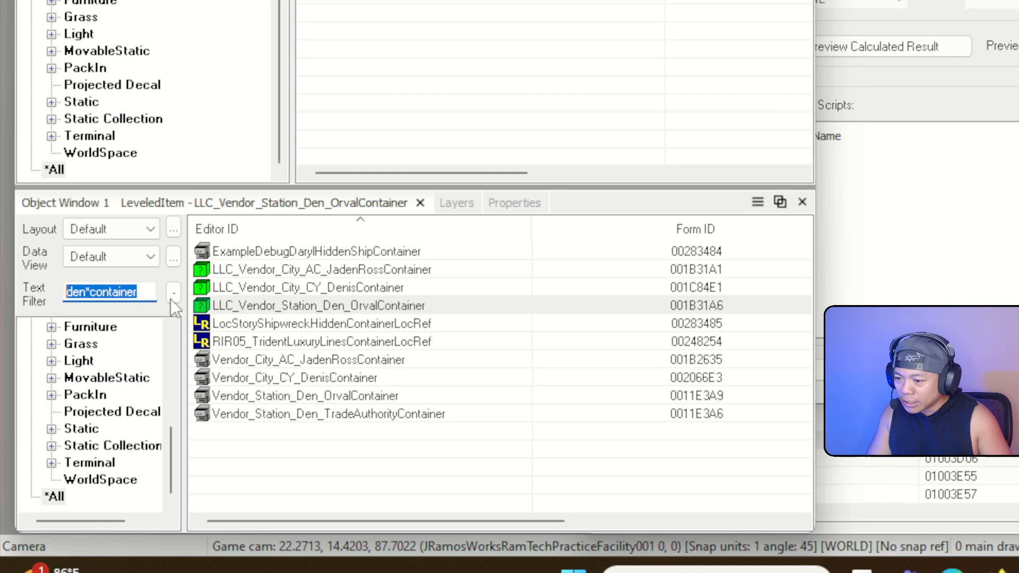
pyautogui.write('vendor*den')
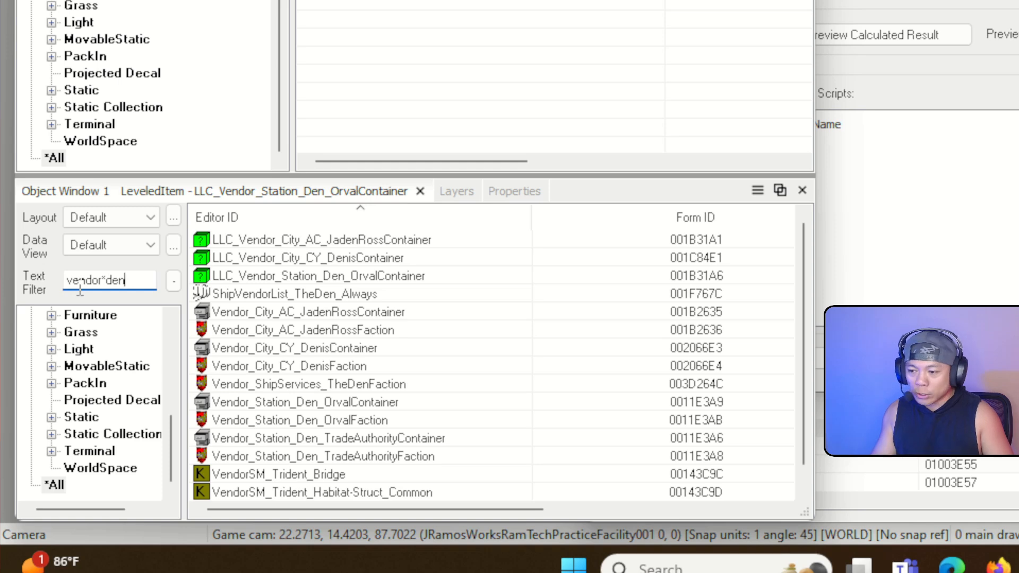
pyautogui.click(371, 278)
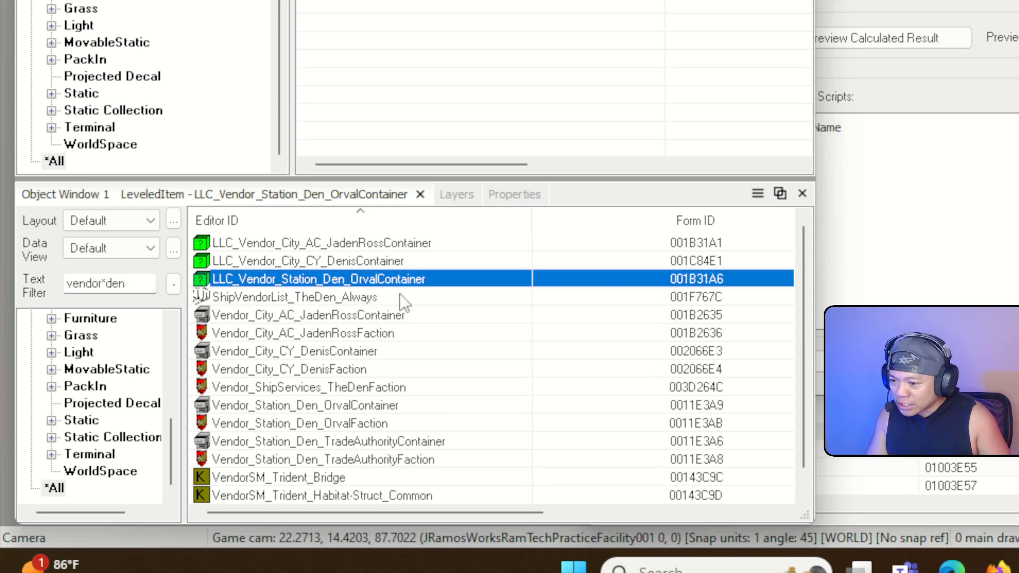
pyautogui.click(376, 261)
pyautogui.scroll(-1, 396, 366)
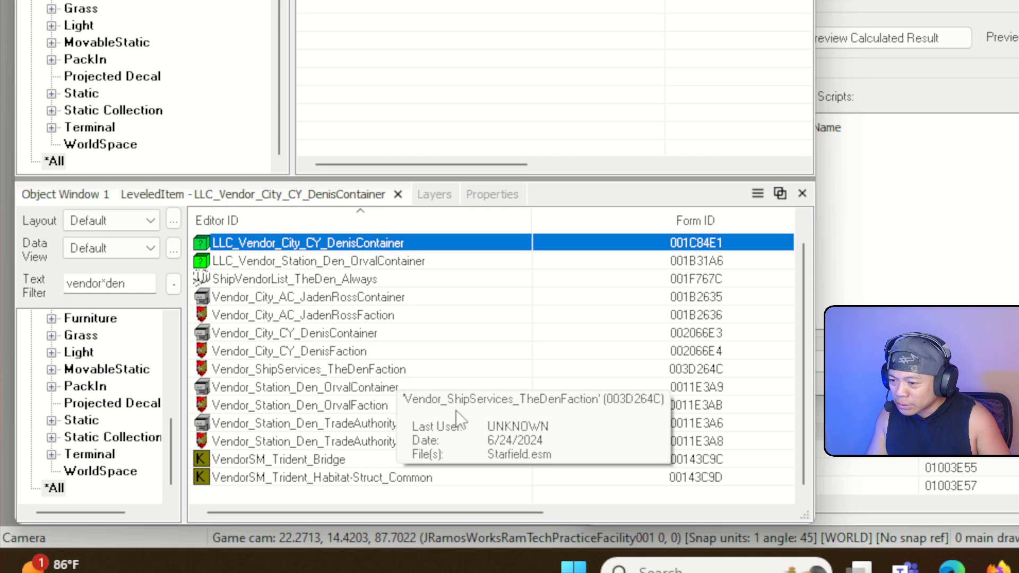
pyautogui.click(321, 423)
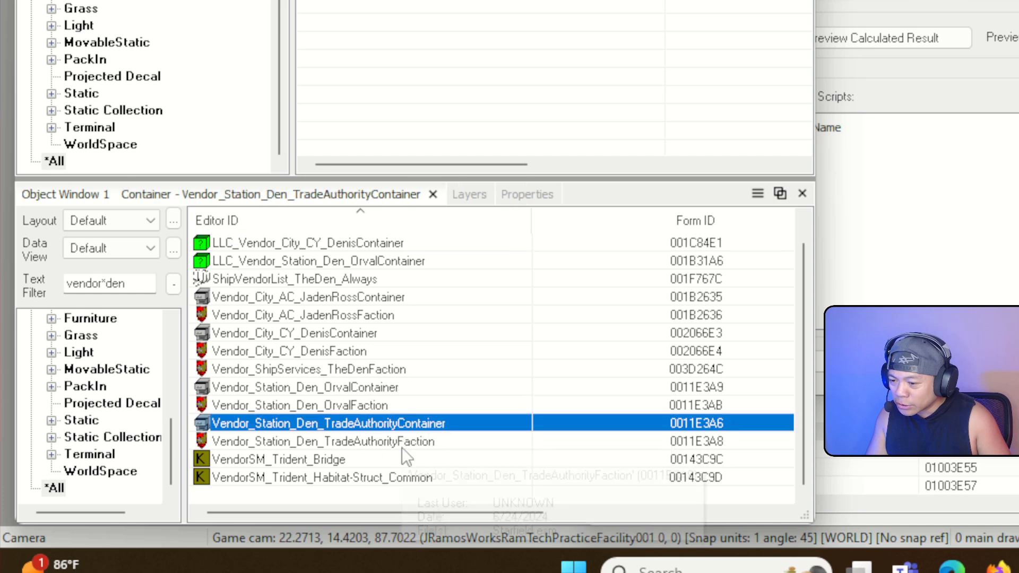
pyautogui.doubleClick(434, 424)
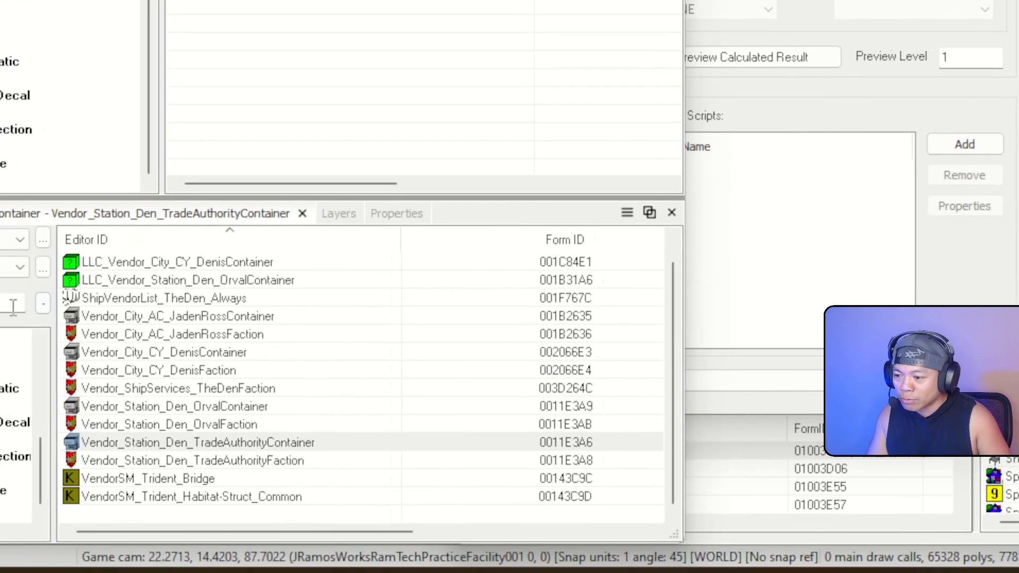
pyautogui.click(13, 307)
pyautogui.press('BackSpace')
pyautogui.press('BackSpace')
pyautogui.press('BackSpace')
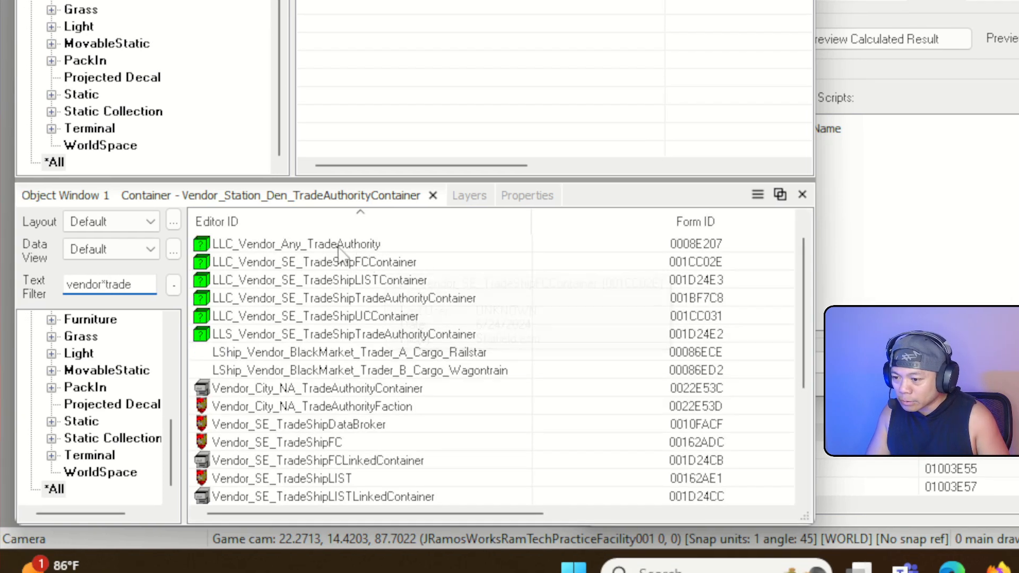
pyautogui.click(299, 248)
# Add LLC_Vendor_Any_TradeAuthority to the items, save, and confirm the new GeneralVendorContainer form (010065FC)
pyautogui.moveTo(300, 253); pyautogui.dragTo(557, 244)
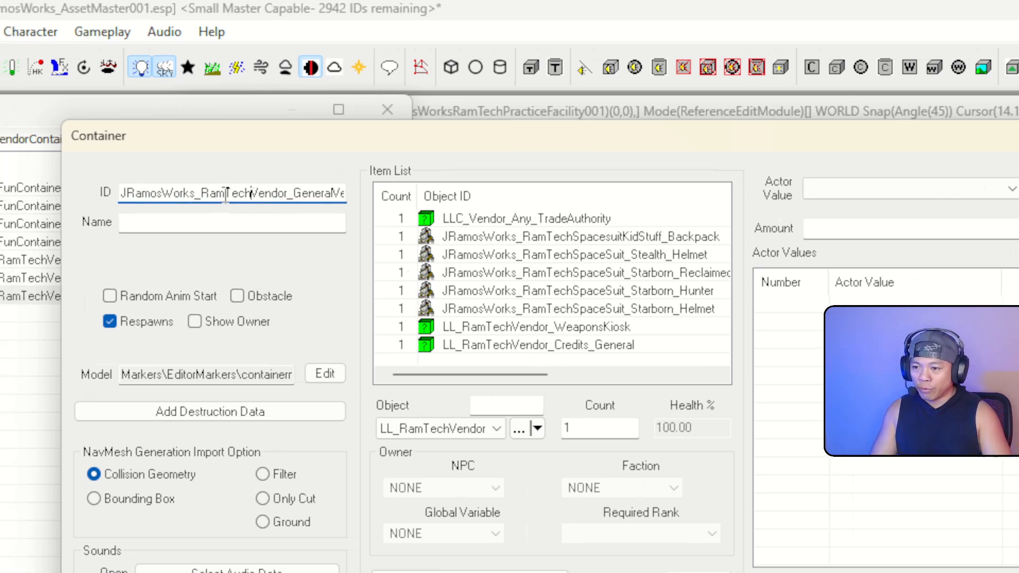
pyautogui.moveTo(189, 192); pyautogui.dragTo(319, 192)
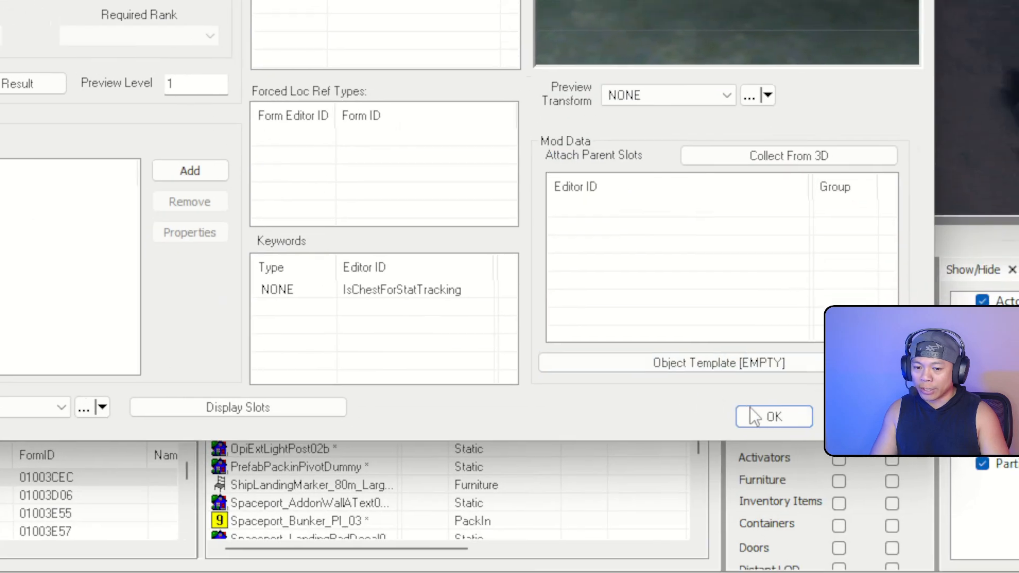
pyautogui.click(767, 415)
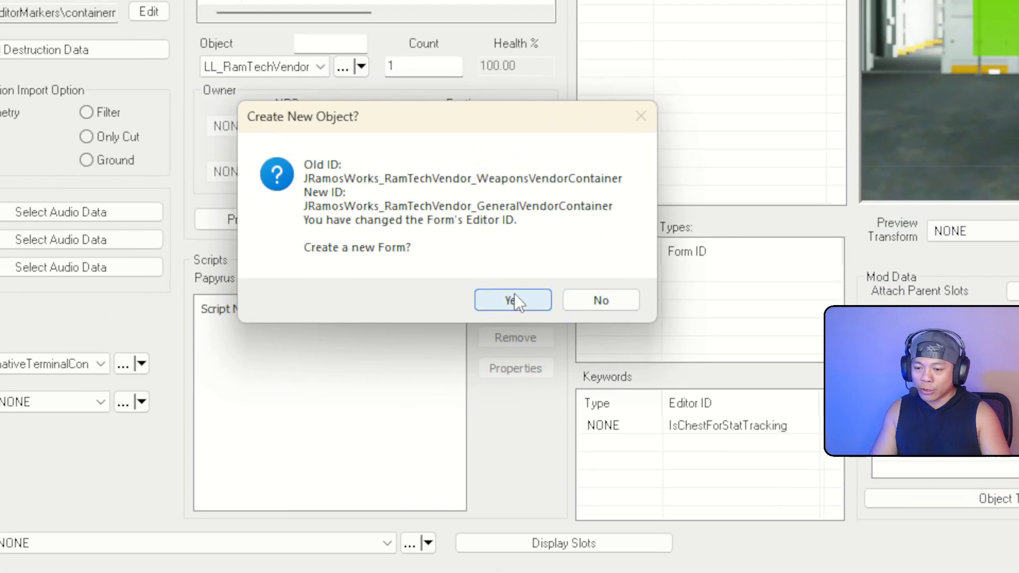
pyautogui.click(108, 115)
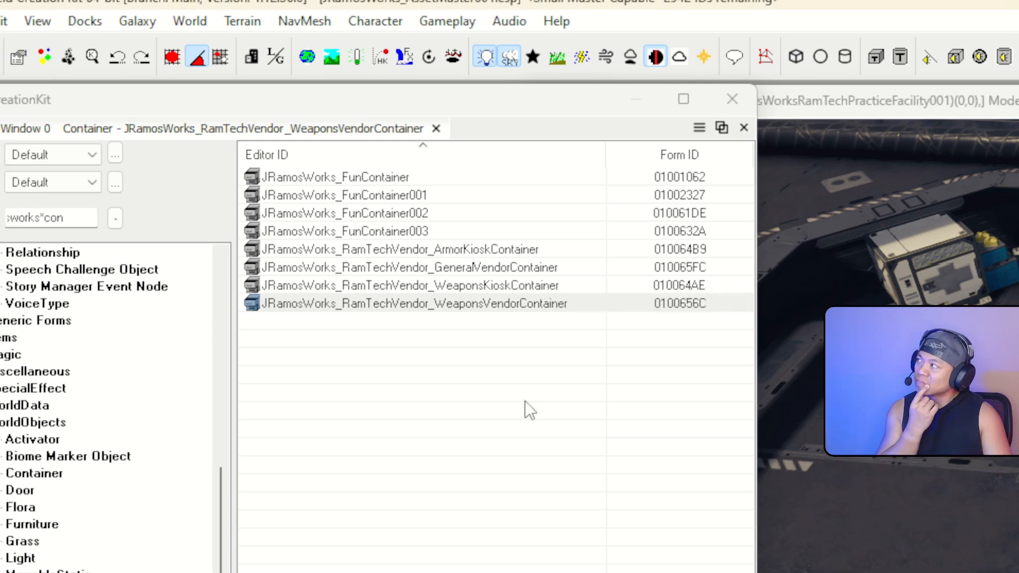
# Add LLC_Vendor_Any_TradeAuthority to WeaponsKioskContainer's item list, inspect it unchanged, and save the container
pyautogui.doubleClick(552, 290)
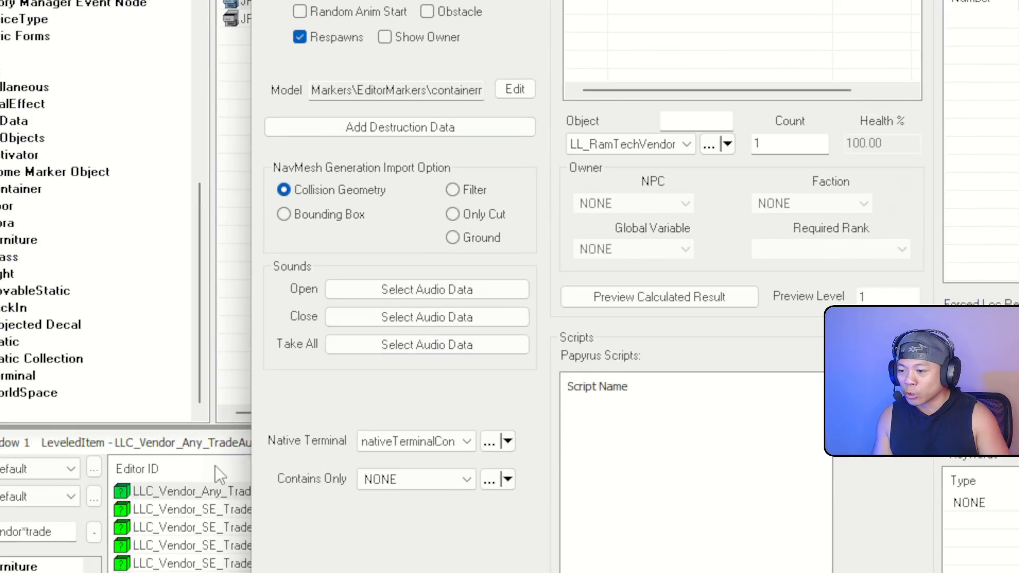
pyautogui.moveTo(213, 492); pyautogui.dragTo(793, 11)
pyautogui.moveTo(576, 207); pyautogui.dragTo(550, 231)
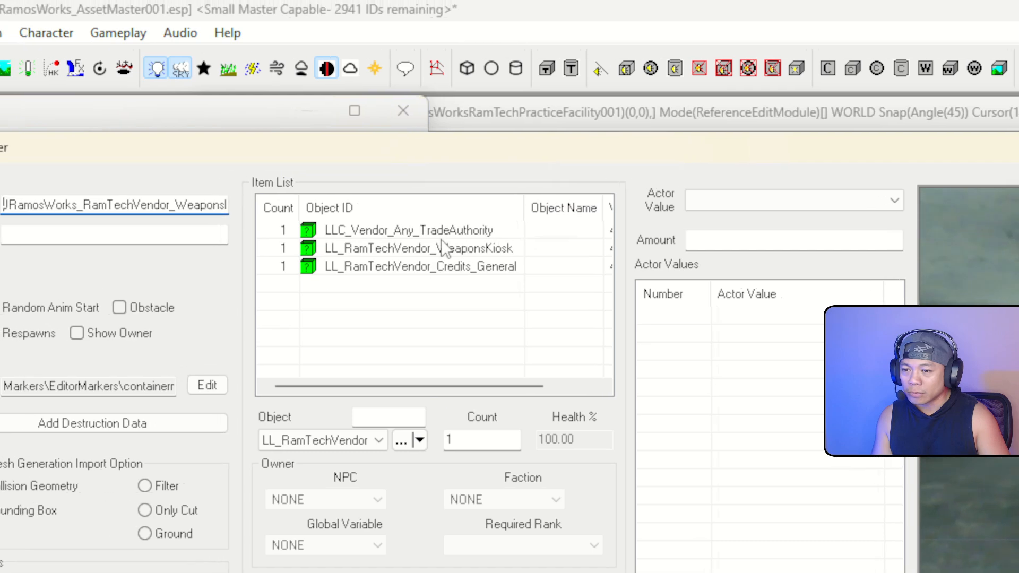
pyautogui.click(507, 232)
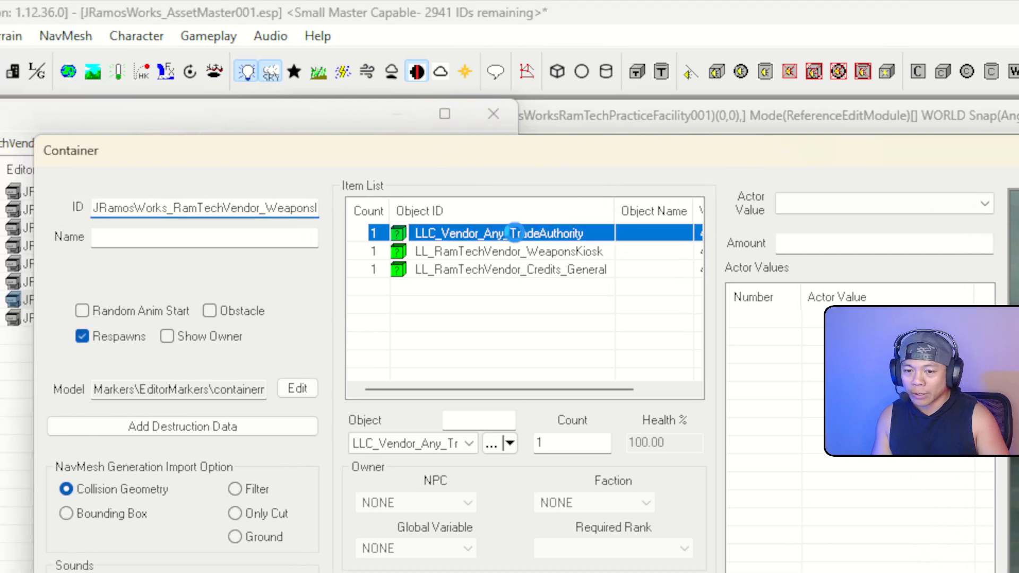
pyautogui.doubleClick(515, 232)
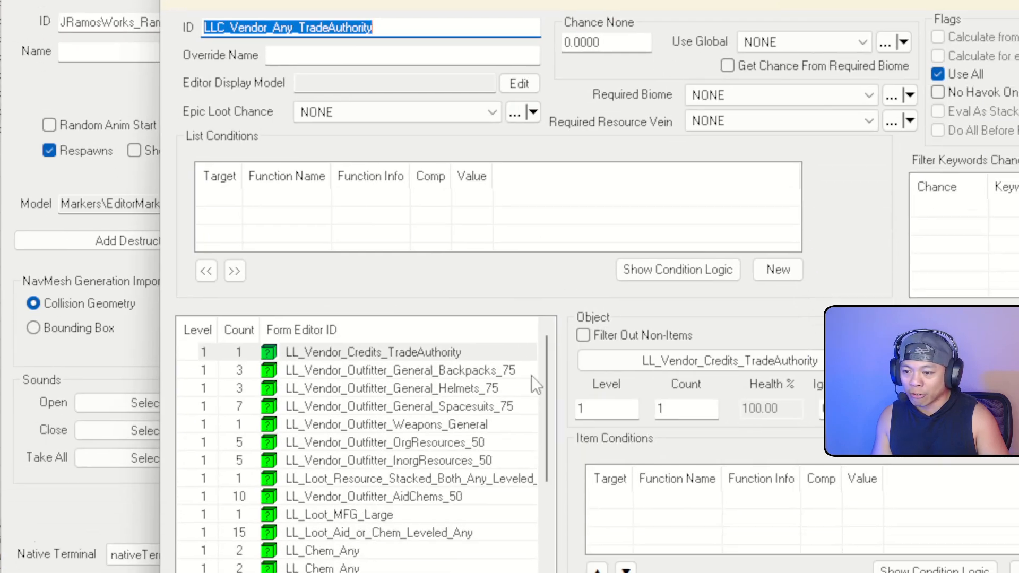
pyautogui.scroll(-3, 527, 316)
pyautogui.scroll(3, 529, 329)
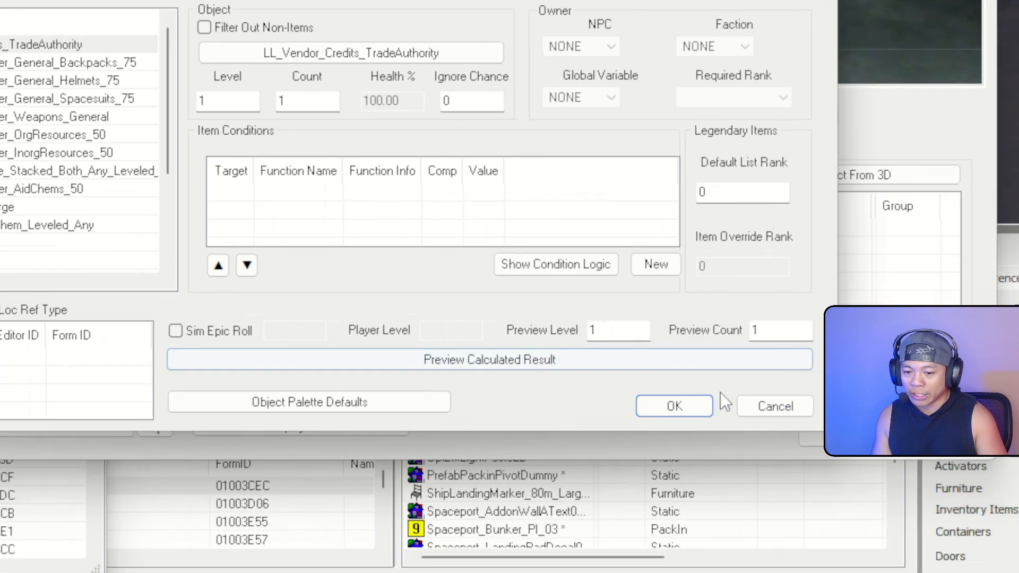
pyautogui.click(773, 406)
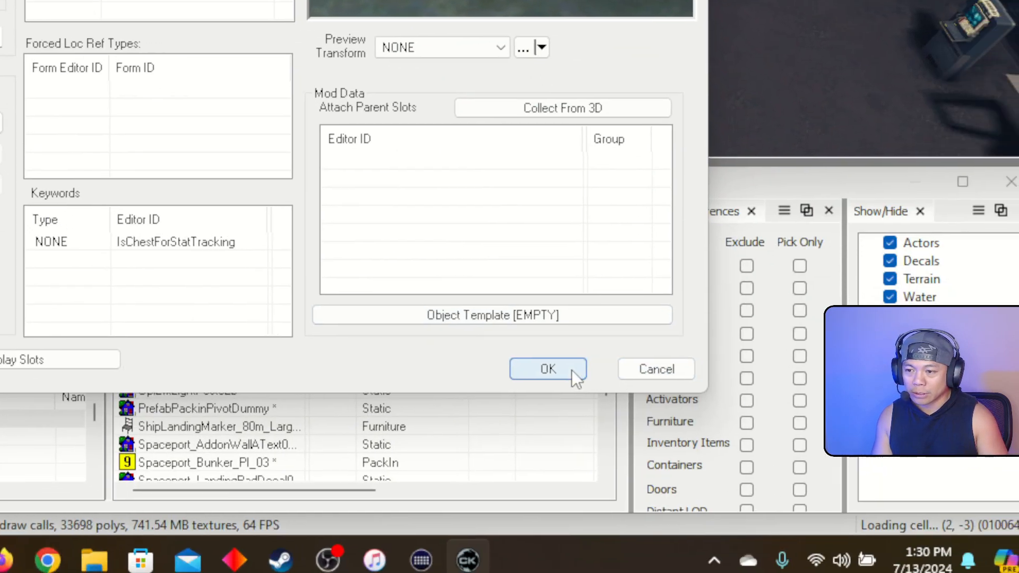
pyautogui.click(956, 572)
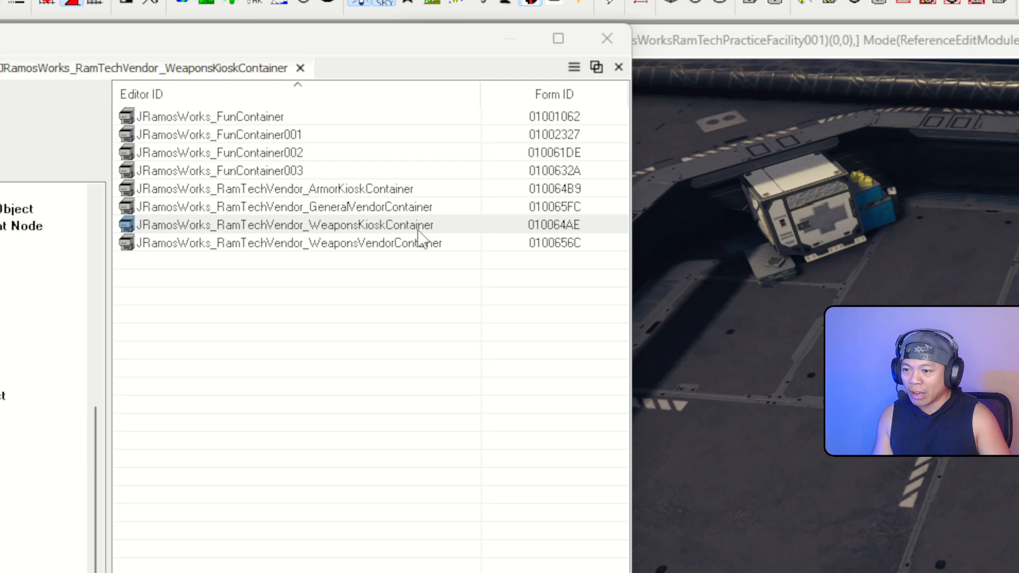
# Review the kiosk, general and weapons vendor containers, then show the Faction category under Character
pyautogui.click(420, 228)
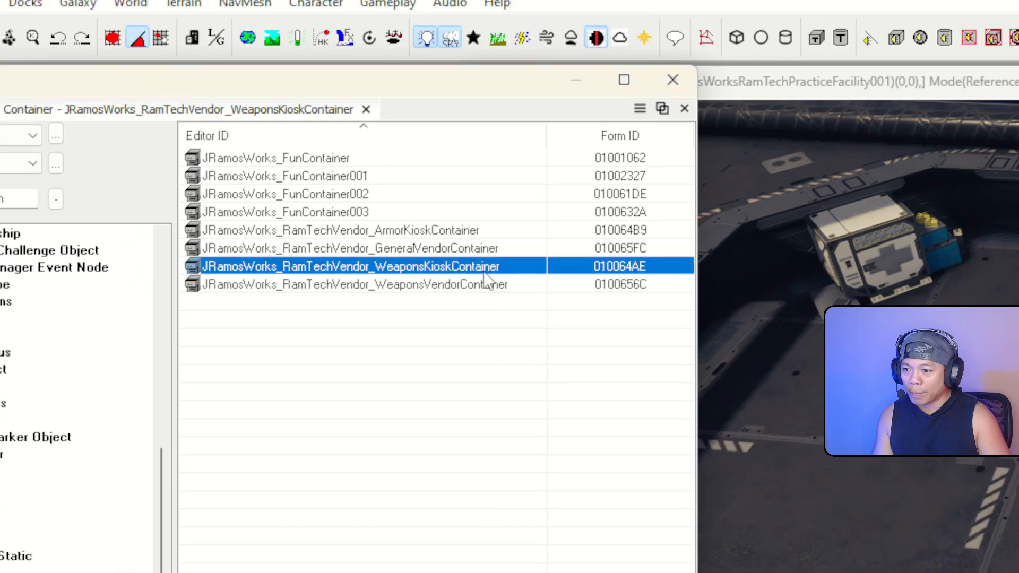
pyautogui.click(470, 242)
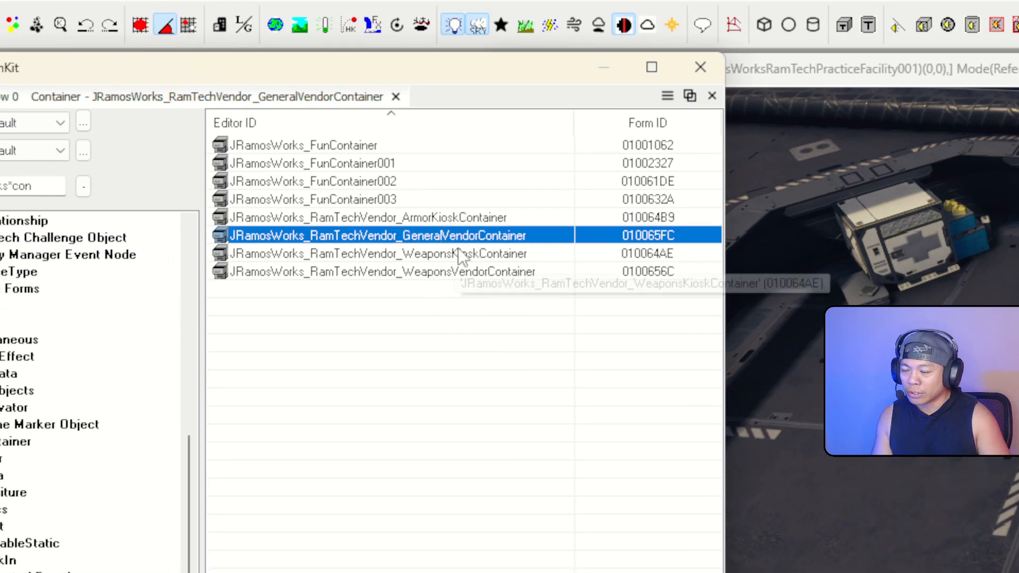
pyautogui.click(454, 274)
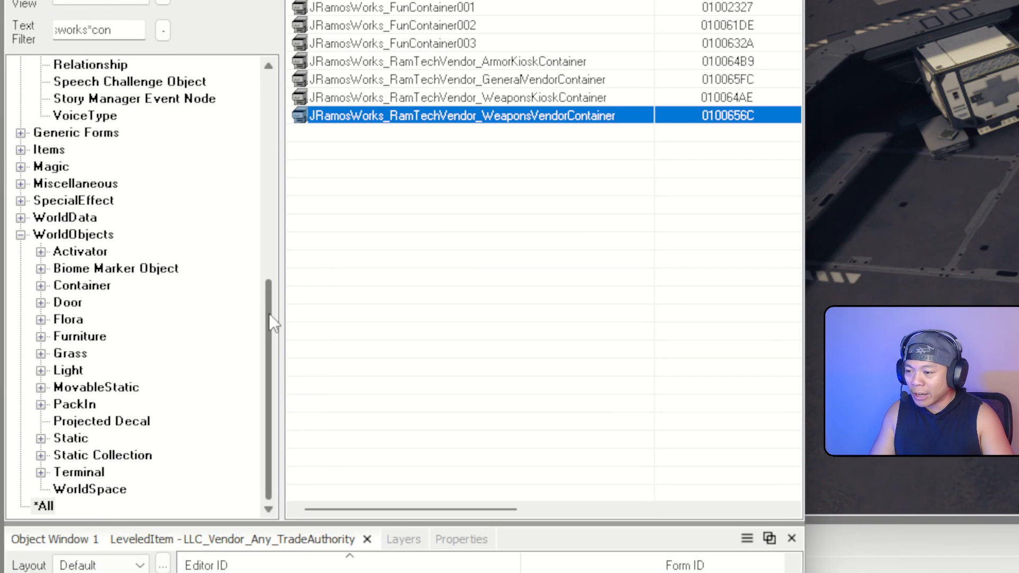
pyautogui.scroll(8, 170, 414)
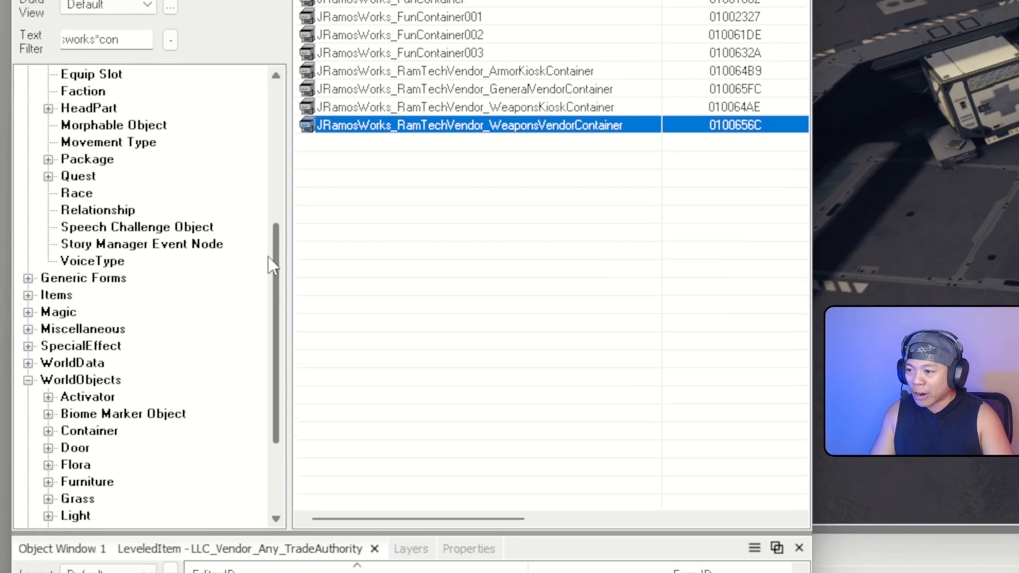
pyautogui.moveTo(266, 222); pyautogui.dragTo(279, 194)
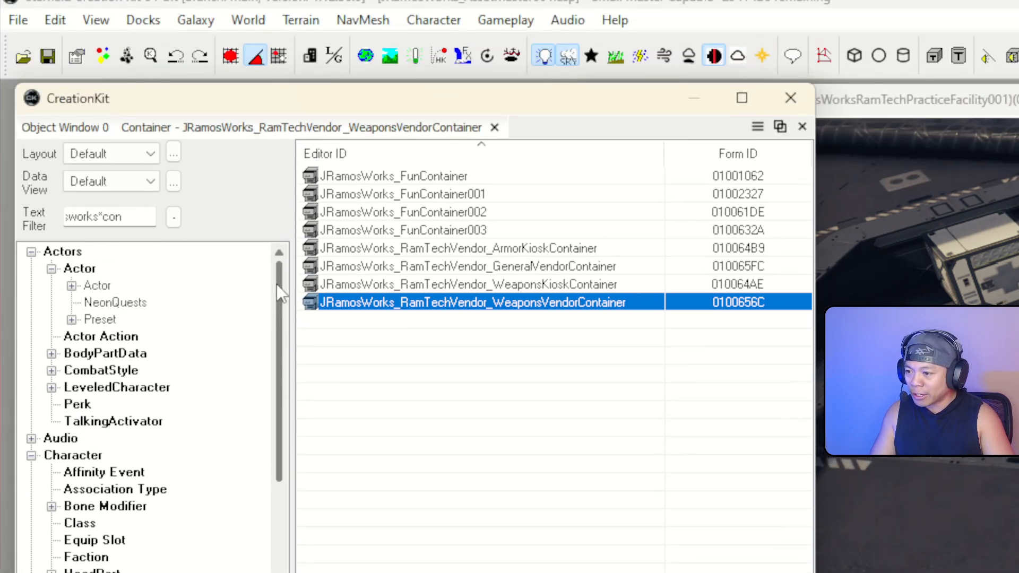
pyautogui.moveTo(278, 304); pyautogui.dragTo(273, 342)
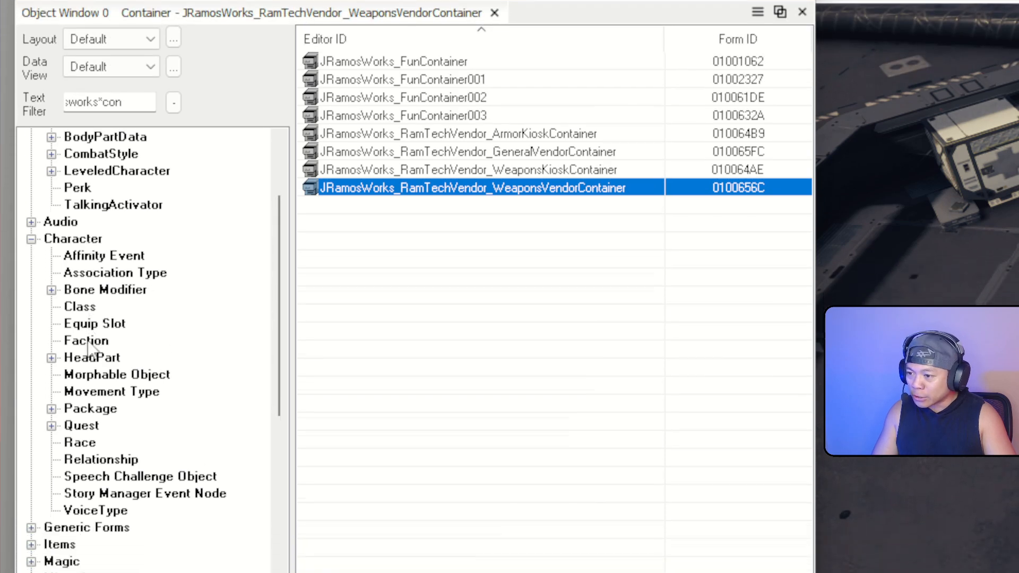
pyautogui.click(88, 383)
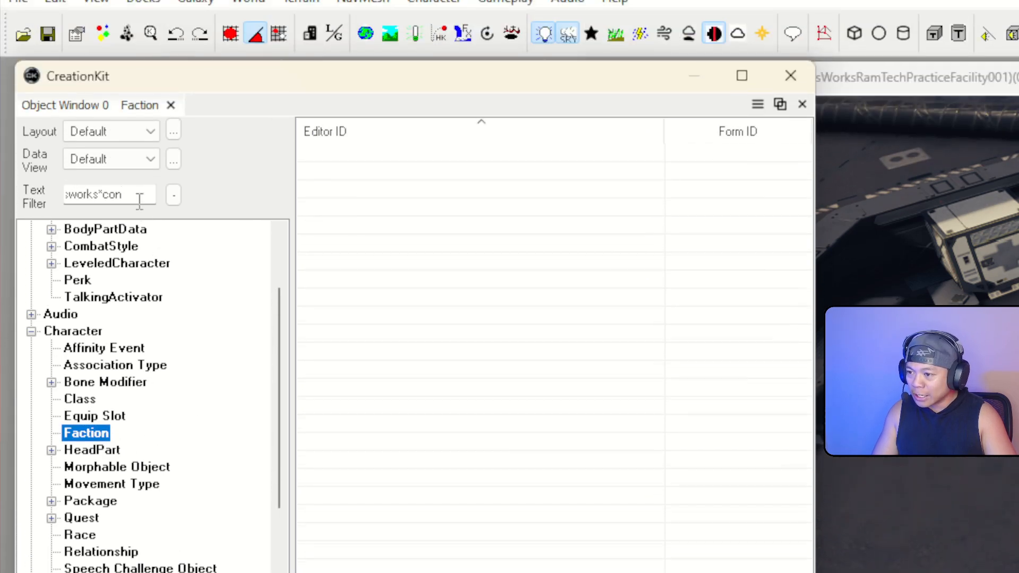
# Clear the text filter and look over several Key station vendor factions
pyautogui.doubleClick(140, 57)
pyautogui.press('BackSpace')
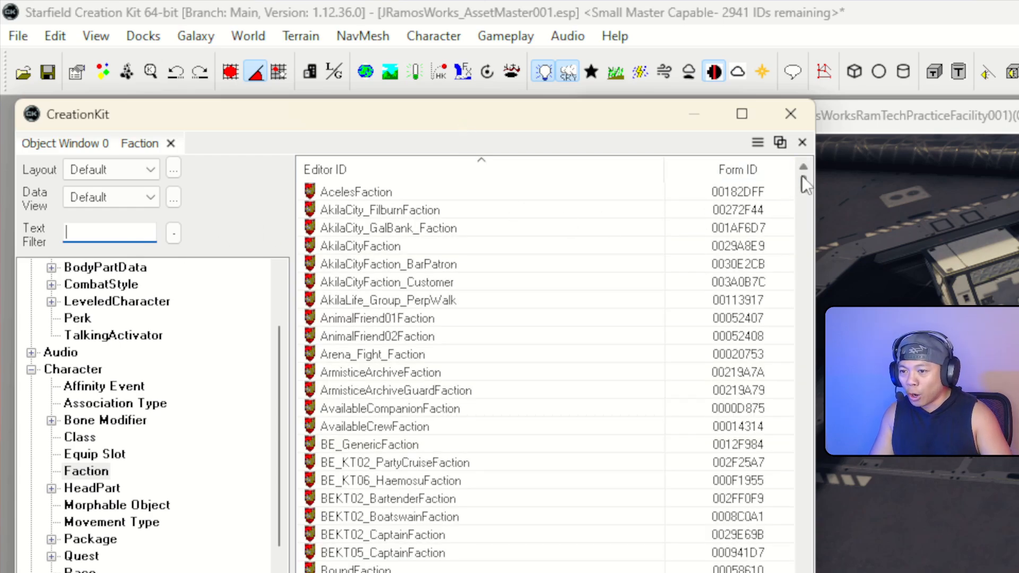
pyautogui.moveTo(803, 179); pyautogui.dragTo(808, 495)
pyautogui.moveTo(743, 454); pyautogui.dragTo(513, 305)
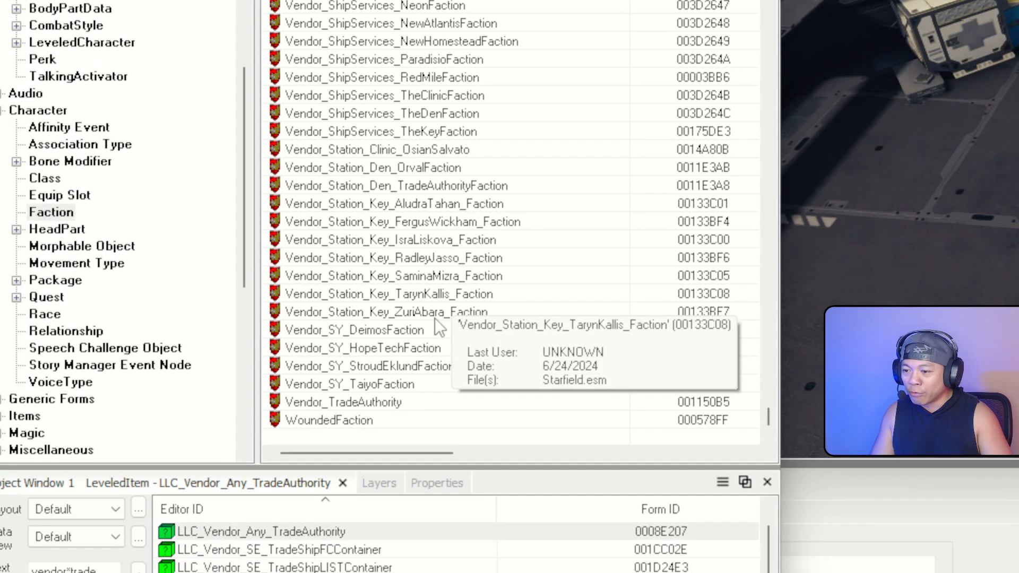
pyautogui.click(183, 177)
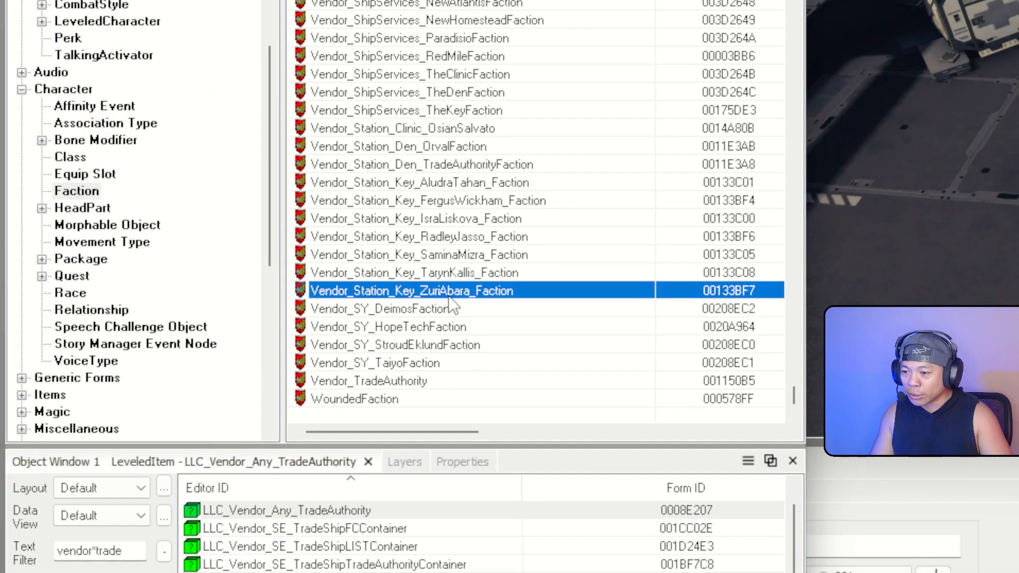
pyautogui.click(382, 265)
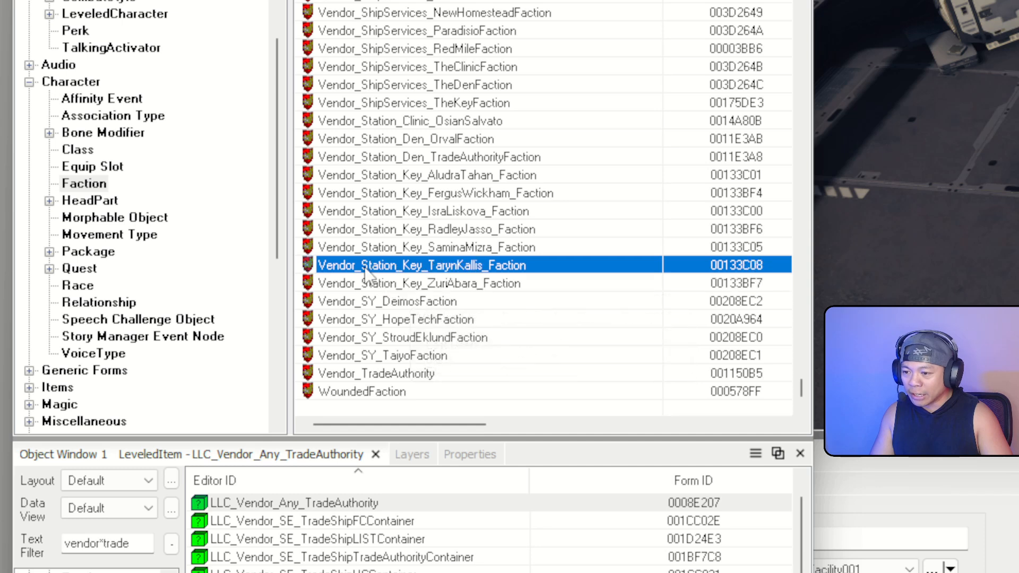
pyautogui.click(378, 248)
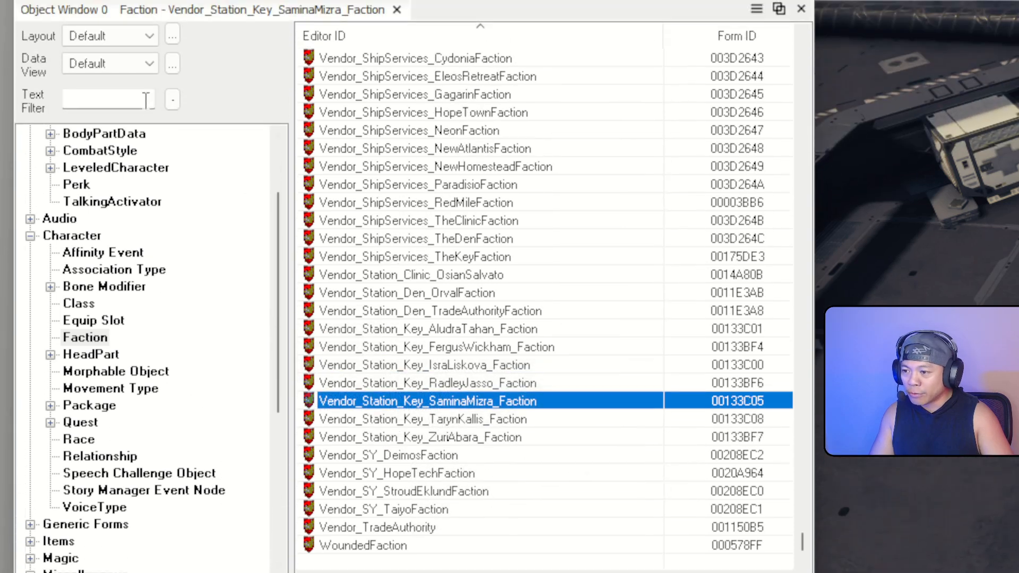
# Filter factions by 'vendo' and browse the Vendor_ entries, selecting Vendor_SY_DeimosFaction
pyautogui.click(140, 195)
pyautogui.write('vendor')
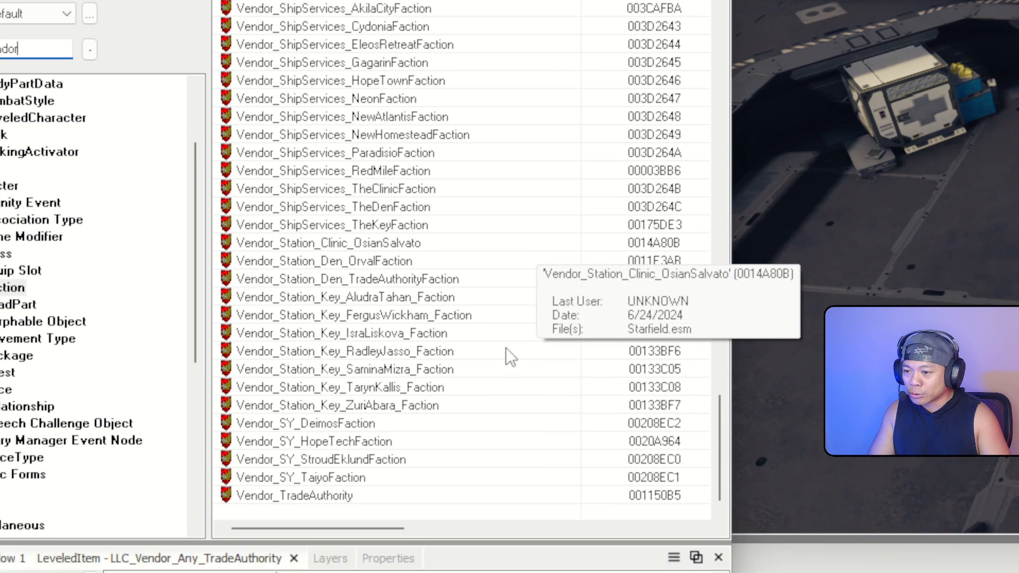
pyautogui.scroll(20, 531, 319)
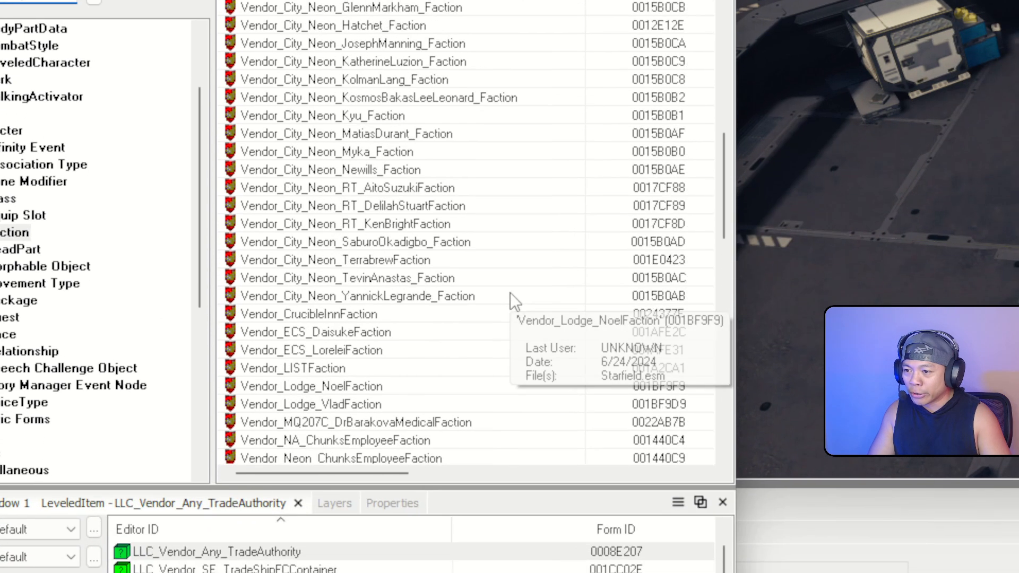
pyautogui.scroll(15, 511, 289)
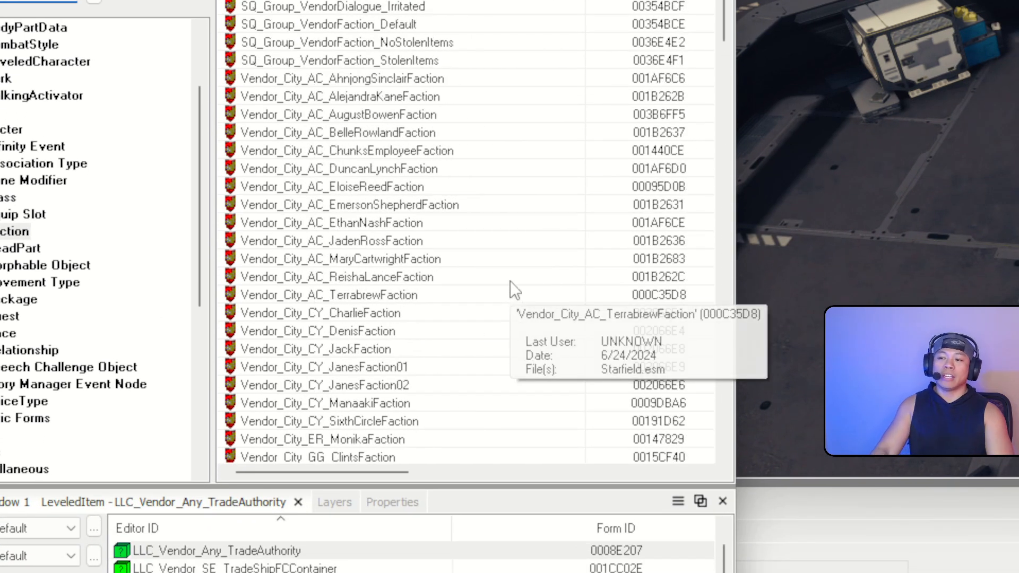
pyautogui.scroll(-20, 512, 290)
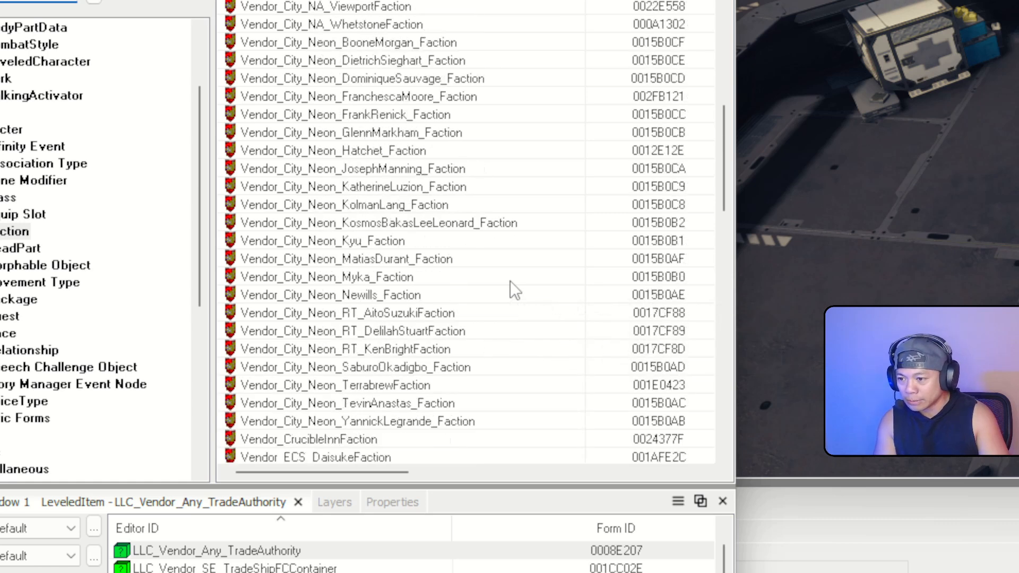
pyautogui.scroll(-9, 511, 281)
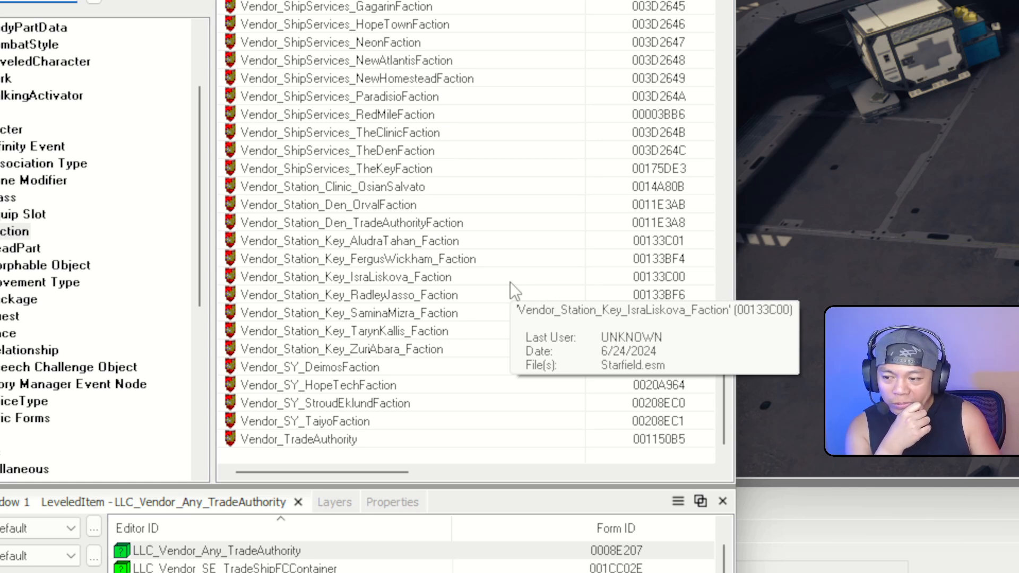
pyautogui.click(405, 366)
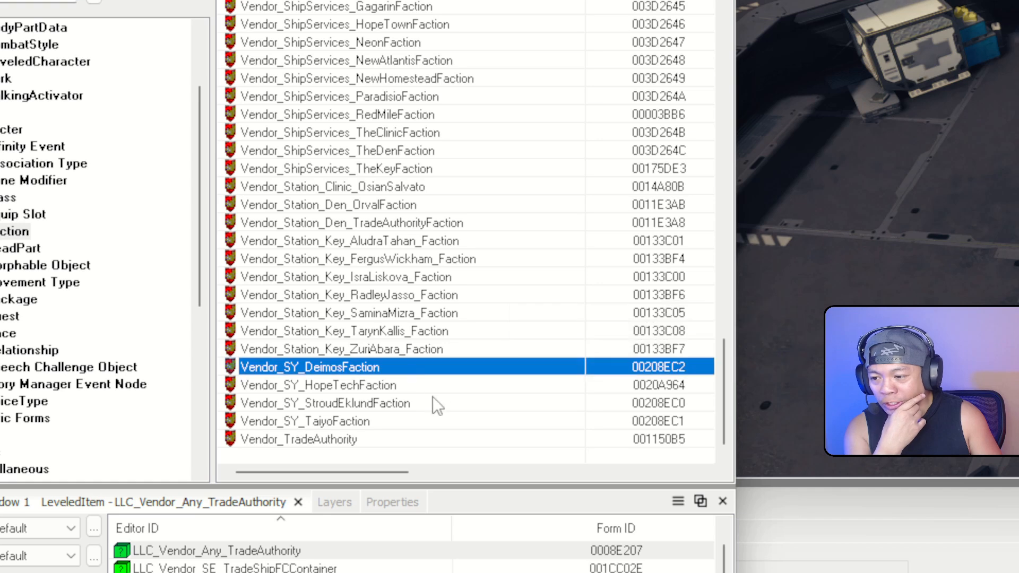
pyautogui.scroll(12, 435, 391)
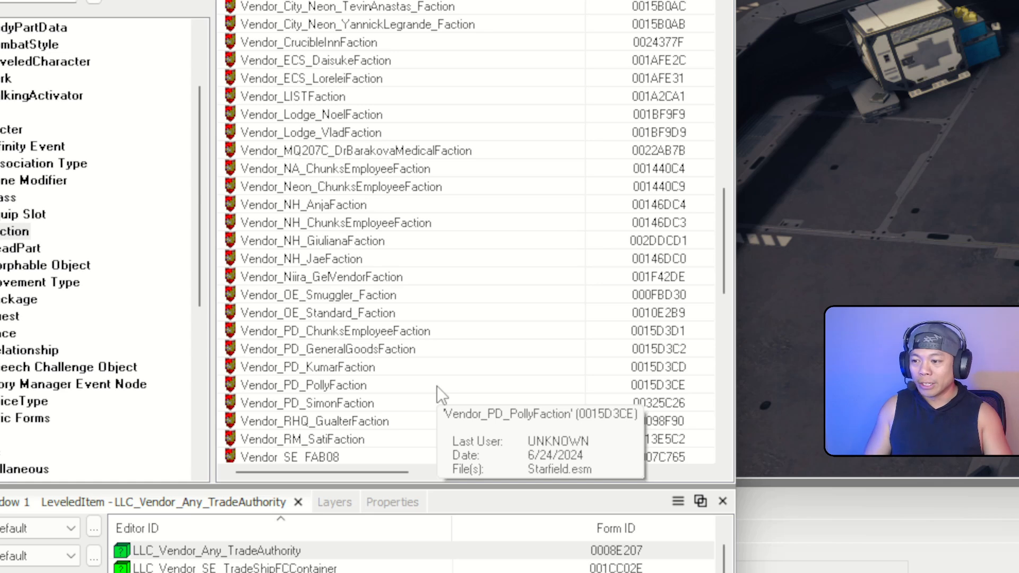
pyautogui.scroll(5, 496, 238)
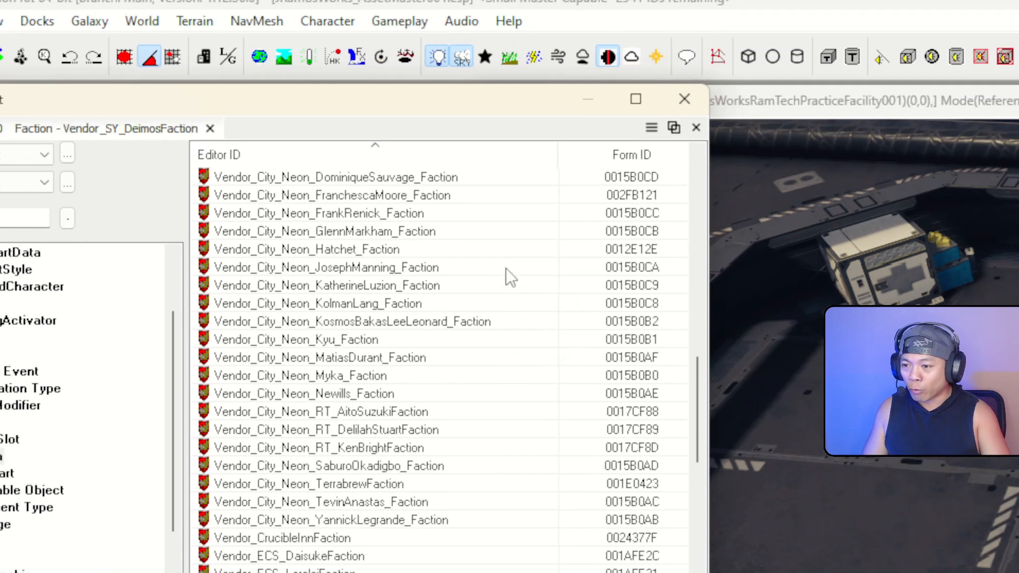
# Create and save a new JRamosWorks_RamTechVendorFaction, then filter the object list by 'jramosworks'
pyautogui.rightClick(506, 180)
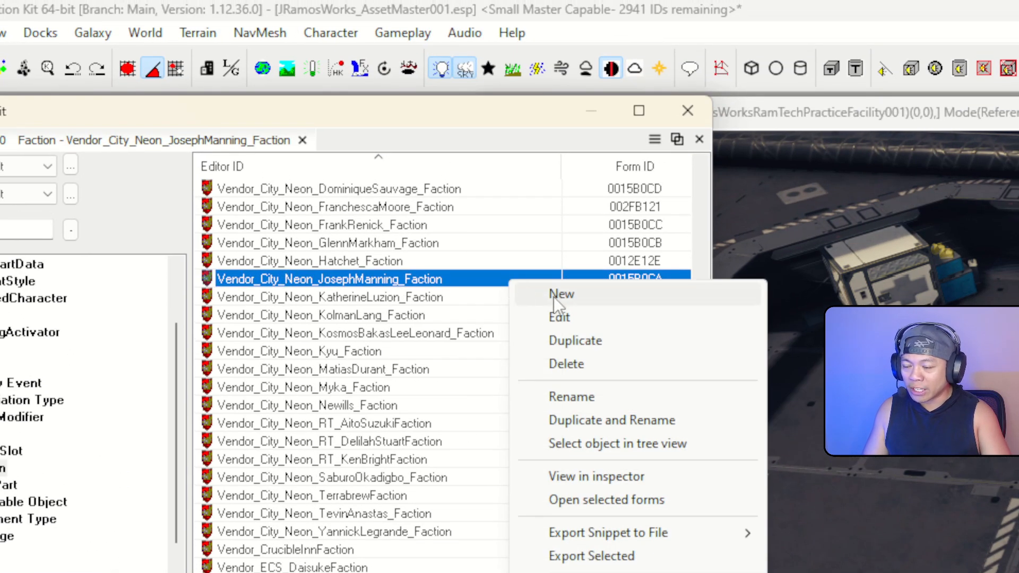
pyautogui.click(555, 295)
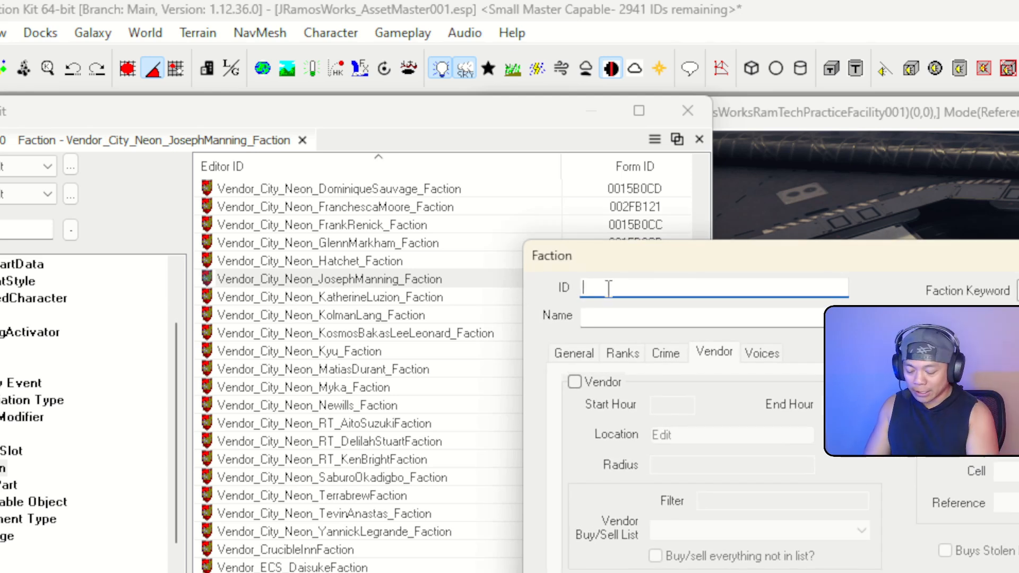
pyautogui.write('JRamosWorks')
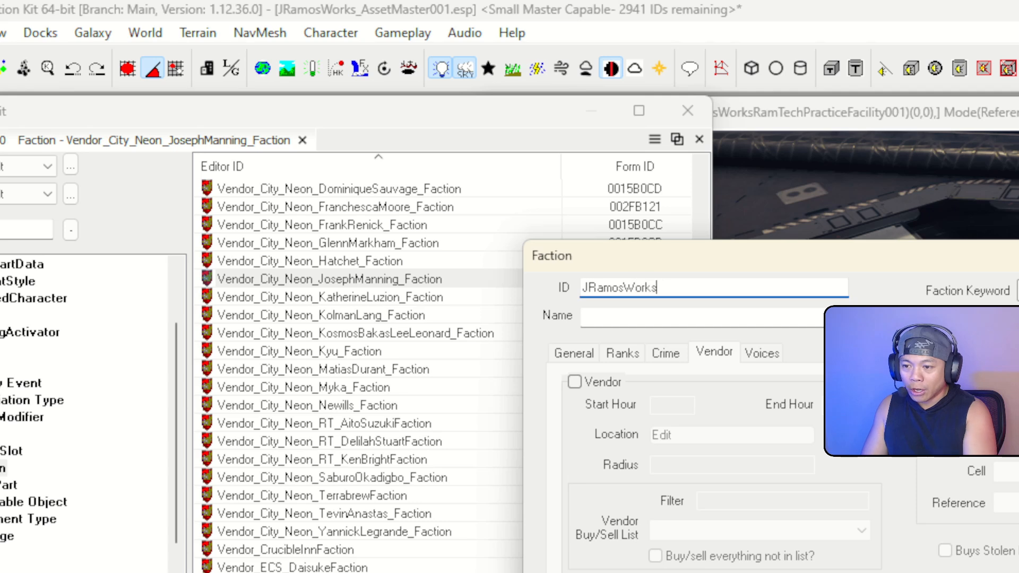
pyautogui.write('_RamTechVendorFaction')
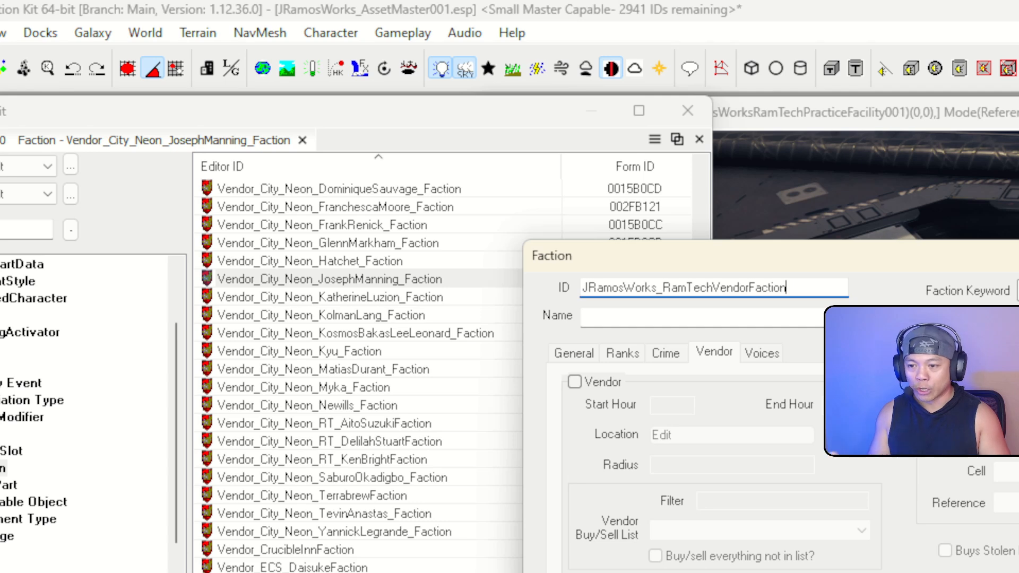
pyautogui.click(666, 316)
pyautogui.click(597, 351)
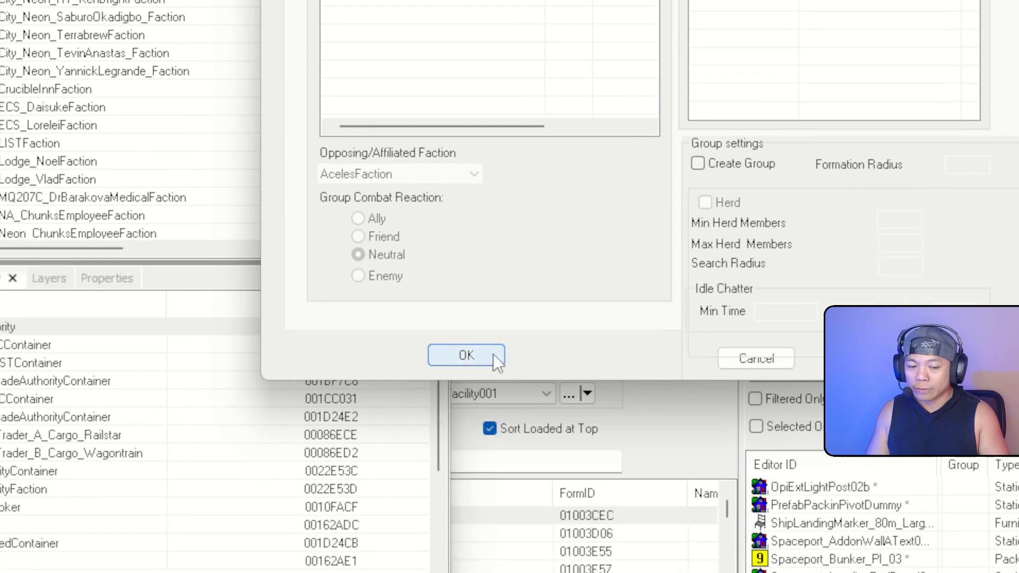
pyautogui.click(491, 354)
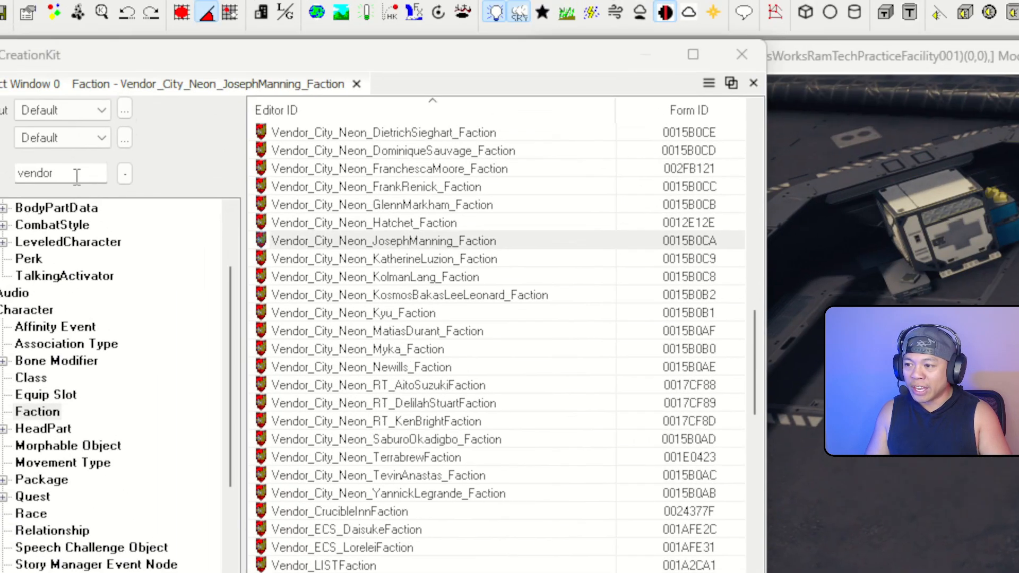
pyautogui.doubleClick(75, 176)
pyautogui.write('jramosw')
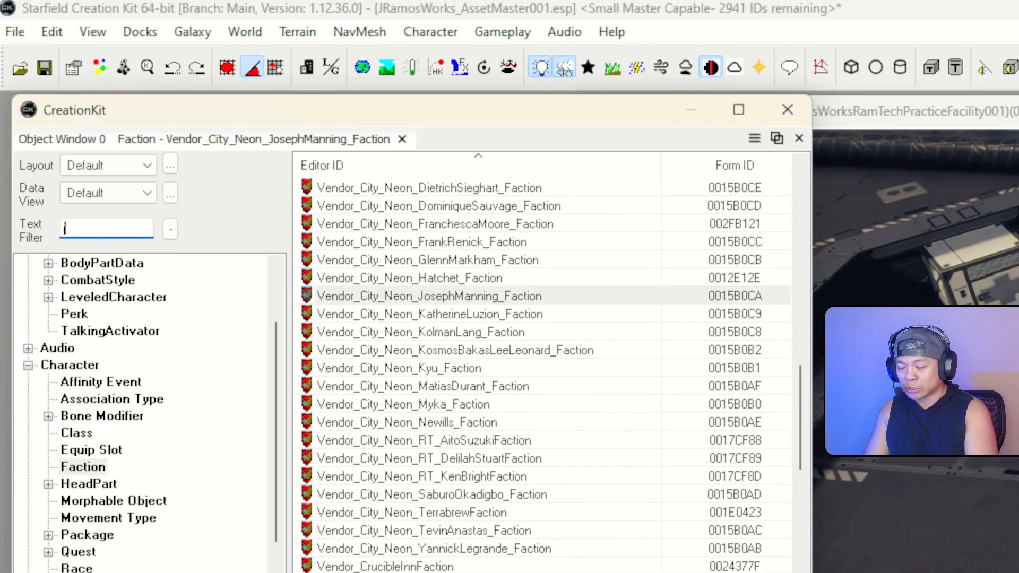
pyautogui.write('orks')
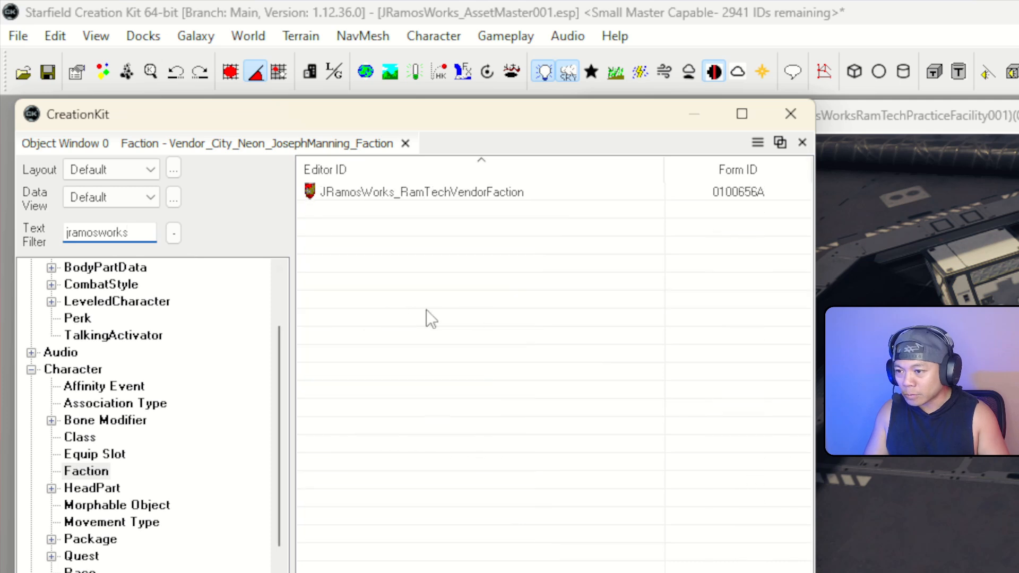
# Save the vendor faction as a new JRamosWorks_RamTechVendorFactionJack with Can Be Owner checked
pyautogui.click(467, 192)
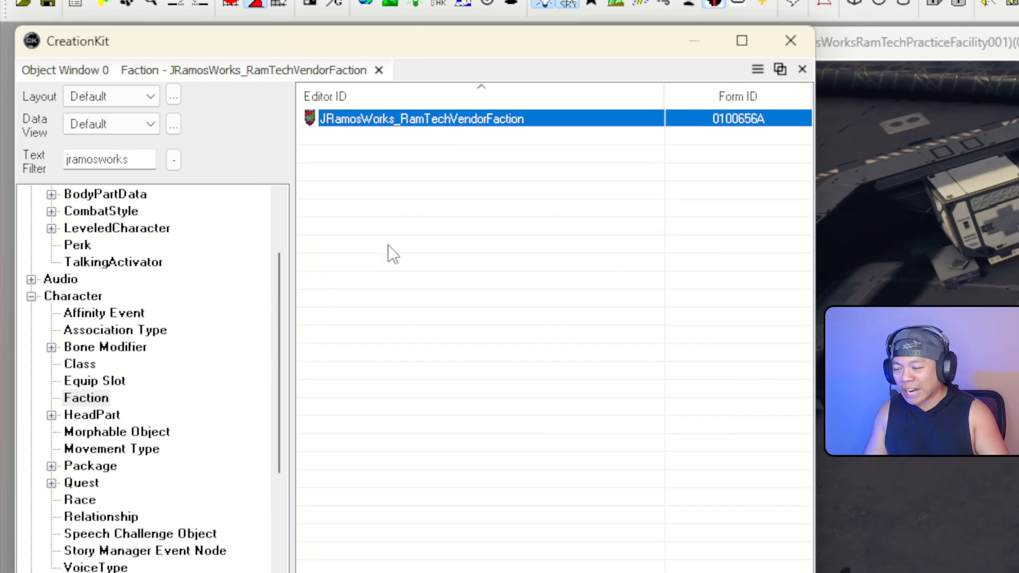
pyautogui.rightClick(512, 119)
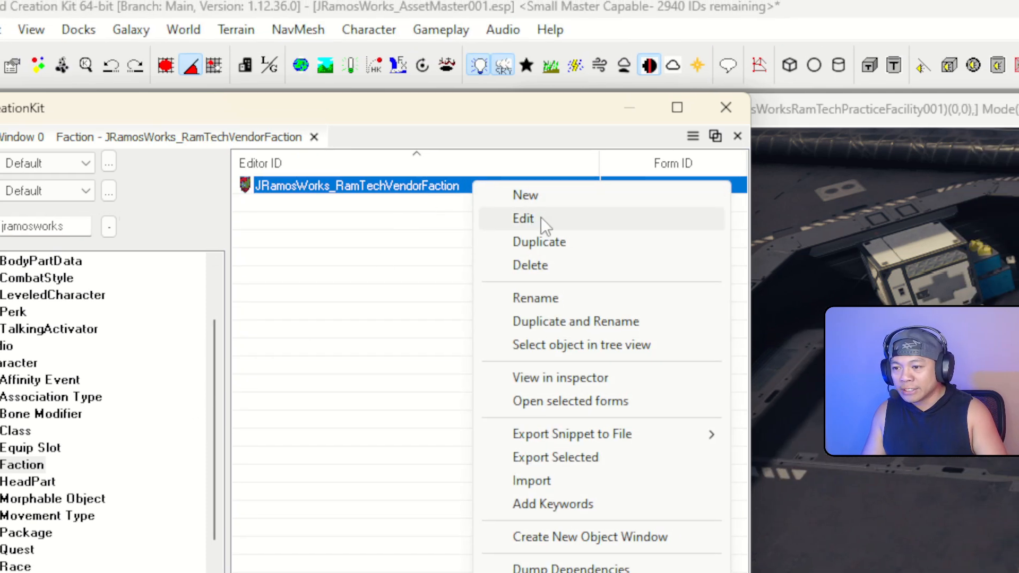
pyautogui.click(610, 153)
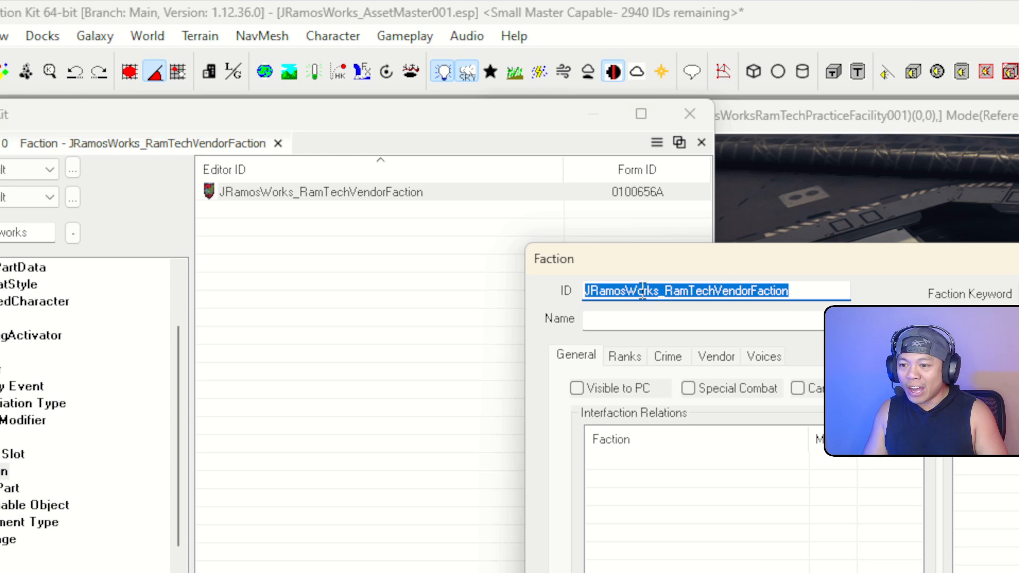
pyautogui.click(643, 291)
pyautogui.click(800, 292)
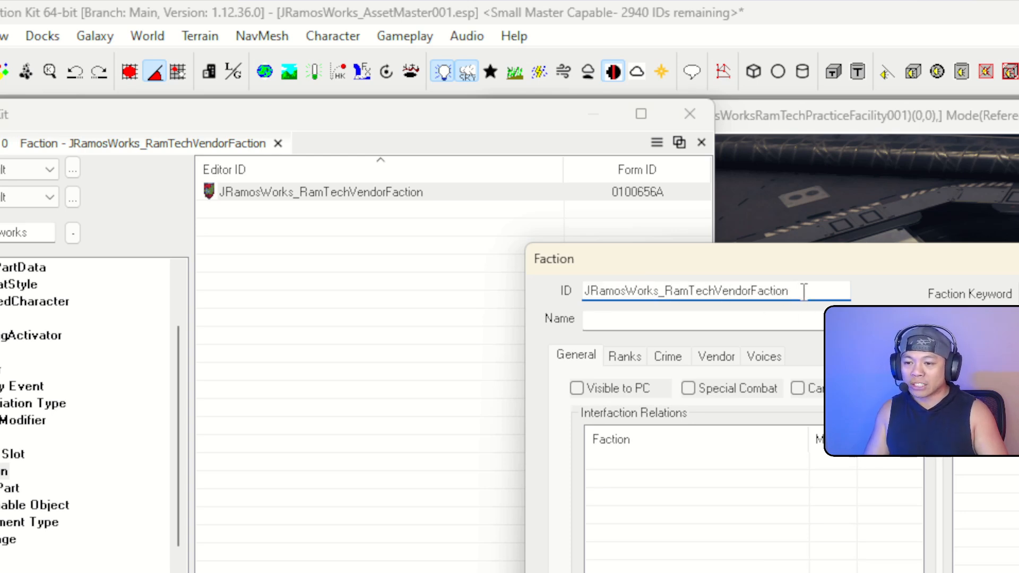
pyautogui.write('Jack')
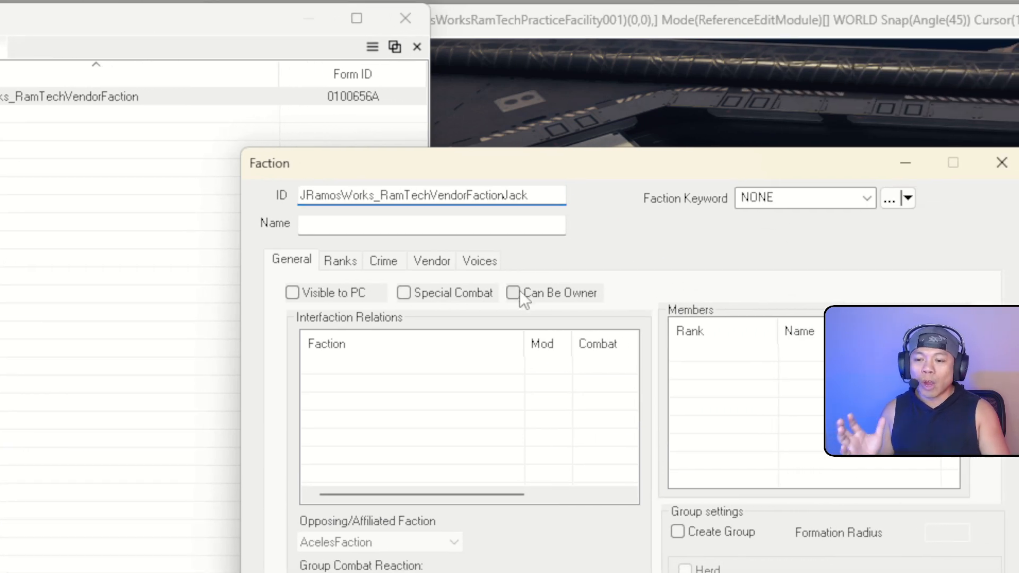
pyautogui.click(521, 298)
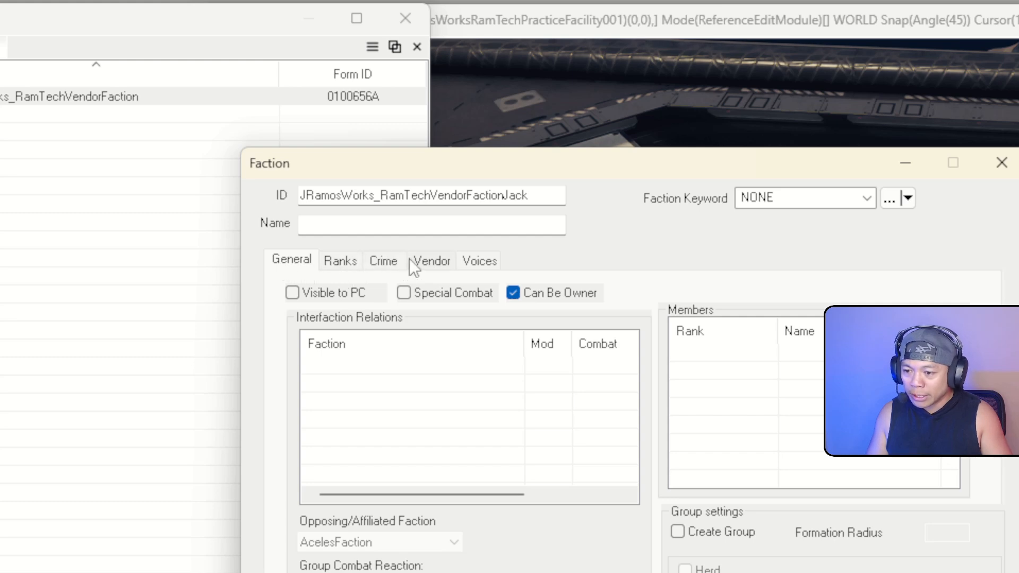
pyautogui.click(425, 261)
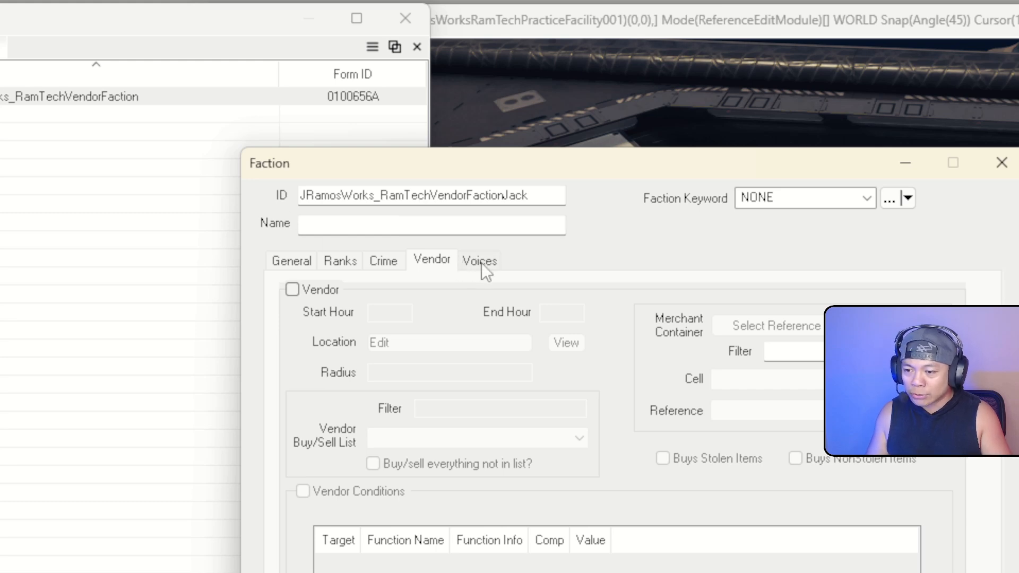
pyautogui.click(482, 263)
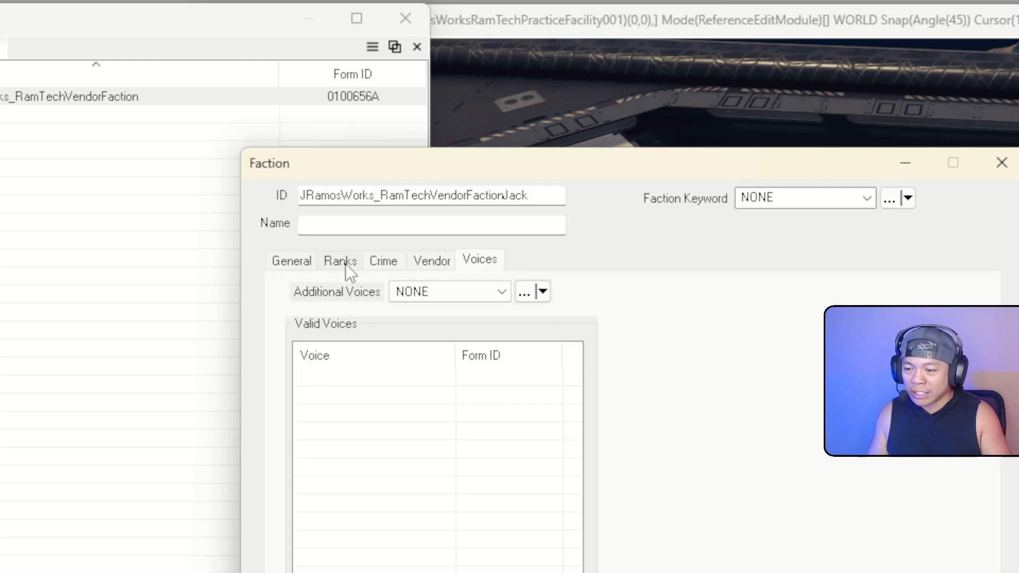
pyautogui.click(311, 265)
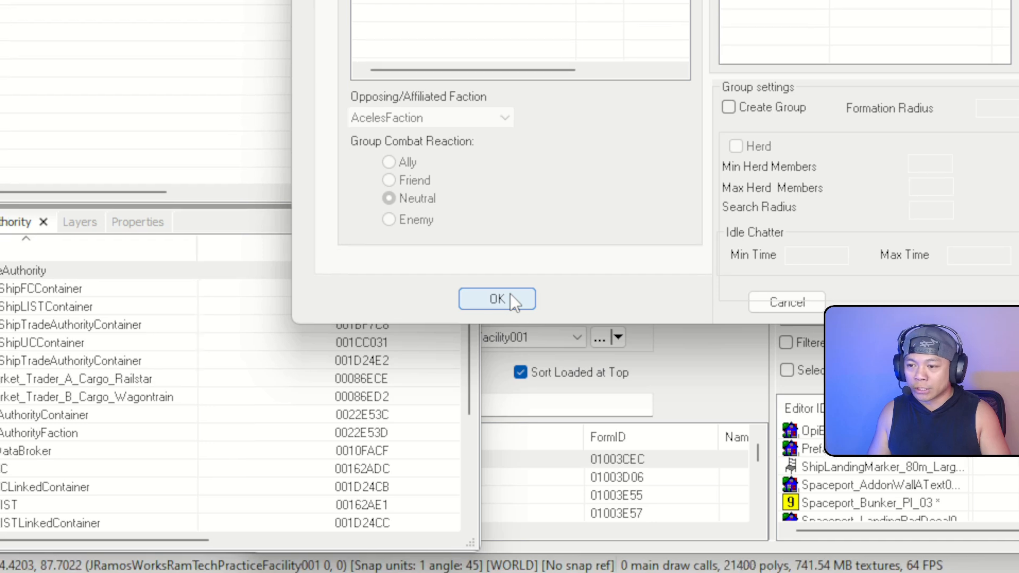
pyautogui.click(507, 309)
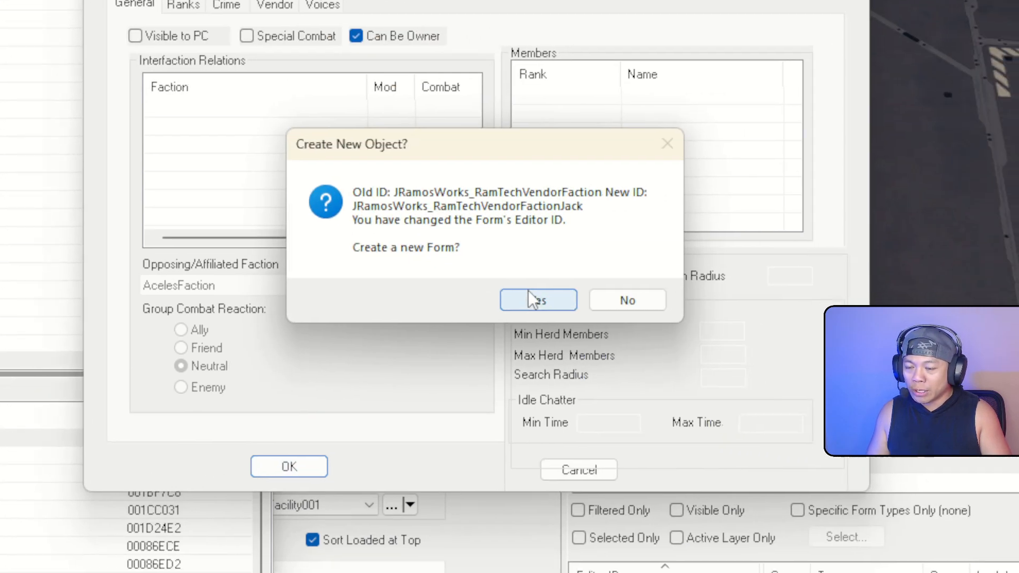
pyautogui.click(579, 307)
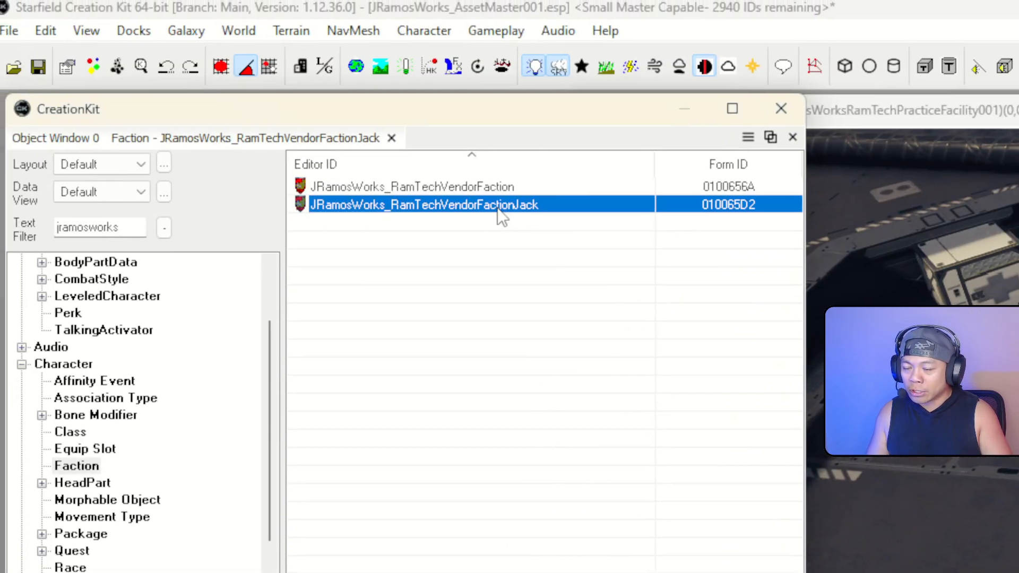
# Save the Jack faction as a new JRamosWorks_RamTechVendorFactionJill record
pyautogui.doubleClick(472, 193)
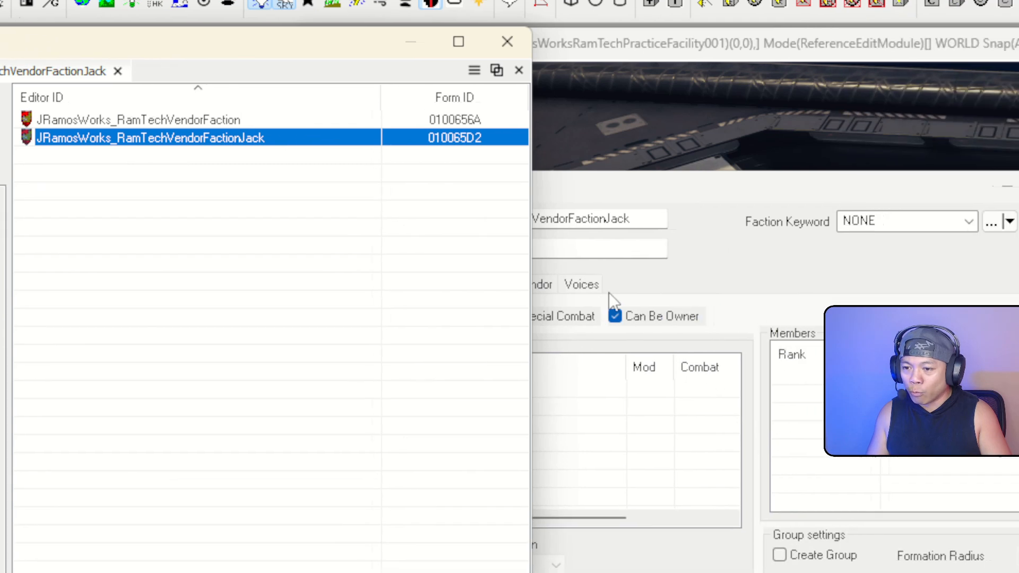
pyautogui.click(795, 353)
pyautogui.click(831, 278)
pyautogui.press('BackSpace')
pyautogui.press('BackSpace')
pyautogui.press('BackSpace')
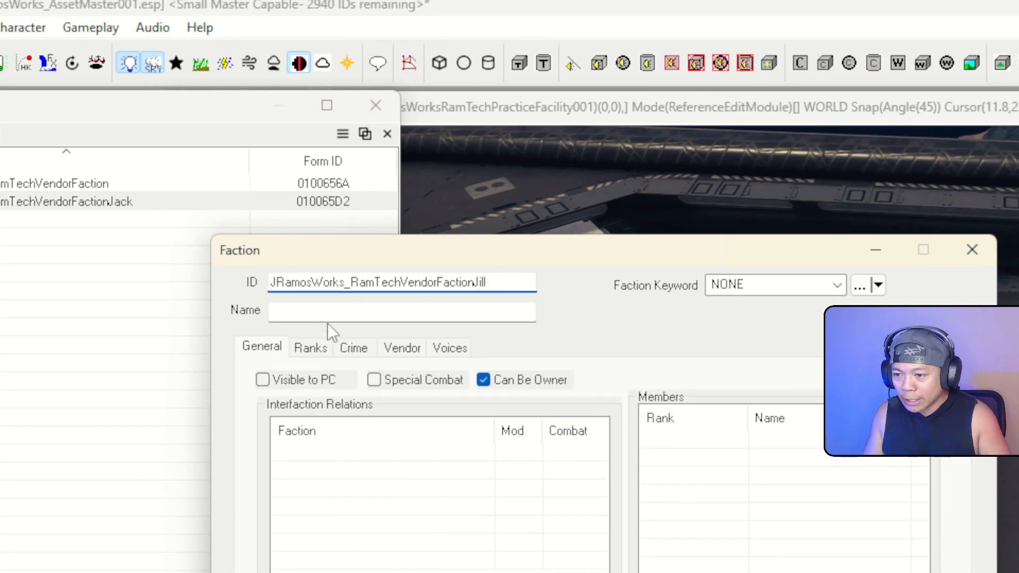
pyautogui.click(399, 349)
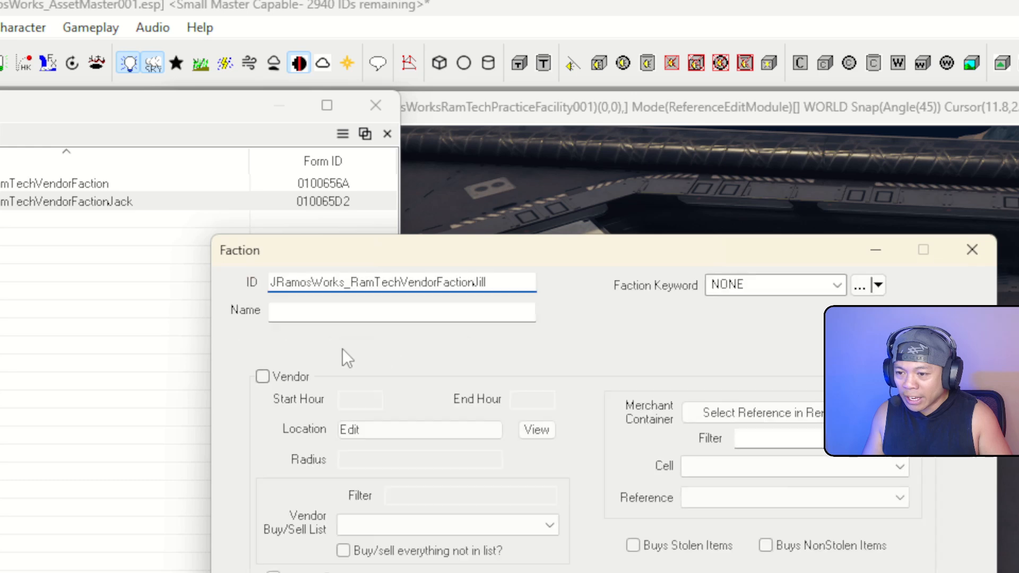
pyautogui.click(451, 348)
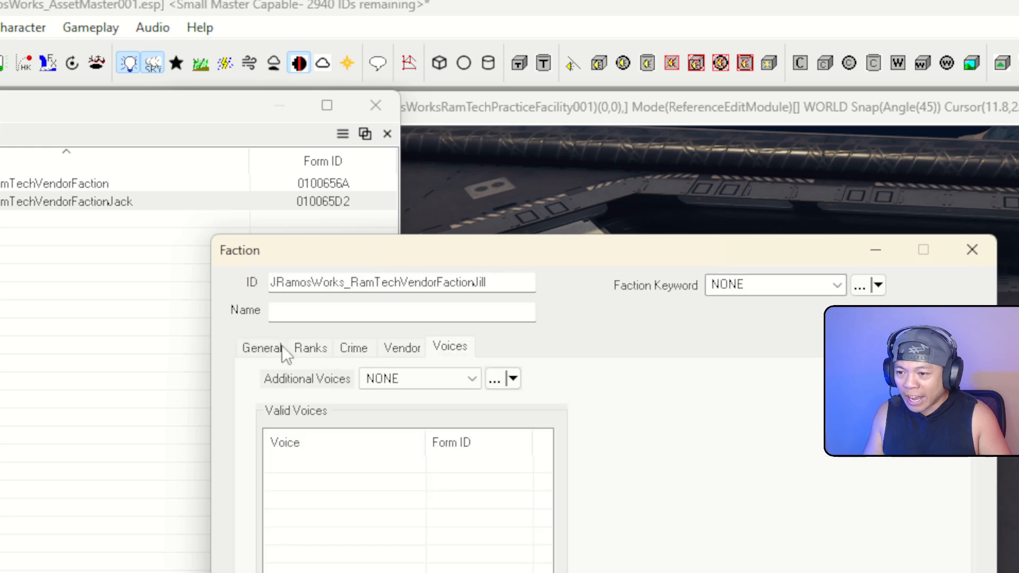
pyautogui.click(272, 349)
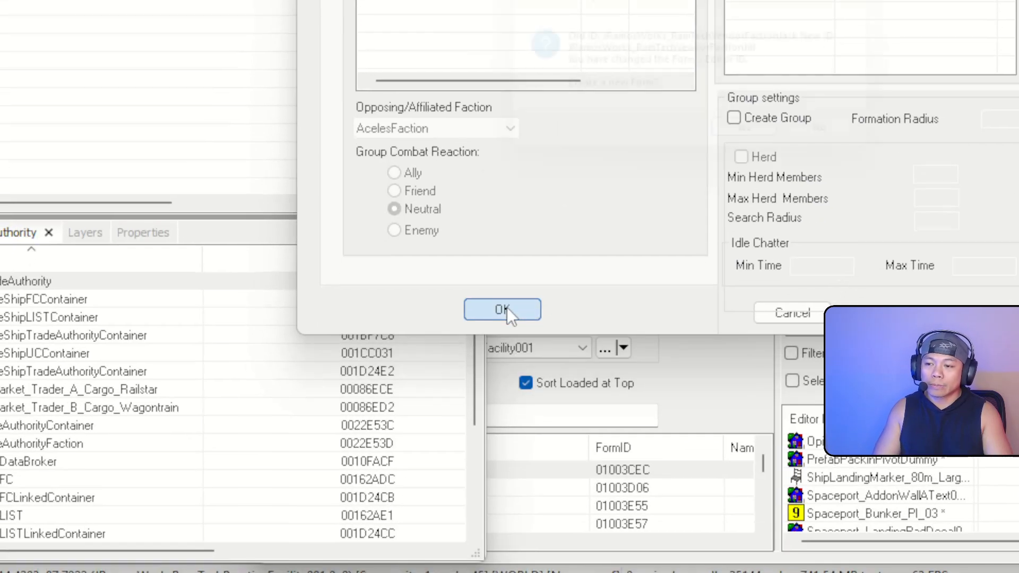
pyautogui.click(496, 357)
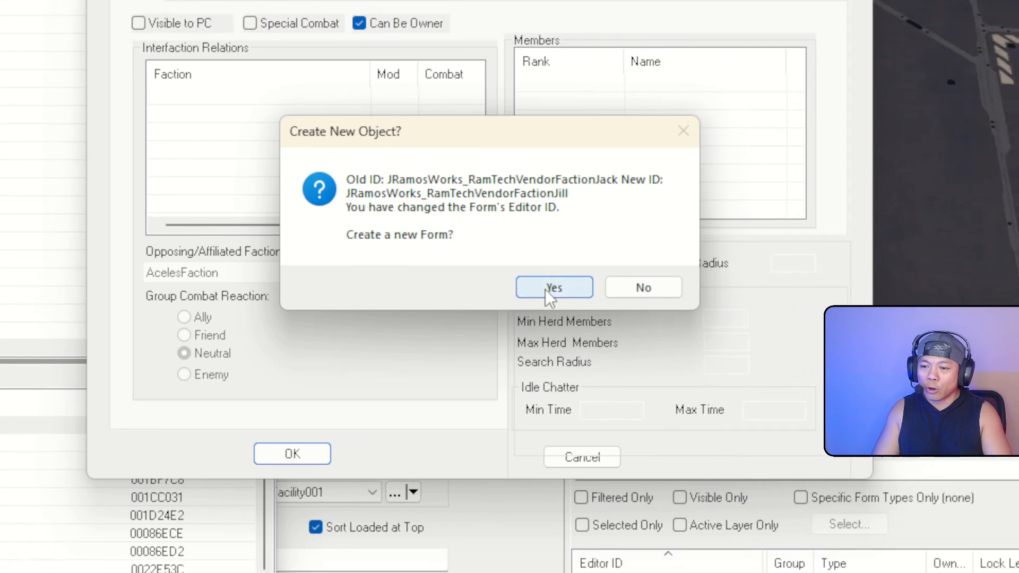
pyautogui.click(550, 290)
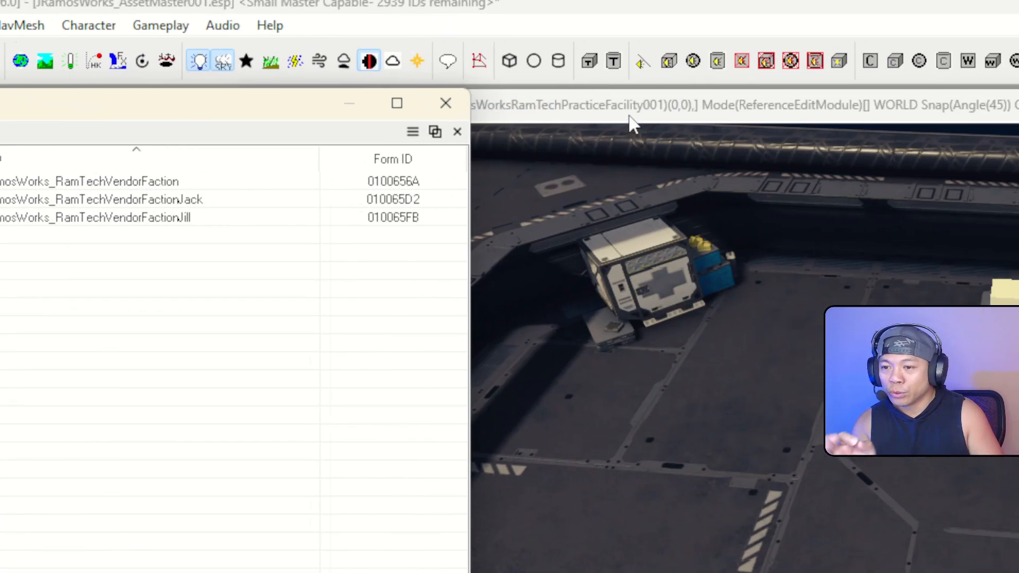
pyautogui.click(851, 85)
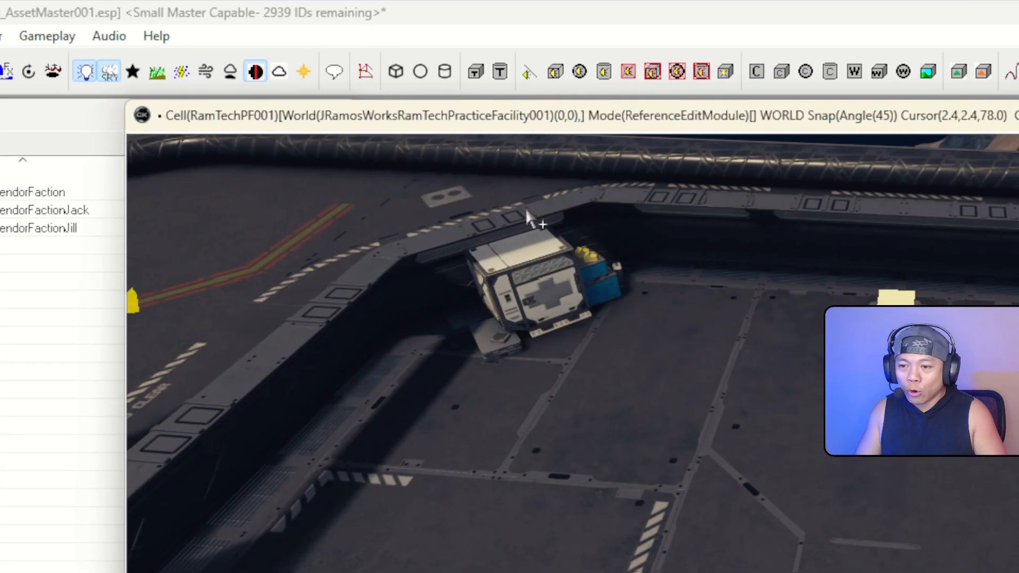
# Show objects of all types and filter the list for the vendor containers
pyautogui.moveTo(864, 169); pyautogui.dragTo(884, 178, button='right')
pyautogui.moveTo(496, 196)
pyautogui.mouseDown(button='right')
pyautogui.moveTo(486, 229)
pyautogui.moveTo(492, 214)
pyautogui.mouseUp(button='right')
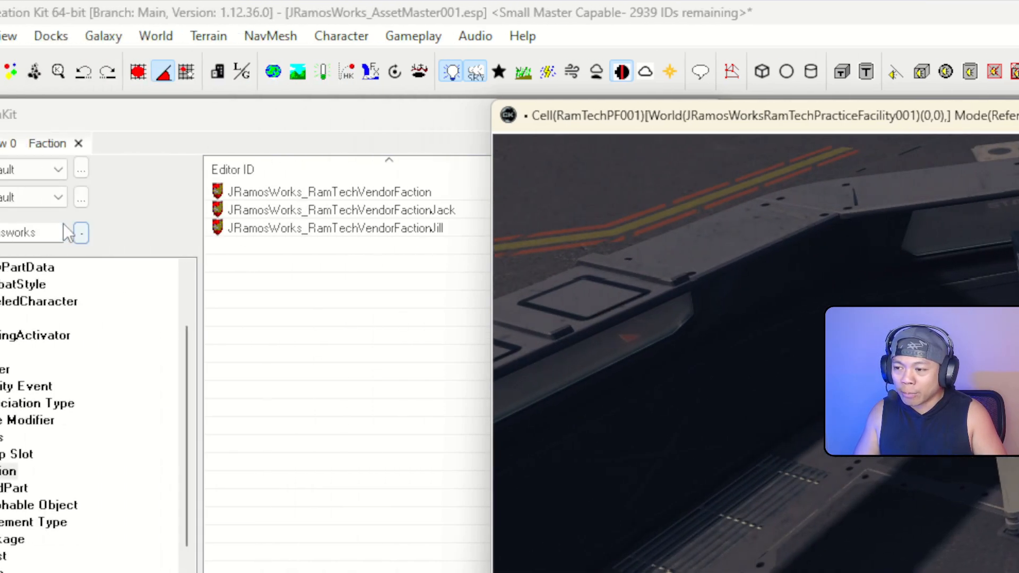
pyautogui.click(45, 234)
pyautogui.moveTo(183, 392); pyautogui.dragTo(183, 408)
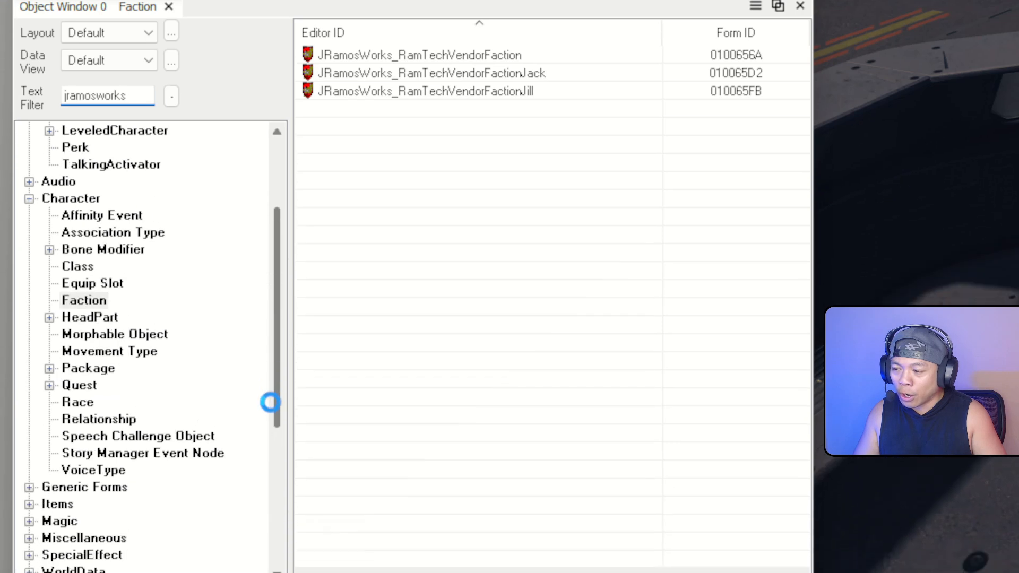
pyautogui.scroll(-6, 153, 390)
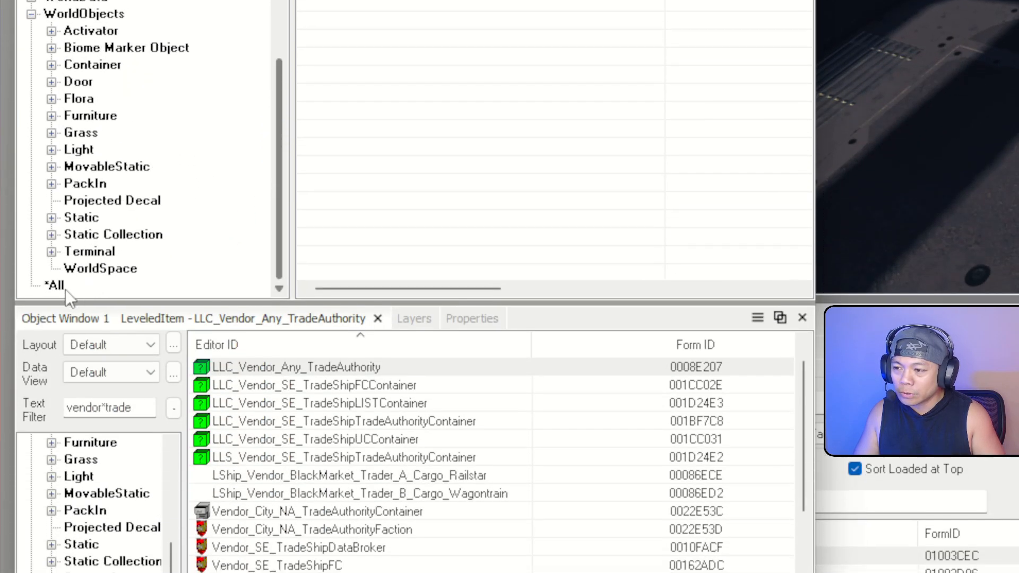
pyautogui.click(72, 288)
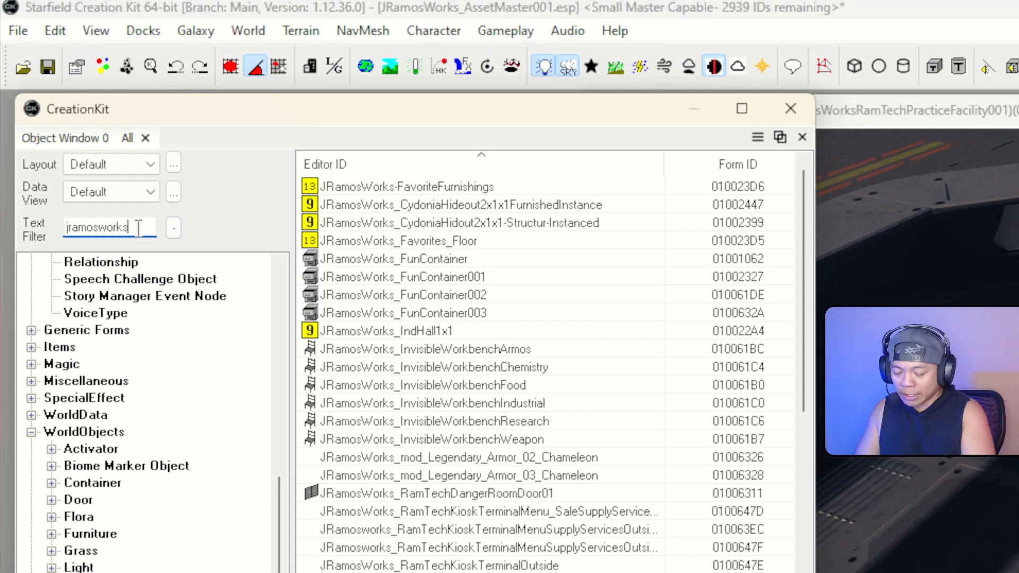
pyautogui.write('*container')
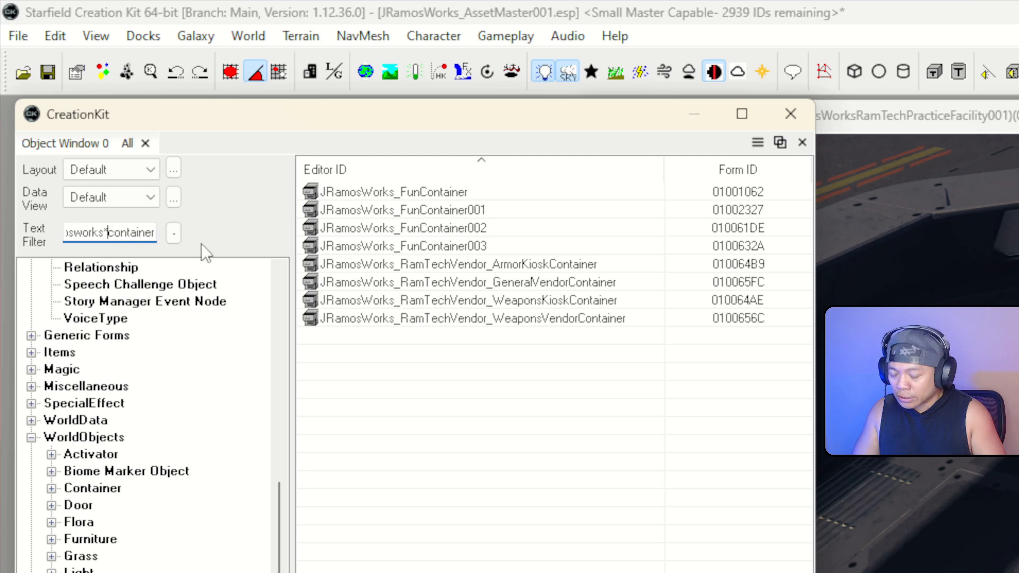
pyautogui.write('vendor')
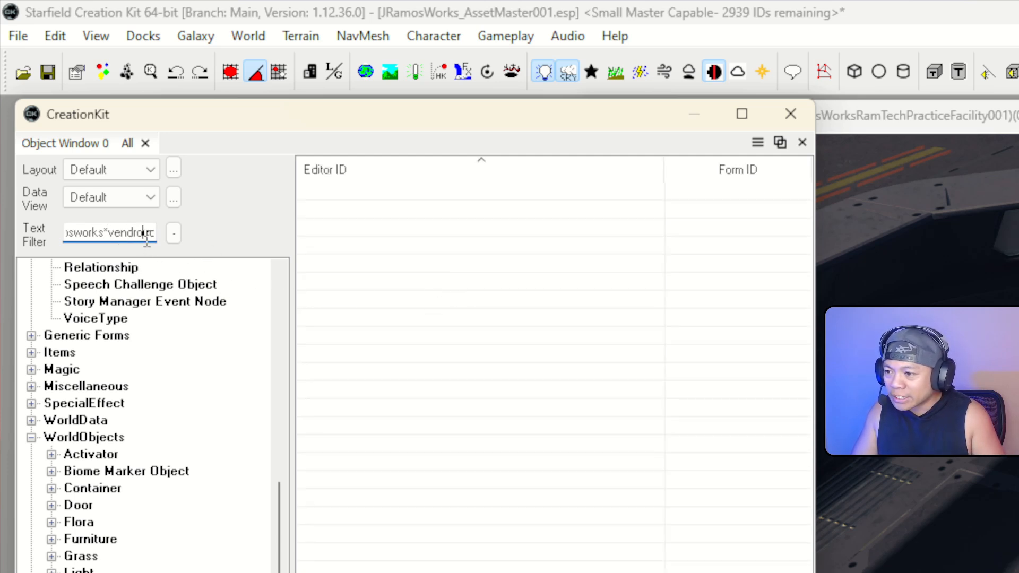
pyautogui.press('BackSpace')
pyautogui.press('BackSpace')
pyautogui.write('orcc')
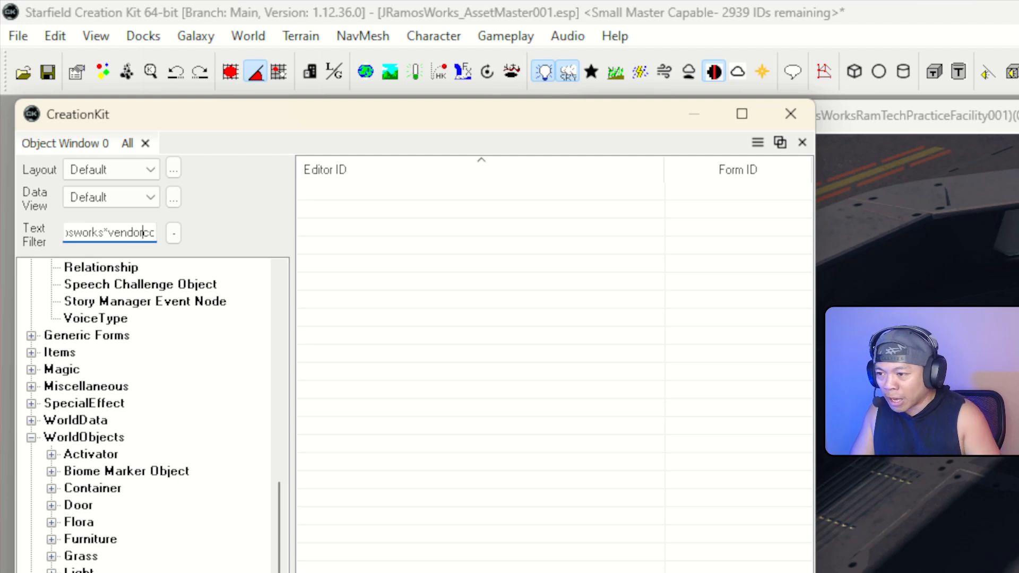
# Place GeneralVendorContainer in the scene, rotated 90°, beside the large cargo crate
pyautogui.click(549, 211)
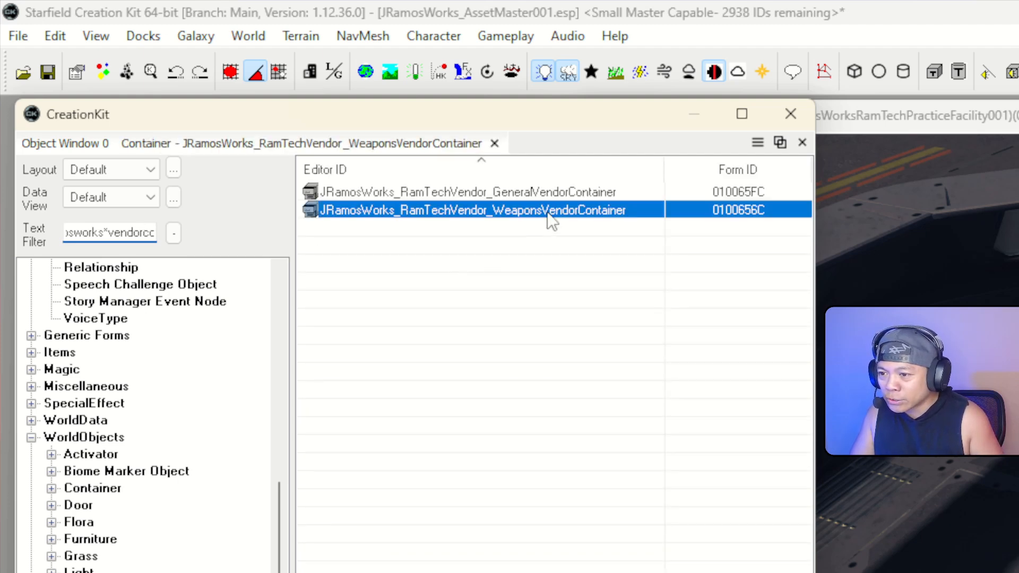
pyautogui.click(568, 195)
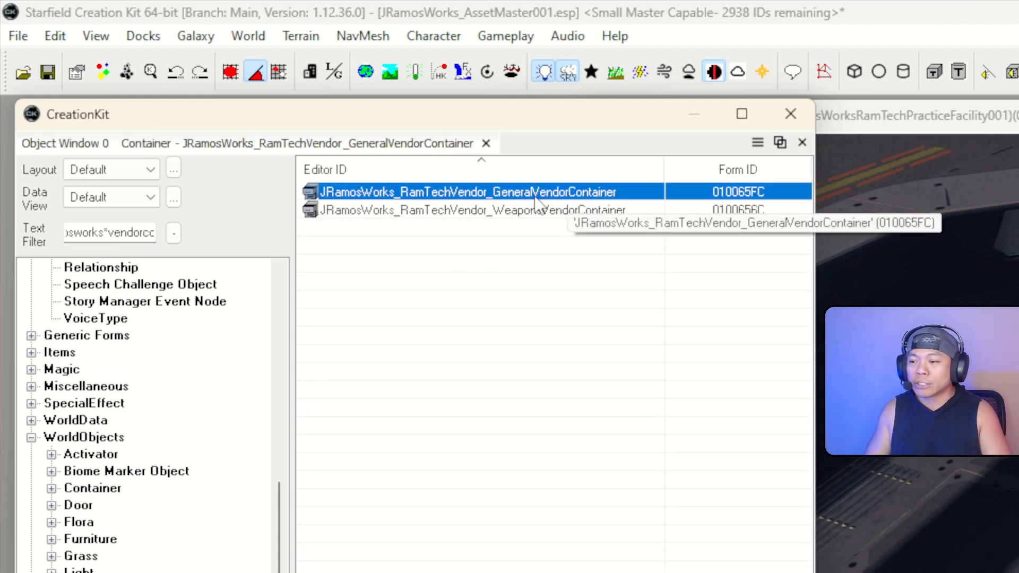
pyautogui.moveTo(399, 190)
pyautogui.mouseDown()
pyautogui.moveTo(478, 212)
pyautogui.moveTo(646, 346)
pyautogui.moveTo(539, 289)
pyautogui.mouseUp()
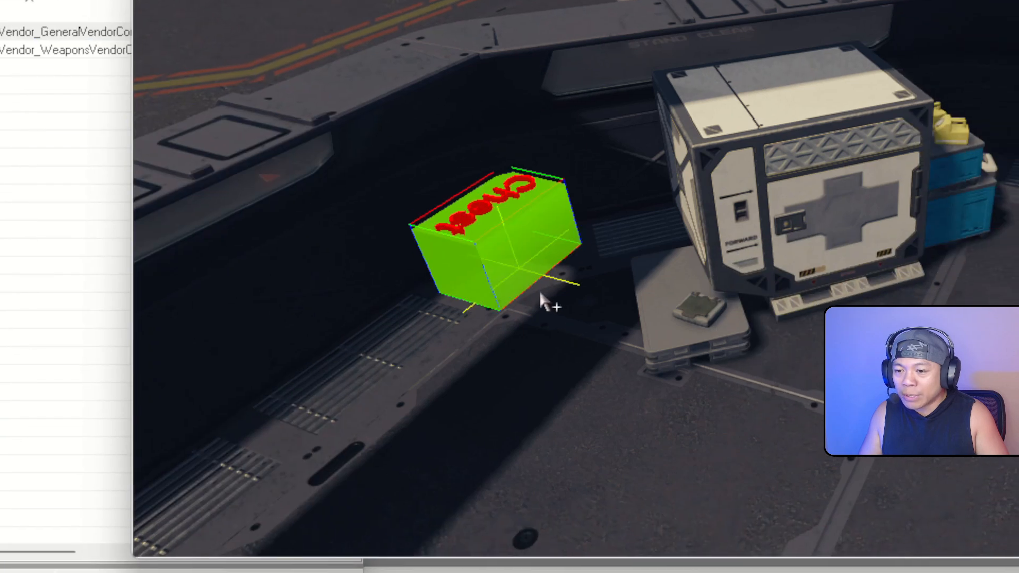
pyautogui.moveTo(539, 289)
pyautogui.mouseDown(button='right')
pyautogui.moveTo(563, 289)
pyautogui.moveTo(504, 283)
pyautogui.mouseUp(button='right')
pyautogui.moveTo(504, 283)
pyautogui.mouseDown()
pyautogui.moveTo(578, 317)
pyautogui.moveTo(513, 316)
pyautogui.moveTo(525, 316)
pyautogui.mouseUp()
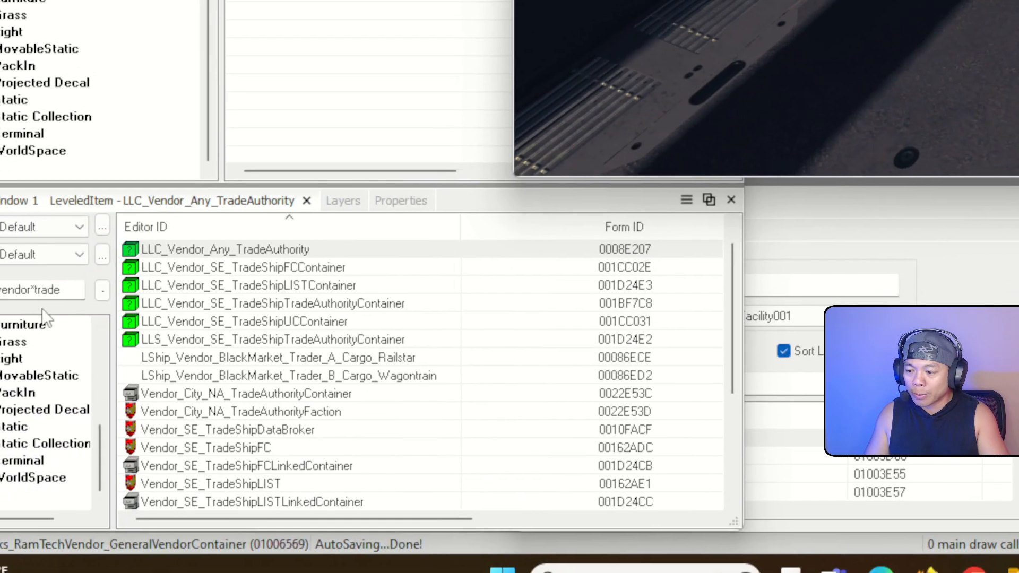
# Filter for 'jramosworks' and drag JRamosWorksClothes_UtilityOveralls_Mechanic_Tanktop_01 into the scene
pyautogui.doubleClick(47, 288)
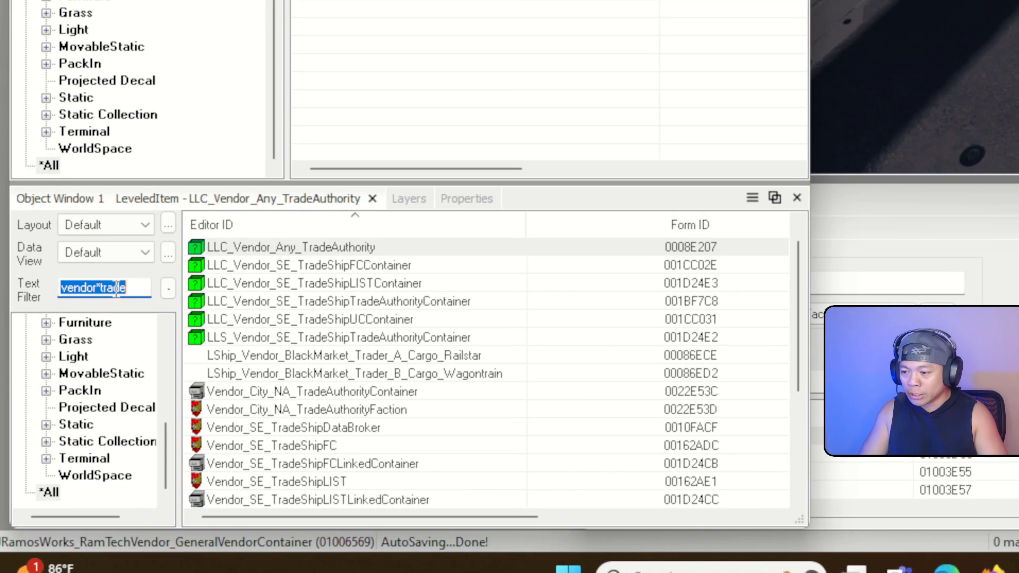
pyautogui.write('jramosw')
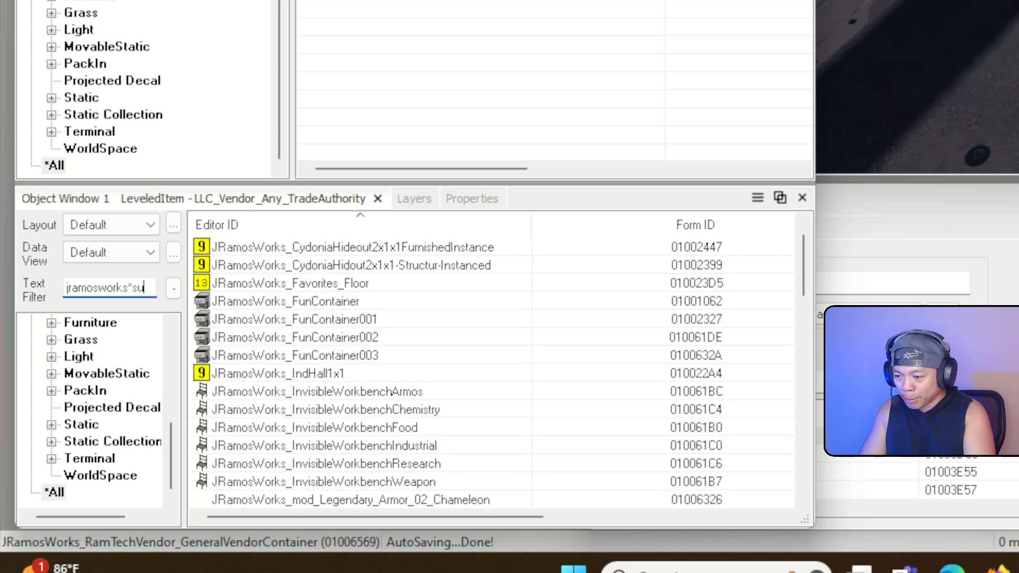
pyautogui.write('orks*c')
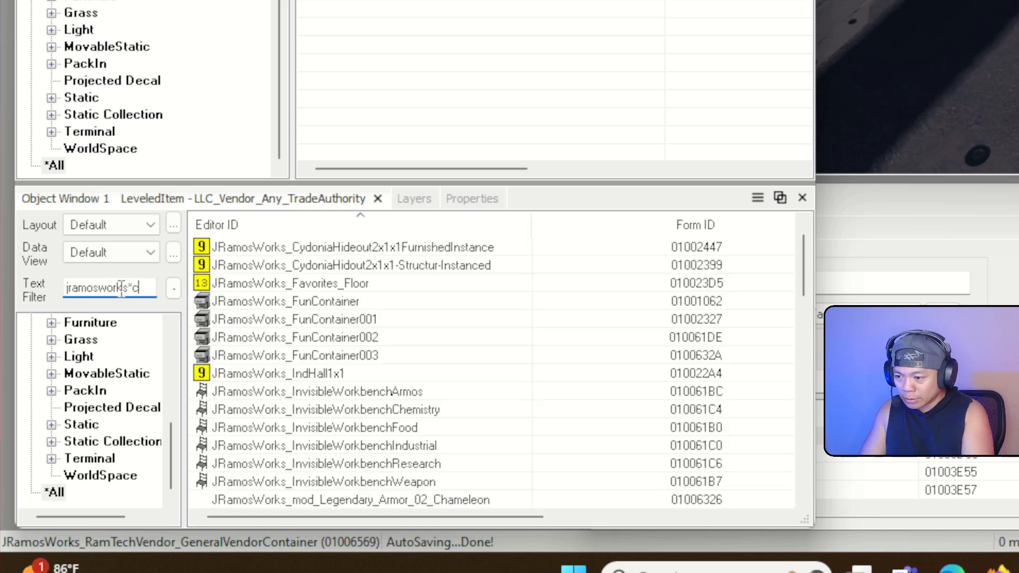
pyautogui.press('BackSpace')
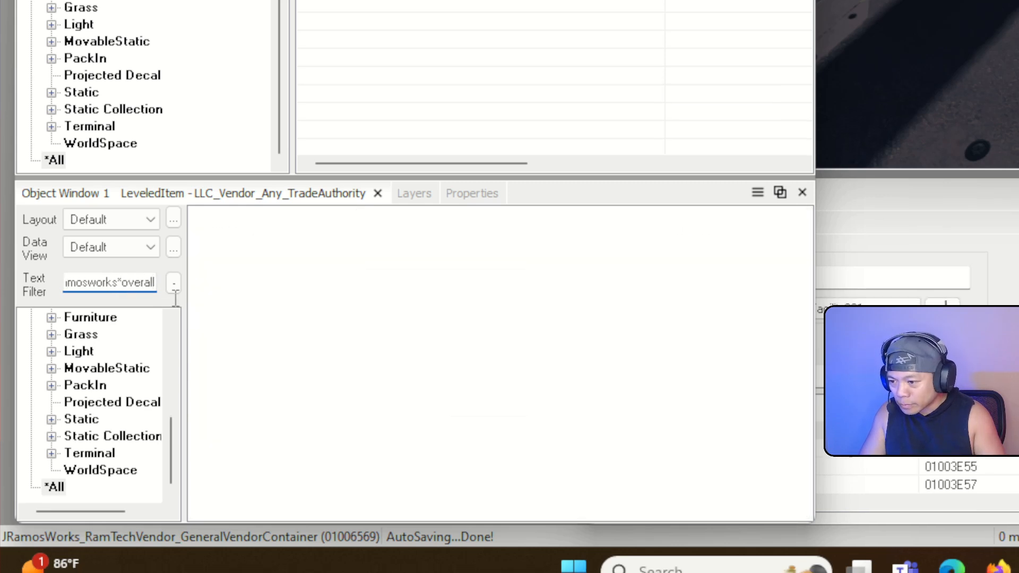
pyautogui.click(342, 251)
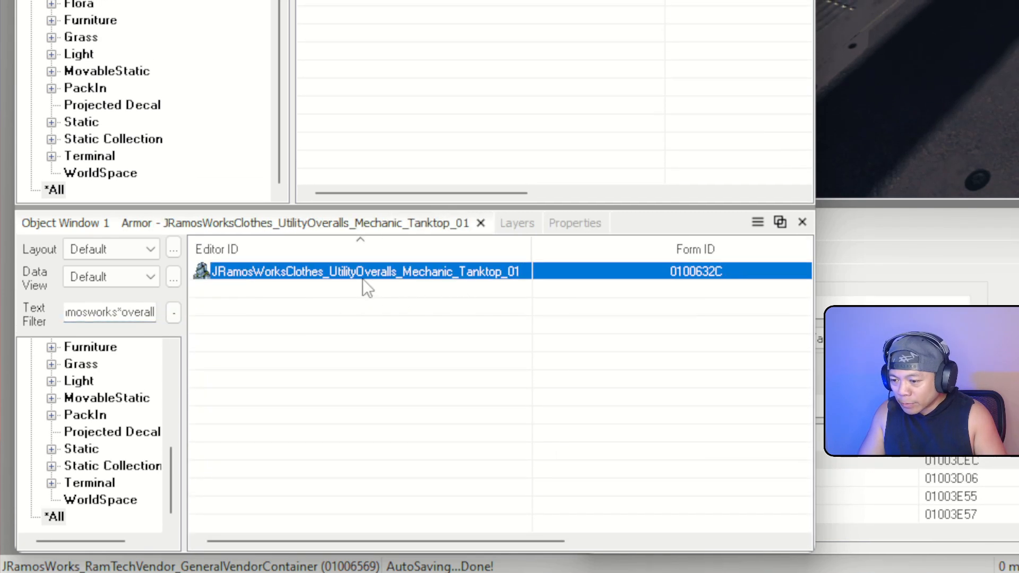
pyautogui.moveTo(362, 277); pyautogui.dragTo(573, 234)
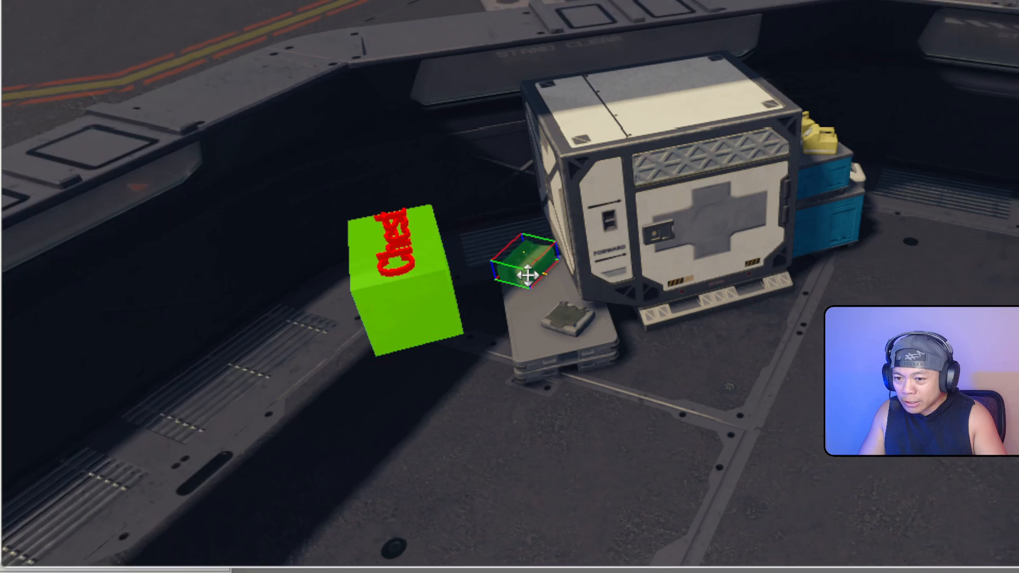
# Settle the overalls onto the pallet beside the crate and open its reference properties
pyautogui.press('f')
pyautogui.keyDown('shift'); pyautogui.moveTo(571, 241); pyautogui.dragTo(594, 243, button='middle'); pyautogui.keyUp('shift')
pyautogui.keyDown('shift'); pyautogui.moveTo(499, 311); pyautogui.dragTo(508, 310, button='middle'); pyautogui.keyUp('shift')
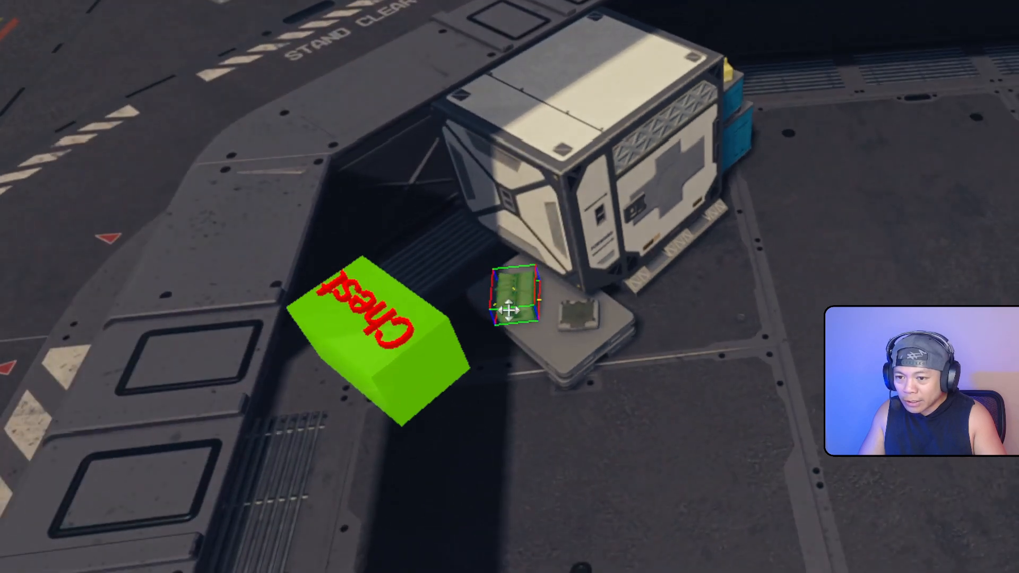
pyautogui.moveTo(531, 278)
pyautogui.mouseDown()
pyautogui.moveTo(513, 305)
pyautogui.moveTo(515, 286)
pyautogui.mouseUp()
pyautogui.press('f')
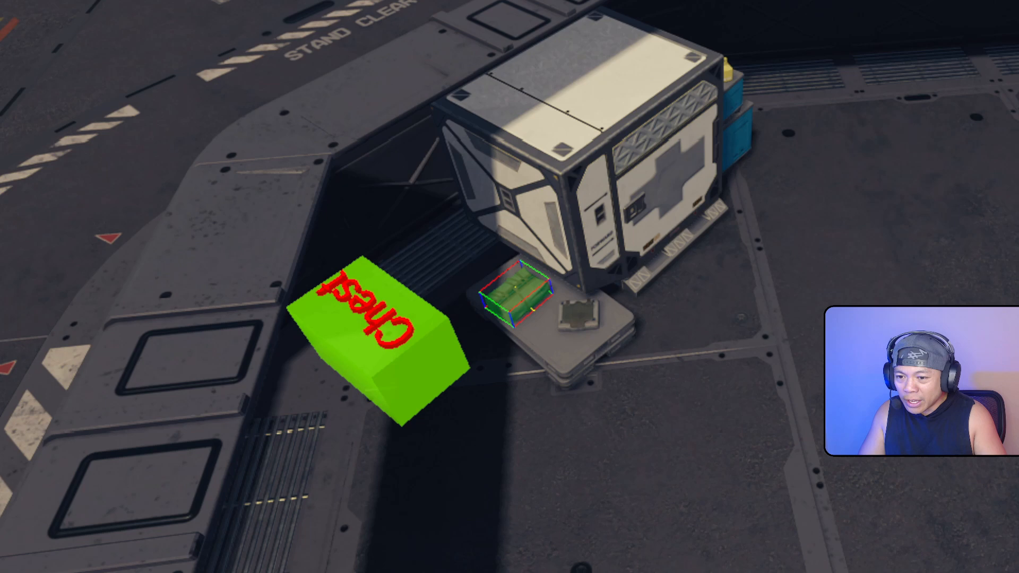
pyautogui.doubleClick(532, 293)
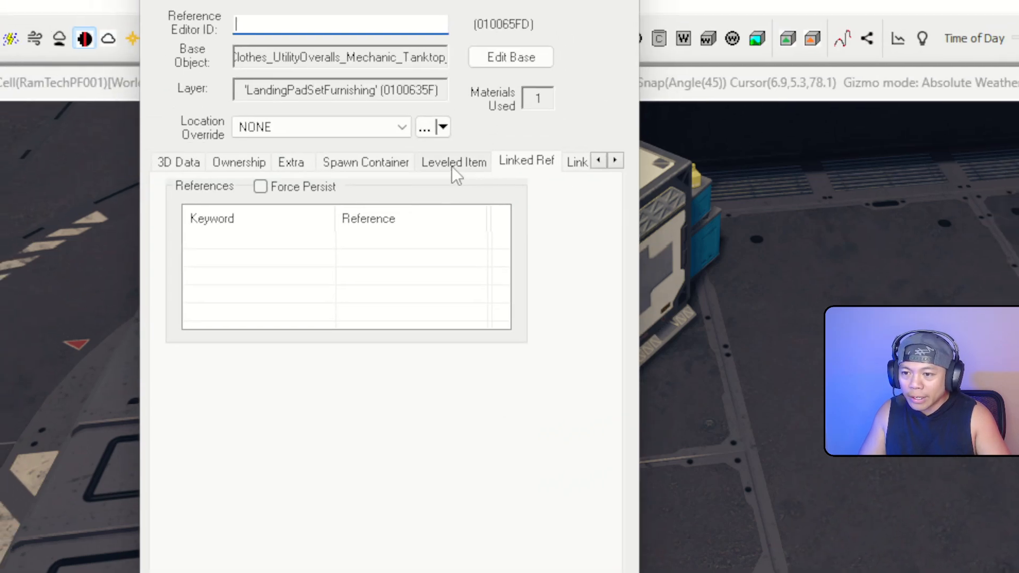
# Set the overalls' ownership faction to JRamosWorks_RamTechVendorFactionJill and confirm
pyautogui.click(239, 162)
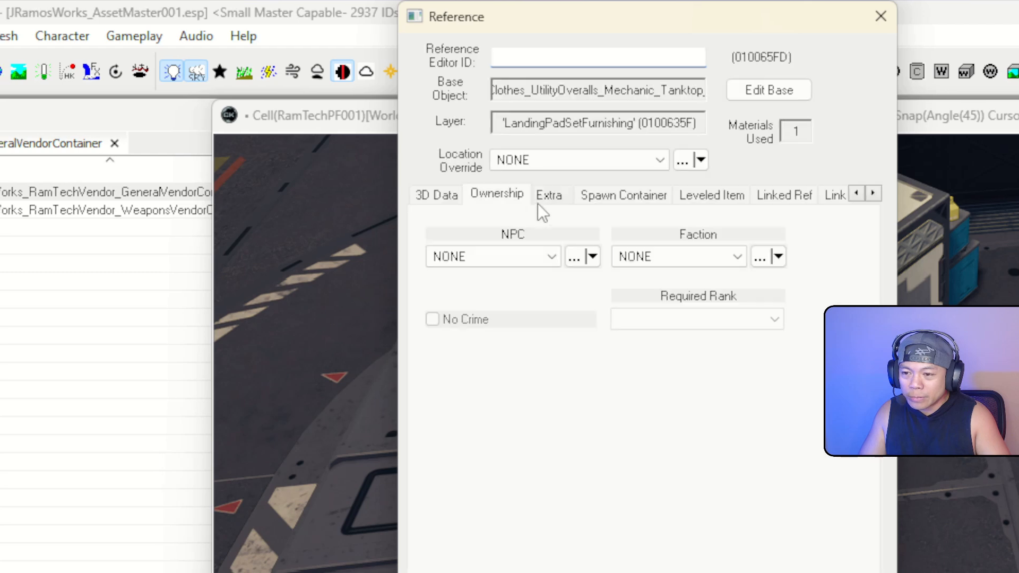
pyautogui.click(729, 260)
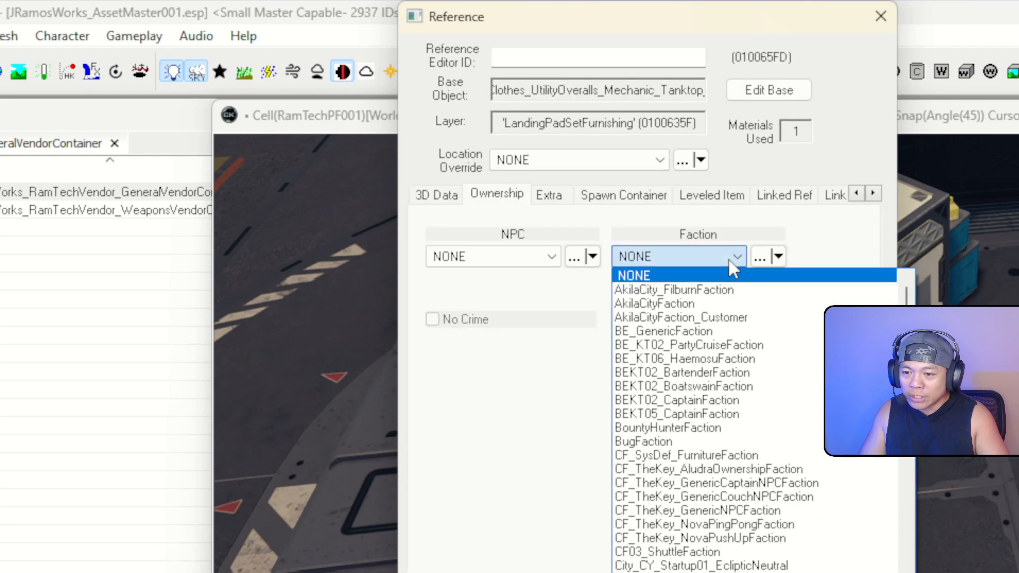
pyautogui.press('j')
pyautogui.scroll(-2, 721, 330)
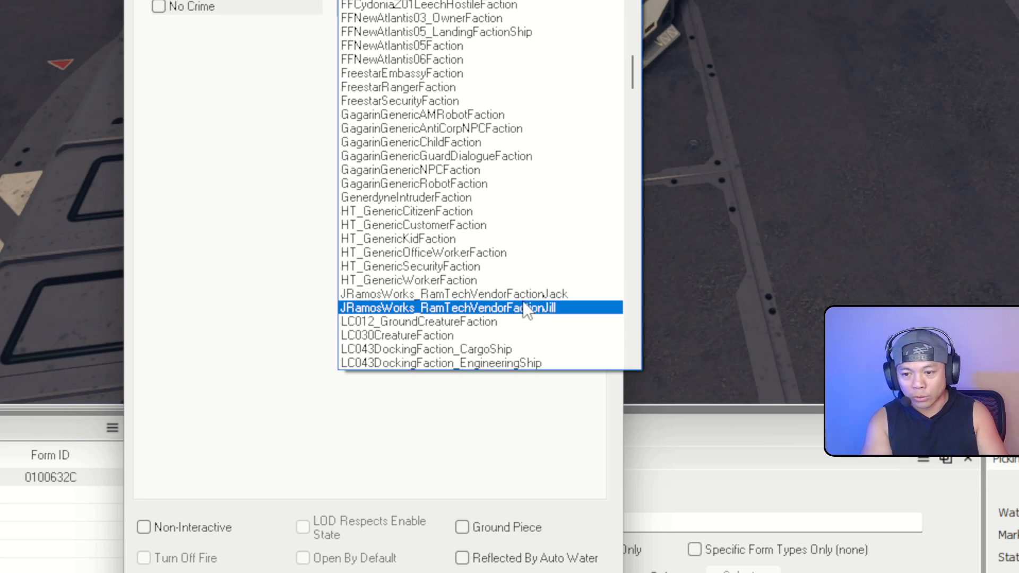
pyautogui.click(525, 307)
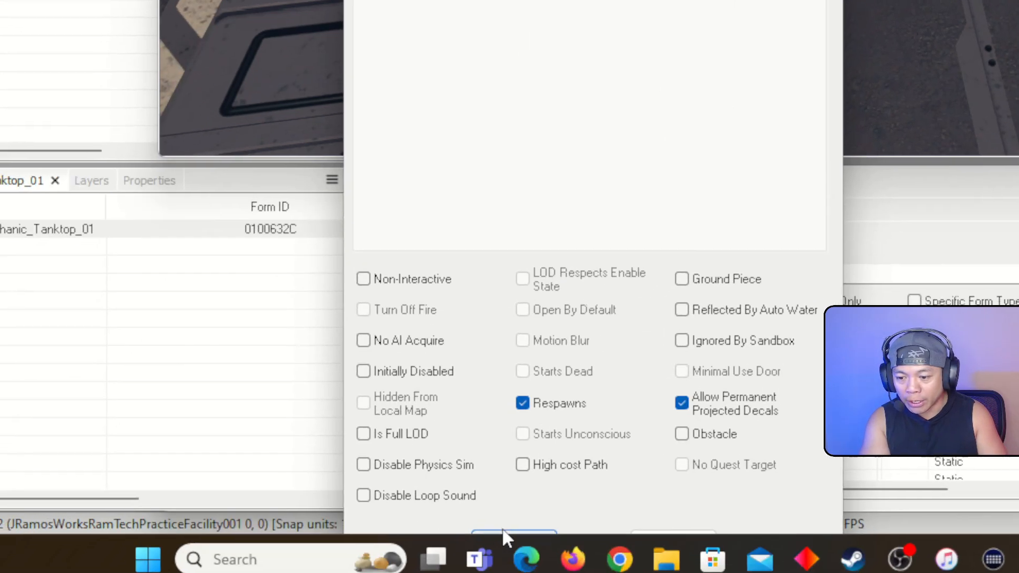
pyautogui.click(505, 531)
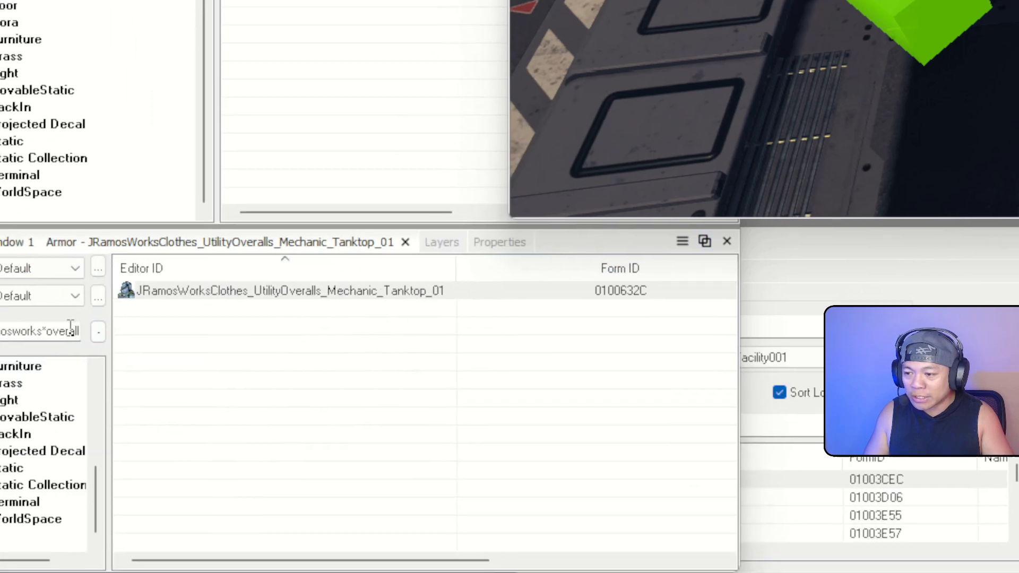
# Filter for 'medpack' and drop an Aid_MedPack on the floor near the crate
pyautogui.doubleClick(68, 332)
pyautogui.click(60, 335)
pyautogui.doubleClick(125, 287)
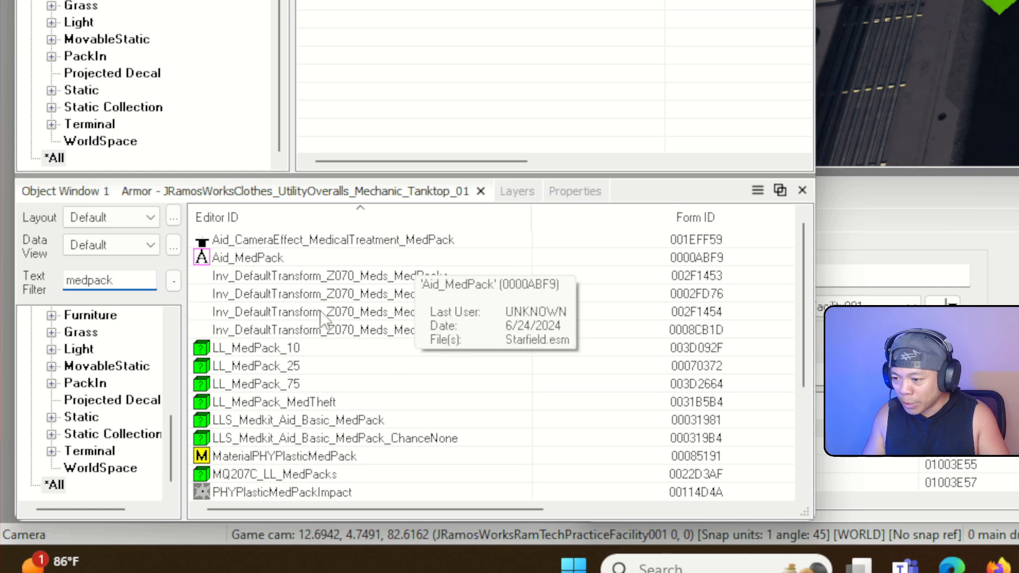
pyautogui.click(275, 258)
pyautogui.moveTo(260, 258); pyautogui.dragTo(564, 261)
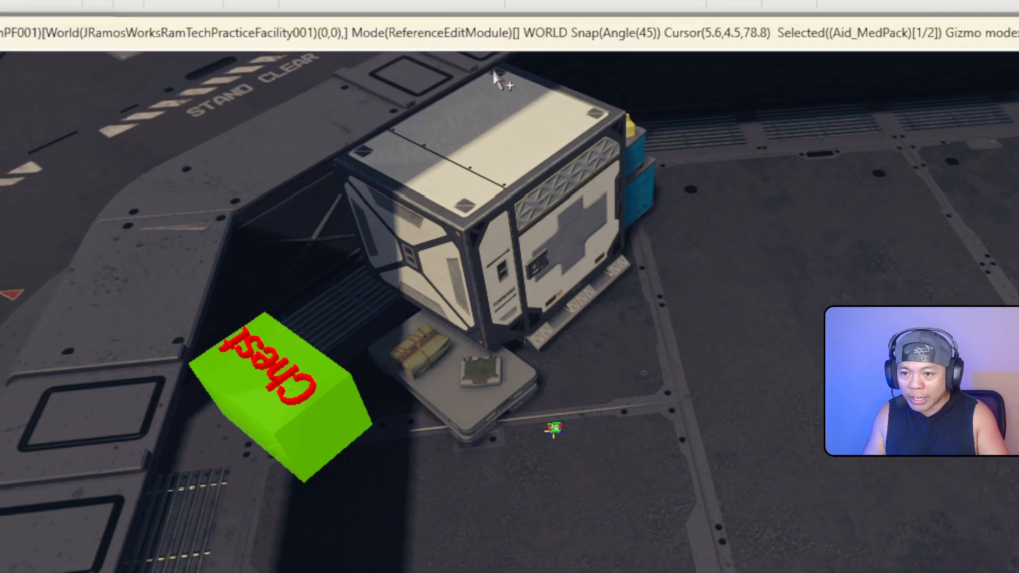
# Move the medpack over to the pallet and raise it onto it along Z
pyautogui.moveTo(501, 80); pyautogui.dragTo(552, 146, button='right')
pyautogui.press('w')
pyautogui.press('s')
pyautogui.scroll(-2, 454, 144)
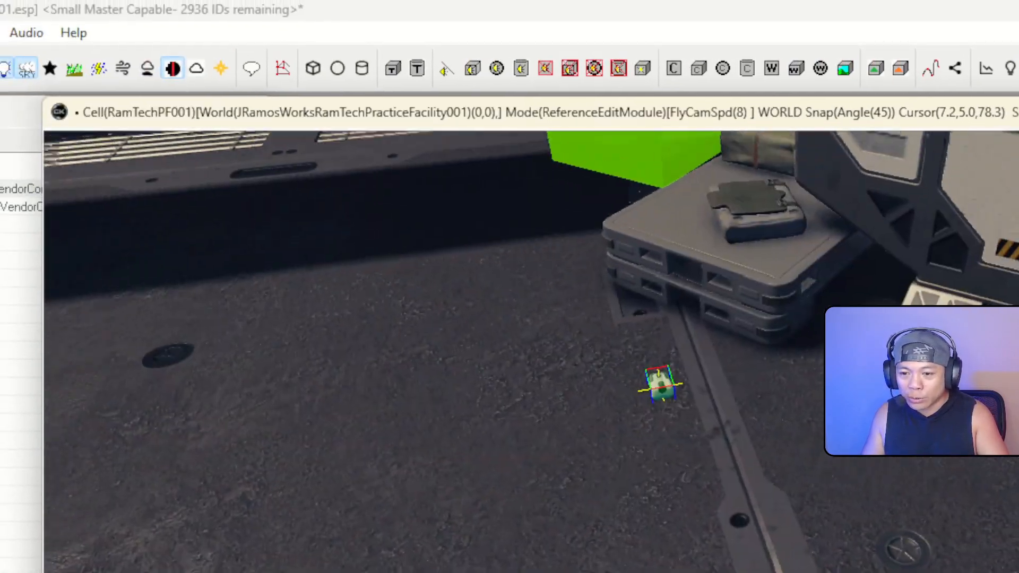
pyautogui.press('w')
pyautogui.scroll(-1, 467, 154)
pyautogui.press('s')
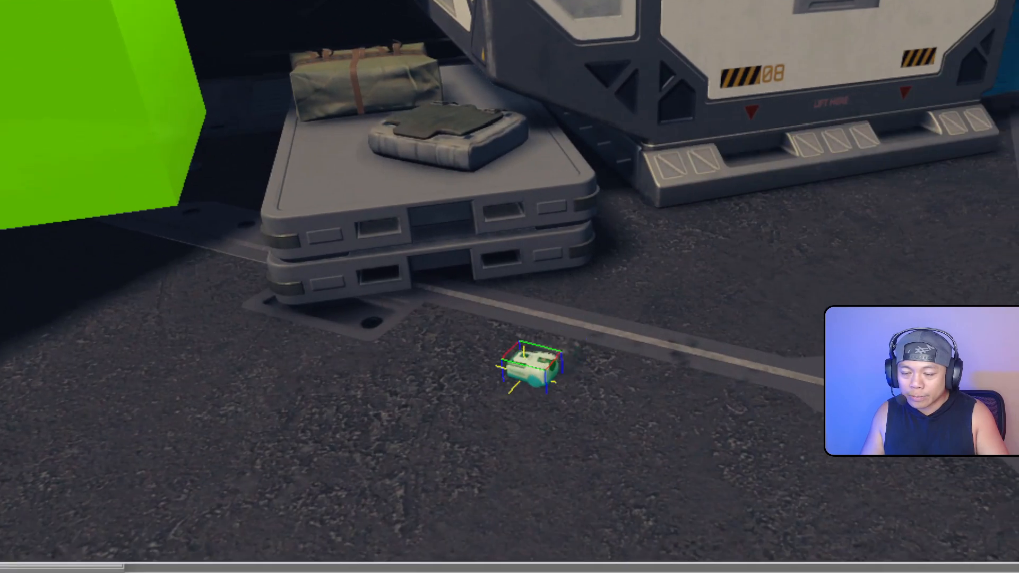
pyautogui.moveTo(704, 509); pyautogui.dragTo(534, 504)
pyautogui.press('z')
pyautogui.moveTo(352, 332); pyautogui.dragTo(313, 136)
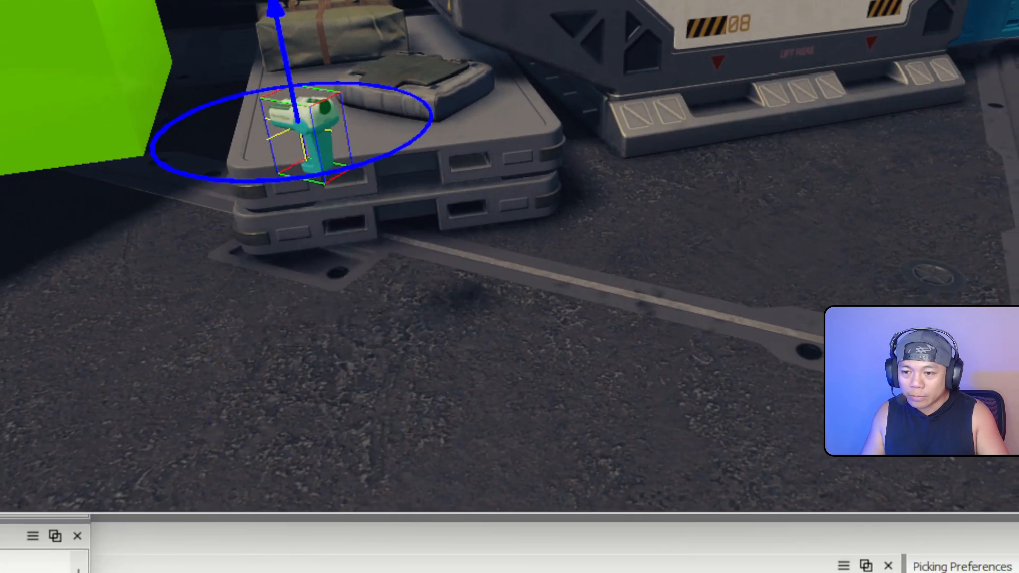
pyautogui.keyDown('shift'); pyautogui.moveTo(313, 136); pyautogui.dragTo(426, 201, button='middle'); pyautogui.keyUp('shift')
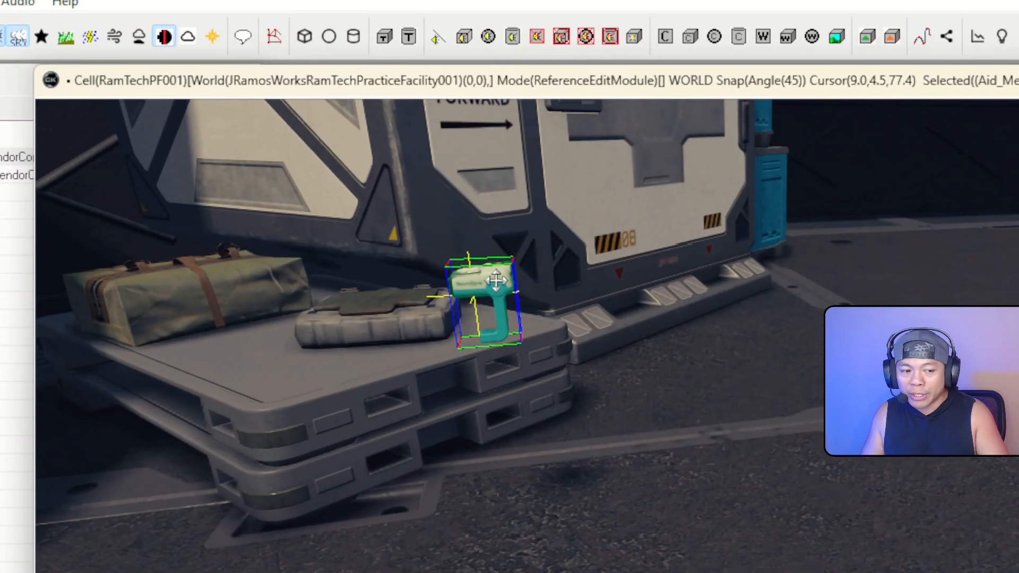
pyautogui.rightClick(408, 199)
# In the medpack's reference properties, set Ownership faction to JRamosWorks_RamTechVendorFactionJack and confirm
pyautogui.click(574, 367)
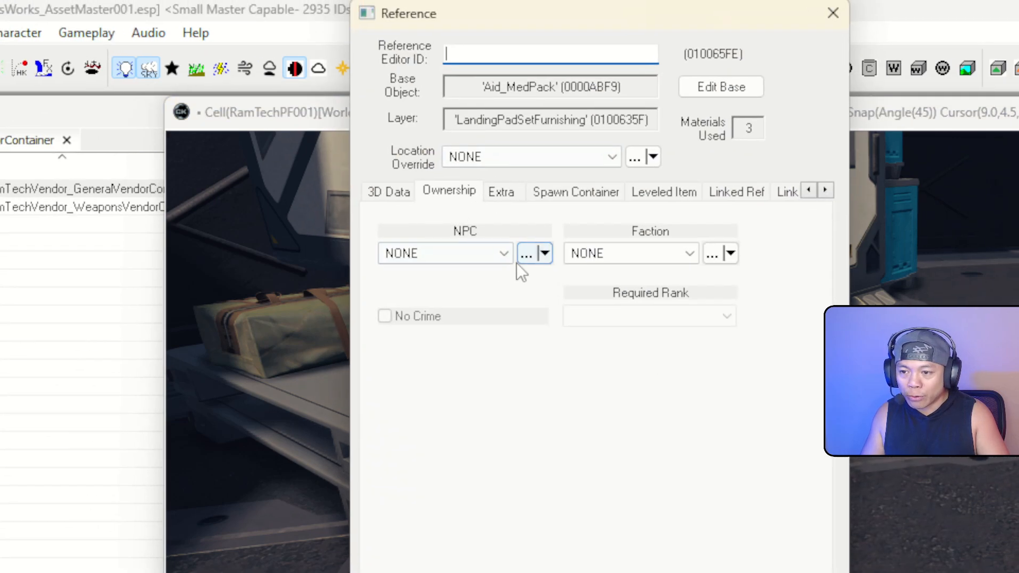
pyautogui.click(531, 229)
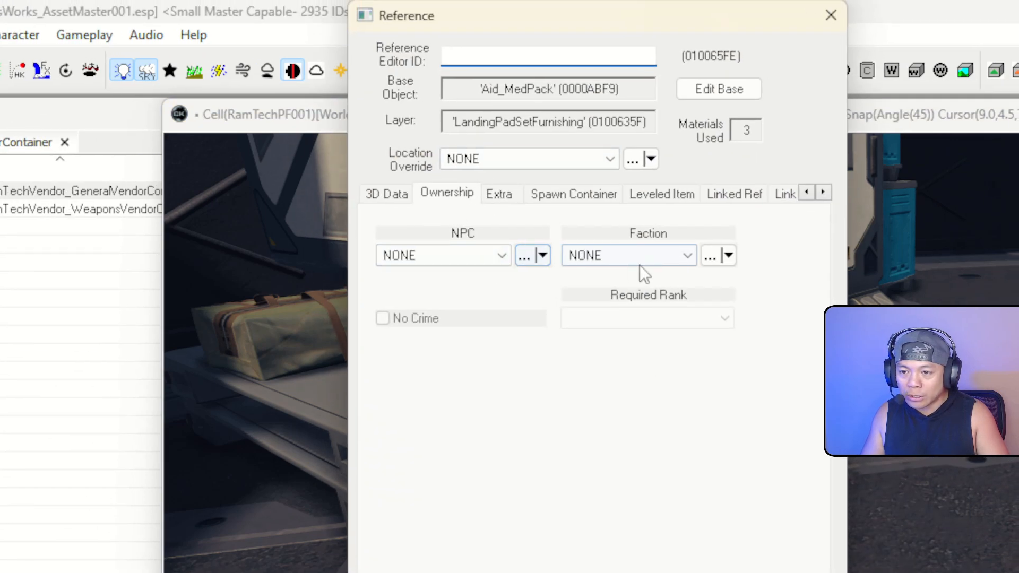
pyautogui.write('j')
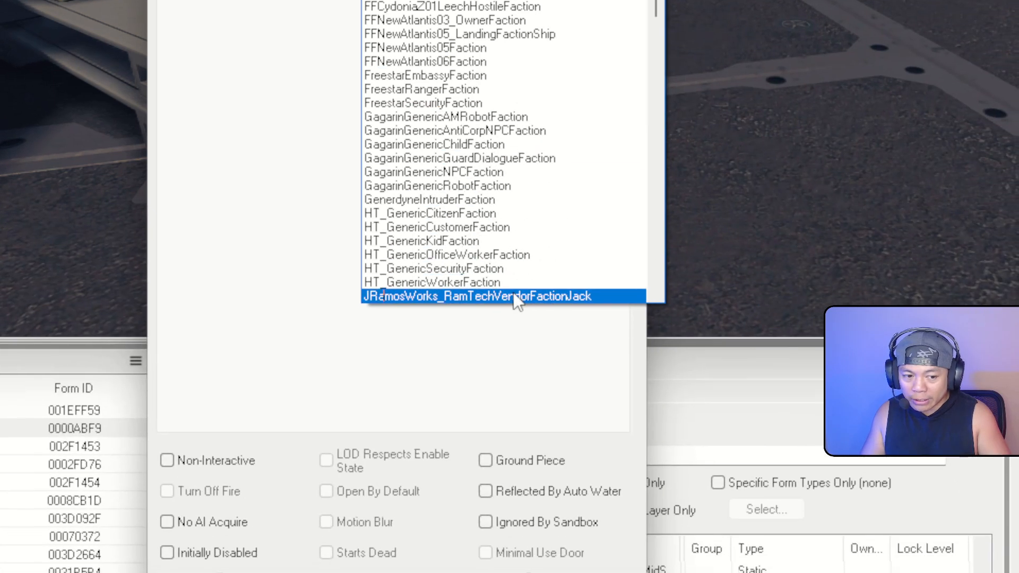
pyautogui.click(514, 296)
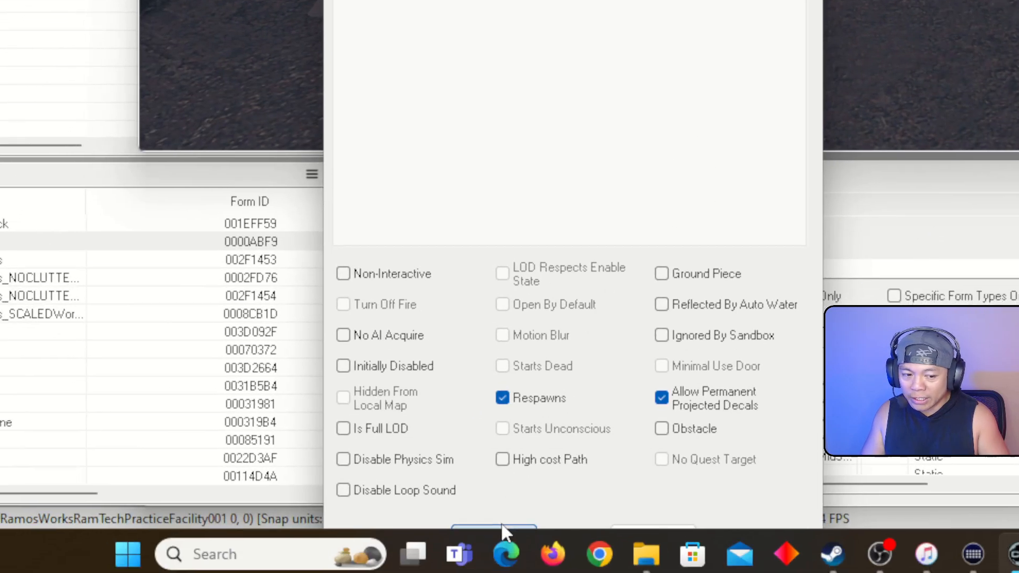
pyautogui.click(502, 526)
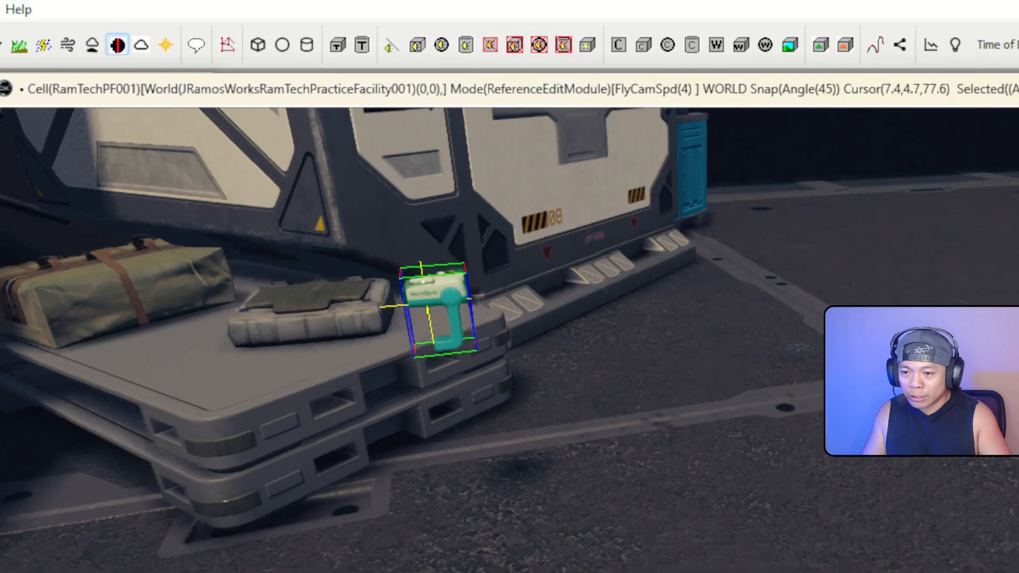
# Spread the copied medpacks across the pallet, the green-topped case and the crate wall
pyautogui.scroll(-3, 510, 340)
pyautogui.scroll(3, 509, 340)
pyautogui.moveTo(509, 340); pyautogui.dragTo(664, 342, button='middle')
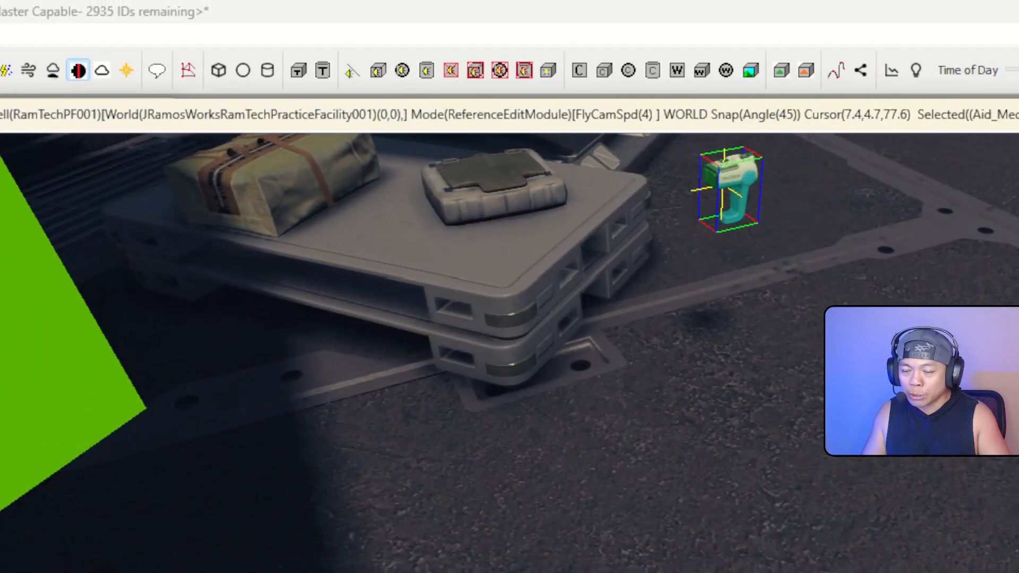
pyautogui.moveTo(513, 340); pyautogui.dragTo(514, 203, button='right')
pyautogui.moveTo(711, 455); pyautogui.dragTo(455, 476)
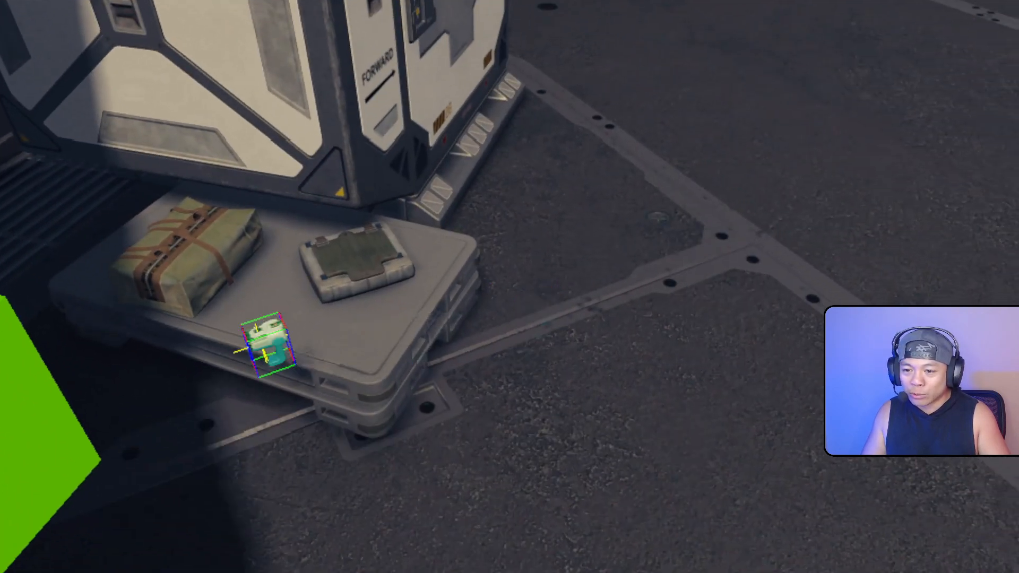
pyautogui.moveTo(270, 345)
pyautogui.mouseDown()
pyautogui.moveTo(322, 250)
pyautogui.moveTo(280, 136)
pyautogui.moveTo(318, 222)
pyautogui.moveTo(283, 156)
pyautogui.mouseUp()
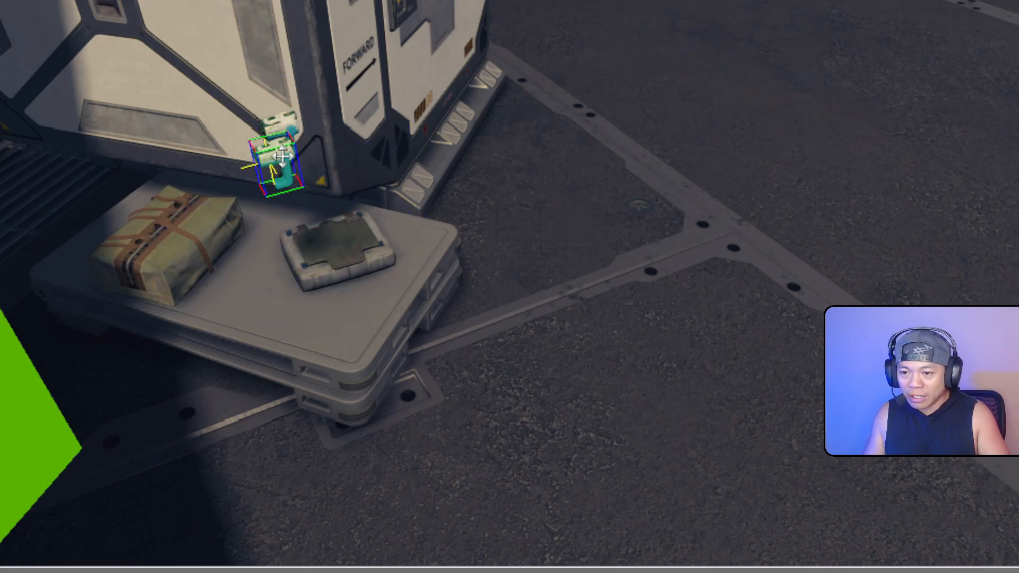
pyautogui.moveTo(414, 218); pyautogui.dragTo(361, 157)
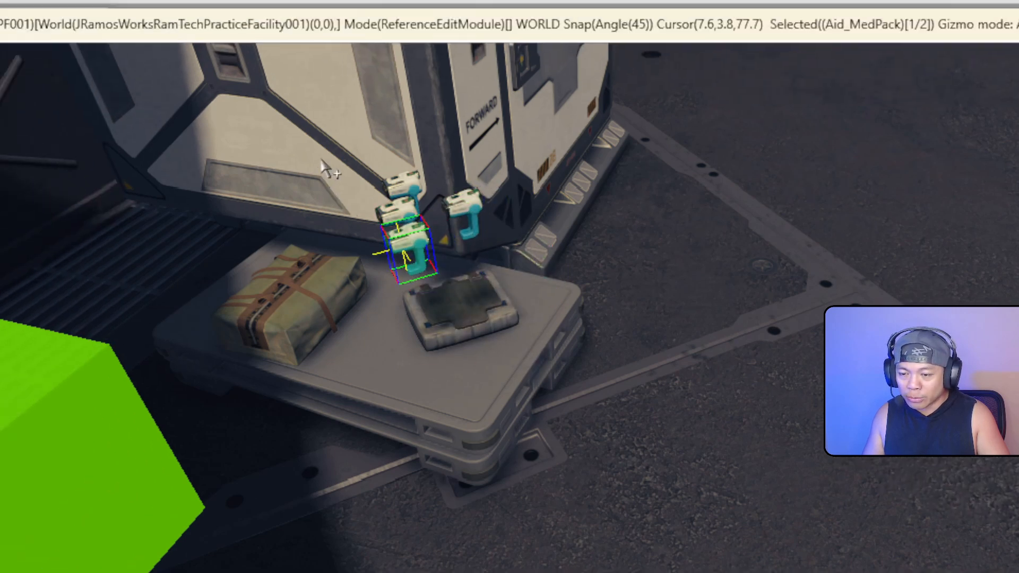
# Select the medpack group without the large module and move it onto the pallet top
pyautogui.moveTo(197, 103); pyautogui.dragTo(380, 242)
pyautogui.keyDown('ctrl'); pyautogui.click(455, 159); pyautogui.keyUp('ctrl')
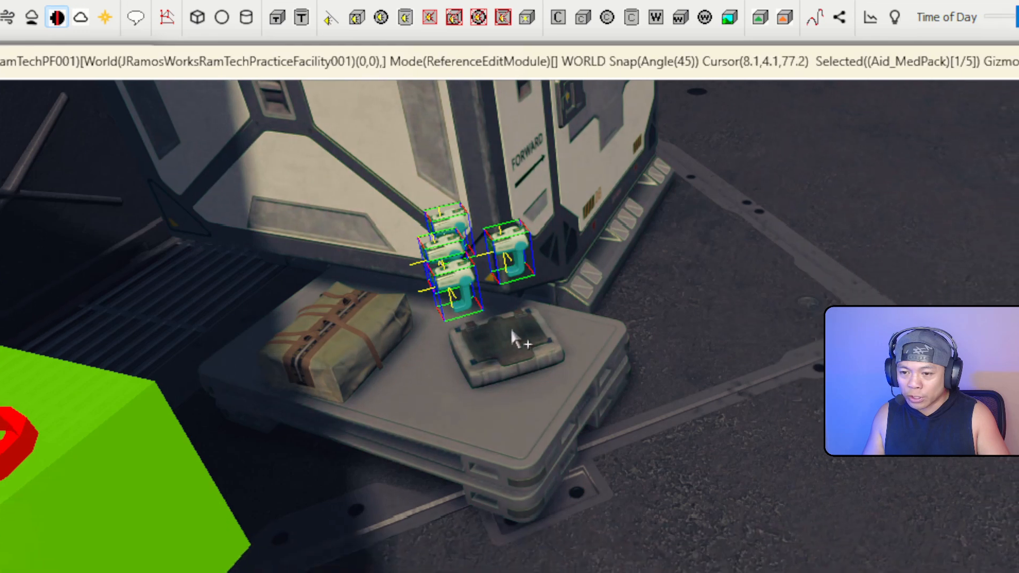
pyautogui.moveTo(513, 339); pyautogui.dragTo(451, 295, button='right')
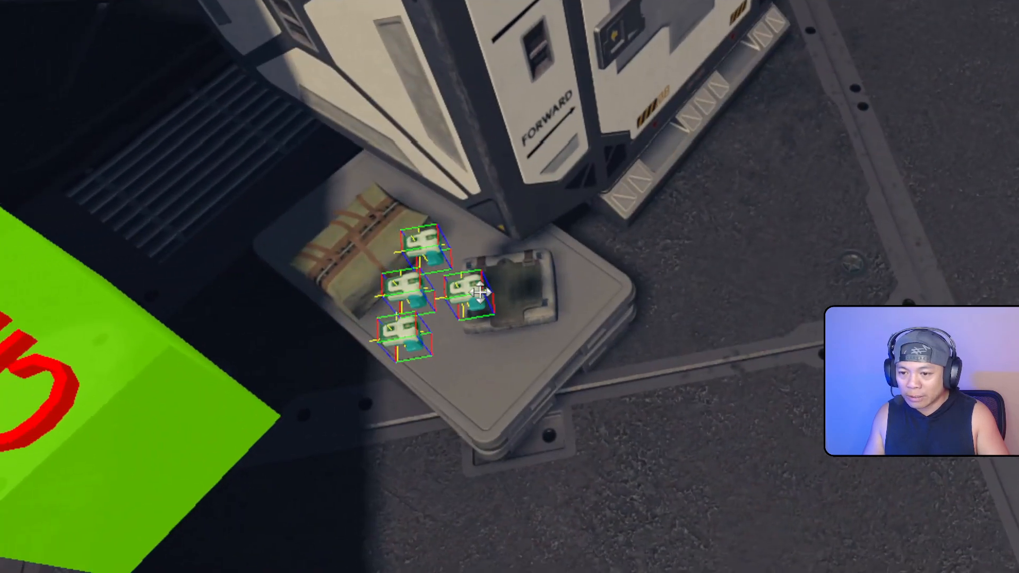
pyautogui.moveTo(411, 305); pyautogui.dragTo(395, 256)
pyautogui.moveTo(496, 232)
pyautogui.mouseDown(button='middle')
pyautogui.moveTo(531, 165)
pyautogui.moveTo(510, 180)
pyautogui.moveTo(497, 231)
pyautogui.mouseUp(button='middle')
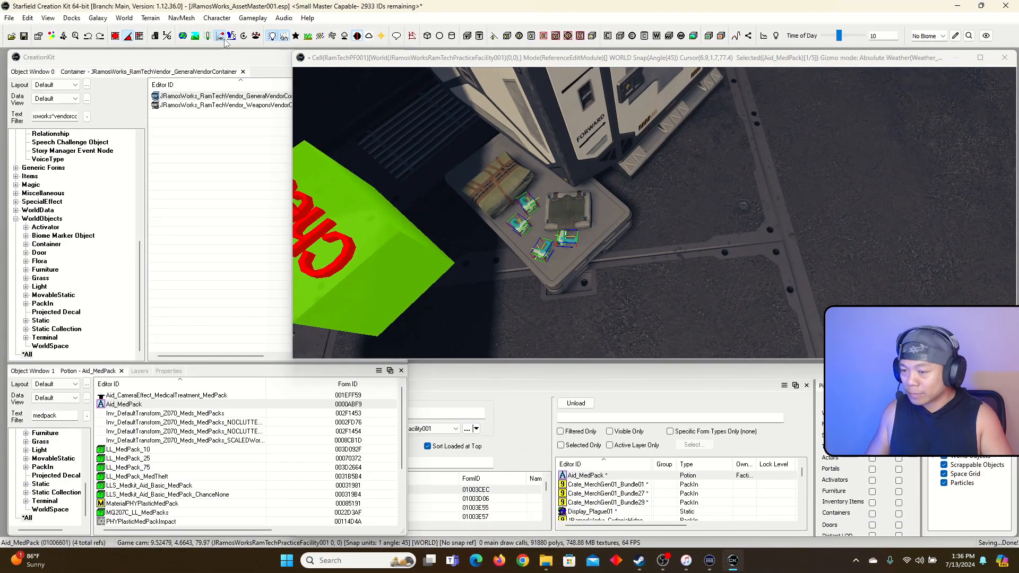
# Frame the supply crates and select the strapped clothing bundle on the blue crate
pyautogui.click(381, 63)
pyautogui.press('s')
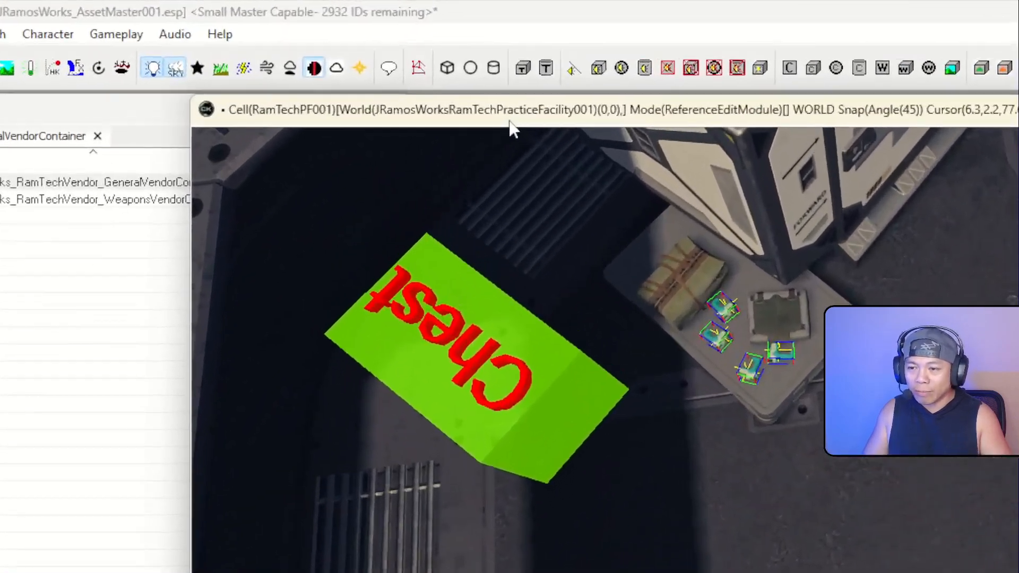
pyautogui.moveTo(463, 69); pyautogui.dragTo(420, 72, button='right')
pyautogui.moveTo(510, 160); pyautogui.dragTo(614, 230, button='right')
pyautogui.moveTo(693, 260); pyautogui.dragTo(807, 437, button='right')
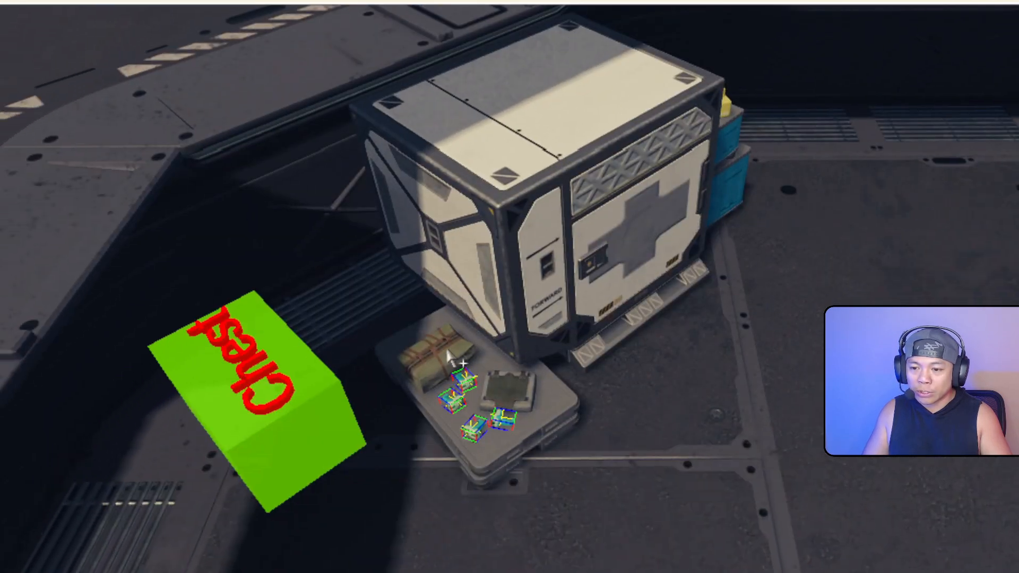
pyautogui.click(325, 480)
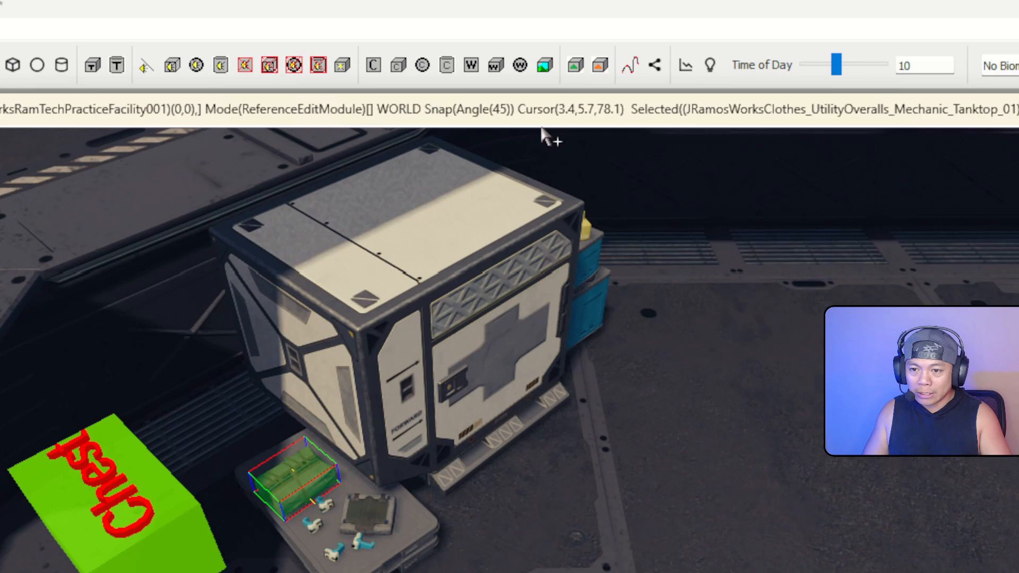
pyautogui.moveTo(542, 135); pyautogui.dragTo(632, 101, button='right')
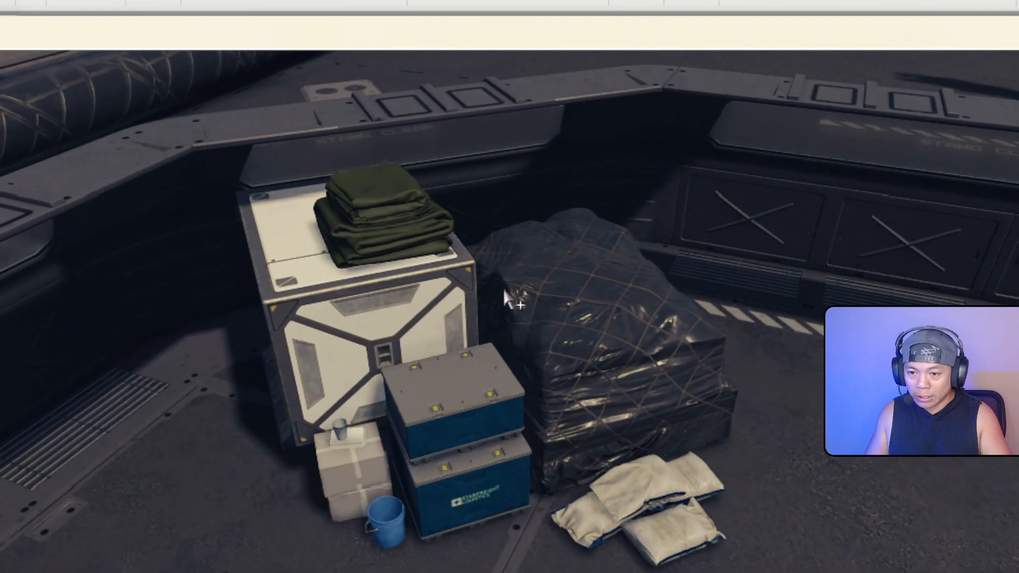
pyautogui.click(504, 291)
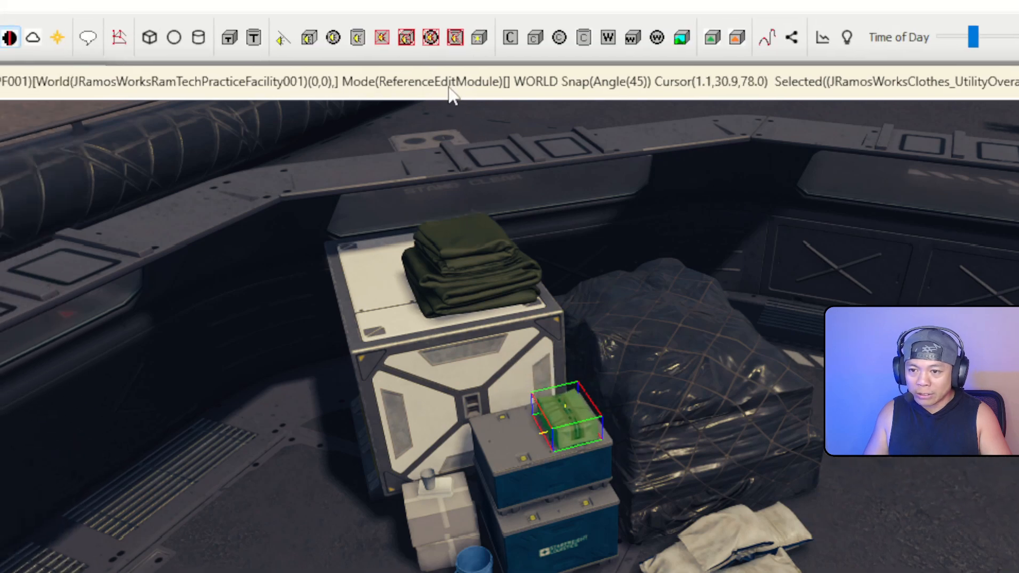
pyautogui.moveTo(371, 160); pyautogui.dragTo(319, 170, button='right')
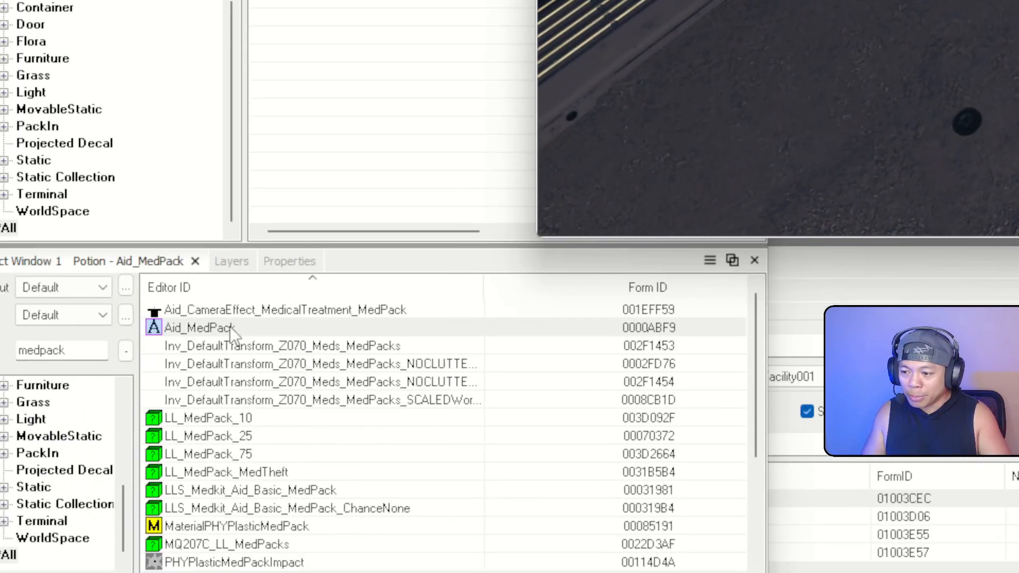
# Drop an Aid_MedPack onto the blue crate and raise it onto the top along Z
pyautogui.moveTo(223, 328); pyautogui.dragTo(563, 256)
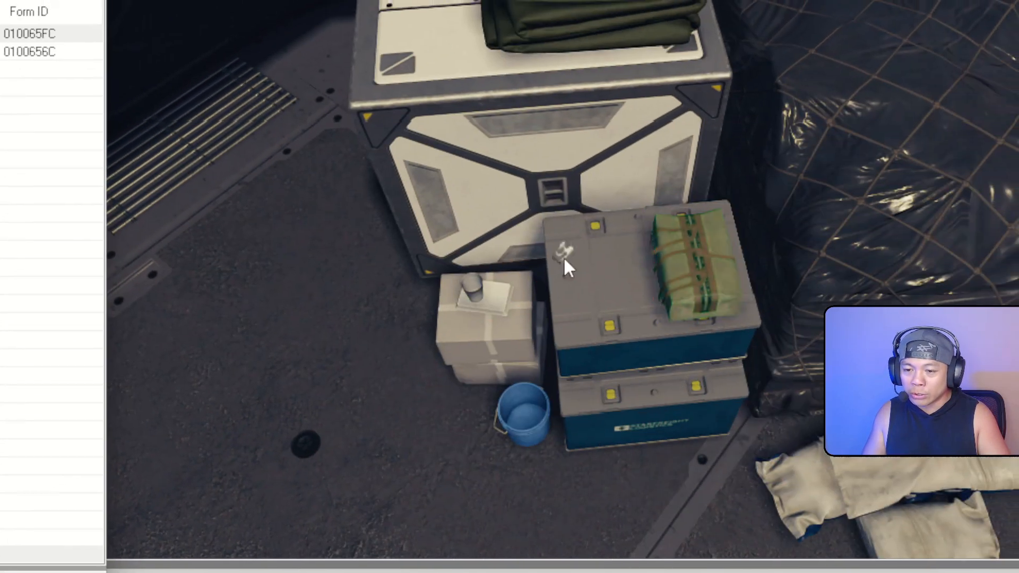
pyautogui.moveTo(564, 260); pyautogui.dragTo(479, 311, button='right')
pyautogui.press('z')
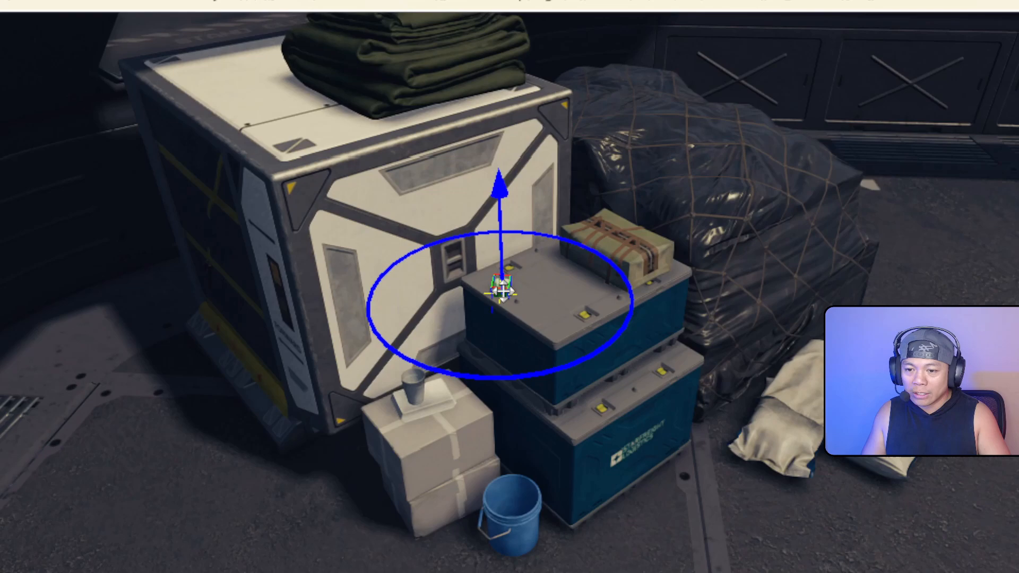
pyautogui.moveTo(502, 290); pyautogui.dragTo(500, 198)
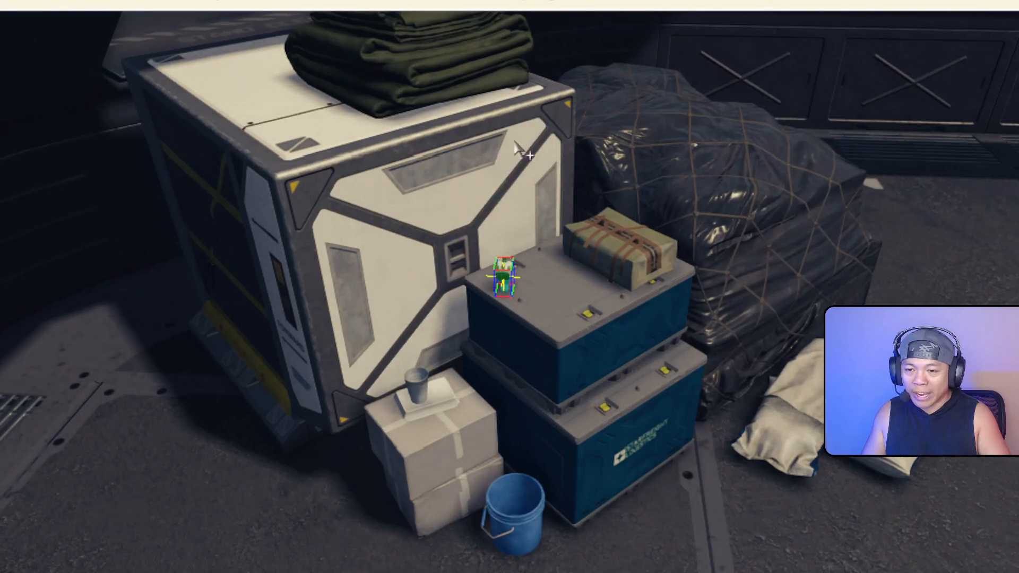
pyautogui.moveTo(514, 141); pyautogui.dragTo(463, 238, button='right')
pyautogui.press('w')
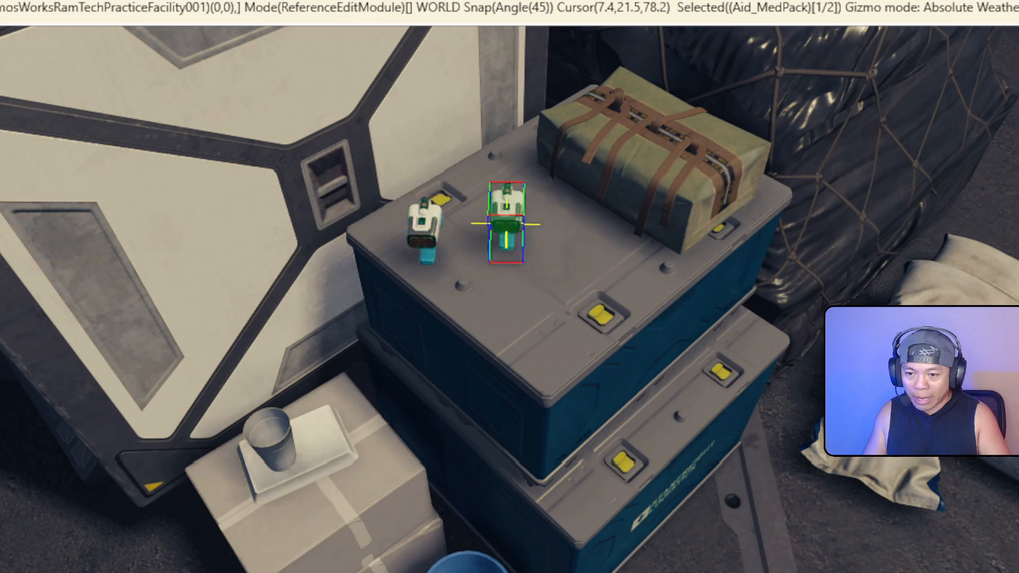
# Set the strapped clothing bundle's owner to the Jill RamTech vendor faction
pyautogui.click(596, 177)
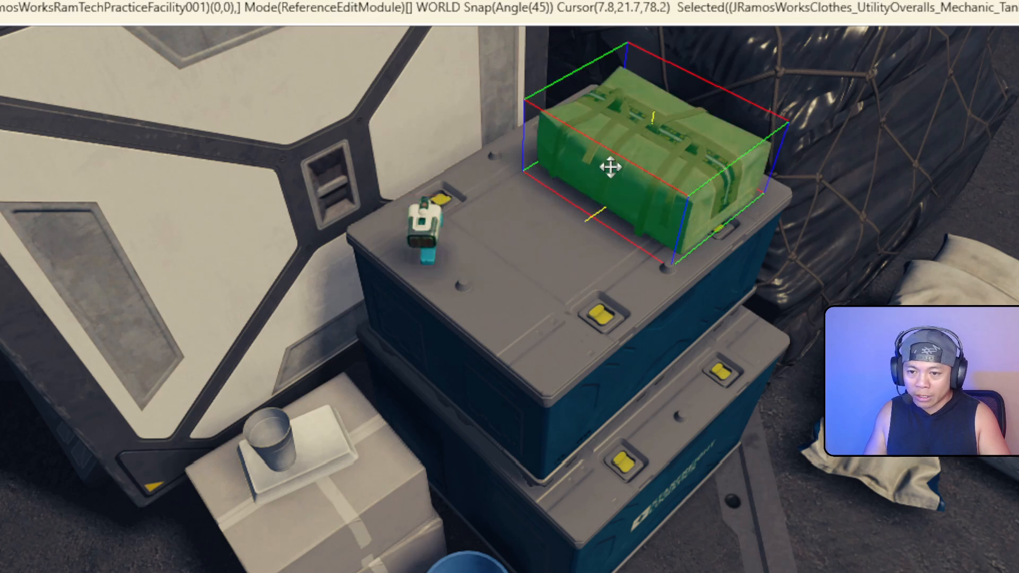
pyautogui.doubleClick(616, 163)
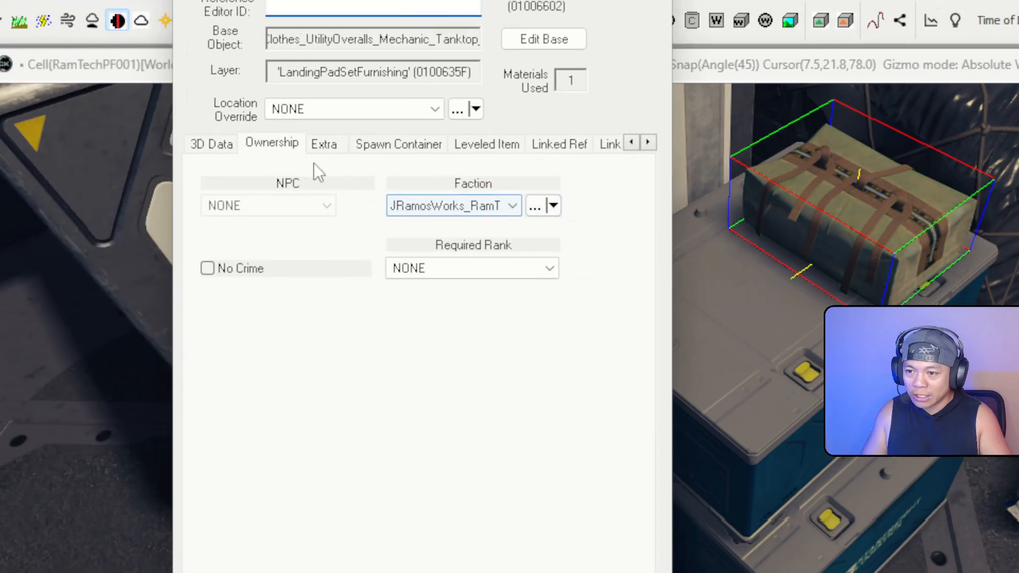
pyautogui.click(306, 151)
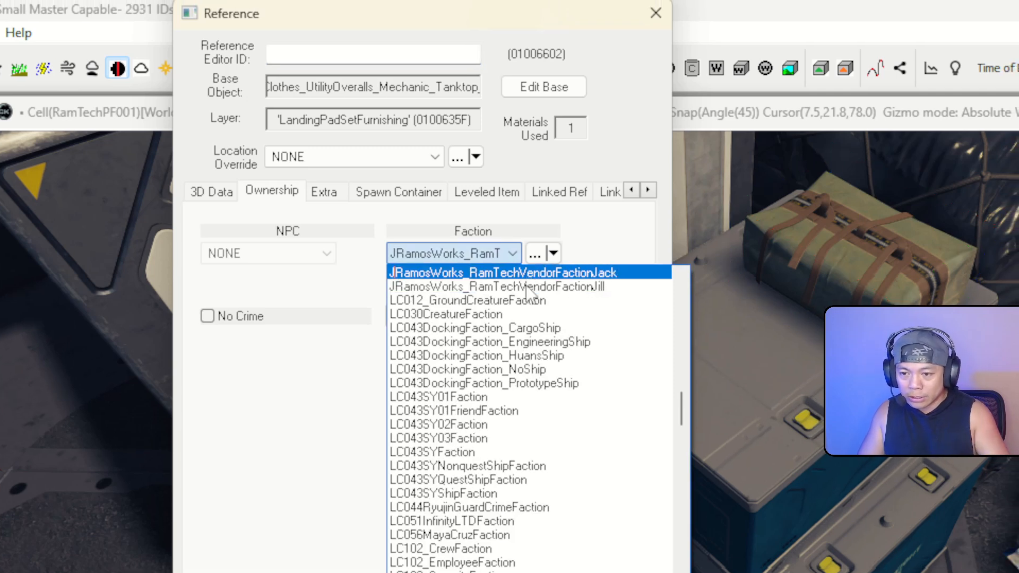
pyautogui.click(542, 291)
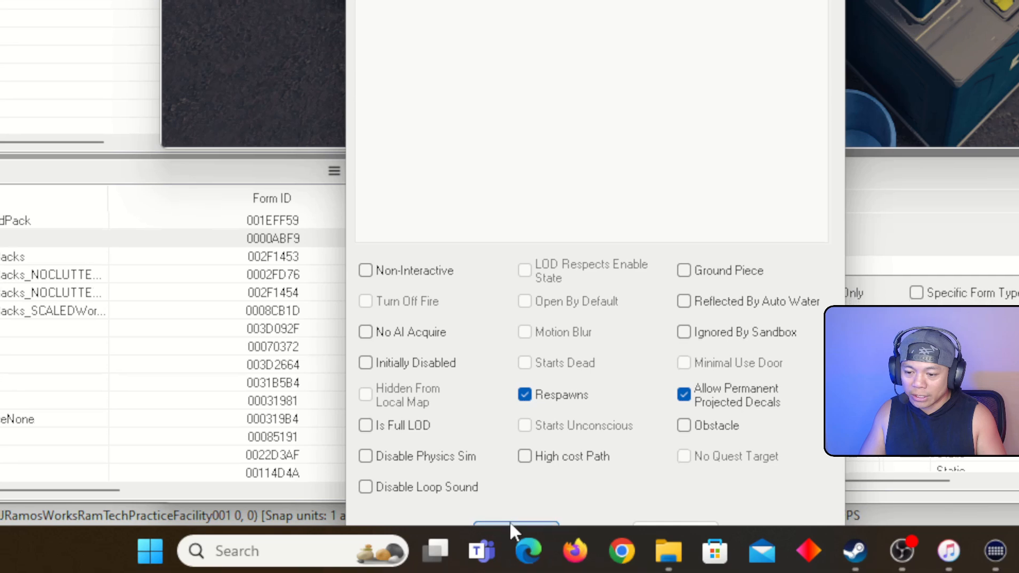
pyautogui.click(501, 562)
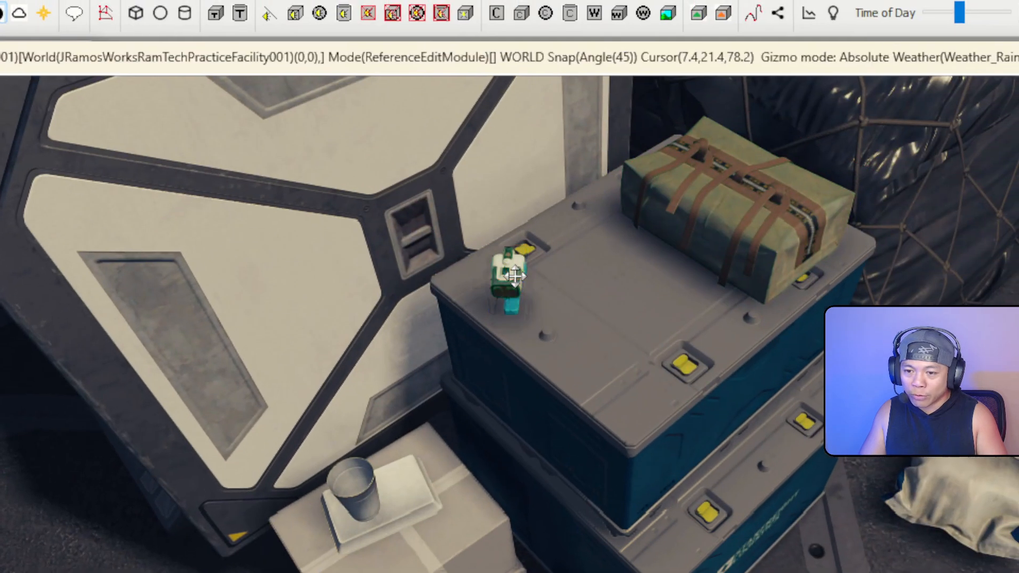
# Set the medpack's owner to a JRamosWorks RamTech vendor faction
pyautogui.doubleClick(562, 152)
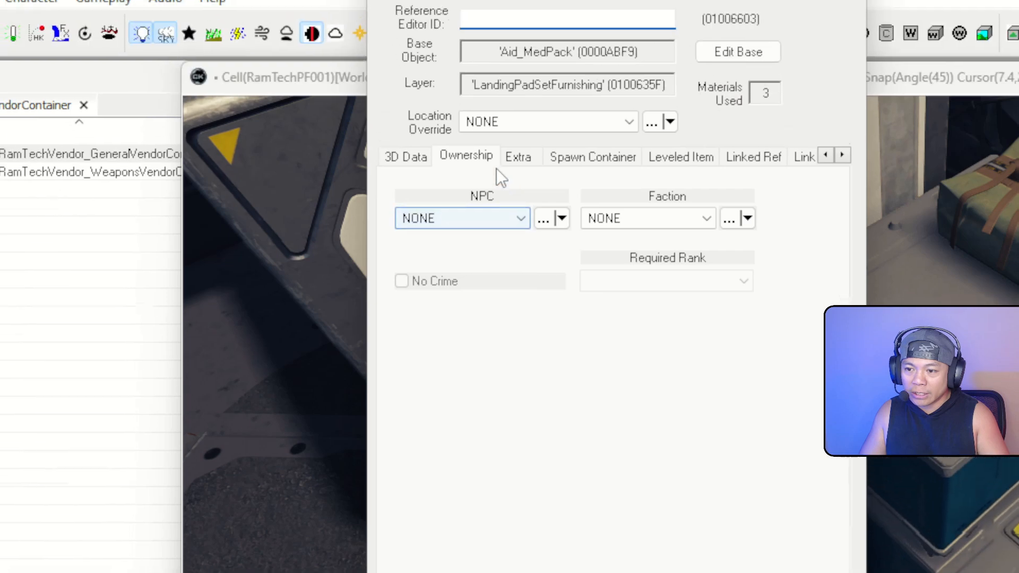
pyautogui.click(707, 218)
pyautogui.press('j')
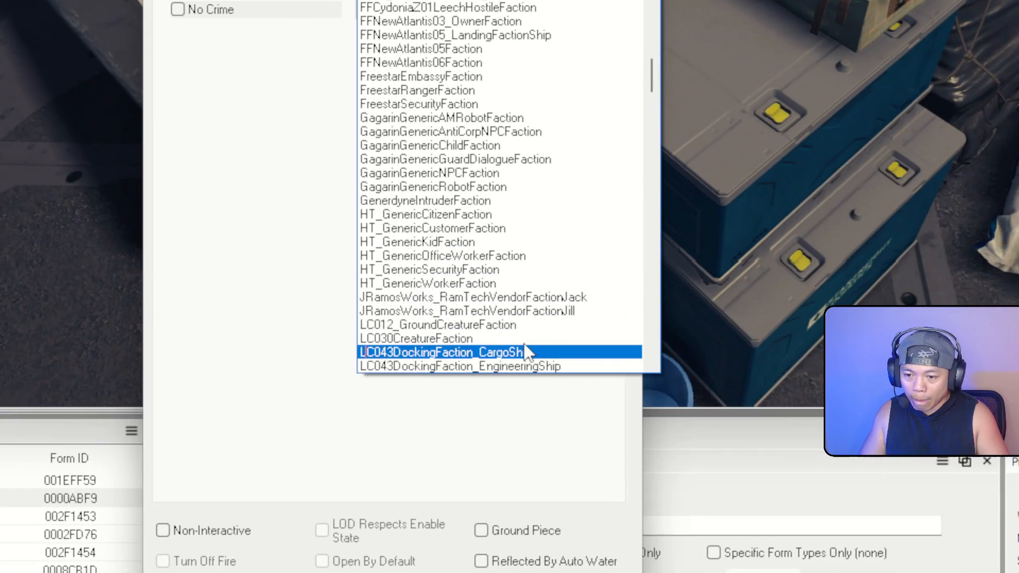
pyautogui.click(536, 309)
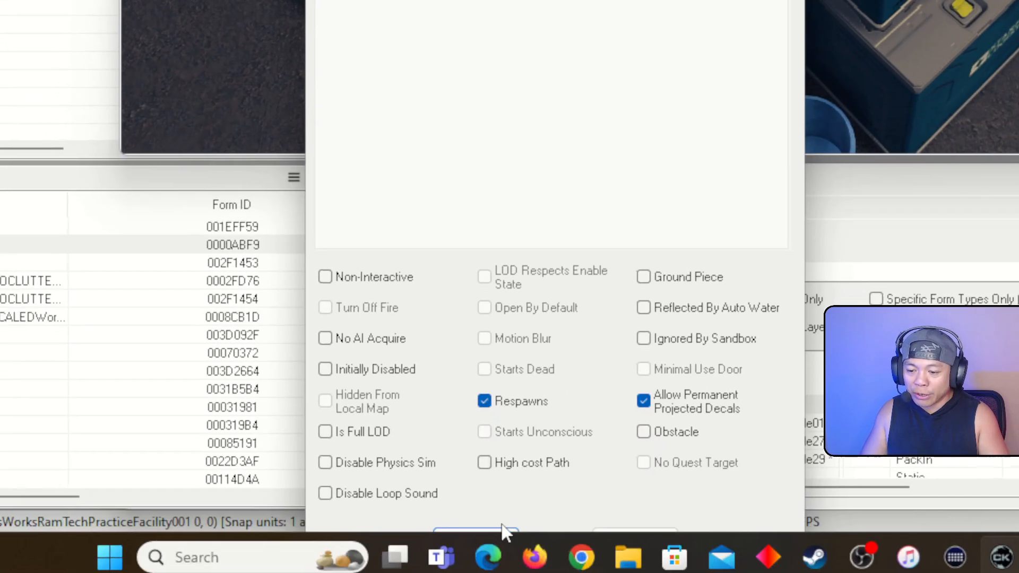
pyautogui.click(511, 519)
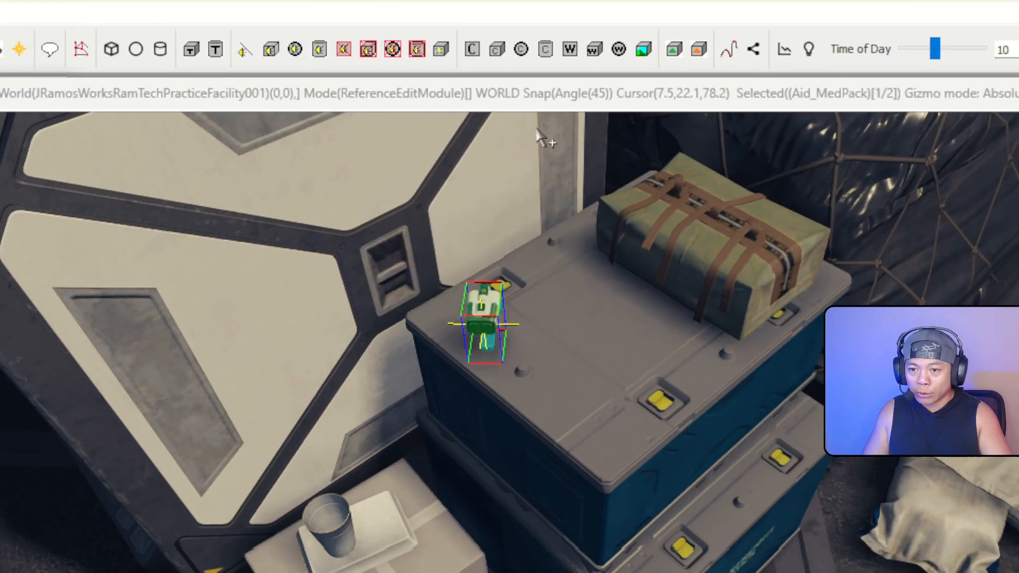
# Check that the medpack on the crate keeps the Jill vendor faction as its owner
pyautogui.click(571, 85)
pyautogui.moveTo(570, 85); pyautogui.dragTo(570, 122, button='right')
pyautogui.click(489, 448)
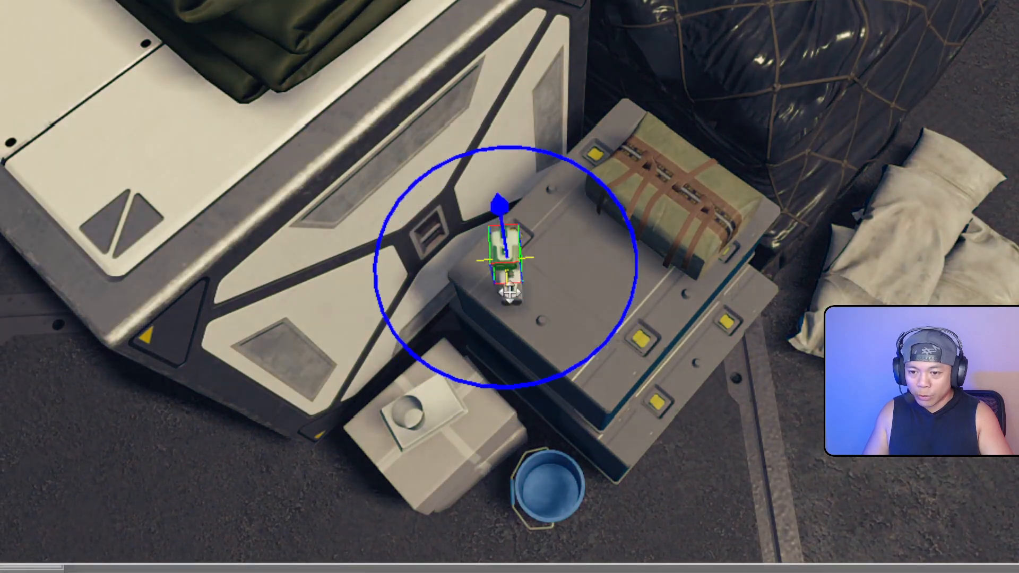
pyautogui.moveTo(510, 293)
pyautogui.keyDown('shift'); pyautogui.mouseDown(button='middle')
pyautogui.moveTo(511, 279)
pyautogui.moveTo(513, 286)
pyautogui.mouseUp(button='middle'); pyautogui.keyUp('shift')
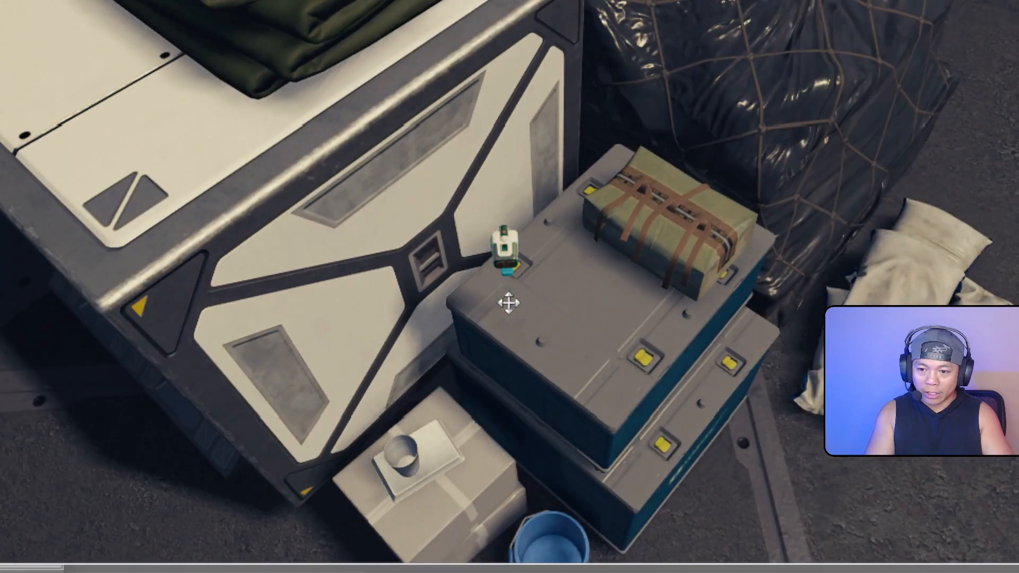
pyautogui.doubleClick(452, 257)
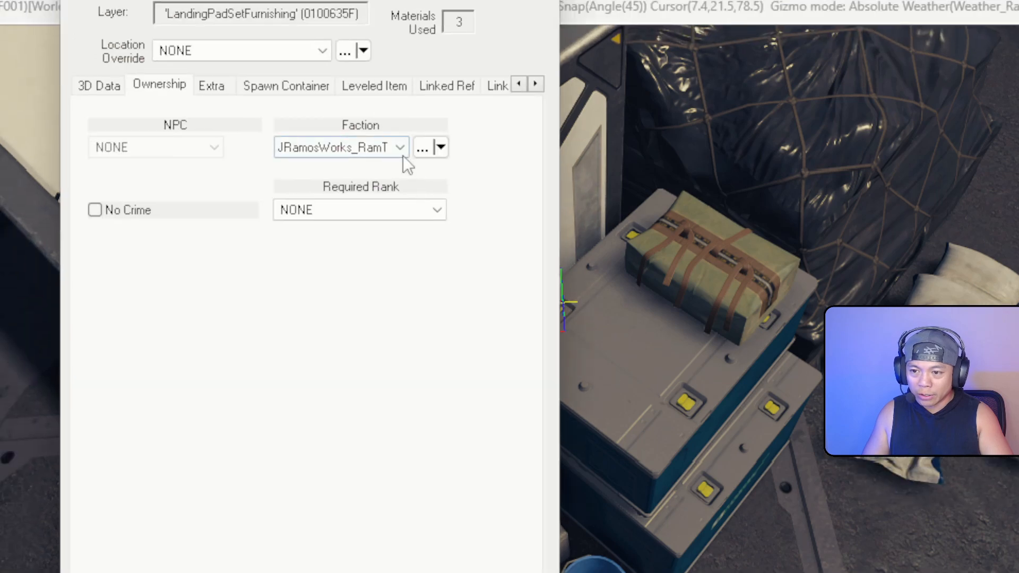
pyautogui.click(363, 104)
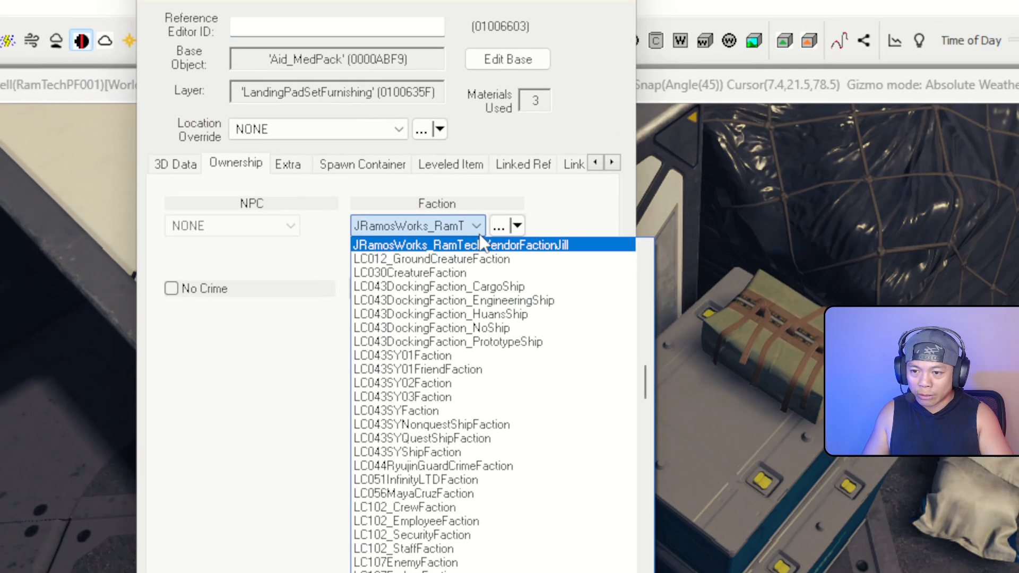
pyautogui.click(483, 245)
pyautogui.click(625, 0)
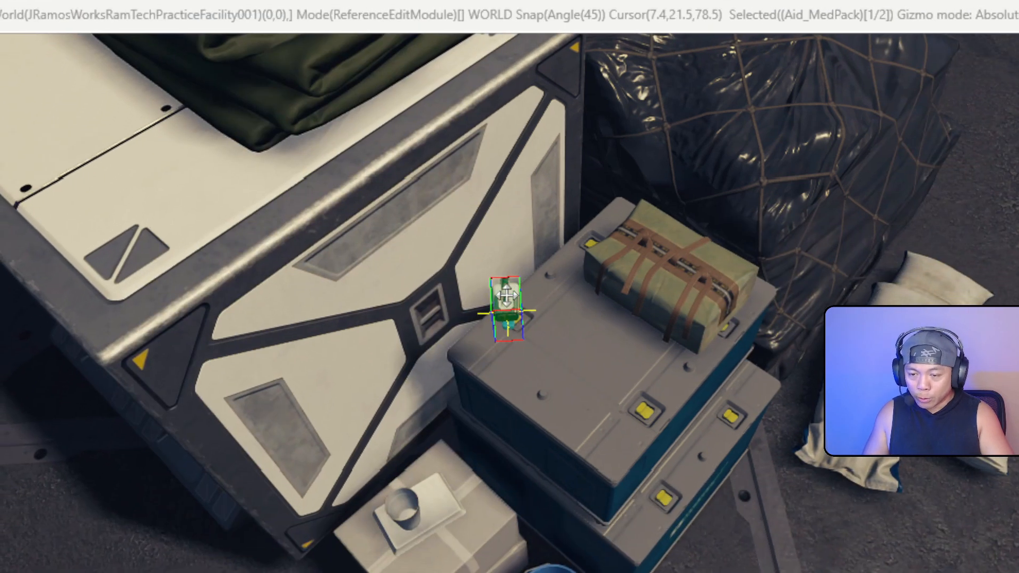
# Slide the medpack across the crate top into a cluster beside the strapped bundle
pyautogui.moveTo(482, 375); pyautogui.dragTo(599, 375)
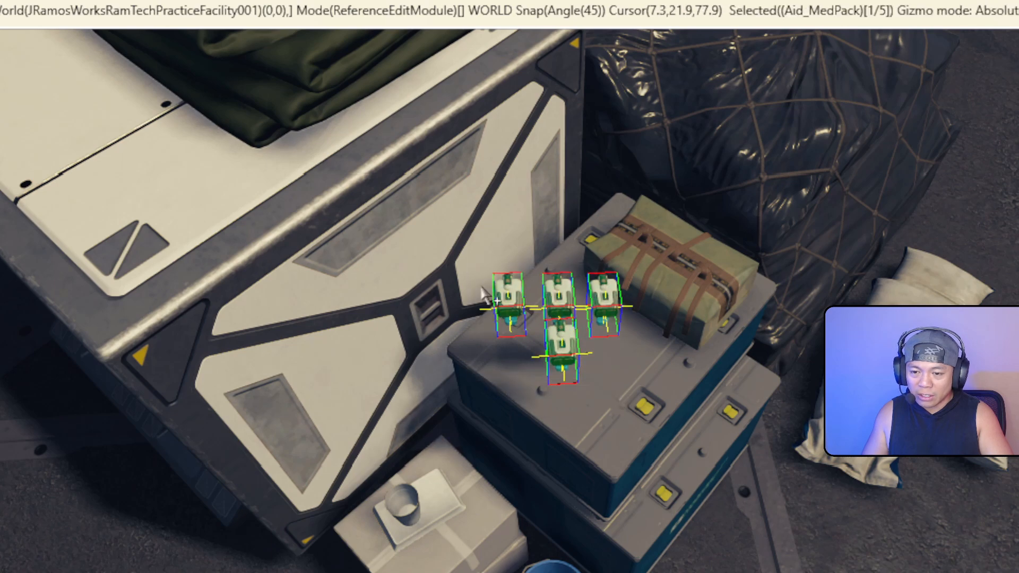
pyautogui.moveTo(482, 289); pyautogui.dragTo(509, 207, button='middle')
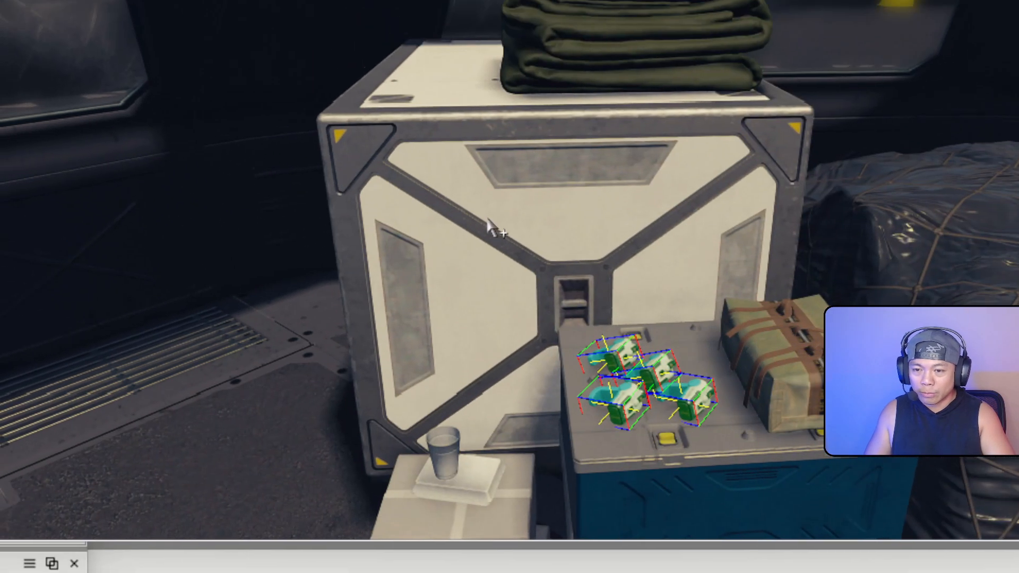
pyautogui.moveTo(663, 39); pyautogui.dragTo(706, 51, button='right')
pyautogui.press('s')
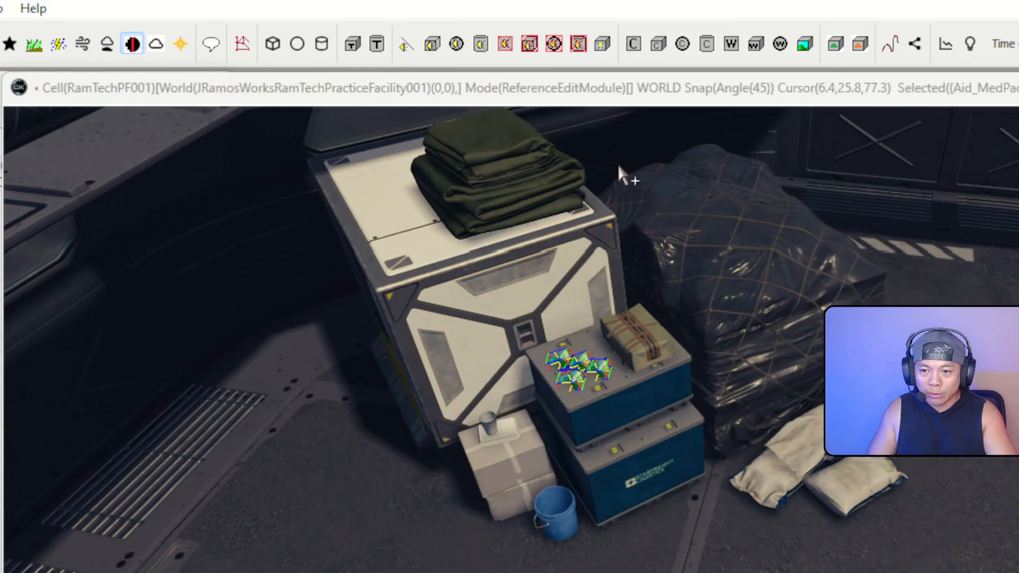
pyautogui.moveTo(619, 167); pyautogui.dragTo(645, 103, button='middle')
pyautogui.moveTo(645, 109); pyautogui.dragTo(690, 118, button='right')
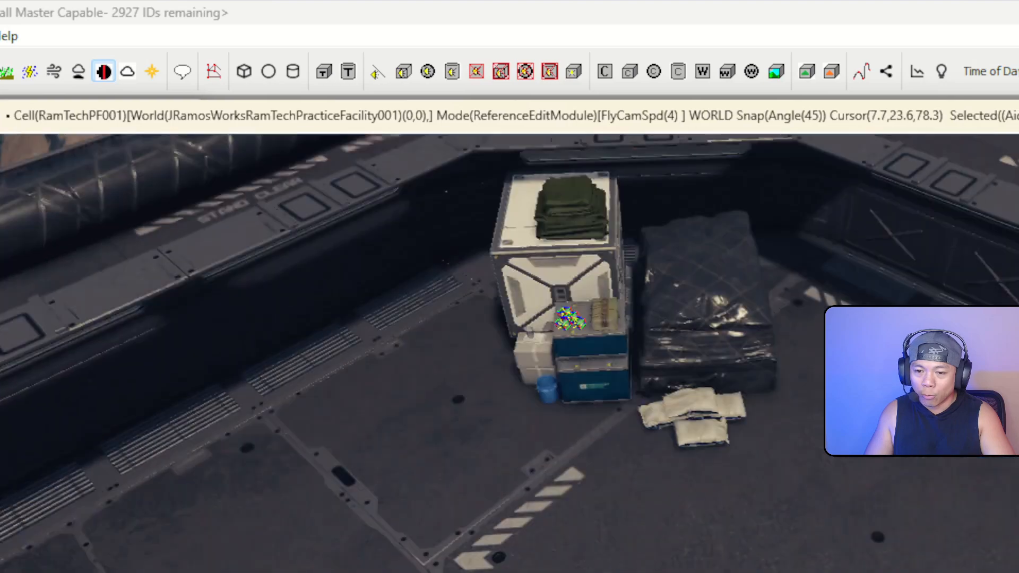
pyautogui.moveTo(653, 222)
pyautogui.mouseDown(button='right')
pyautogui.moveTo(649, 175)
pyautogui.moveTo(656, 221)
pyautogui.moveTo(643, 221)
pyautogui.mouseUp(button='right')
pyautogui.press('w')
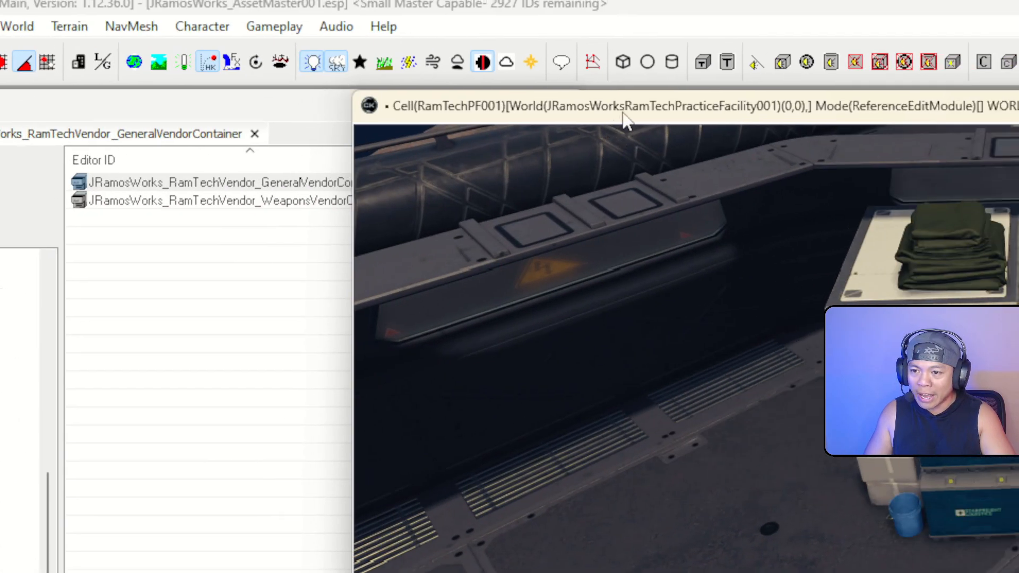
# Change the Object Window text filter to the broader jramosworks*vendor pattern
pyautogui.moveTo(686, 202)
pyautogui.mouseDown(button='right')
pyautogui.moveTo(621, 194)
pyautogui.moveTo(744, 197)
pyautogui.moveTo(658, 212)
pyautogui.moveTo(732, 199)
pyautogui.moveTo(552, 199)
pyautogui.moveTo(547, 209)
pyautogui.moveTo(626, 151)
pyautogui.mouseUp(button='right')
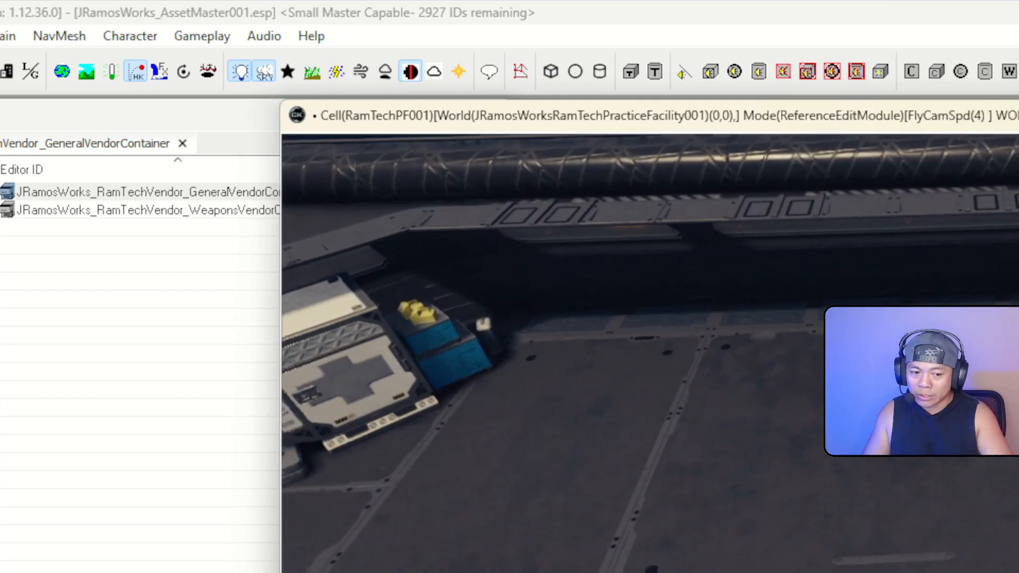
pyautogui.scroll(2, 547, 210)
pyautogui.press('w')
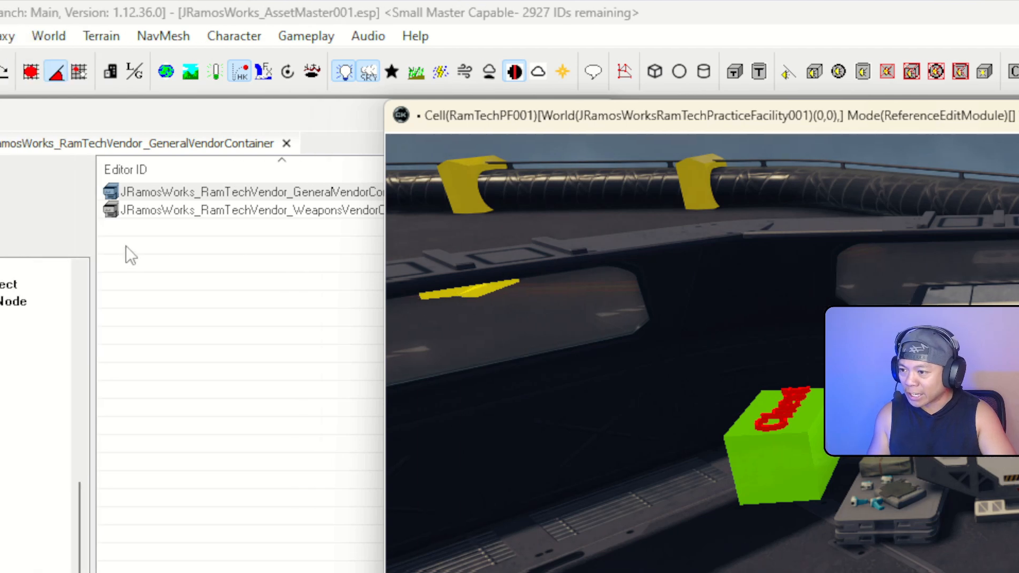
pyautogui.click(79, 235)
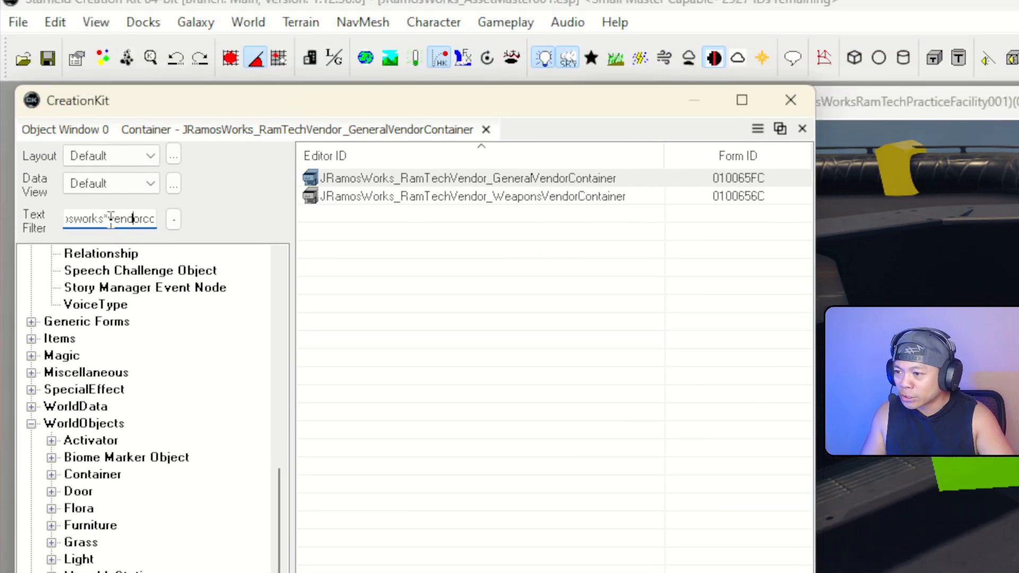
pyautogui.moveTo(109, 83); pyautogui.dragTo(272, 103)
pyautogui.click(120, 231)
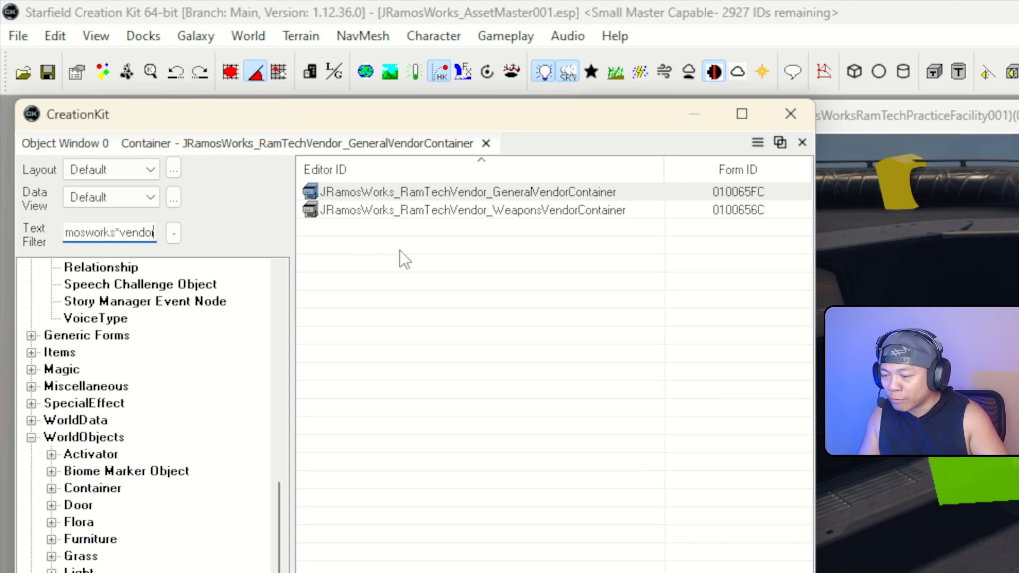
pyautogui.press('Return')
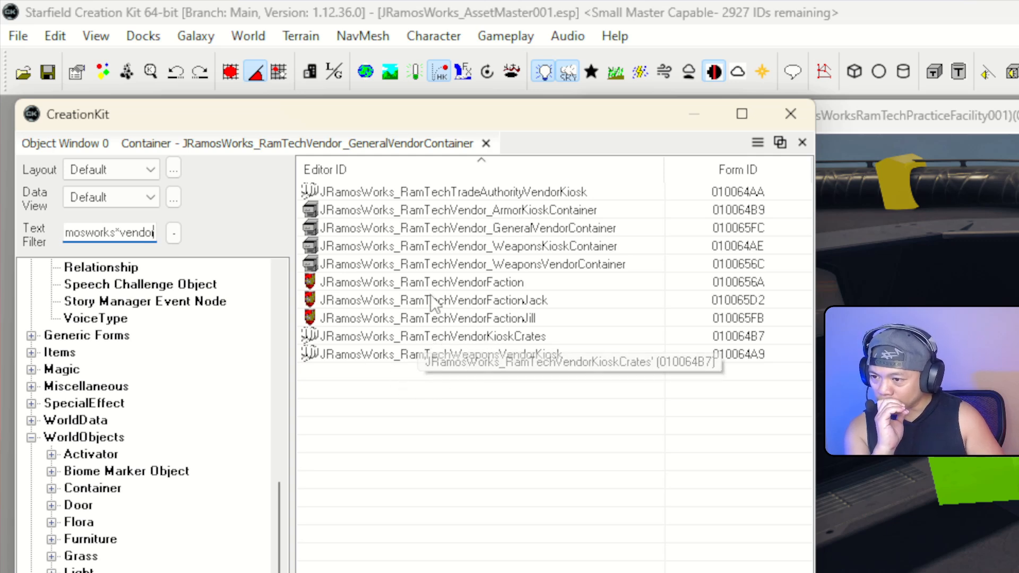
# Enable Vendor on JRamosWorks_RamTechVendorFactionJack (hours 0–24) and open its Location settings
pyautogui.click(505, 304)
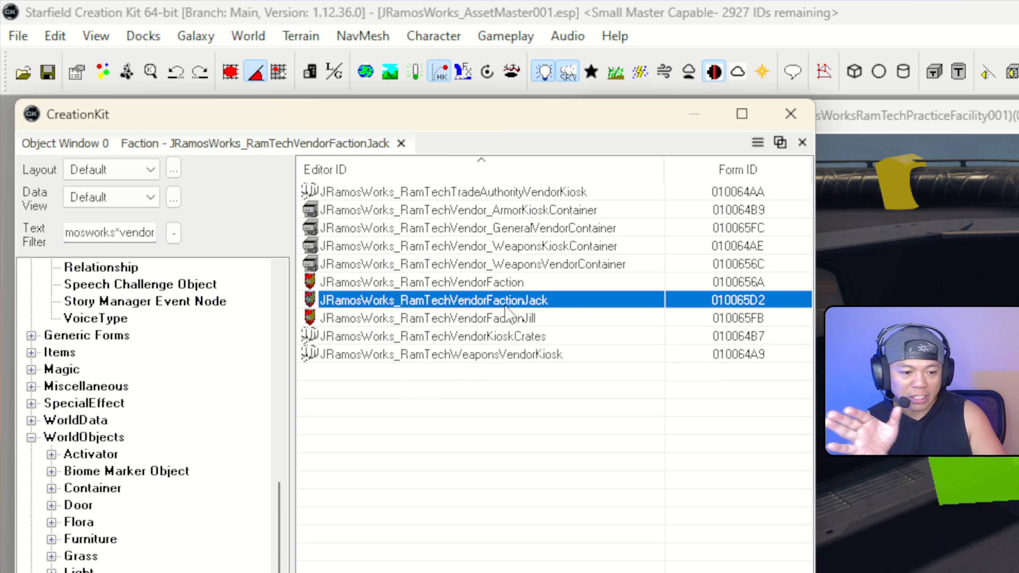
pyautogui.doubleClick(504, 307)
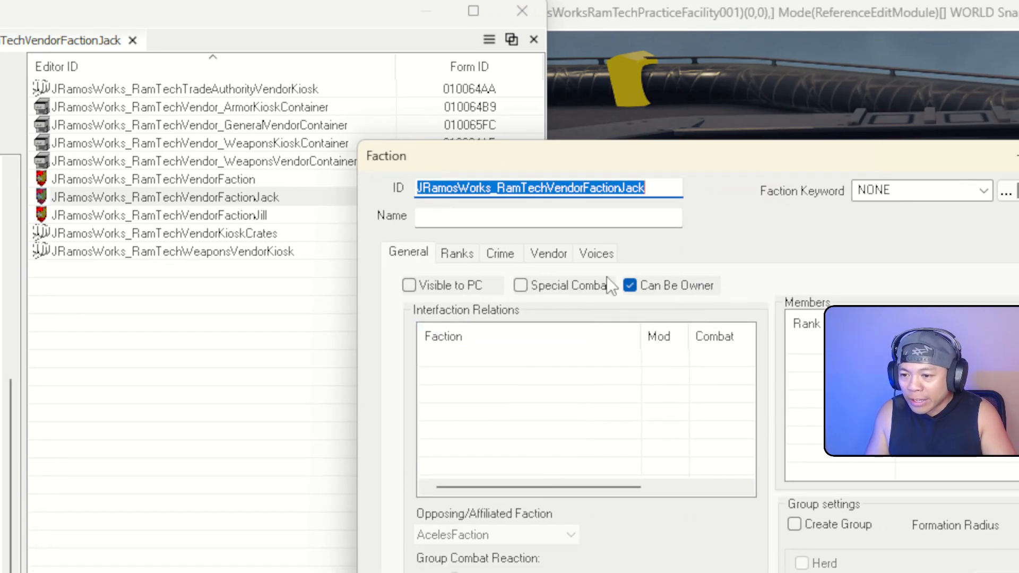
pyautogui.click(547, 254)
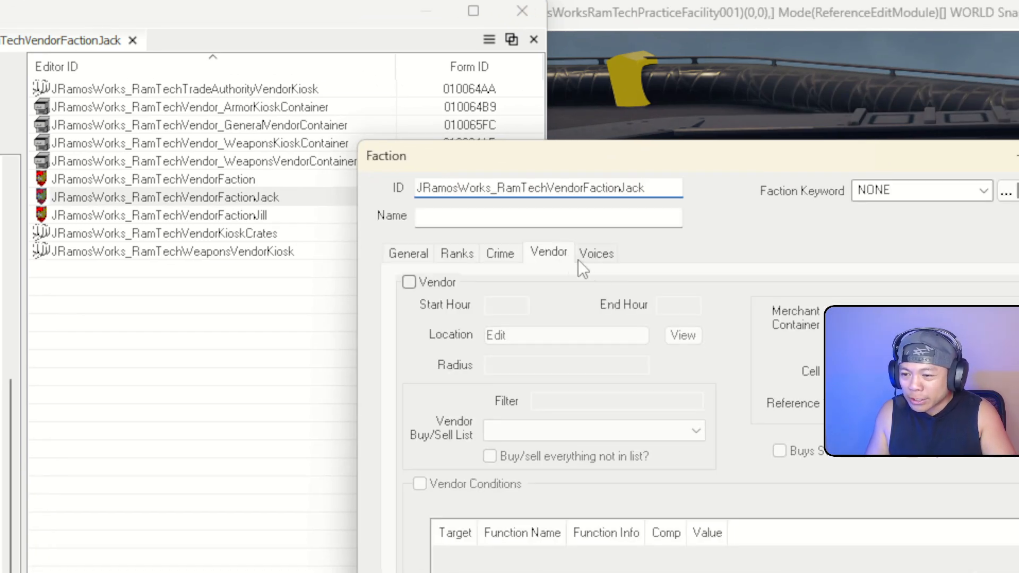
pyautogui.click(409, 282)
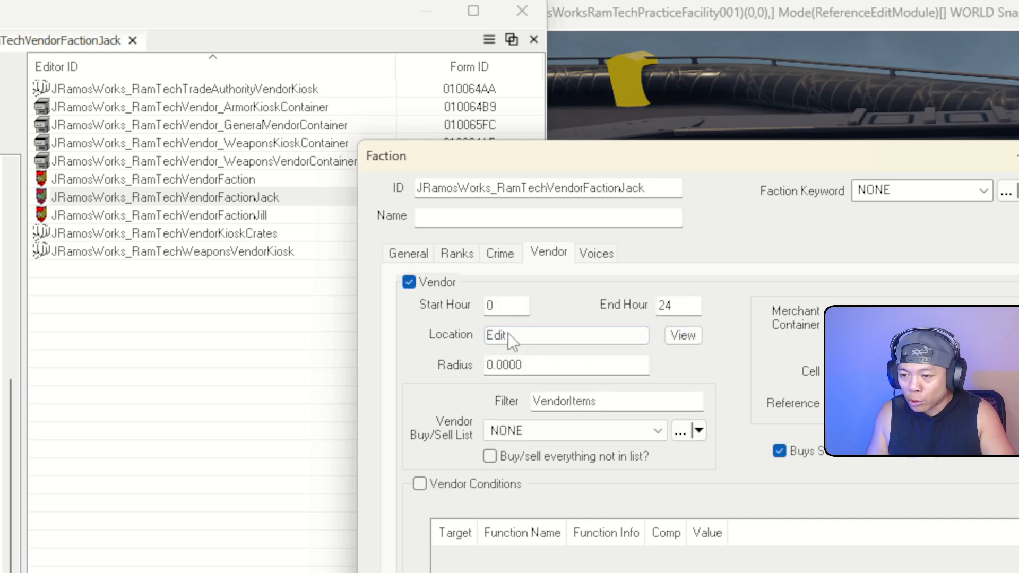
pyautogui.click(588, 335)
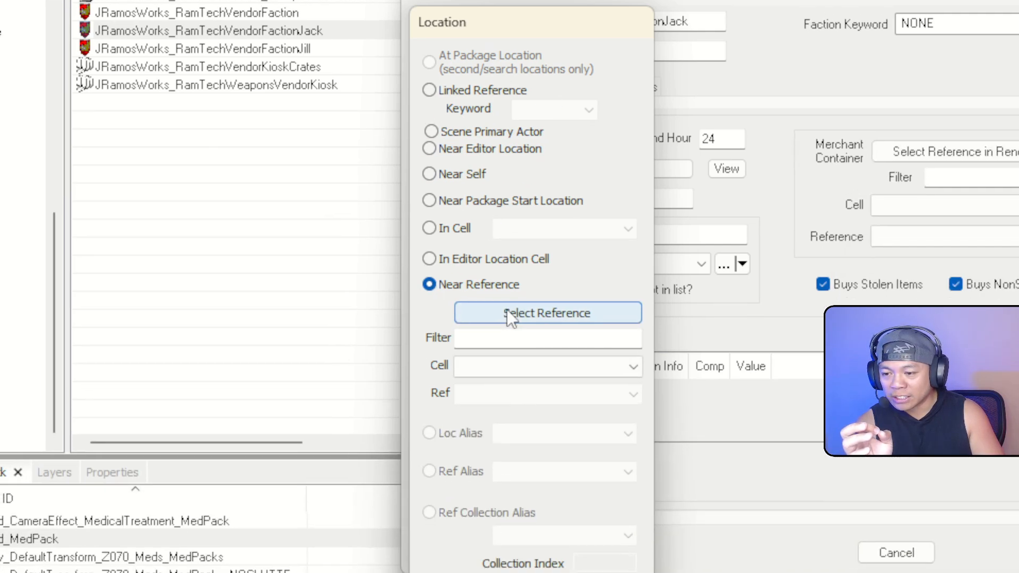
# Set Jack's vendor location to Near Reference: Crate_MerchGen01_Bundle27 in cell RamTechPF001
pyautogui.click(465, 480)
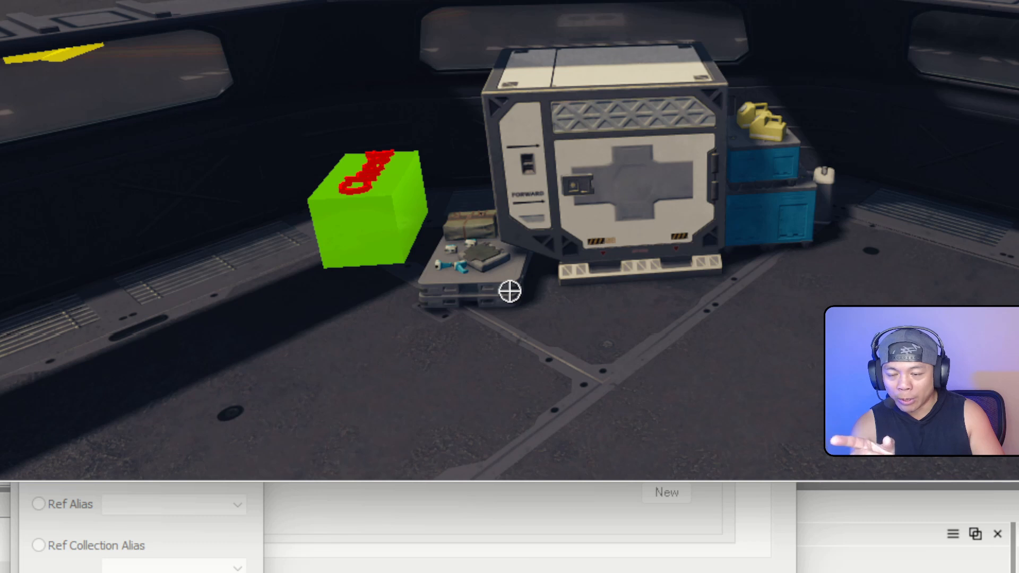
pyautogui.click(510, 291)
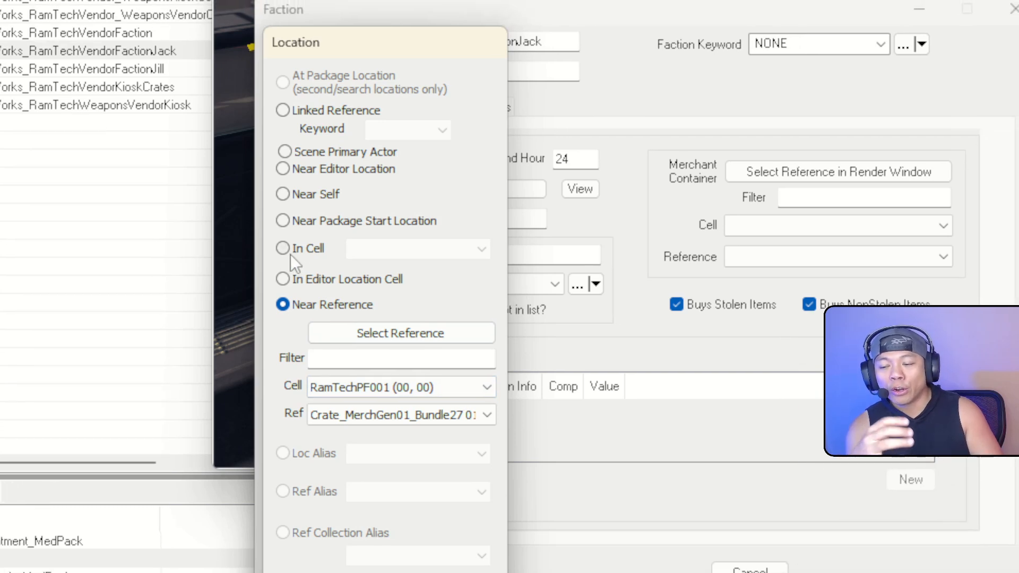
pyautogui.click(282, 249)
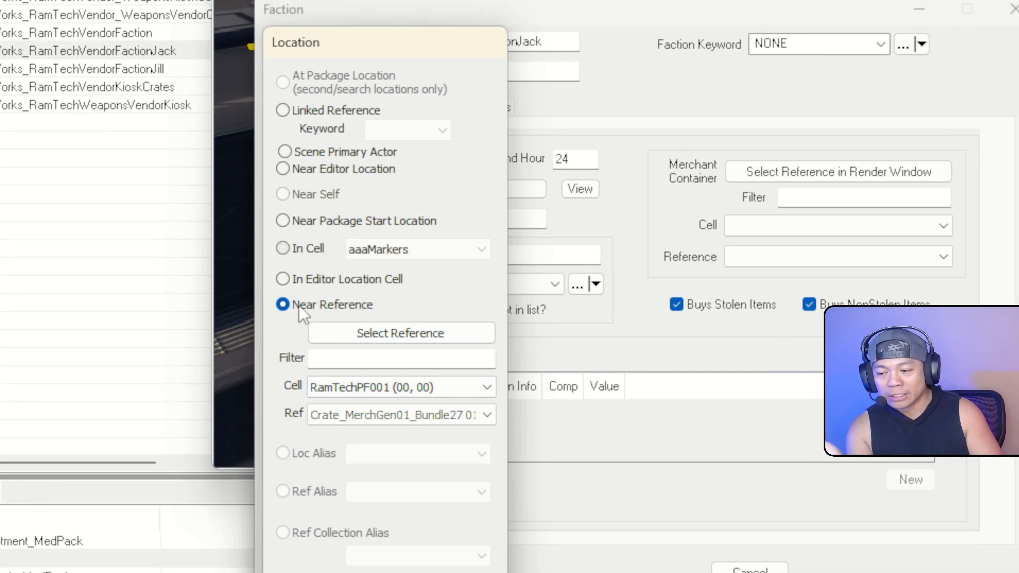
pyautogui.click(435, 250)
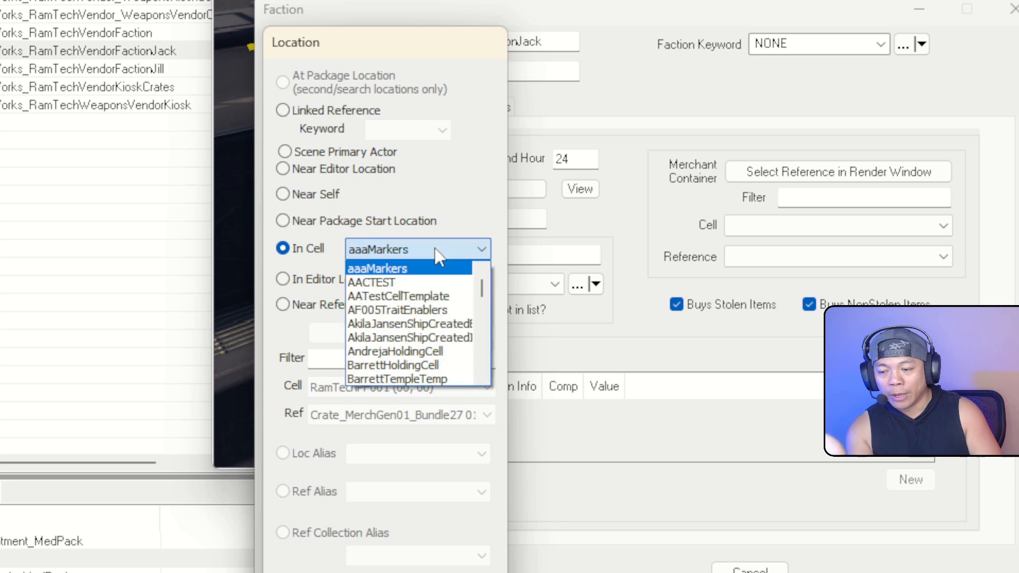
pyautogui.write('j')
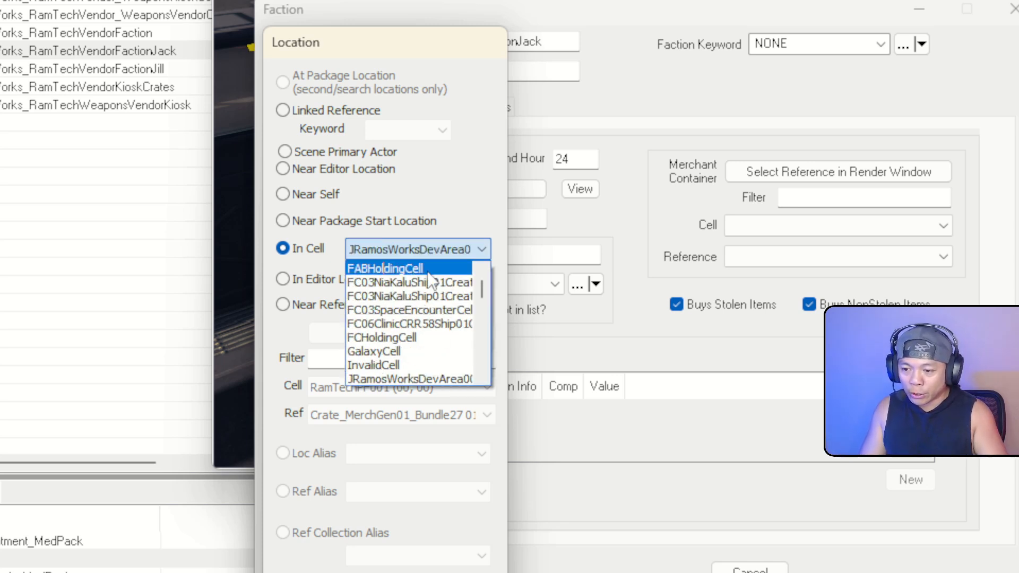
pyautogui.scroll(-2, 425, 318)
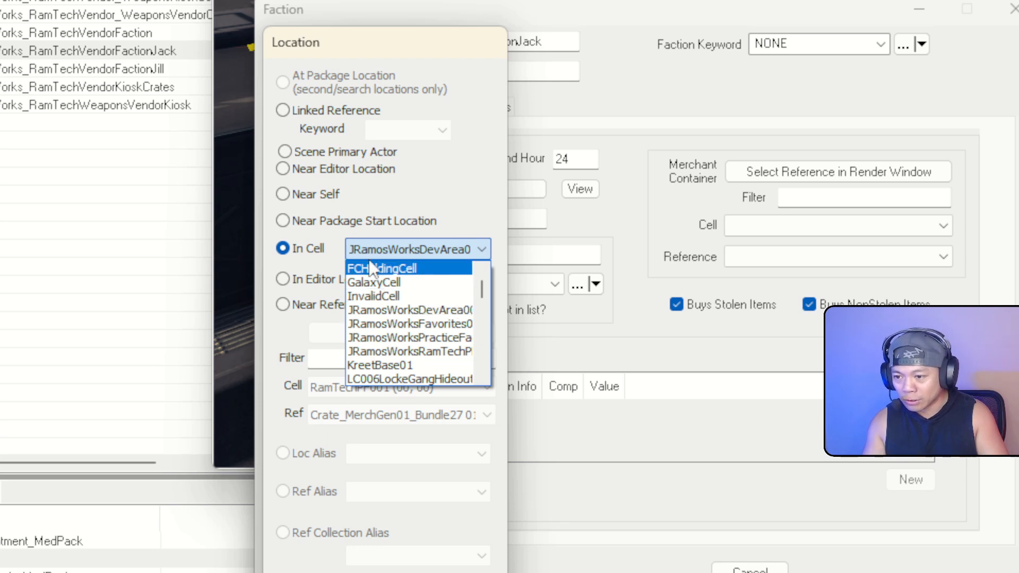
pyautogui.click(298, 266)
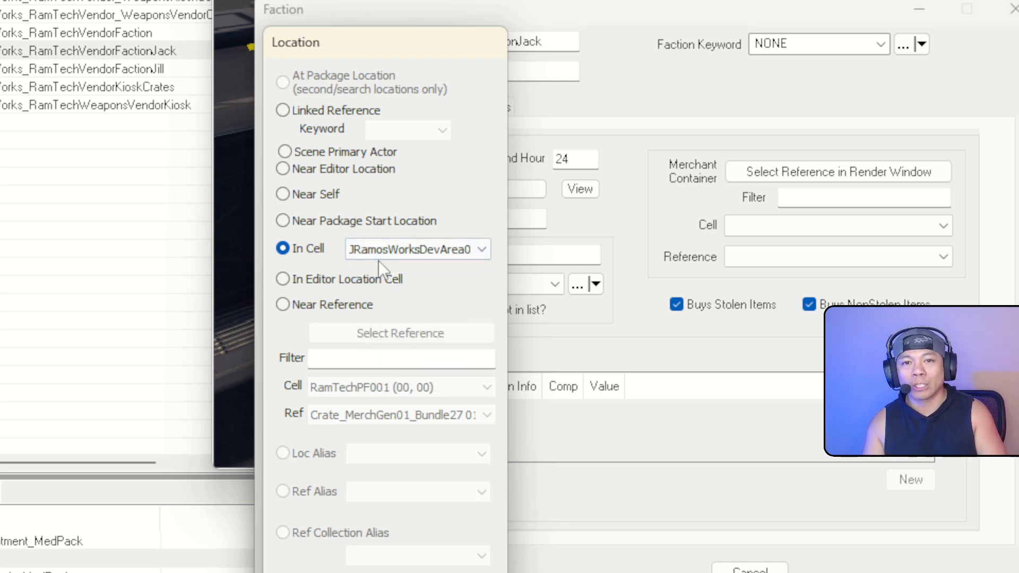
pyautogui.click(283, 304)
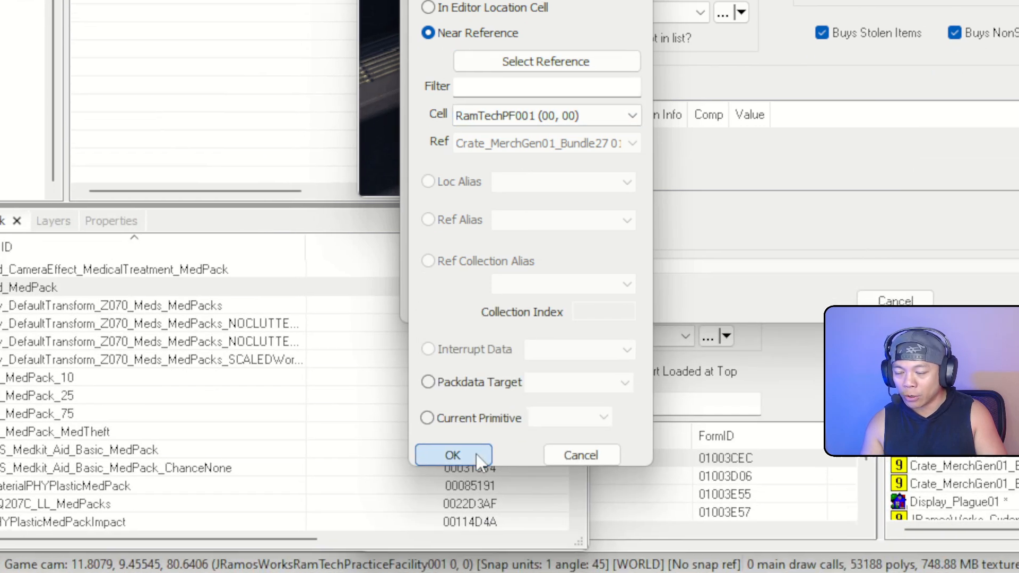
pyautogui.click(451, 455)
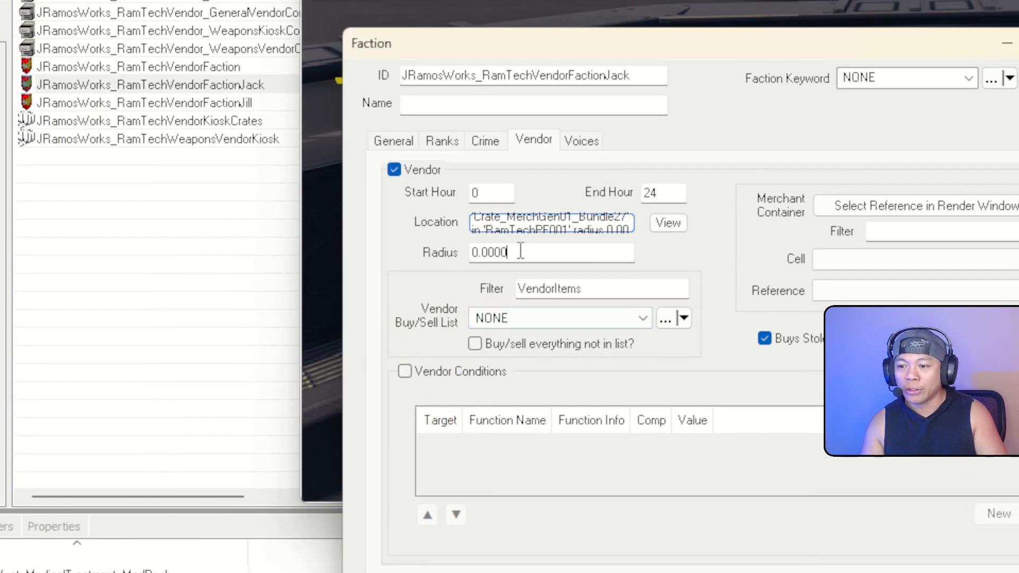
pyautogui.moveTo(519, 250); pyautogui.dragTo(476, 250)
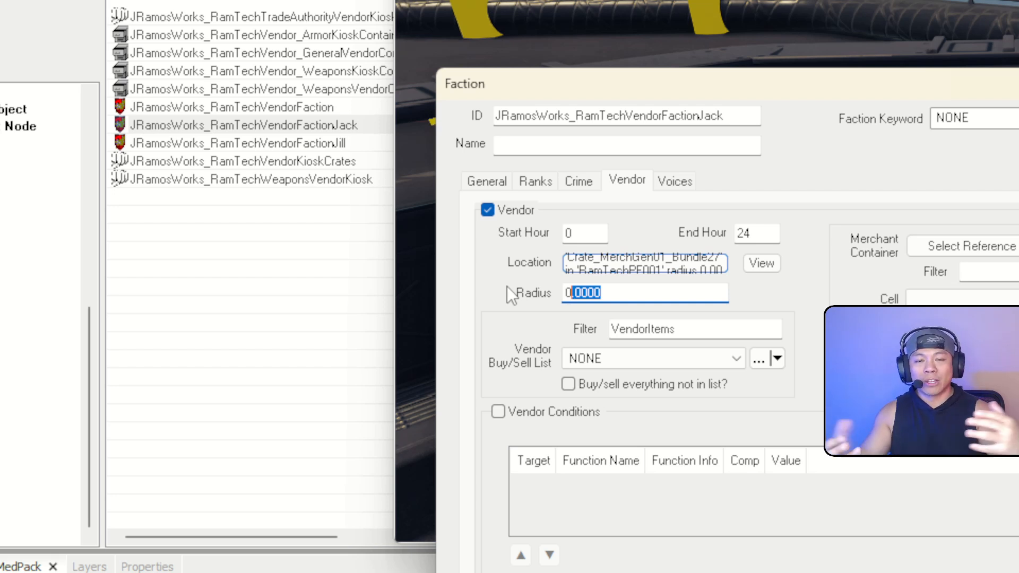
# Change the radius from 0.0000 to 5 and choose VendorItemsMisc as the buy/sell list
pyautogui.press('BackSpace')
pyautogui.press('BackSpace')
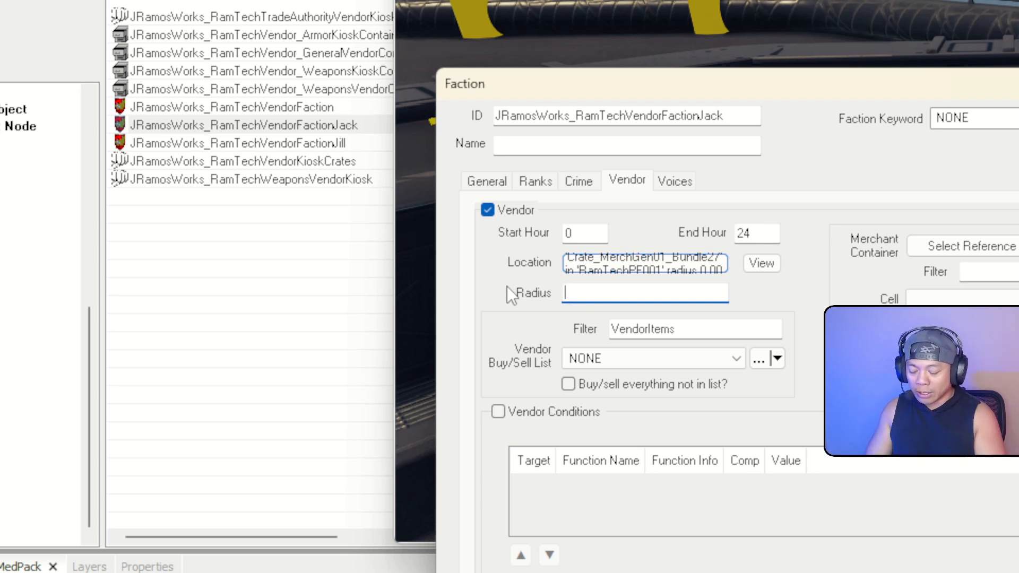
pyautogui.write('5')
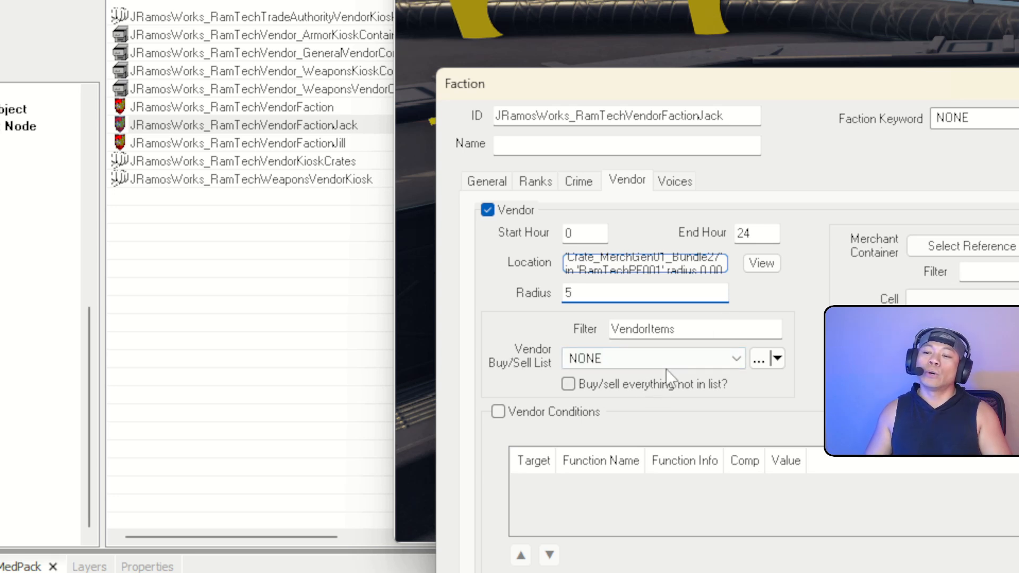
pyautogui.click(677, 360)
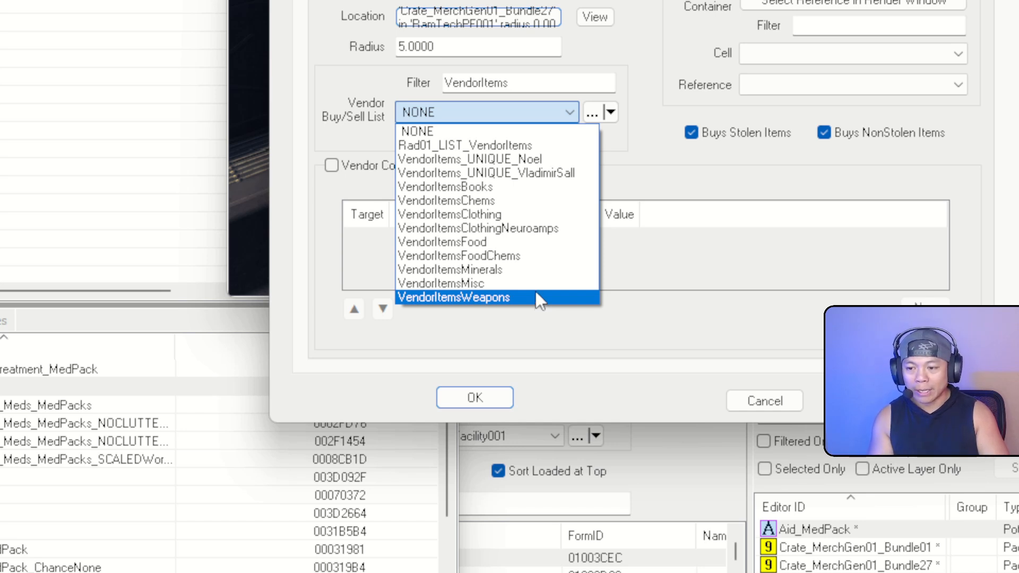
pyautogui.click(352, 139)
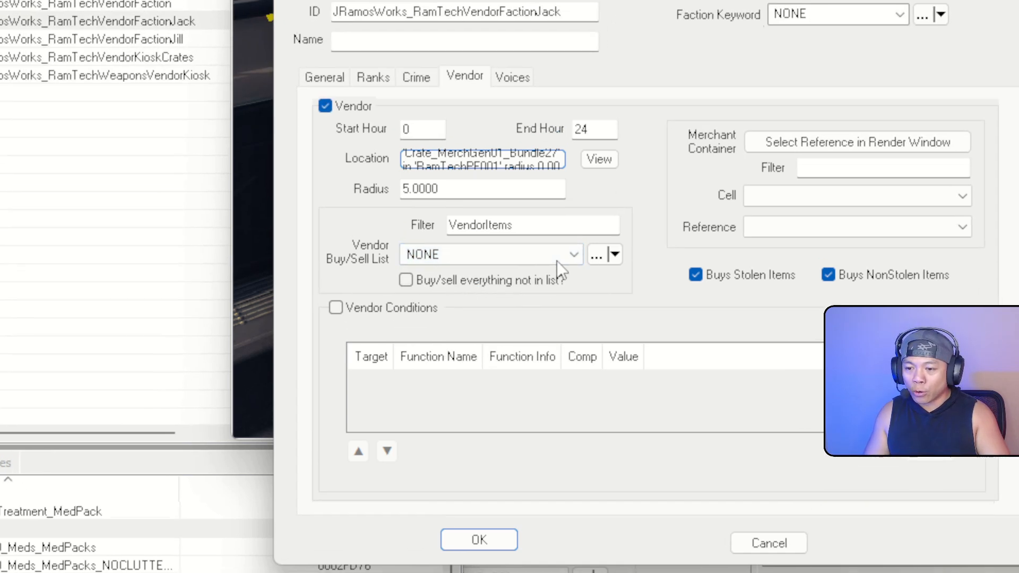
pyautogui.click(556, 260)
pyautogui.click(506, 260)
pyautogui.click(505, 260)
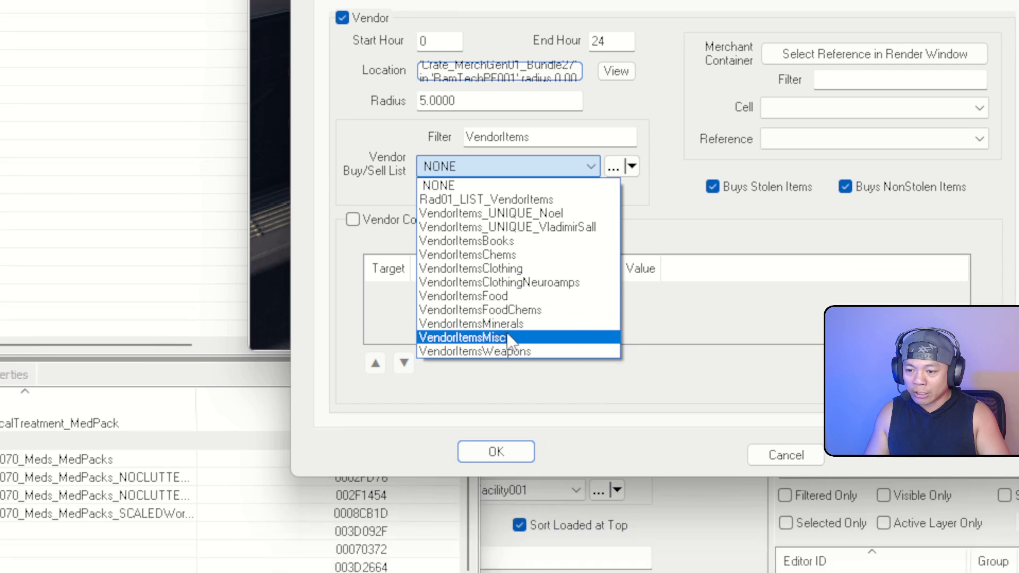
pyautogui.click(508, 338)
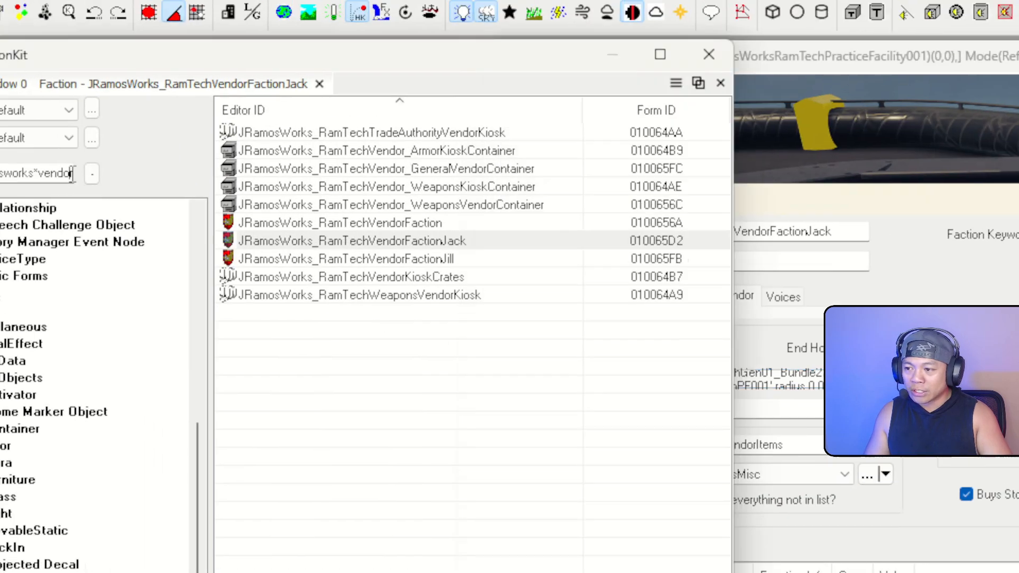
# Filter the Object Window by 'vendoritem' and open the VendorItemsWeapons form list to view its keywords
pyautogui.doubleClick(72, 174)
pyautogui.write('vendorite')
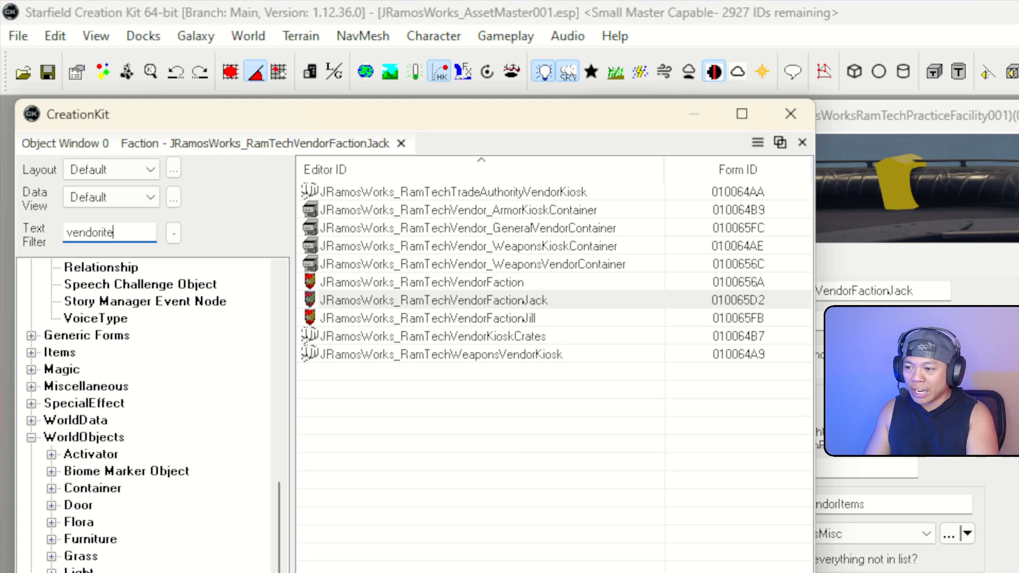
pyautogui.write('m')
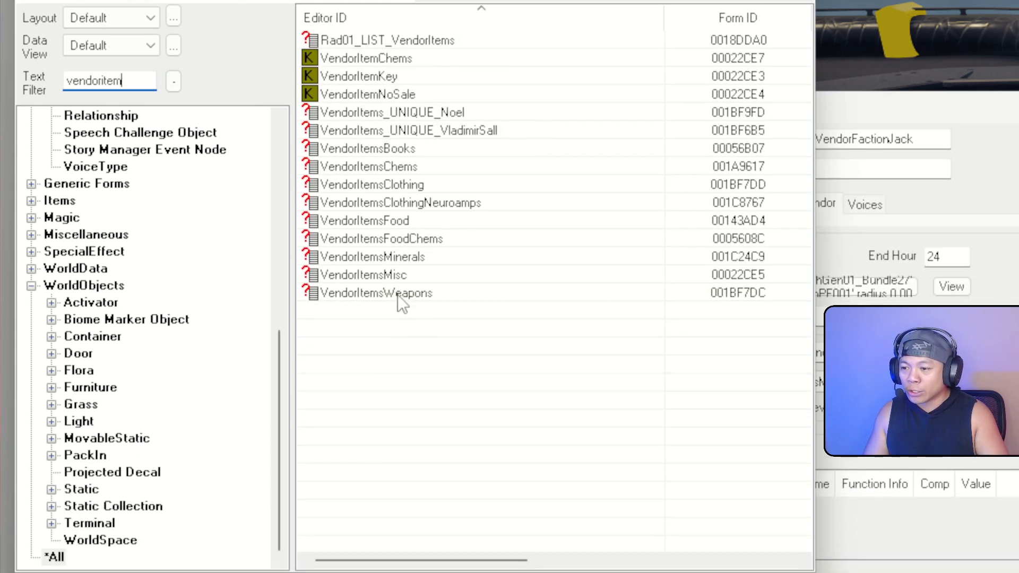
pyautogui.click(399, 294)
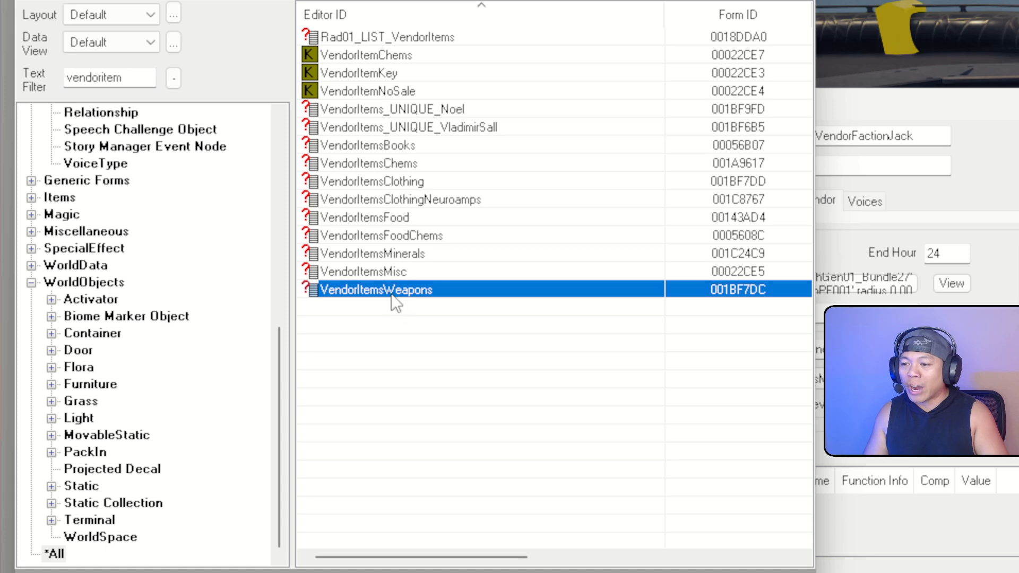
pyautogui.doubleClick(381, 298)
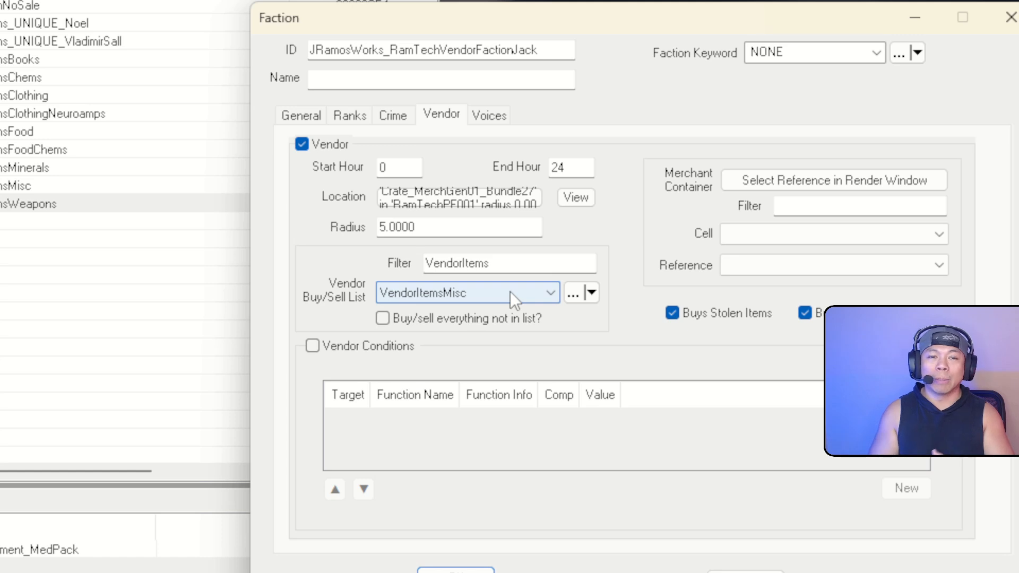
# Set the buy/sell list to NONE, tick 'Buy/sell everything not in list?', and leave Vendor Conditions off
pyautogui.click(511, 292)
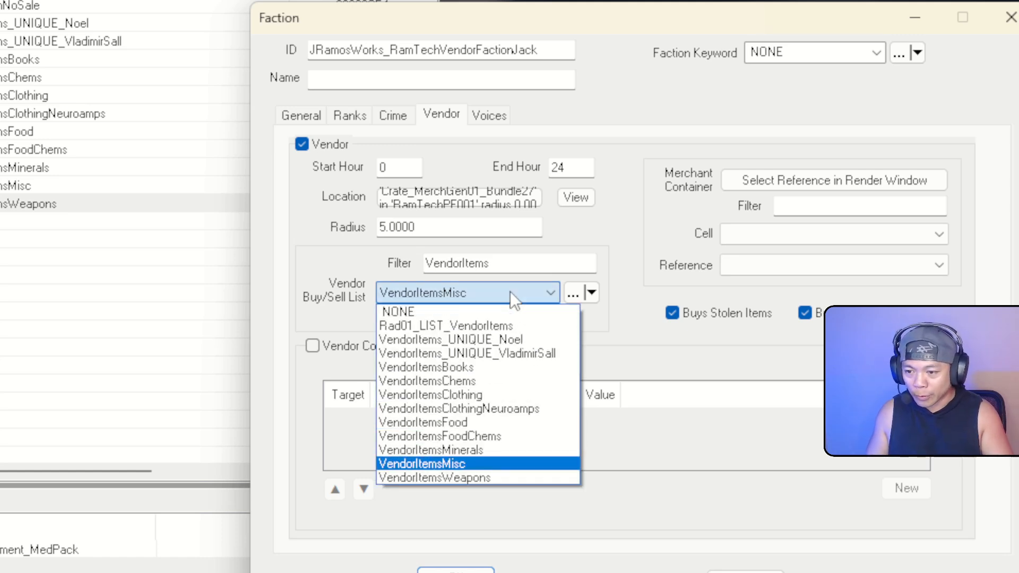
pyautogui.click(451, 313)
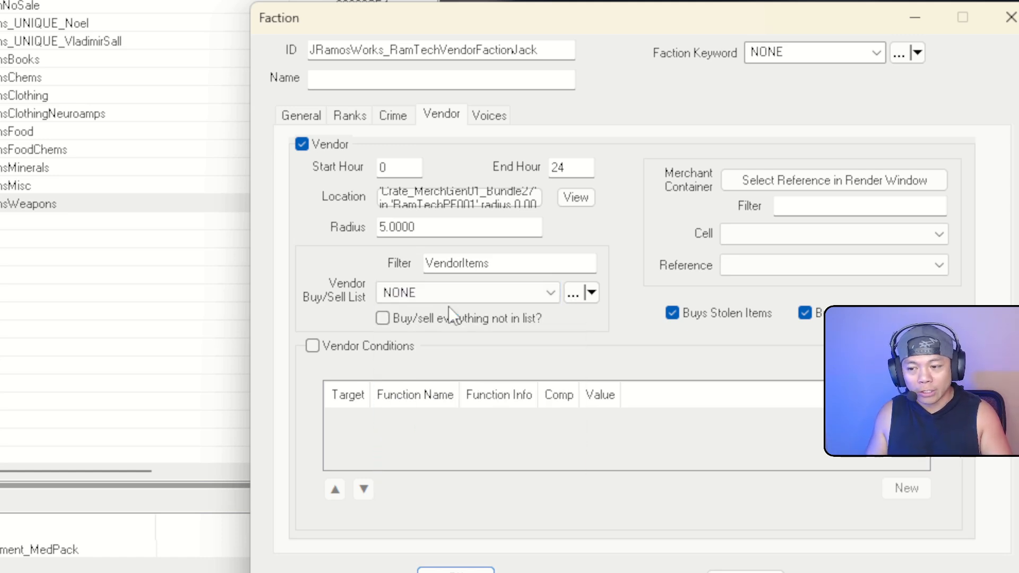
pyautogui.click(384, 319)
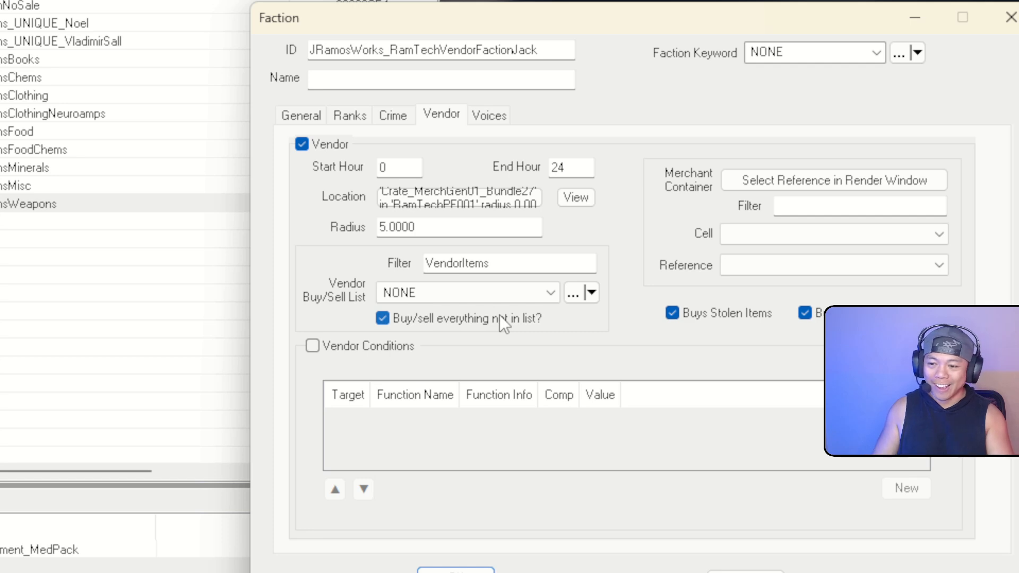
pyautogui.click(521, 294)
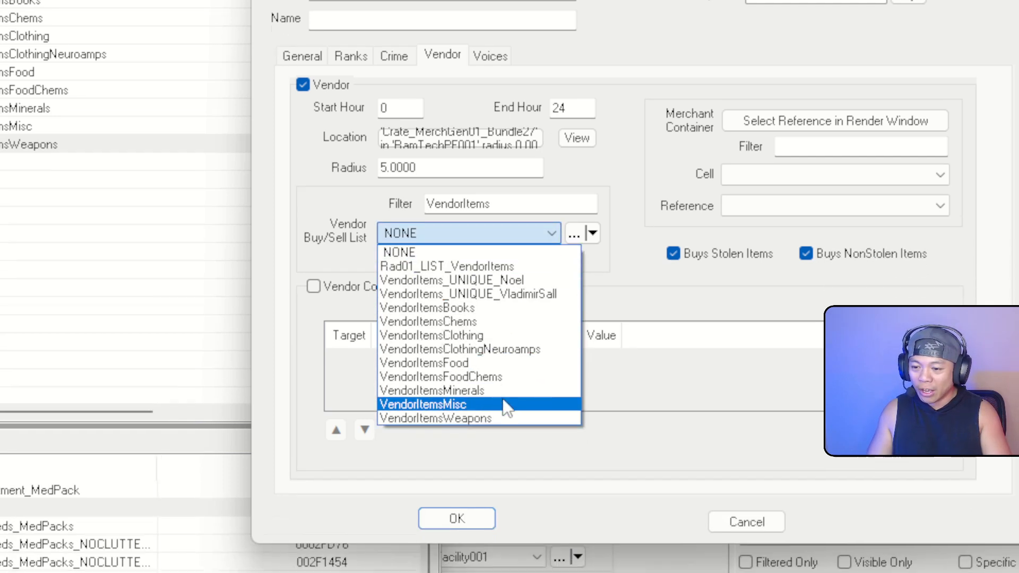
pyautogui.click(499, 418)
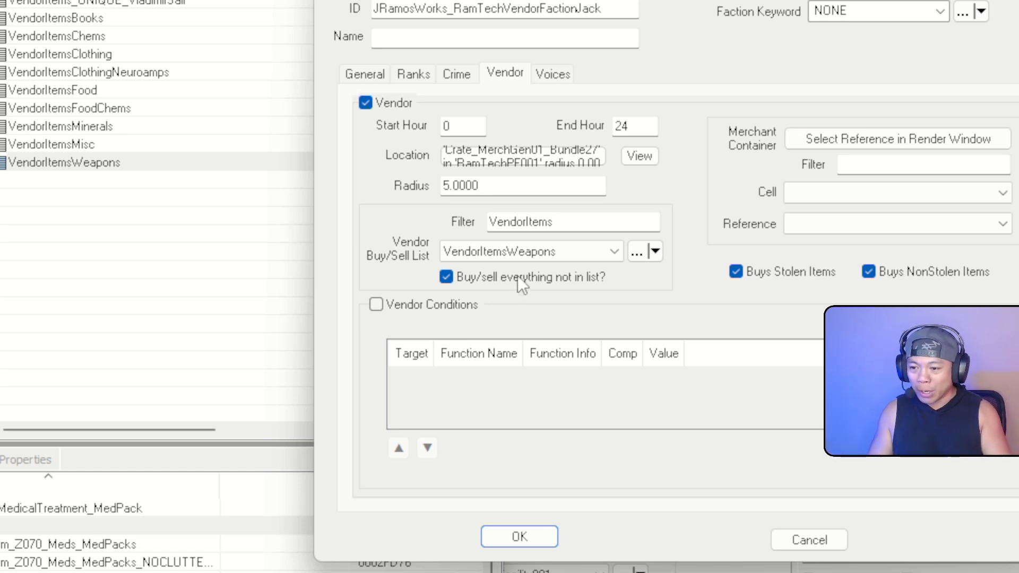
pyautogui.click(528, 252)
pyautogui.click(536, 271)
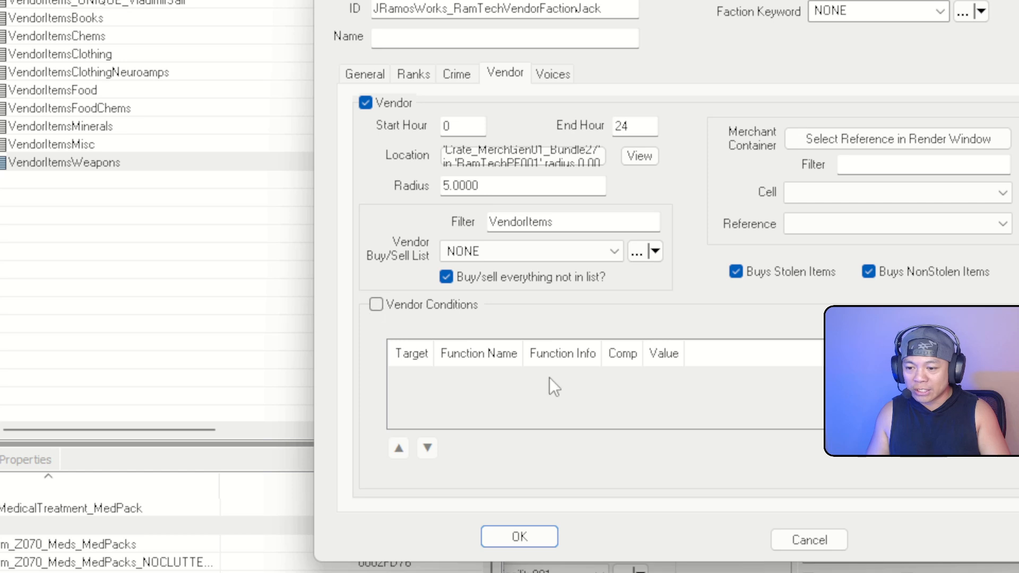
pyautogui.click(393, 307)
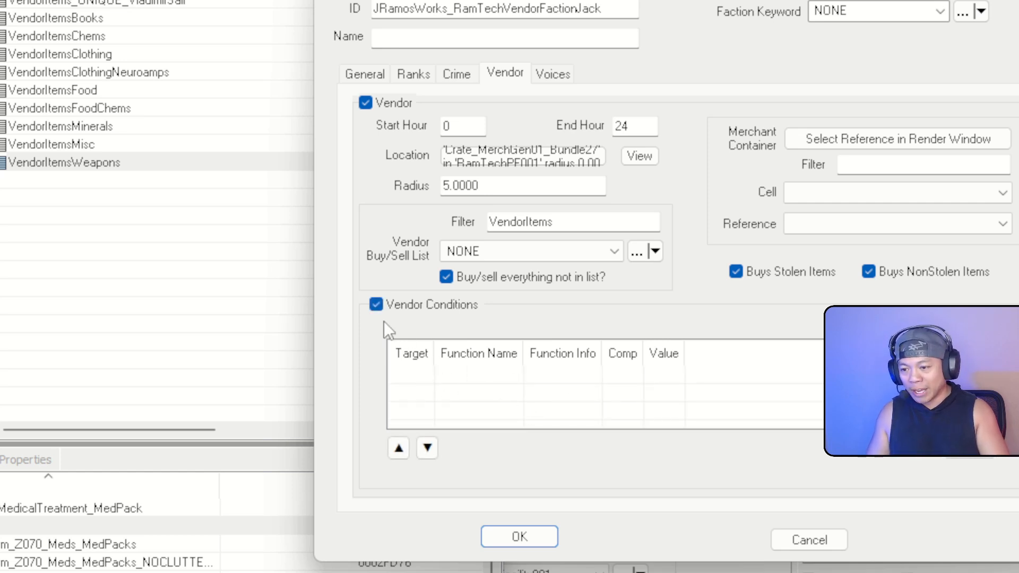
pyautogui.click(381, 304)
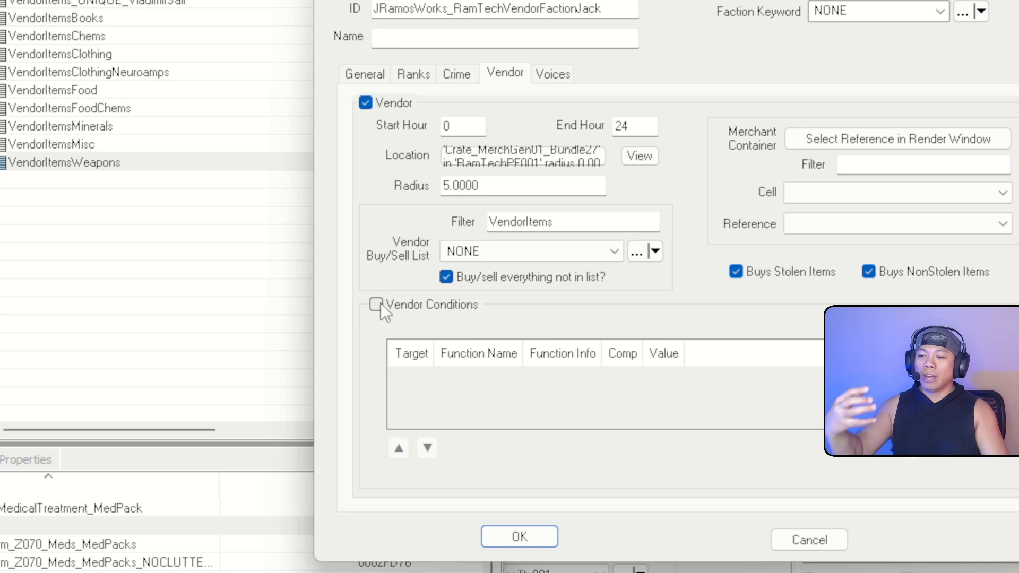
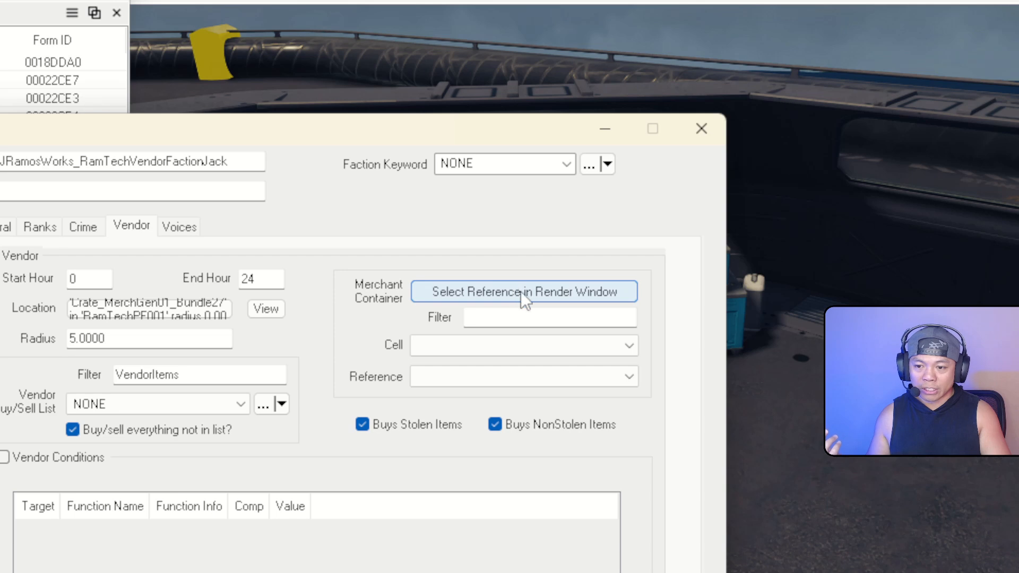
# Pick the green crate in RamTechPF001 as Jack's vendor faction merchant container and close the faction
pyautogui.click(521, 292)
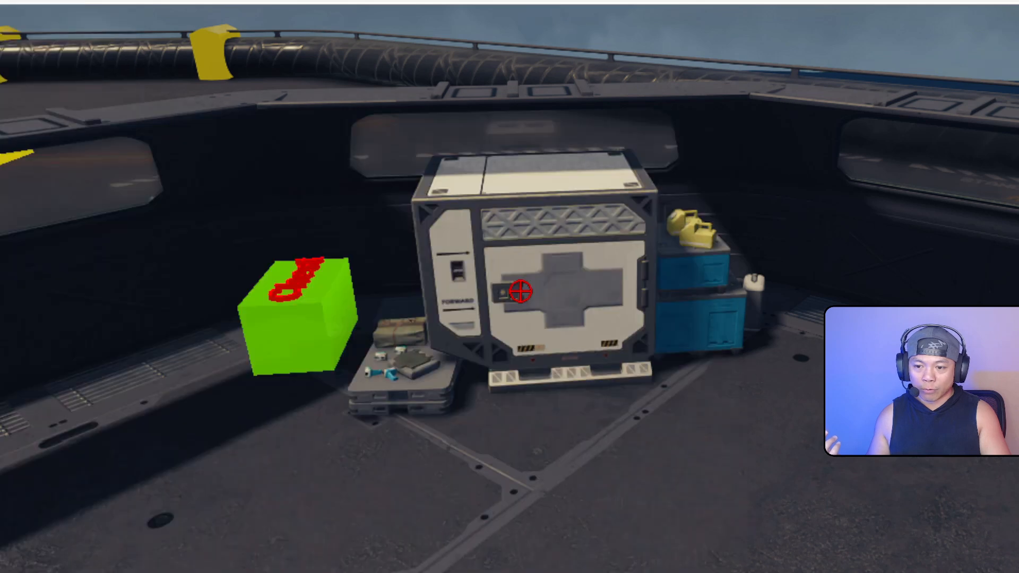
pyautogui.click(313, 324)
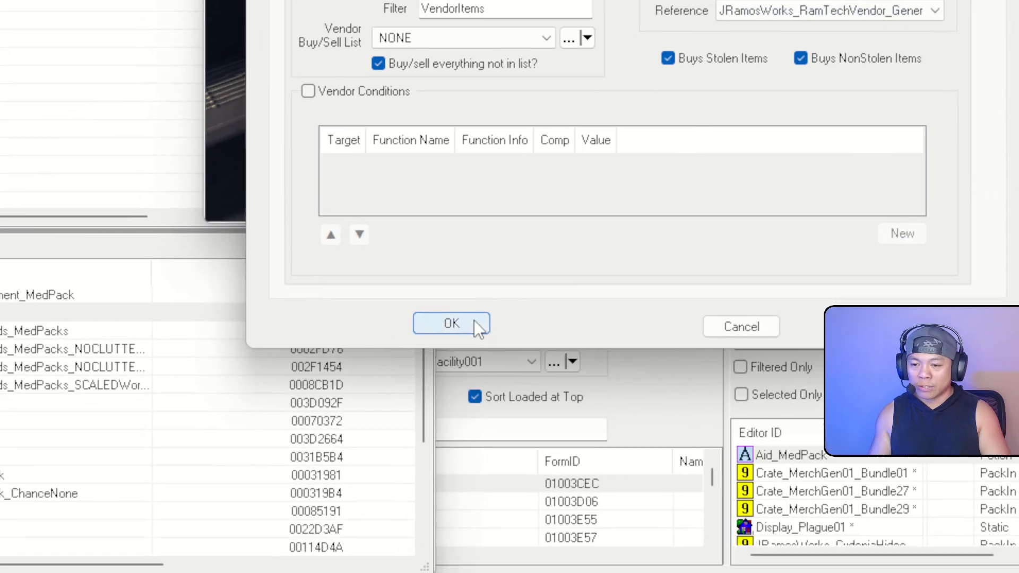
pyautogui.click(393, 399)
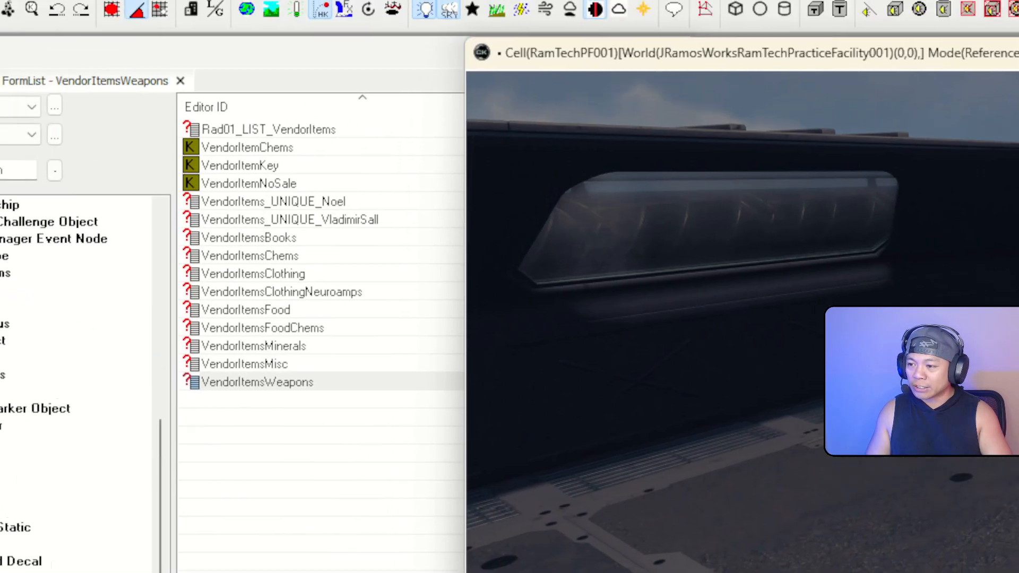
# Filter the Object Window by 'jramosworks*vendor' and browse the vendor containers, ending on WeaponsVendorContainer
pyautogui.doubleClick(9, 170)
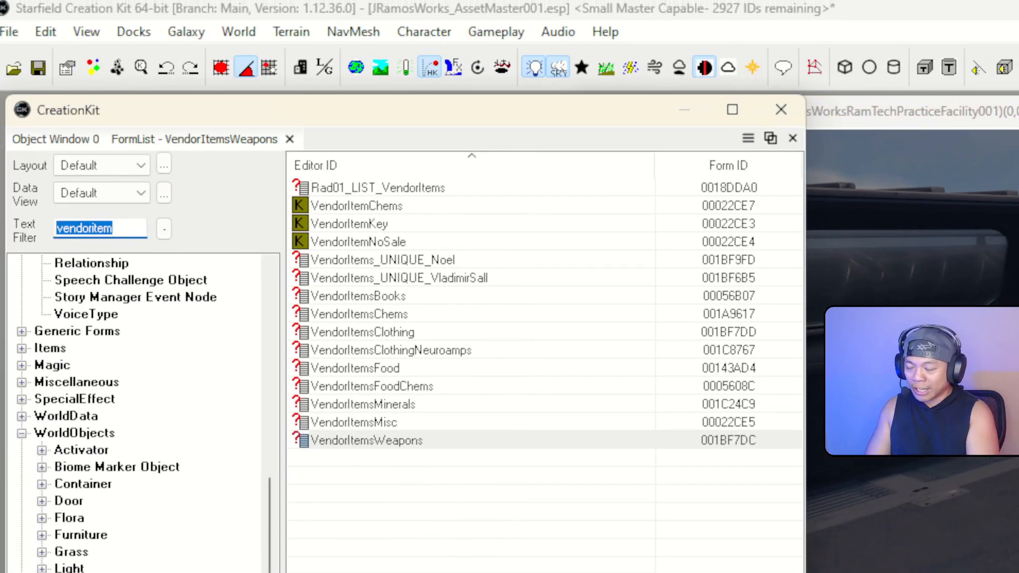
pyautogui.write('jramos')
pyautogui.write('works*vendor')
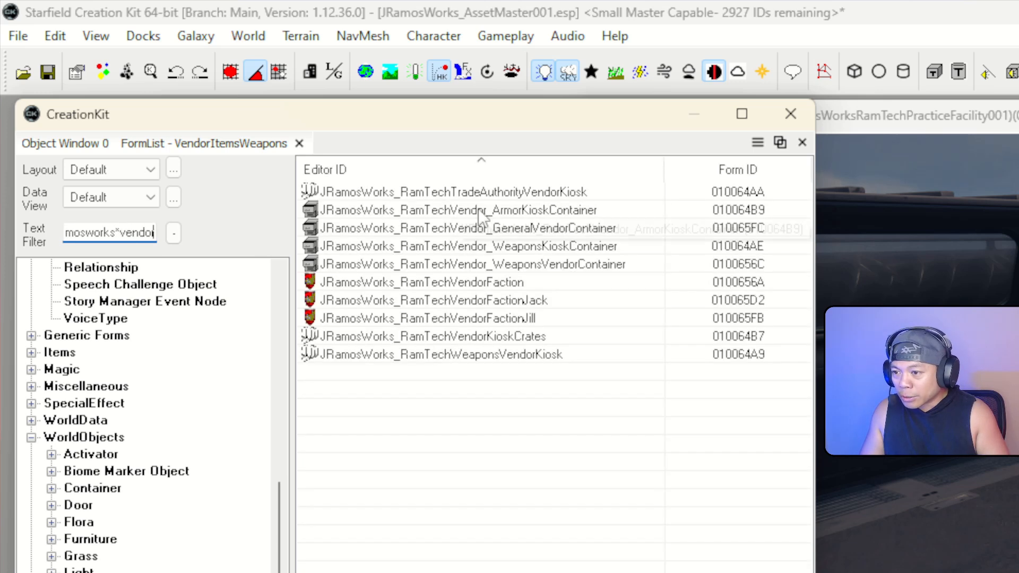
pyautogui.click(463, 217)
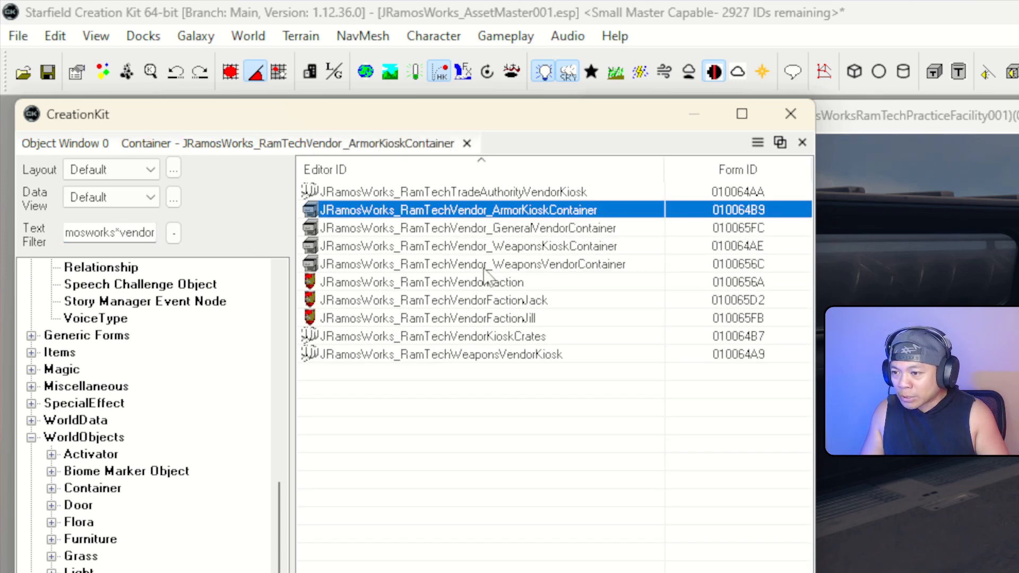
pyautogui.click(550, 264)
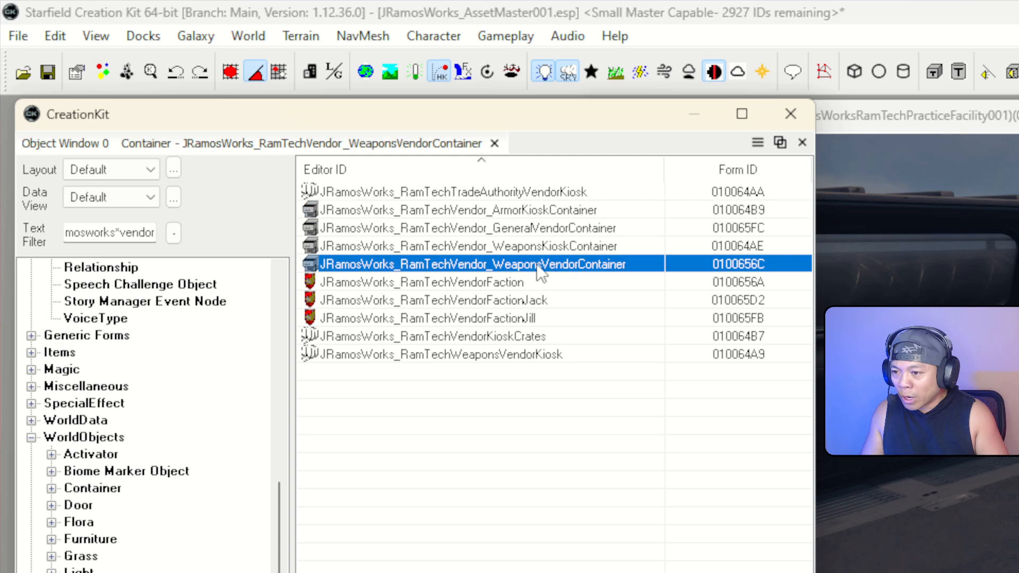
pyautogui.click(519, 229)
pyautogui.click(520, 246)
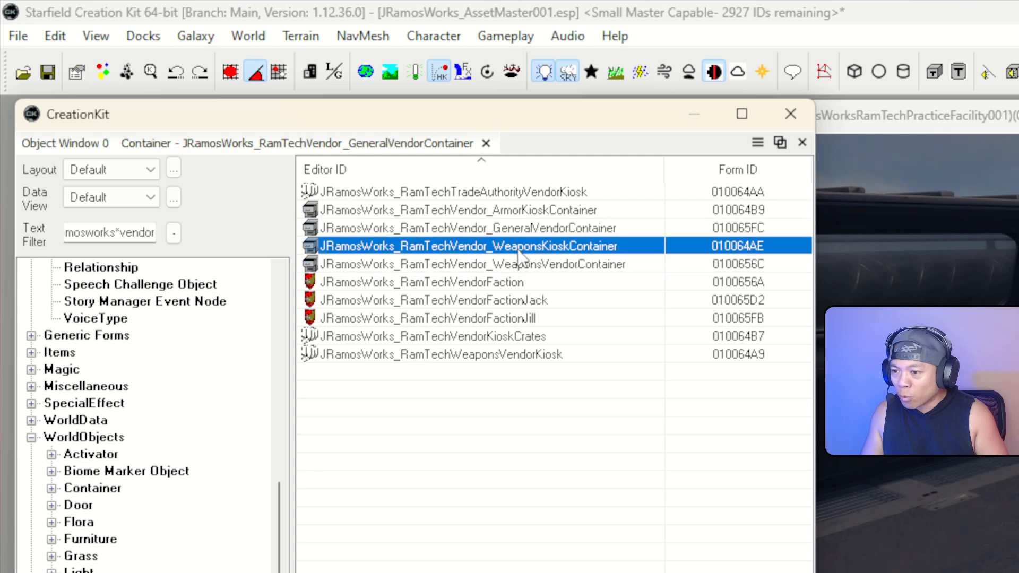
pyautogui.click(524, 264)
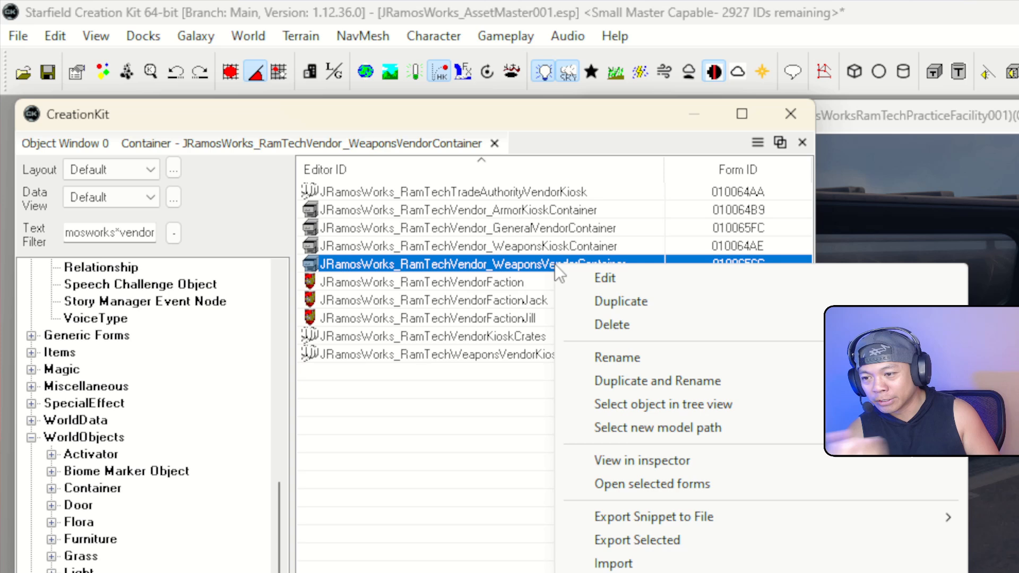
# Rename container 0100656C to JRamosWorks_RamTechVendor_WeaponsJillContainer, keeping it as the same form
pyautogui.click(597, 278)
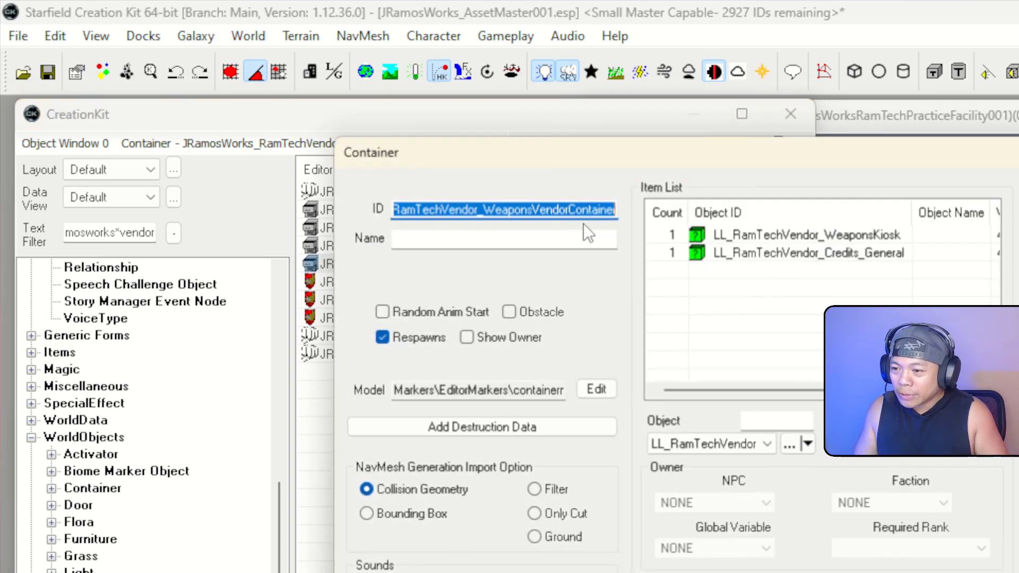
pyautogui.click(561, 207)
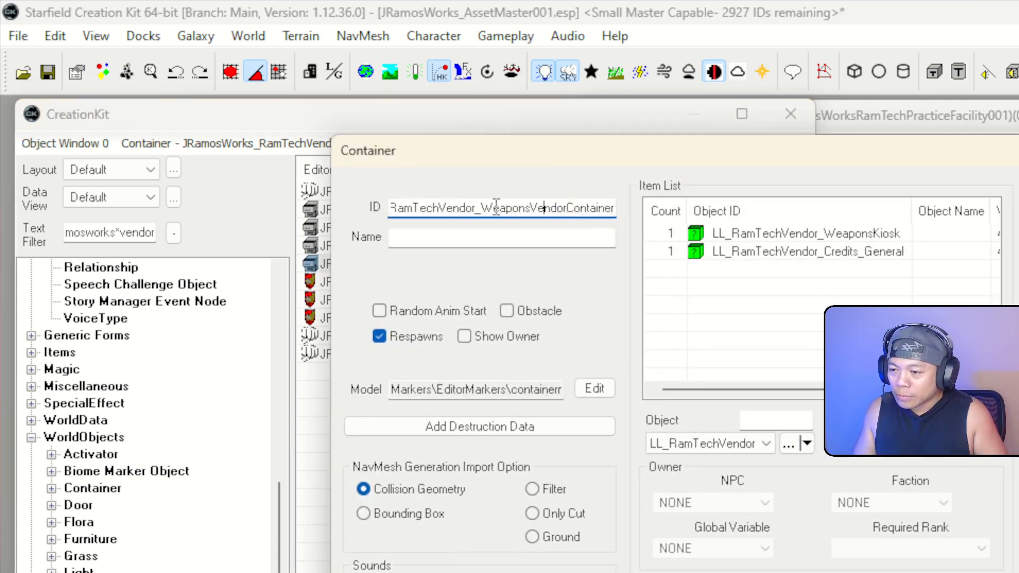
pyautogui.moveTo(496, 207); pyautogui.dragTo(588, 221)
pyautogui.click(567, 209)
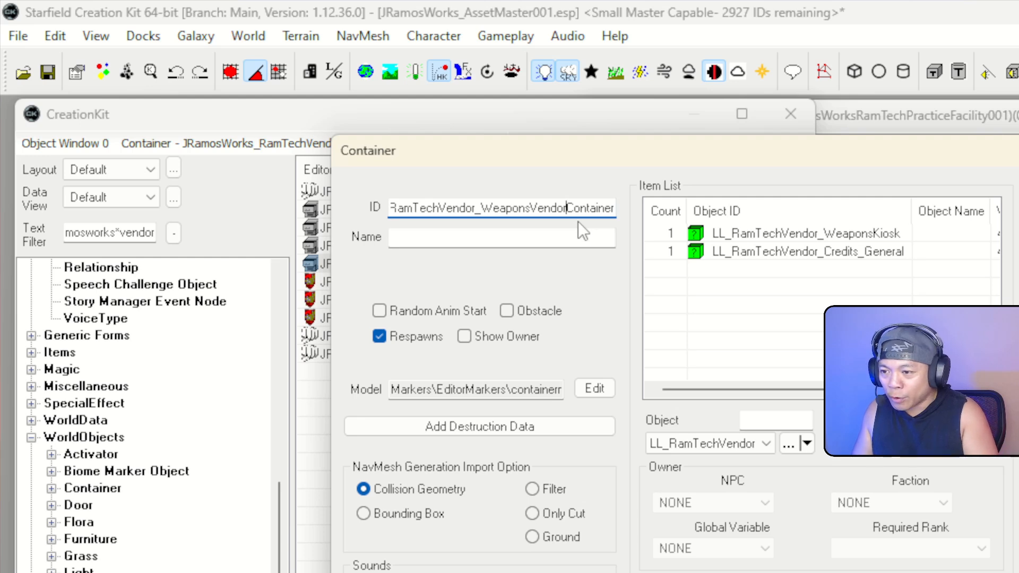
pyautogui.press('BackSpace')
pyautogui.press('BackSpace')
pyautogui.press('BackSpace')
pyautogui.press('BackSpace')
pyautogui.press('BackSpace')
pyautogui.press('BackSpace')
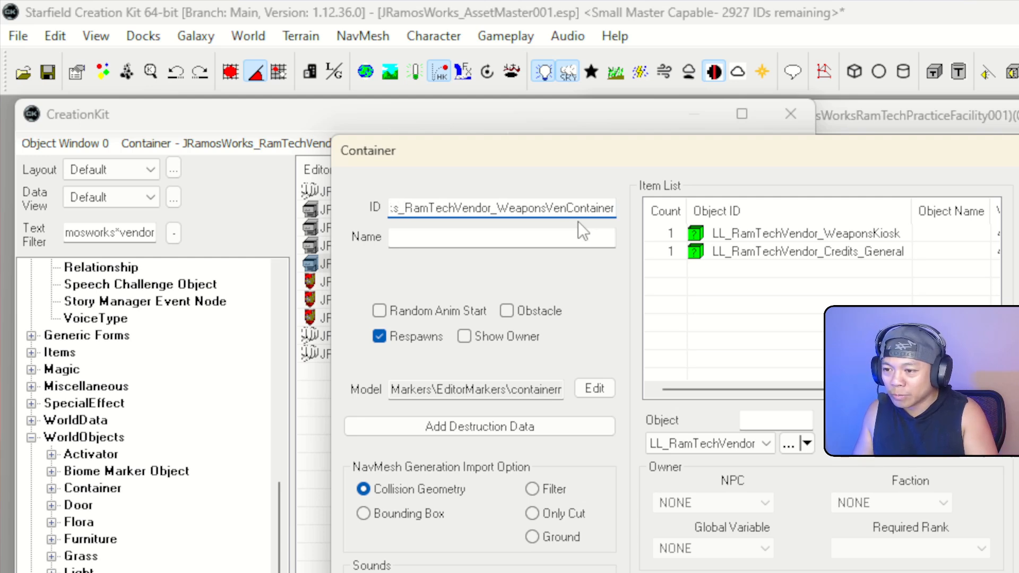
pyautogui.write('Jil')
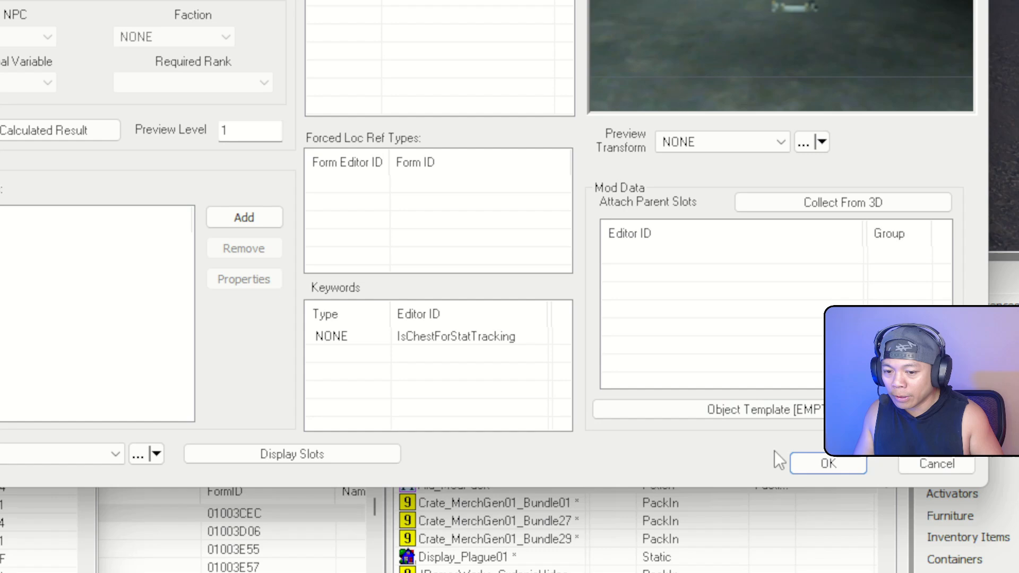
pyautogui.click(828, 465)
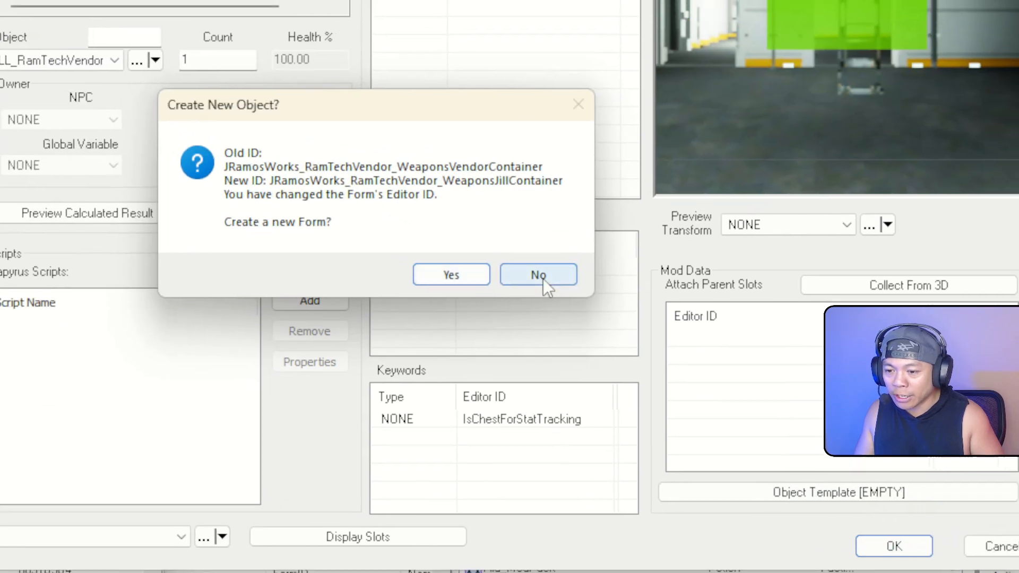
pyautogui.click(411, 186)
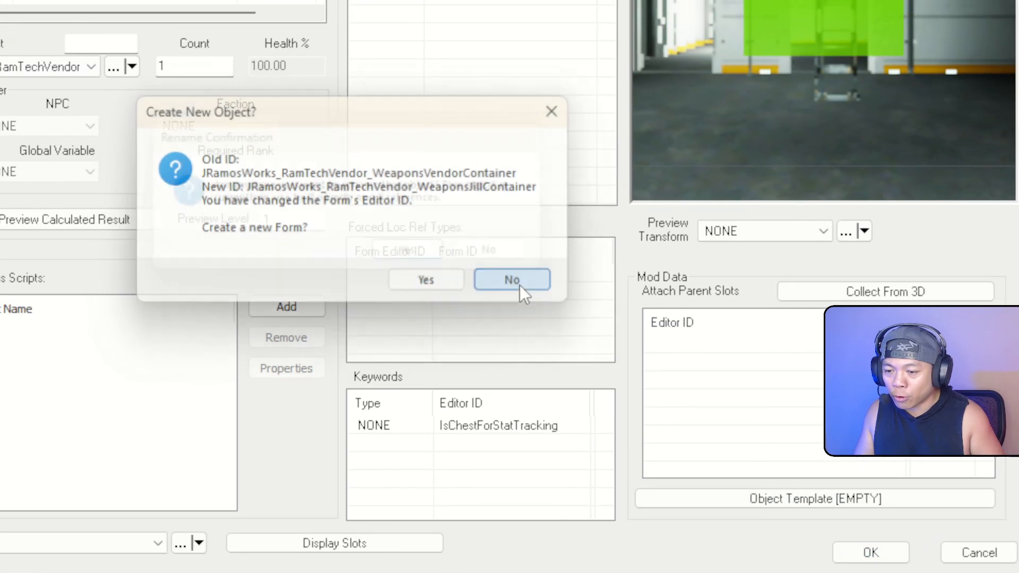
pyautogui.click(416, 260)
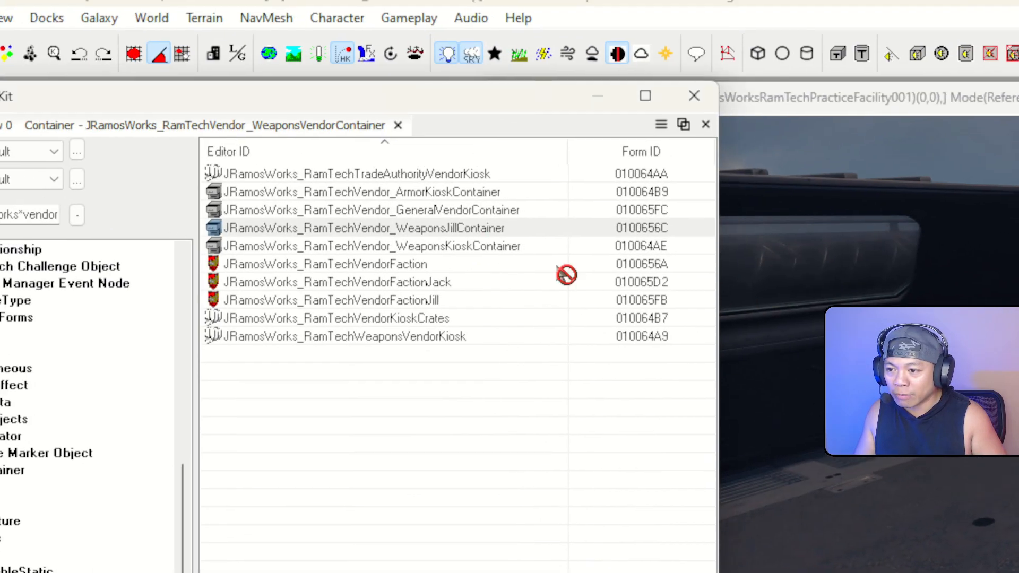
# Place a WeaponsJillContainer crate in the cell and rotate it to face forward
pyautogui.moveTo(566, 275)
pyautogui.mouseDown()
pyautogui.moveTo(692, 362)
pyautogui.moveTo(564, 328)
pyautogui.moveTo(544, 269)
pyautogui.moveTo(523, 286)
pyautogui.moveTo(565, 293)
pyautogui.mouseUp()
pyautogui.moveTo(574, 318)
pyautogui.mouseDown(button='right')
pyautogui.moveTo(589, 314)
pyautogui.moveTo(564, 312)
pyautogui.mouseUp(button='right')
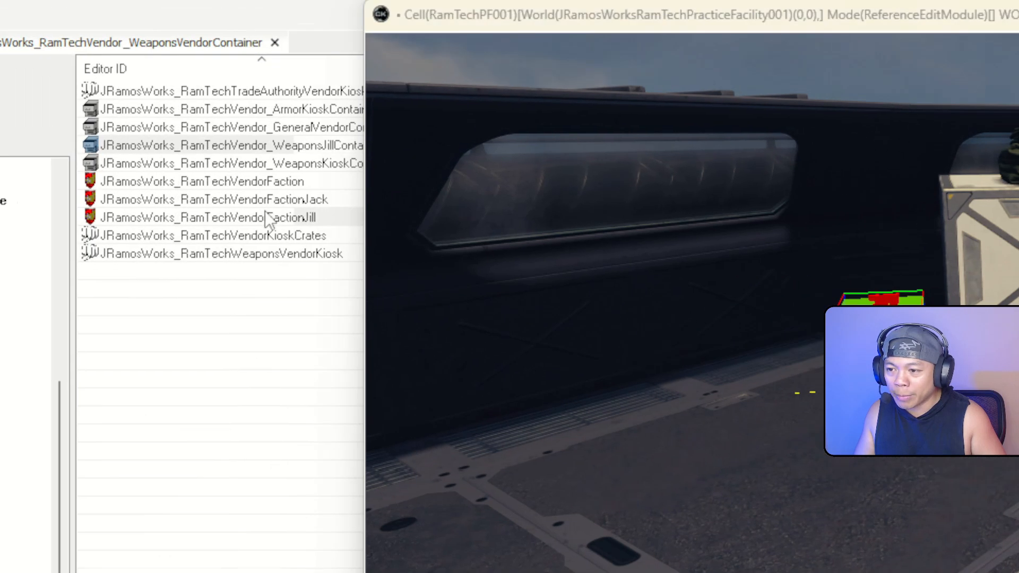
pyautogui.click(265, 214)
# Rename GeneralVendorContainer 010065FC to JRamosWorks_RamTechVendor_GeneralJackContainer, keeping the same form
pyautogui.click(509, 256)
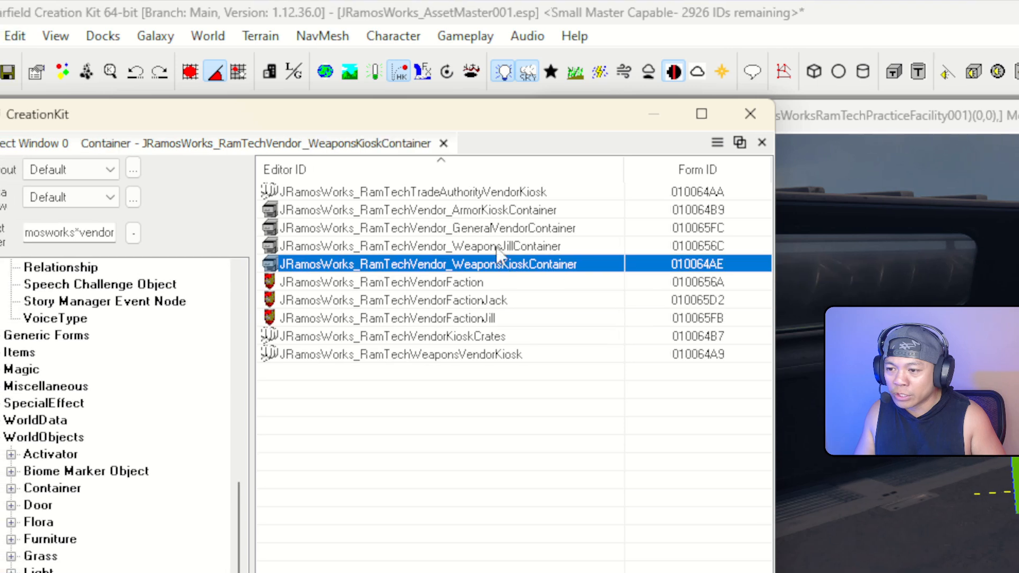
pyautogui.click(459, 222)
pyautogui.doubleClick(506, 228)
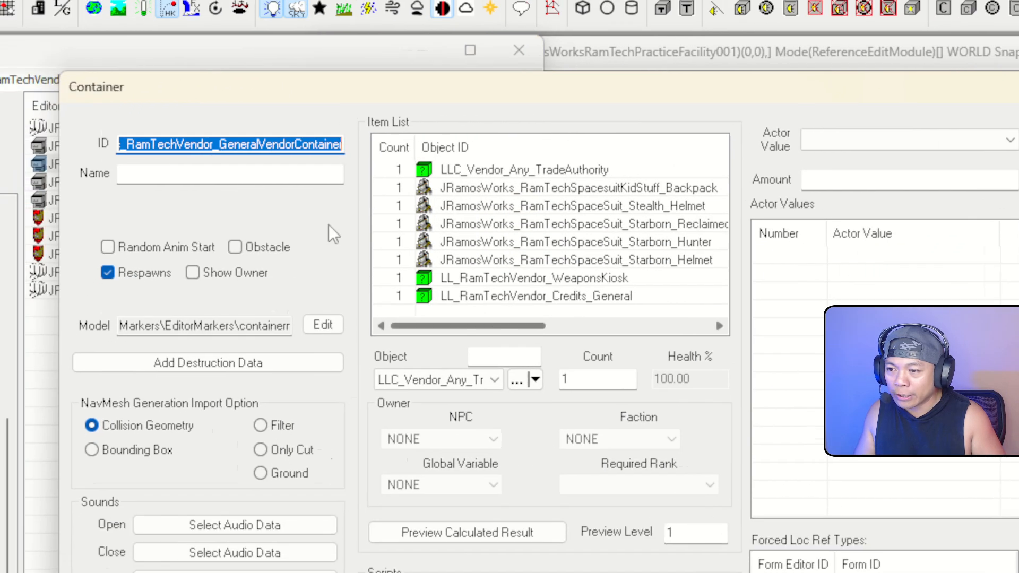
pyautogui.click(257, 206)
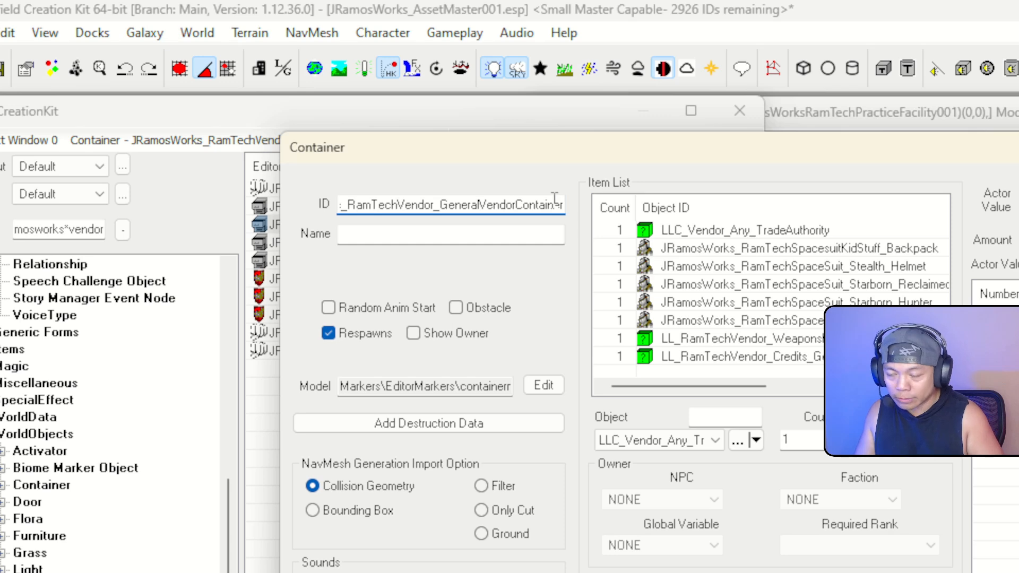
pyautogui.press('BackSpace')
pyautogui.press('BackSpace')
pyautogui.press('BackSpace')
pyautogui.press('BackSpace')
pyautogui.press('BackSpace')
pyautogui.press('BackSpace')
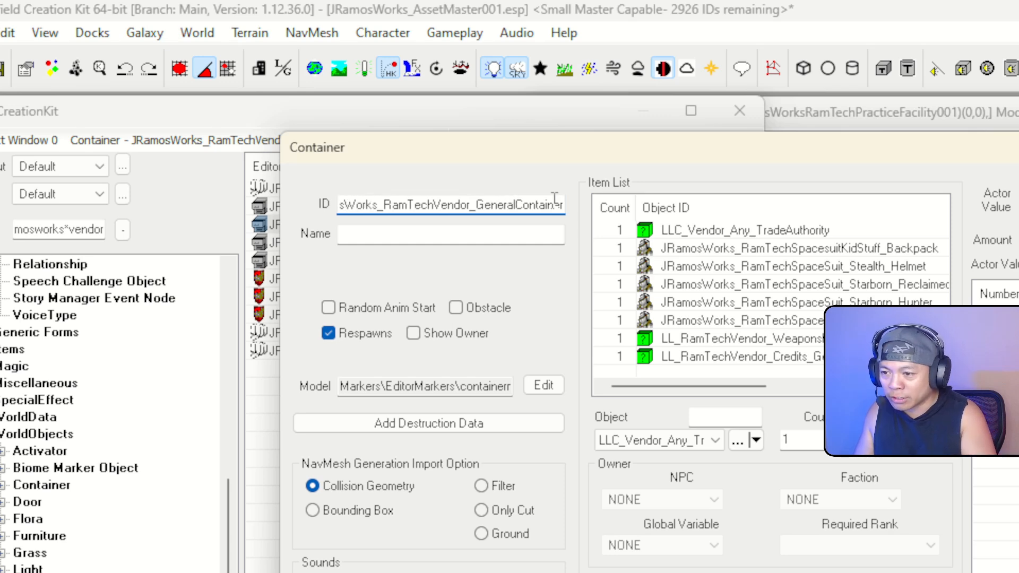
pyautogui.write('Jack')
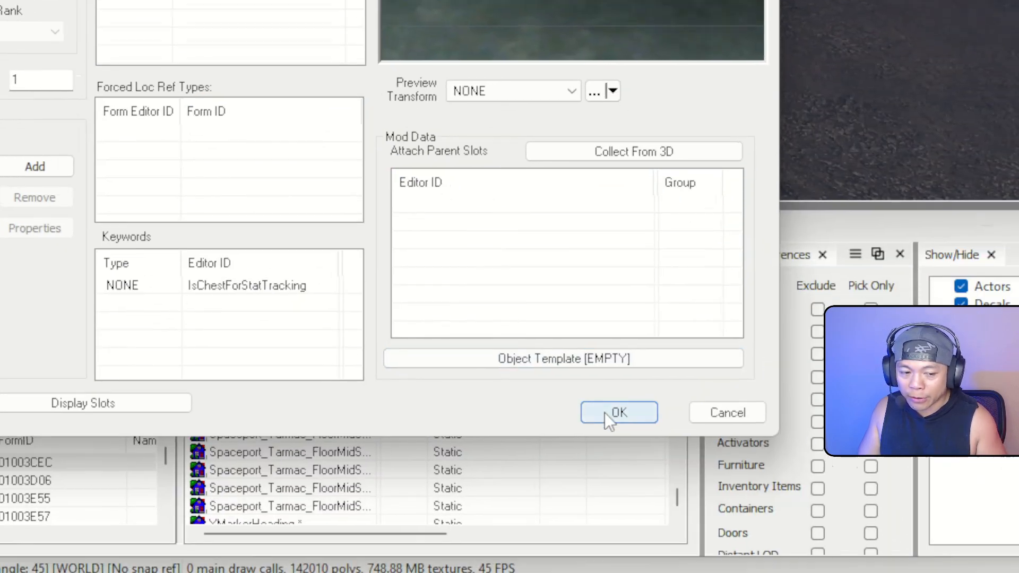
pyautogui.click(830, 550)
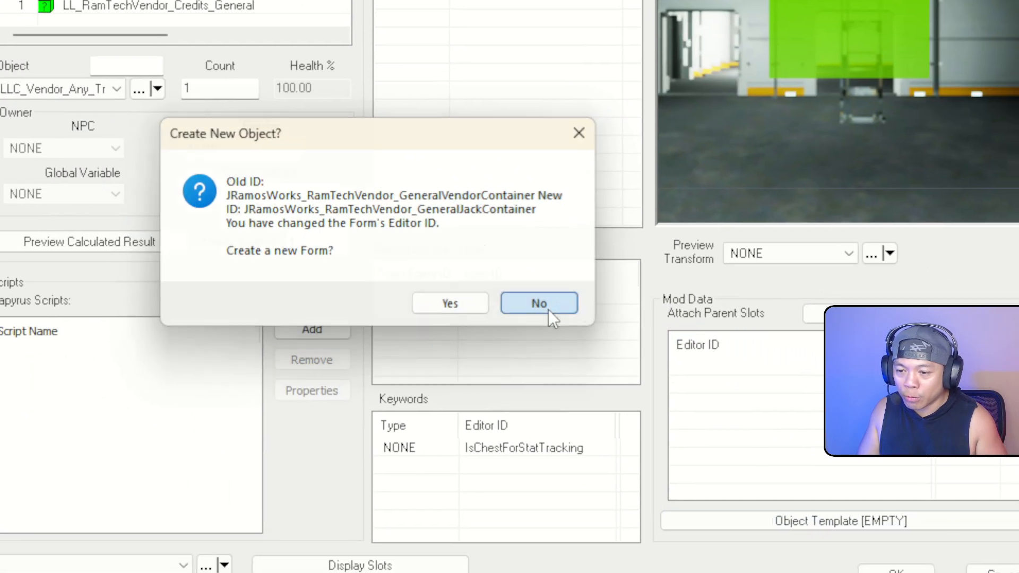
pyautogui.click(224, 111)
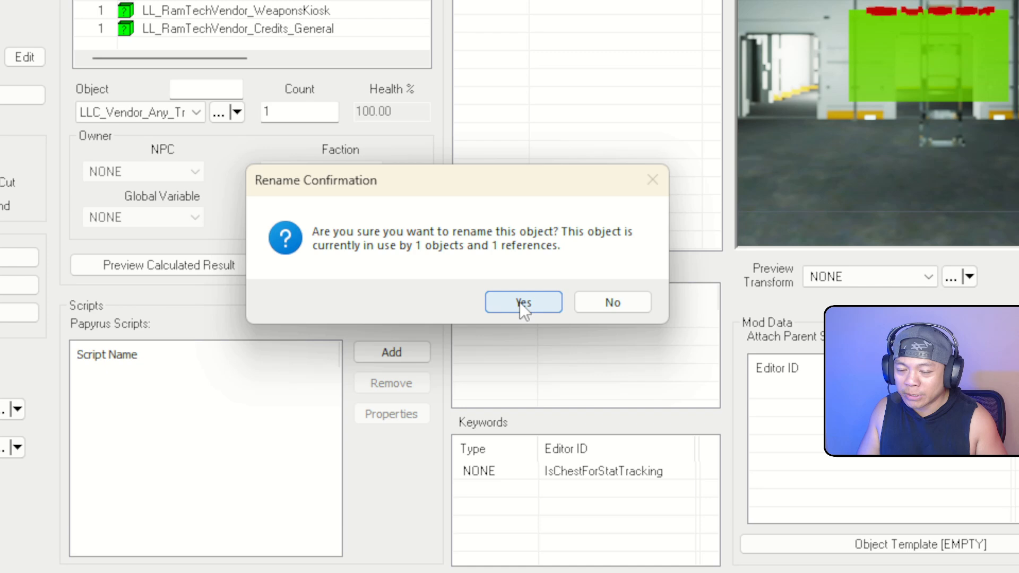
pyautogui.click(520, 302)
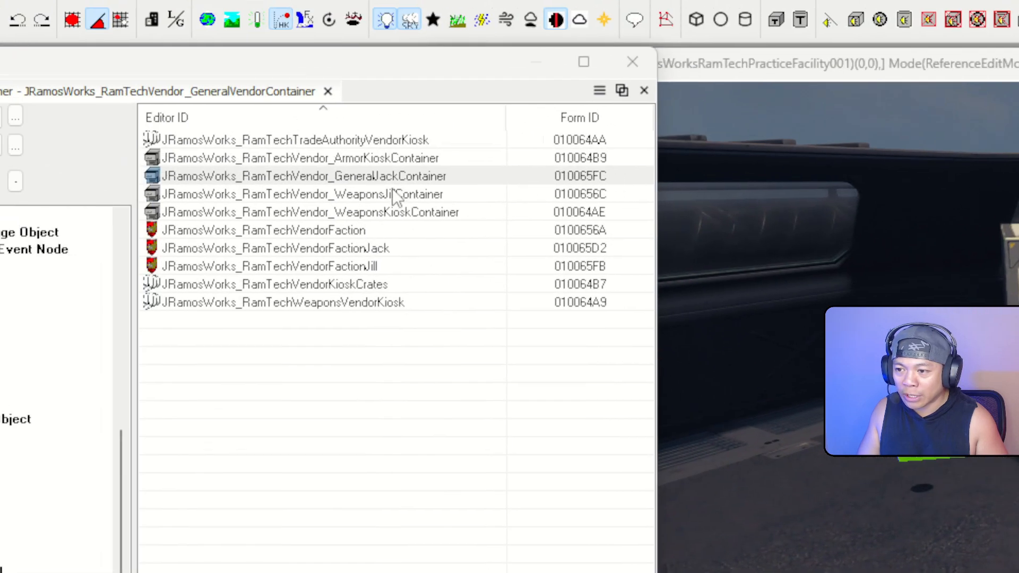
pyautogui.click(175, 107)
pyautogui.click(184, 87)
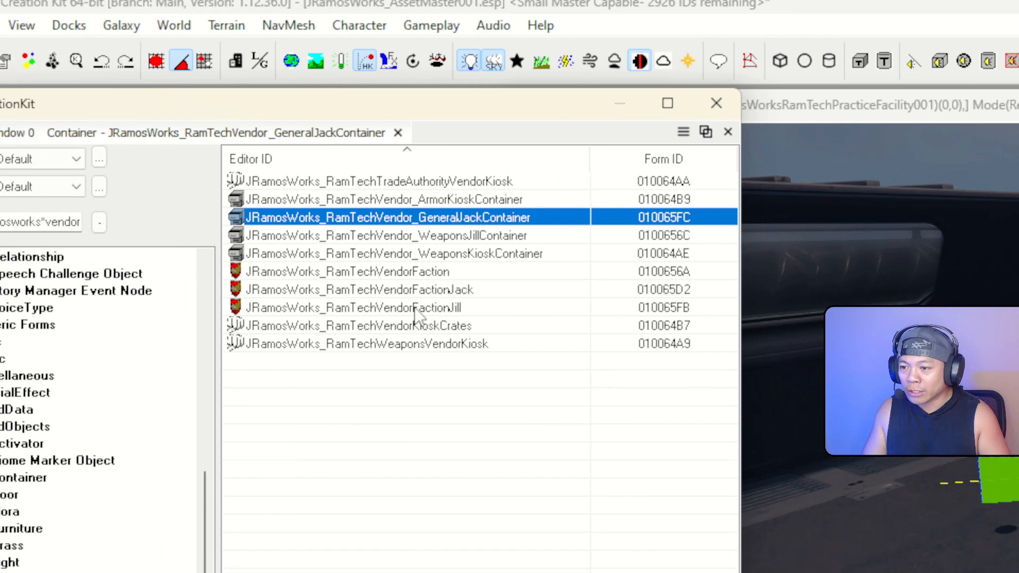
# Make RamTechVendorFactionJill a vendor open 0–24, located near the Crate_MerchGen01_Bundle29 reference
pyautogui.click(360, 317)
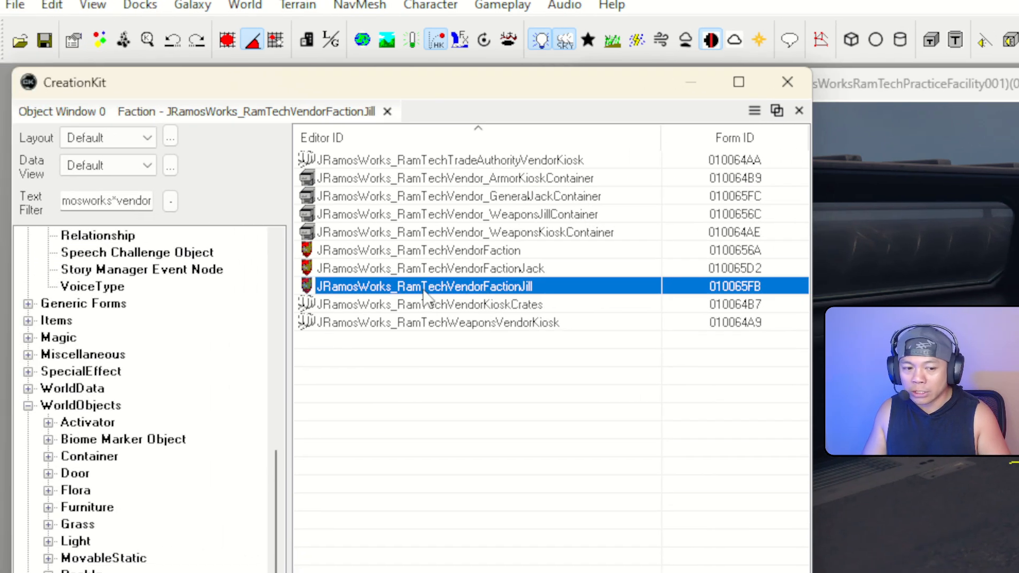
pyautogui.doubleClick(422, 287)
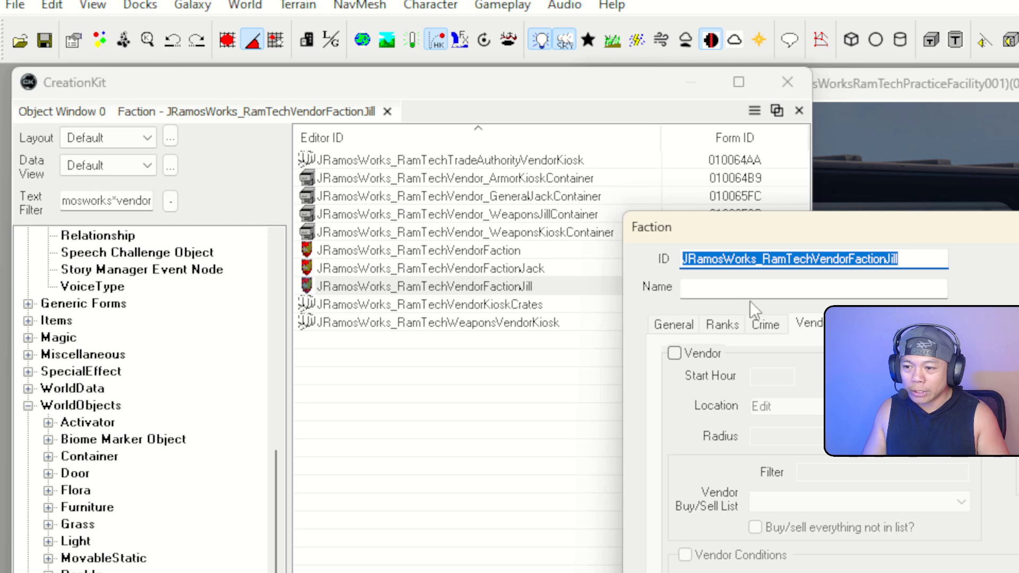
pyautogui.click(680, 325)
pyautogui.click(723, 324)
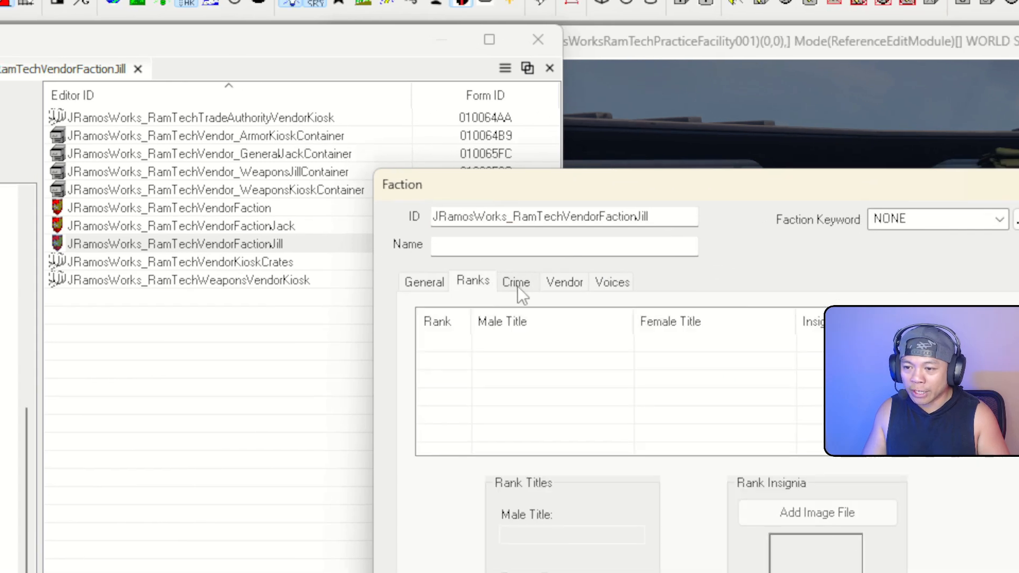
pyautogui.click(518, 286)
pyautogui.click(560, 284)
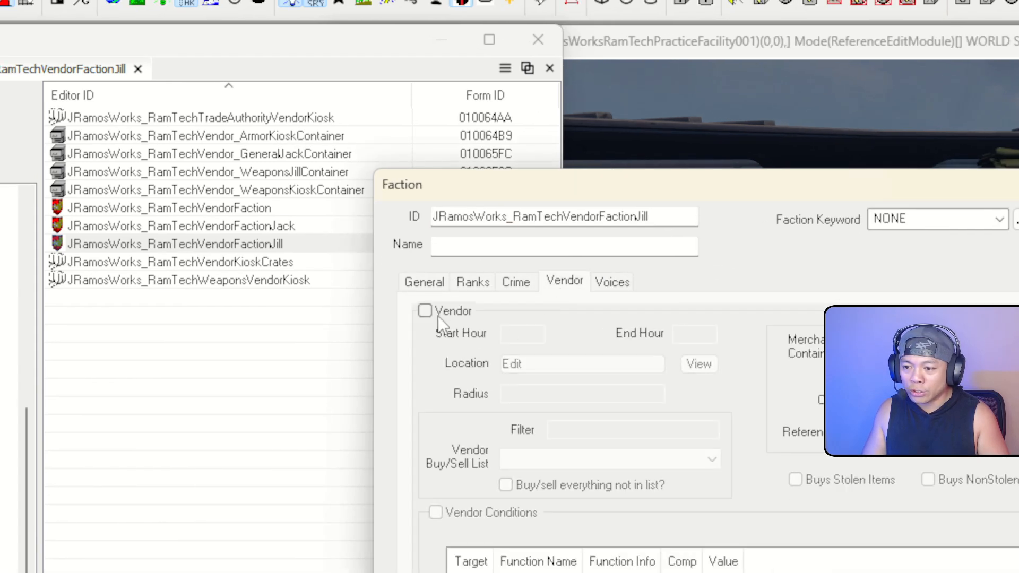
pyautogui.click(426, 311)
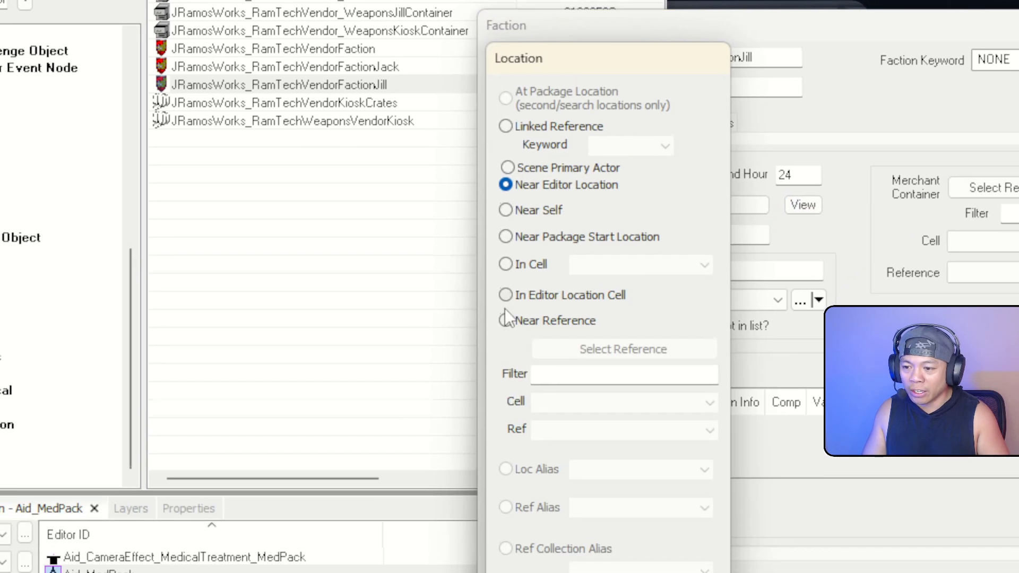
pyautogui.click(505, 321)
pyautogui.click(624, 350)
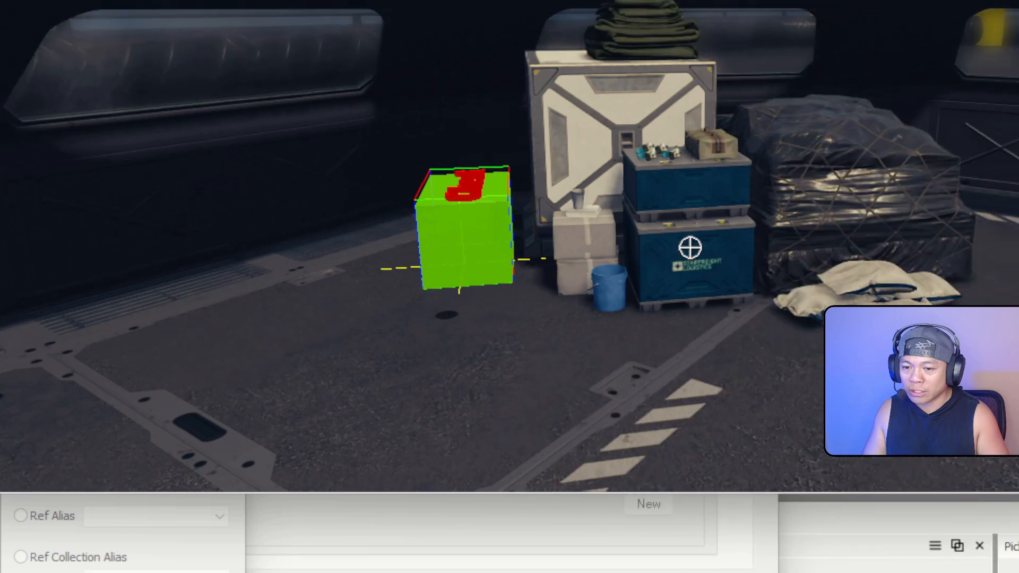
pyautogui.doubleClick(690, 247)
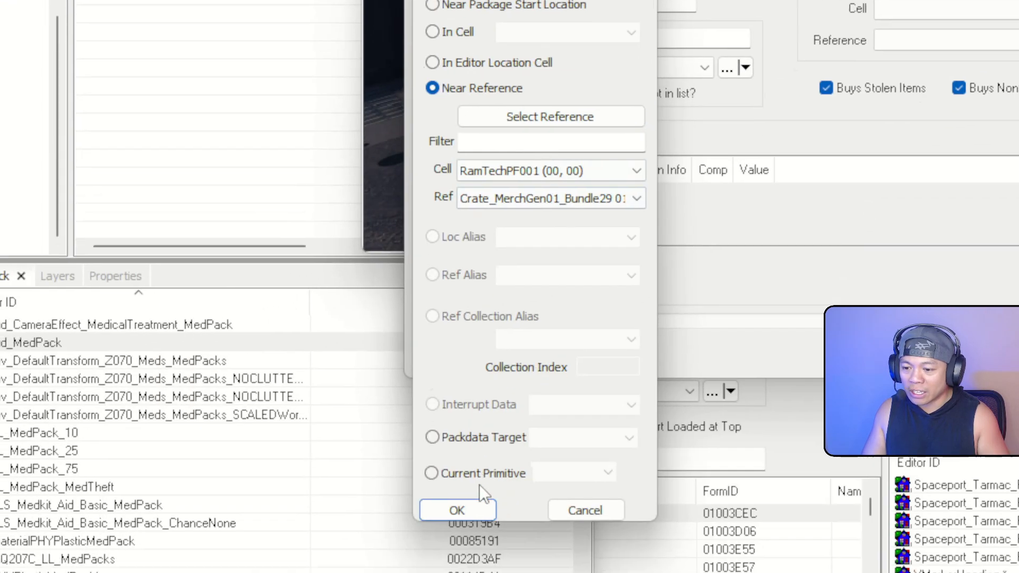
pyautogui.click(461, 510)
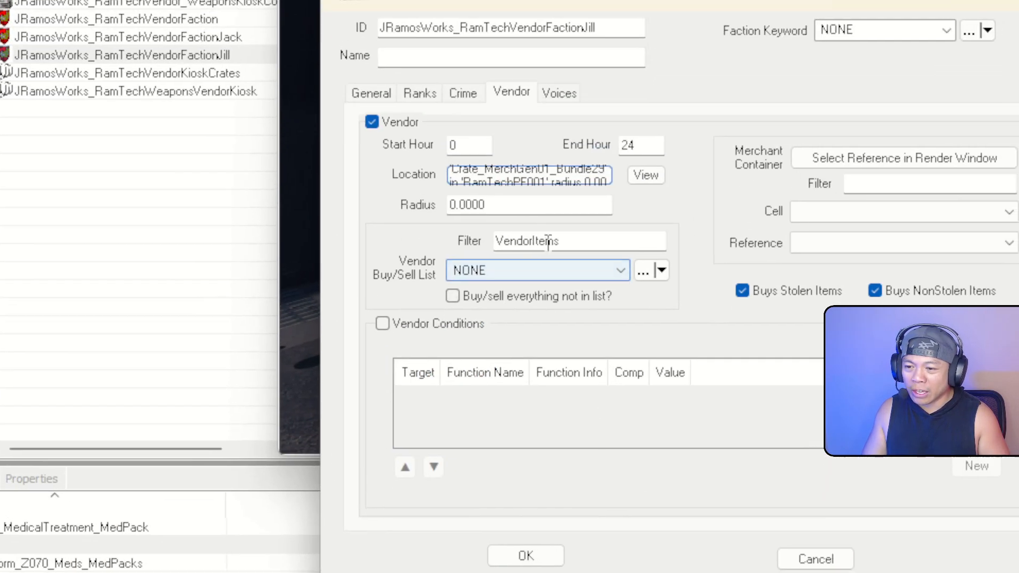
# Set Jill's vendor radius to 5 and its buy/sell list to VendorItemsWeapons
pyautogui.doubleClick(547, 205)
pyautogui.write('5')
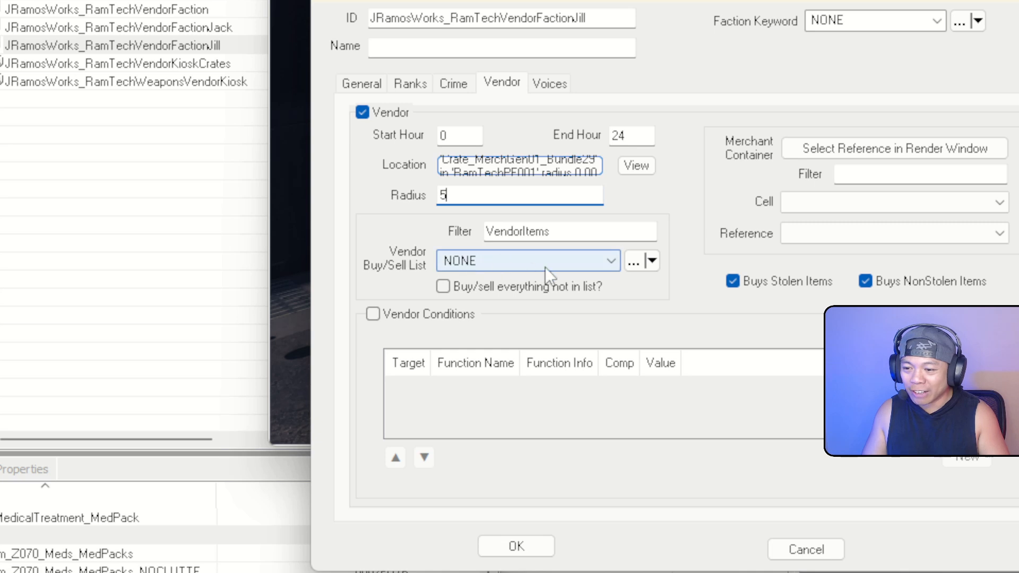
pyautogui.click(605, 261)
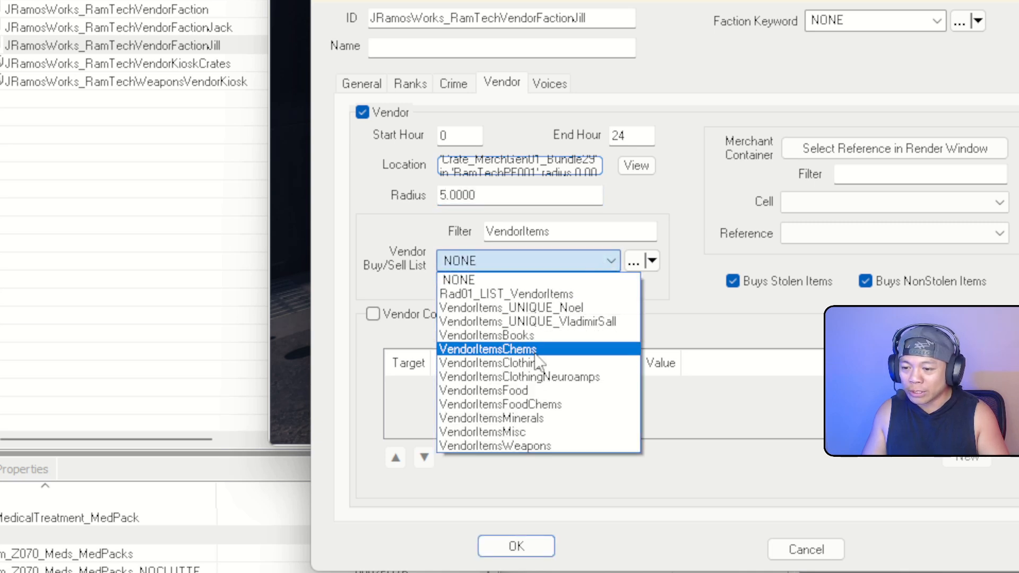
pyautogui.click(547, 446)
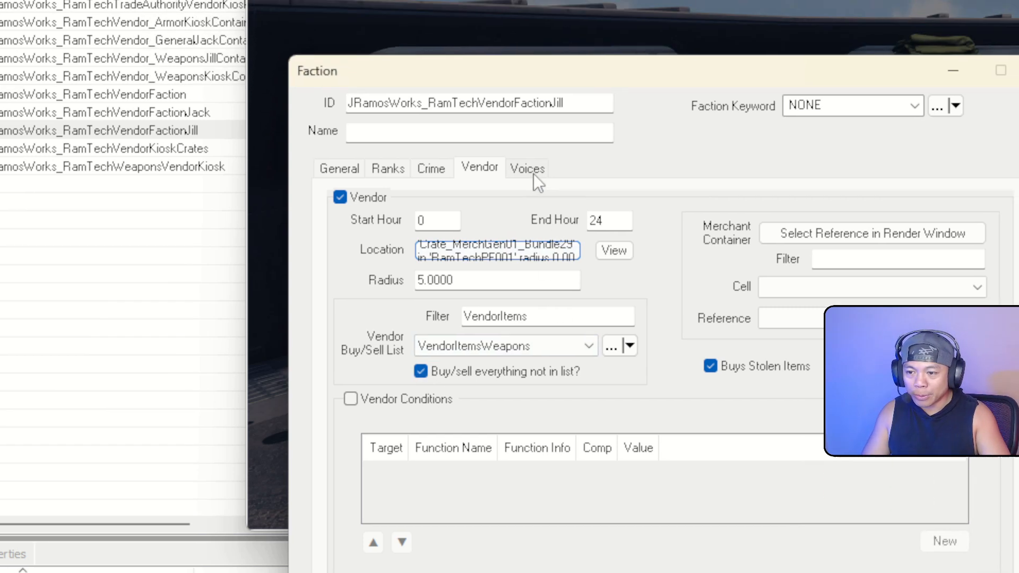
# Review the faction's tabs, then save and close Jill's vendor faction
pyautogui.click(555, 89)
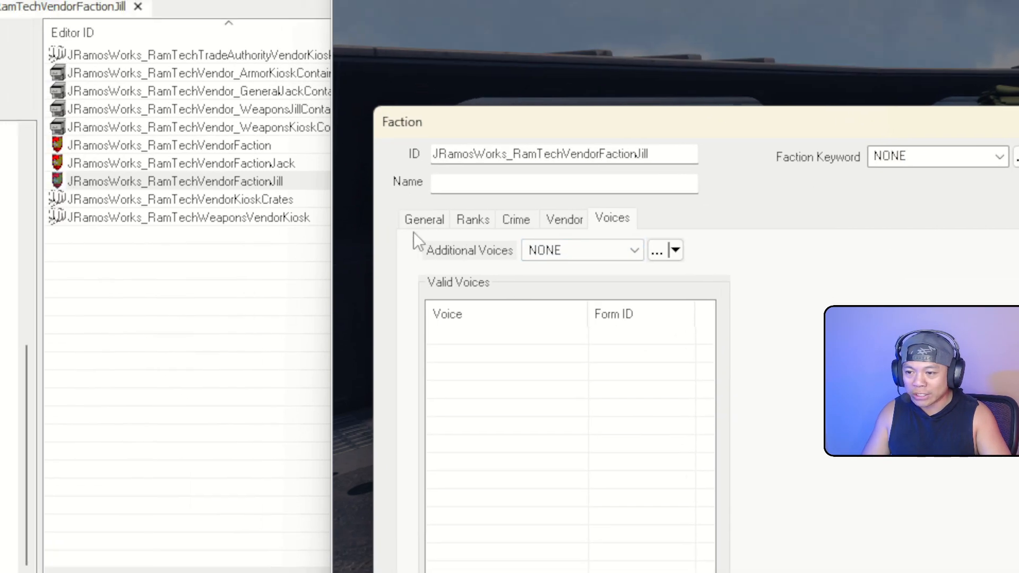
pyautogui.click(424, 219)
pyautogui.click(473, 219)
pyautogui.click(516, 219)
pyautogui.click(564, 219)
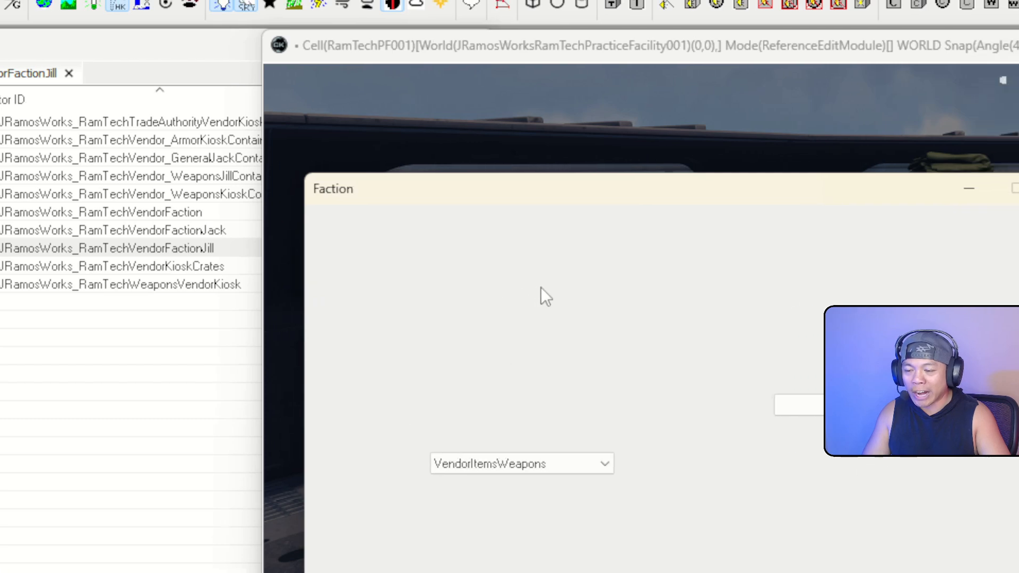
pyautogui.click(541, 287)
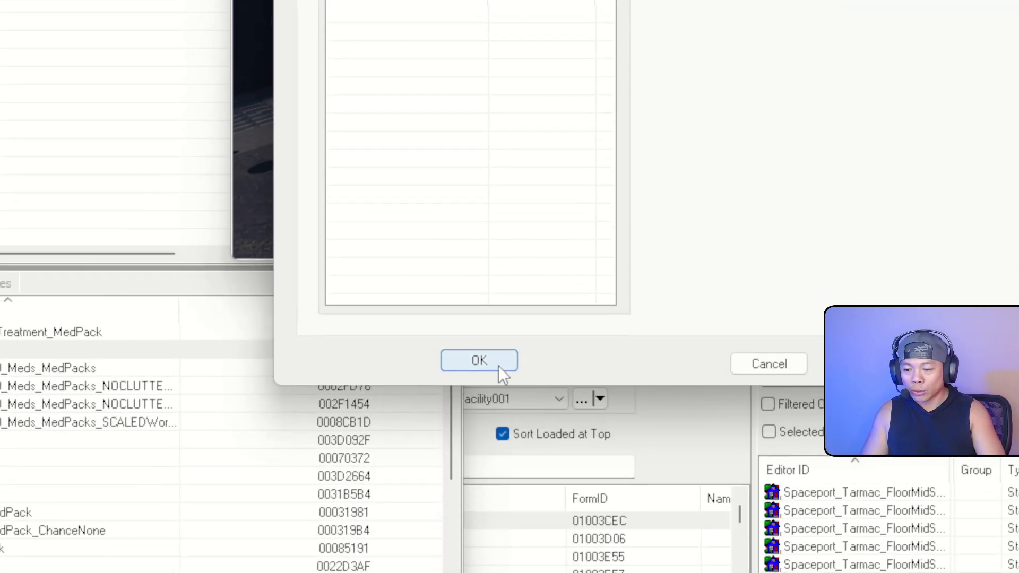
pyautogui.click(478, 364)
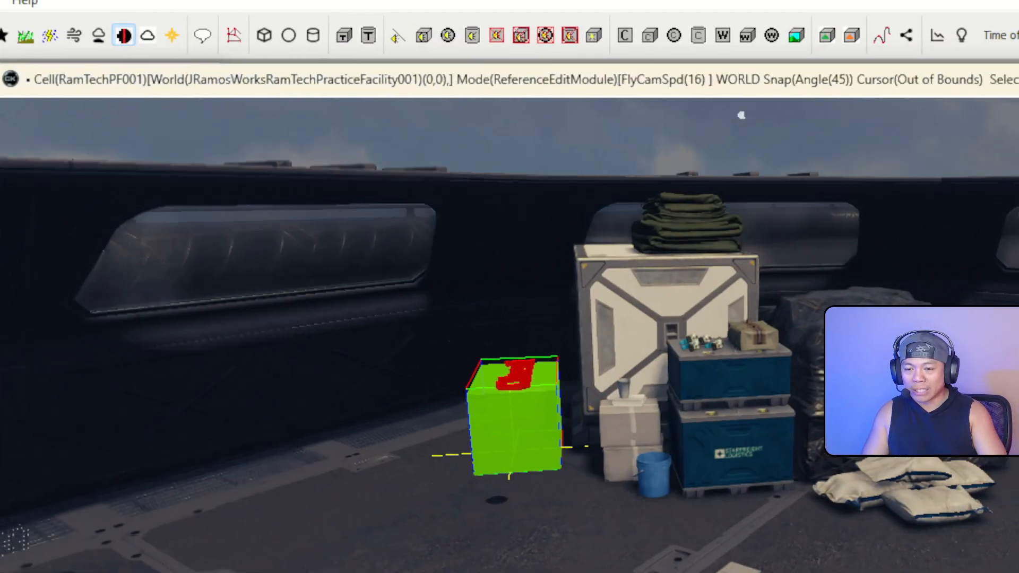
pyautogui.moveTo(584, 160); pyautogui.dragTo(384, 160, button='right')
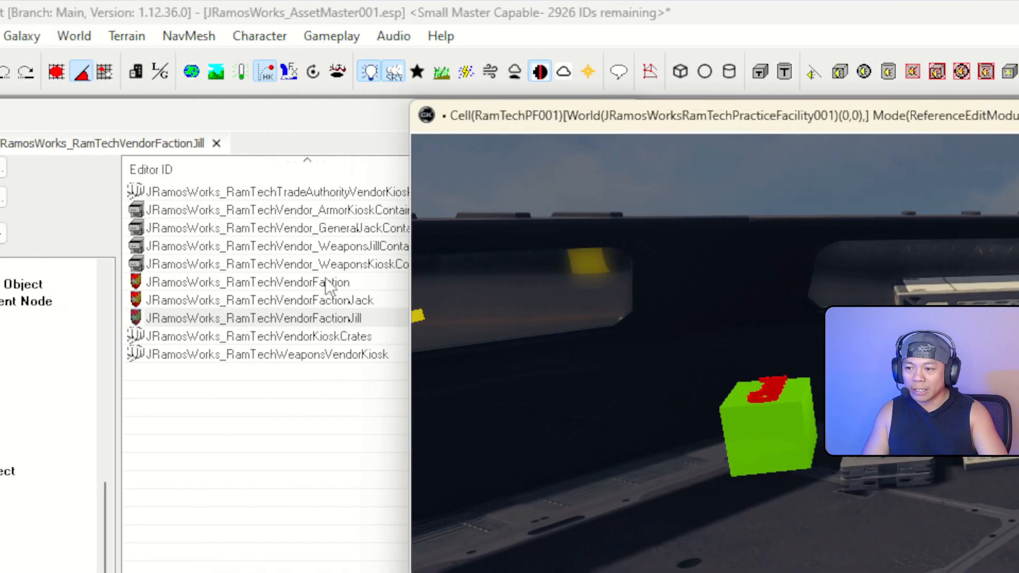
pyautogui.click(85, 300)
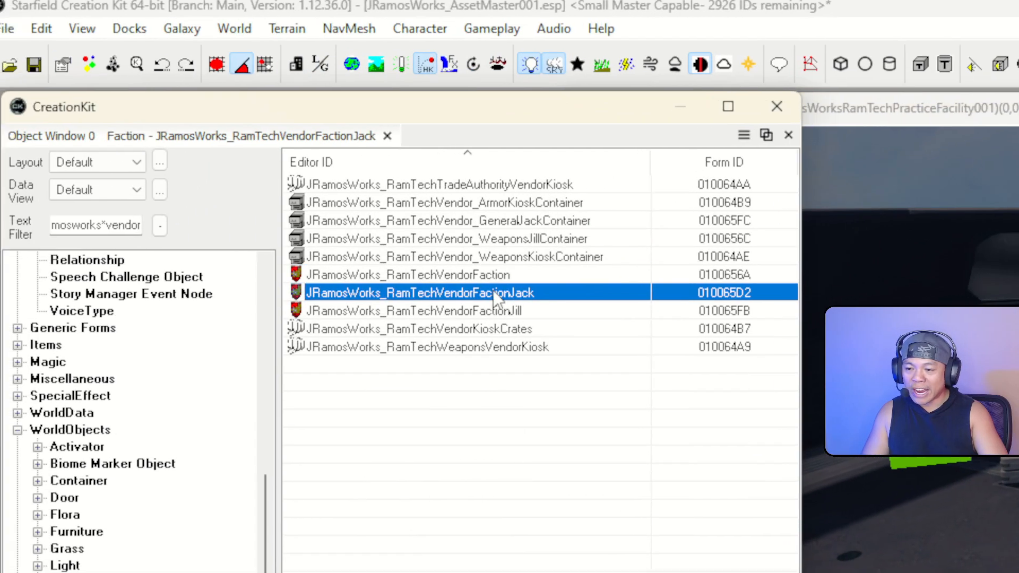
pyautogui.doubleClick(495, 293)
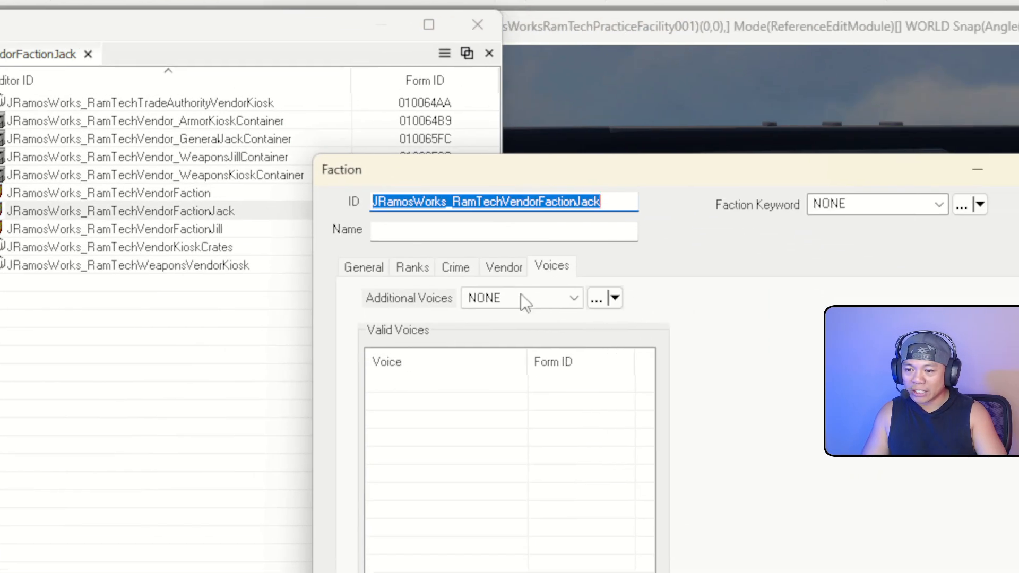
pyautogui.click(698, 330)
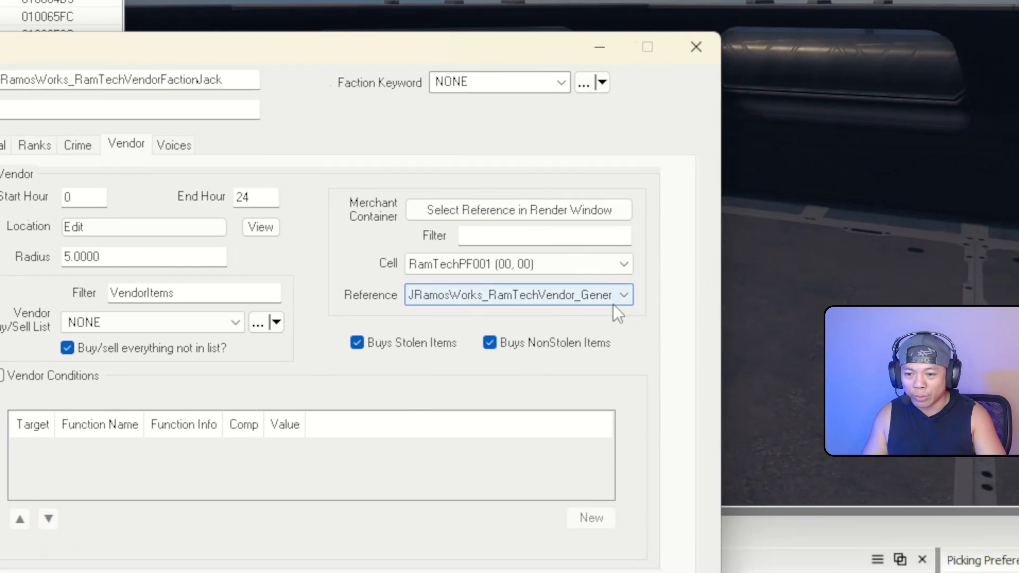
pyautogui.click(1001, 418)
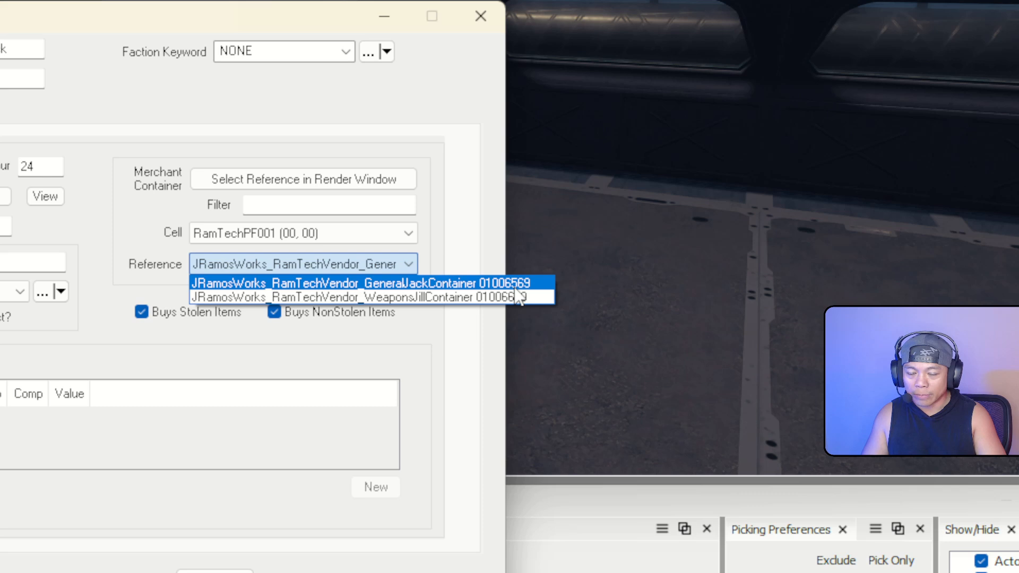
pyautogui.click(515, 287)
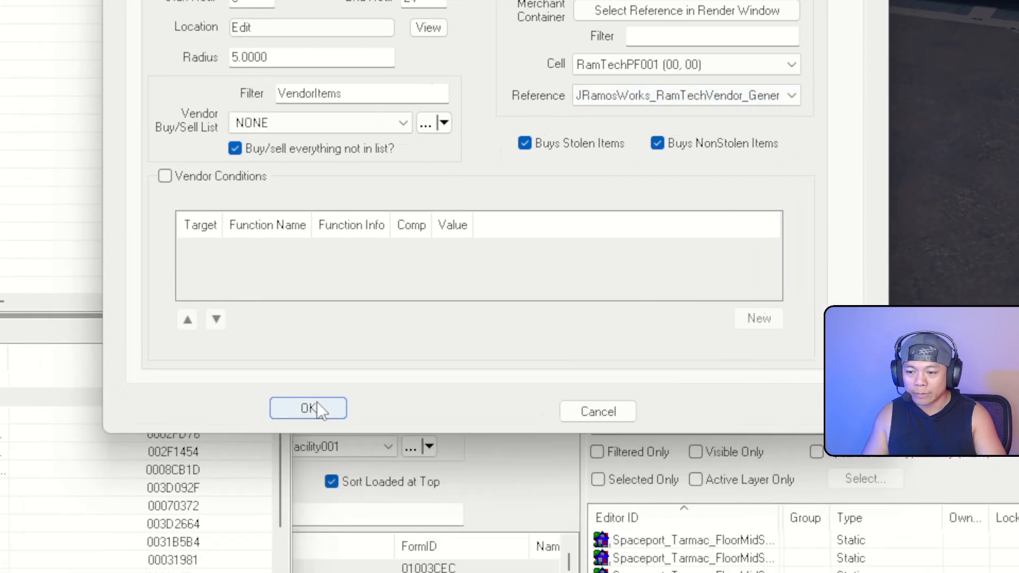
pyautogui.click(318, 408)
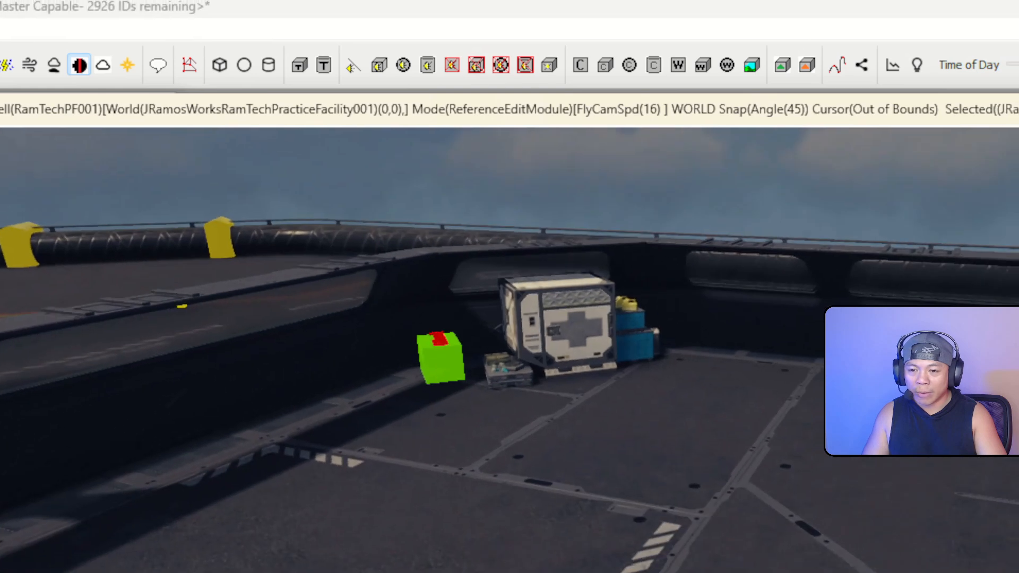
pyautogui.moveTo(839, 297); pyautogui.dragTo(1014, 248, button='right')
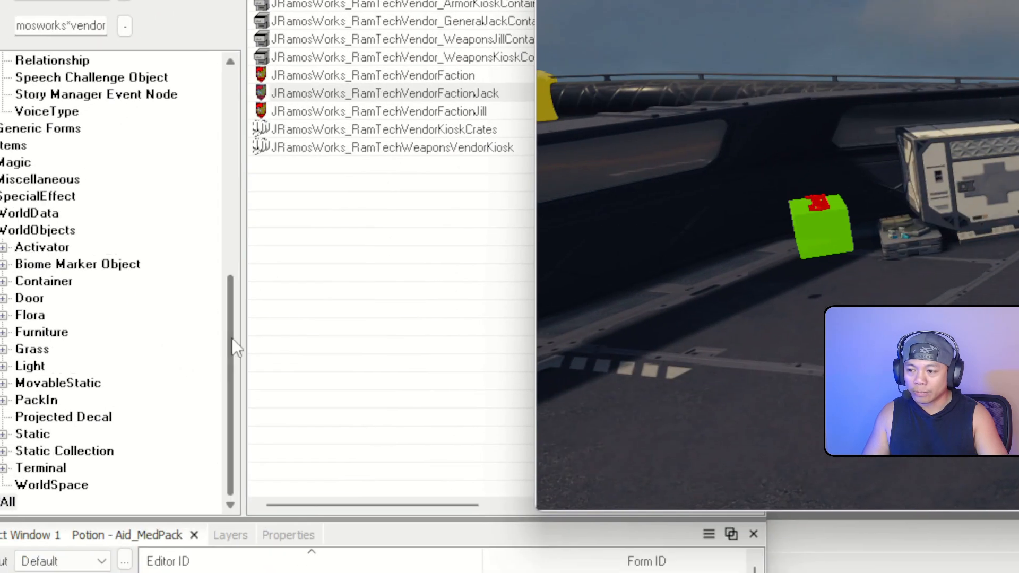
pyautogui.moveTo(232, 338); pyautogui.dragTo(228, 124)
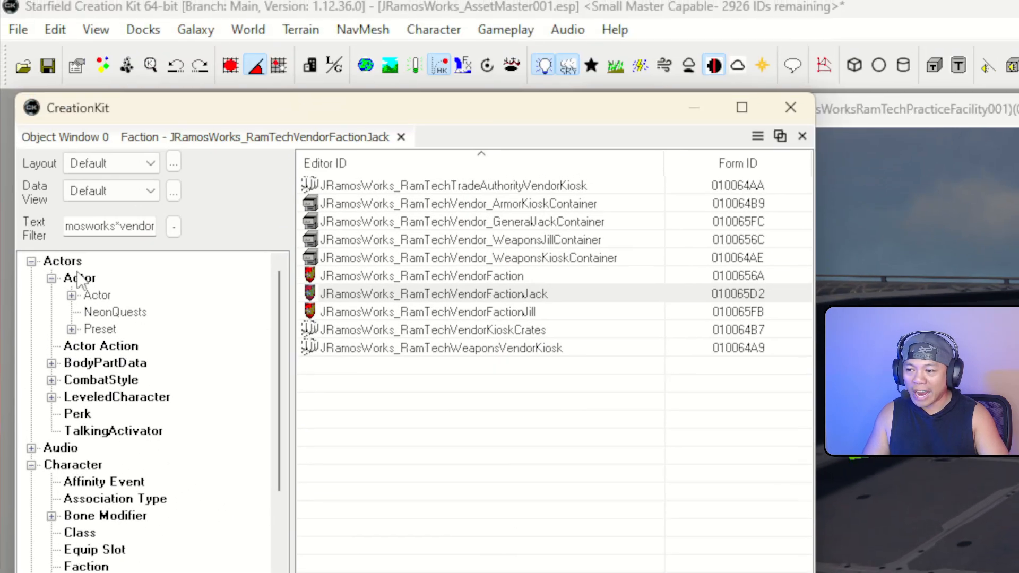
# Create a new actor JRamosWorks_RamTechVendorJack named RamTech Procurement Services
pyautogui.click(79, 278)
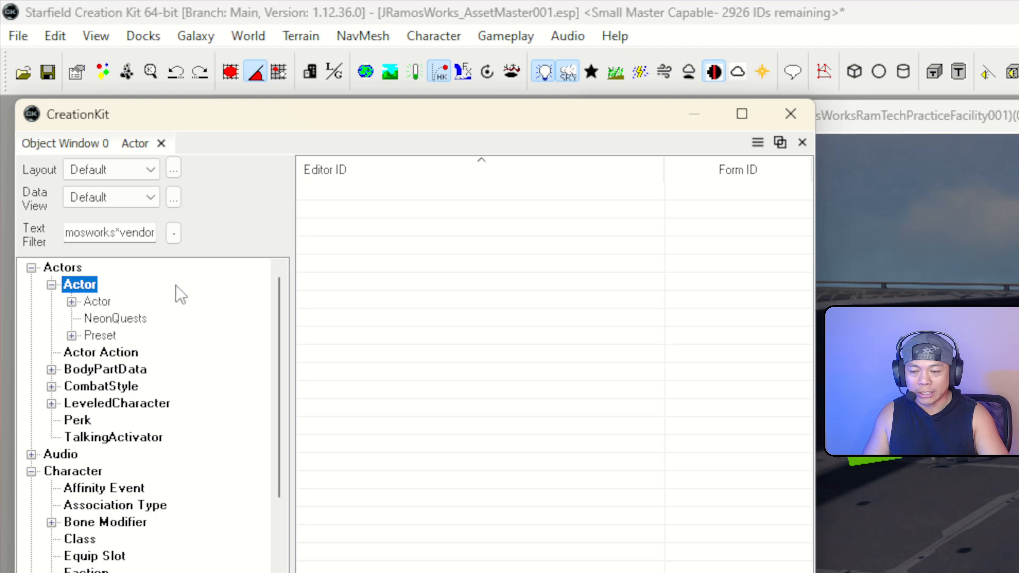
pyautogui.rightClick(502, 276)
pyautogui.click(511, 287)
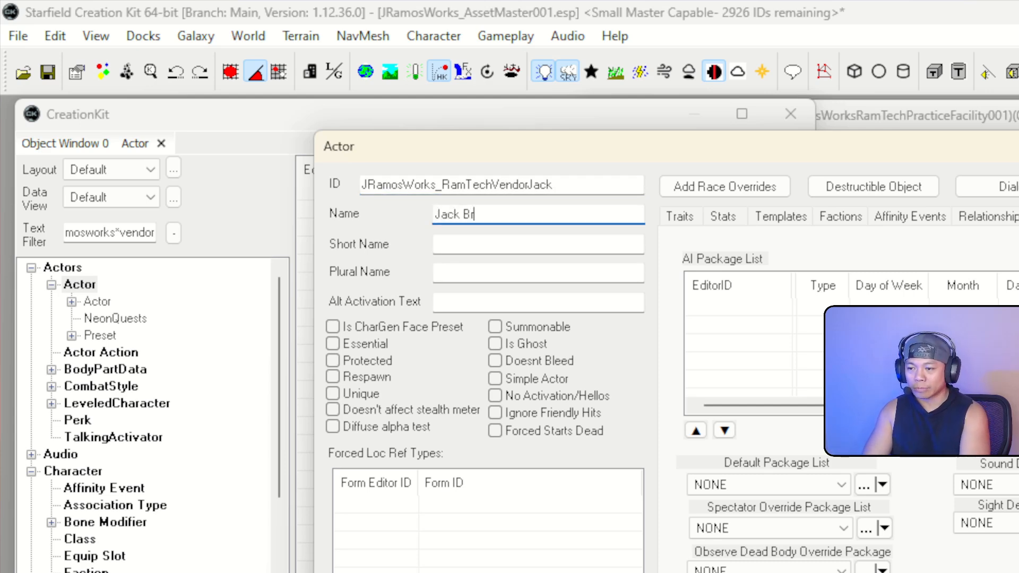
pyautogui.write('t')
pyautogui.press('Tab')
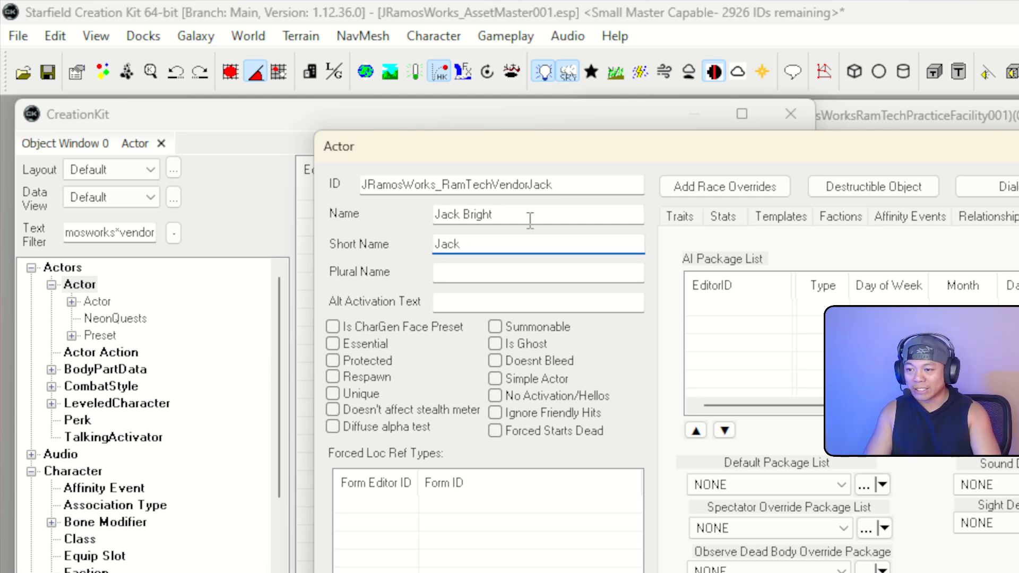
pyautogui.moveTo(530, 220); pyautogui.dragTo(439, 219)
pyautogui.write('Ram')
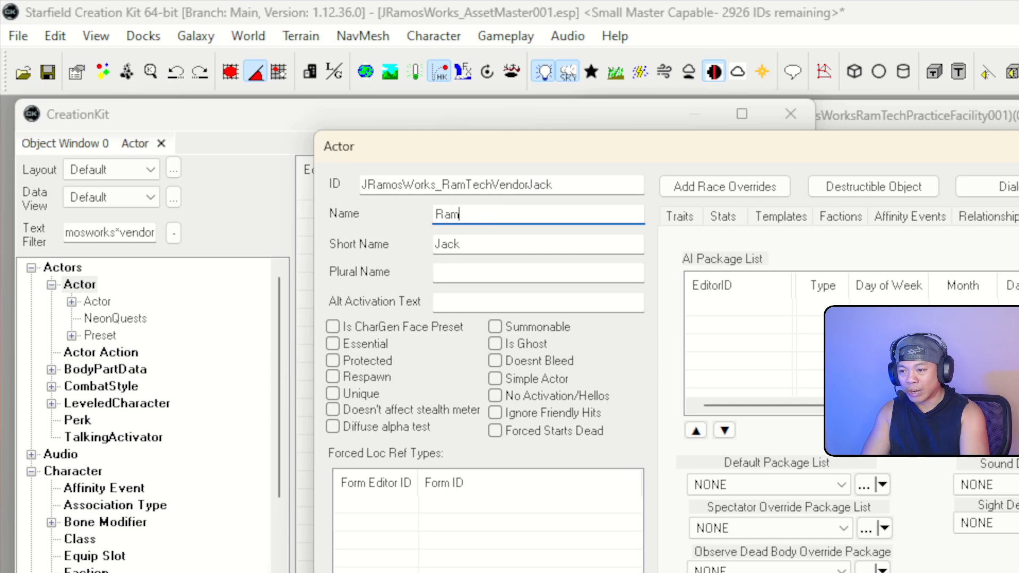
pyautogui.write('TEc')
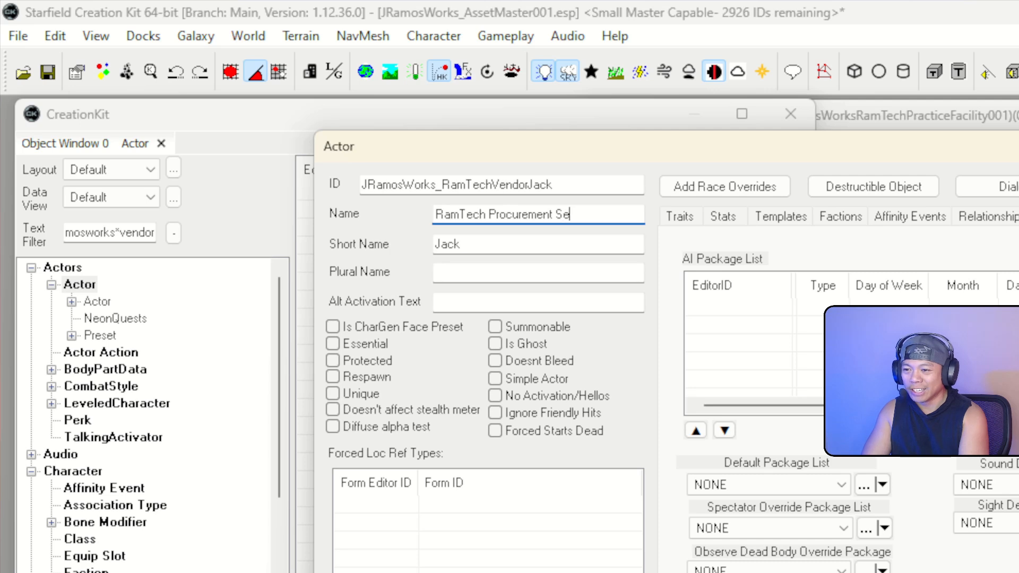
pyautogui.press('Tab')
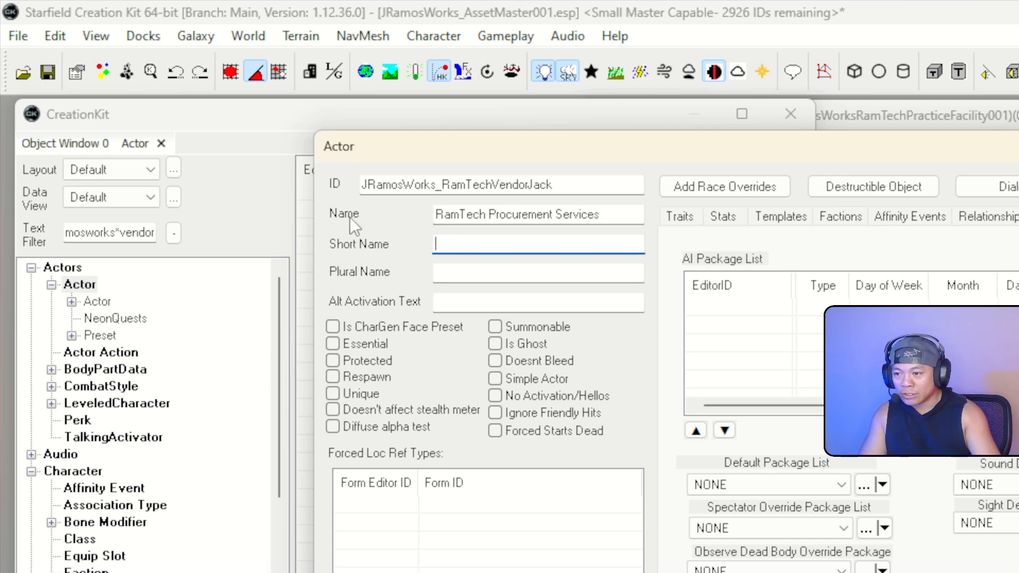
# Mark Jack's actor as essential and unique
pyautogui.click(333, 344)
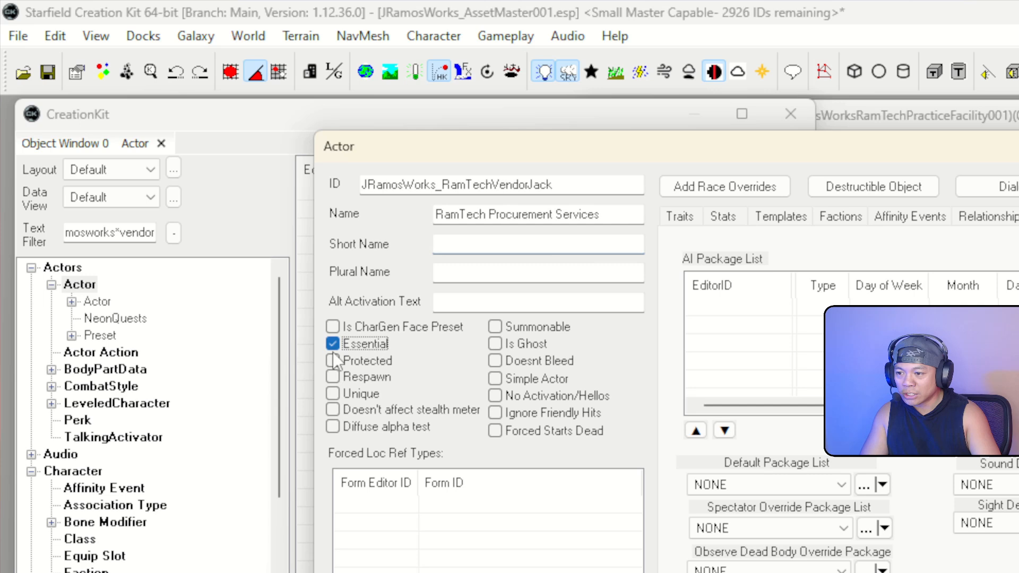
pyautogui.click(333, 394)
pyautogui.click(683, 219)
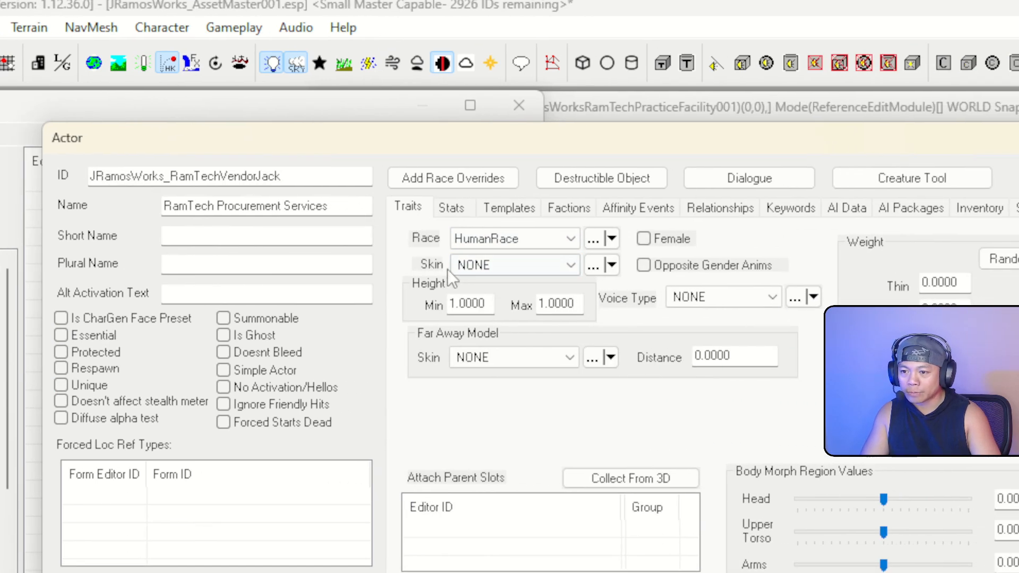
# Set Jack's voice type to GenericMale05
pyautogui.click(760, 292)
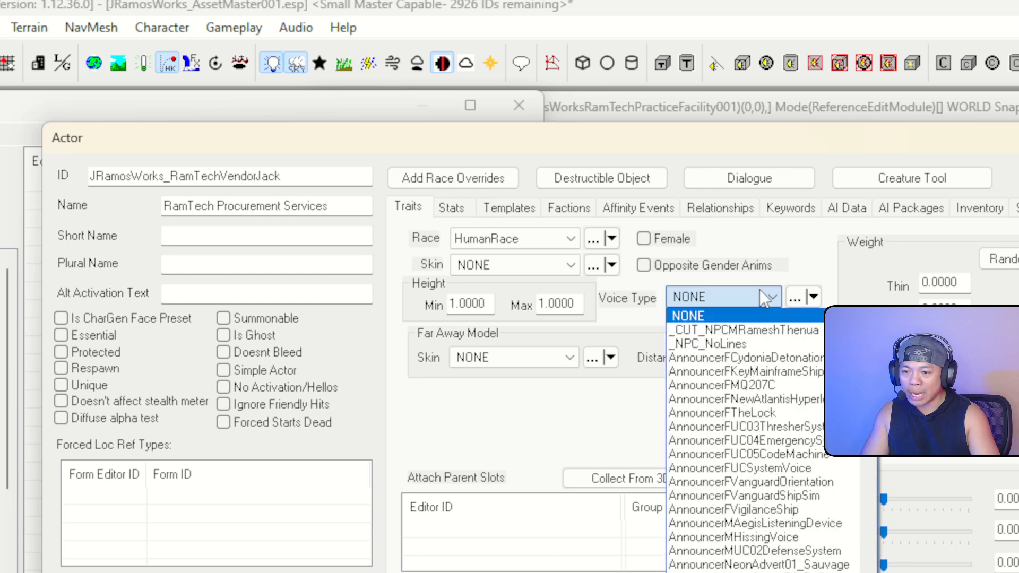
pyautogui.press('g')
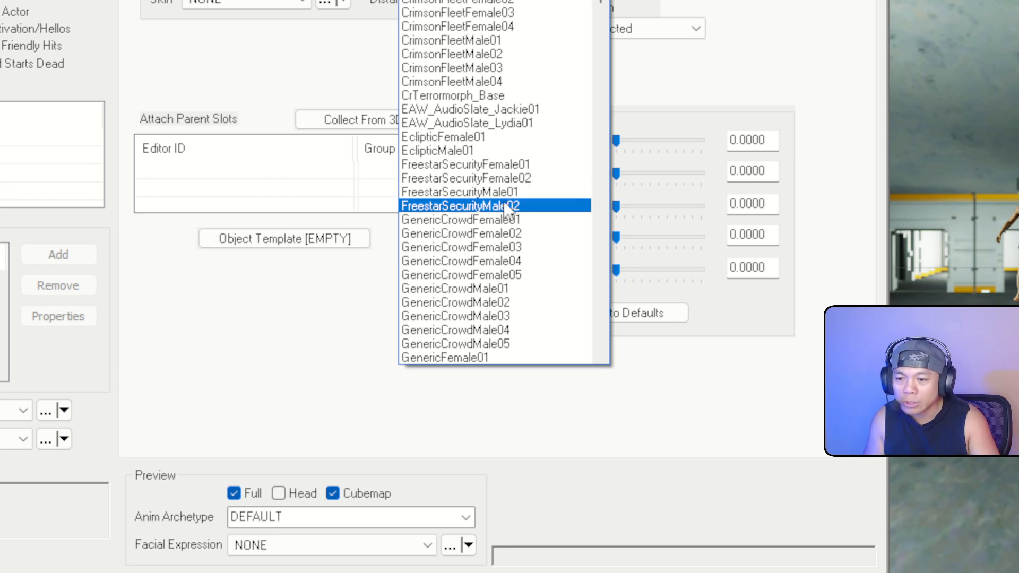
pyautogui.scroll(-8, 507, 223)
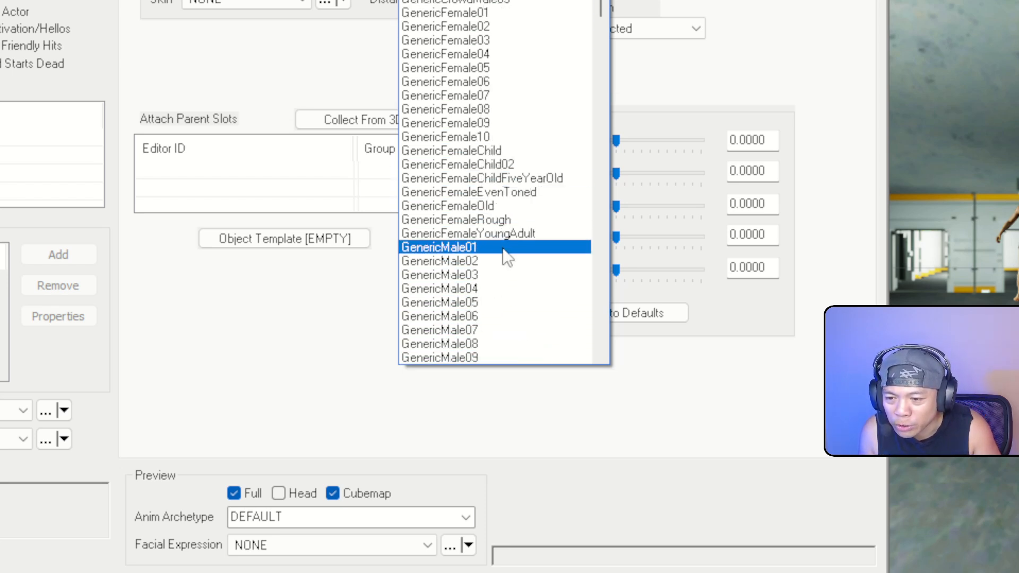
pyautogui.scroll(-2, 508, 300)
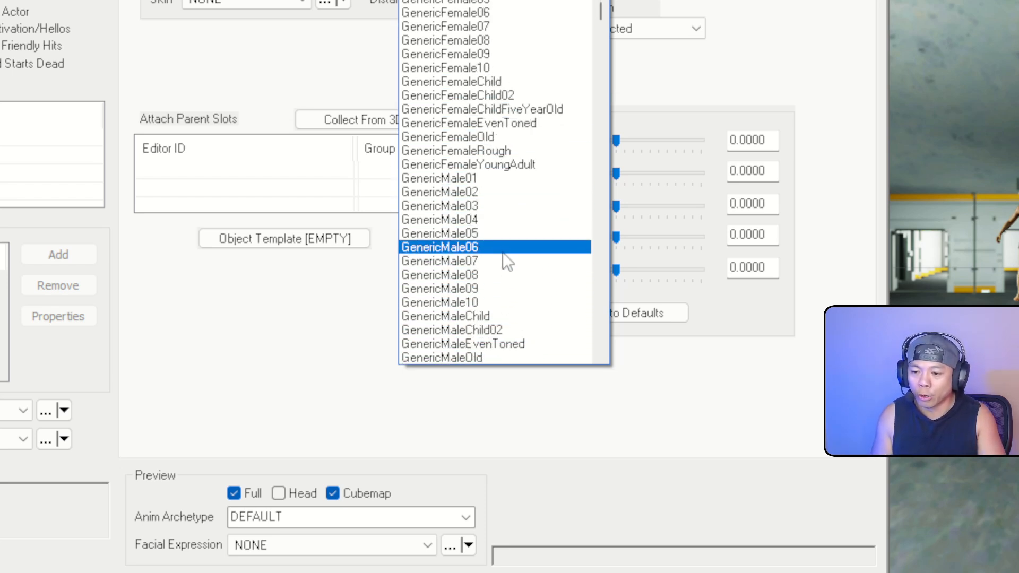
pyautogui.click(503, 234)
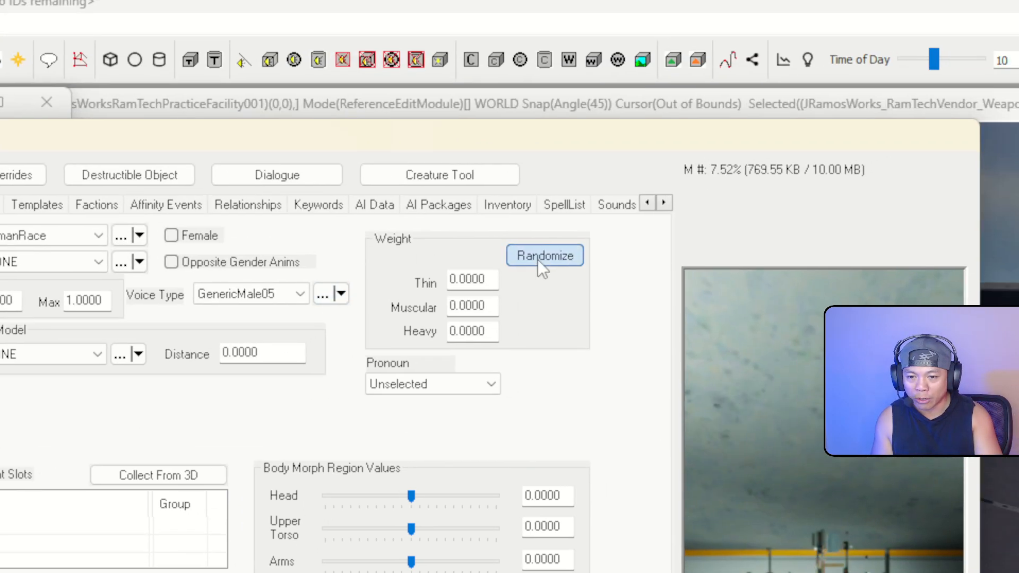
# Randomize Jack's body weight repeatedly, settling on Thin 0.0702, Muscular 0.1470, Heavy 0.0000
pyautogui.click(538, 259)
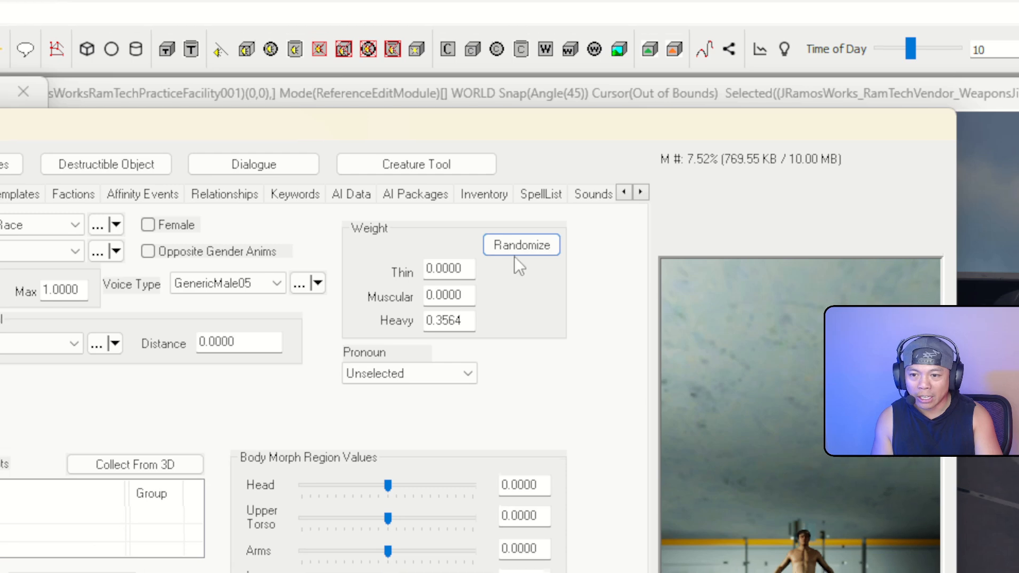
pyautogui.click(539, 261)
pyautogui.click(512, 271)
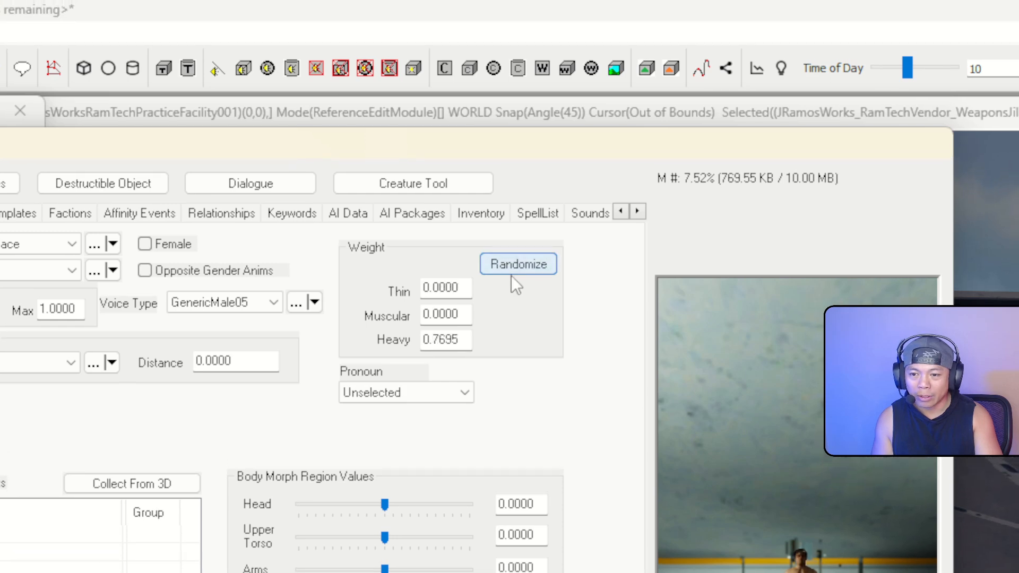
pyautogui.click(511, 271)
pyautogui.click(511, 274)
pyautogui.click(511, 274)
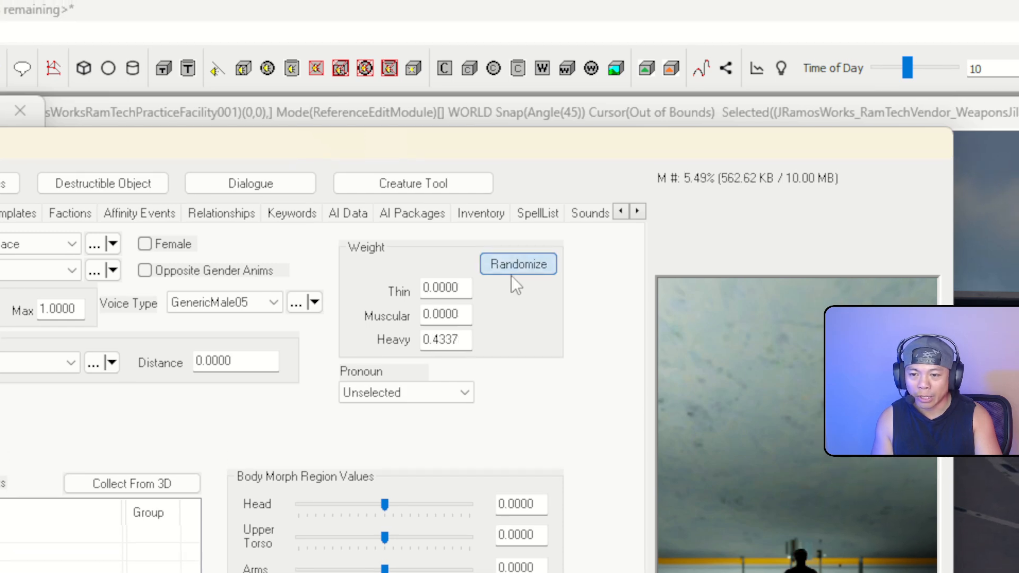
pyautogui.click(512, 274)
pyautogui.click(513, 276)
pyautogui.click(512, 276)
pyautogui.click(513, 276)
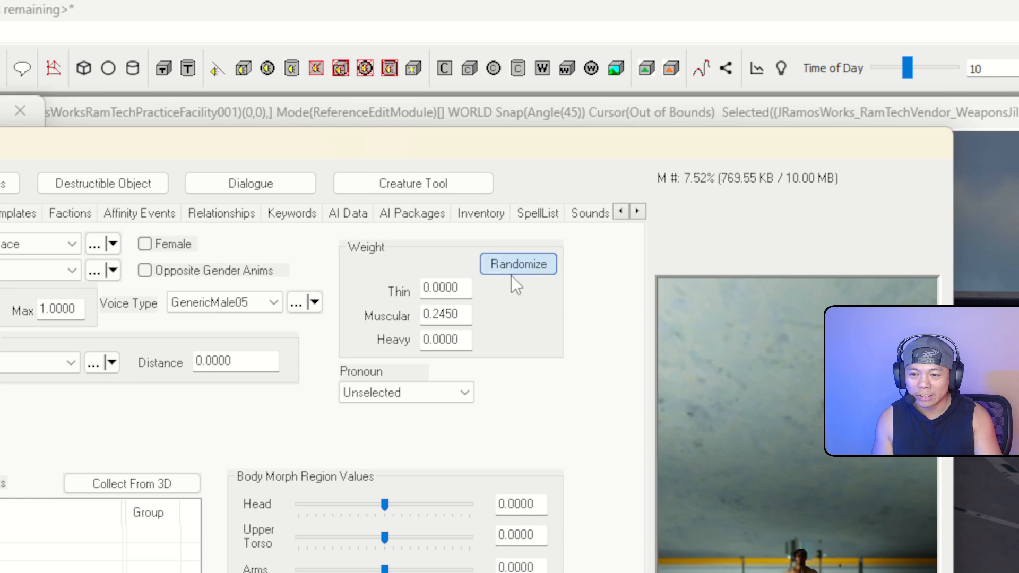
pyautogui.click(511, 275)
pyautogui.click(511, 275)
pyautogui.click(511, 276)
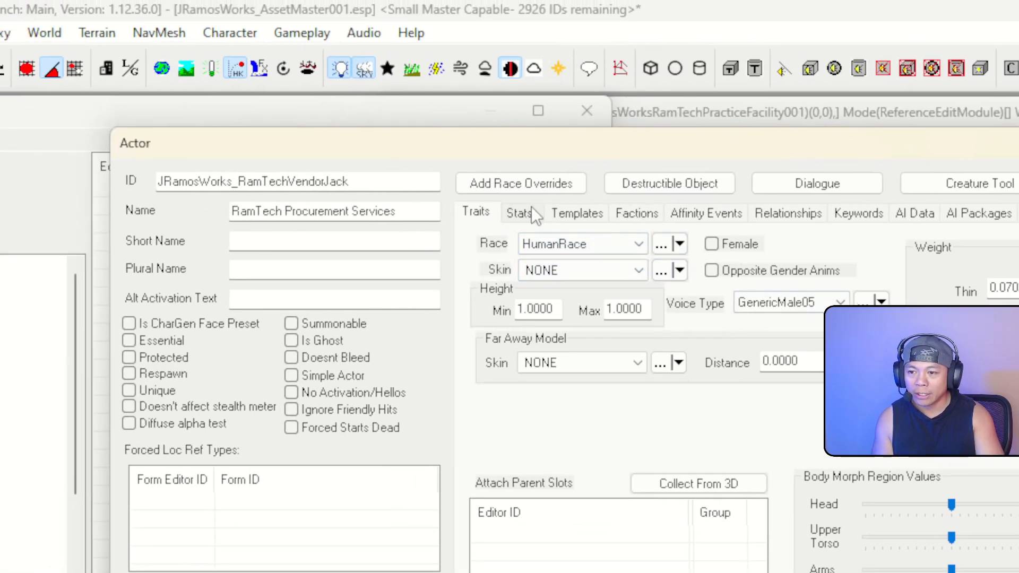
# Add Jack to JRamosWorks_RamTechVendorFaction at rank 0
pyautogui.click(637, 213)
pyautogui.rightClick(614, 336)
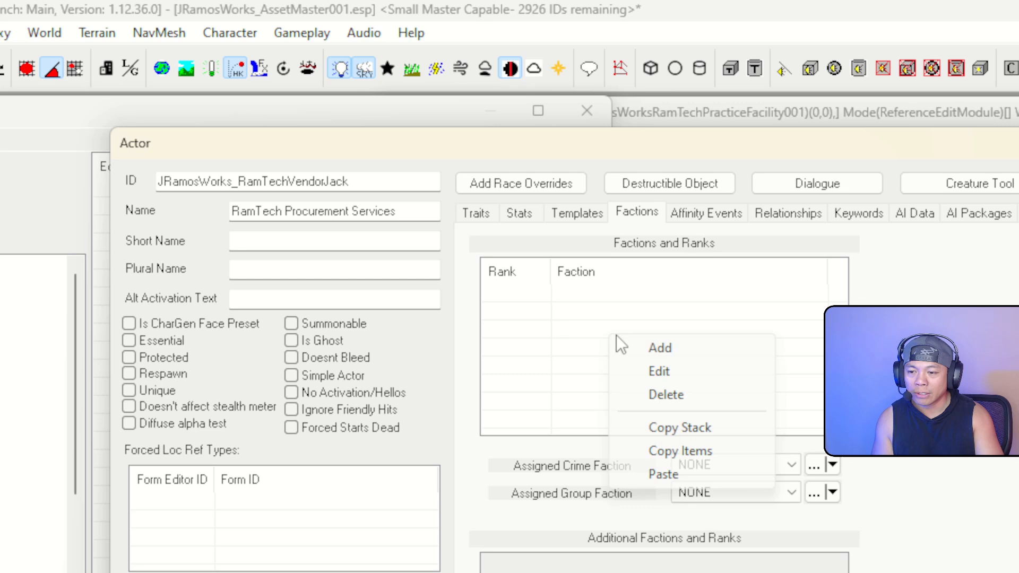
pyautogui.click(662, 346)
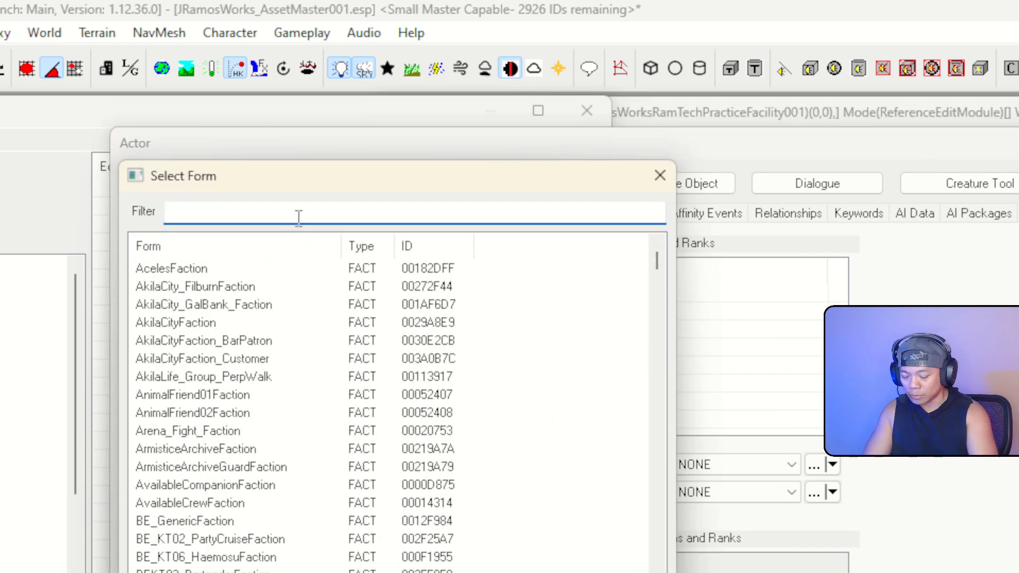
pyautogui.write('jramos')
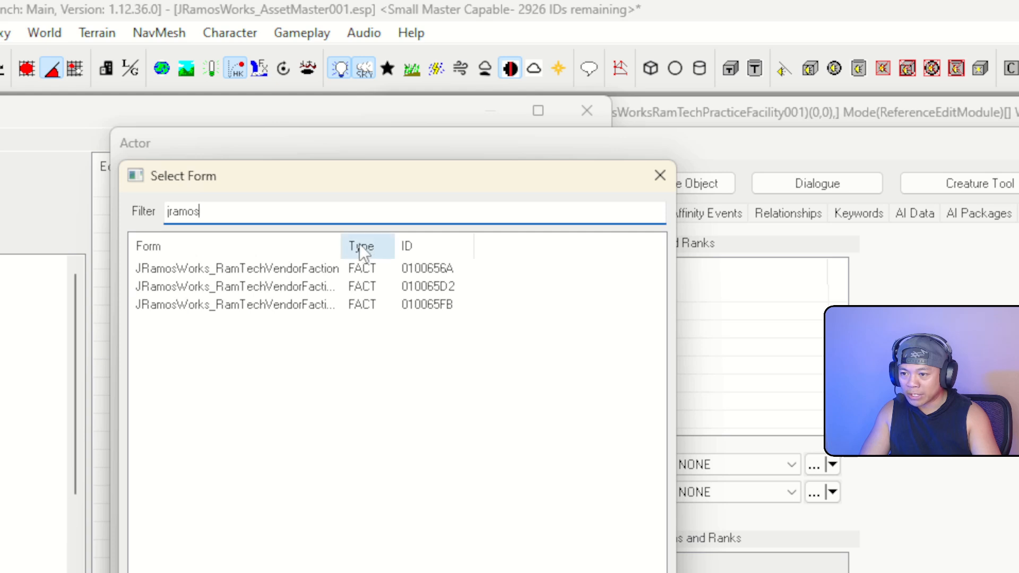
pyautogui.moveTo(342, 246); pyautogui.dragTo(425, 246)
pyautogui.click(336, 269)
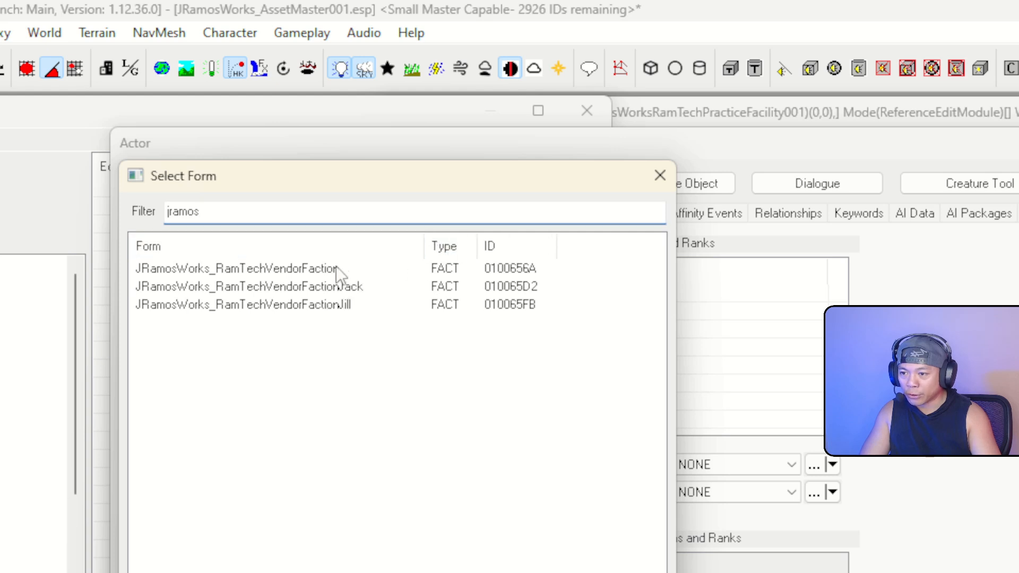
pyautogui.keyDown('ctrl'); pyautogui.click(381, 289); pyautogui.keyUp('ctrl')
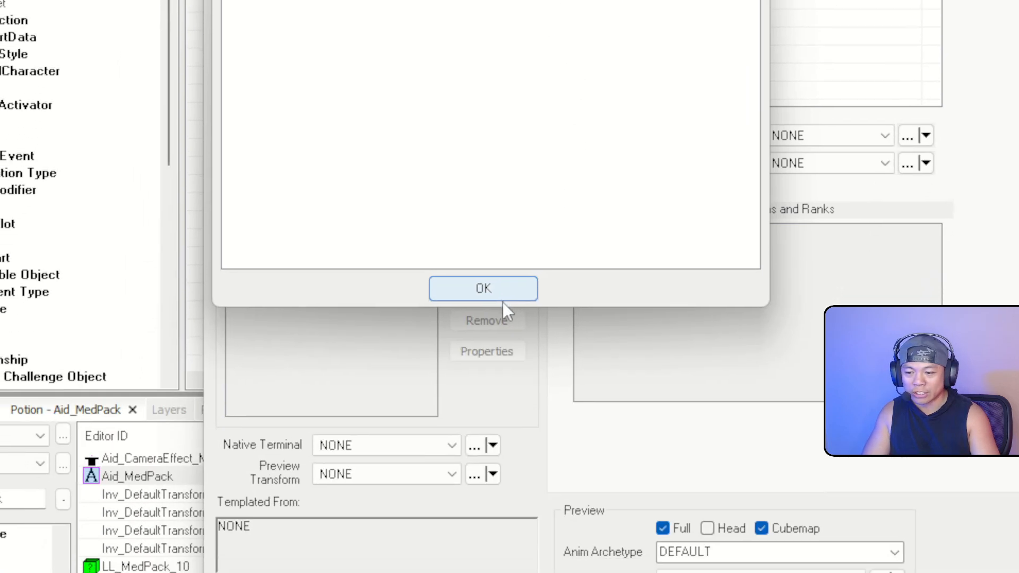
pyautogui.click(504, 296)
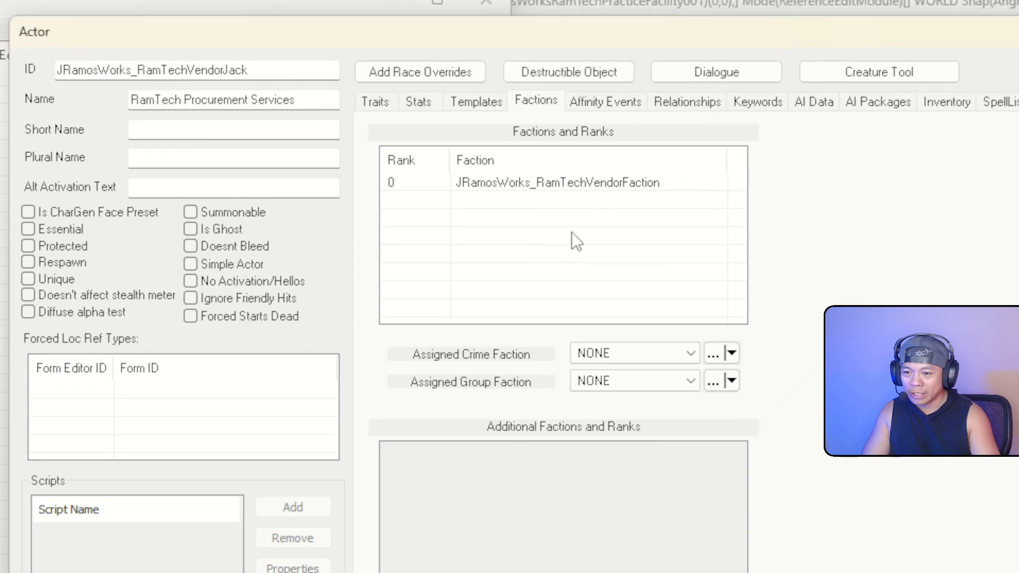
# Add Jack to JRamosWorks_RamTechVendorFactionJack at rank 0 as well
pyautogui.rightClick(613, 250)
pyautogui.click(618, 257)
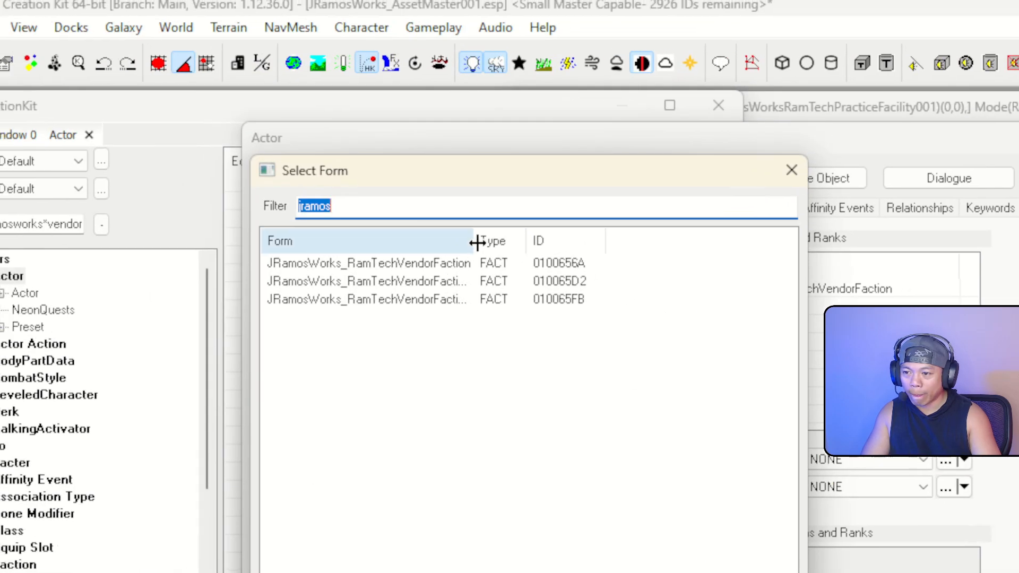
pyautogui.moveTo(476, 243); pyautogui.dragTo(580, 242)
pyautogui.doubleClick(503, 282)
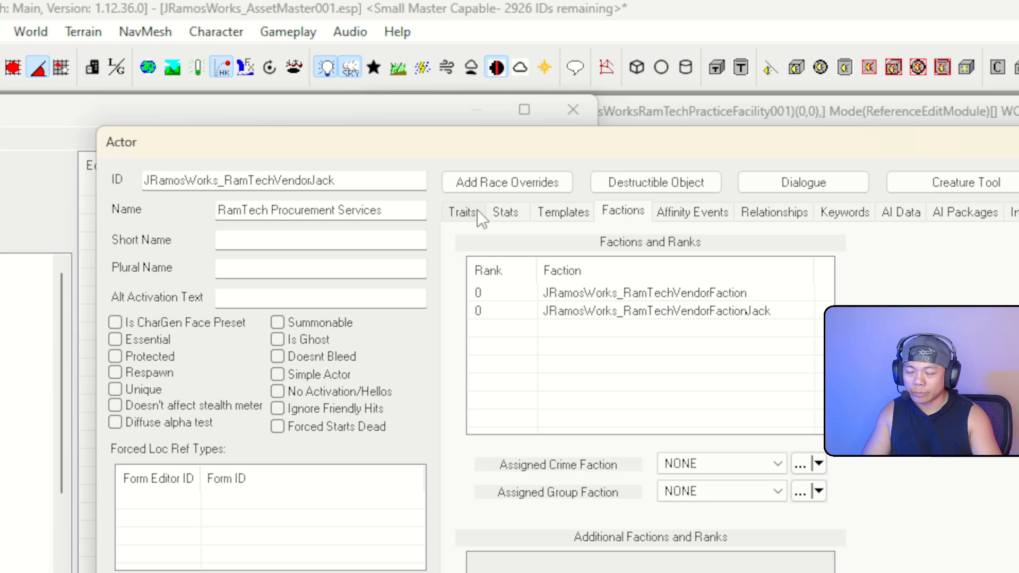
pyautogui.click(631, 198)
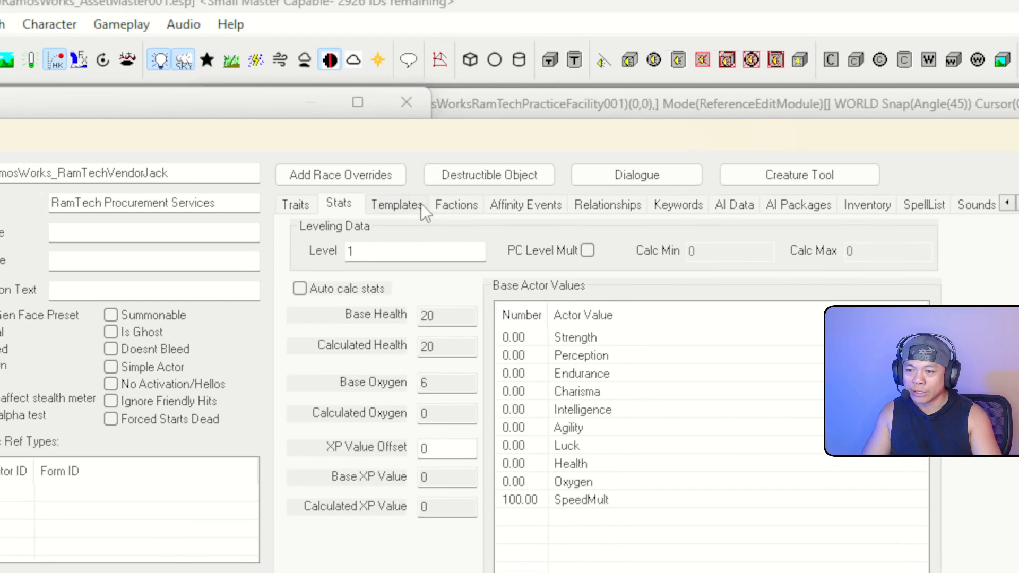
# Keep Jack's aggression Unaggressive, set Assistance to Helps Friends and Allies, and view AI Packages
pyautogui.click(421, 204)
pyautogui.click(463, 204)
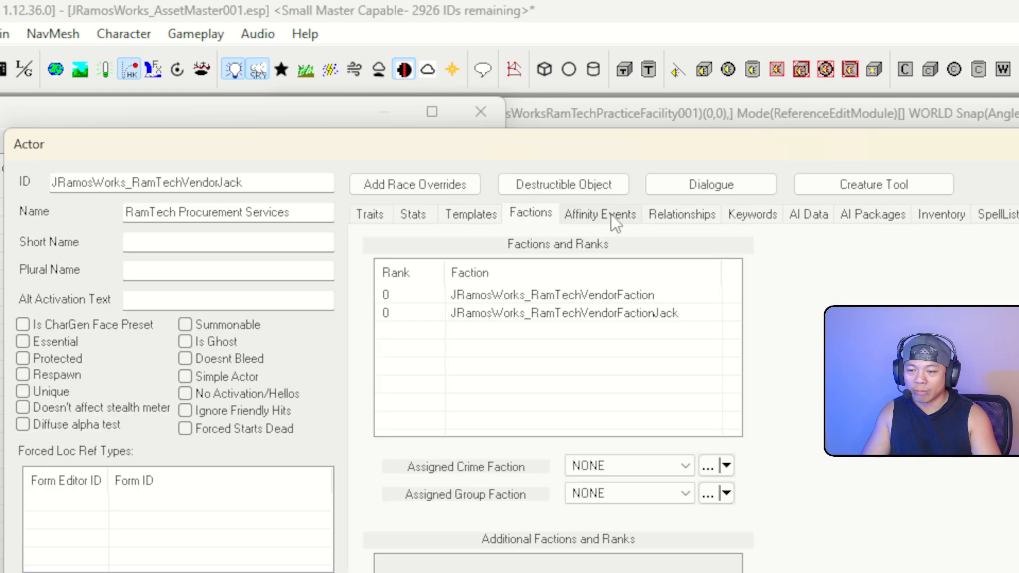
pyautogui.click(611, 215)
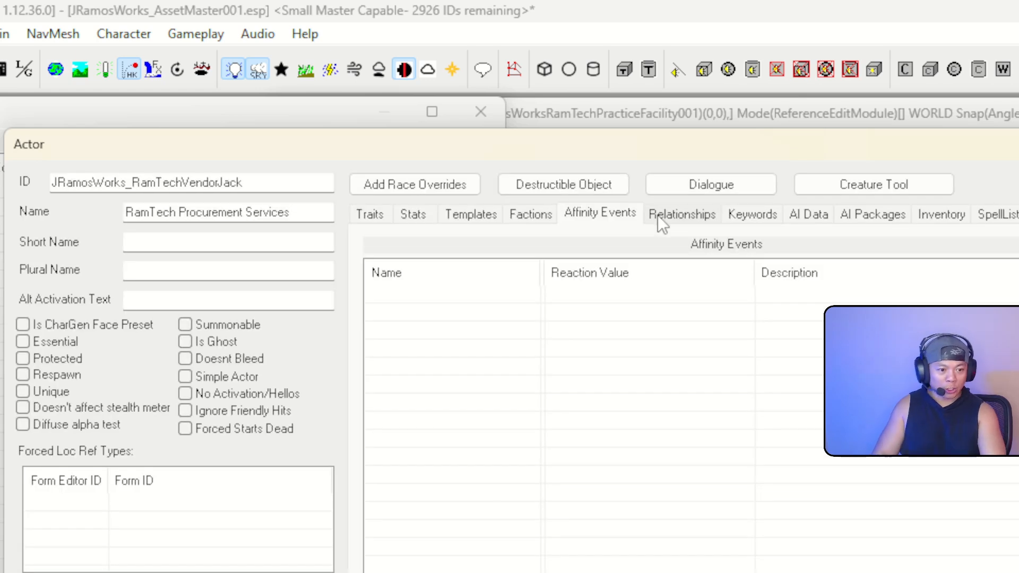
pyautogui.click(663, 223)
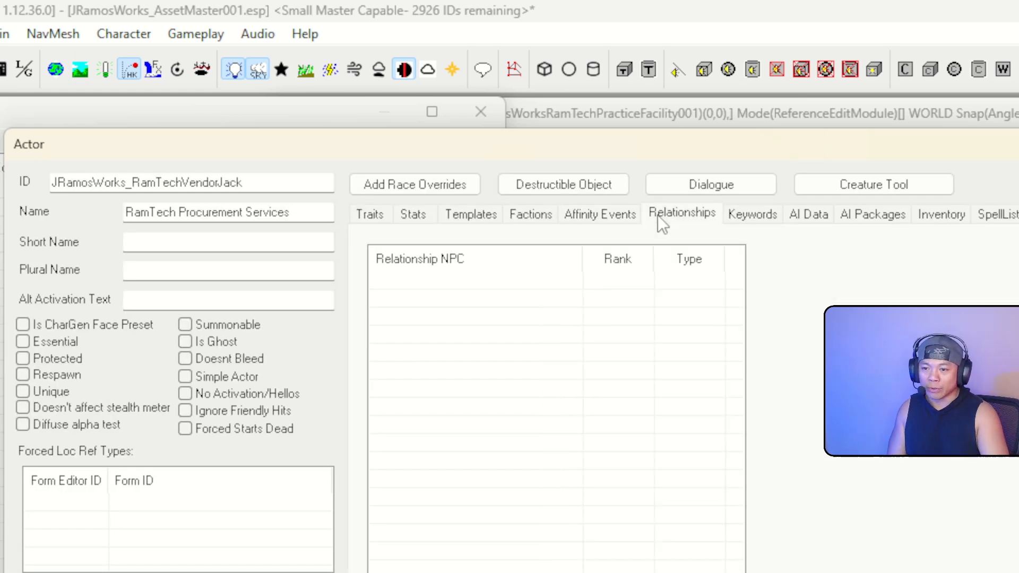
pyautogui.click(752, 216)
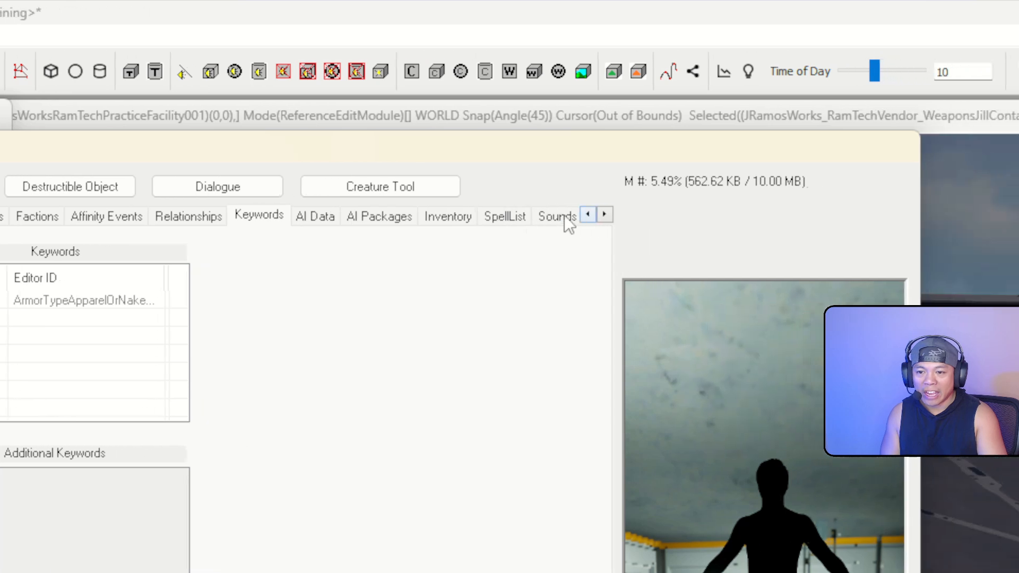
pyautogui.click(465, 216)
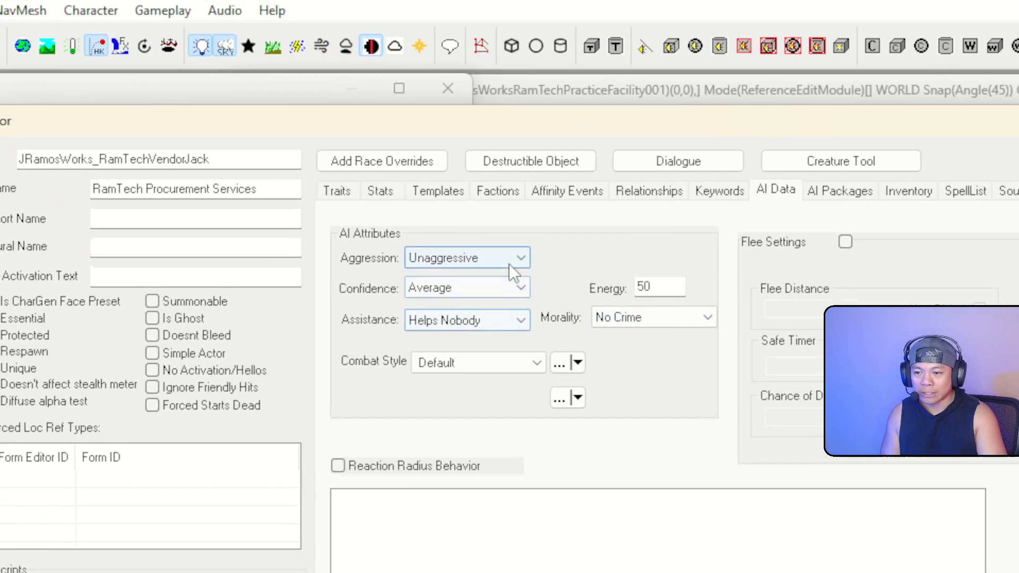
pyautogui.click(428, 264)
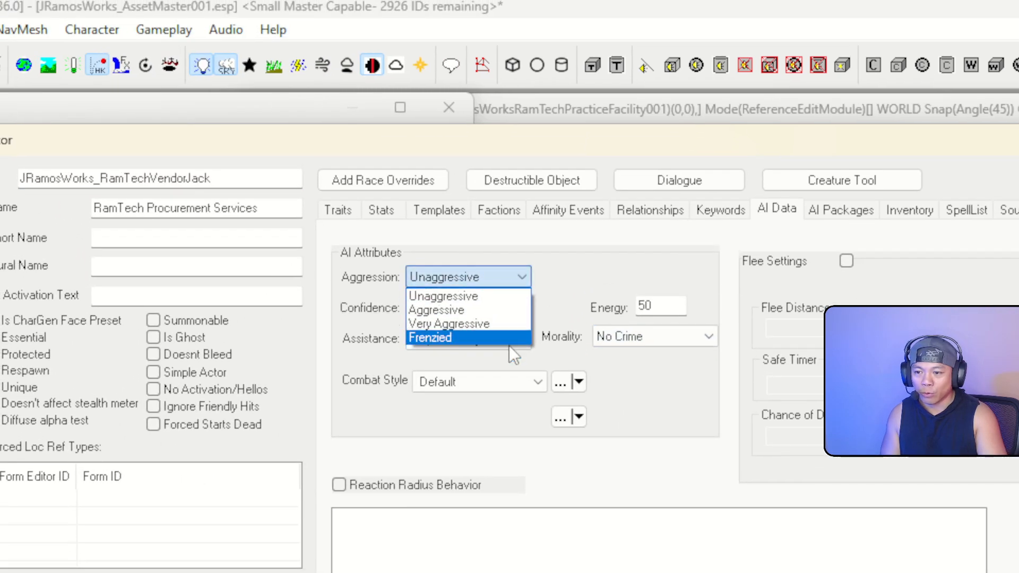
pyautogui.click(524, 274)
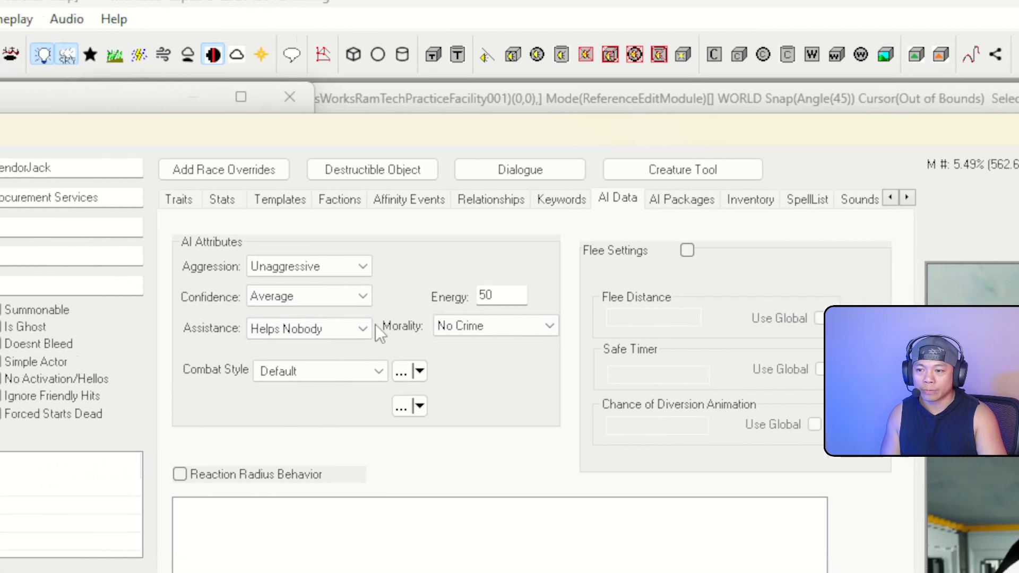
pyautogui.click(518, 340)
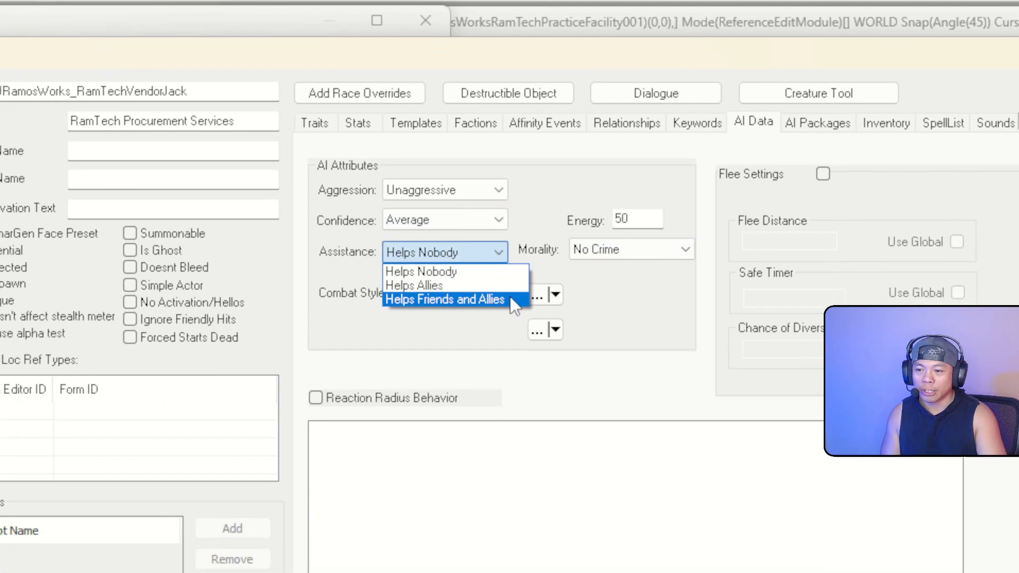
pyautogui.click(491, 345)
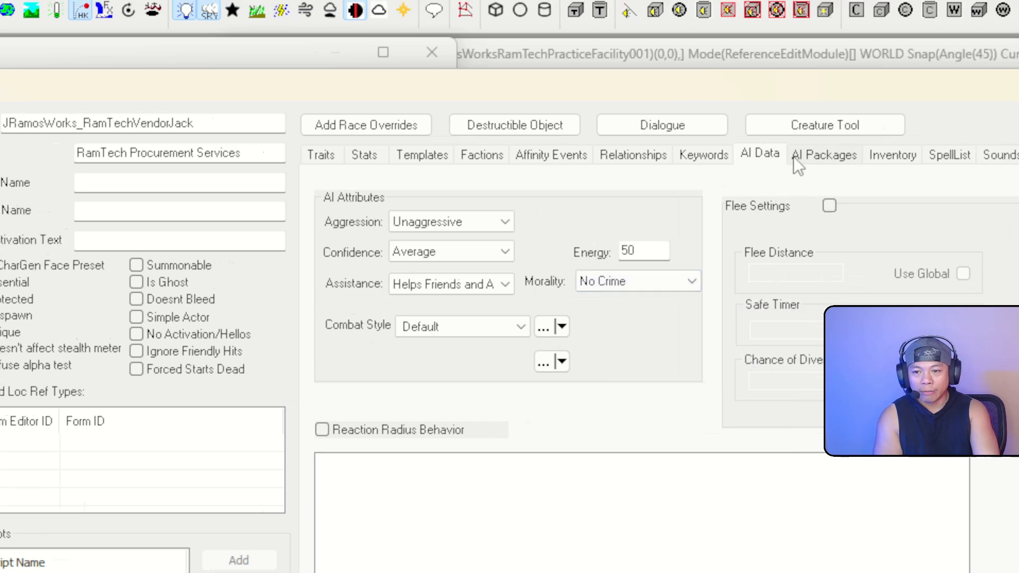
pyautogui.click(848, 150)
pyautogui.moveTo(467, 327)
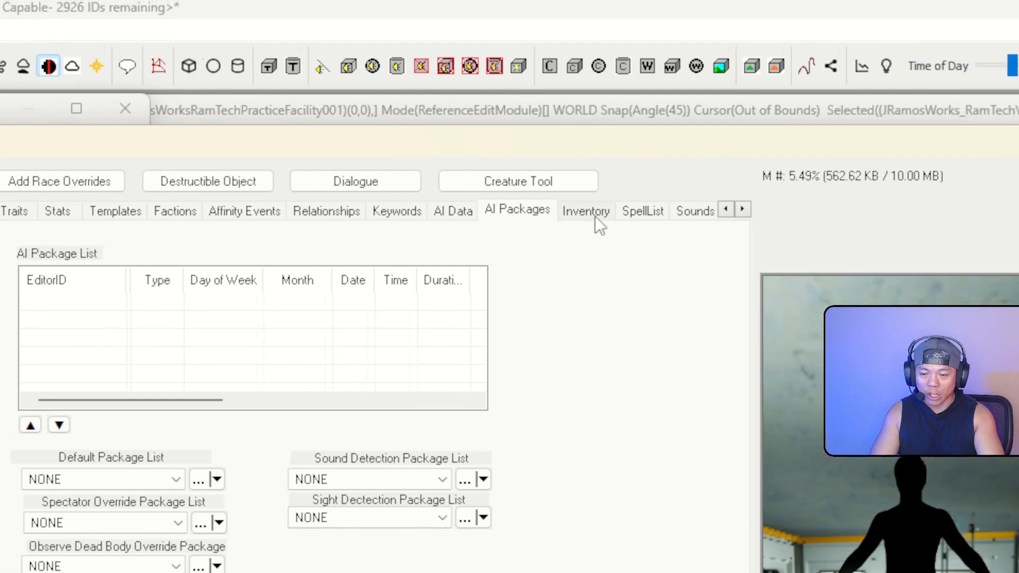
# Show Jack's Inventory tab, which has an empty inventory and no default outfit
pyautogui.click(970, 174)
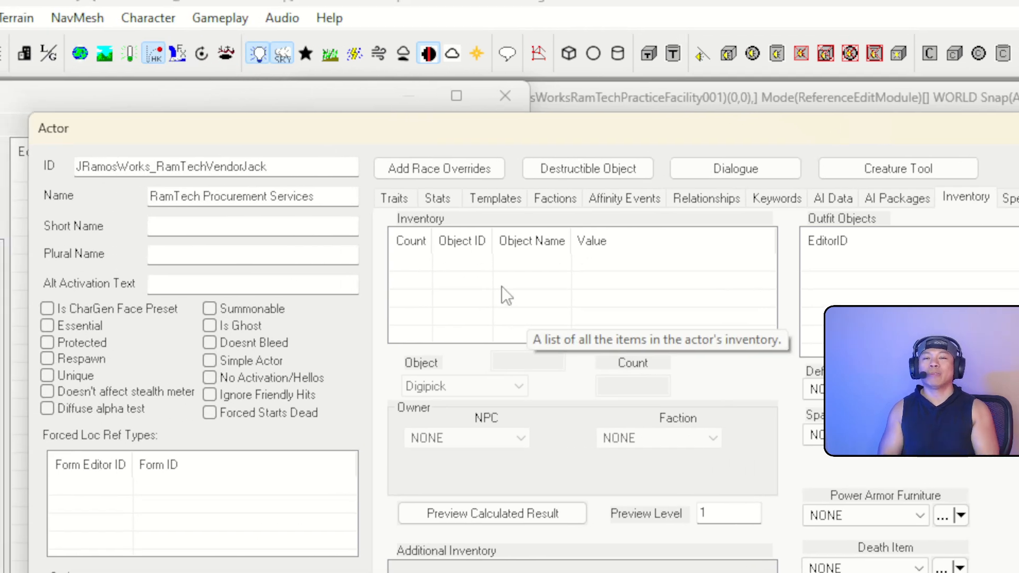
# Add a new entry to Jack's inventory list, which defaults to a Digipick
pyautogui.rightClick(507, 289)
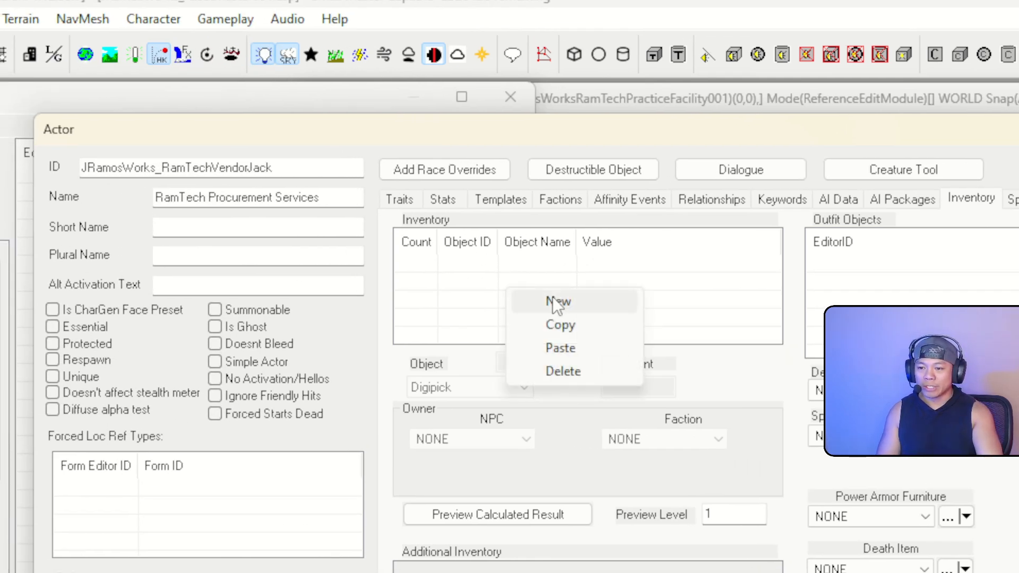
pyautogui.click(429, 281)
pyautogui.rightClick(419, 282)
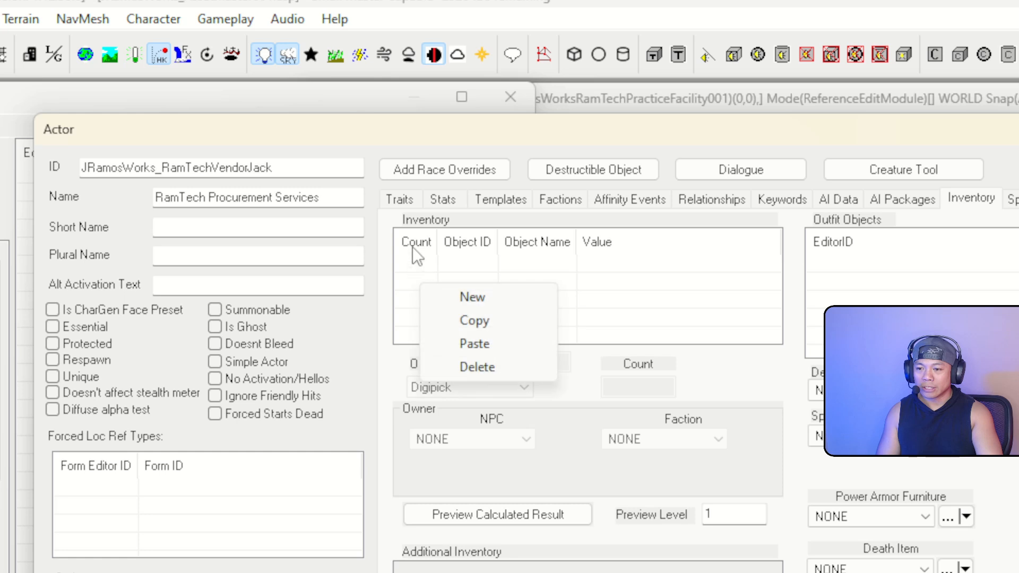
pyautogui.click(412, 248)
pyautogui.rightClick(454, 274)
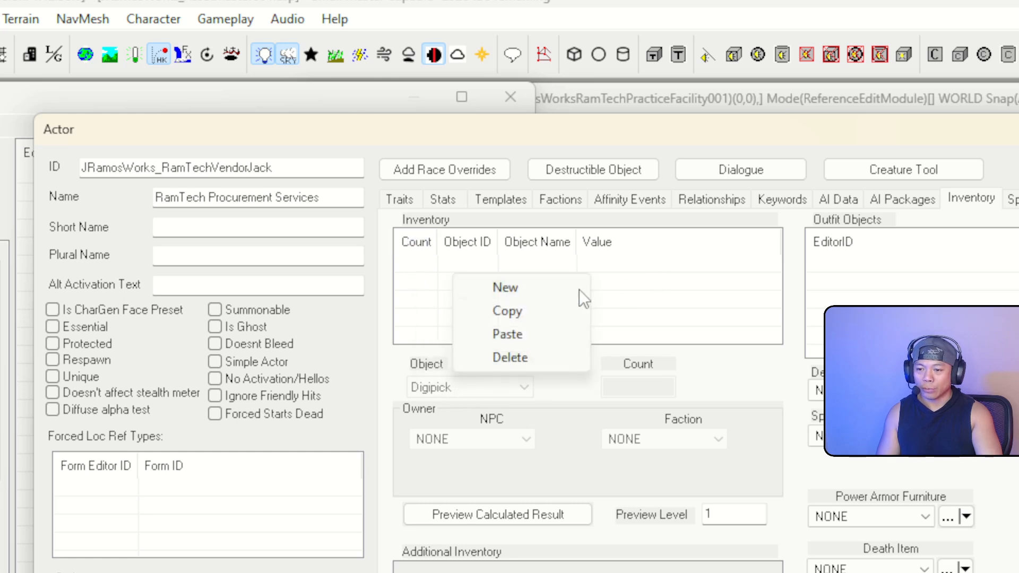
pyautogui.click(541, 292)
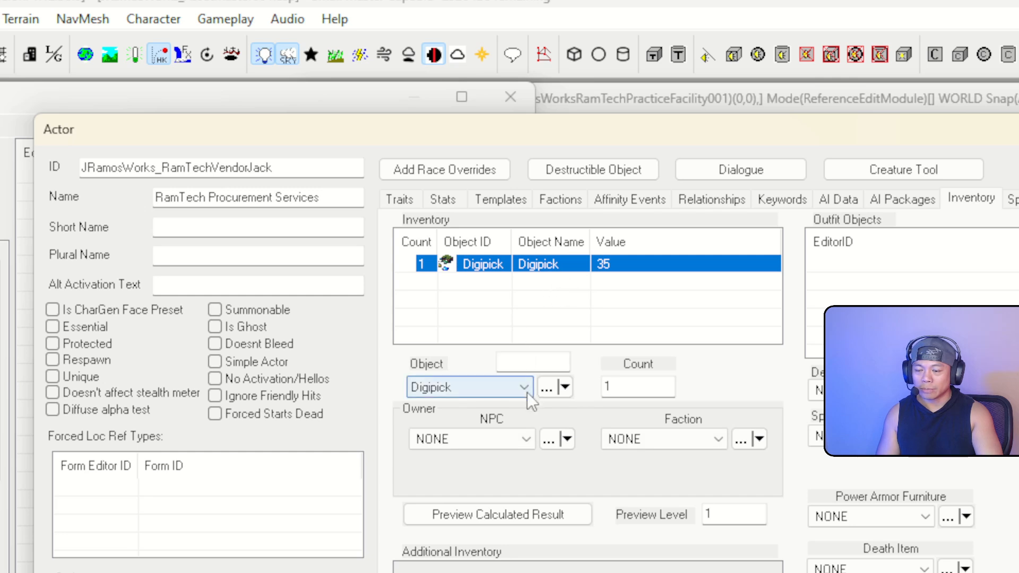
pyautogui.click(575, 276)
pyautogui.click(576, 271)
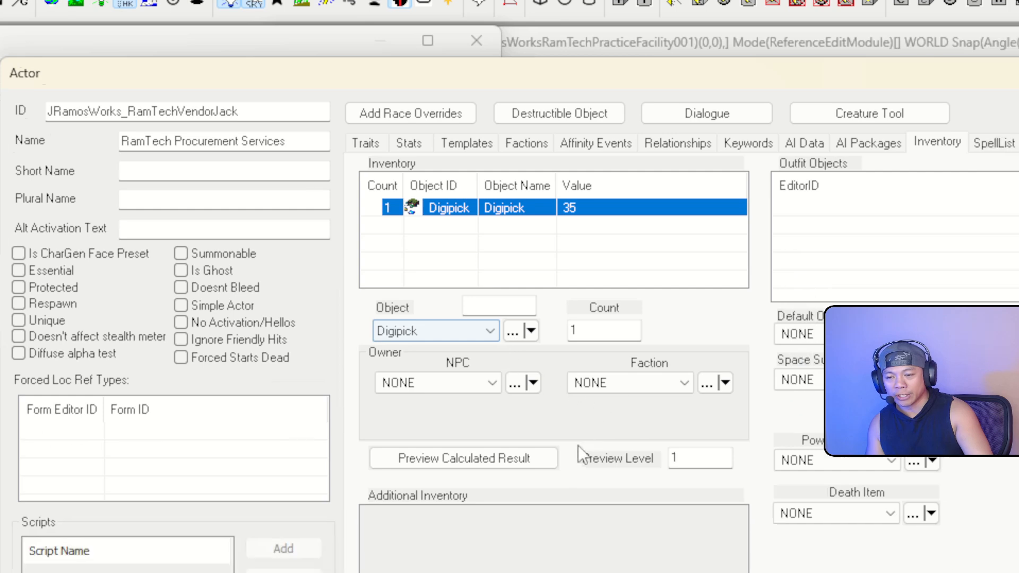
# Change the new entry's object to JRamosWorks_RamTechWepBeowulf, count 1
pyautogui.click(523, 388)
pyautogui.write('weapon')
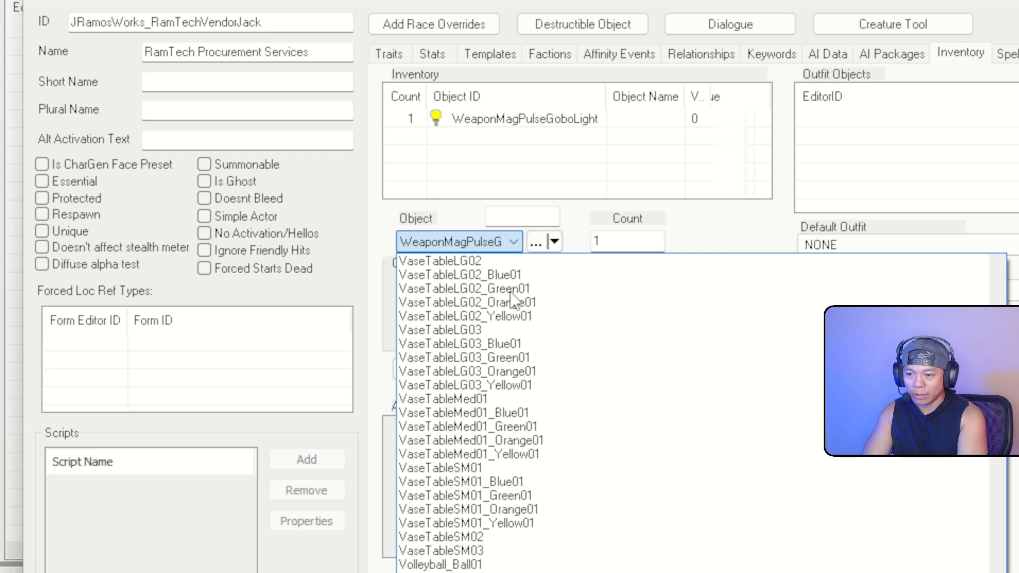
pyautogui.click(507, 242)
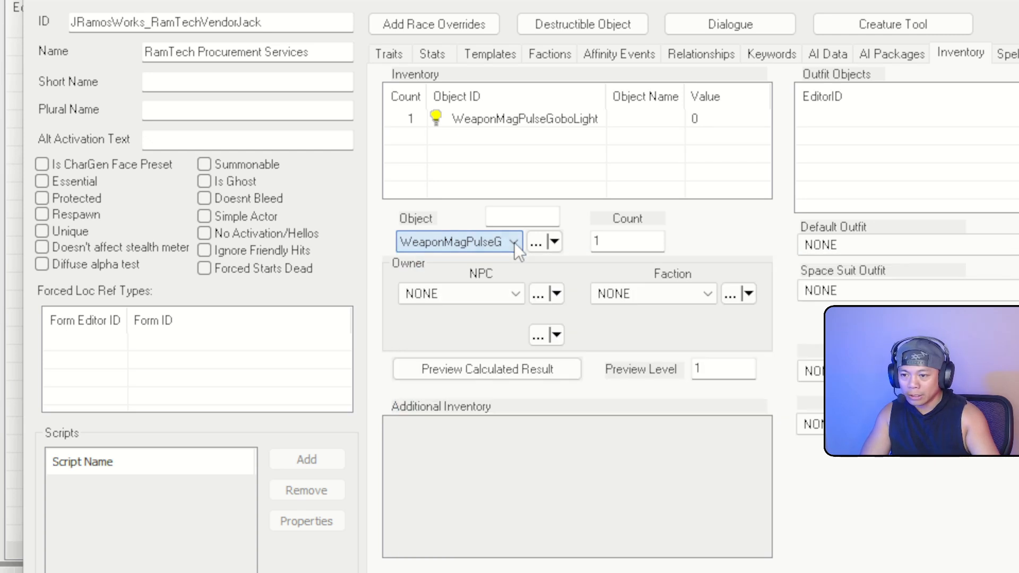
pyautogui.click(515, 243)
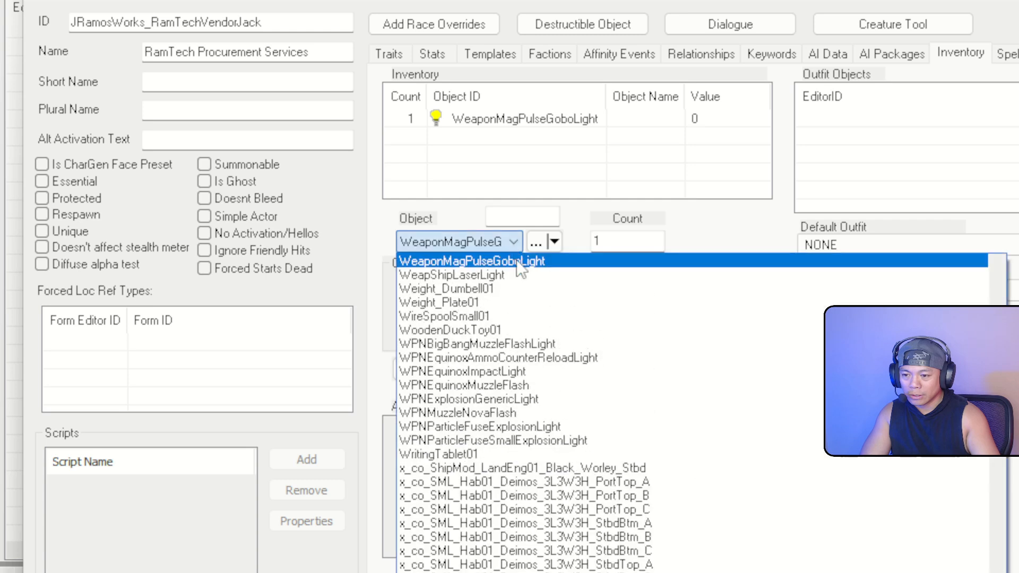
pyautogui.press('j')
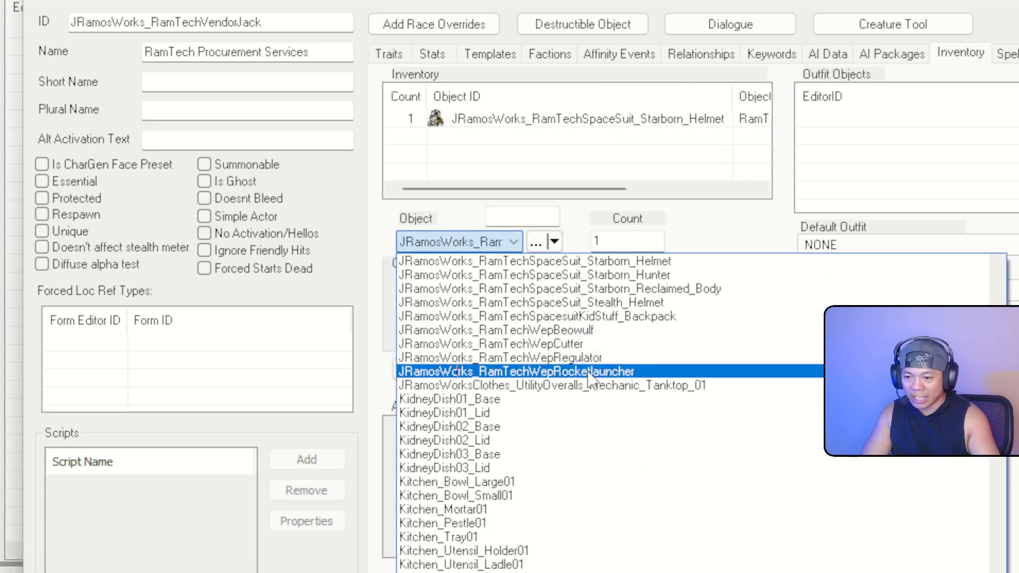
pyautogui.scroll(2, 605, 366)
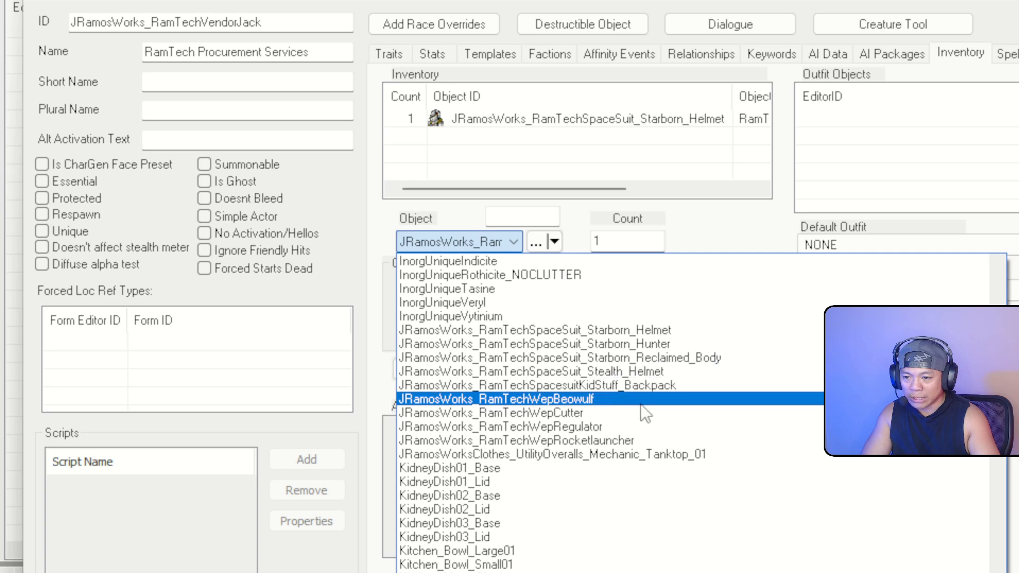
pyautogui.click(688, 403)
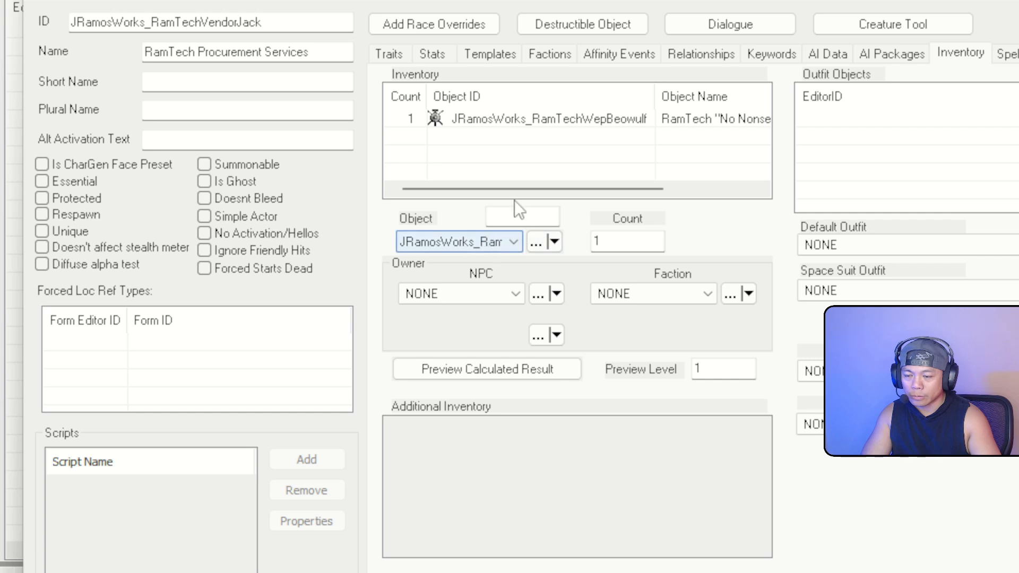
pyautogui.click(620, 127)
pyautogui.click(588, 157)
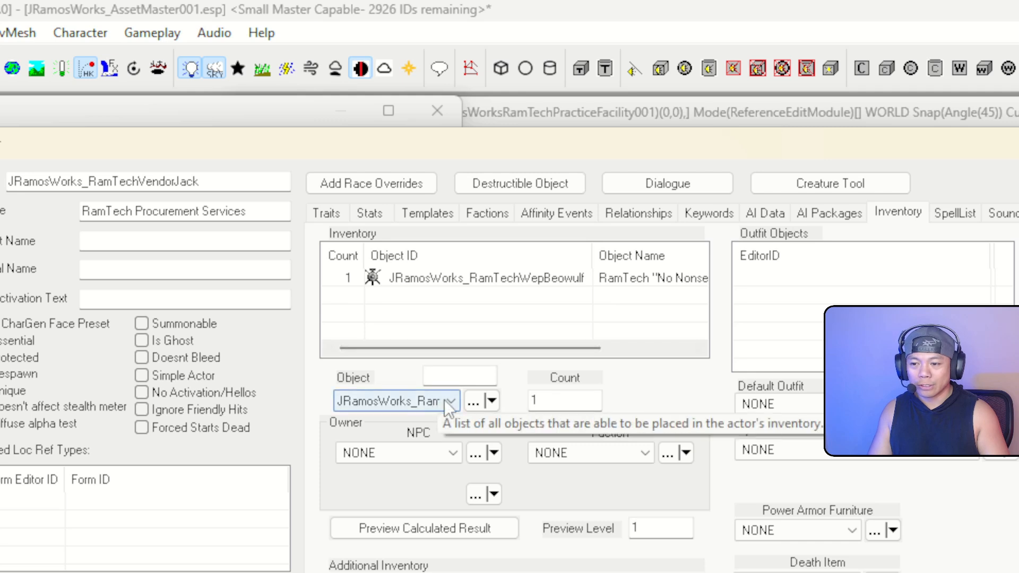
# Filter objects by 777 and add Ammo777mm, count 1, as a new inventory entry
pyautogui.click(455, 377)
pyautogui.write('7.77')
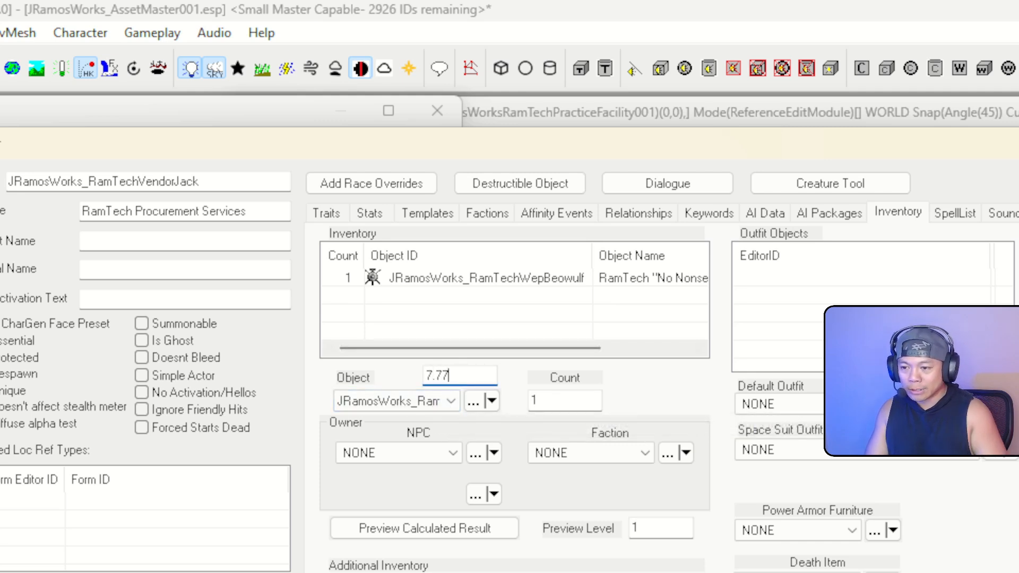
pyautogui.click(438, 409)
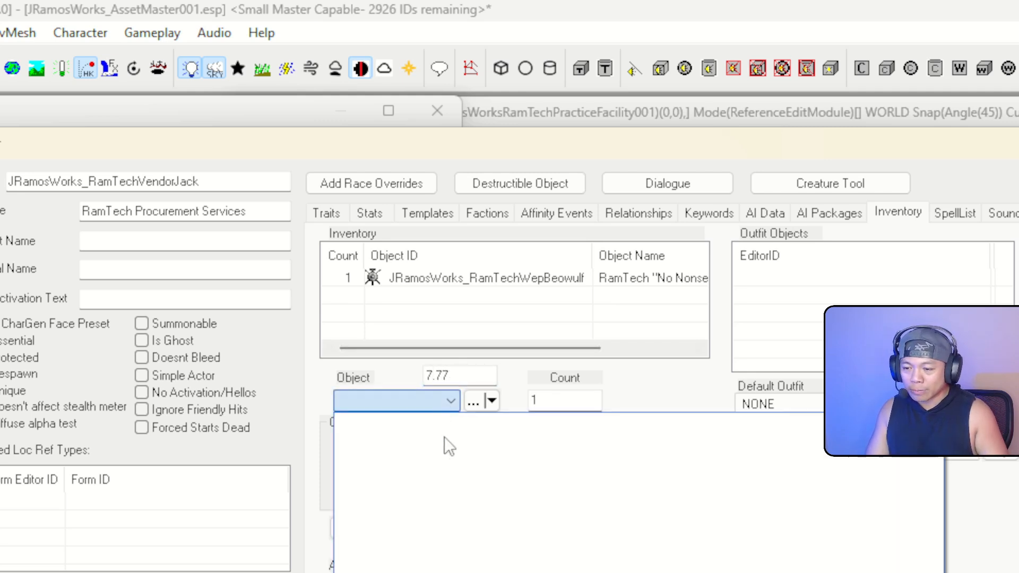
pyautogui.click(476, 378)
pyautogui.moveTo(476, 378); pyautogui.dragTo(428, 382)
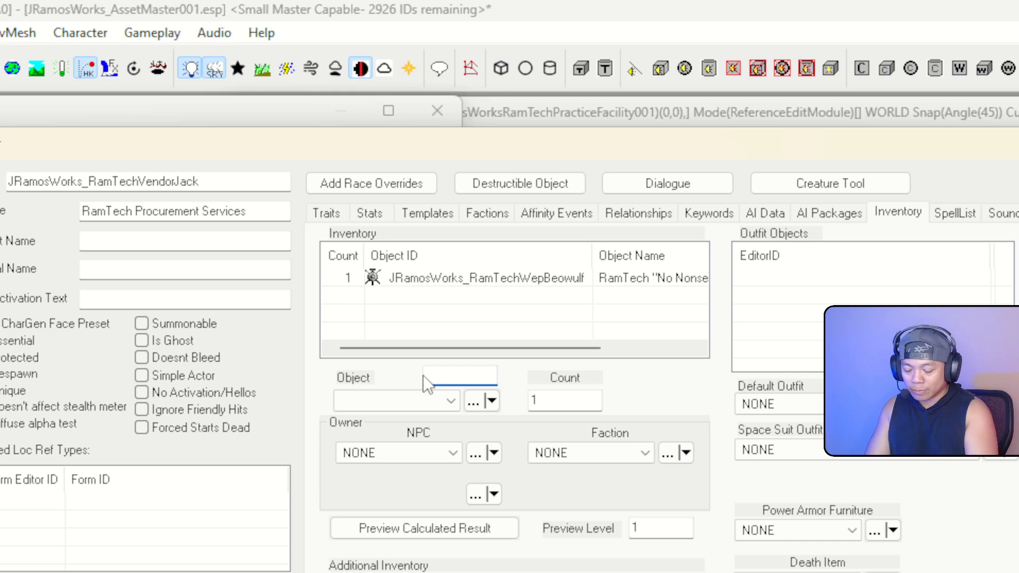
pyautogui.write('777')
pyautogui.click(424, 405)
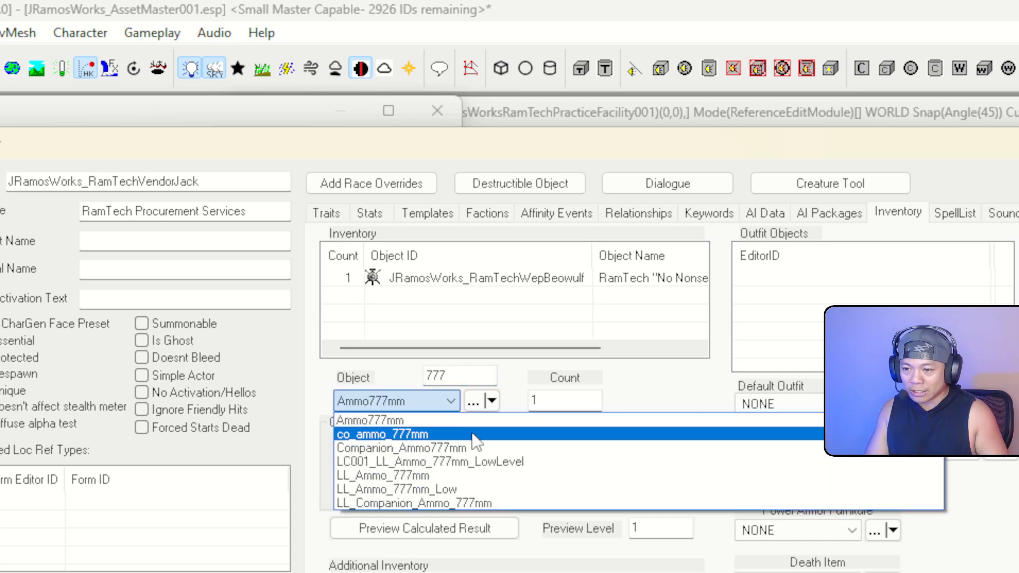
pyautogui.click(427, 421)
pyautogui.doubleClick(554, 400)
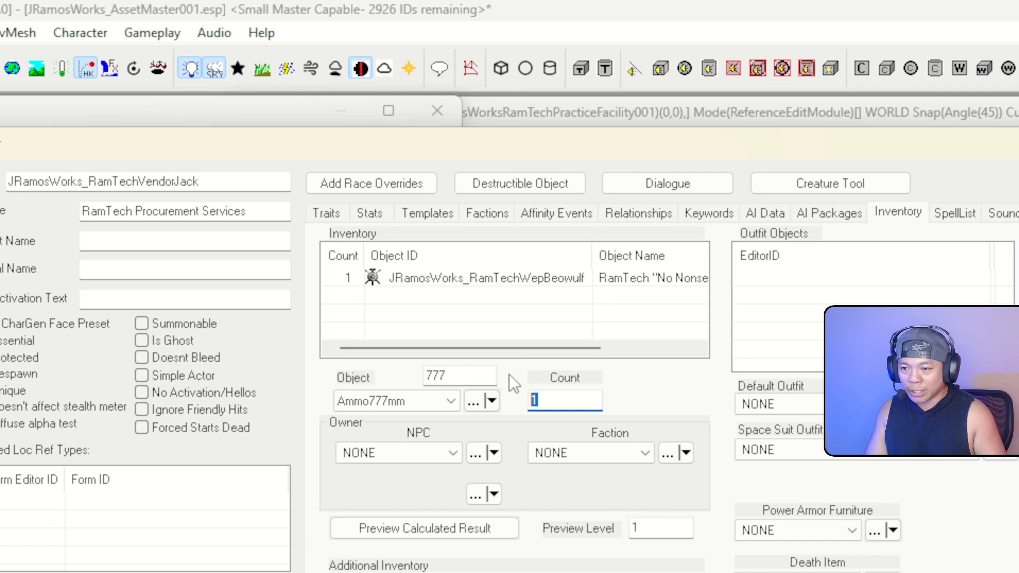
pyautogui.rightClick(482, 308)
pyautogui.click(528, 323)
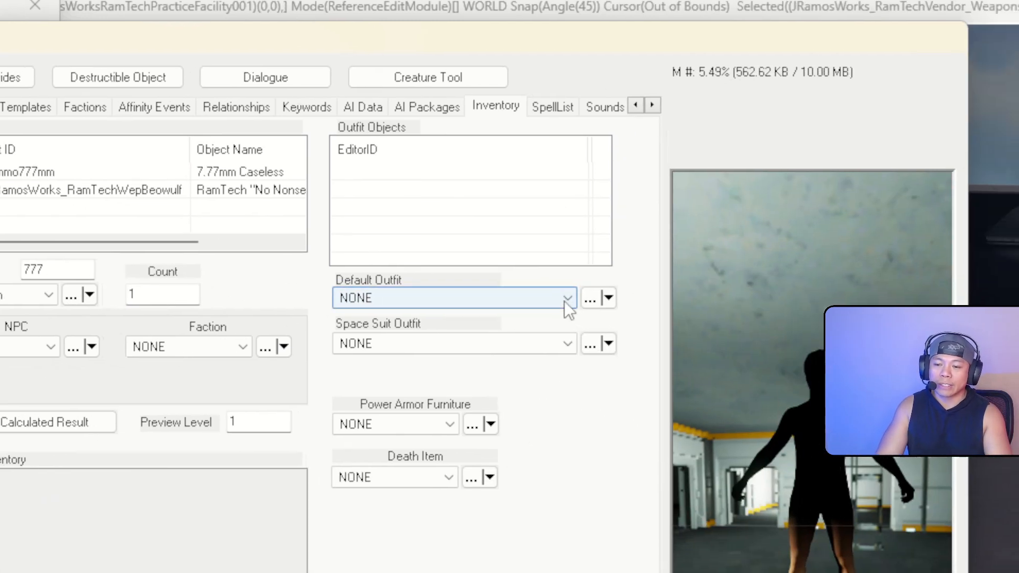
pyautogui.click(965, 406)
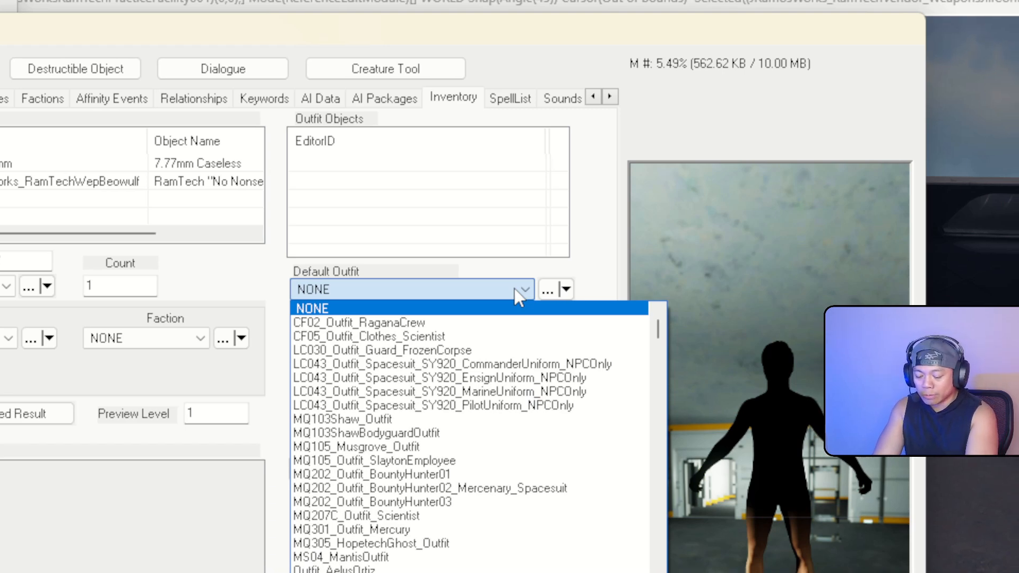
# Choose Outfit_Clothes_Mechanic_TankTop as Jack's default outfit
pyautogui.press('m')
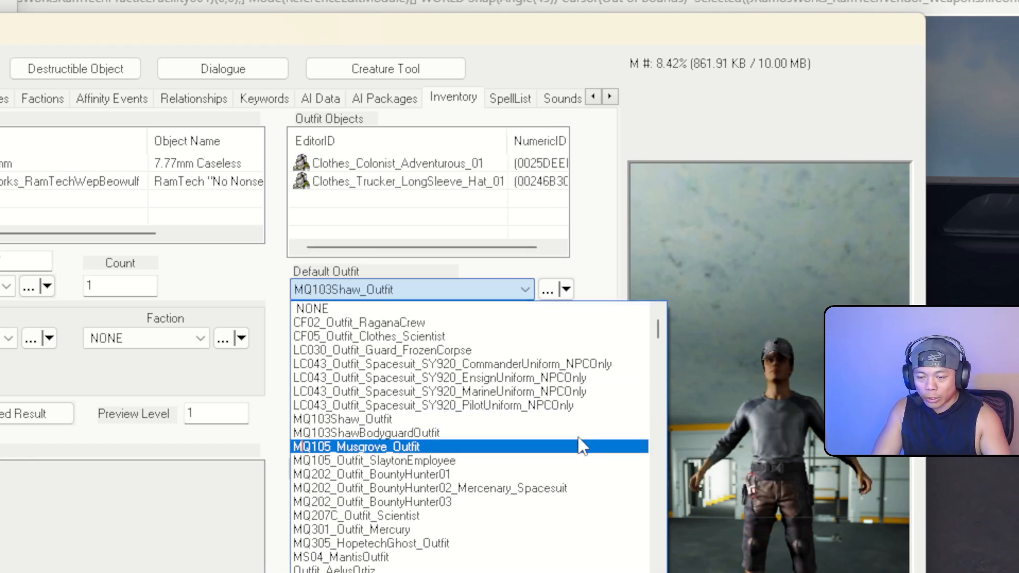
pyautogui.scroll(-3, 658, 350)
pyautogui.moveTo(661, 347); pyautogui.dragTo(661, 544)
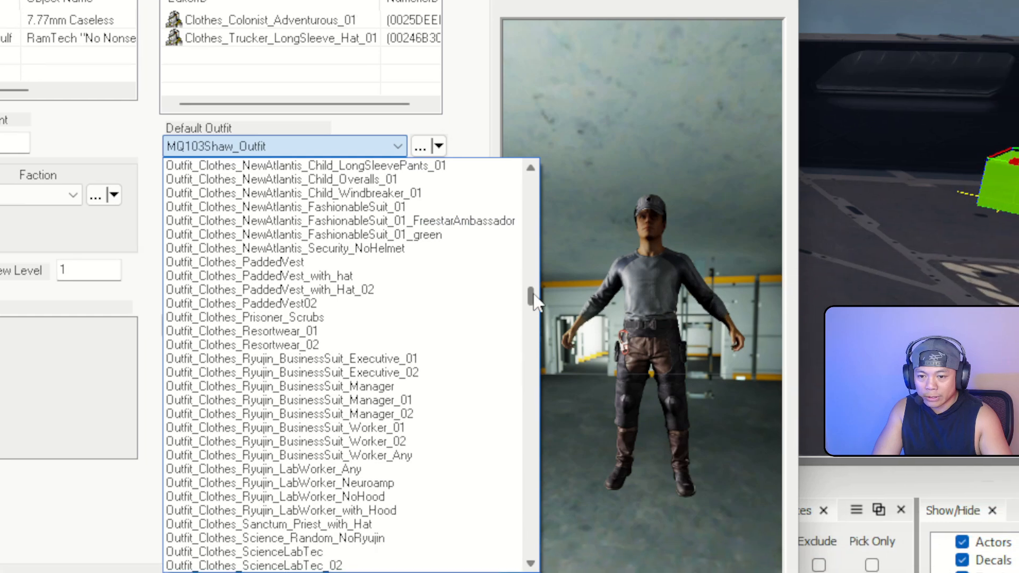
pyautogui.moveTo(513, 313); pyautogui.dragTo(542, 179)
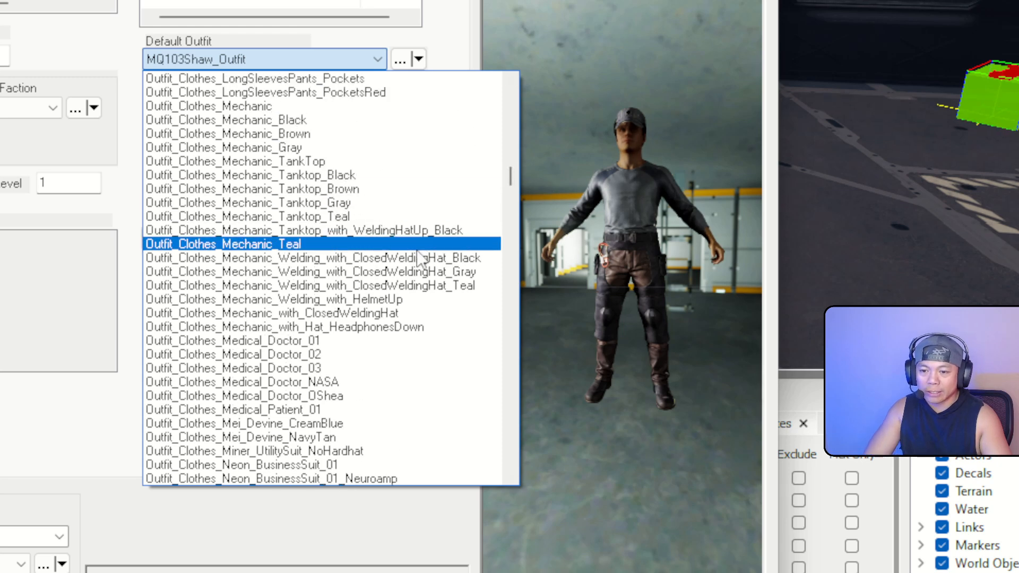
pyautogui.click(340, 162)
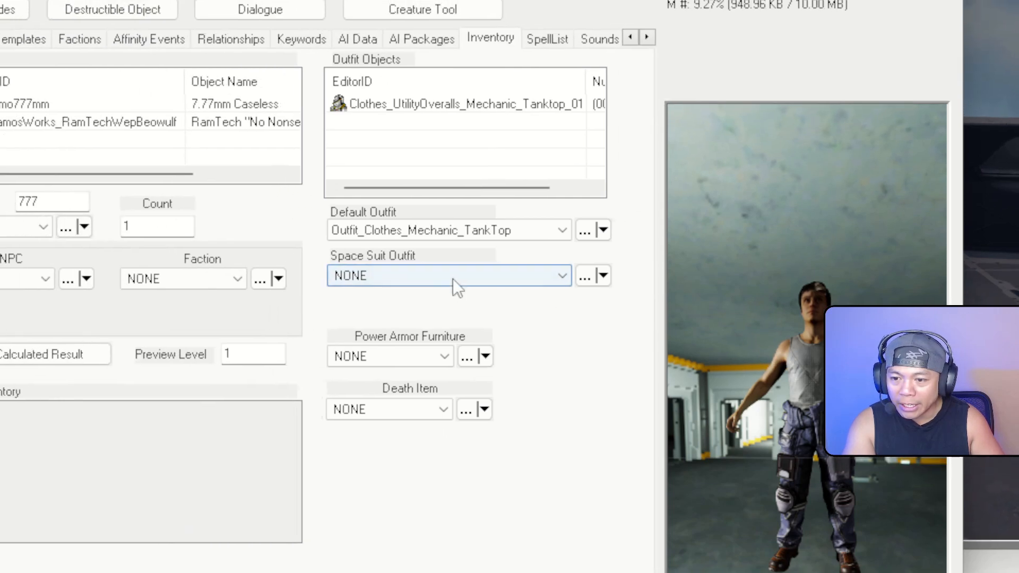
# Set the space suit outfit to Outfit_Spacesuit_UC_Pilot_SysDef_with_Helmet and open its outfit record
pyautogui.click(454, 279)
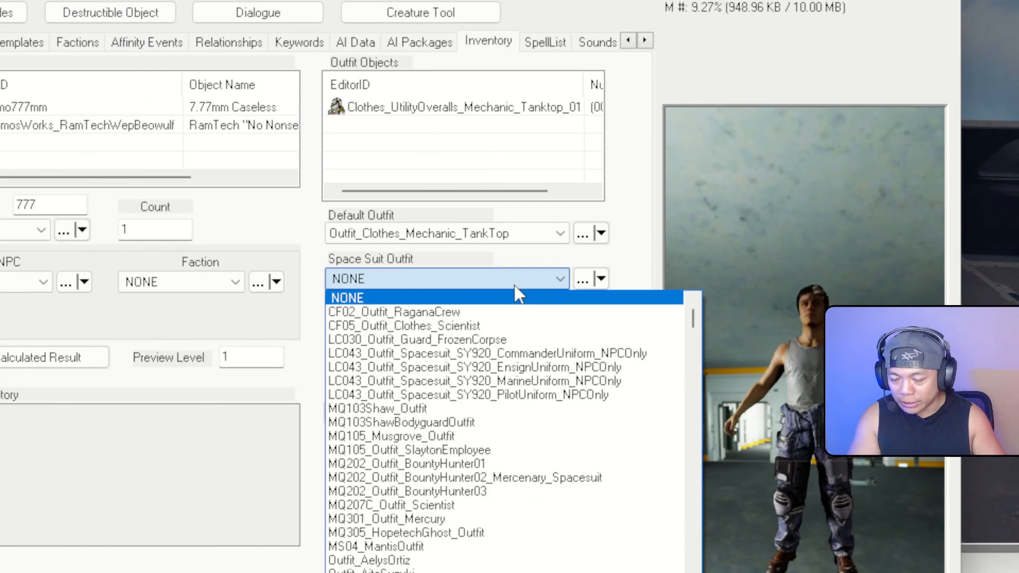
pyautogui.scroll(-20, 534, 454)
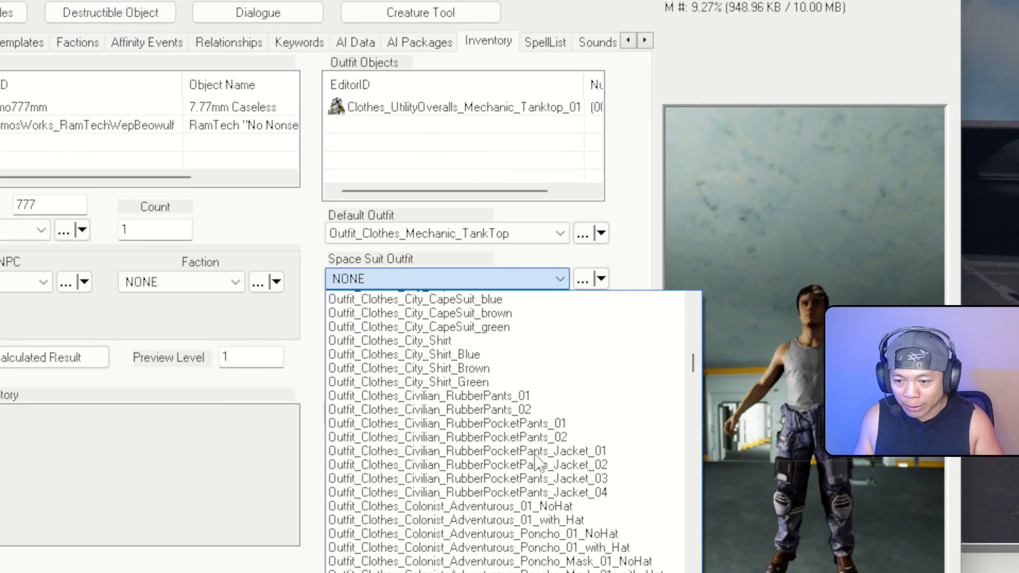
pyautogui.scroll(-4, 536, 460)
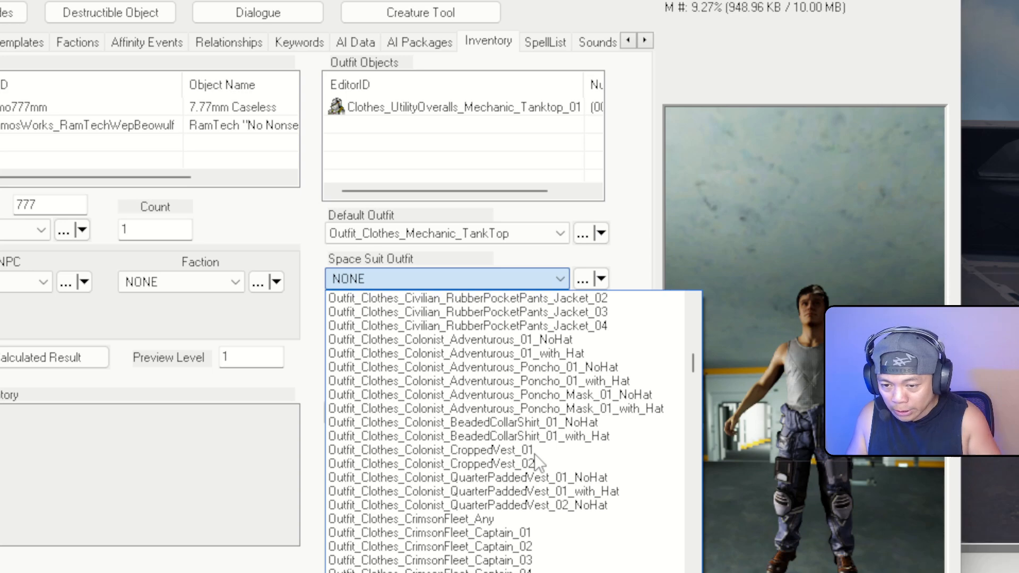
pyautogui.moveTo(690, 367); pyautogui.dragTo(513, 308)
pyautogui.scroll(-20, 511, 304)
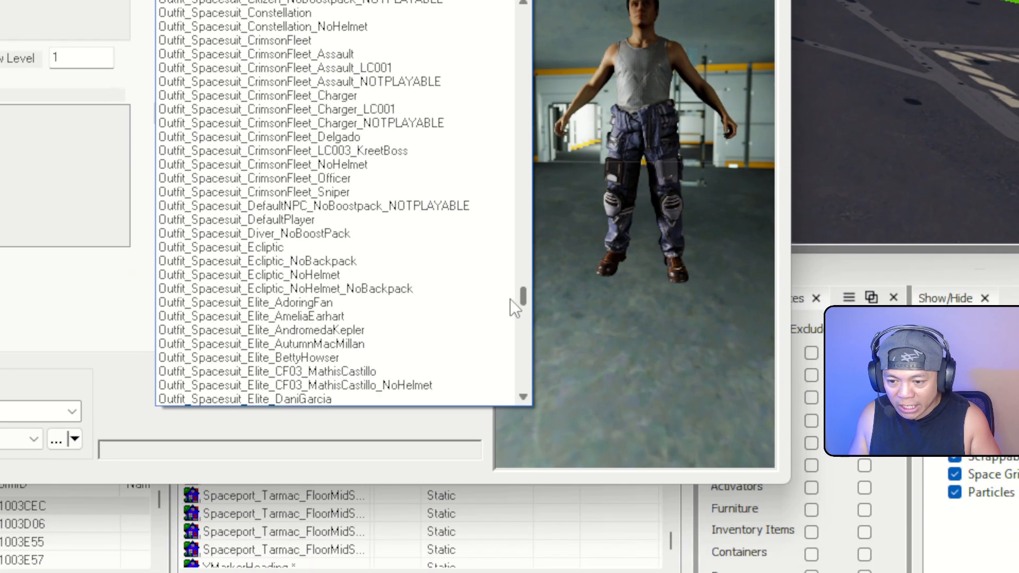
pyautogui.scroll(-11, 510, 294)
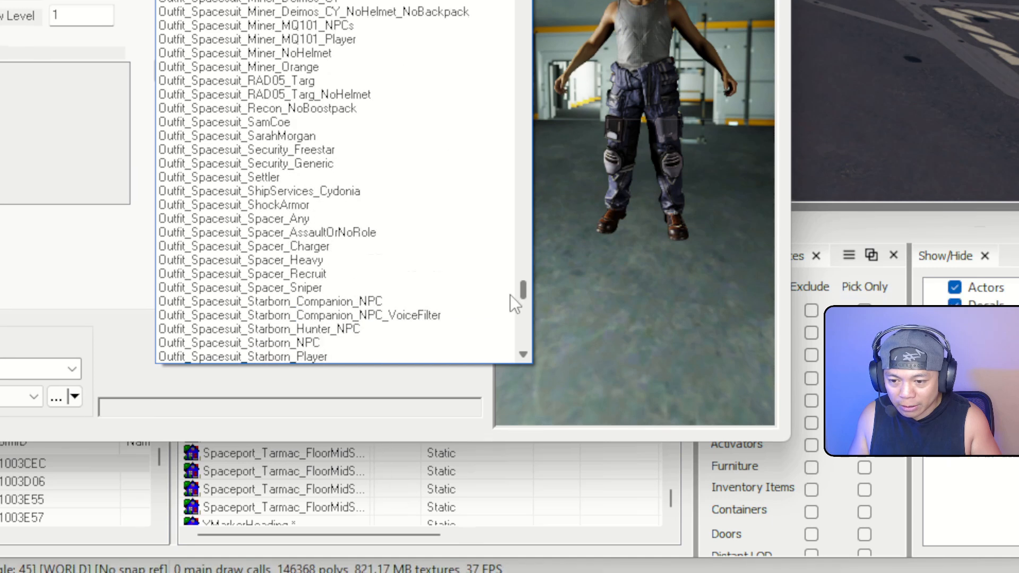
pyautogui.scroll(-1, 510, 298)
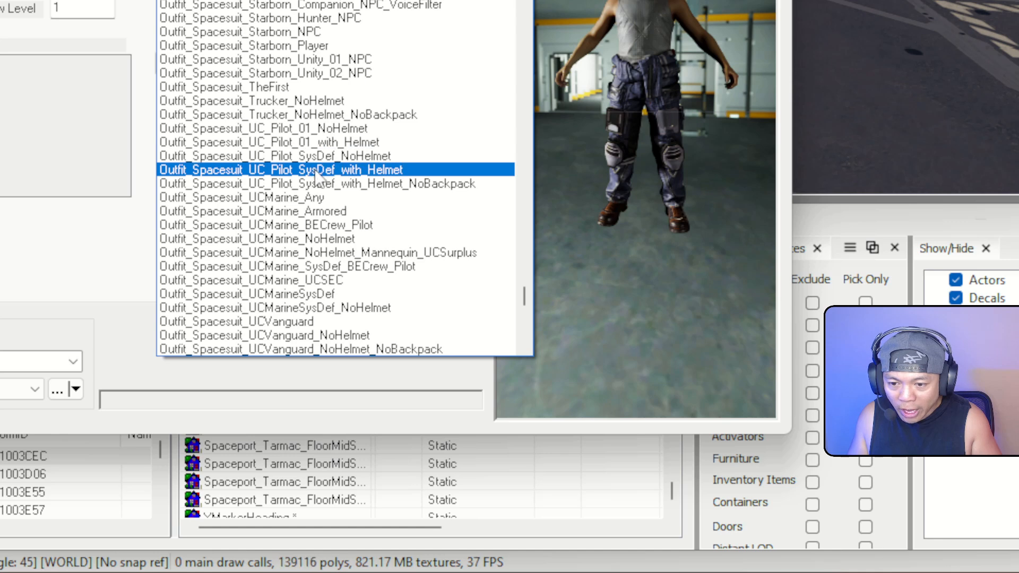
pyautogui.click(396, 184)
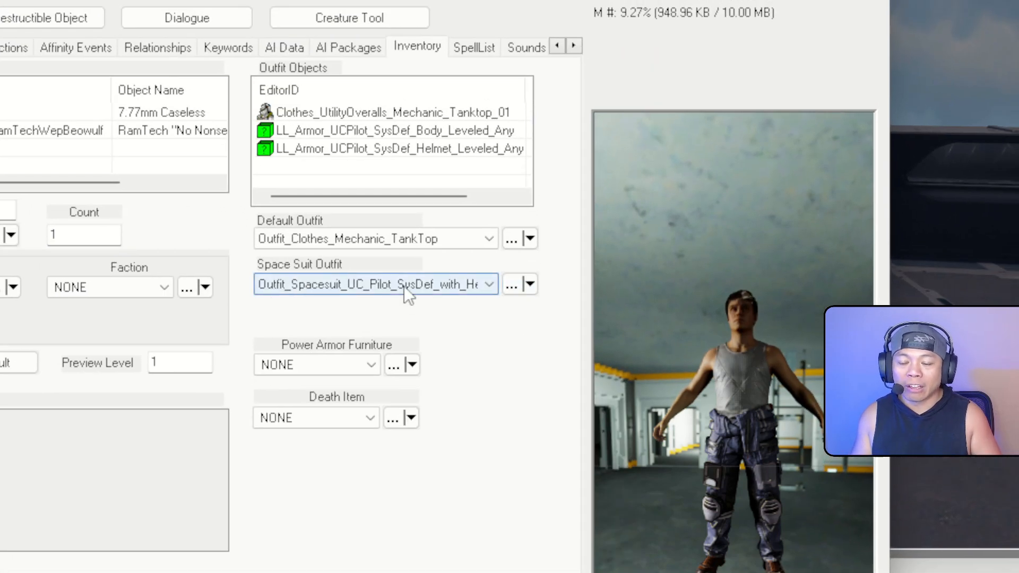
pyautogui.click(511, 287)
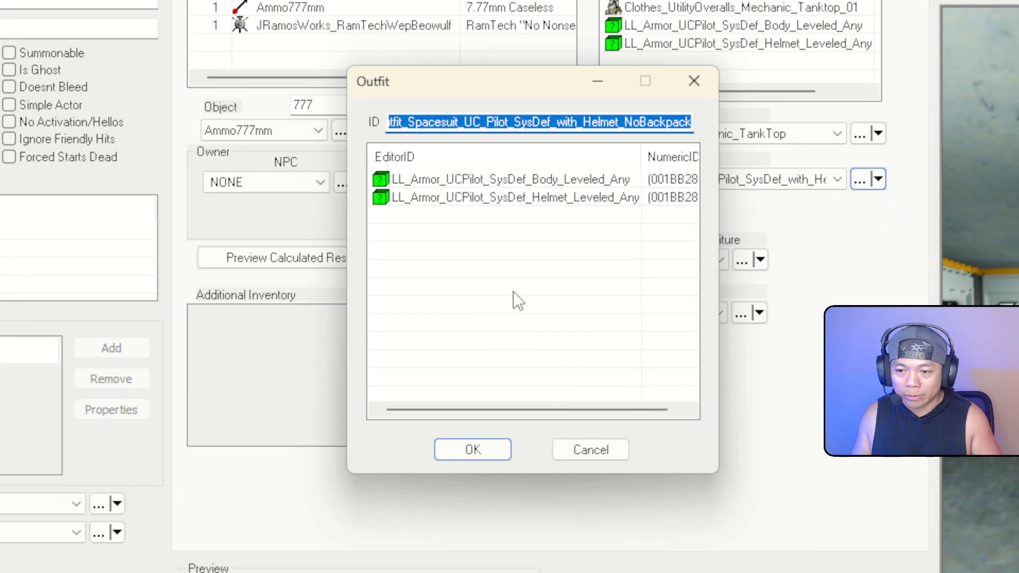
# Delete the LL_Armor_UCPilot helmet and body entries from the outfit
pyautogui.write('JRamosWorks_RamTechVendorOutfit')
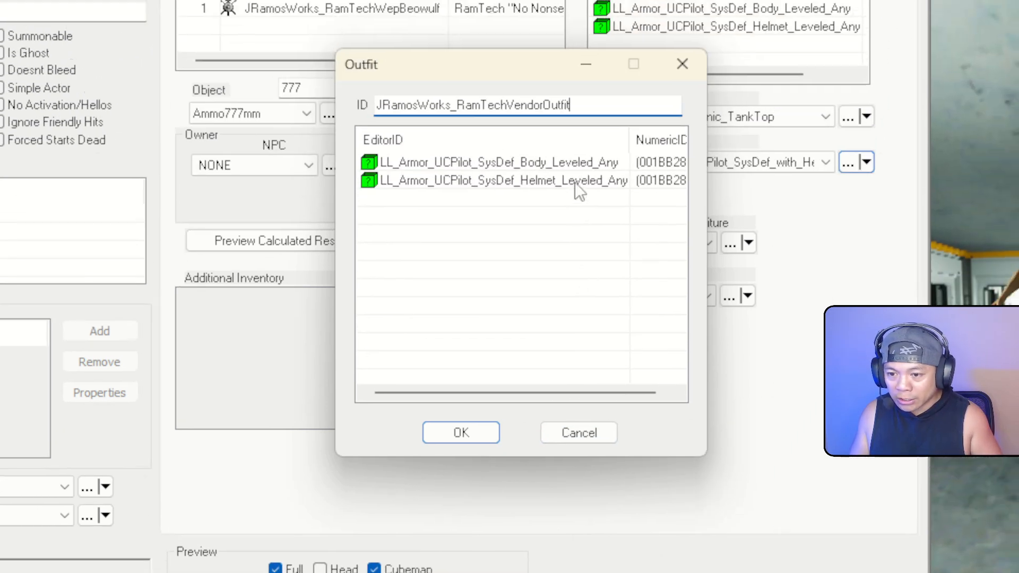
pyautogui.click(588, 200)
pyautogui.press('Delete')
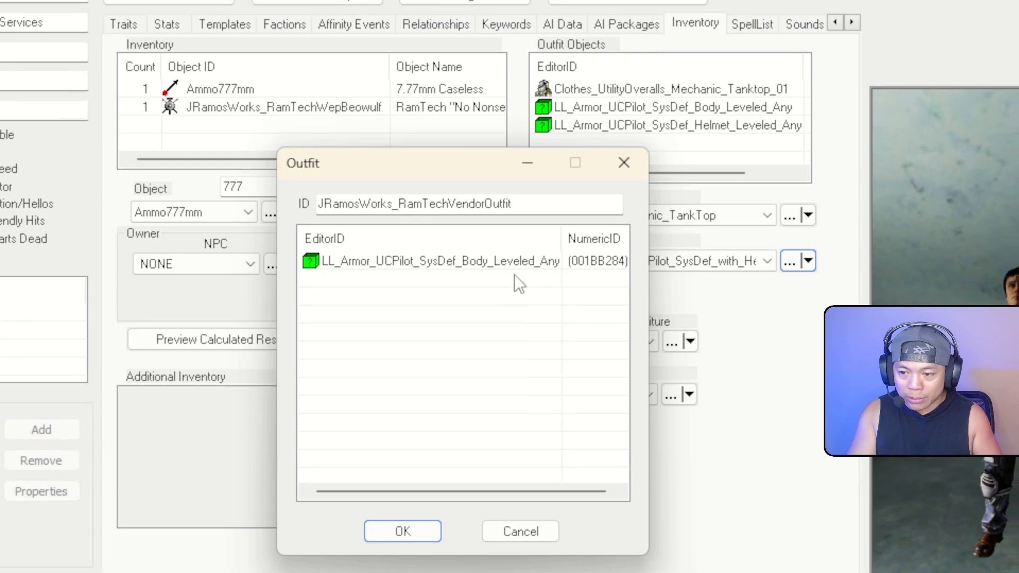
pyautogui.click(523, 238)
pyautogui.press('Delete')
# Filter for jramosworks*ramtechspace and add Starborn_Reclaimed_Body and Stealth_Helmet, saving as a new outfit
pyautogui.moveTo(491, 141); pyautogui.dragTo(608, 74)
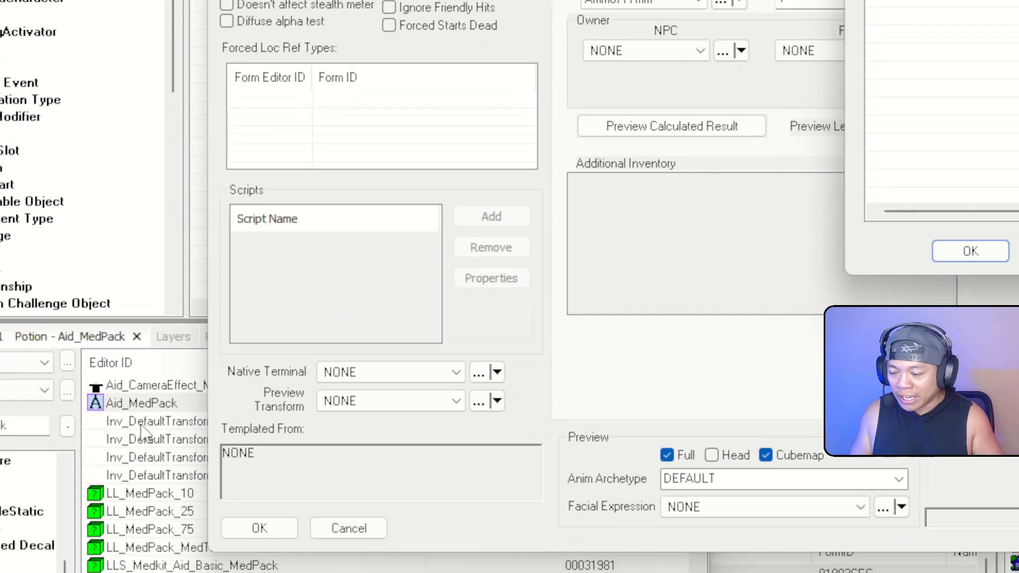
pyautogui.click(142, 440)
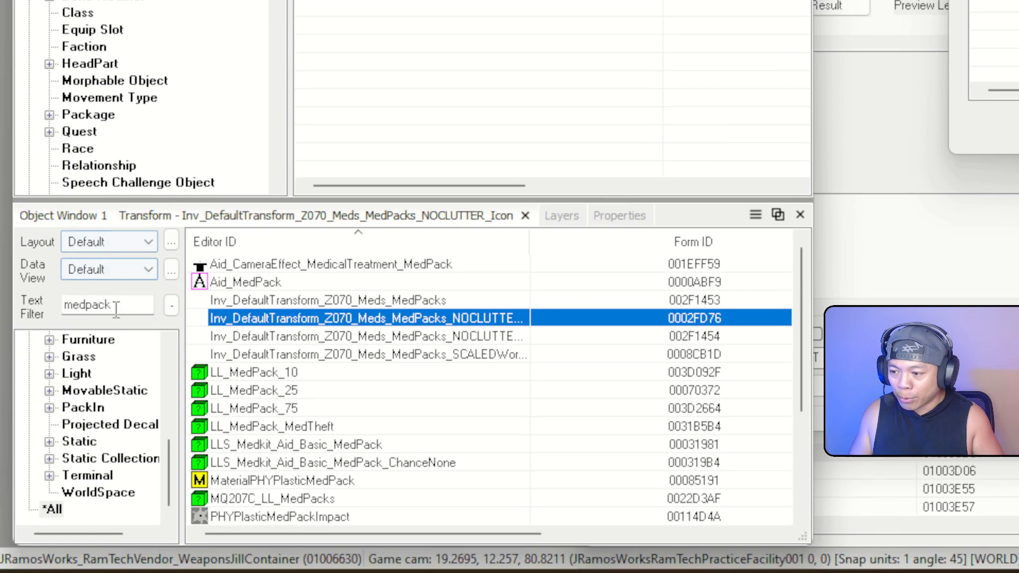
pyautogui.doubleClick(115, 307)
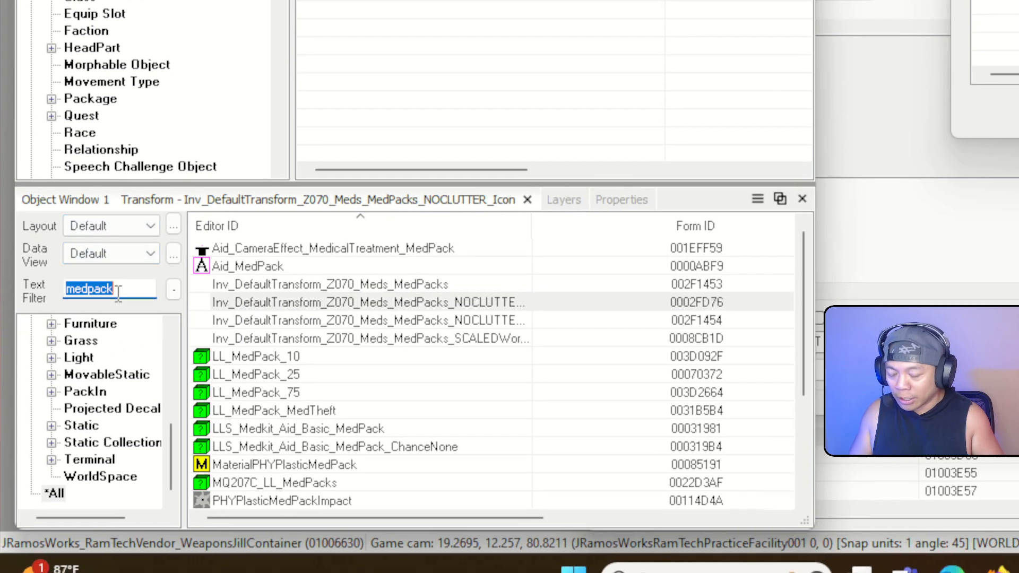
pyautogui.write('jramosworks*ram')
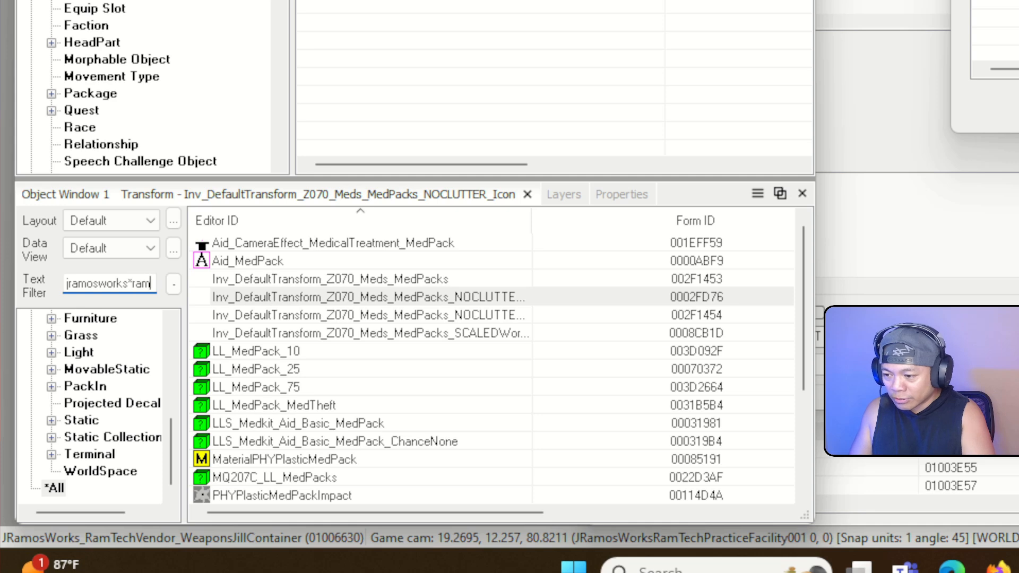
pyautogui.write('tech')
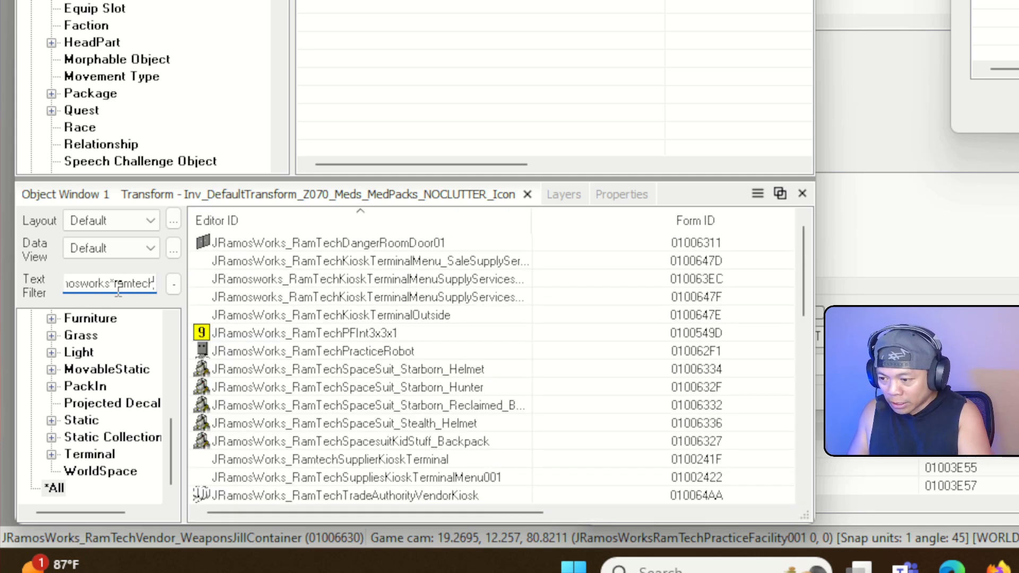
pyautogui.write('space')
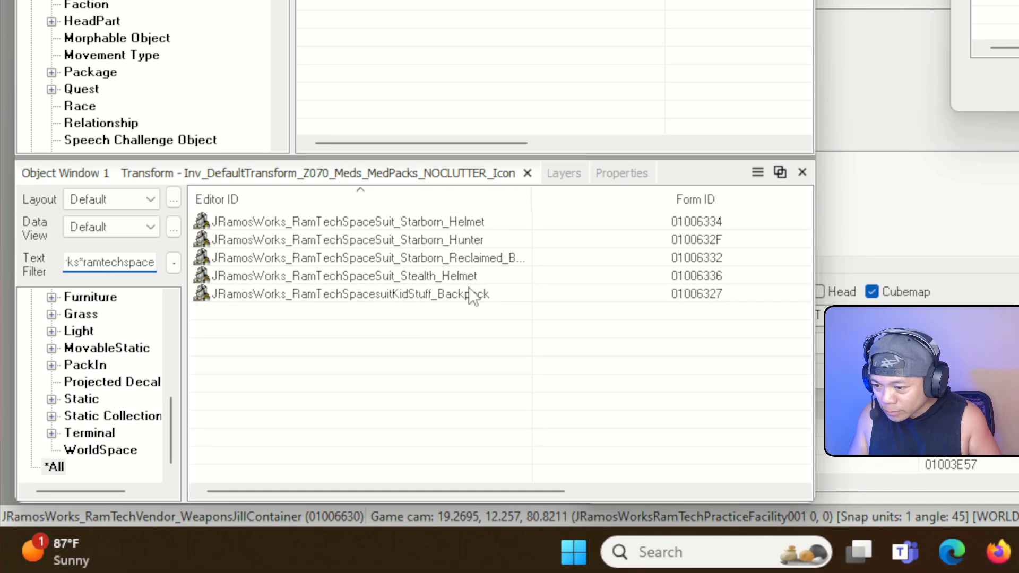
pyautogui.moveTo(532, 199); pyautogui.dragTo(643, 201)
pyautogui.click(526, 263)
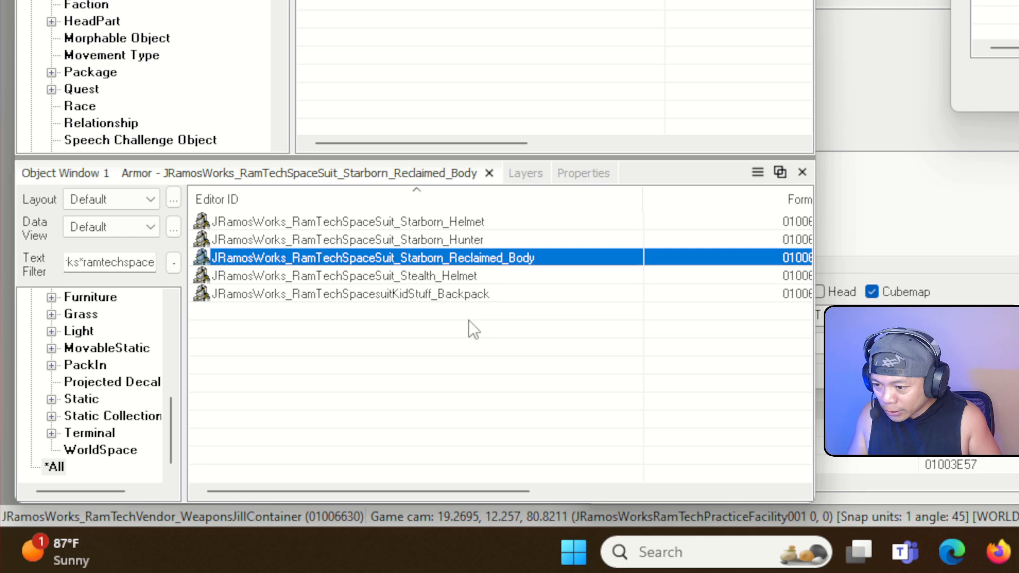
pyautogui.click(461, 277)
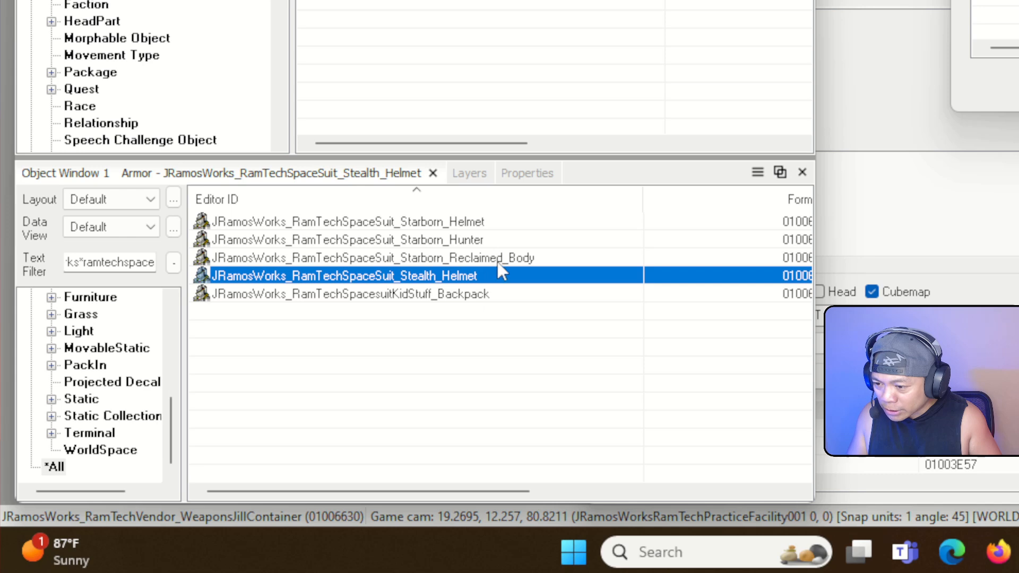
pyautogui.keyDown('ctrl'); pyautogui.click(467, 258); pyautogui.keyUp('ctrl')
pyautogui.moveTo(426, 272); pyautogui.dragTo(652, 200)
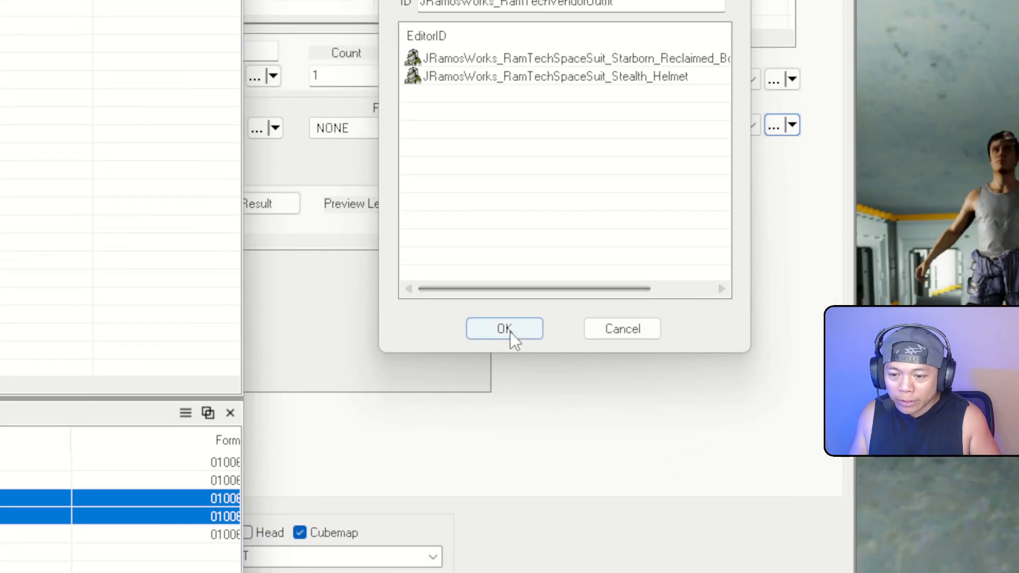
pyautogui.click(505, 330)
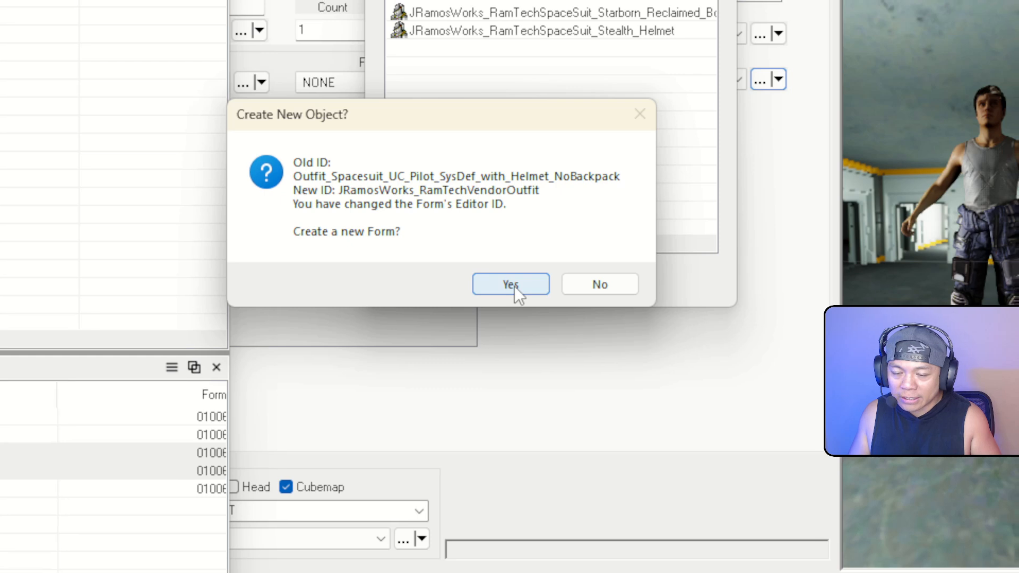
pyautogui.click(511, 285)
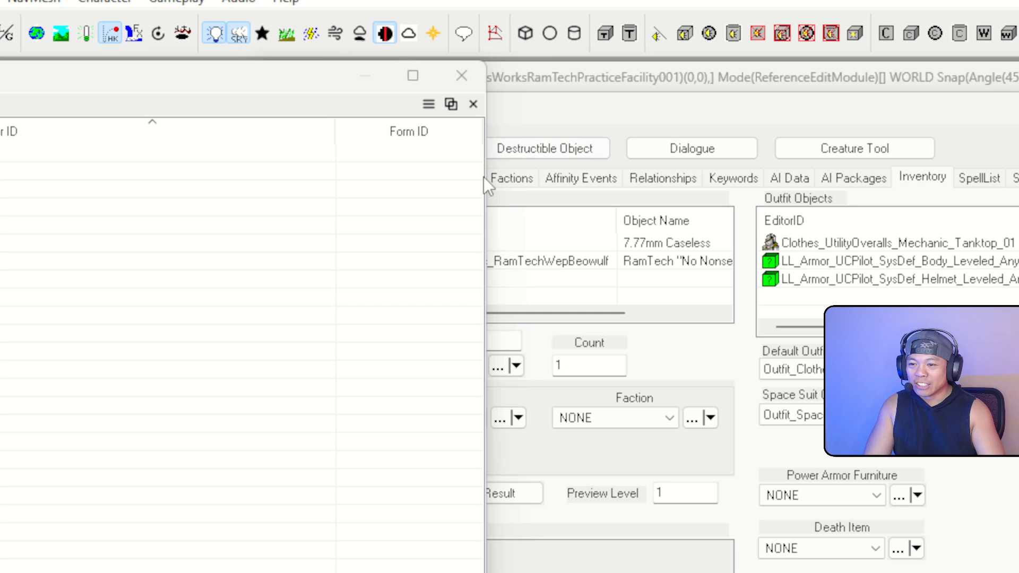
# Check Jack's Space Suit Outfit dropdown without changing it, then confirm the actor form with OK
pyautogui.moveTo(441, 81); pyautogui.dragTo(198, 104)
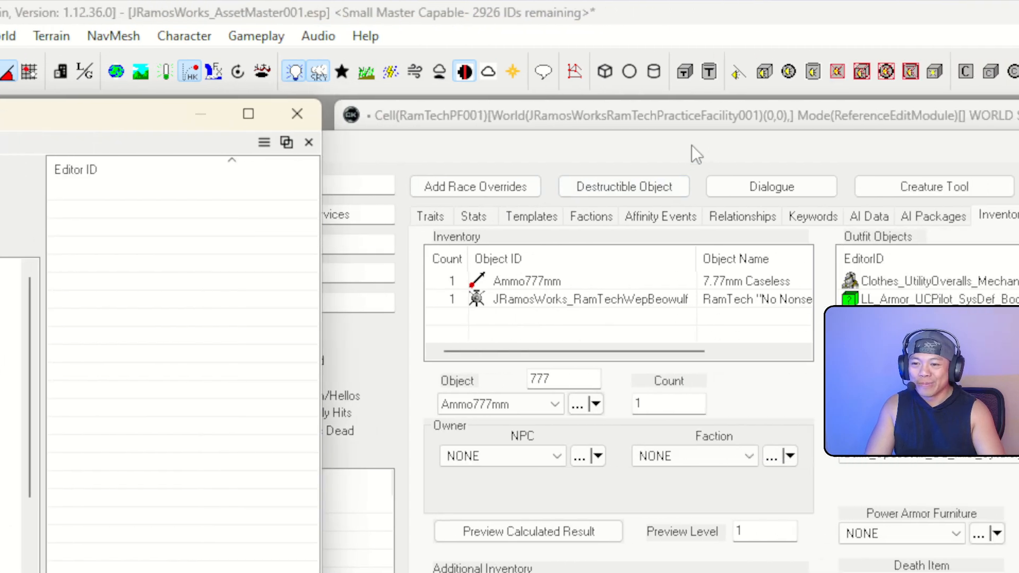
pyautogui.click(840, 145)
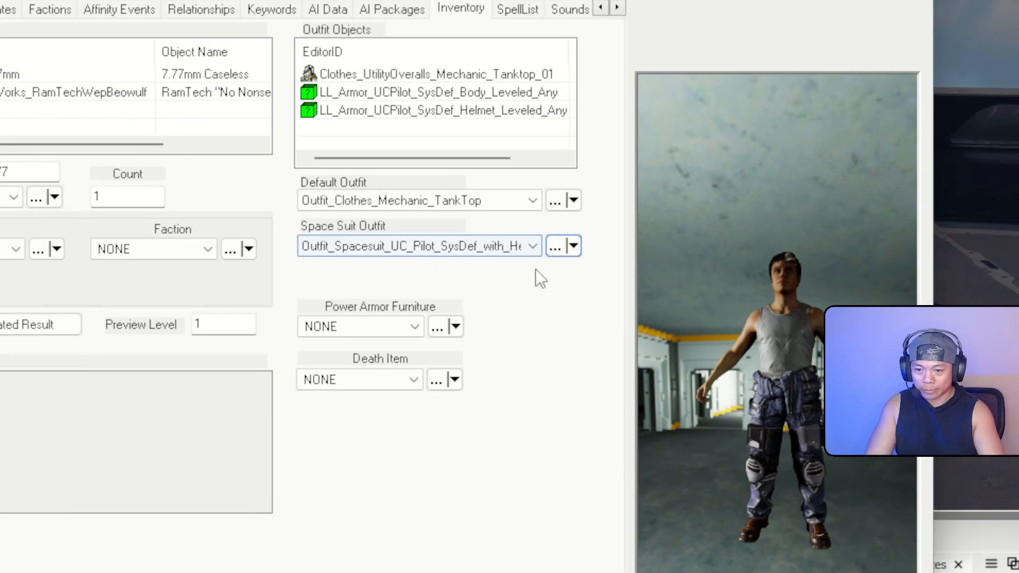
pyautogui.click(519, 251)
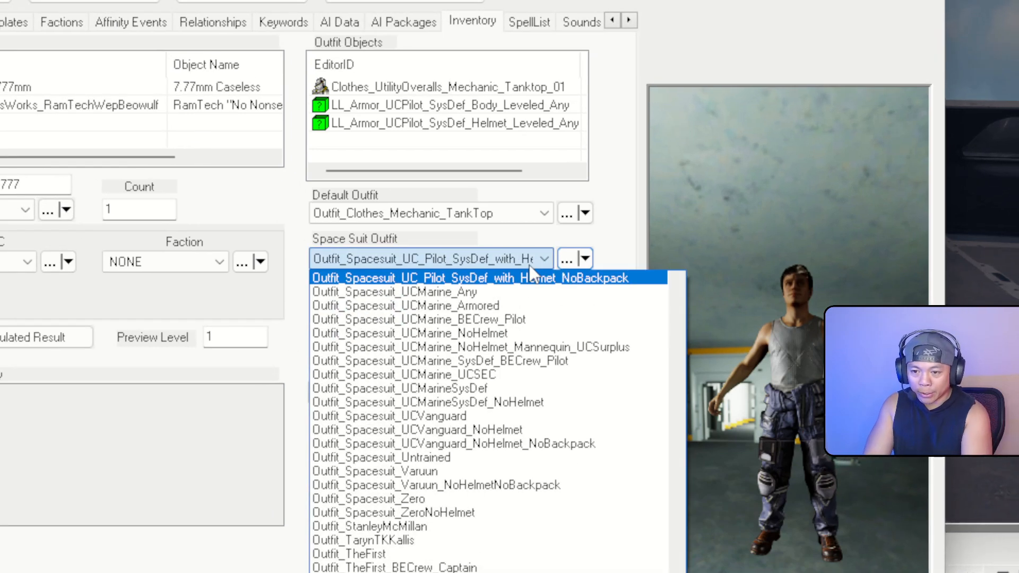
pyautogui.click(598, 234)
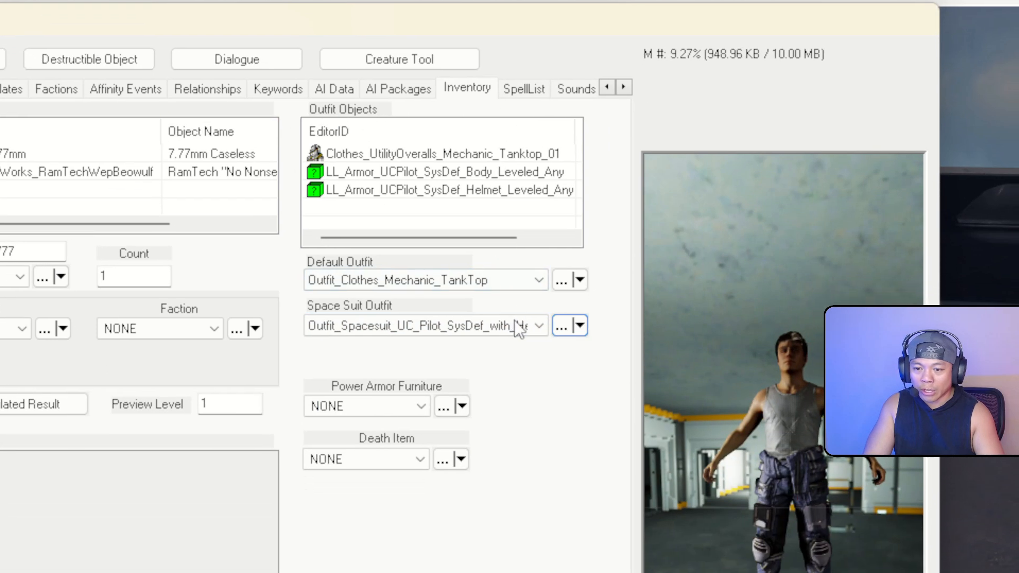
pyautogui.click(633, 419)
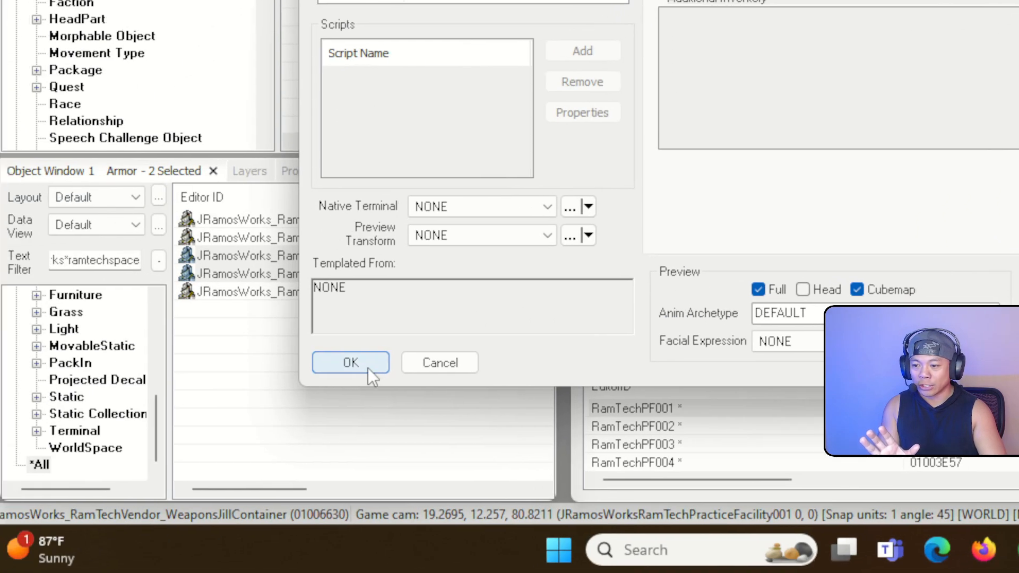
pyautogui.click(384, 365)
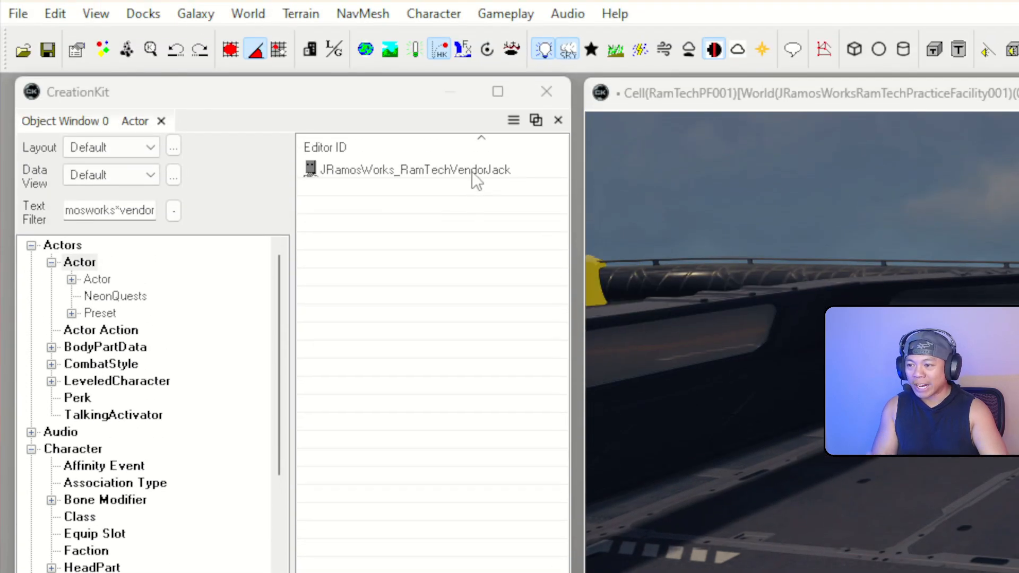
# Assign JRamosWorks_RamTechVendorOutfit as the RamTechVendorJack actor's space suit outfit
pyautogui.doubleClick(472, 116)
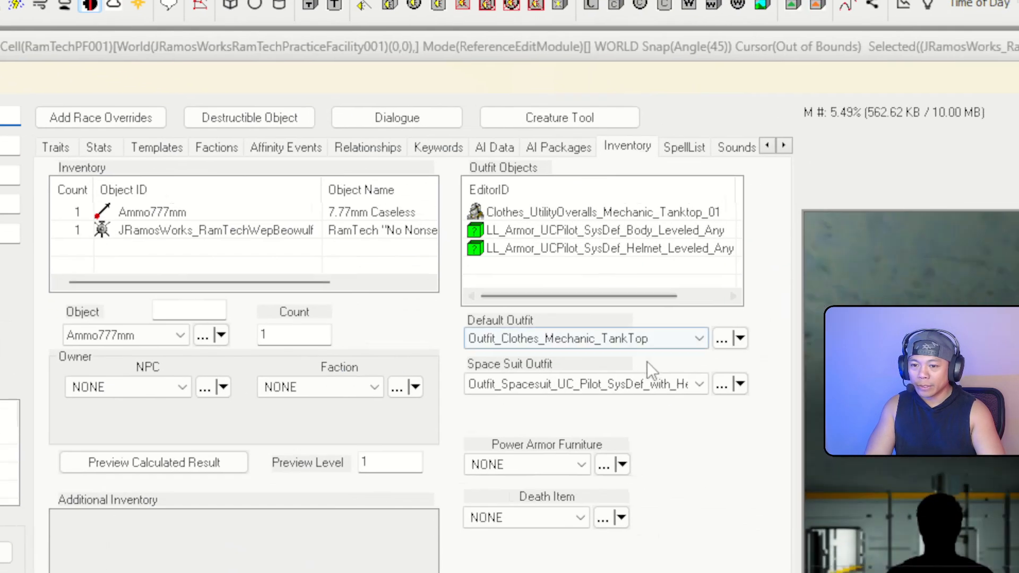
pyautogui.click(977, 434)
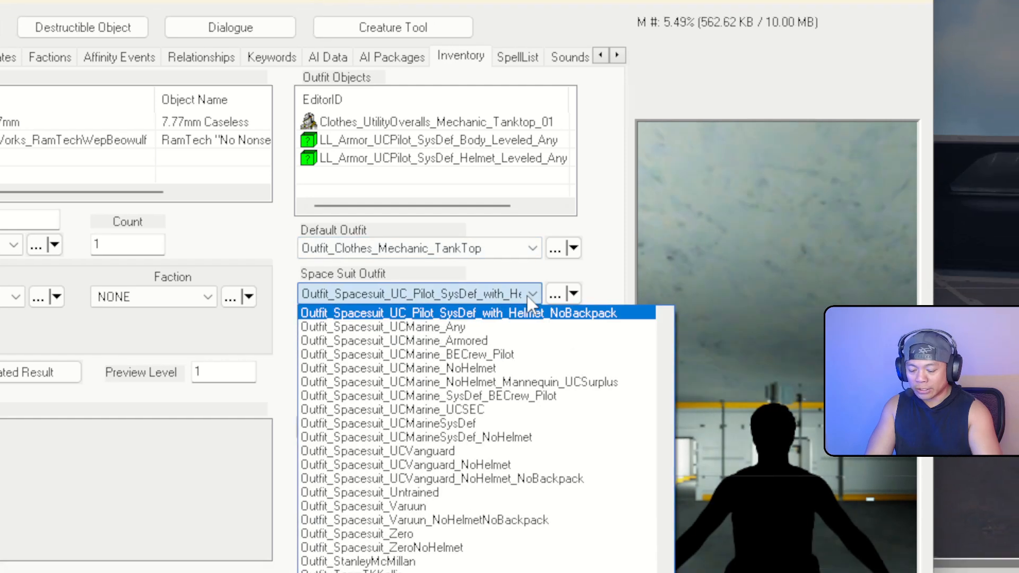
pyautogui.press('j')
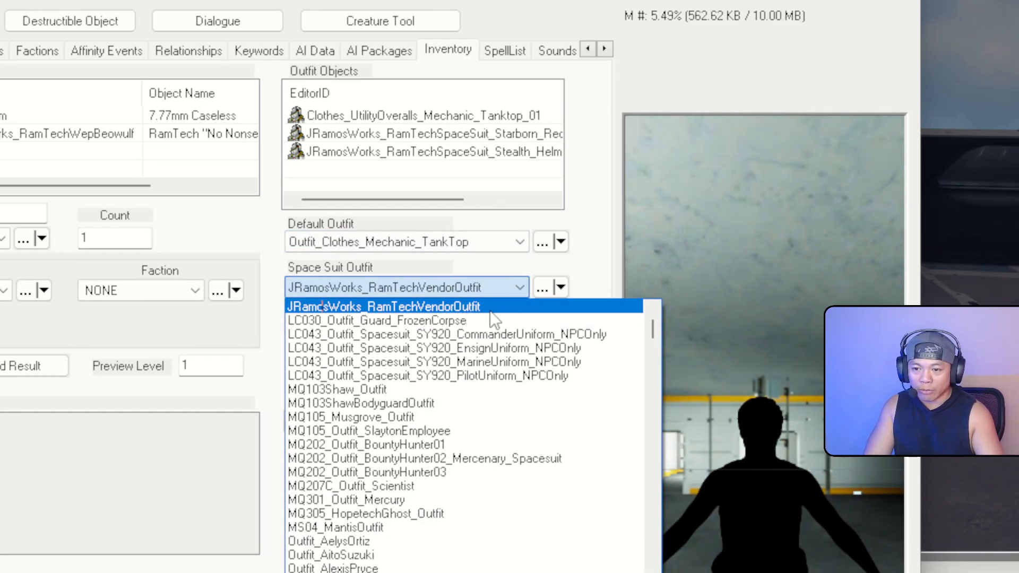
pyautogui.click(491, 312)
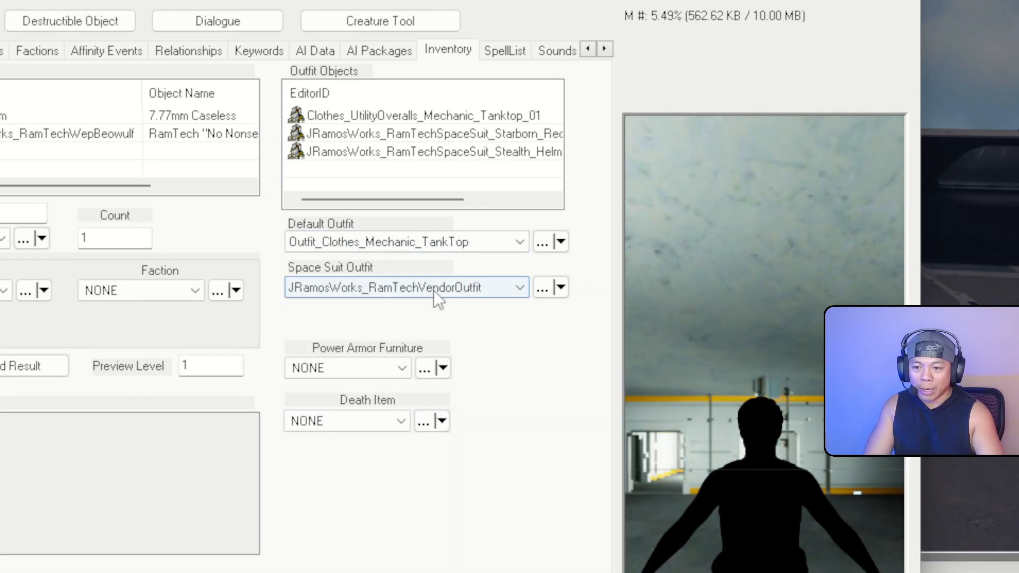
# Rename that outfit to JRamosWorks_RamTechSpaceSuitVendorOutfit, keeping the same form, and close the actor
pyautogui.click(542, 287)
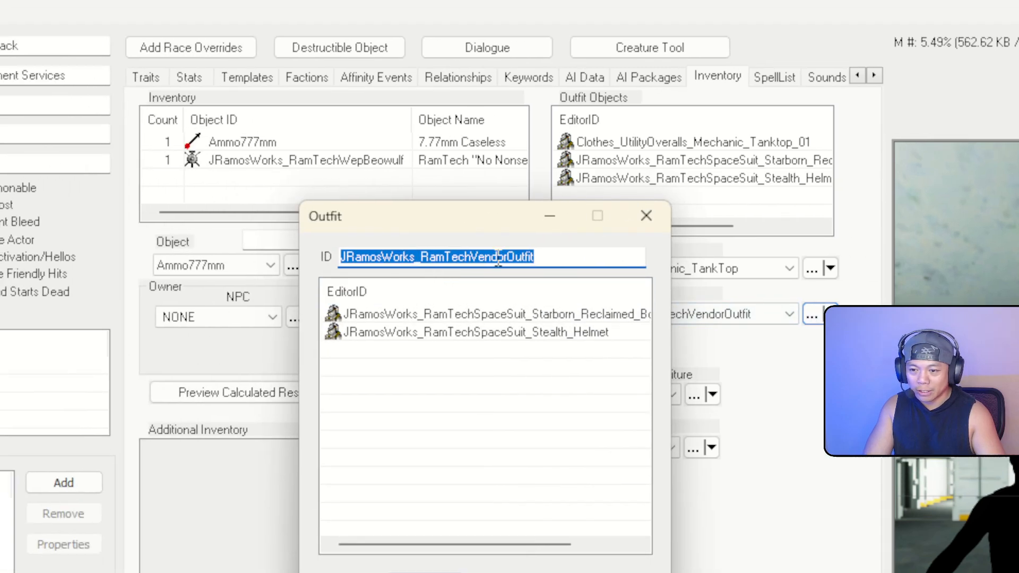
pyautogui.click(489, 274)
pyautogui.click(504, 275)
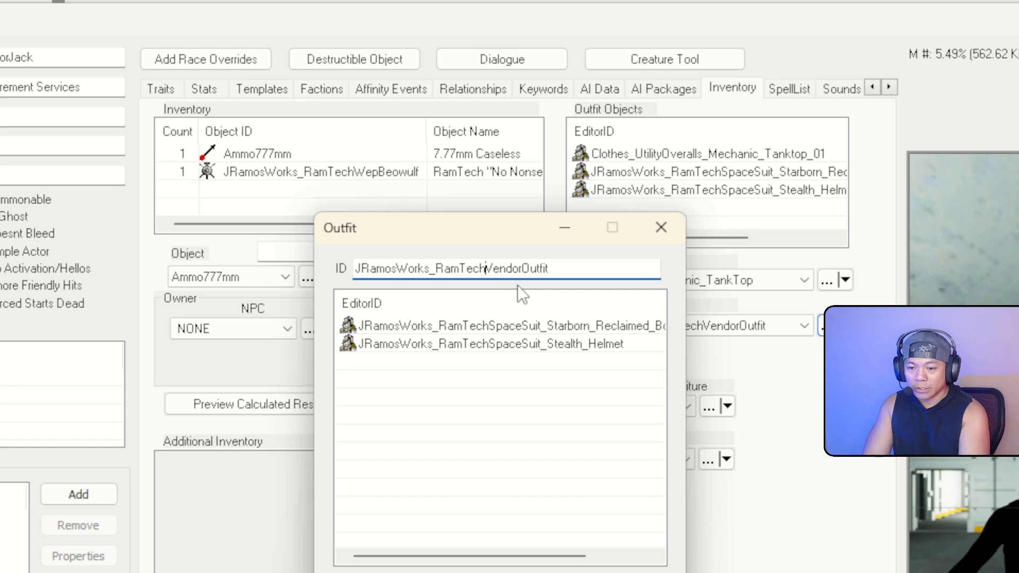
pyautogui.write('Sap')
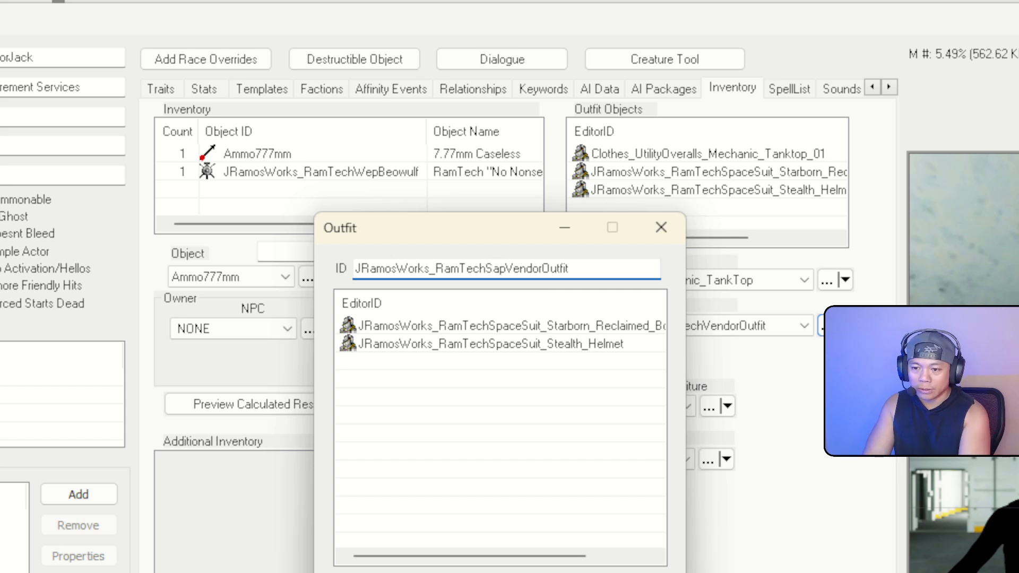
pyautogui.write('aceSuit')
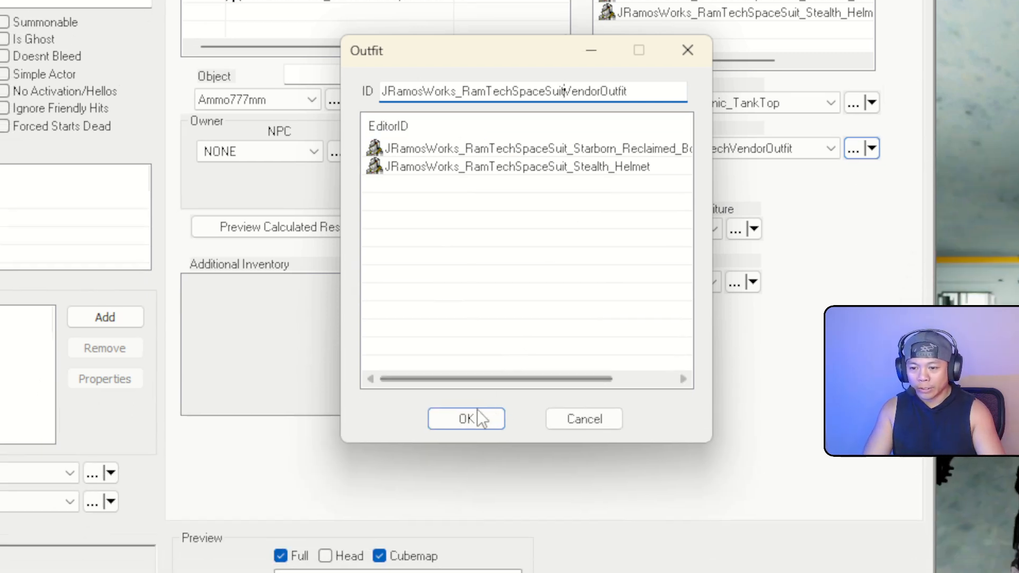
pyautogui.click(475, 415)
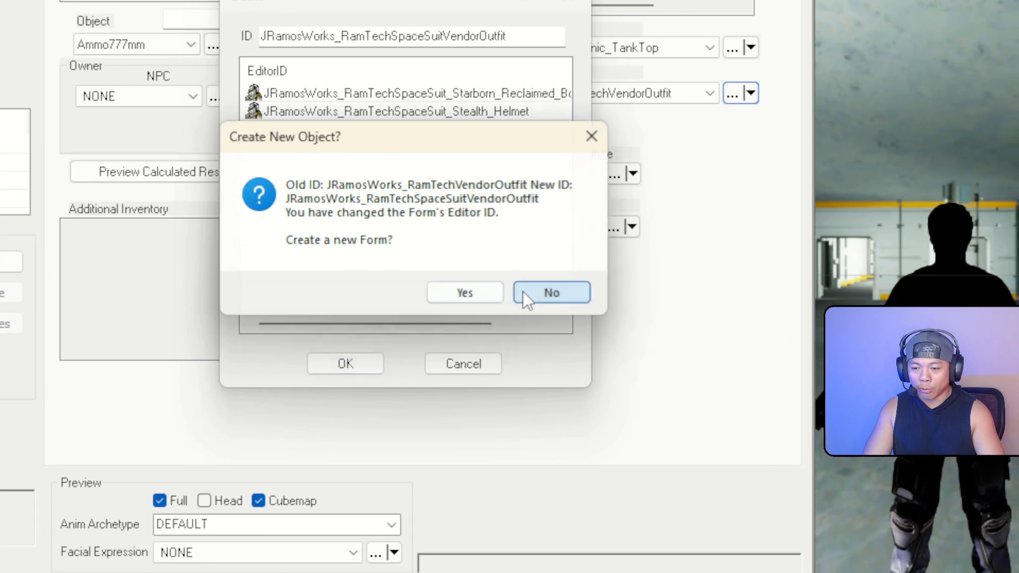
pyautogui.click(610, 304)
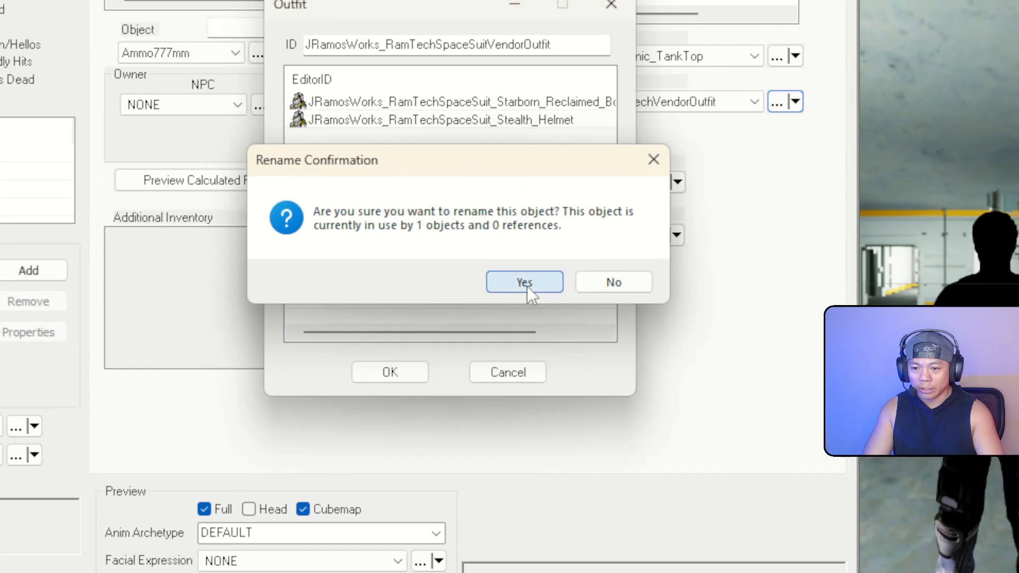
pyautogui.click(550, 273)
pyautogui.click(769, 95)
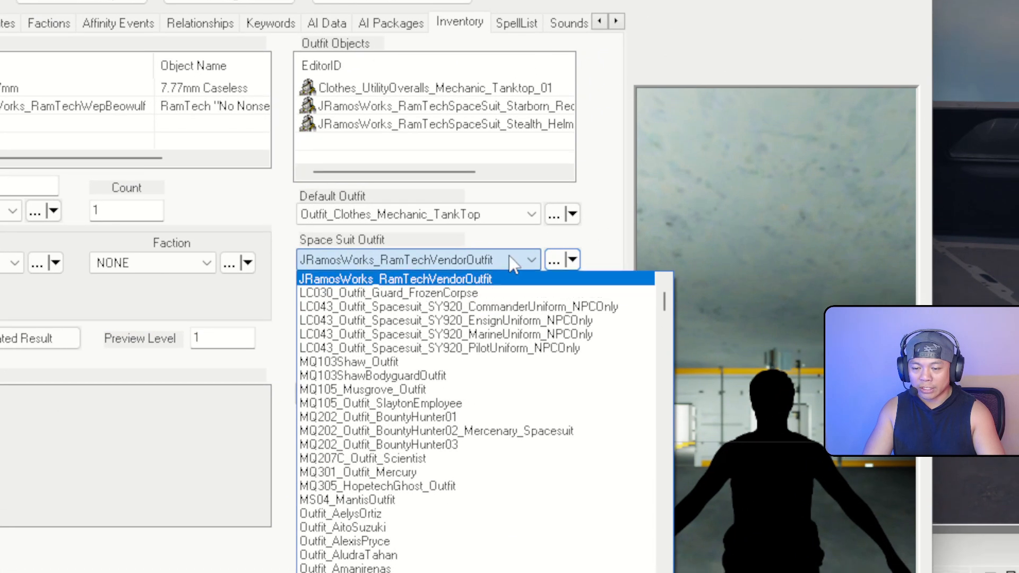
pyautogui.click(513, 268)
pyautogui.click(128, 473)
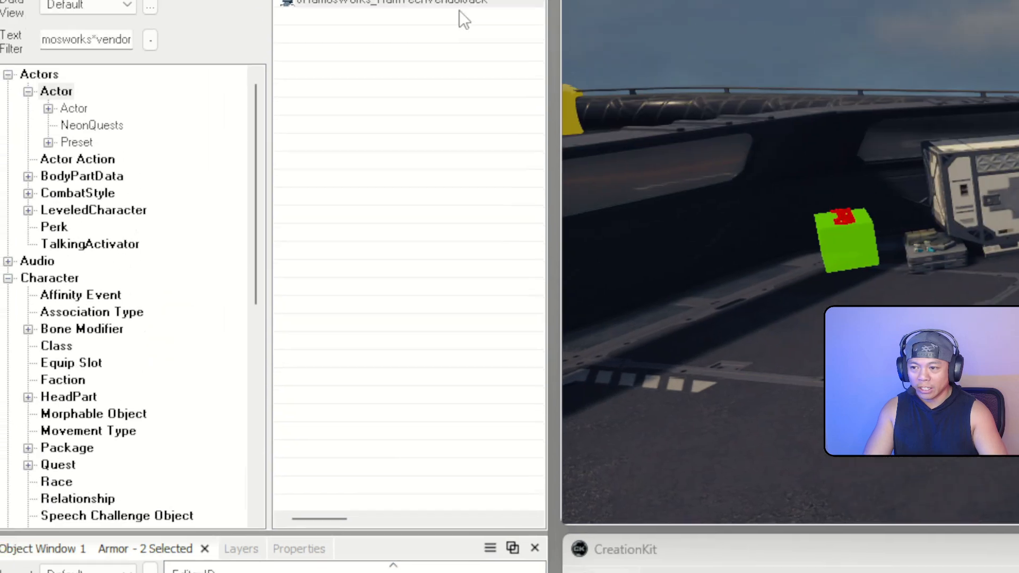
pyautogui.doubleClick(480, 141)
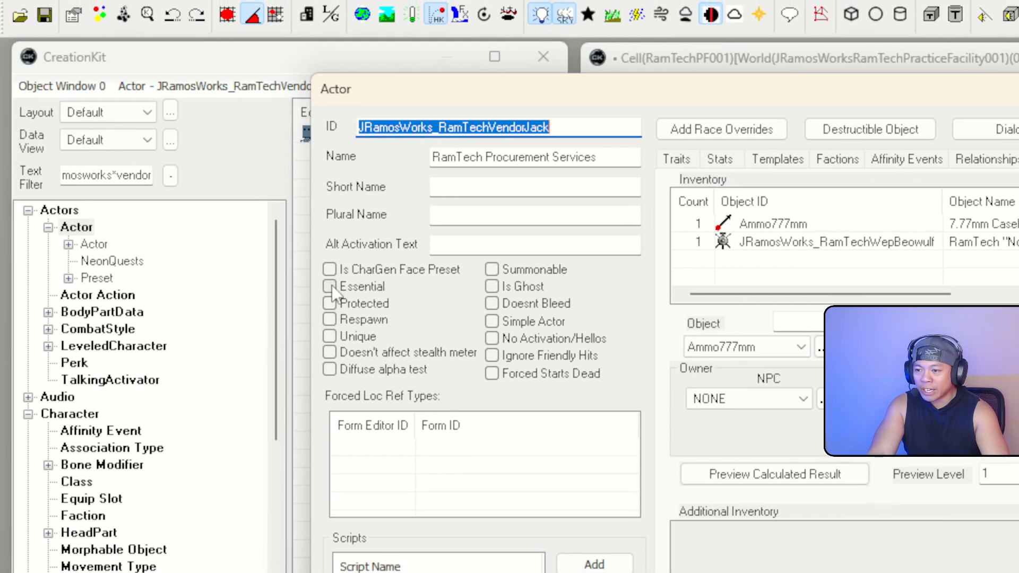
pyautogui.click(298, 289)
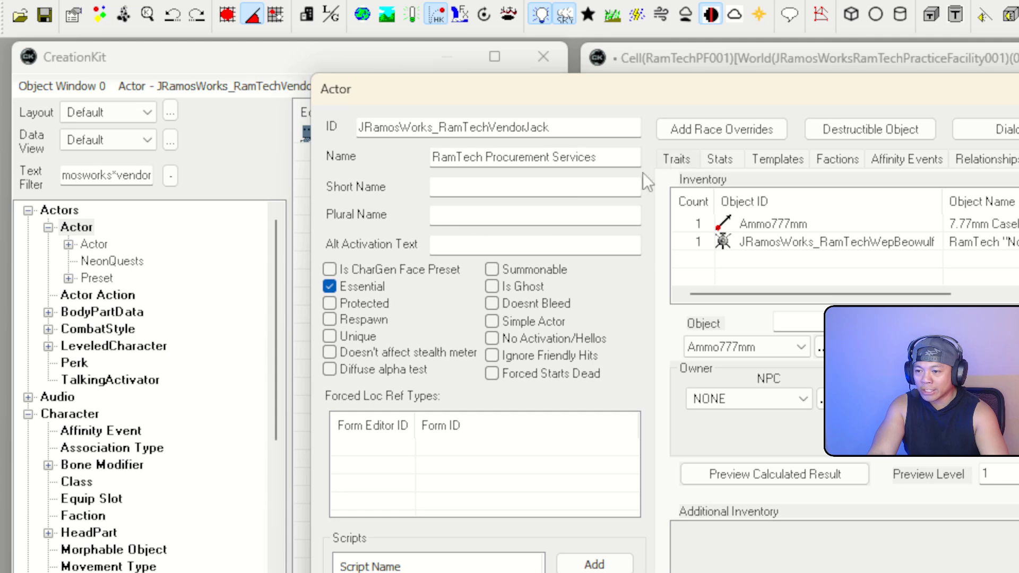
pyautogui.click(332, 338)
pyautogui.click(679, 158)
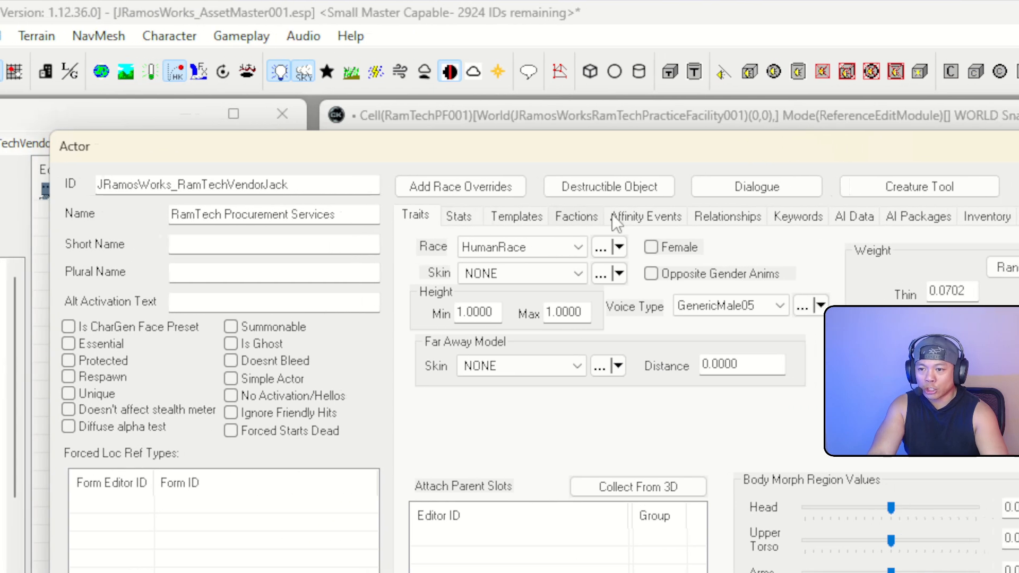
pyautogui.click(438, 216)
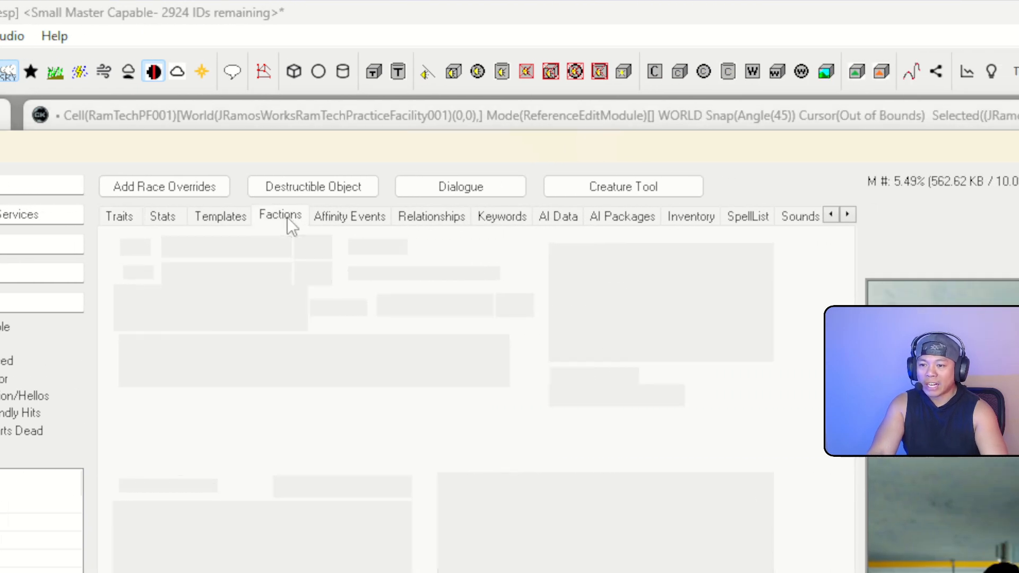
pyautogui.click(699, 222)
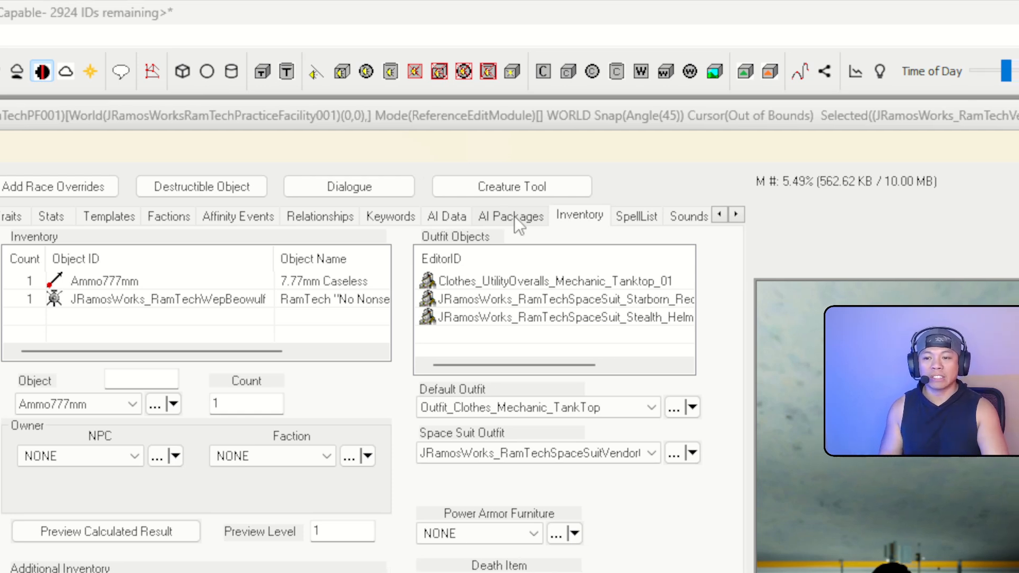
pyautogui.click(515, 215)
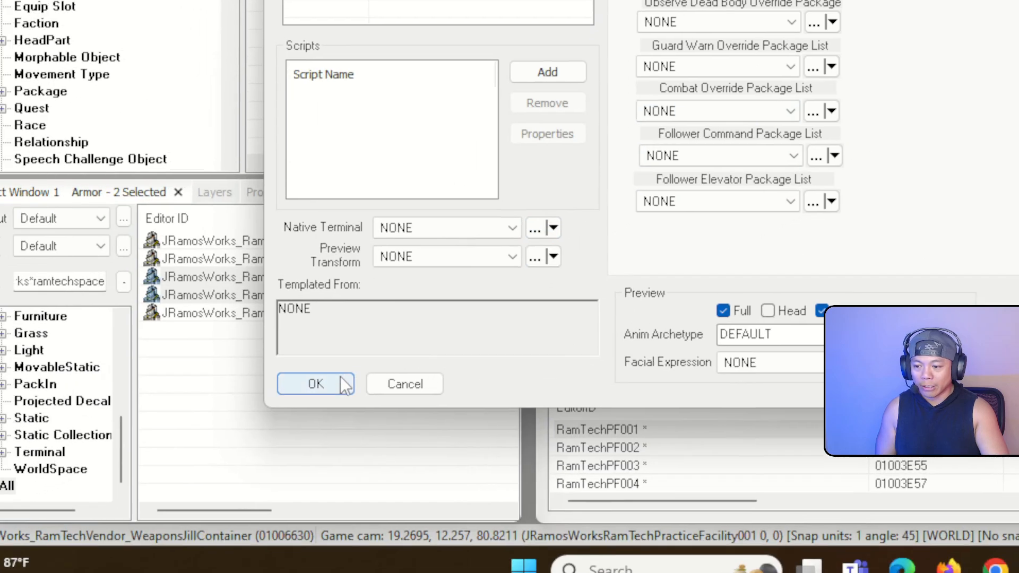
pyautogui.click(195, 440)
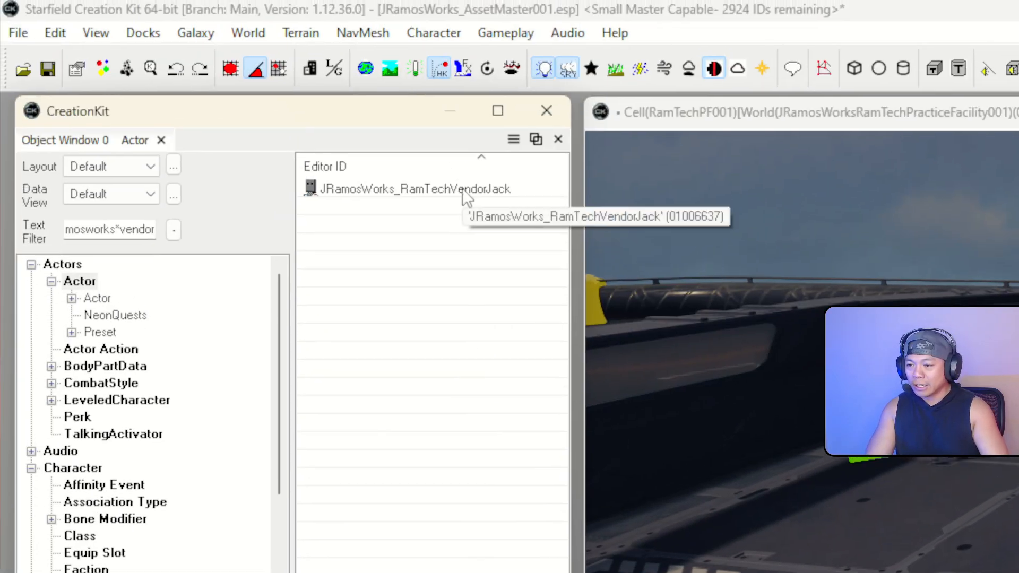
# Open the Jack vendor actor and change its ID to JRamosWorks_RamTechVendorJill
pyautogui.click(444, 104)
pyautogui.doubleClick(463, 191)
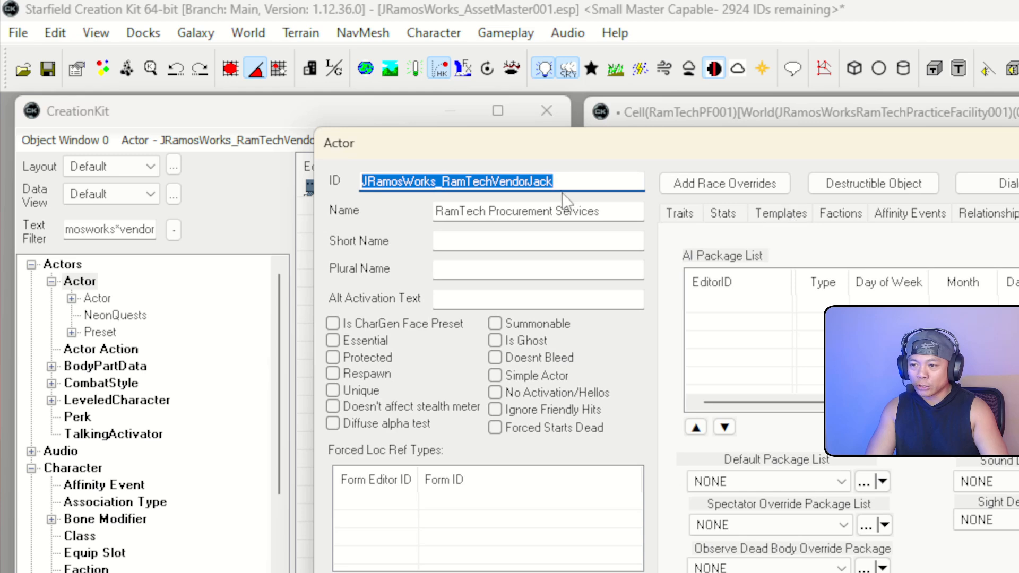
pyautogui.click(581, 178)
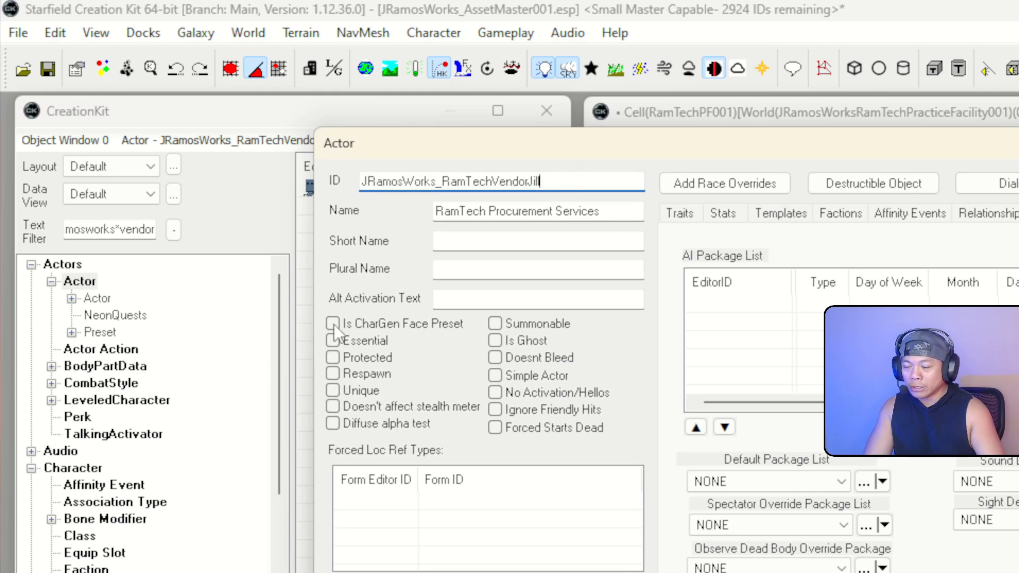
# Make the actor female with the GenericCrowdFemale01 voice type
pyautogui.click(678, 214)
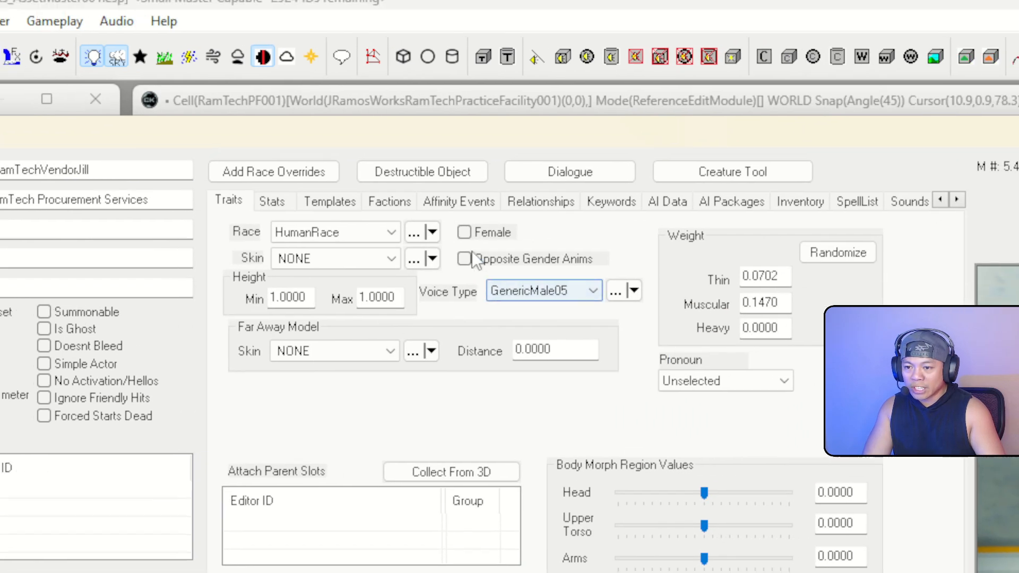
pyautogui.click(465, 232)
pyautogui.click(593, 291)
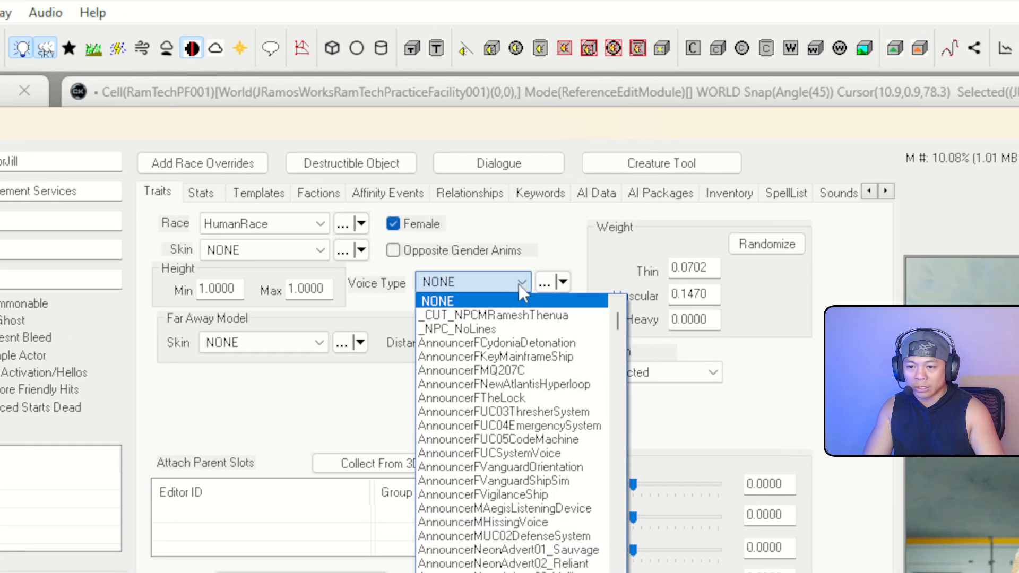
pyautogui.moveTo(618, 324); pyautogui.dragTo(618, 372)
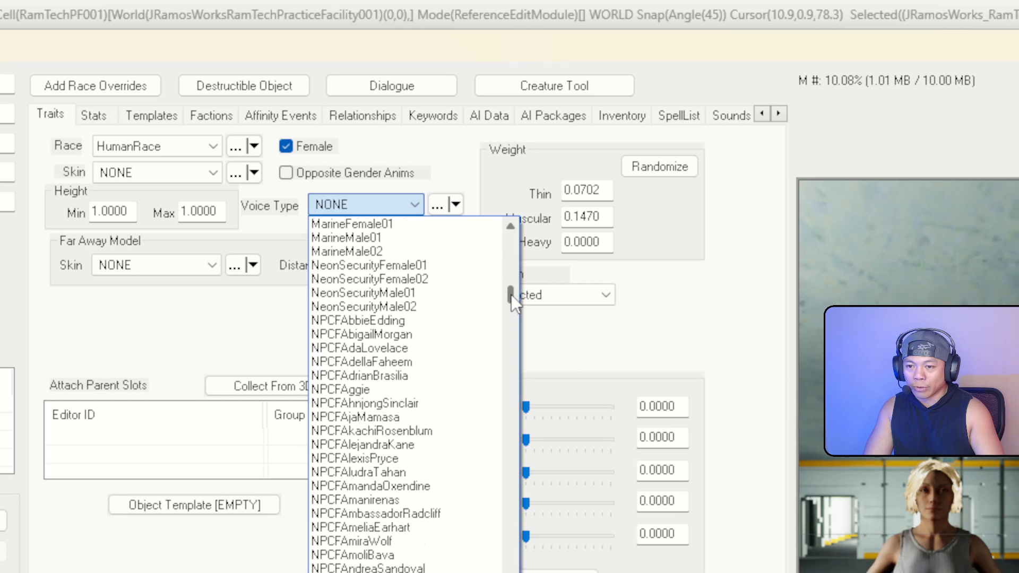
pyautogui.moveTo(511, 294); pyautogui.dragTo(495, 332)
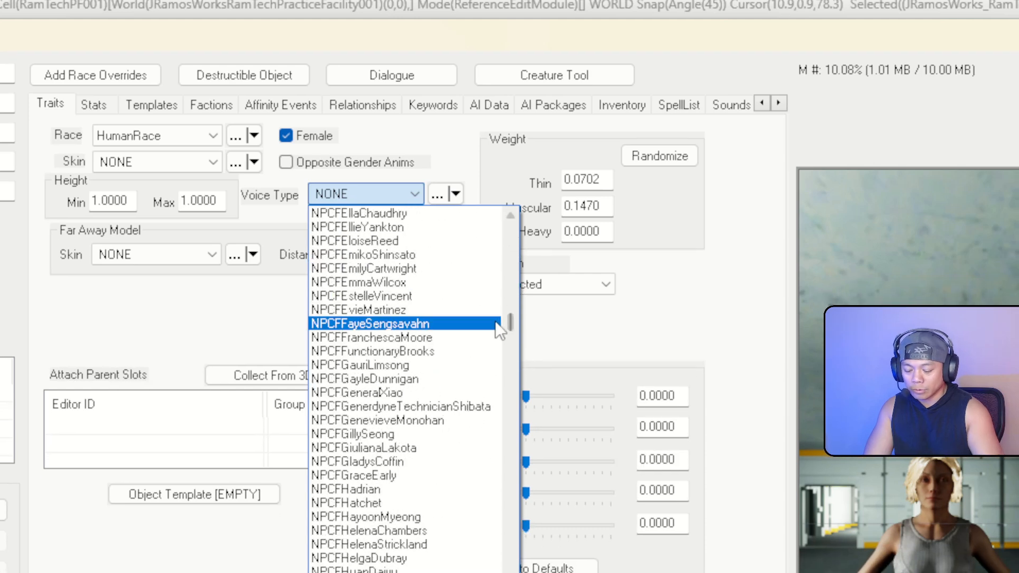
pyautogui.write('generi')
pyautogui.scroll(2, 446, 272)
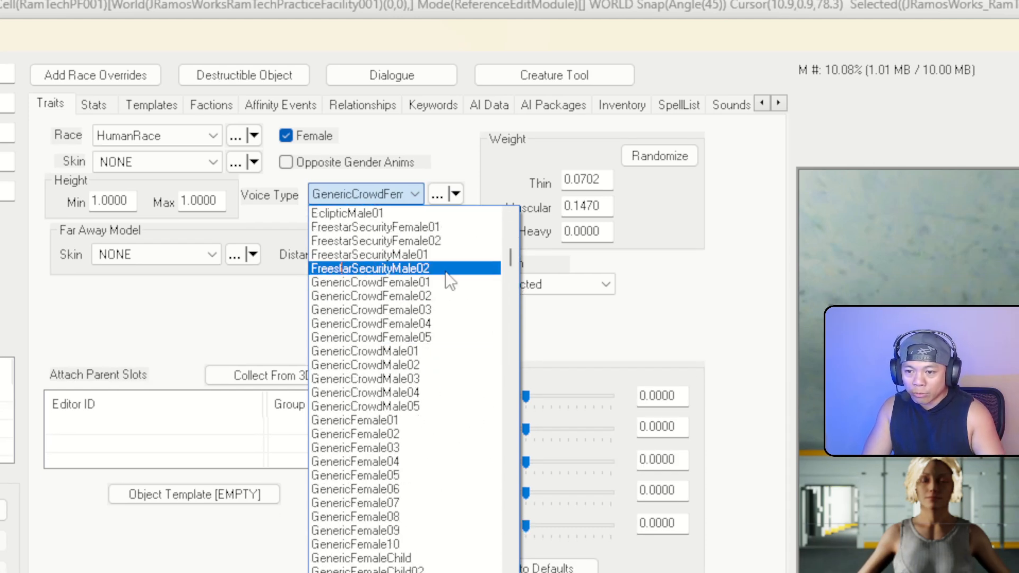
pyautogui.click(451, 282)
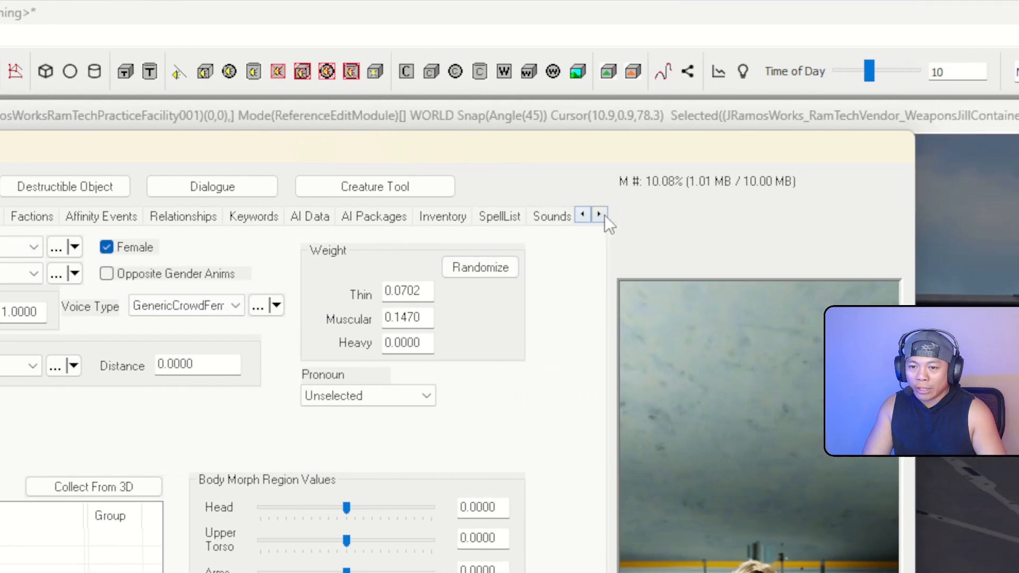
# Tick Essential and Unique for Jill and save her as a new actor form
pyautogui.click(838, 214)
pyautogui.click(838, 215)
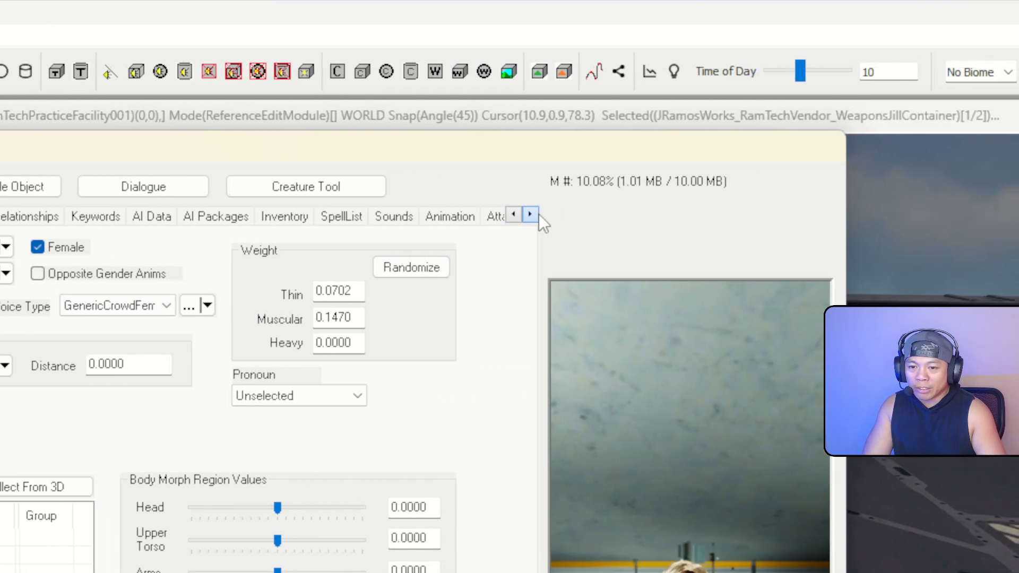
pyautogui.click(838, 214)
pyautogui.click(838, 214)
pyautogui.click(838, 214)
pyautogui.click(516, 214)
pyautogui.click(517, 215)
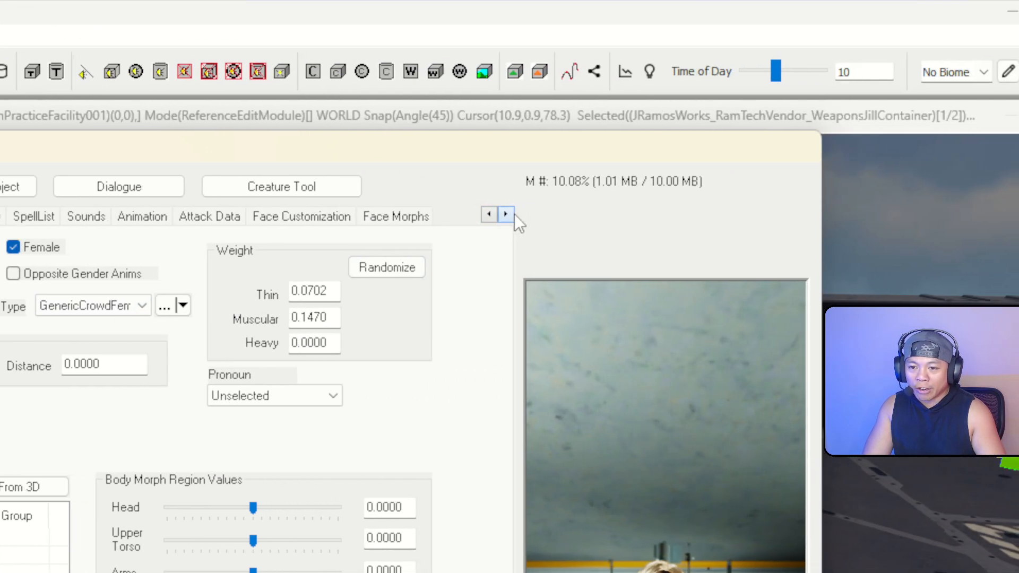
pyautogui.click(308, 218)
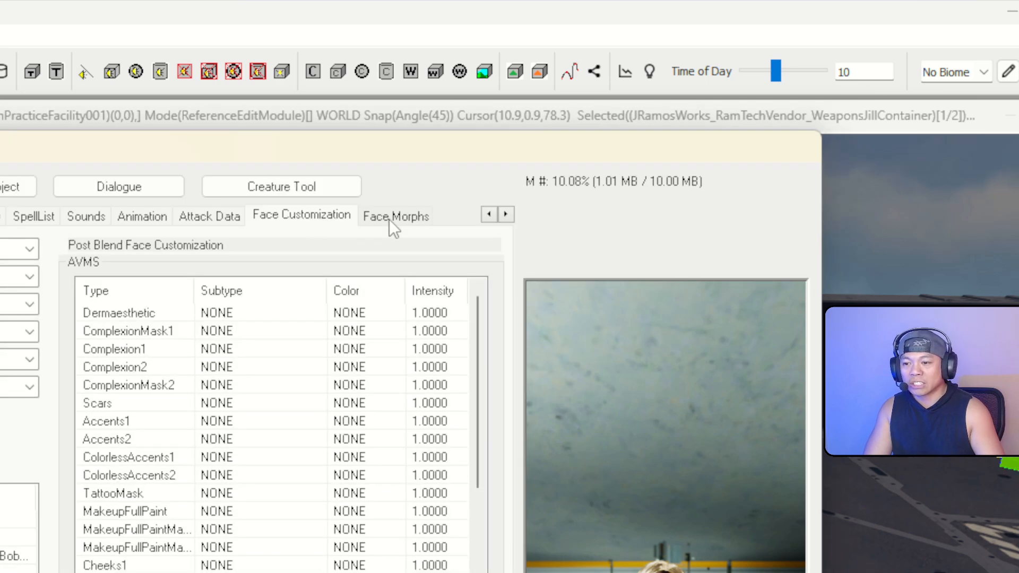
pyautogui.click(392, 217)
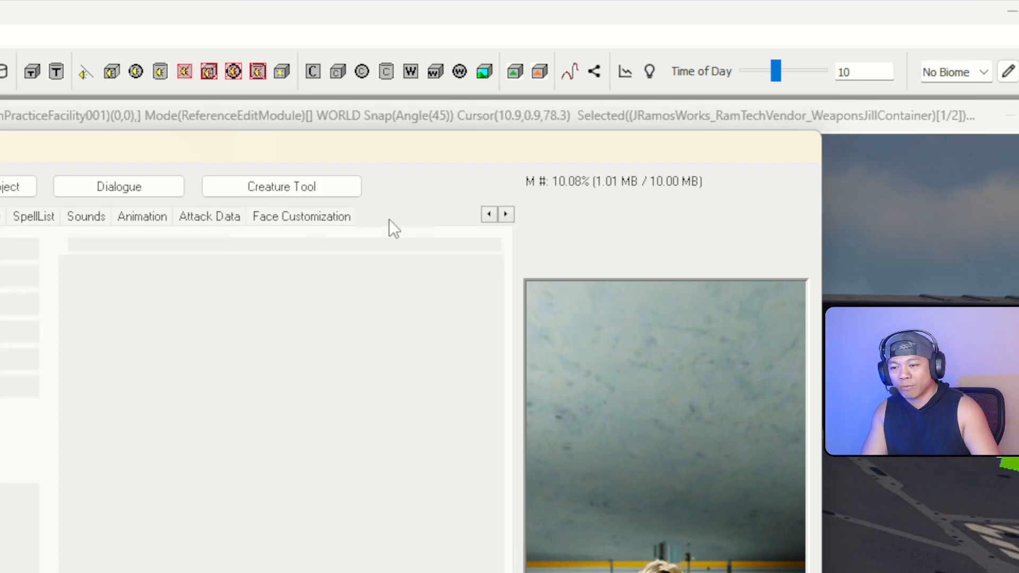
pyautogui.click(333, 218)
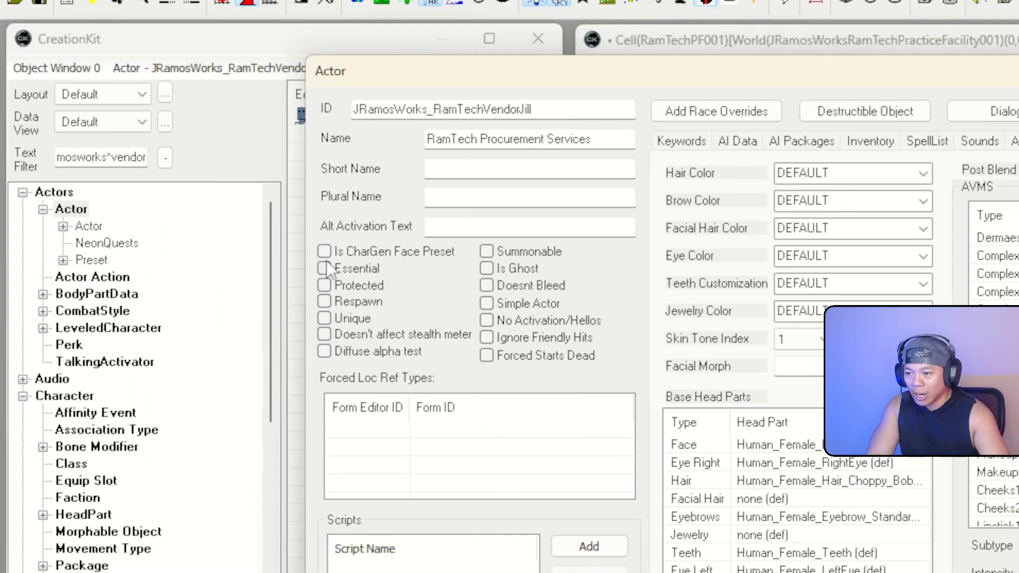
pyautogui.click(325, 268)
pyautogui.click(330, 333)
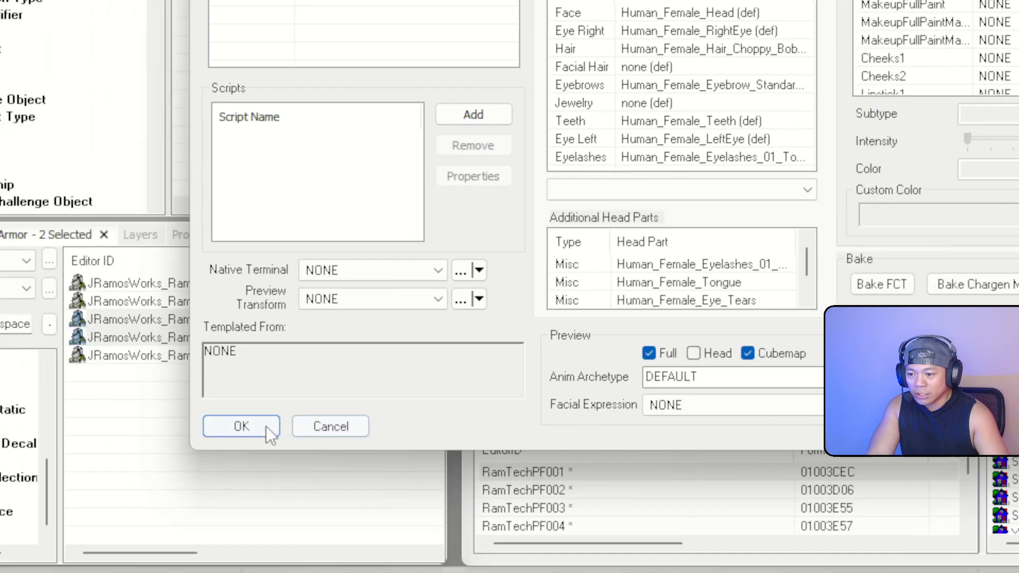
pyautogui.click(266, 426)
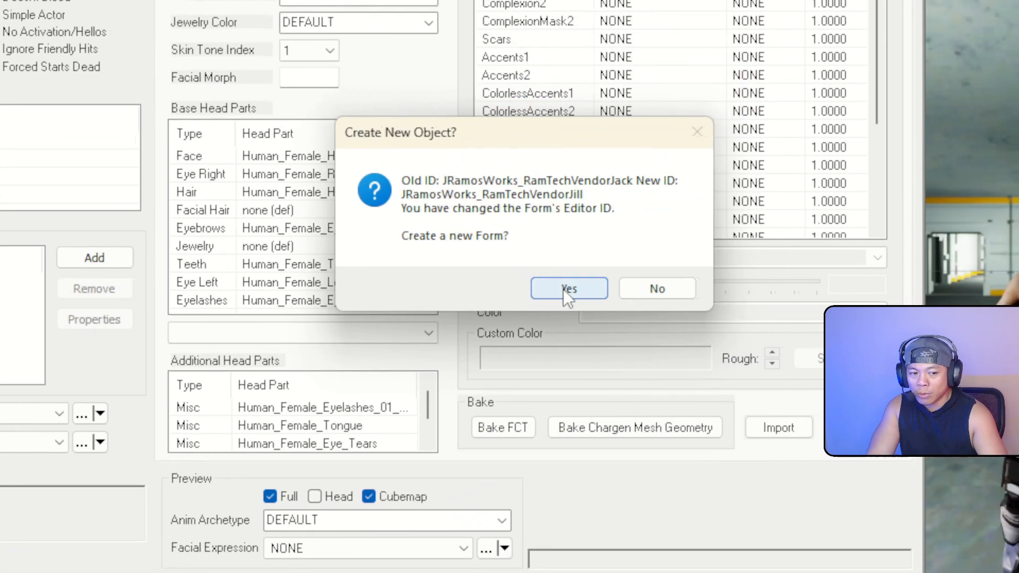
pyautogui.click(937, 157)
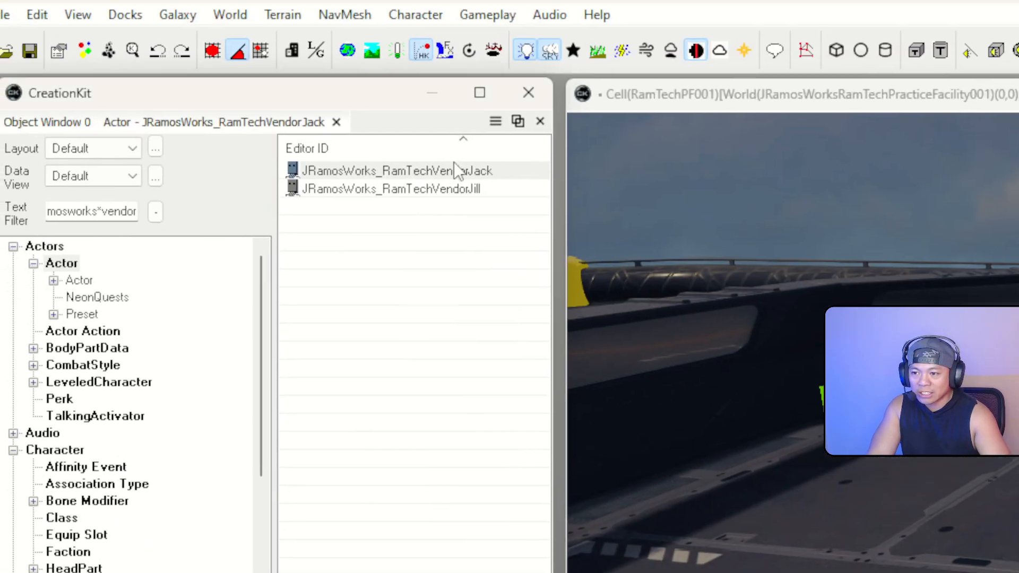
# Tick Essential and Unique on the JRamosWorks_RamTechVendorJack actor and save it
pyautogui.click(467, 178)
pyautogui.doubleClick(467, 180)
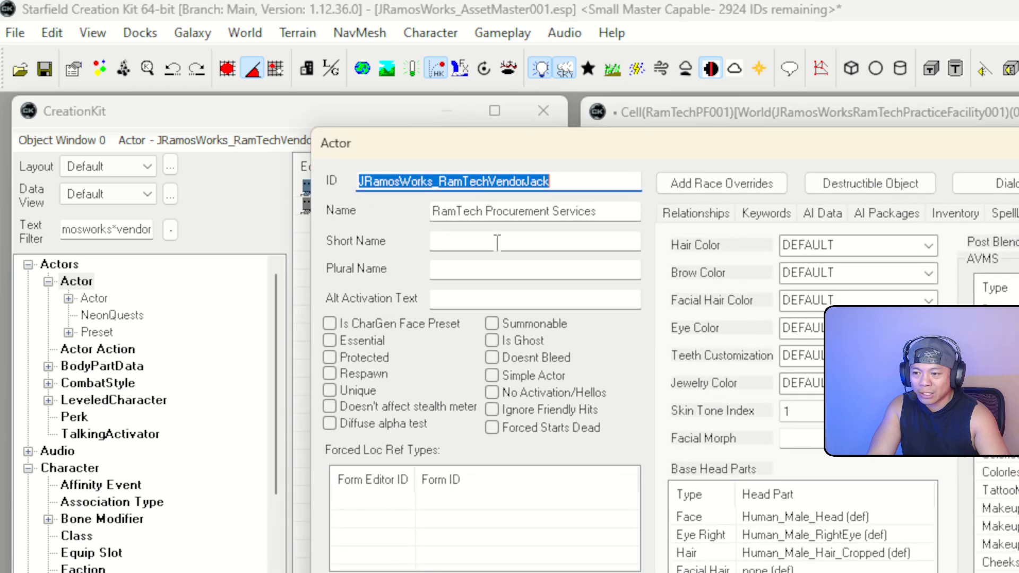
pyautogui.click(330, 340)
pyautogui.click(330, 391)
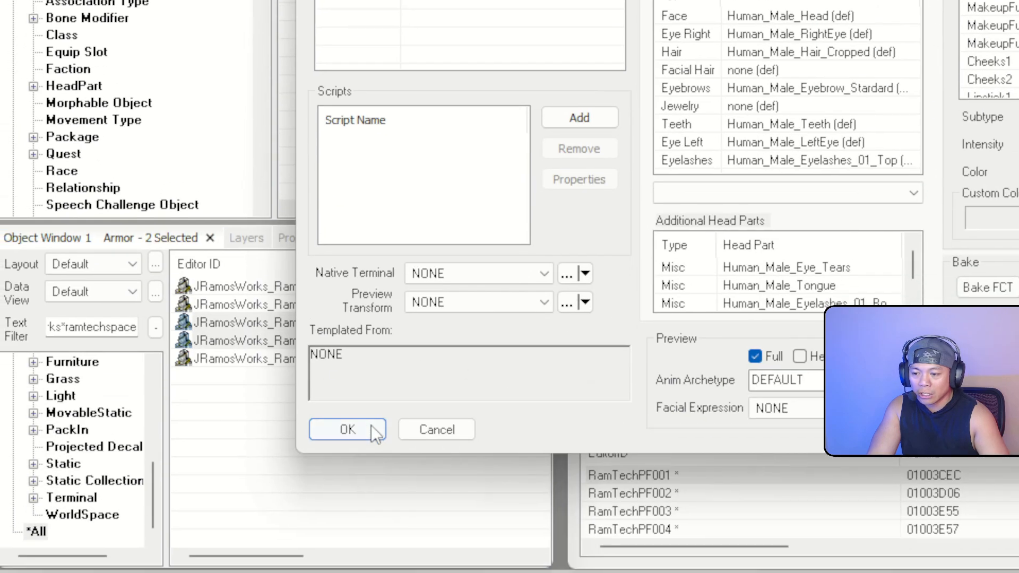
pyautogui.click(371, 428)
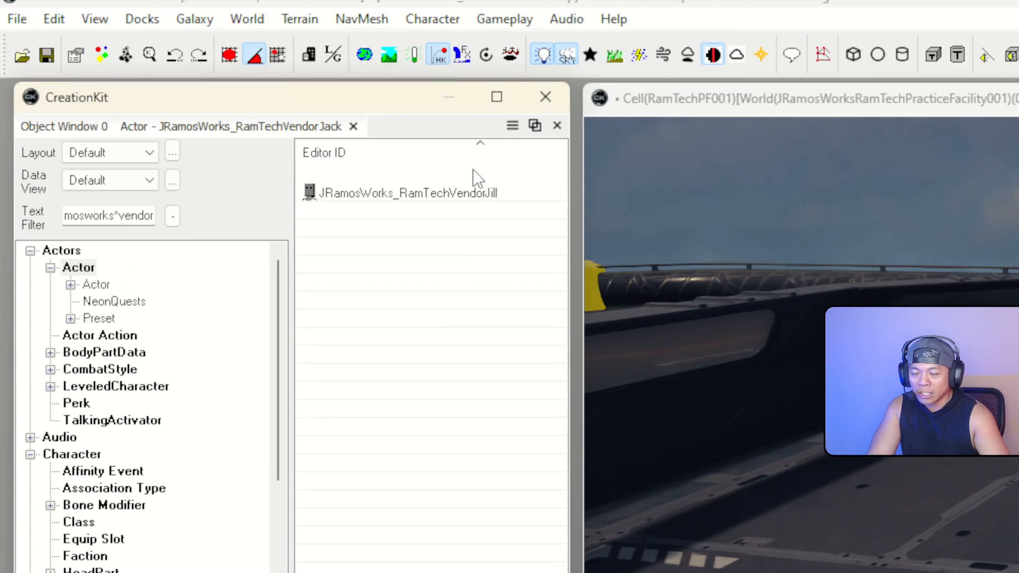
# Open Jill's actor form to check it, then close it unchanged
pyautogui.doubleClick(473, 189)
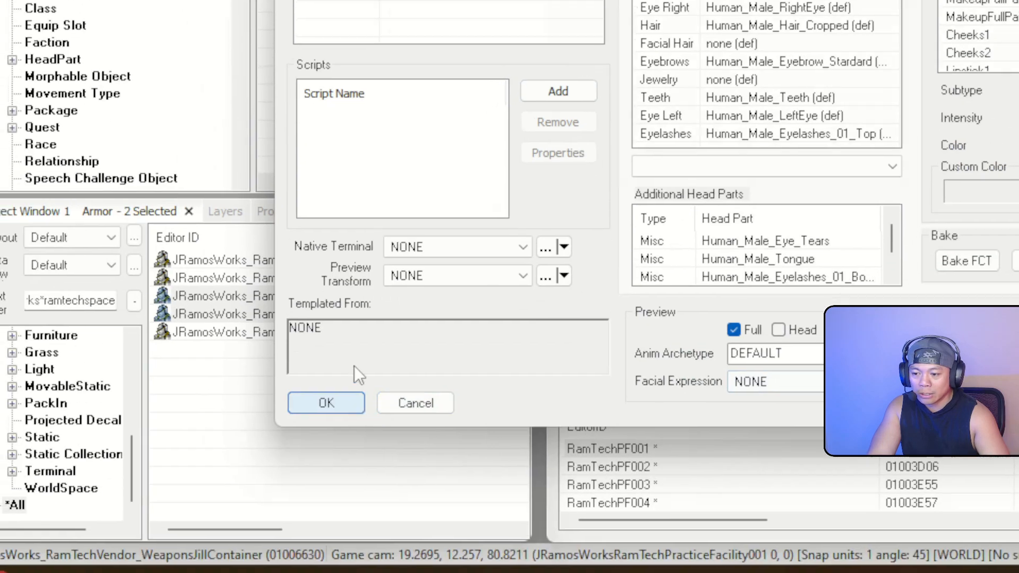
pyautogui.click(339, 507)
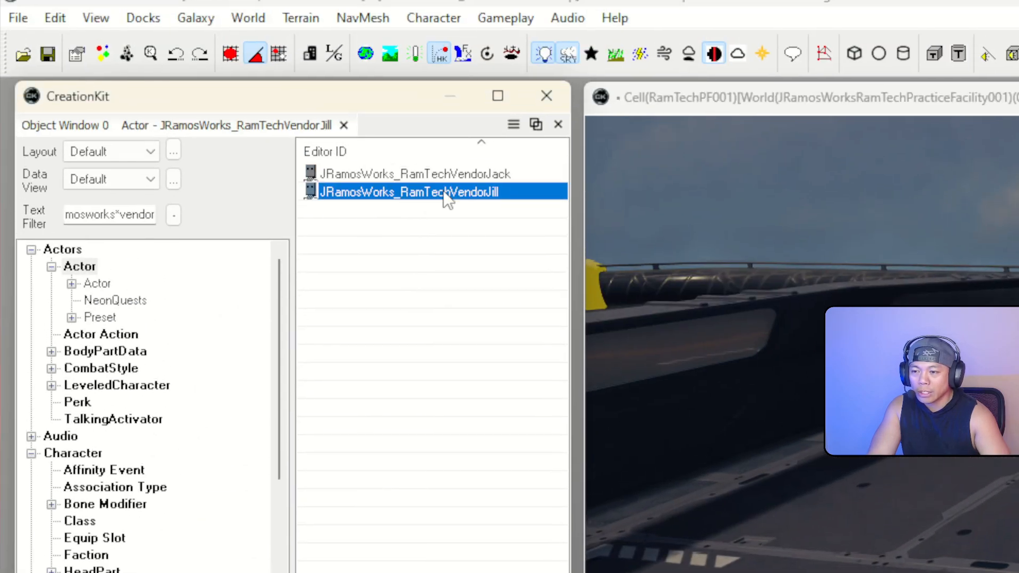
pyautogui.click(445, 192)
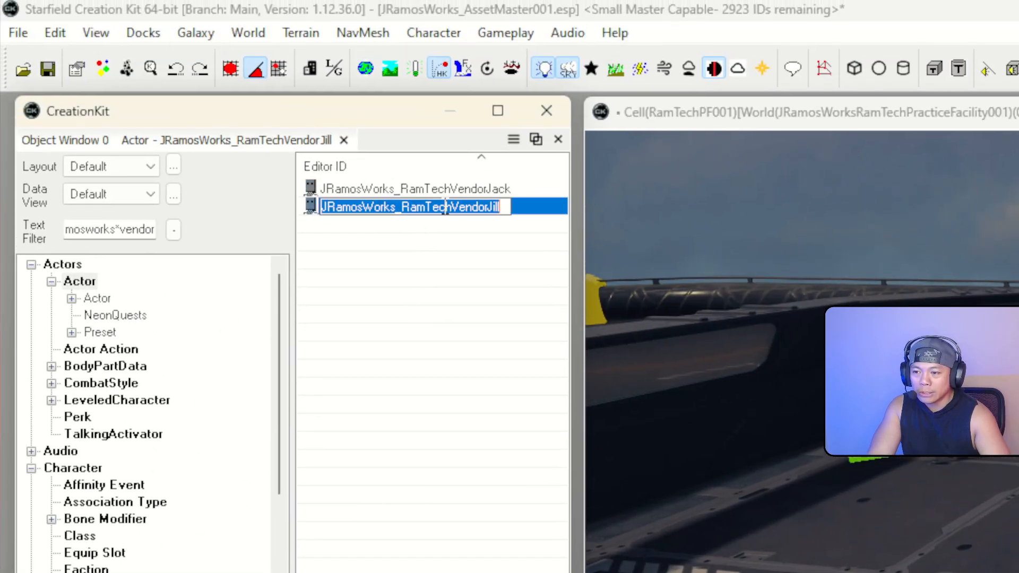
pyautogui.click(423, 237)
pyautogui.doubleClick(313, 209)
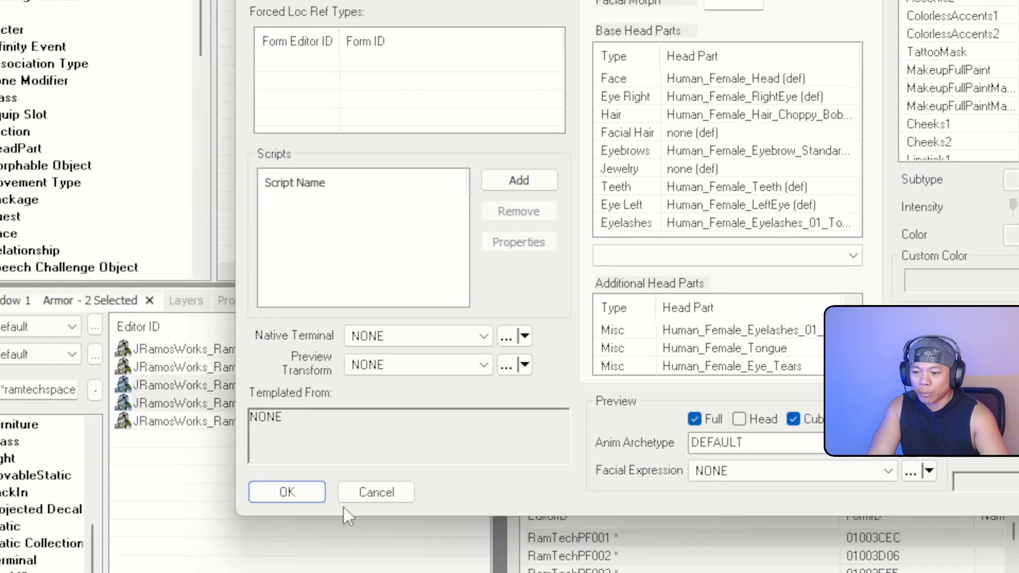
pyautogui.click(287, 491)
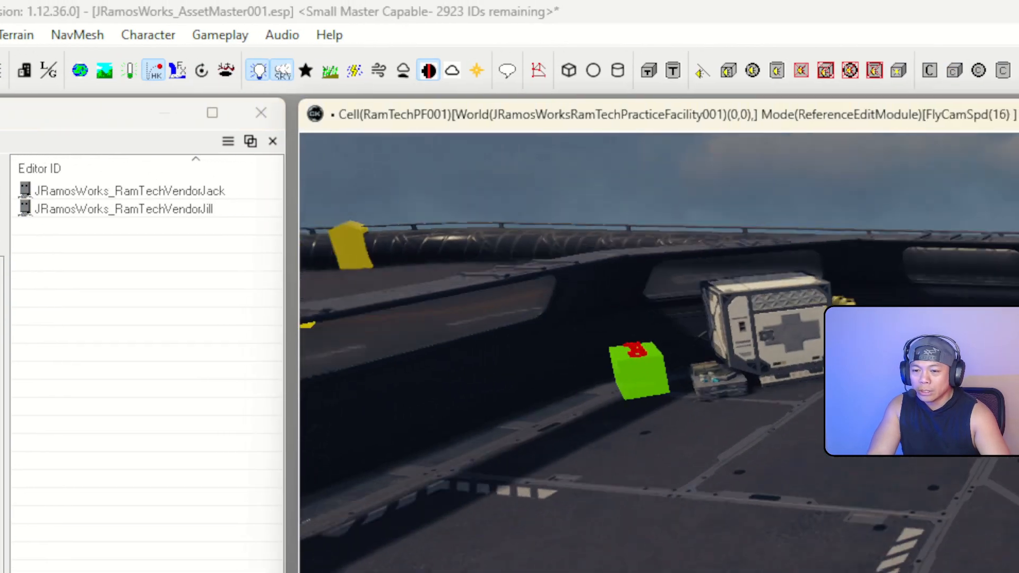
# Place JRamosWorks_RamTechVendorJill and JRamosWorks_RamTechVendorJack beside the crates in RamTechPF001, turning the vendor forward
pyautogui.moveTo(457, 232); pyautogui.dragTo(499, 233, button='right')
pyautogui.doubleClick(74, 211)
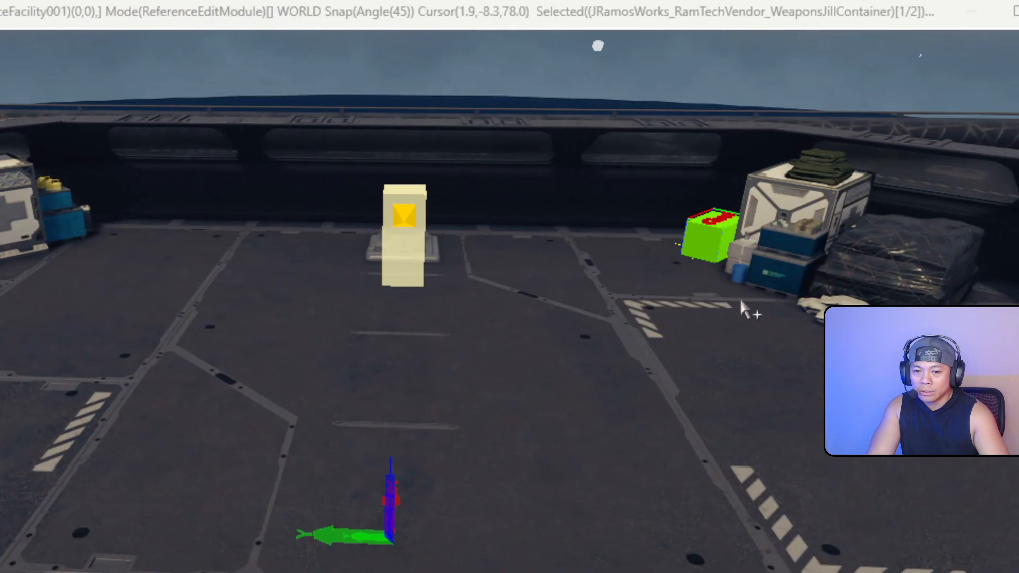
pyautogui.moveTo(740, 298); pyautogui.dragTo(742, 300)
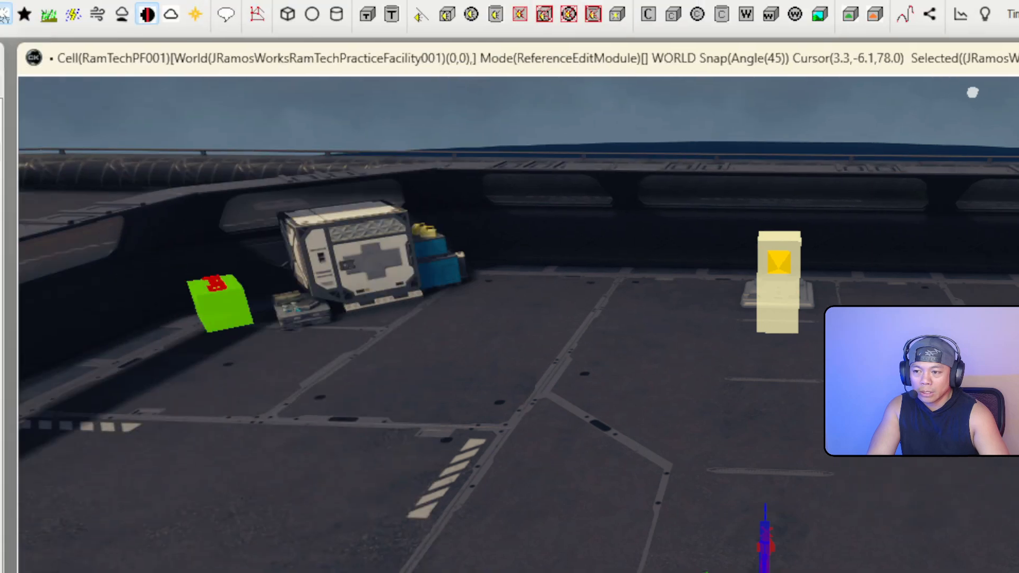
pyautogui.moveTo(298, 176); pyautogui.dragTo(584, 312)
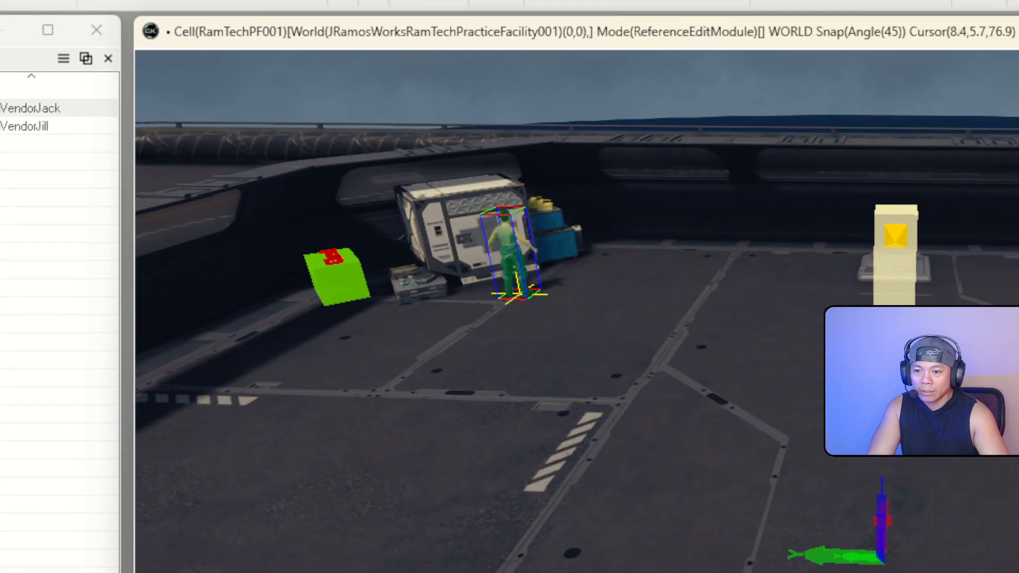
pyautogui.press('d')
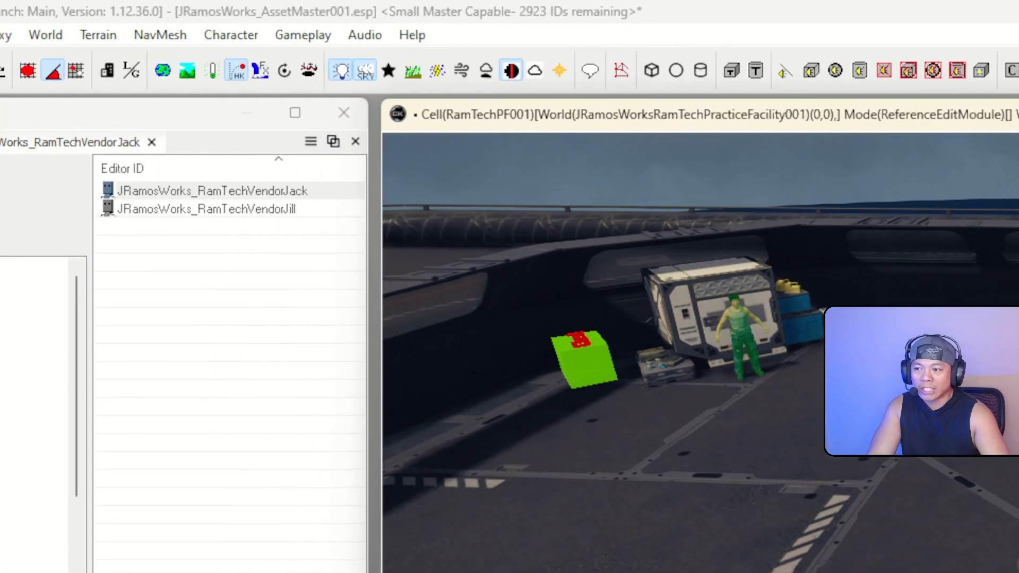
pyautogui.click(11, 71)
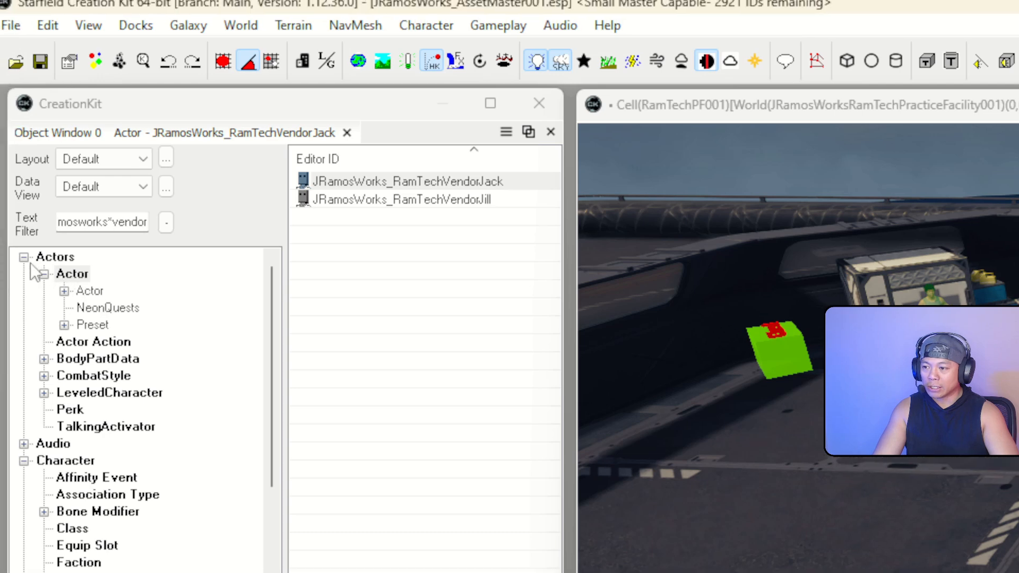
# Collapse Actors and create a new record in the Object Window's Quest category
pyautogui.click(31, 268)
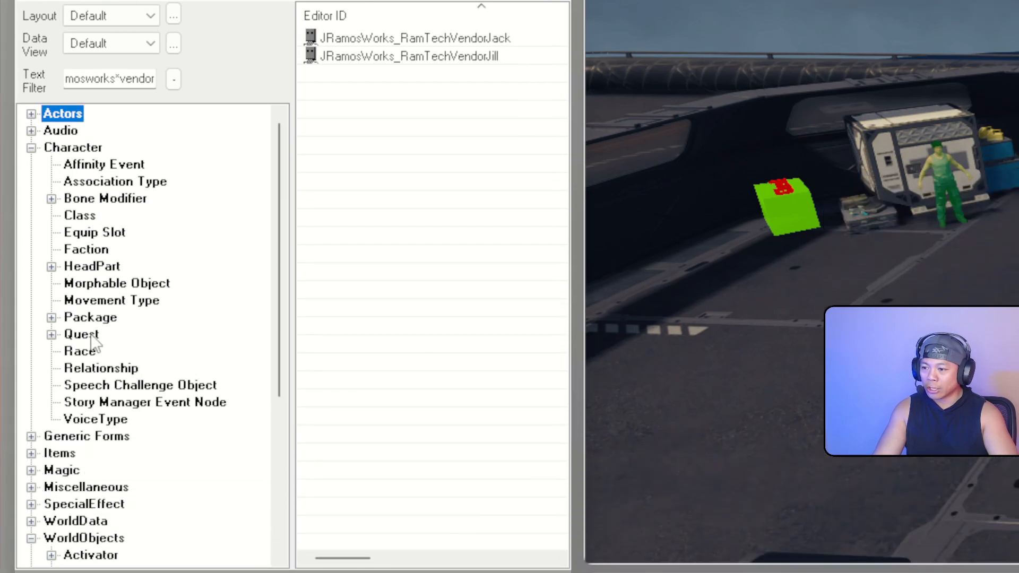
pyautogui.click(82, 335)
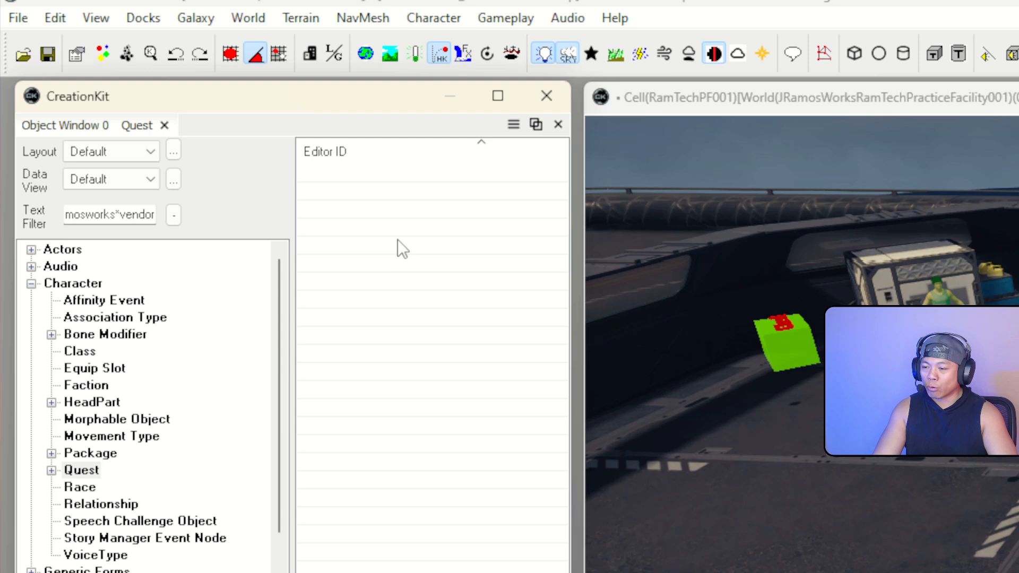
pyautogui.rightClick(399, 242)
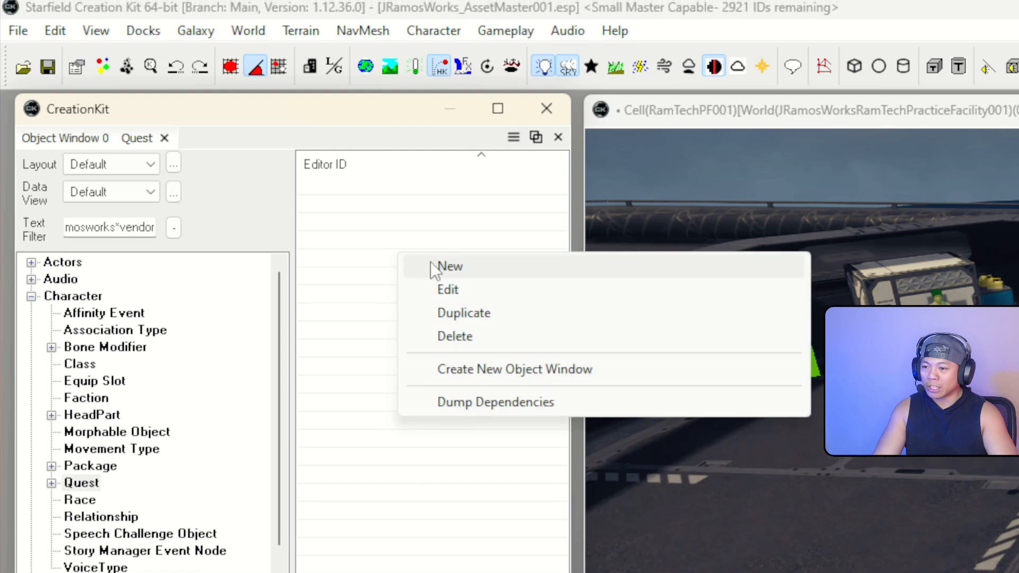
pyautogui.click(433, 254)
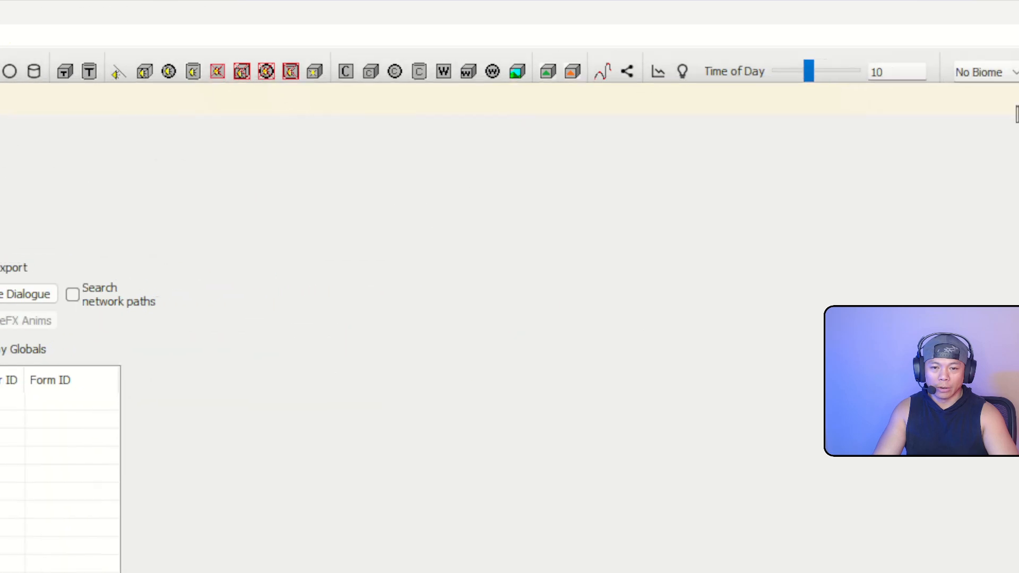
# Move and narrow the new quest window so it sits over the render view
pyautogui.moveTo(958, 136); pyautogui.dragTo(895, 154)
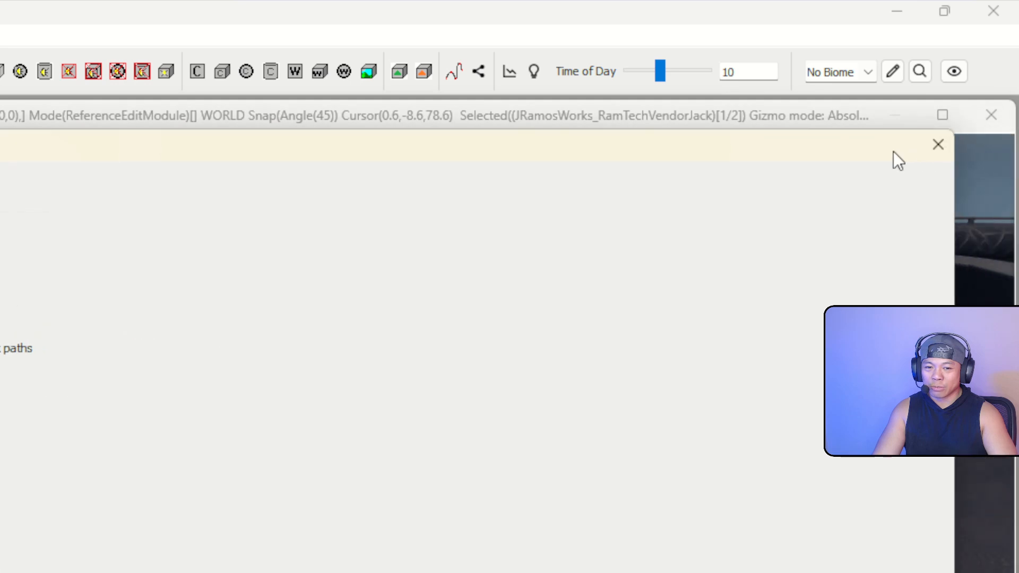
pyautogui.moveTo(958, 214); pyautogui.dragTo(631, 235)
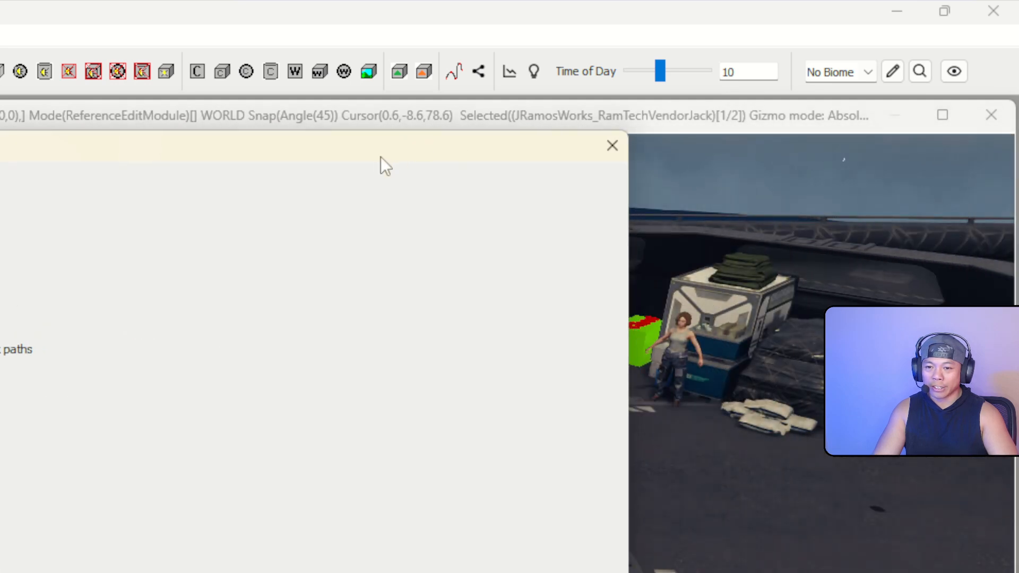
pyautogui.moveTo(383, 164); pyautogui.dragTo(696, 175)
pyautogui.moveTo(937, 277); pyautogui.dragTo(589, 282)
pyautogui.moveTo(239, 157); pyautogui.dragTo(385, 145)
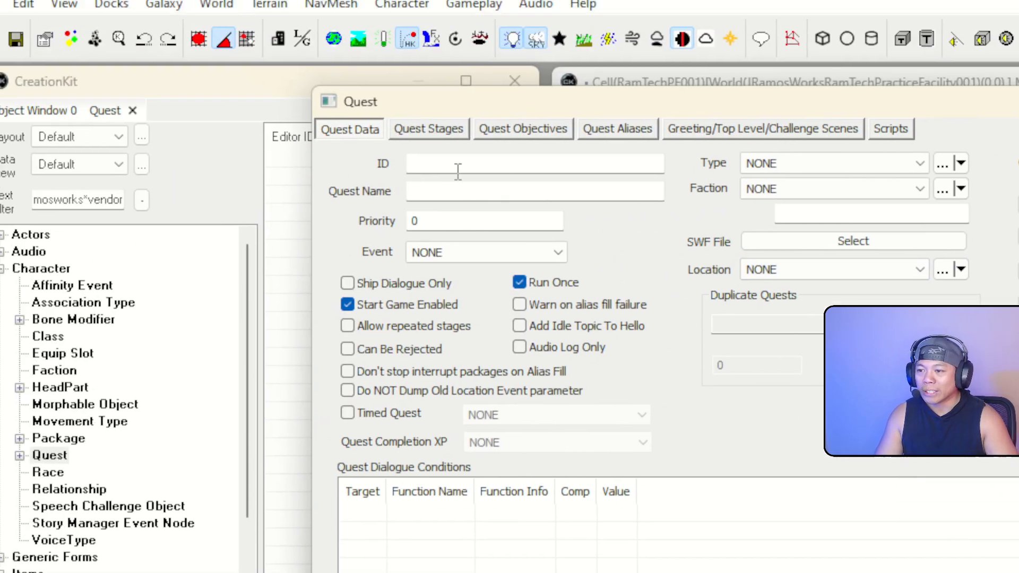
# Enter JRamosWorks_RamTechVendorDialogue as the quest ID and set its priority to 10
pyautogui.click(458, 166)
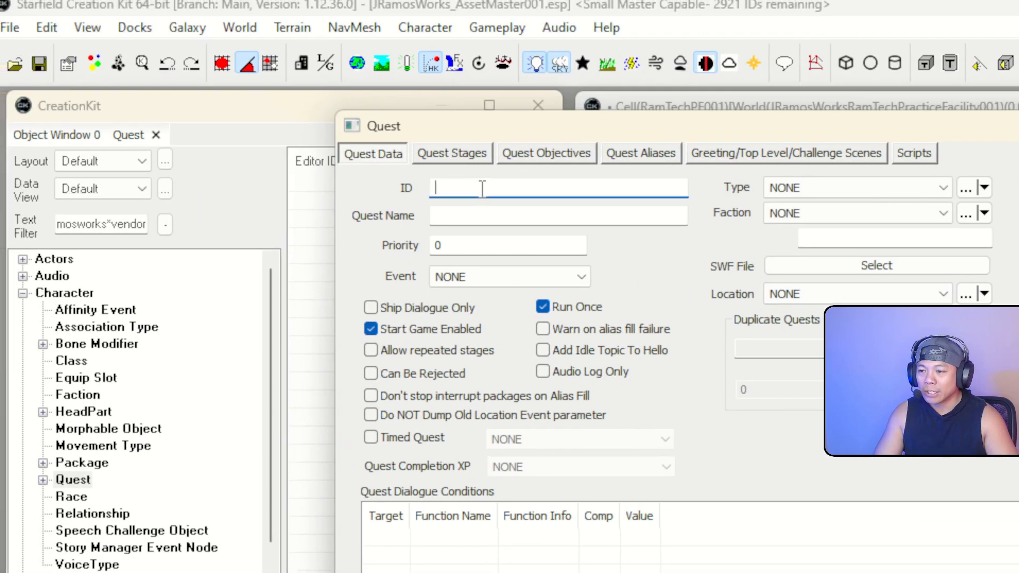
pyautogui.write('J')
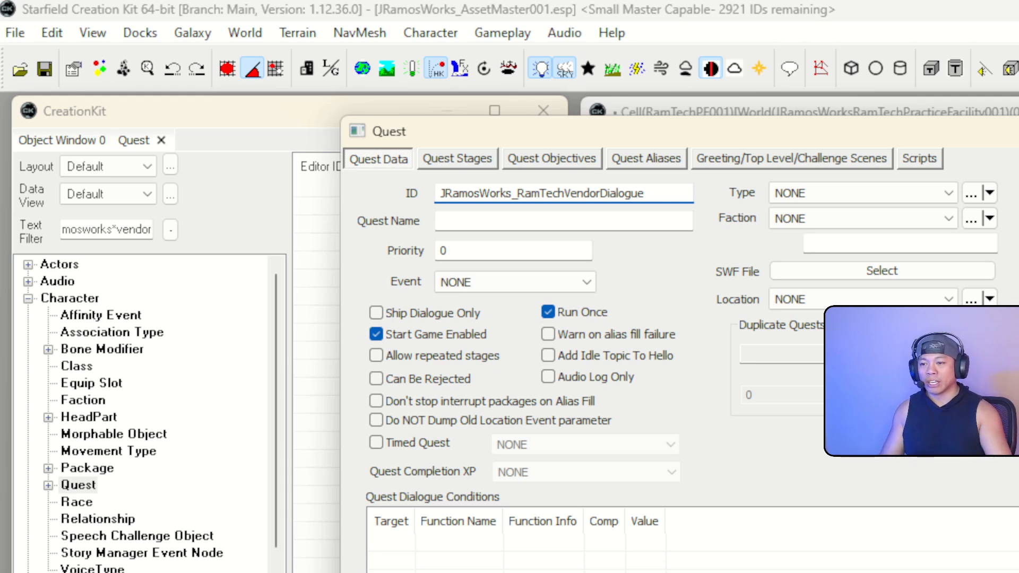
pyautogui.click(487, 248)
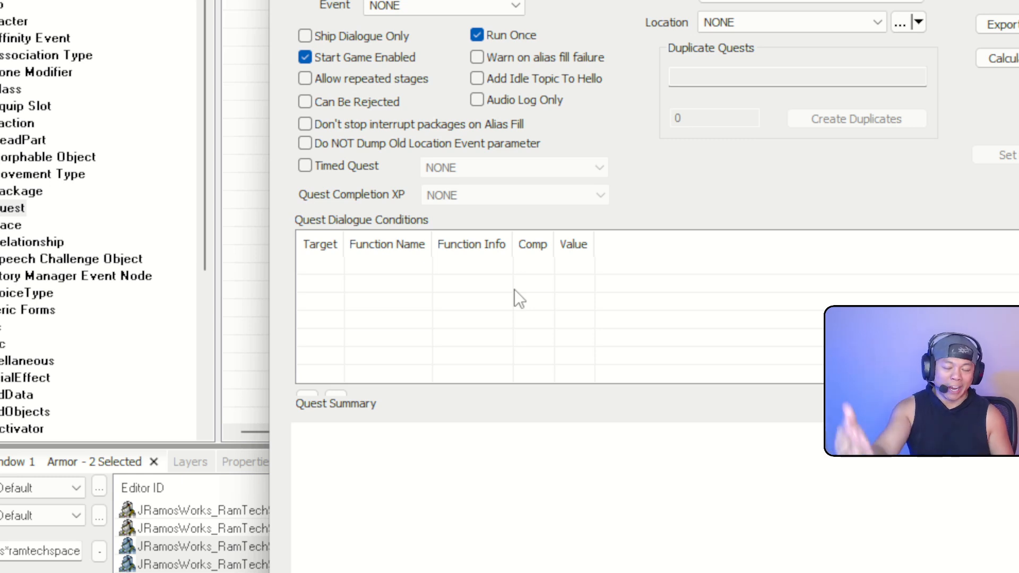
# Add a new Quest Dialogue Condition using the GetInFaction function
pyautogui.rightClick(536, 303)
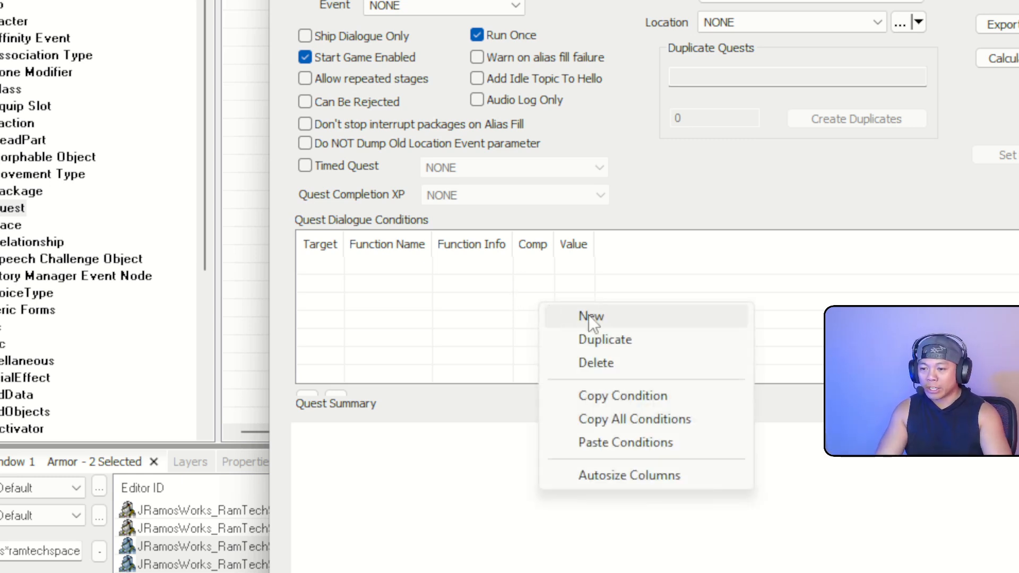
pyautogui.click(558, 315)
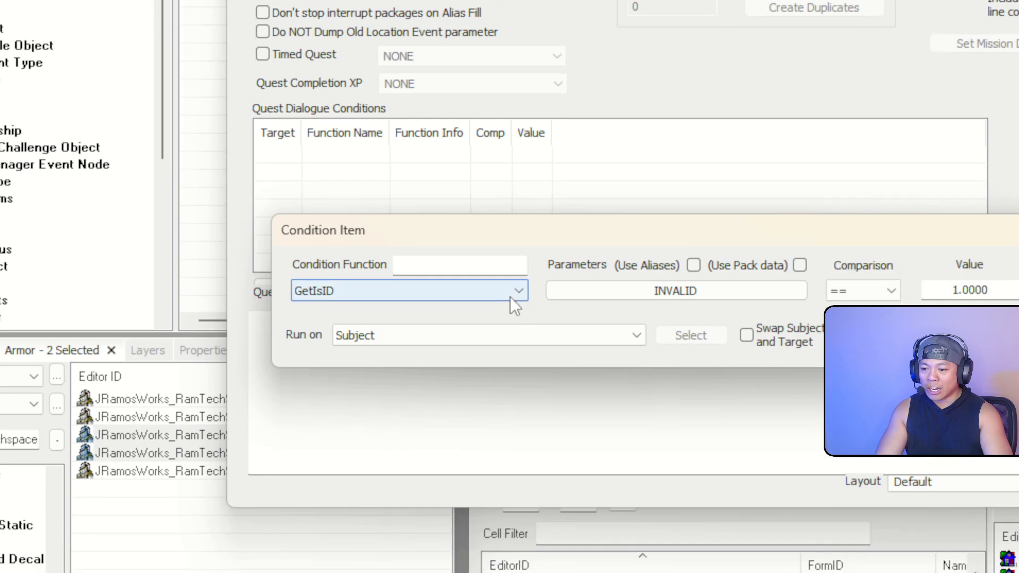
pyautogui.click(511, 297)
pyautogui.scroll(2, 498, 339)
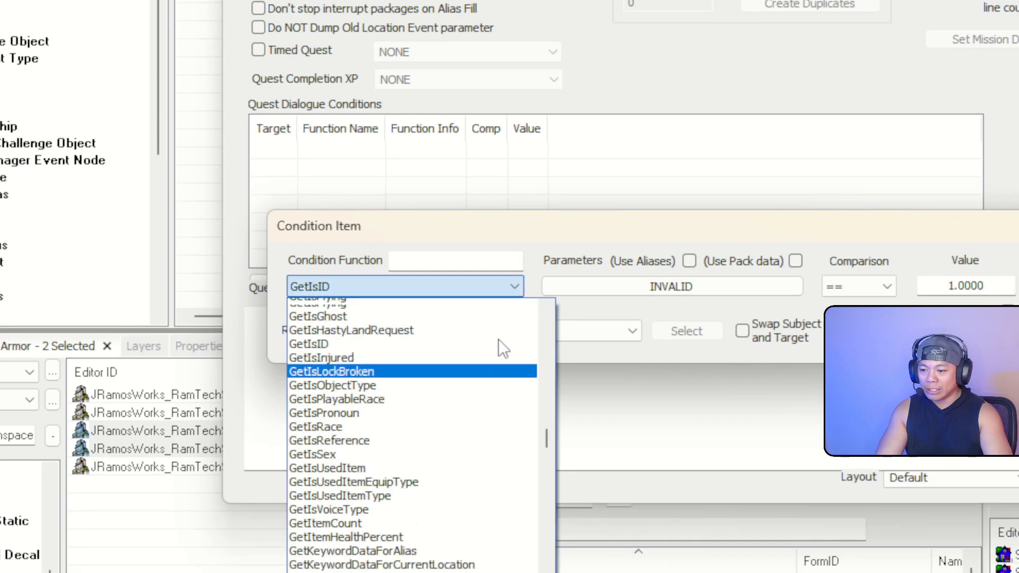
pyautogui.scroll(2, 499, 349)
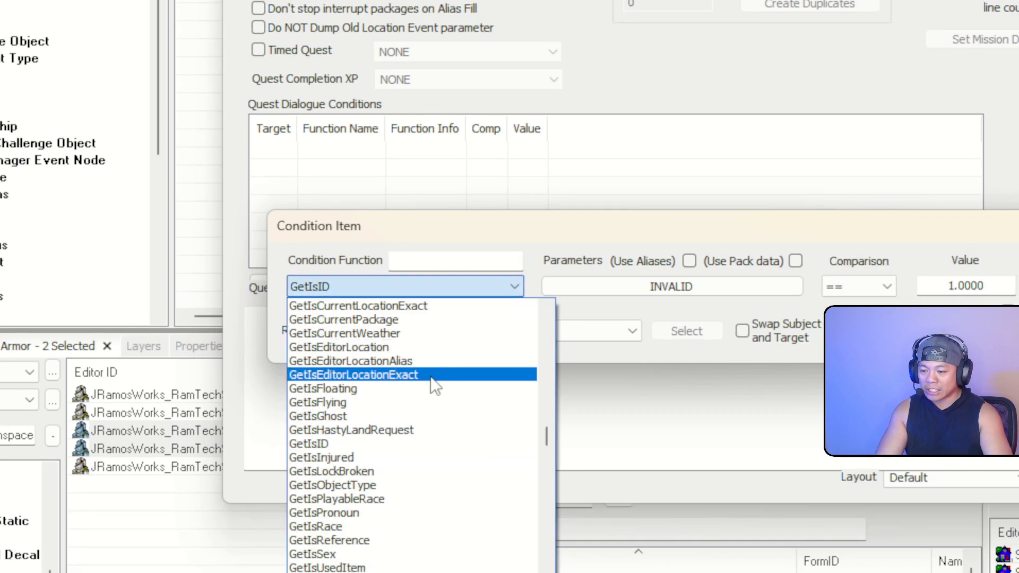
pyautogui.scroll(4, 431, 379)
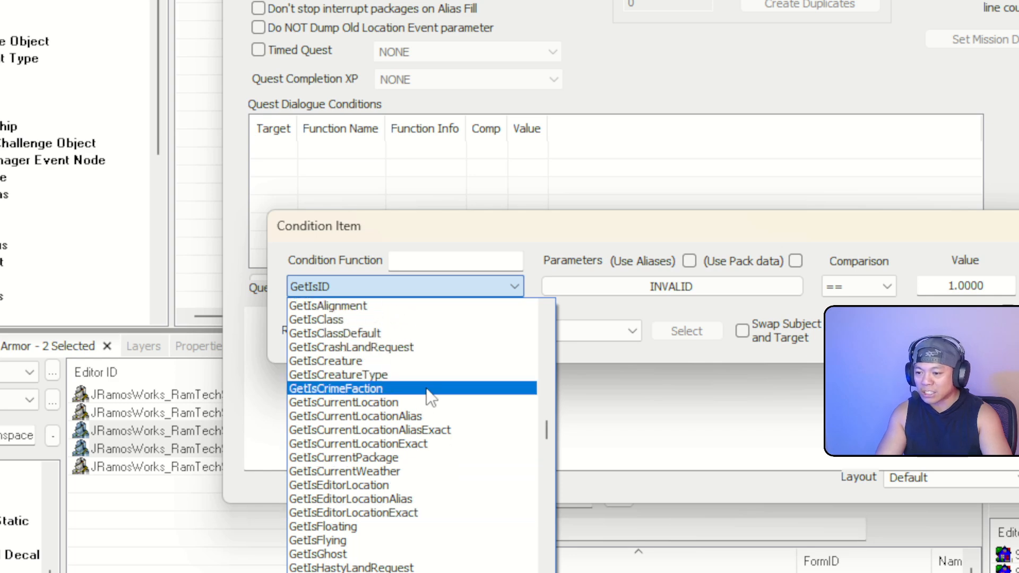
pyautogui.scroll(3, 419, 394)
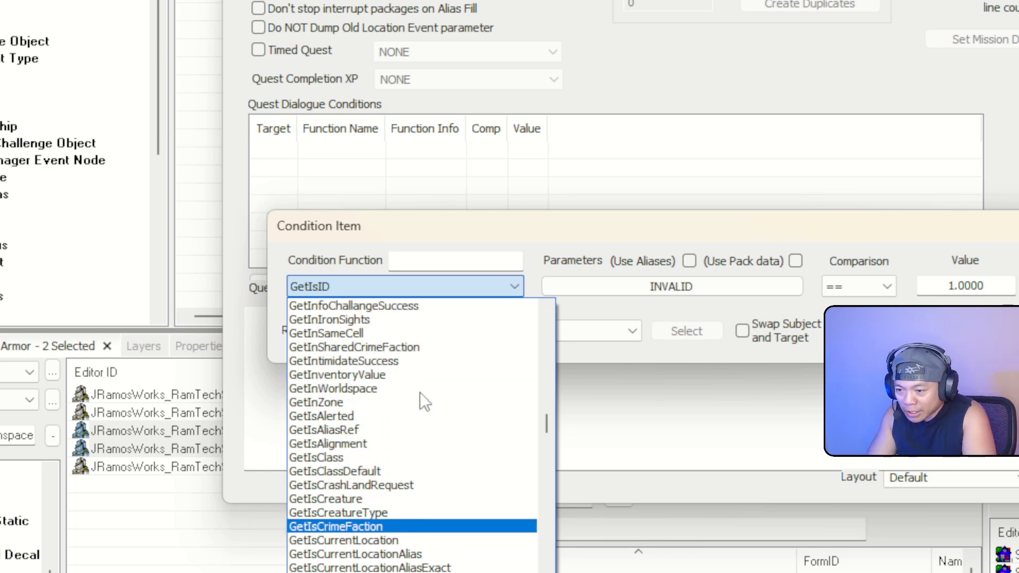
pyautogui.write('GetI')
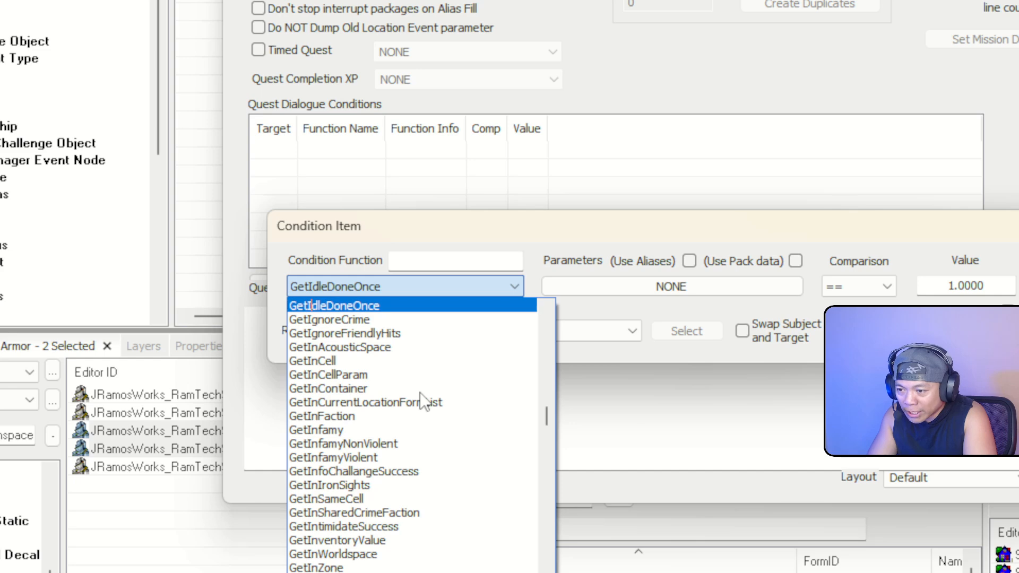
pyautogui.write('gnoreCrime')
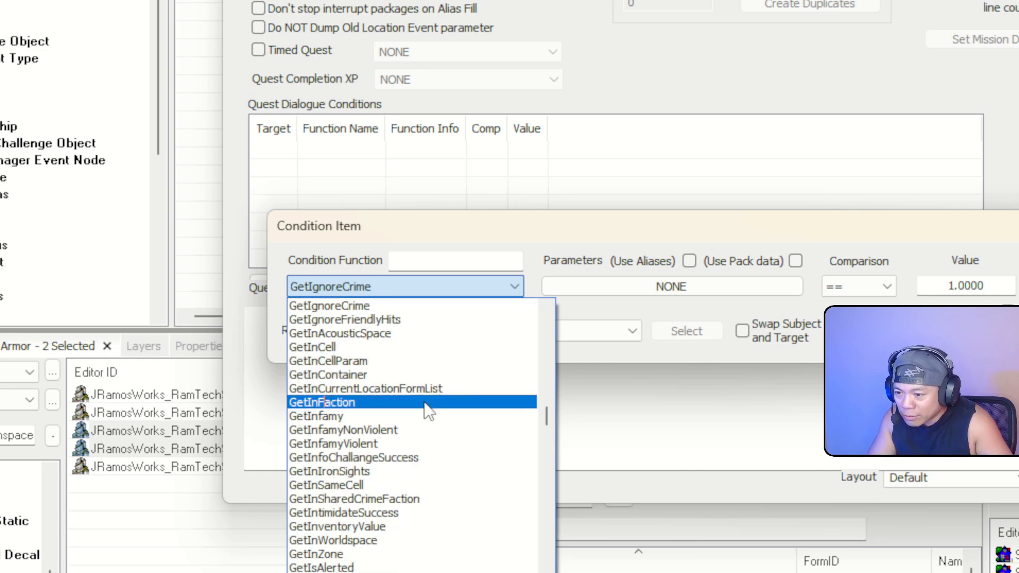
pyautogui.click(333, 407)
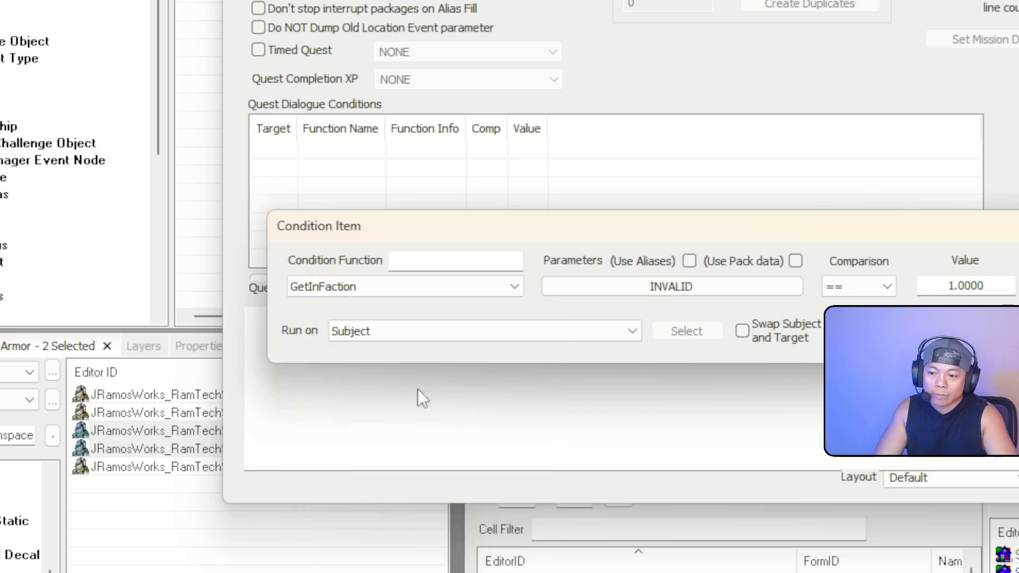
# Set the condition's faction to JRamosWorks_RamTechVendorFaction and confirm the condition
pyautogui.click(731, 287)
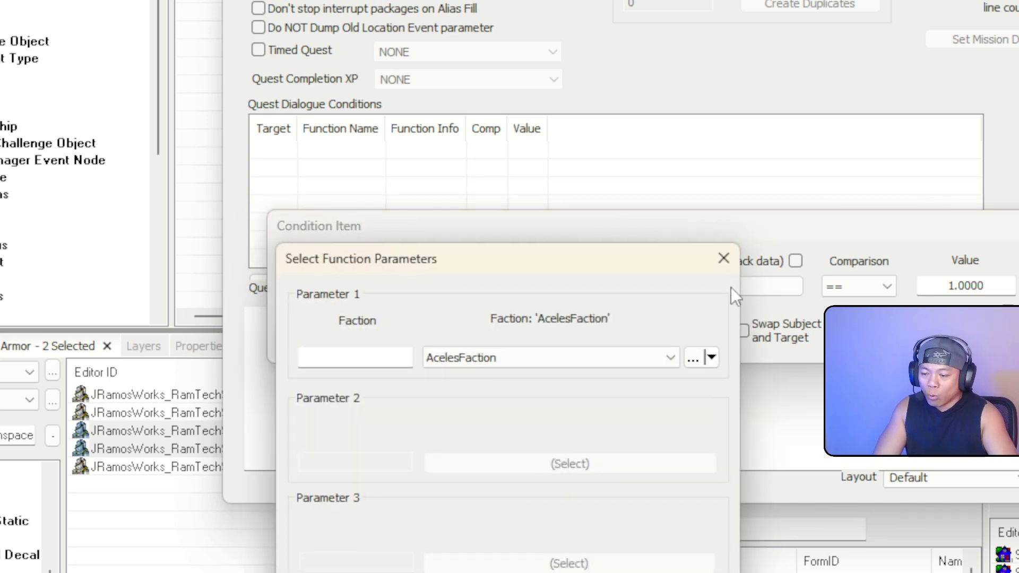
pyautogui.click(643, 362)
pyautogui.write('jr')
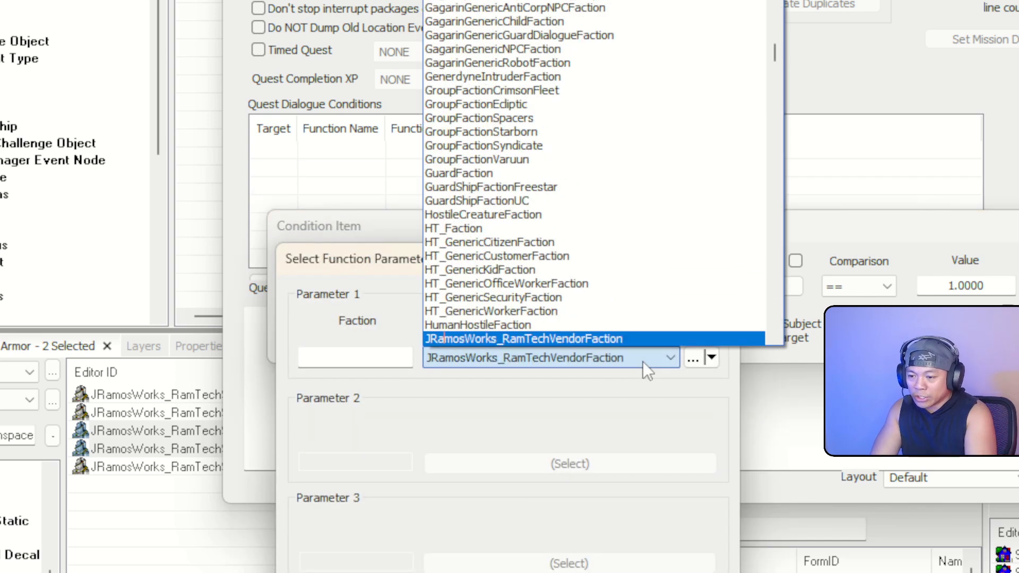
pyautogui.scroll(-2, 634, 332)
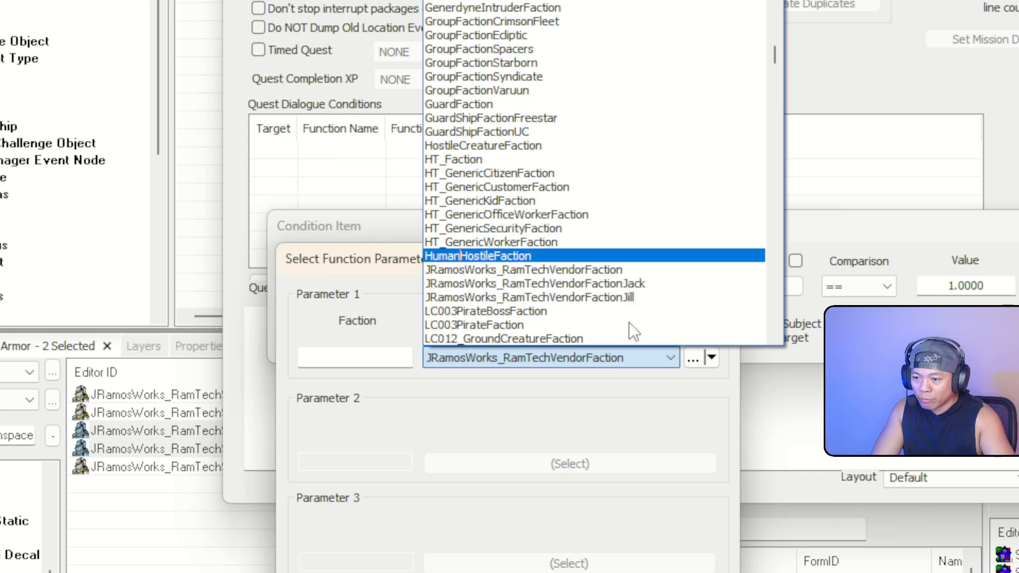
pyautogui.click(629, 269)
pyautogui.click(537, 475)
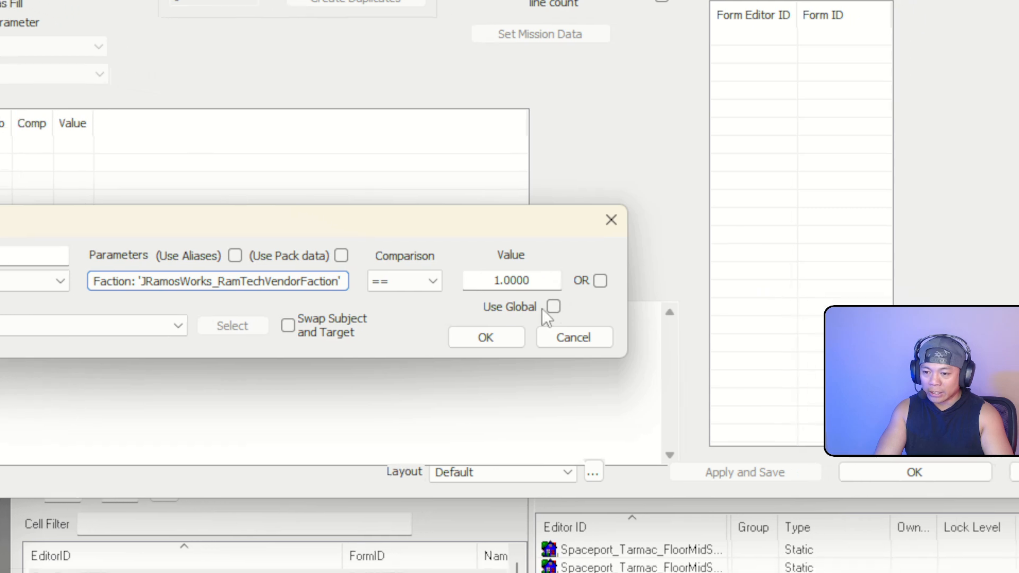
pyautogui.click(485, 338)
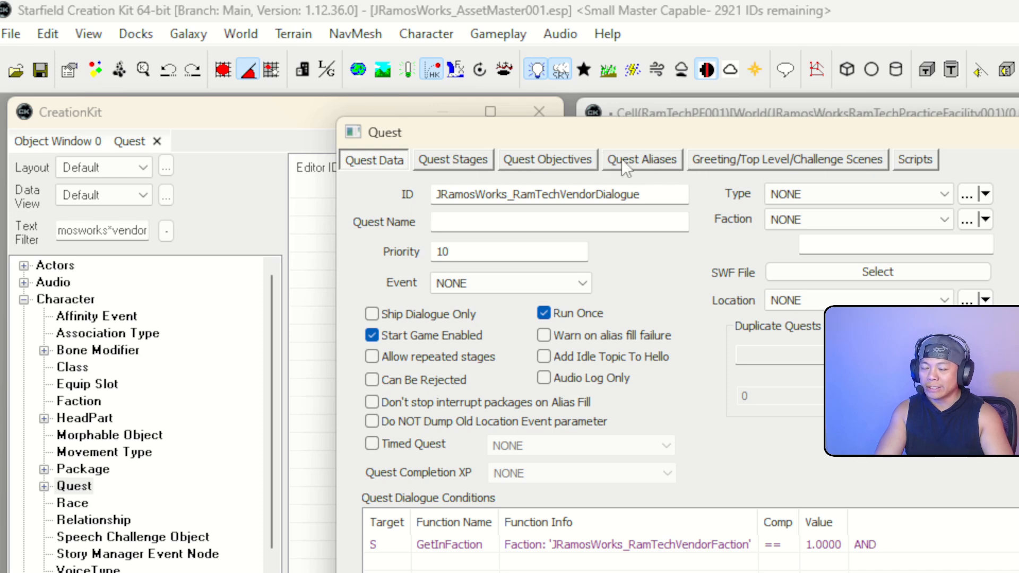
# Add a reference alias named RamTechVendor to the quest with Unique Reference fill type
pyautogui.click(463, 161)
pyautogui.click(547, 159)
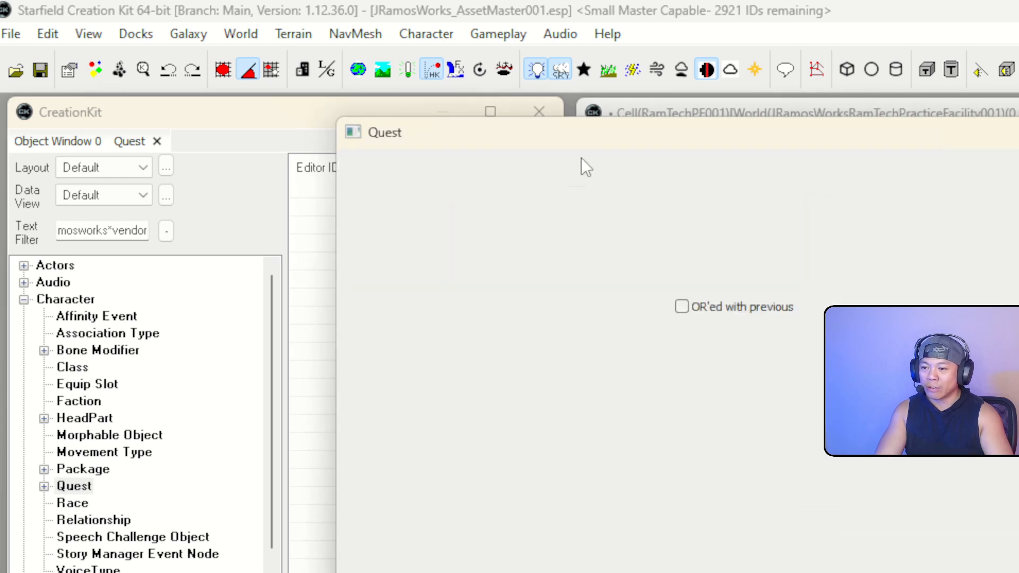
pyautogui.click(635, 158)
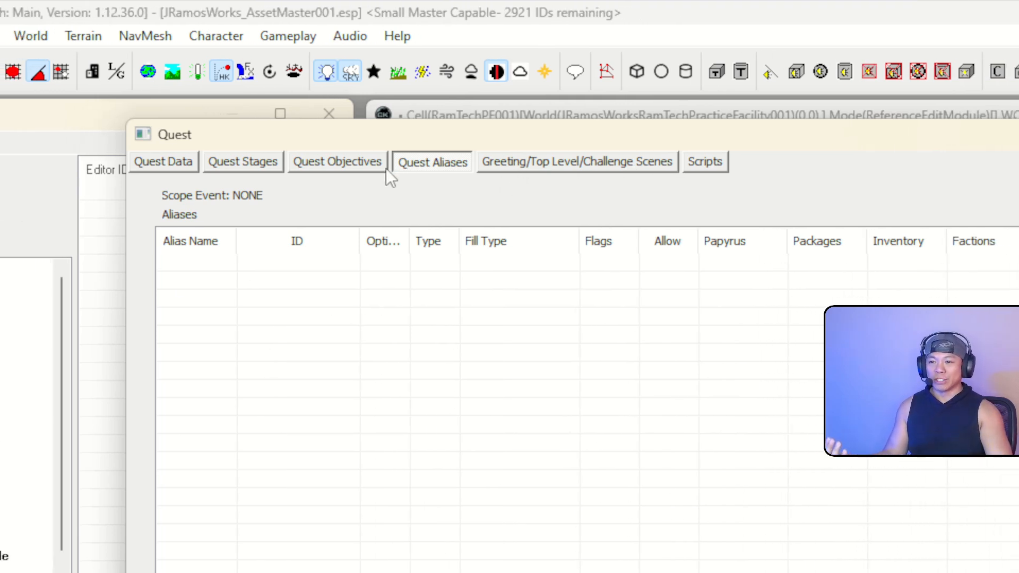
pyautogui.click(511, 163)
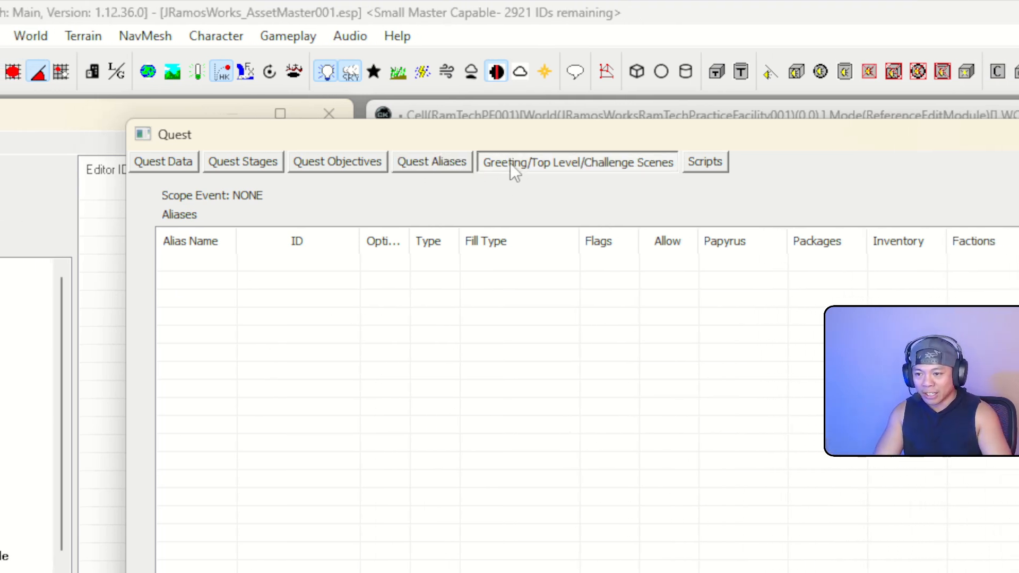
pyautogui.click(448, 159)
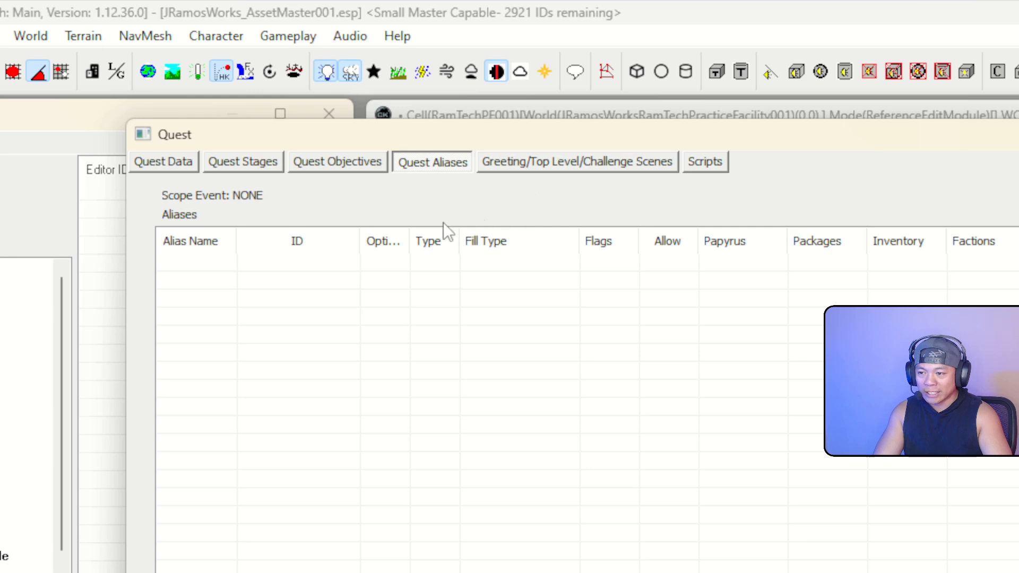
pyautogui.rightClick(300, 305)
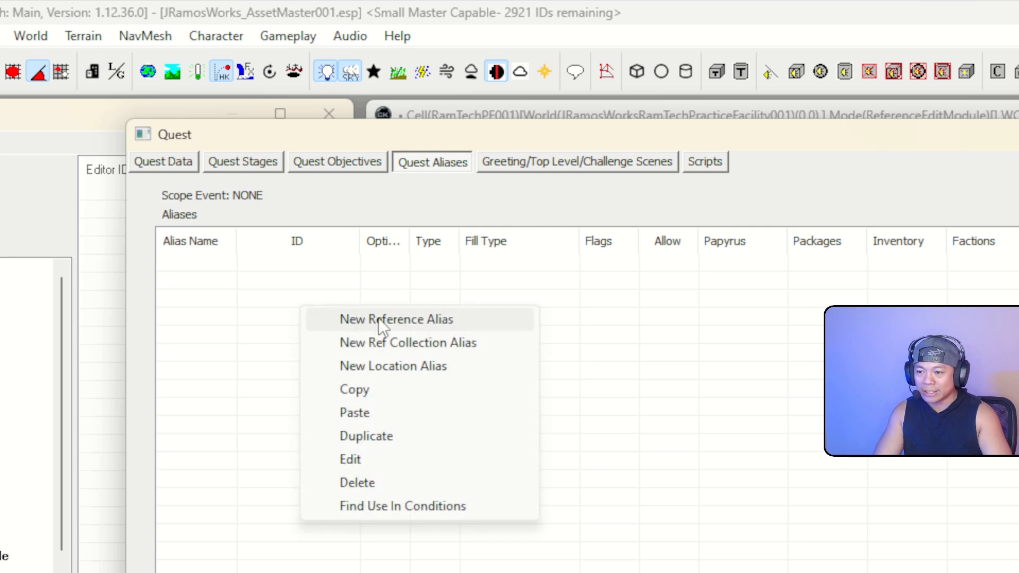
pyautogui.click(447, 324)
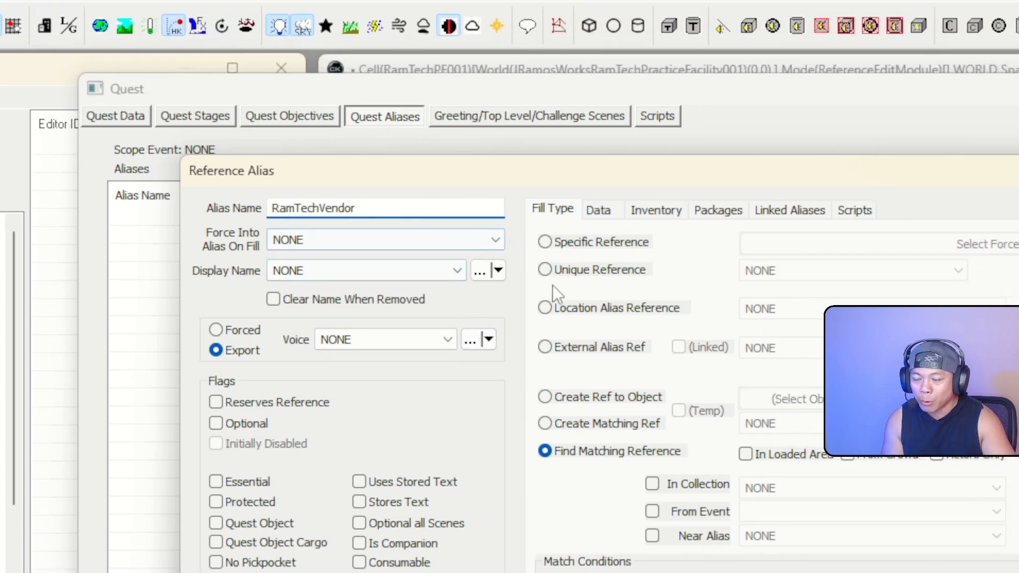
pyautogui.click(578, 220)
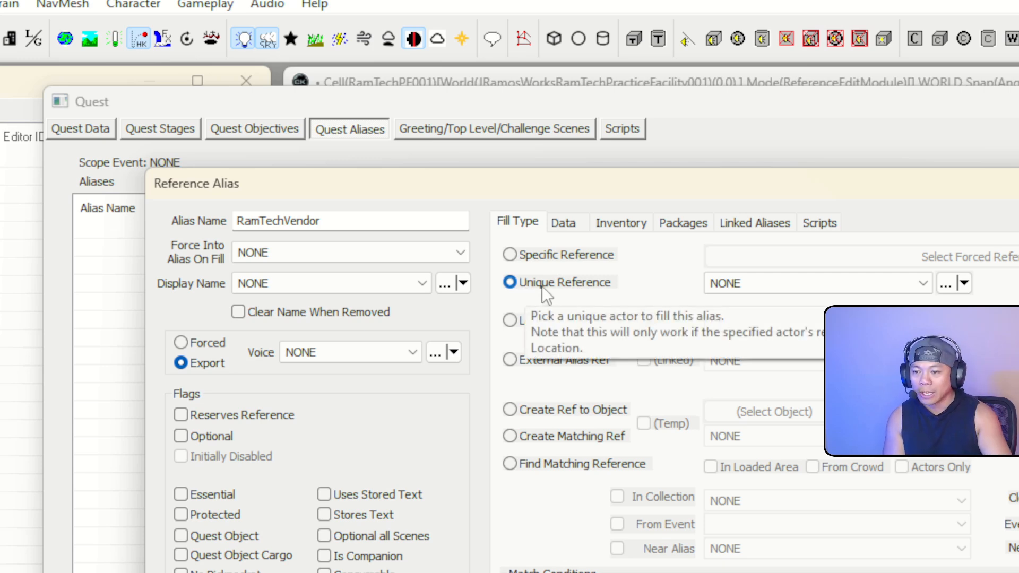
# Pick JRamosWorks_RamTechVendorJack as the unique actor, then switch fill type to Find Matching Reference
pyautogui.click(817, 284)
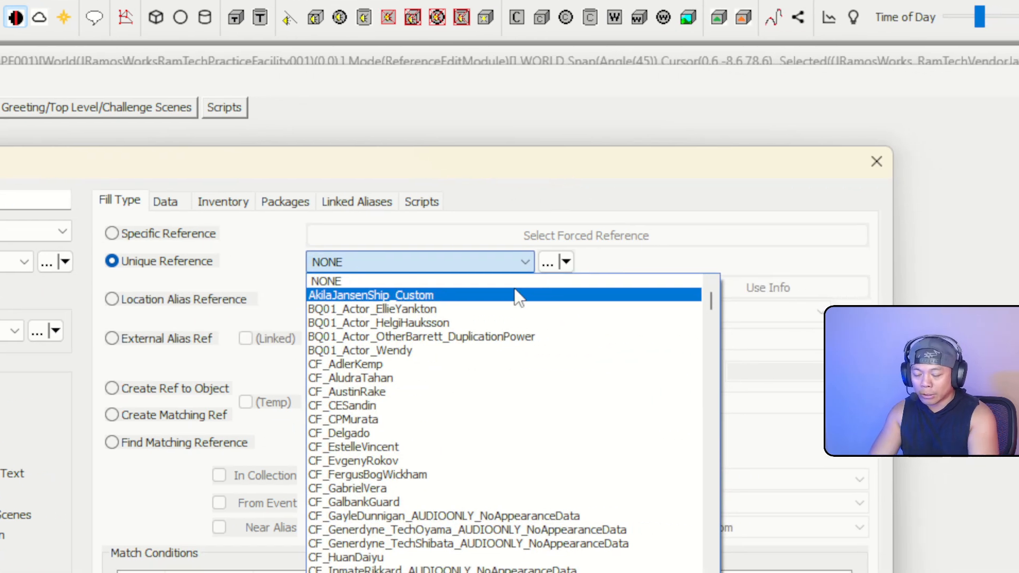
pyautogui.press('j')
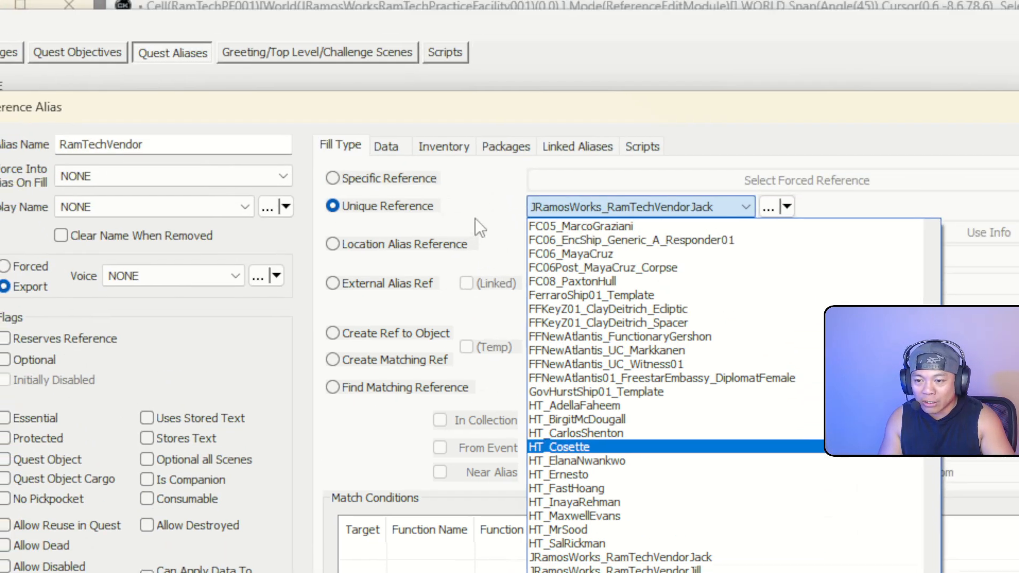
pyautogui.click(473, 221)
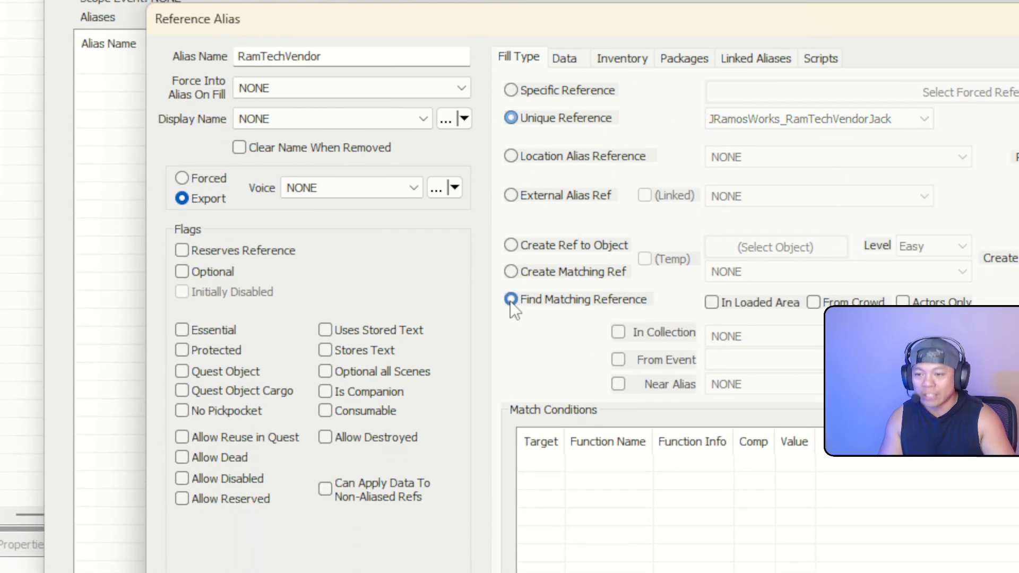
pyautogui.click(511, 301)
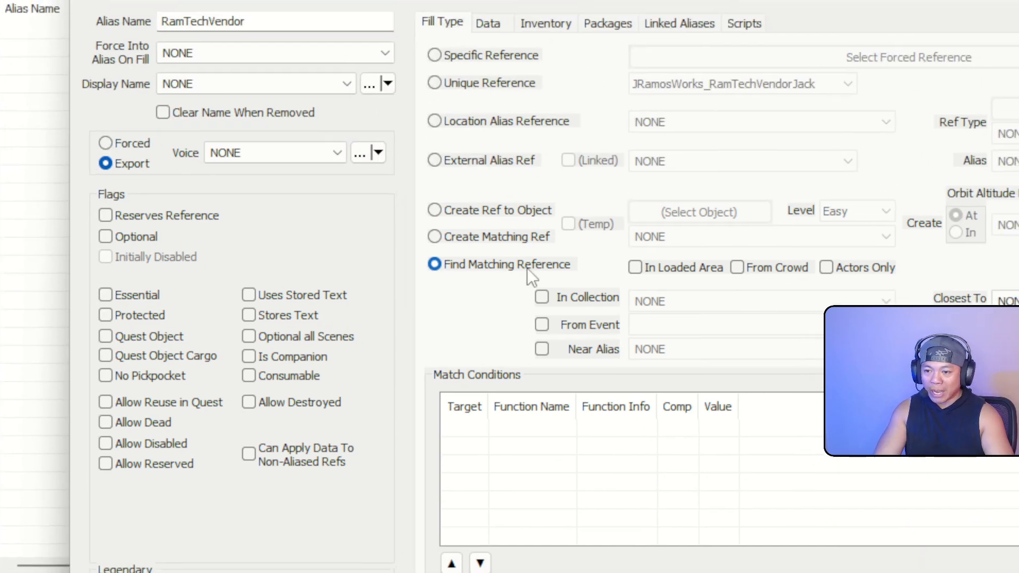
# Start a new match condition for the RamTechVendor alias
pyautogui.rightClick(507, 328)
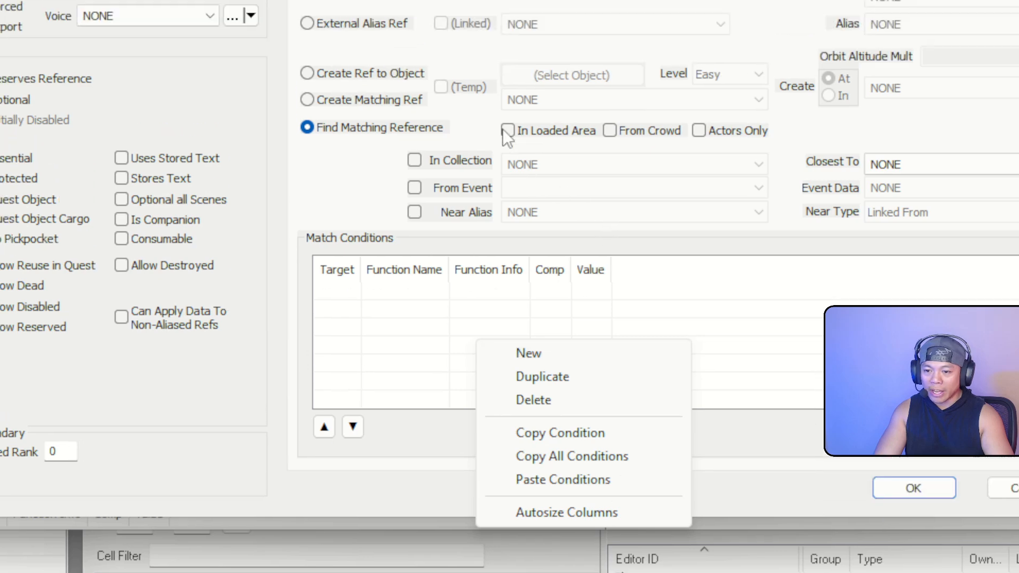
pyautogui.click(503, 130)
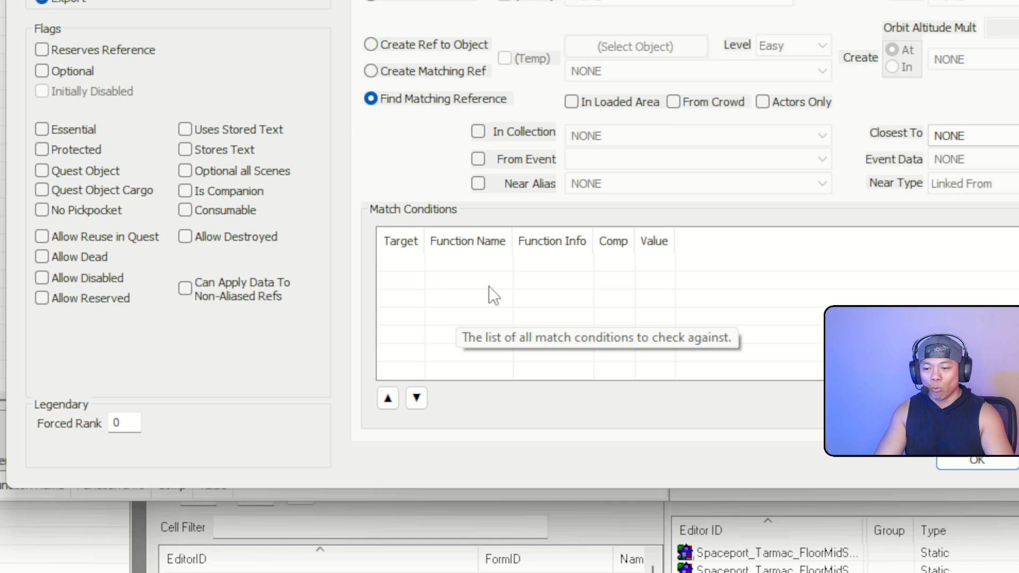
pyautogui.rightClick(525, 340)
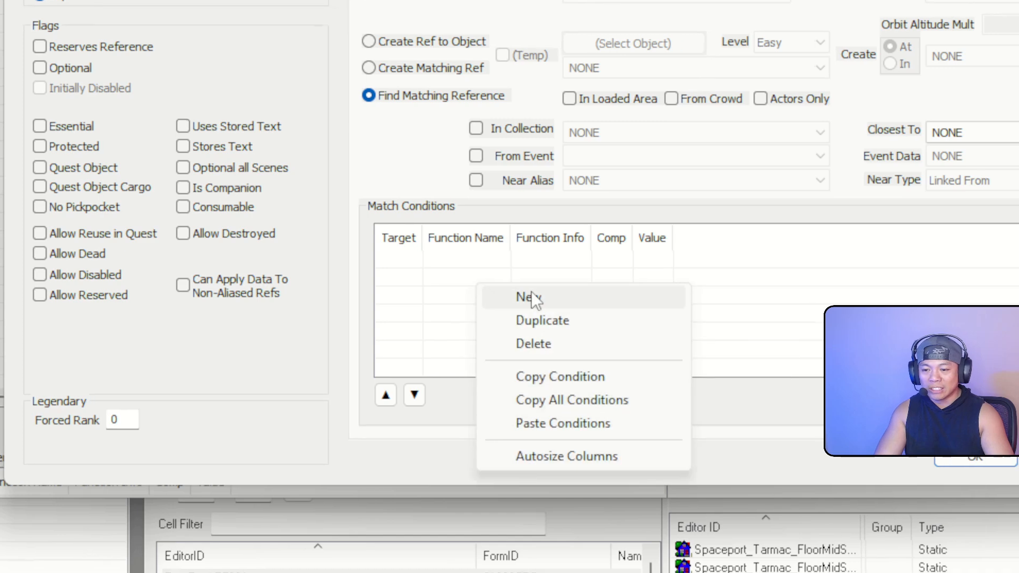
pyautogui.click(576, 355)
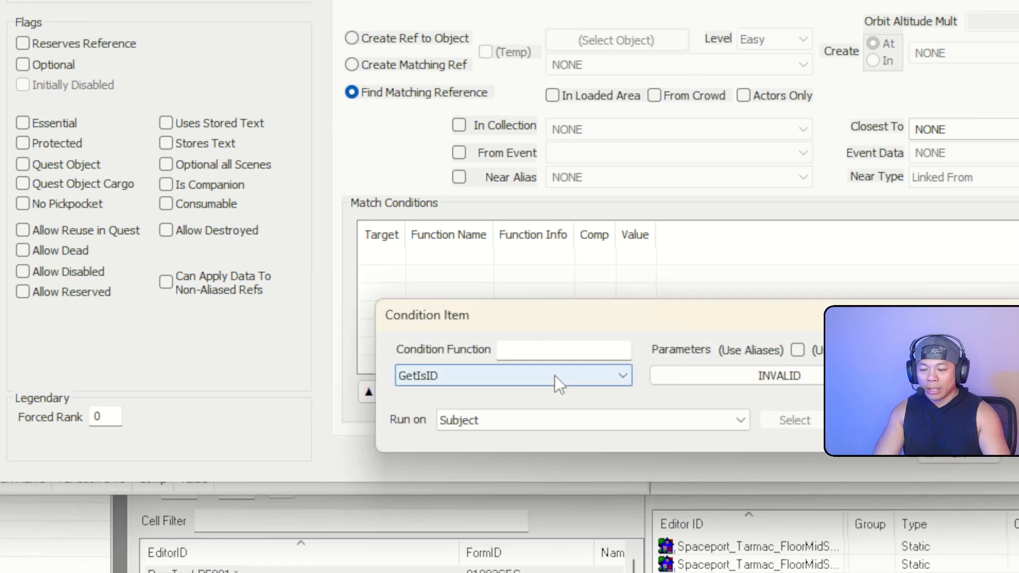
# Browse Actor forms for the condition's parameter, then cancel, leaving it INVALID
pyautogui.click(697, 378)
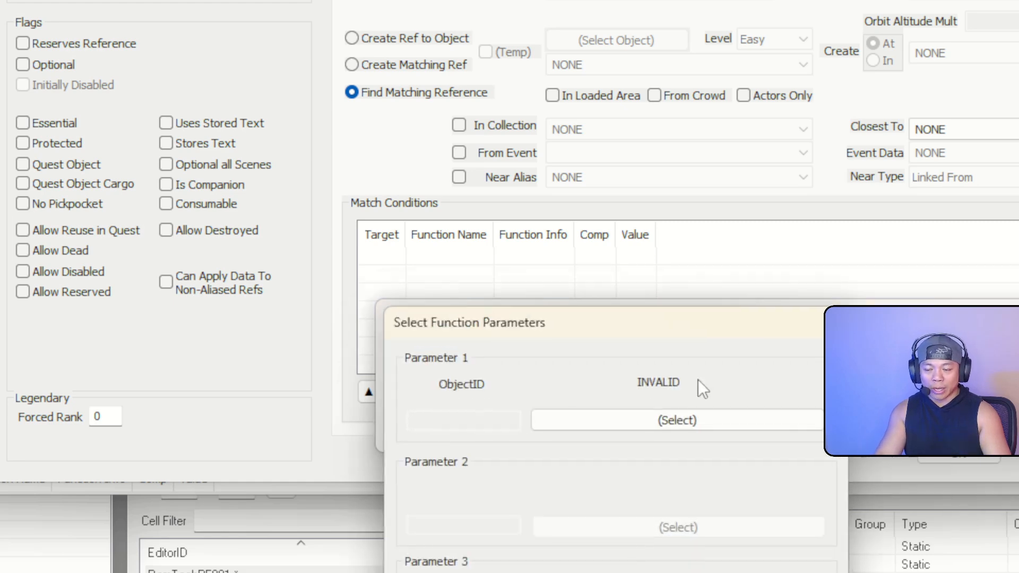
pyautogui.click(693, 417)
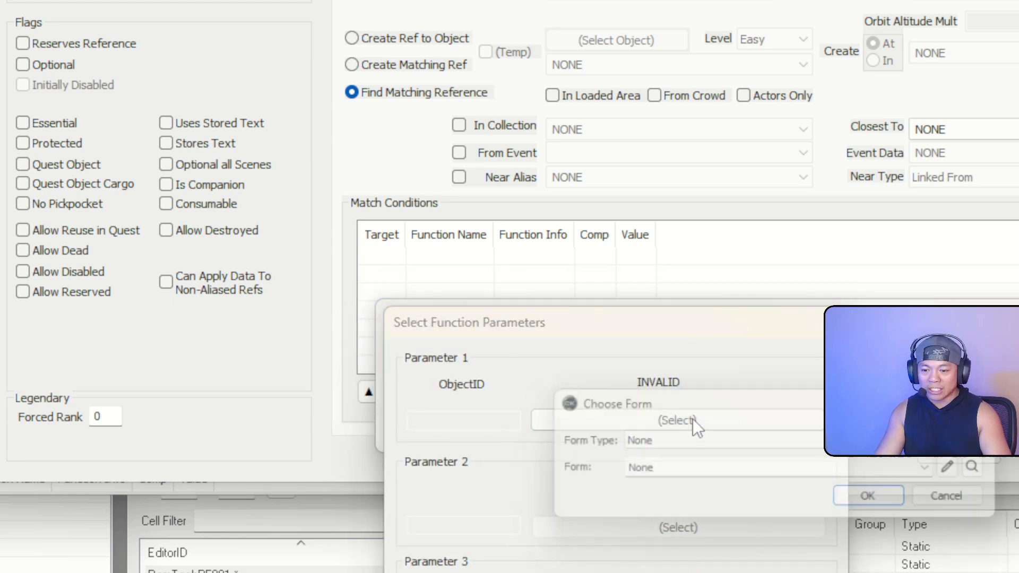
pyautogui.click(782, 438)
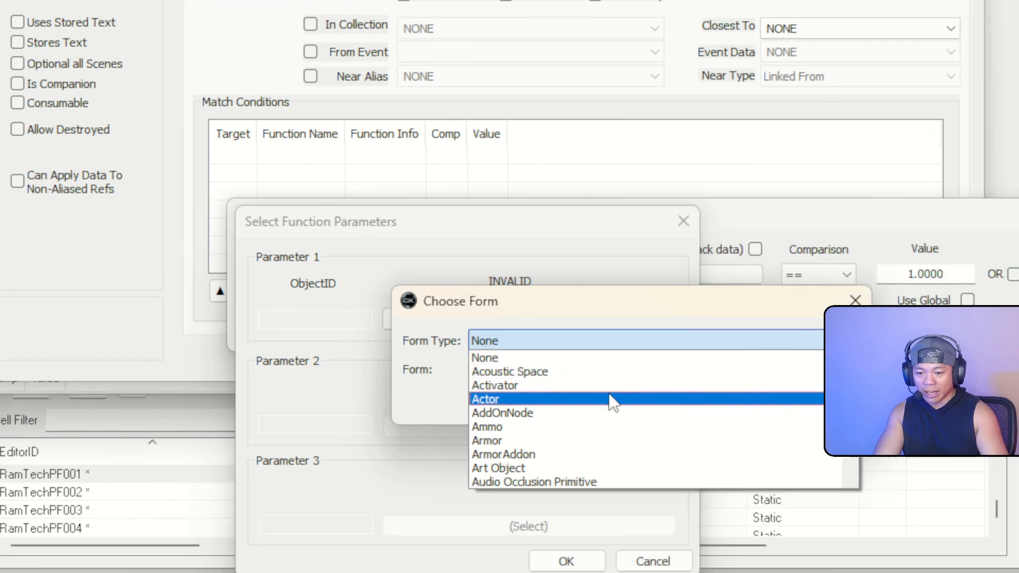
pyautogui.click(743, 500)
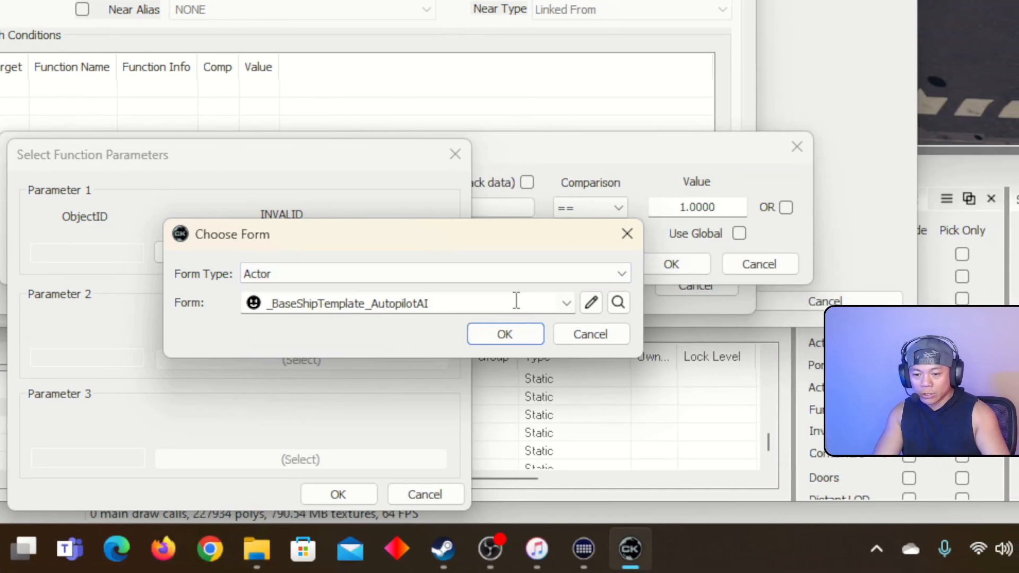
pyautogui.click(581, 299)
pyautogui.press('j')
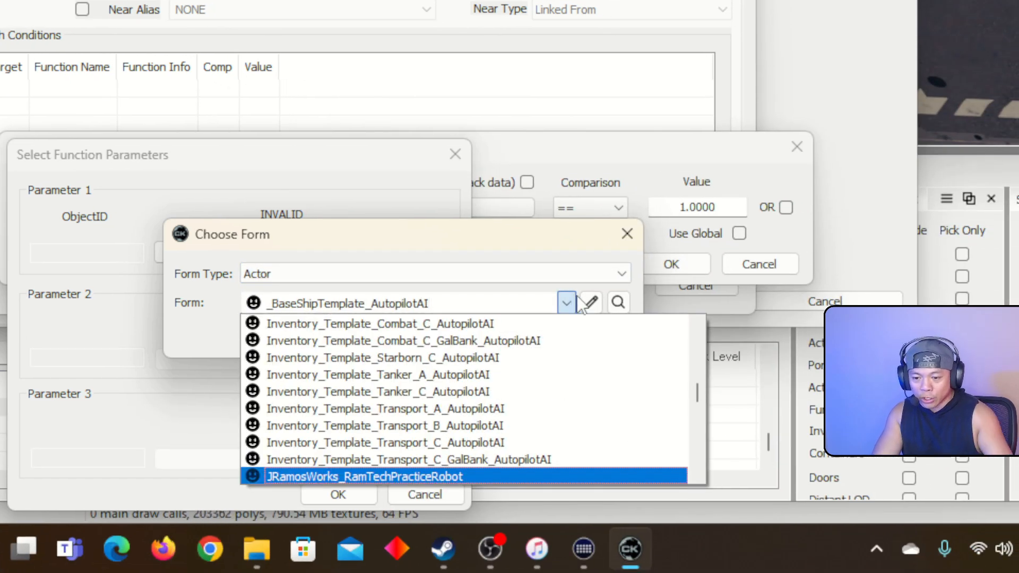
pyautogui.scroll(-3, 533, 399)
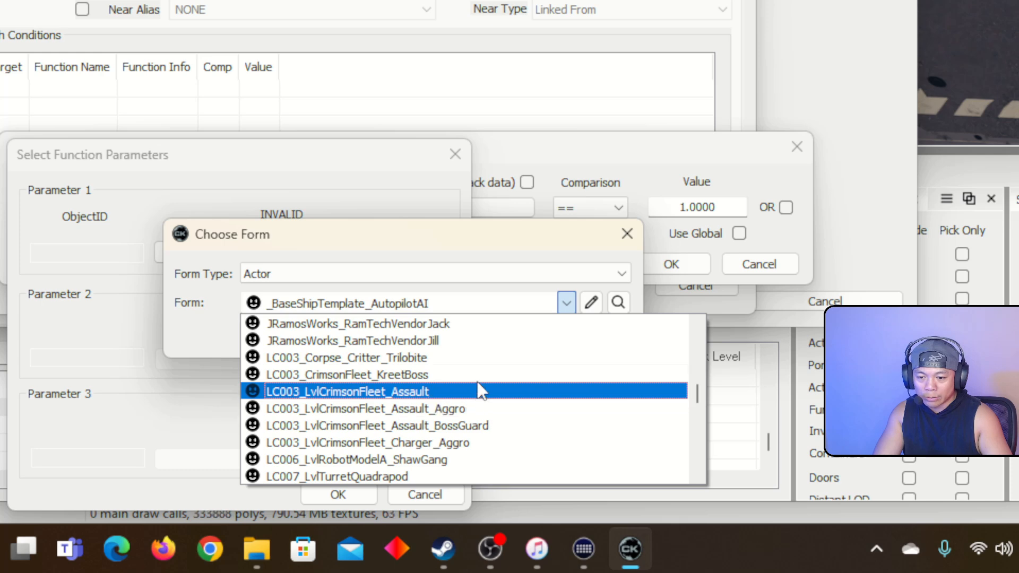
pyautogui.click(518, 341)
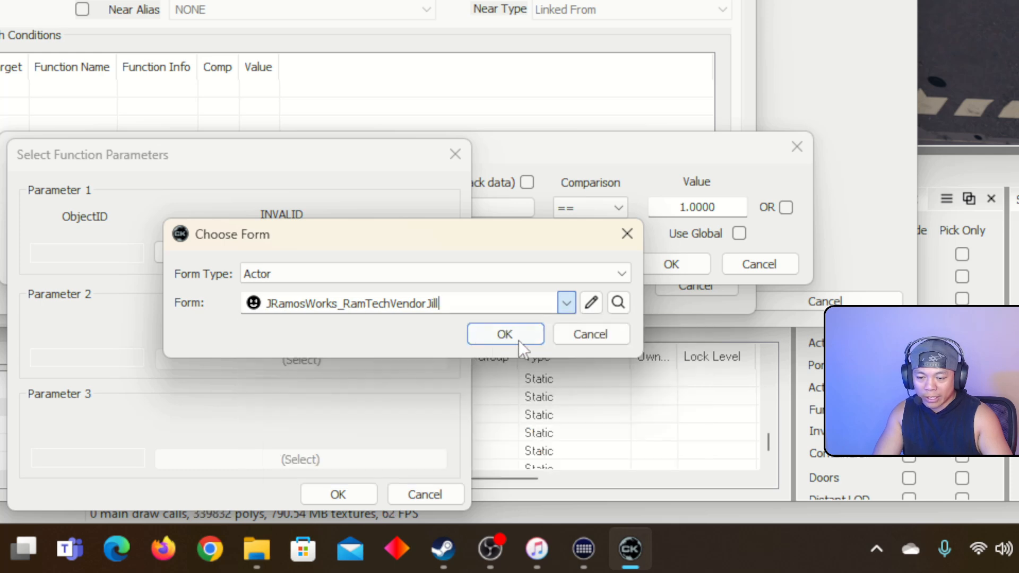
pyautogui.click(594, 335)
pyautogui.click(415, 494)
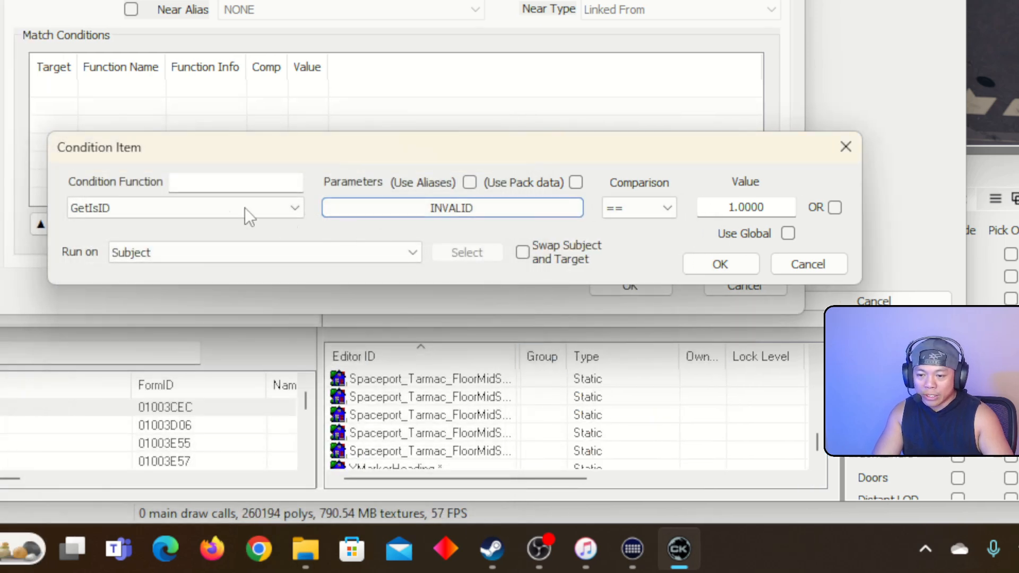
# Make the match condition GetInFaction JRamosWorks_RamTechVendorFaction == 1 and confirm both dialogs
pyautogui.click(259, 215)
pyautogui.write('geti')
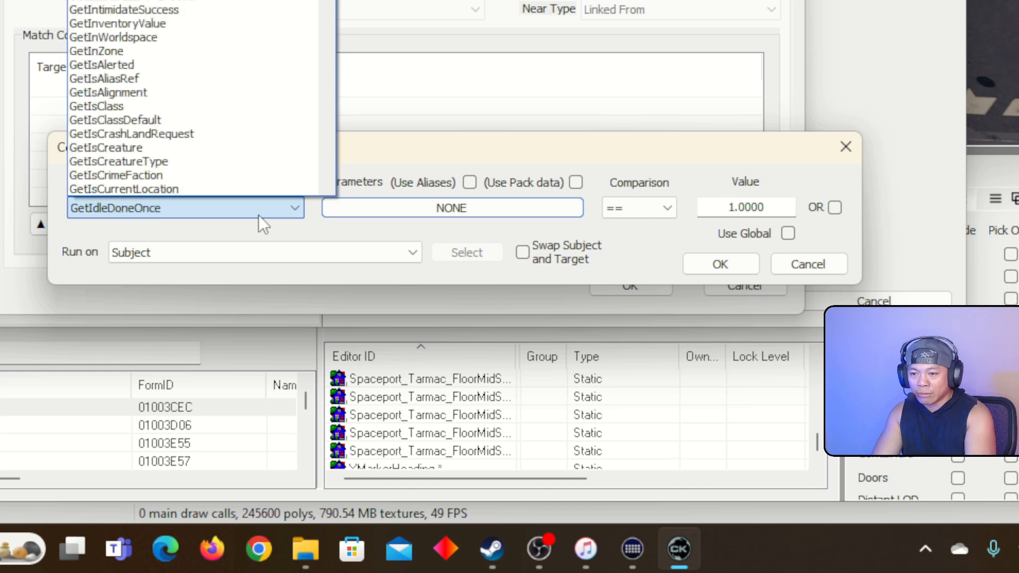
pyautogui.write('nf')
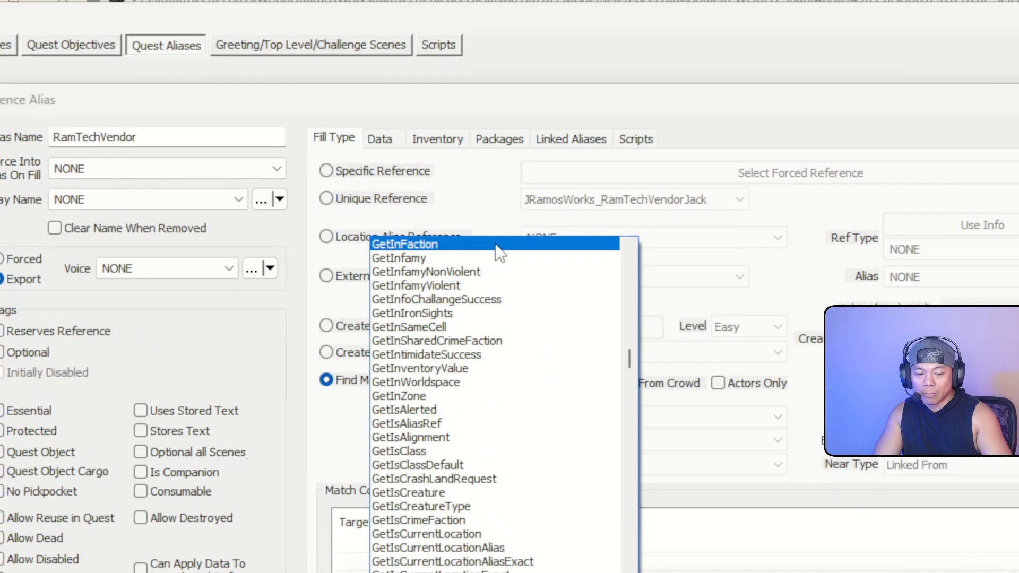
pyautogui.click(496, 246)
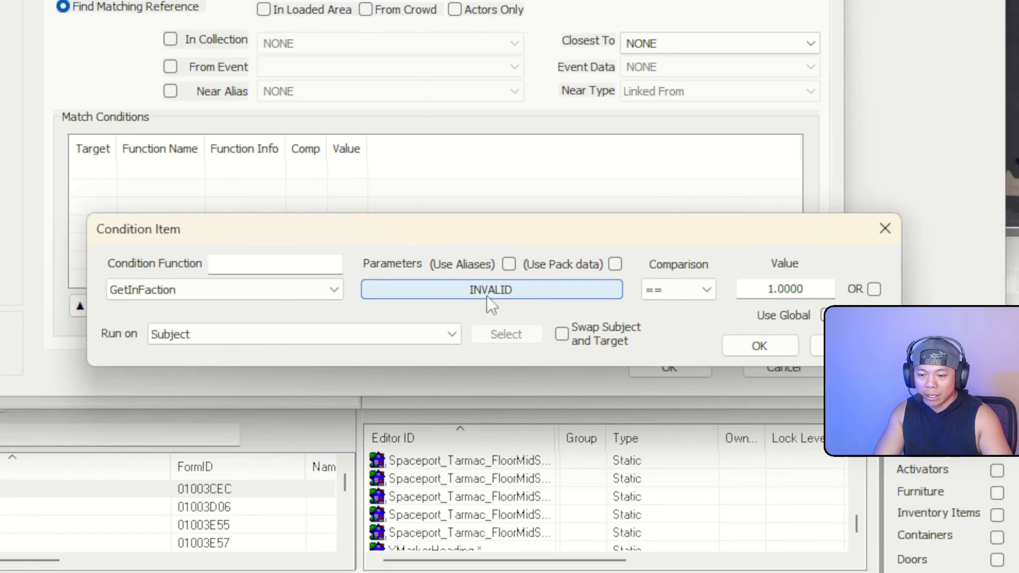
pyautogui.click(487, 292)
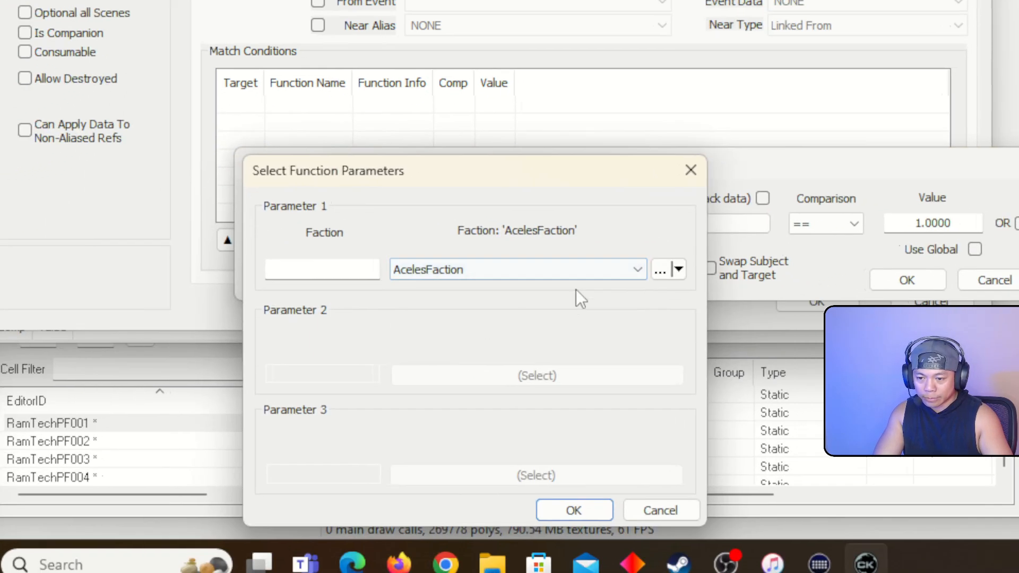
pyautogui.click(638, 271)
pyautogui.write('jramo')
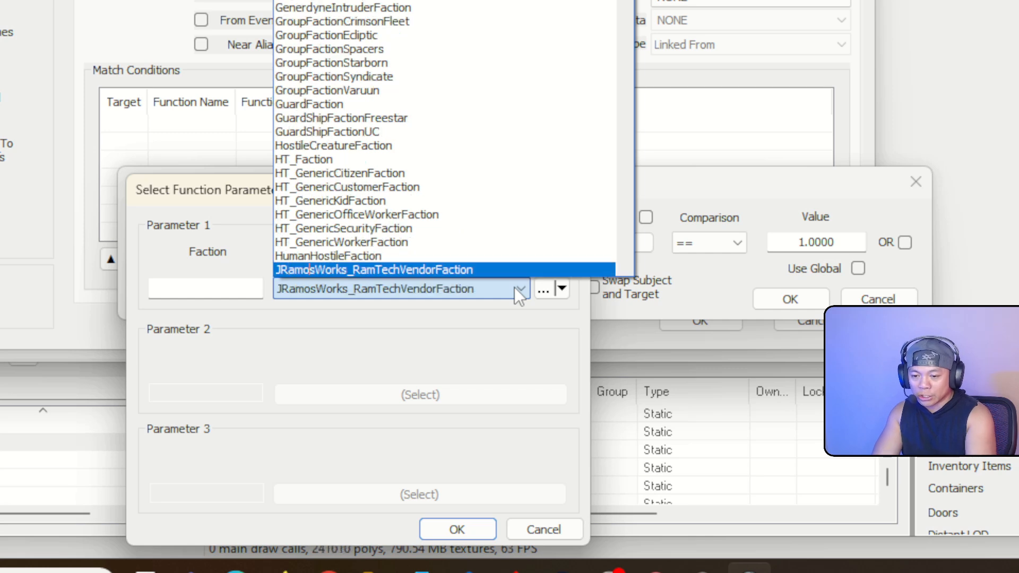
pyautogui.scroll(-2, 473, 253)
pyautogui.click(409, 198)
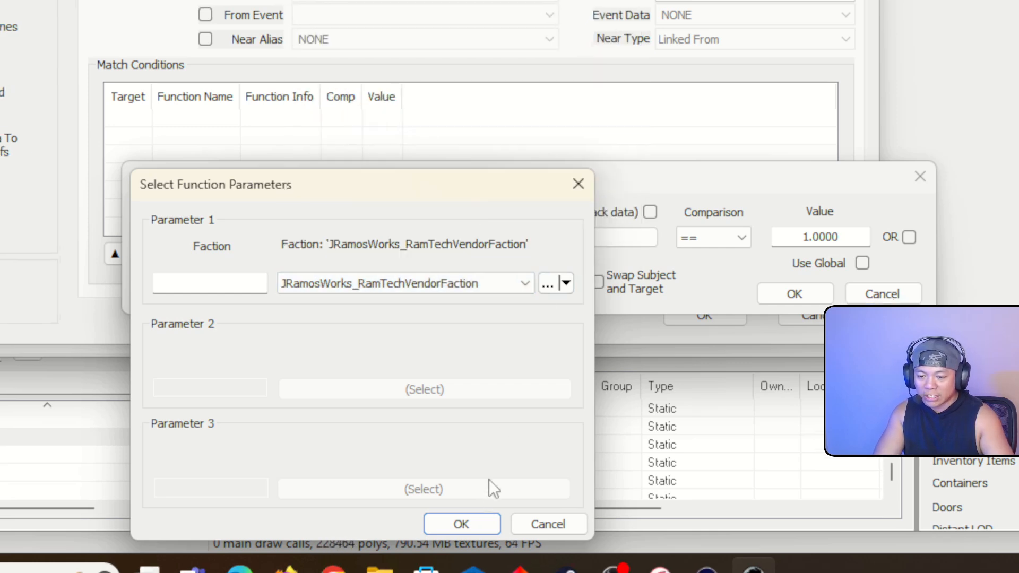
pyautogui.click(473, 524)
pyautogui.click(786, 295)
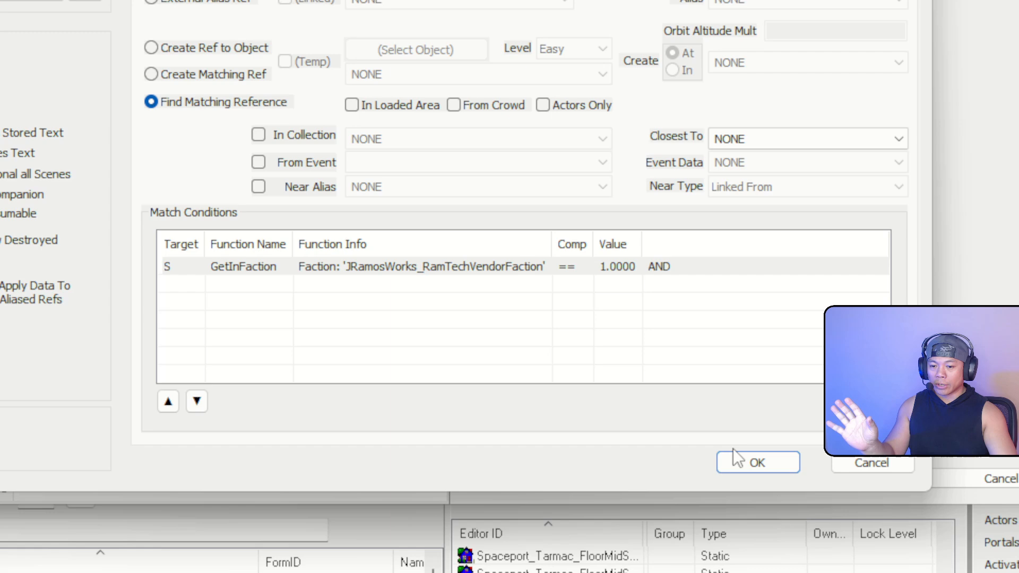
# Confirm the alias and quest, then reopen JRamosWorks_RamTechVendorDialogue on its Scenes page
pyautogui.click(754, 475)
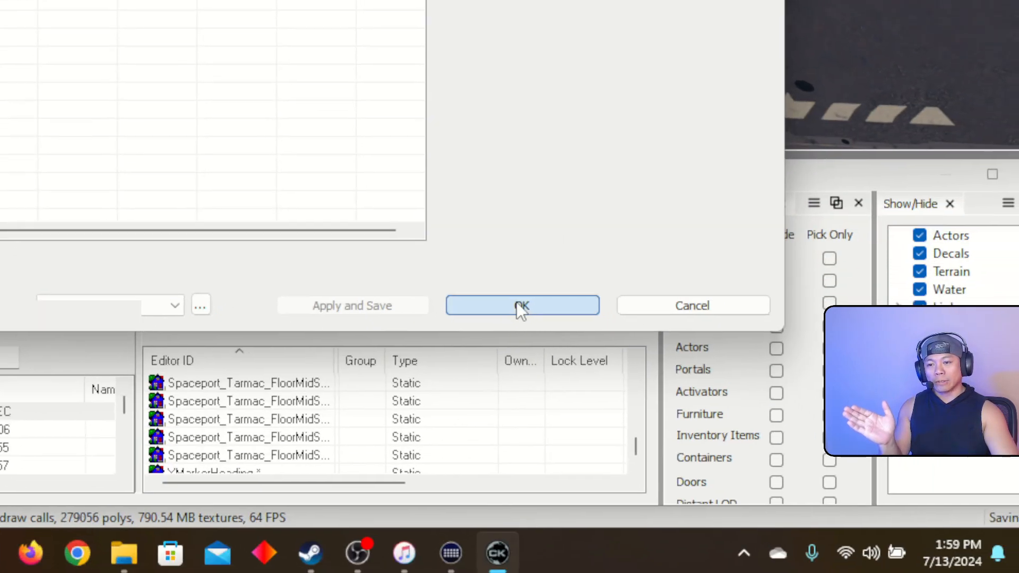
pyautogui.click(520, 307)
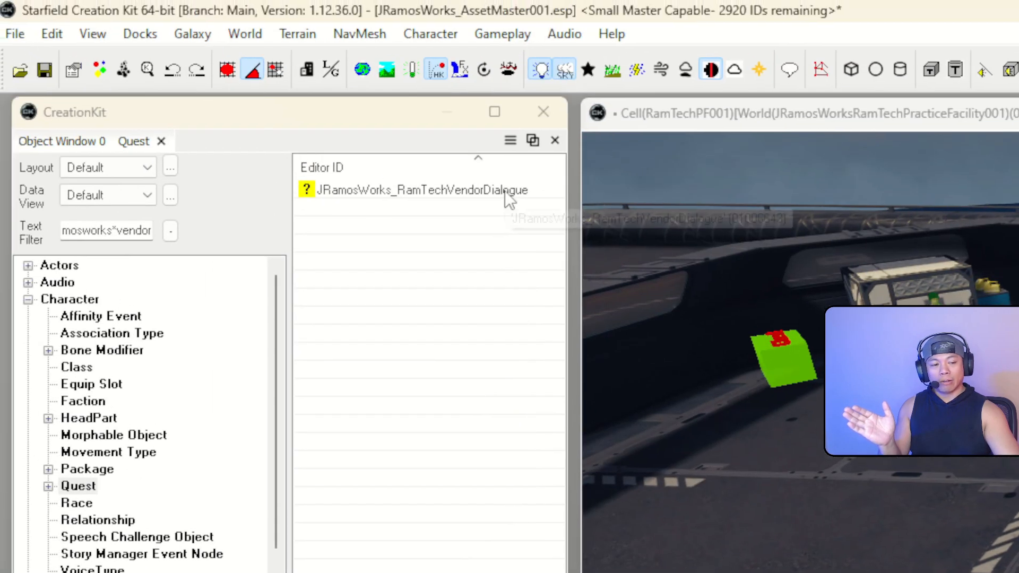
pyautogui.doubleClick(505, 190)
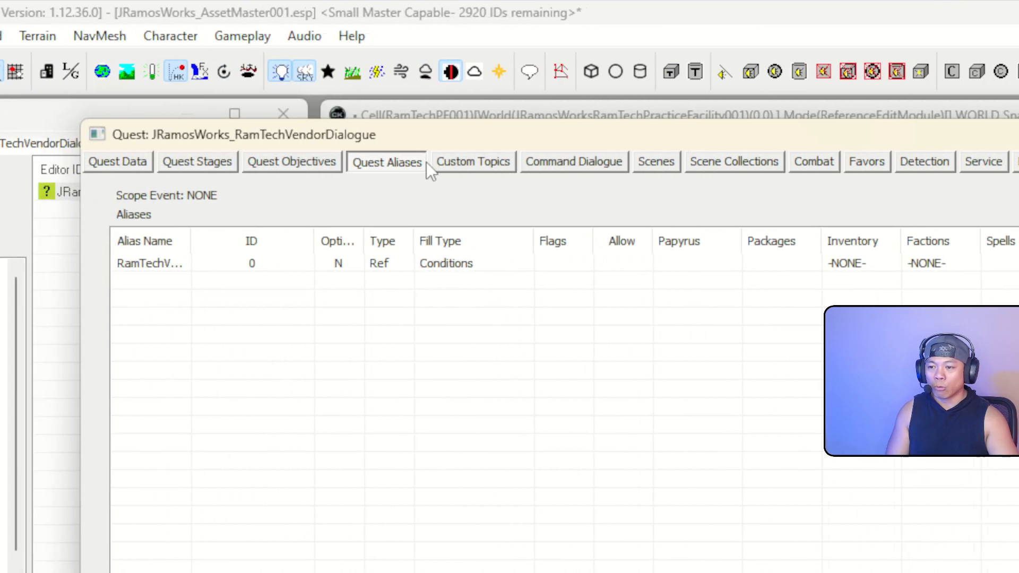
pyautogui.click(699, 161)
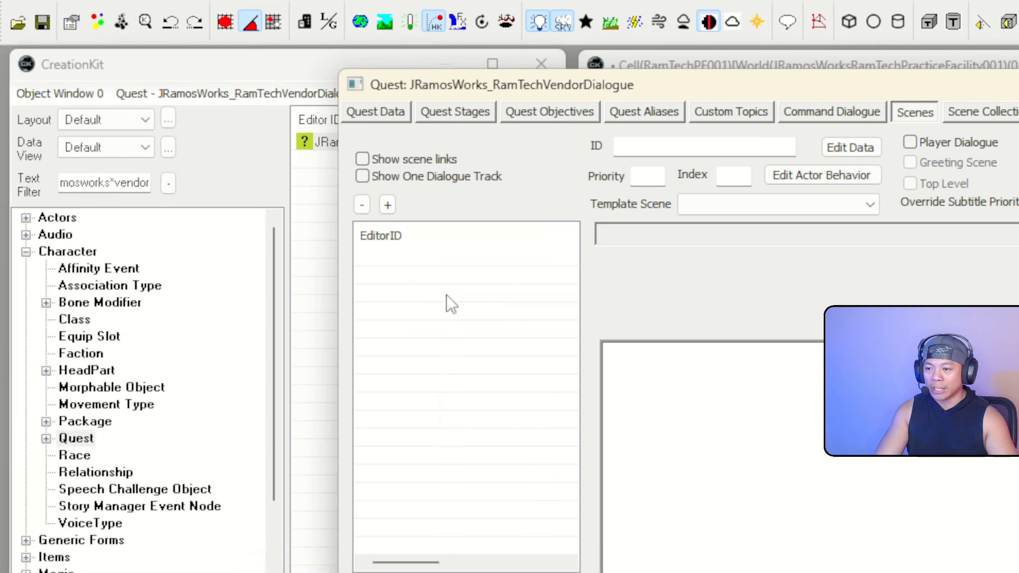
# Create scene JRamosWorks_RamTechVendorDialogue001, select it, and close the Use Report window
pyautogui.rightClick(430, 308)
pyautogui.click(458, 315)
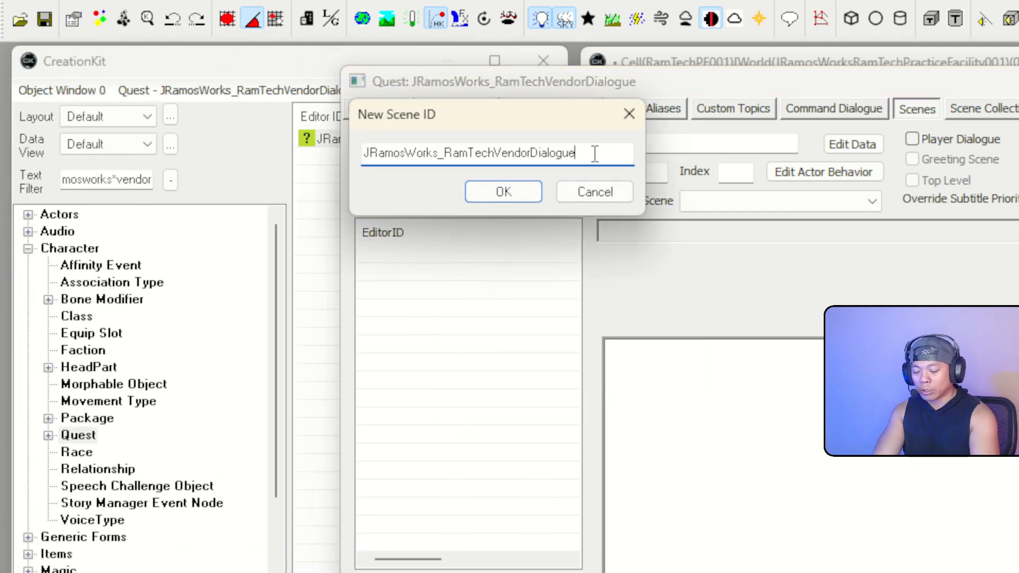
pyautogui.write('001')
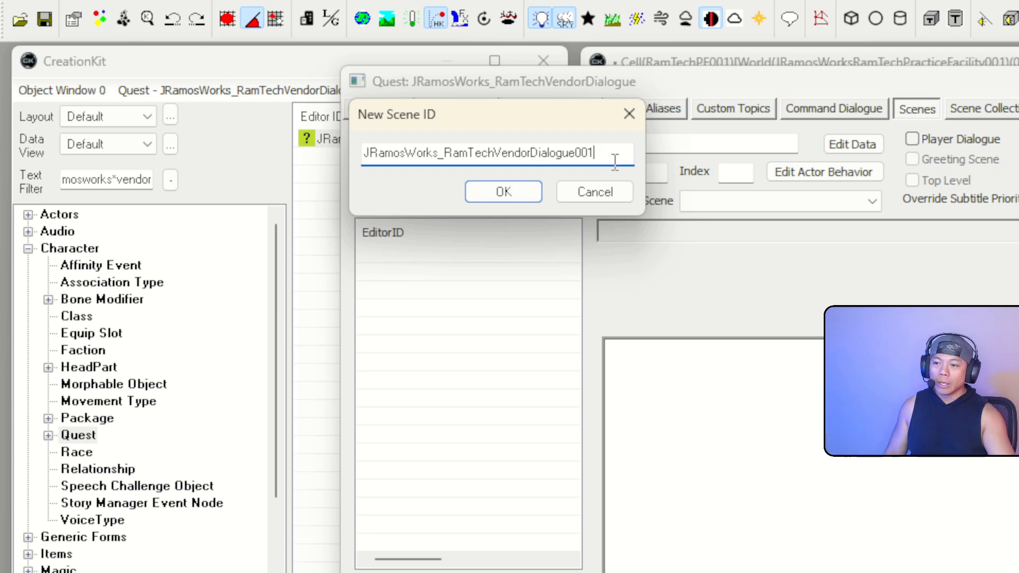
pyautogui.click(515, 191)
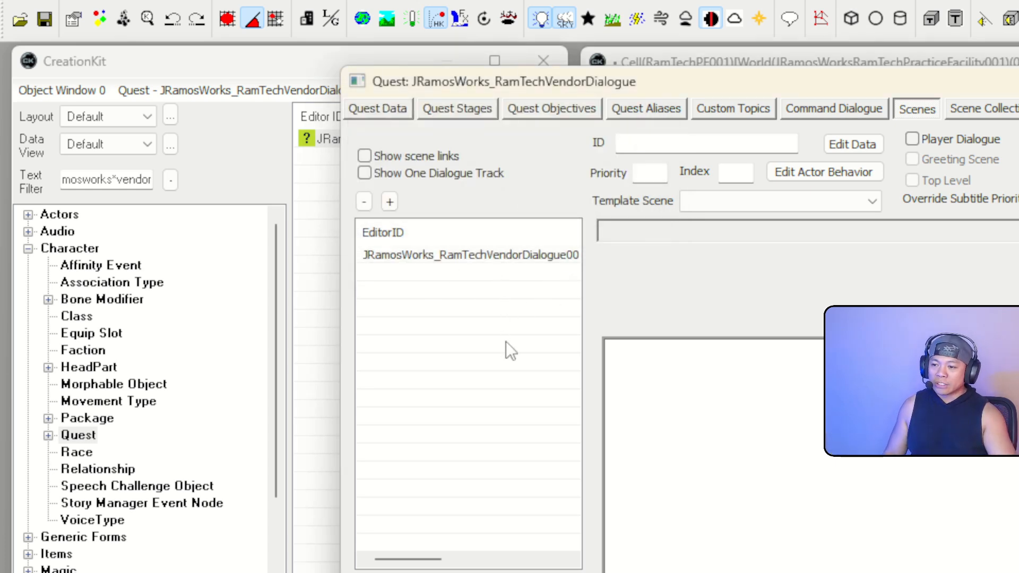
pyautogui.click(473, 256)
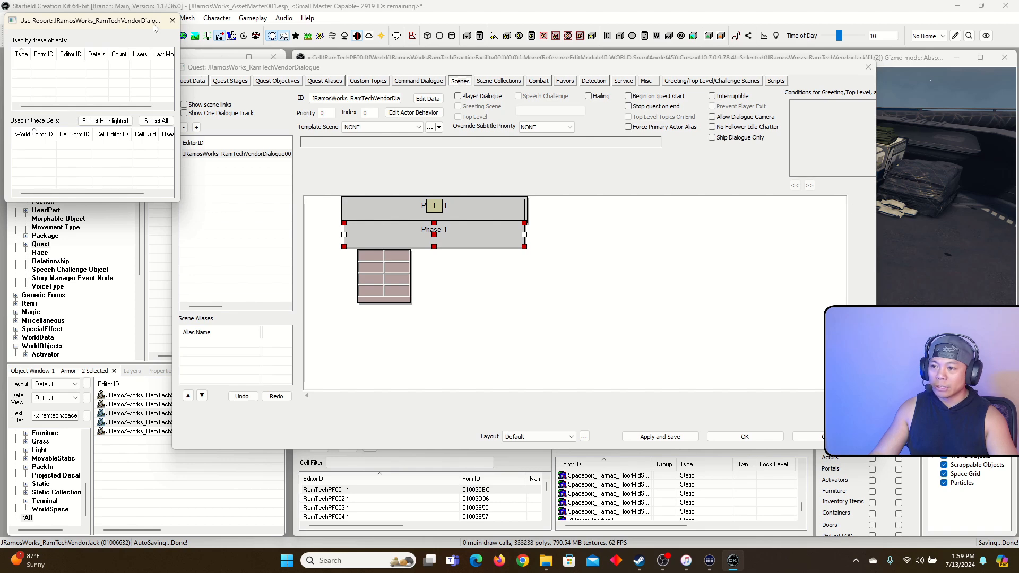
pyautogui.click(172, 20)
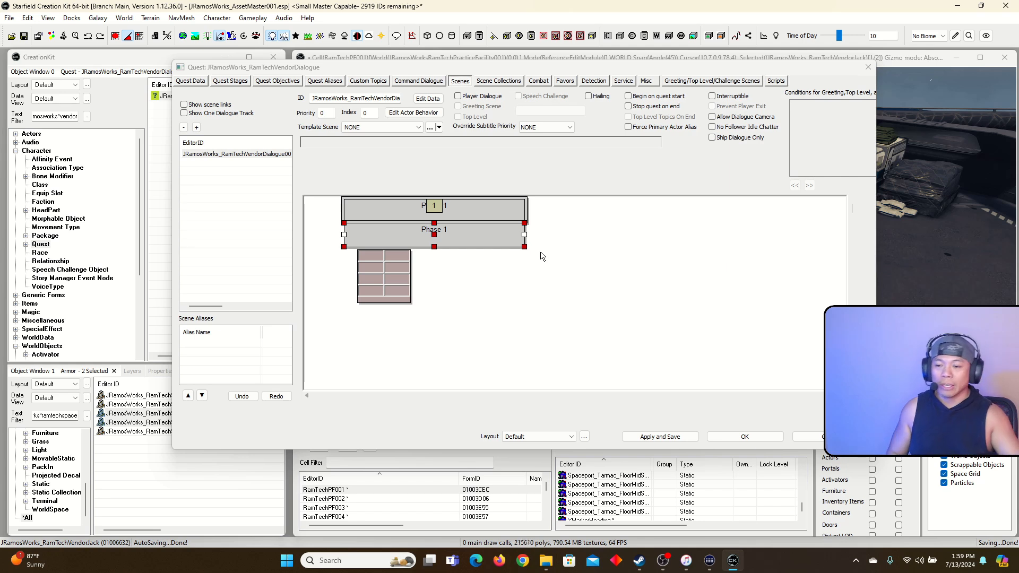
# Select the new scene and set both its Priority and its Index to 1
pyautogui.click(244, 155)
pyautogui.click(243, 155)
pyautogui.click(242, 171)
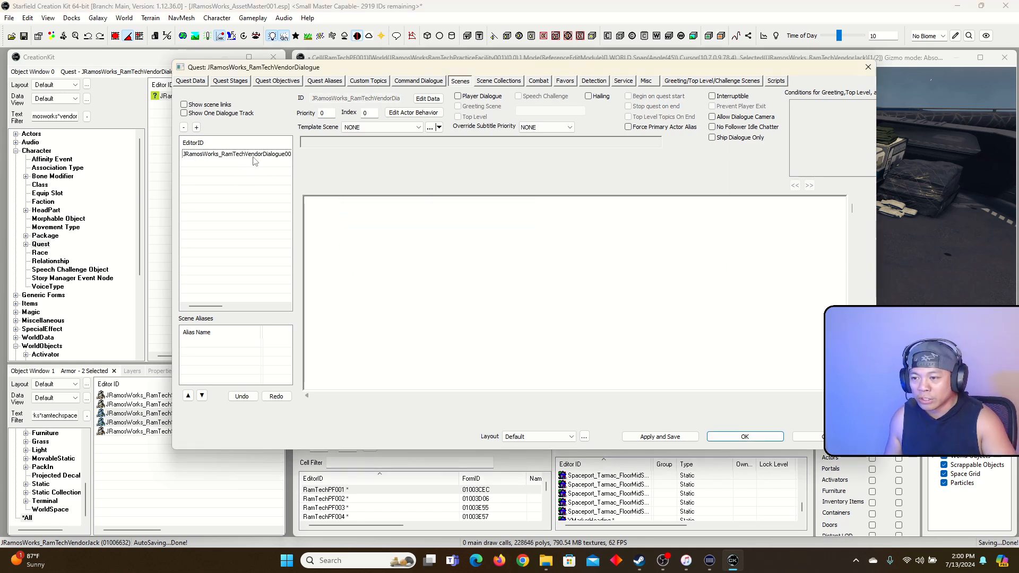
pyautogui.click(252, 157)
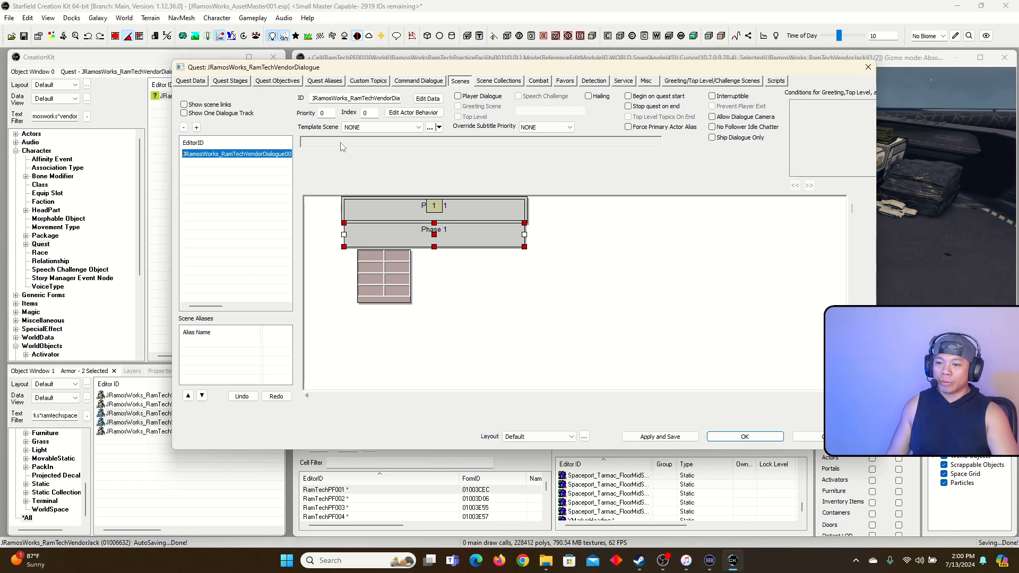
pyautogui.doubleClick(333, 113)
pyautogui.press('Tab')
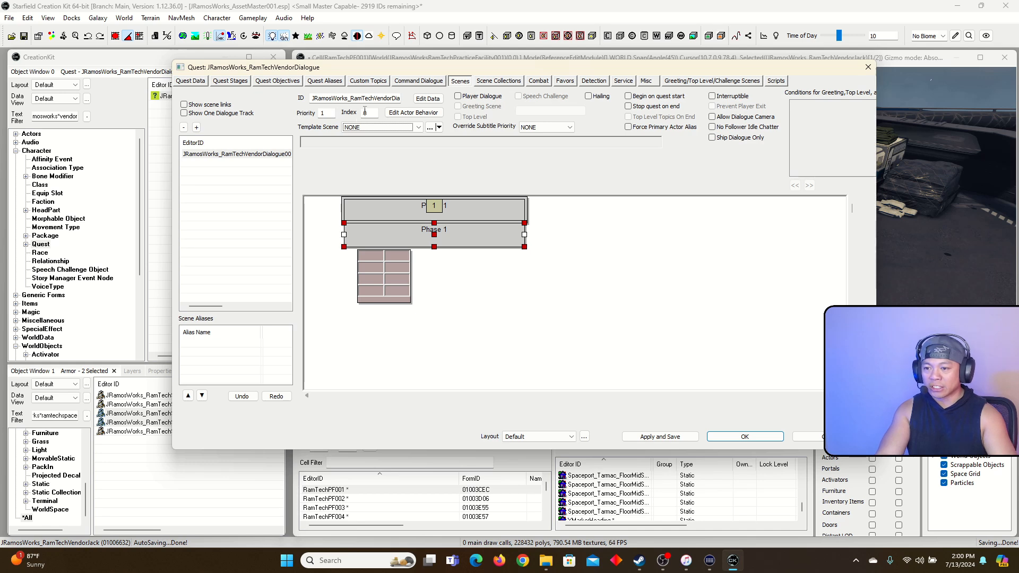
pyautogui.doubleClick(364, 112)
pyautogui.write('1')
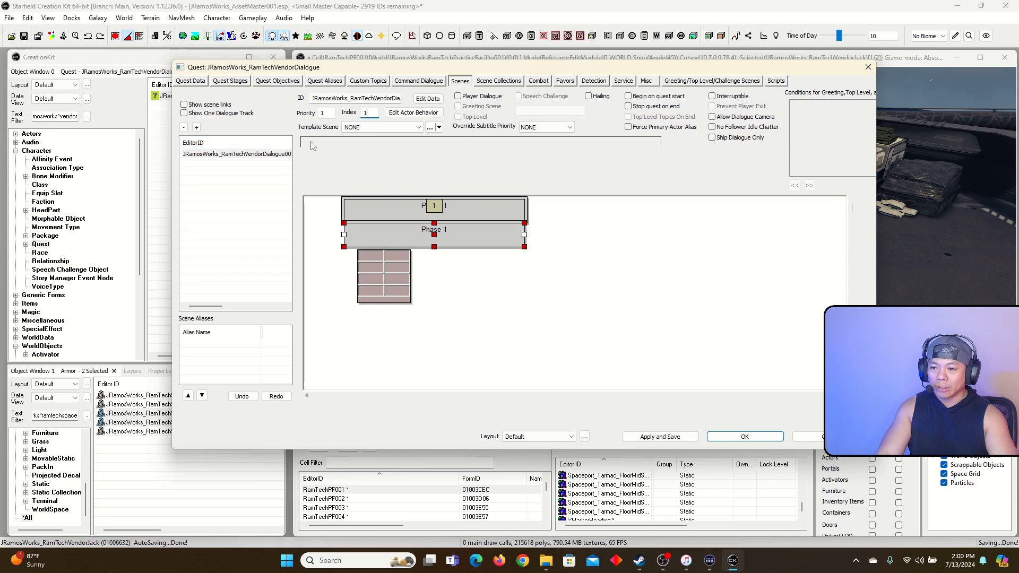
# Dismiss the Use Report window that popped up, returning to the Phase 1 timeline
pyautogui.press('F1')
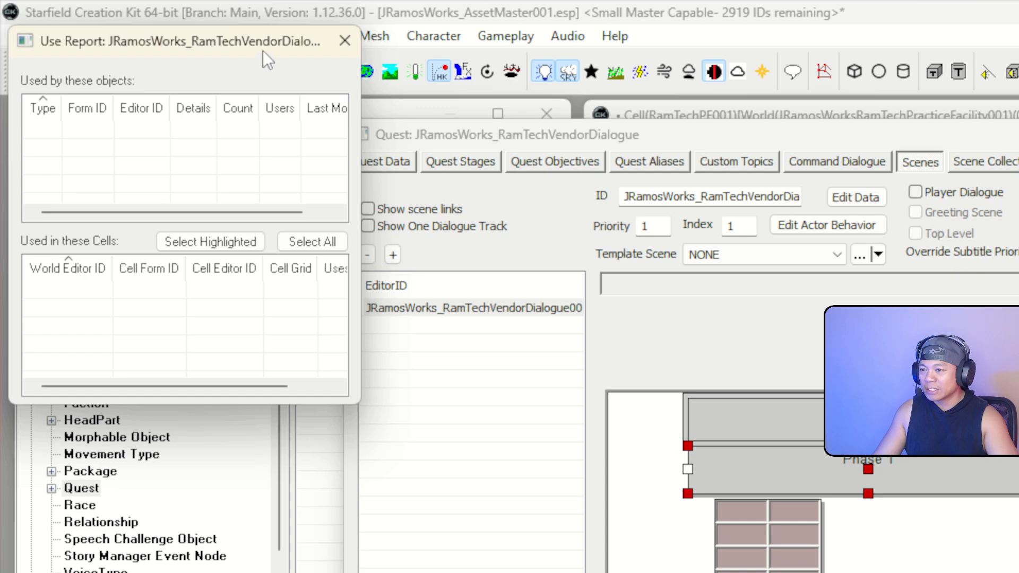
pyautogui.moveTo(248, 46); pyautogui.dragTo(360, 122)
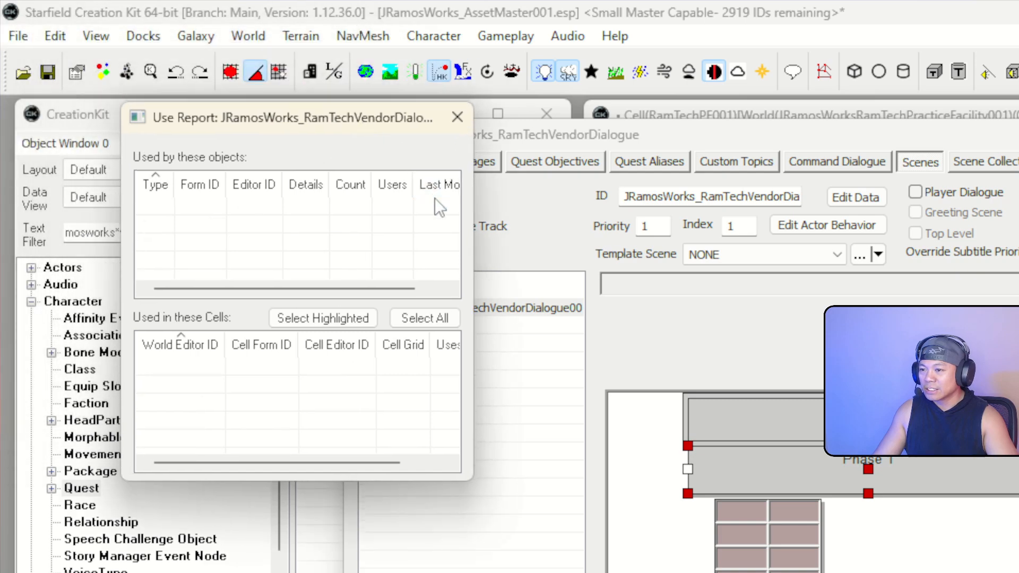
pyautogui.click(457, 118)
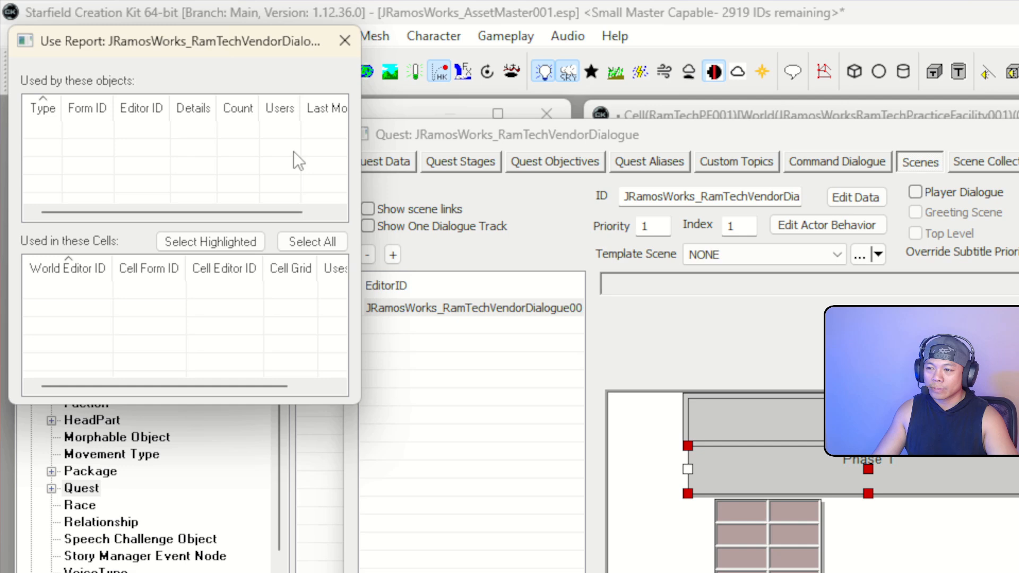
pyautogui.click(345, 41)
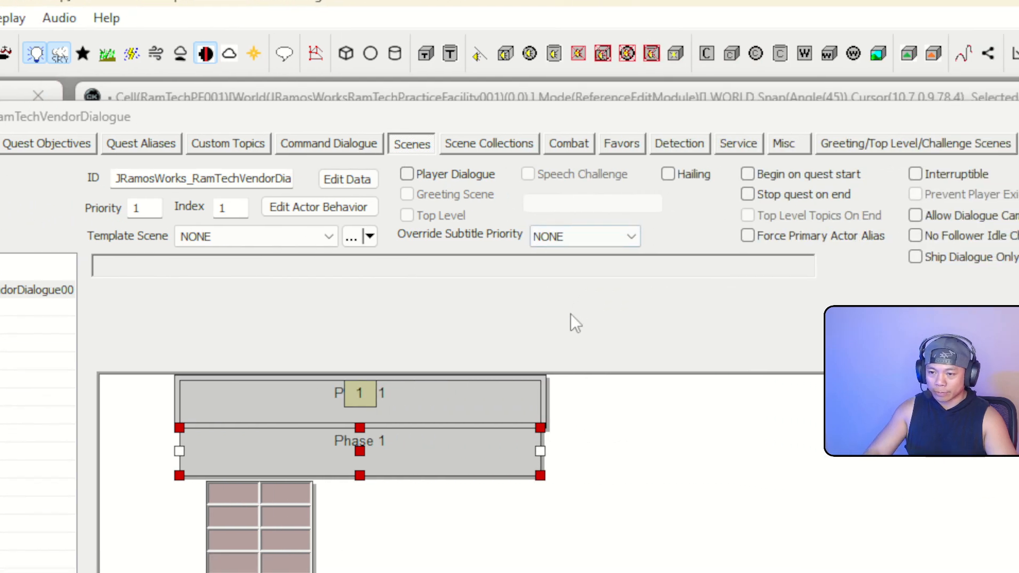
# Enable Player Dialogue, Top Level, Top Level Topics On End and Force Primary Actor Alias on the scene
pyautogui.click(491, 398)
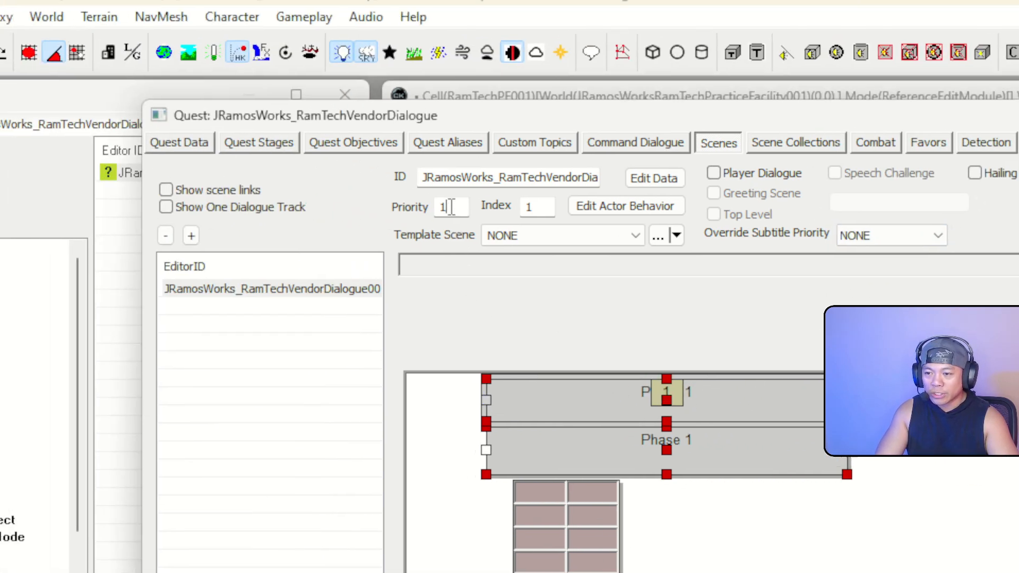
pyautogui.click(149, 207)
pyautogui.click(557, 221)
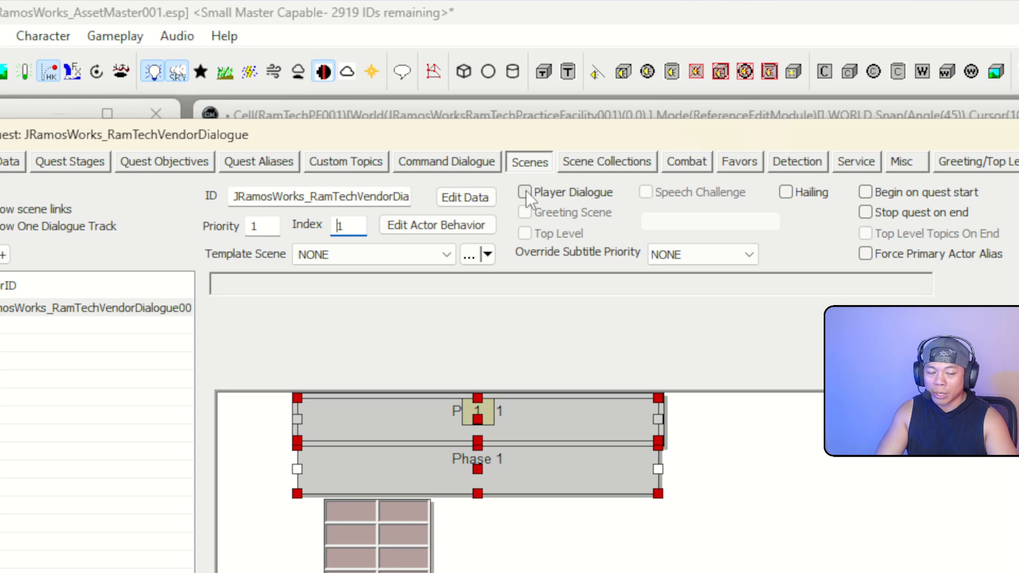
pyautogui.click(526, 192)
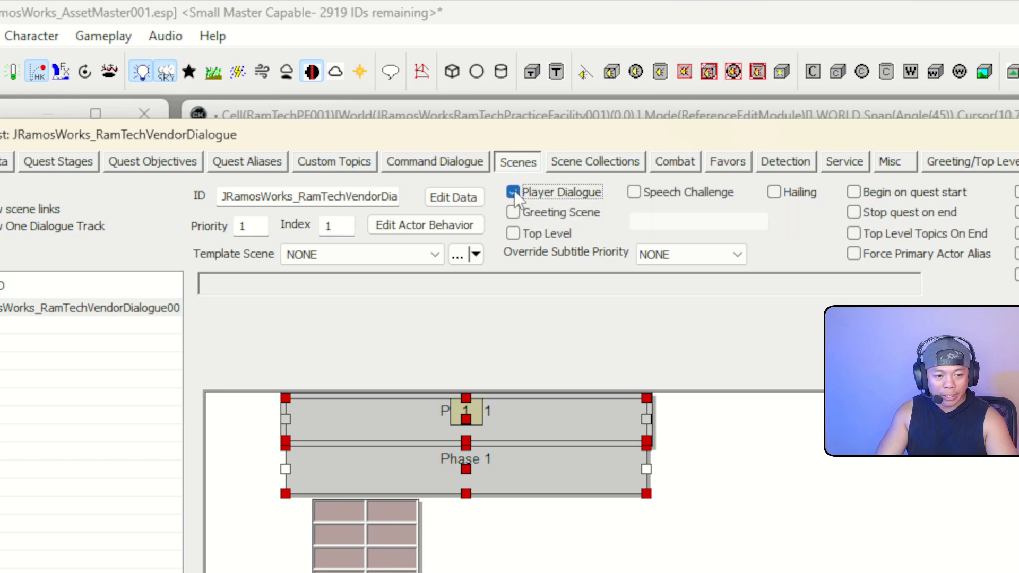
pyautogui.click(513, 233)
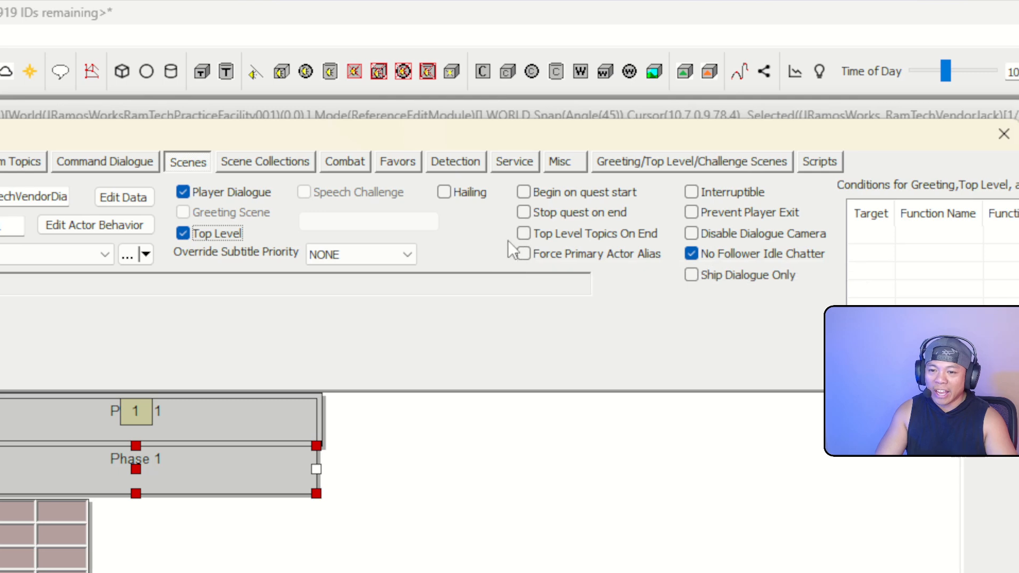
pyautogui.click(524, 238)
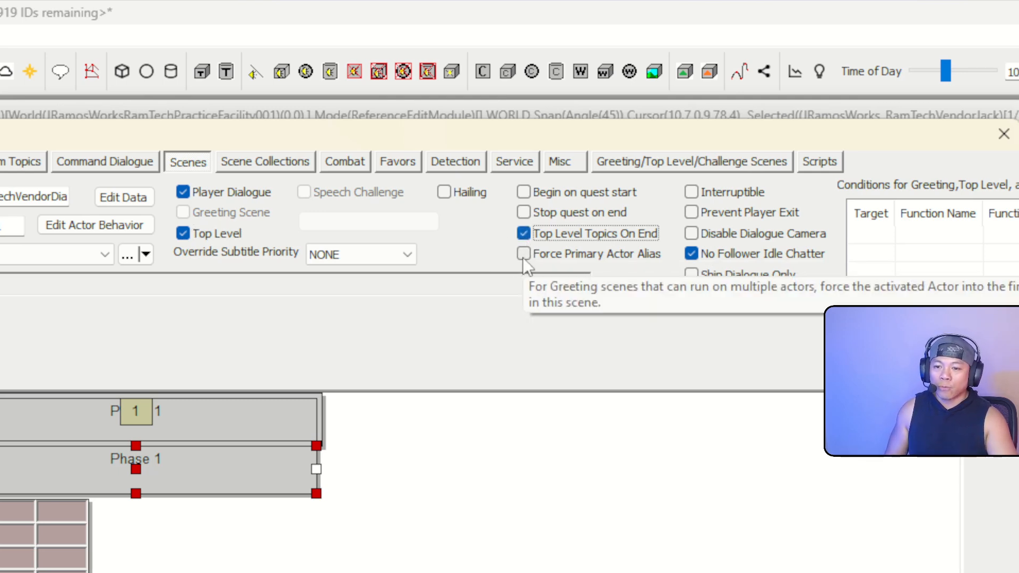
pyautogui.click(523, 255)
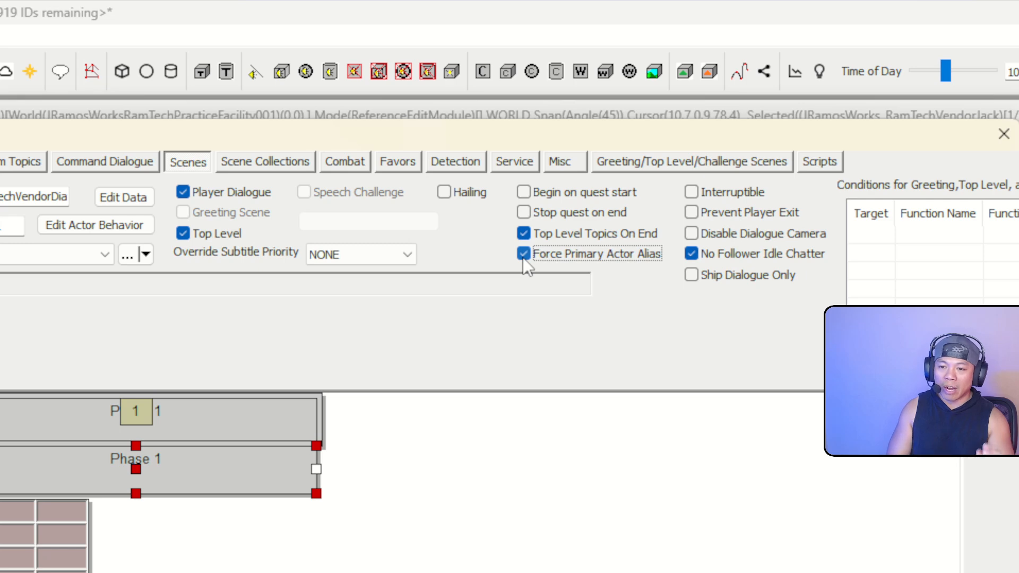
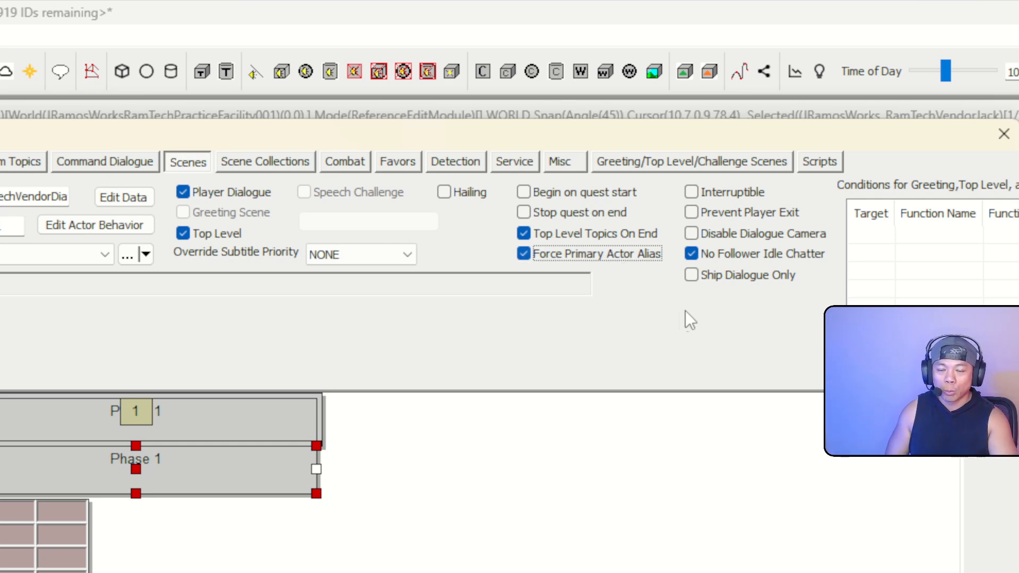
# Widen and reposition the Quest window so all Conditions columns show, and close the Use Report
pyautogui.moveTo(774, 286); pyautogui.dragTo(903, 292)
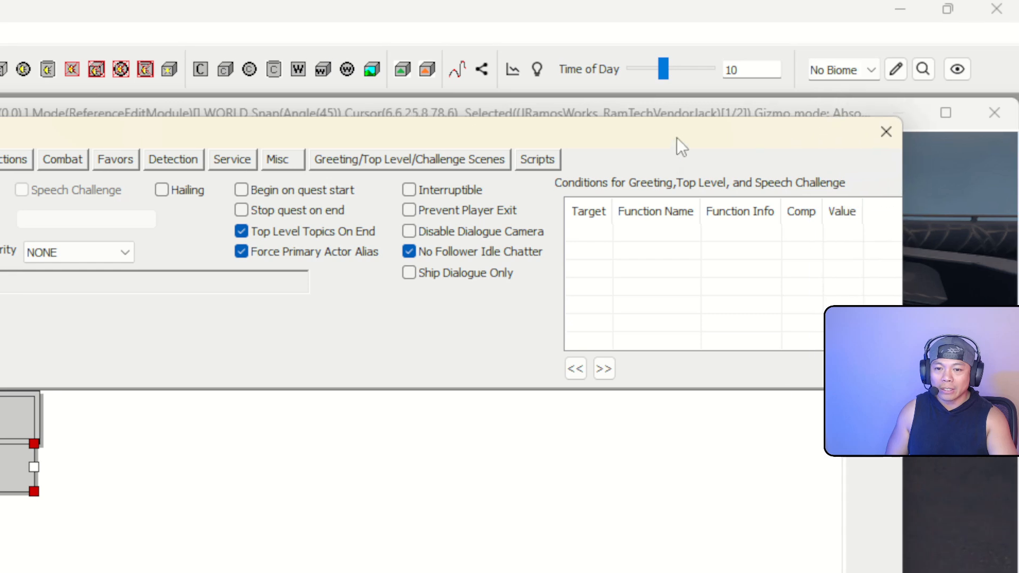
pyautogui.moveTo(677, 138); pyautogui.dragTo(400, 146)
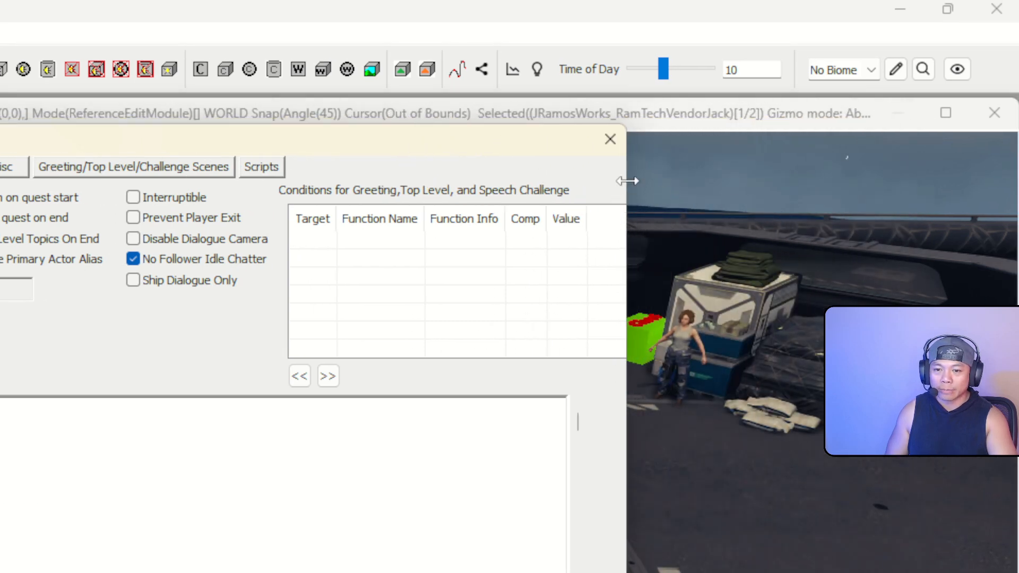
pyautogui.moveTo(627, 181); pyautogui.dragTo(1015, 224)
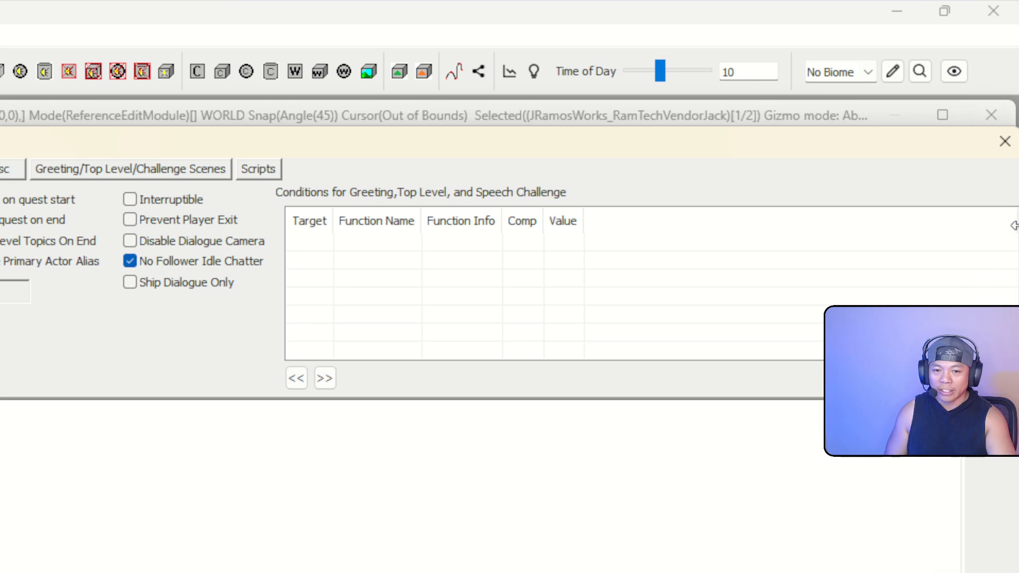
pyautogui.moveTo(797, 134); pyautogui.dragTo(406, 115)
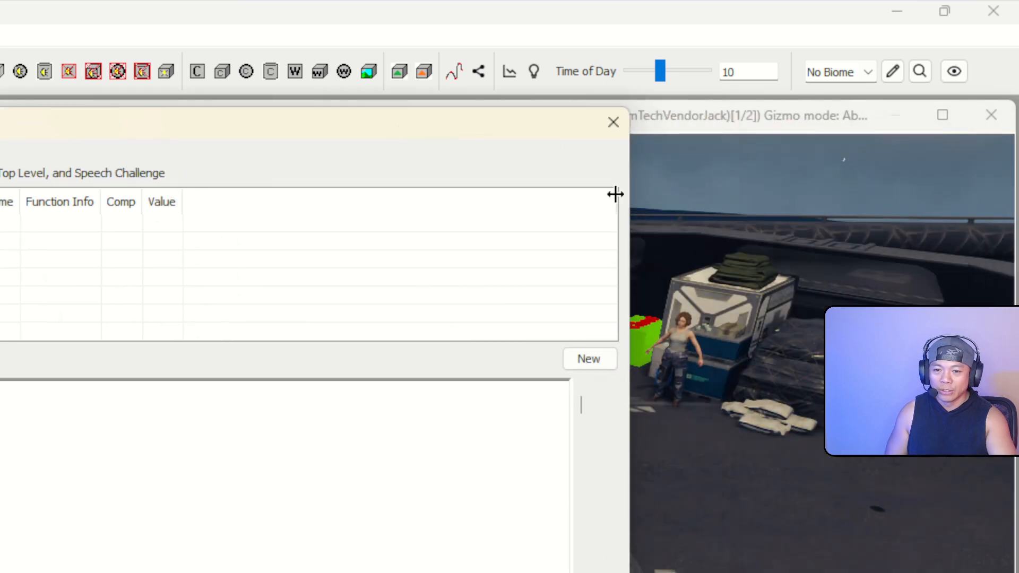
pyautogui.moveTo(632, 205); pyautogui.dragTo(739, 204)
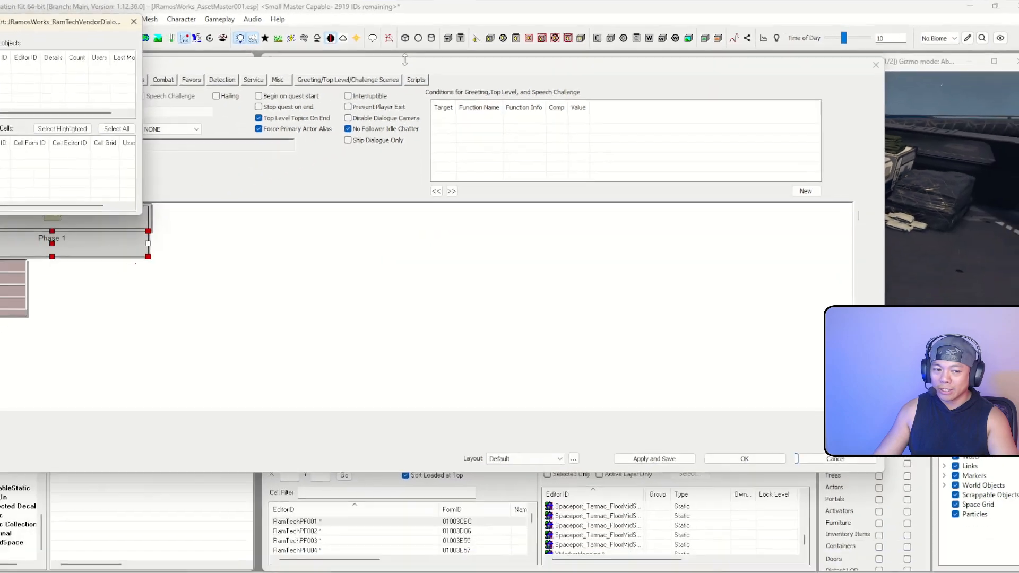
pyautogui.click(134, 22)
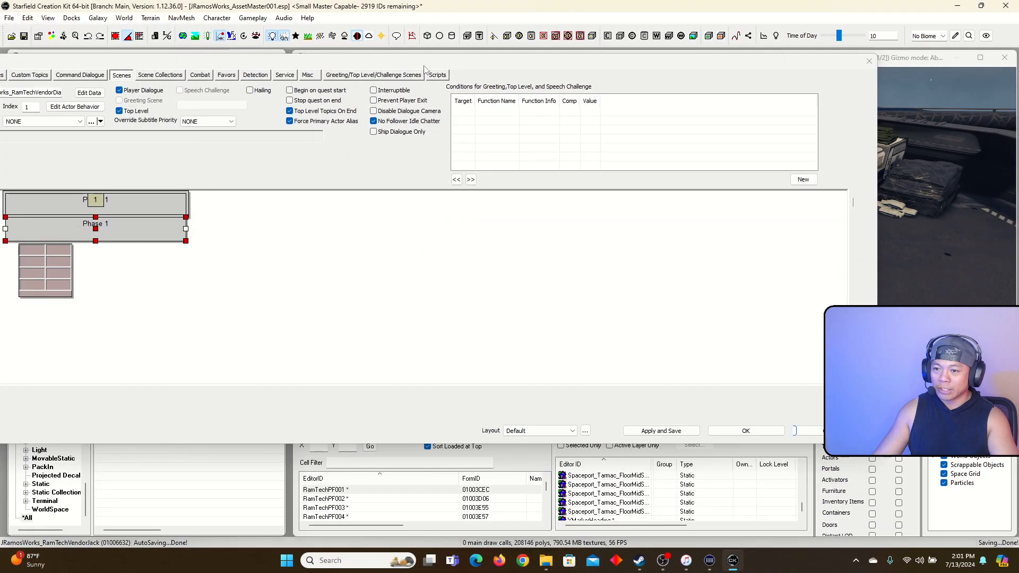
pyautogui.moveTo(424, 67); pyautogui.dragTo(476, 76)
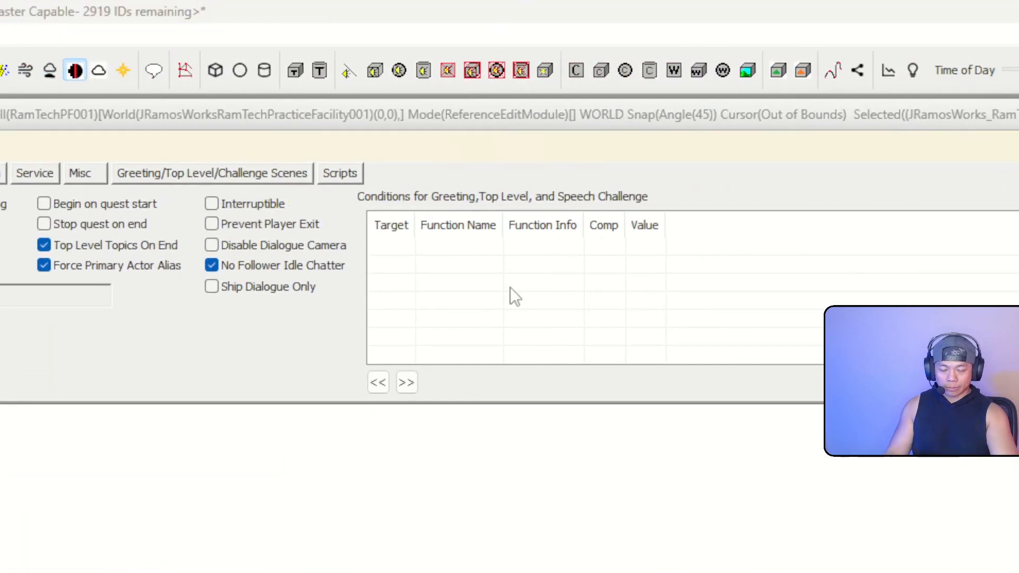
# Move the Render window aside and bring the quest scene back to the front
pyautogui.rightClick(510, 289)
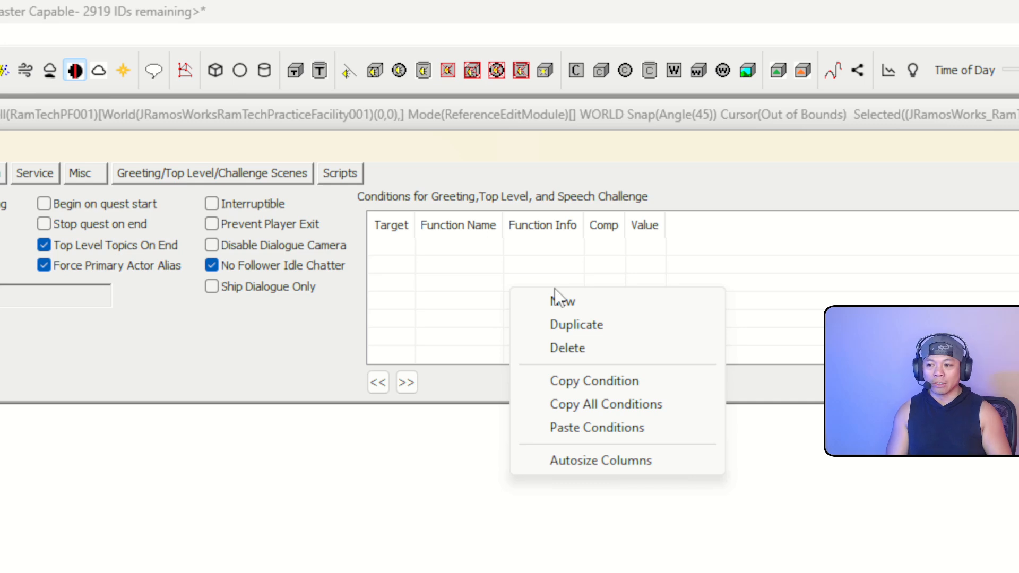
pyautogui.click(489, 125)
pyautogui.moveTo(400, 117); pyautogui.dragTo(453, 118)
pyautogui.click(331, 380)
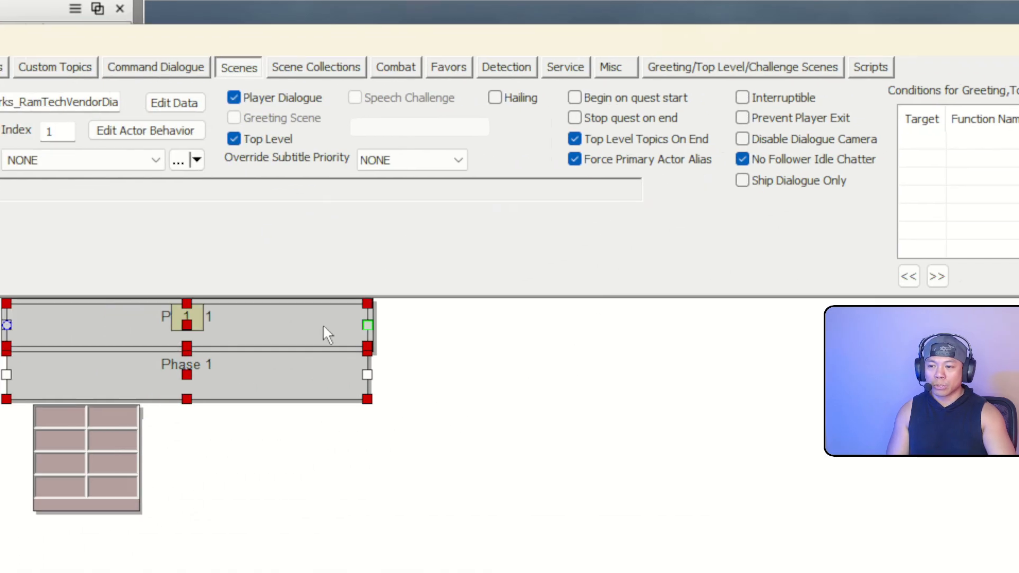
pyautogui.click(239, 371)
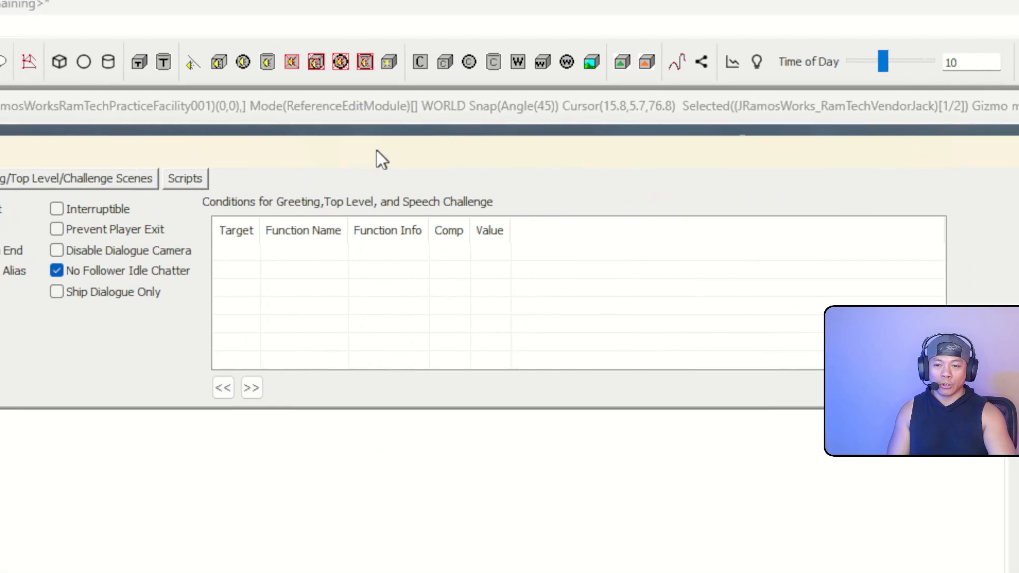
# Add a new greeting condition using the GetInFaction function
pyautogui.rightClick(385, 277)
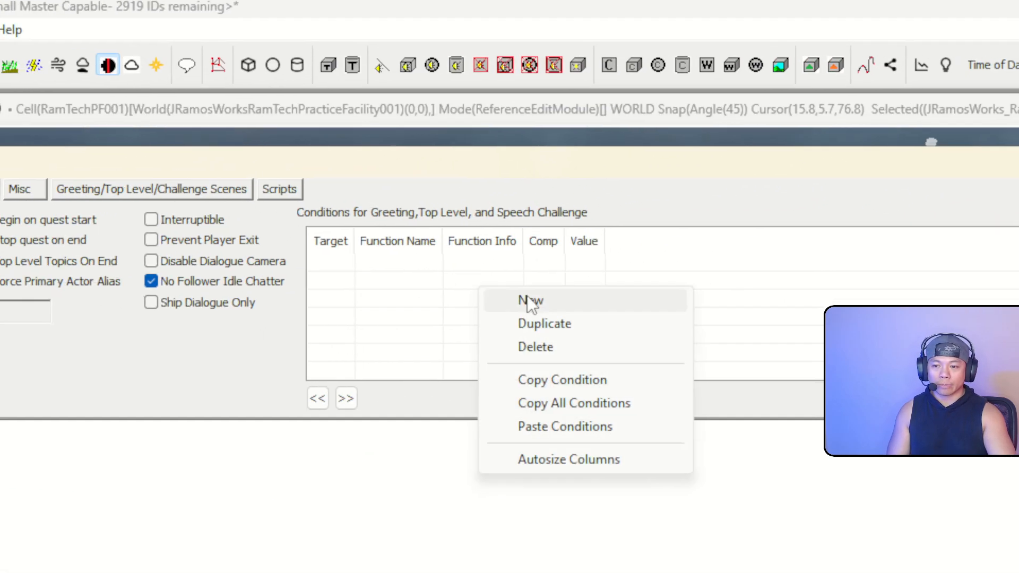
pyautogui.click(433, 293)
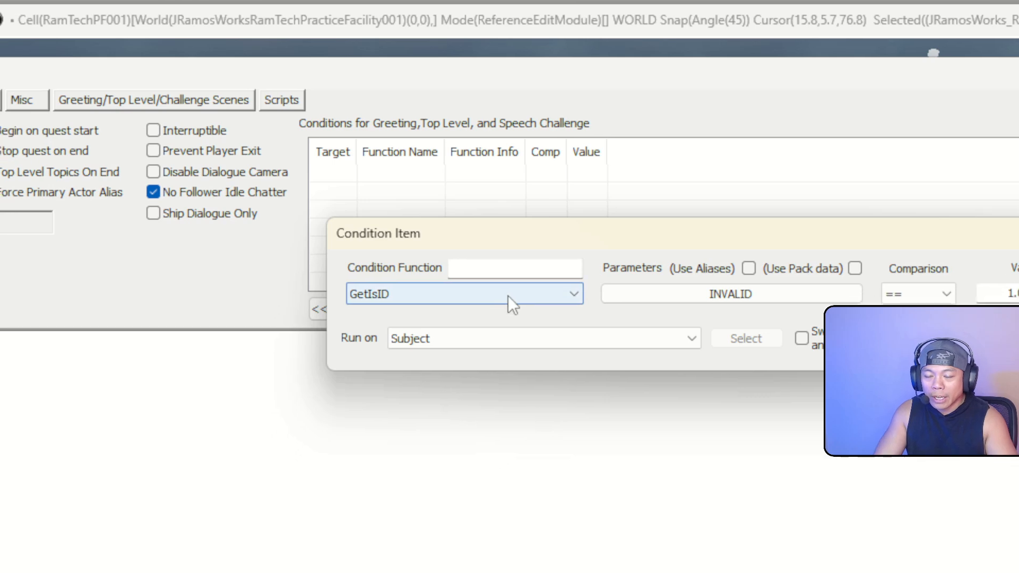
pyautogui.click(401, 318)
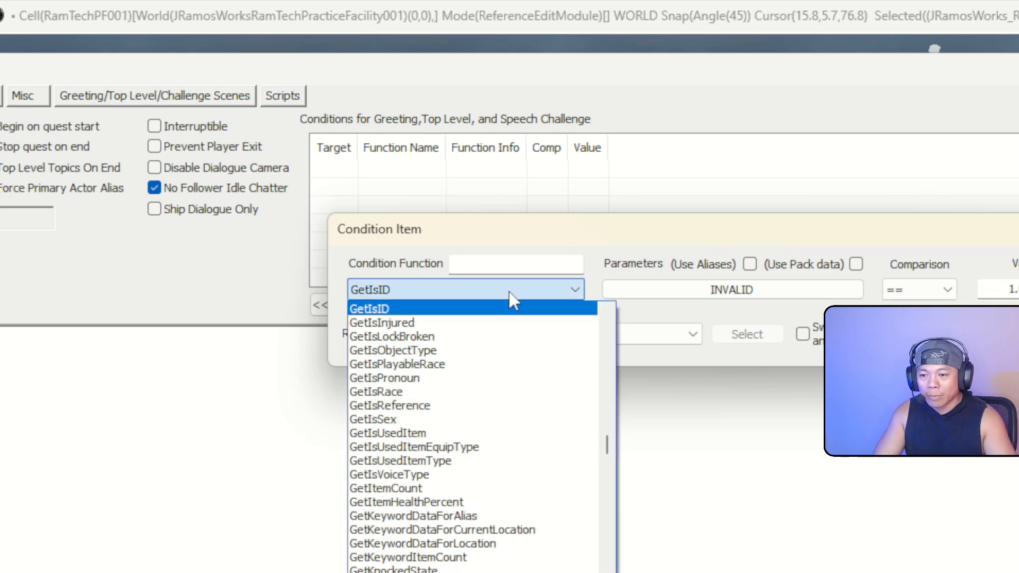
pyautogui.click(715, 292)
pyautogui.click(539, 282)
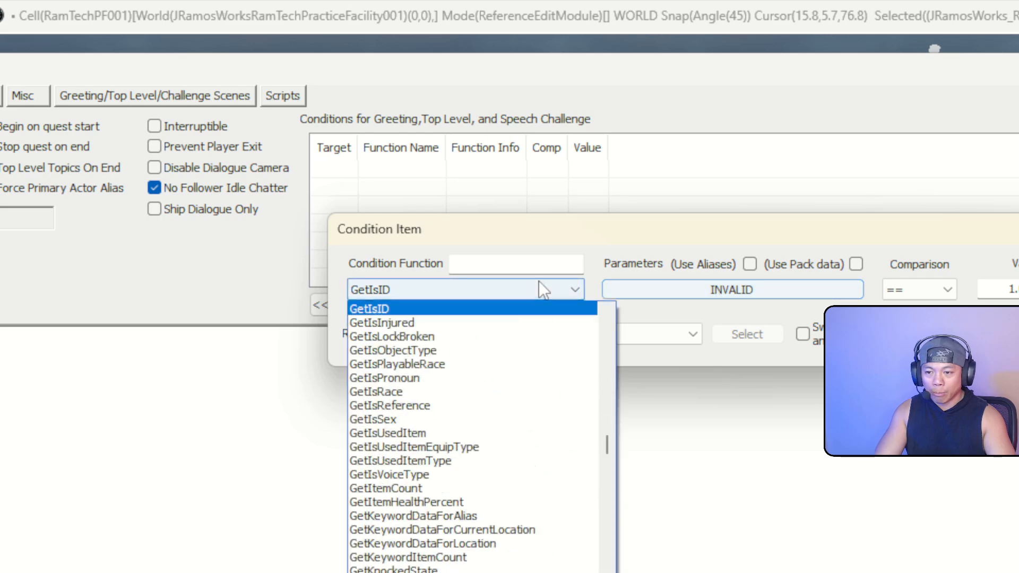
pyautogui.scroll(7, 515, 317)
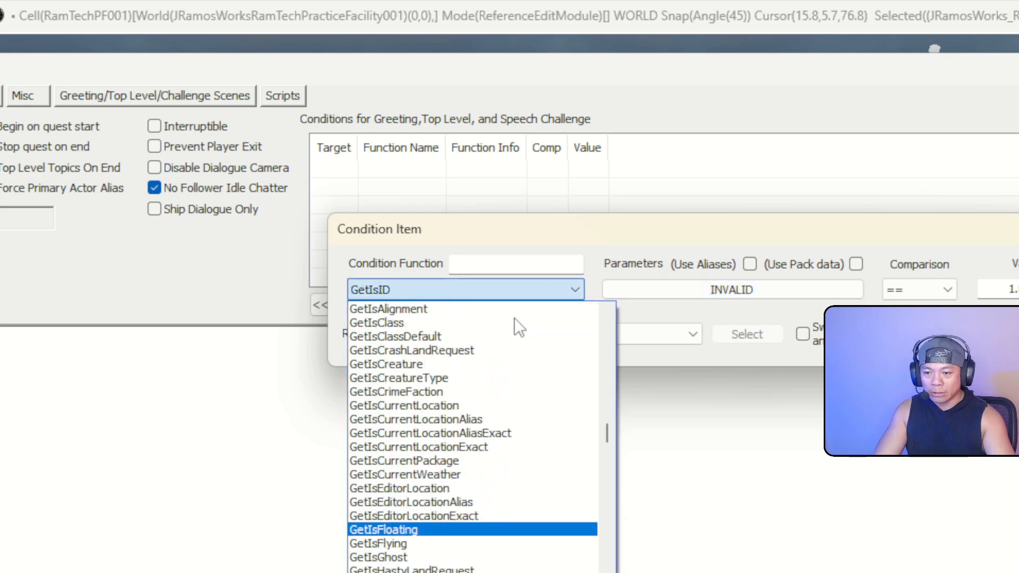
pyautogui.write('getinf')
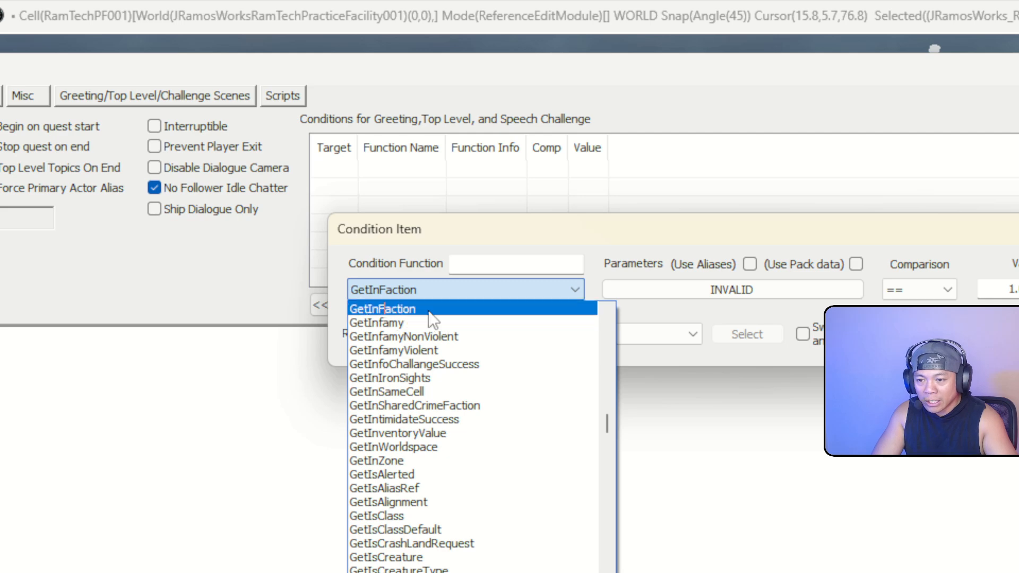
pyautogui.click(428, 311)
# Set its faction parameter to JRamosWorks_RamTechVendorFaction and confirm the condition
pyautogui.click(731, 291)
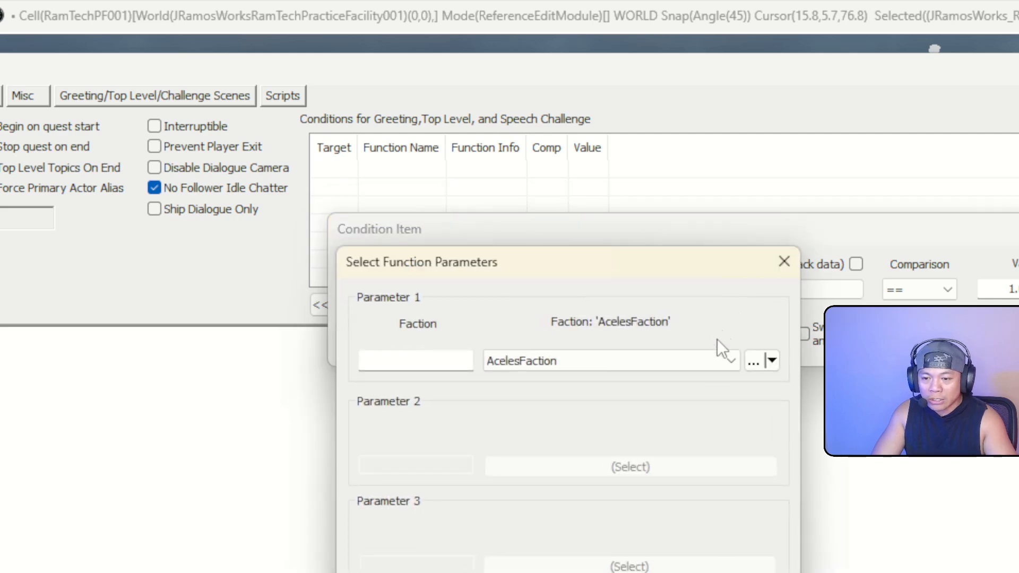
pyautogui.click(713, 364)
pyautogui.press('j')
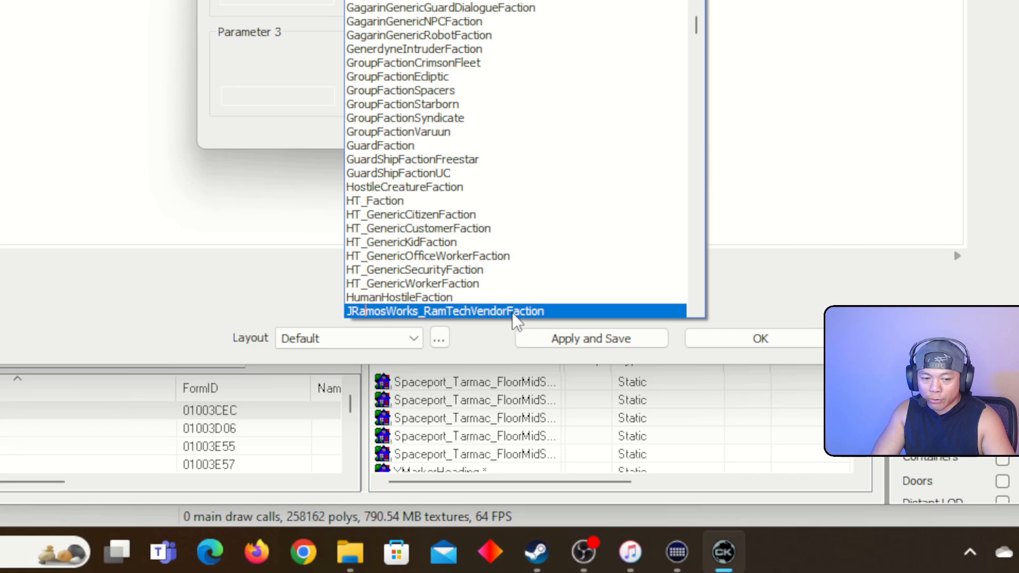
pyautogui.click(519, 350)
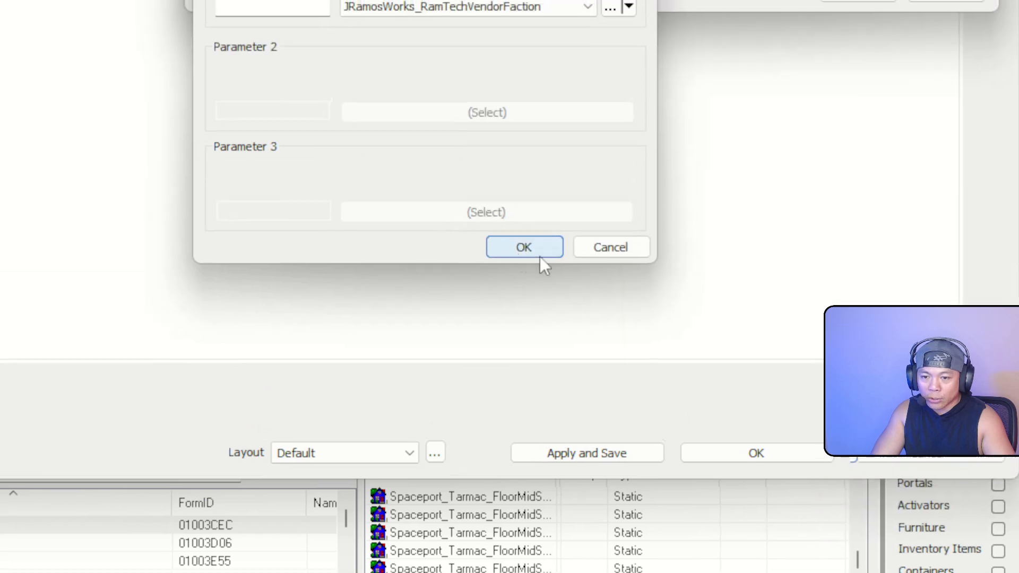
pyautogui.click(540, 256)
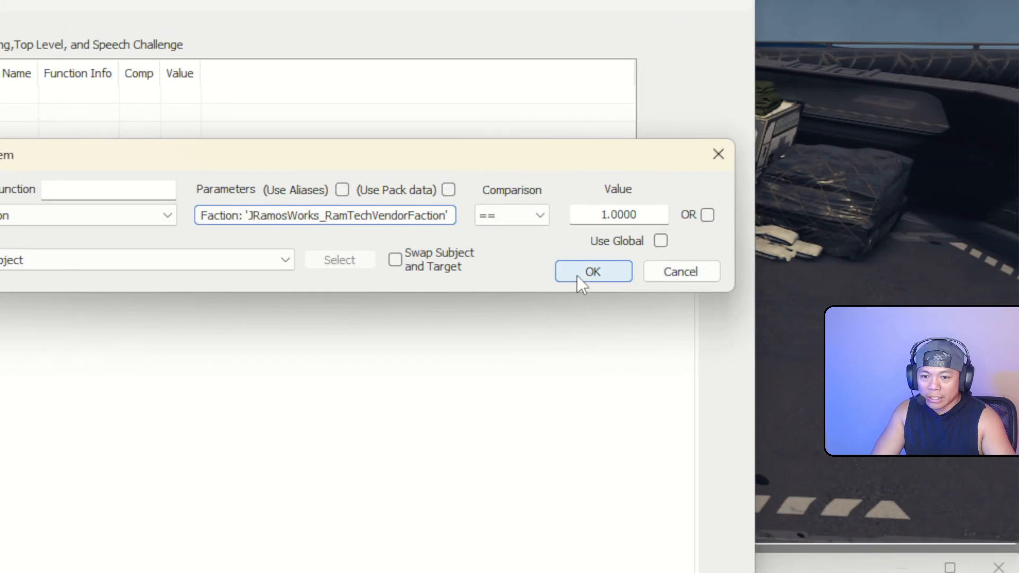
pyautogui.click(580, 282)
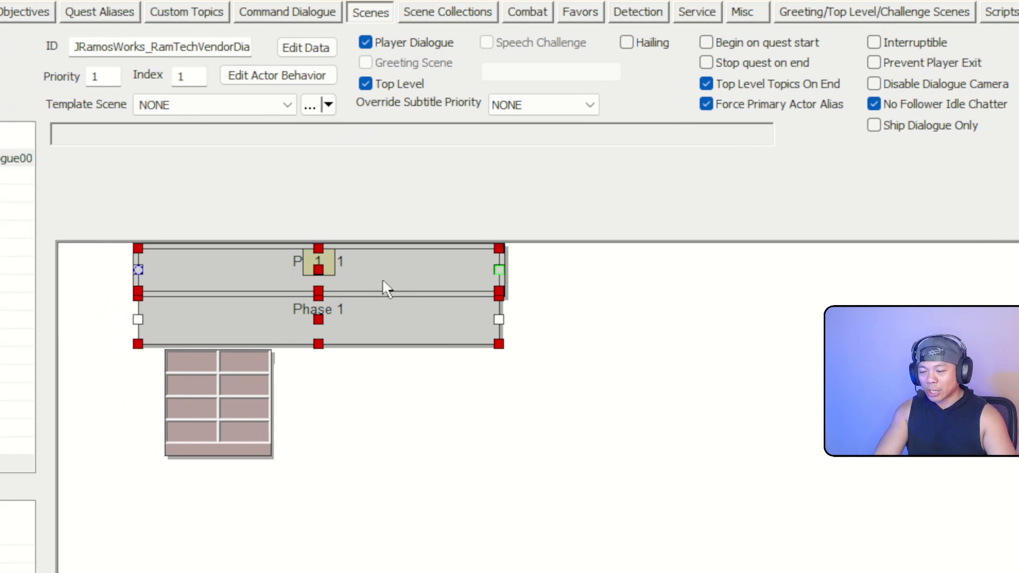
# Add RamTechVendor and Player Default together as new scene actors
pyautogui.rightClick(581, 280)
pyautogui.click(587, 283)
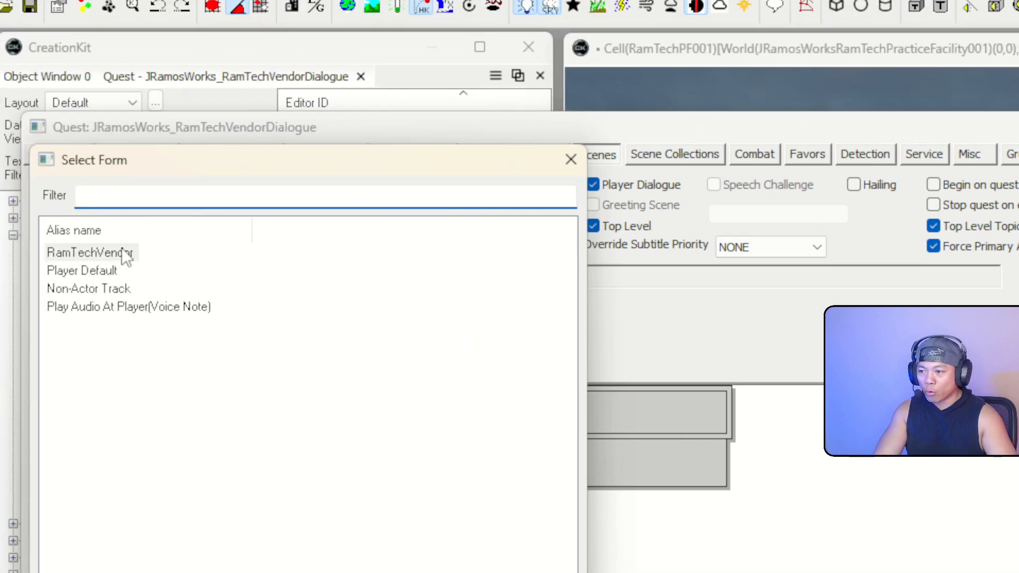
pyautogui.click(124, 252)
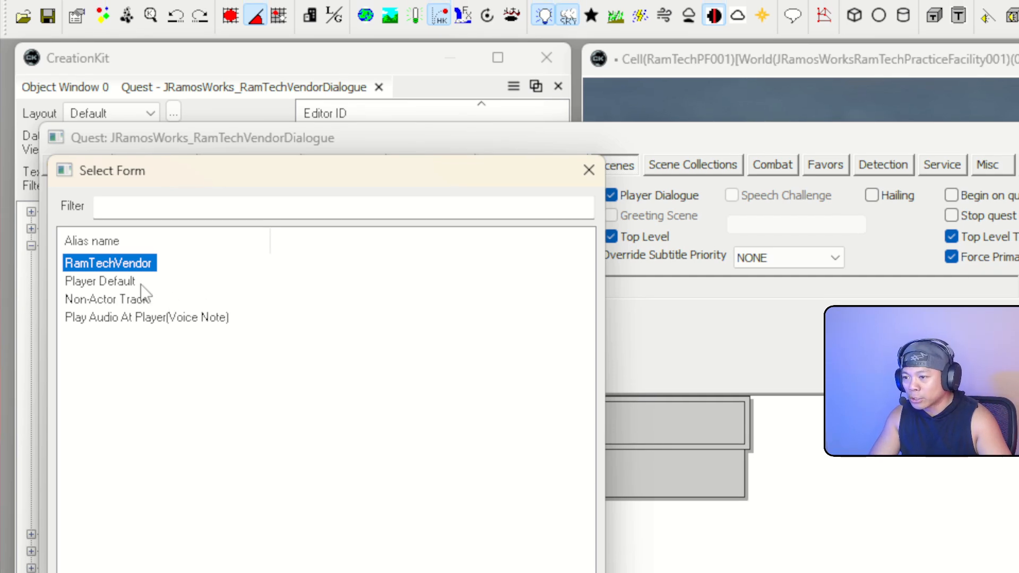
pyautogui.keyDown('ctrl'); pyautogui.click(148, 287); pyautogui.keyUp('ctrl')
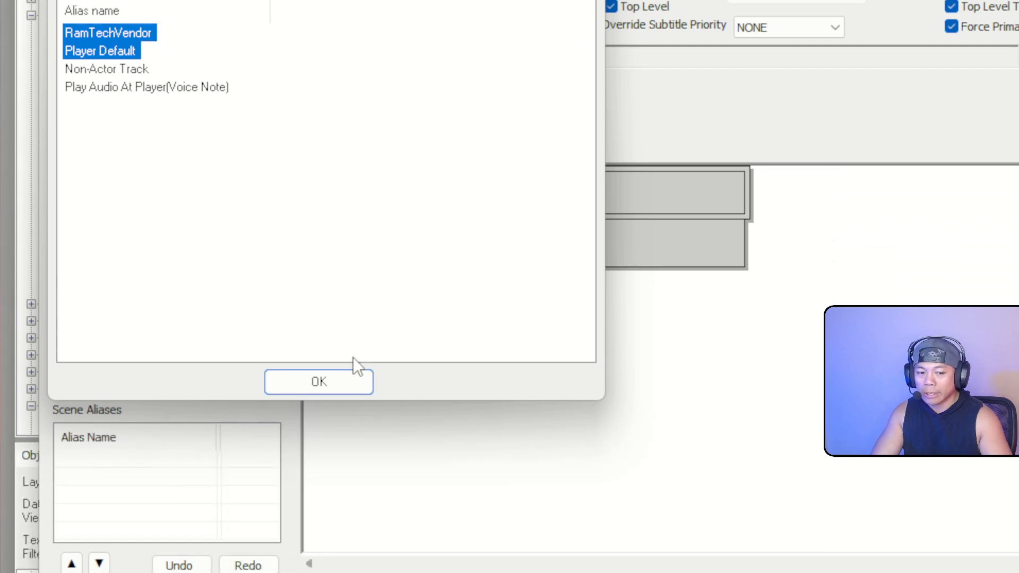
pyautogui.click(329, 382)
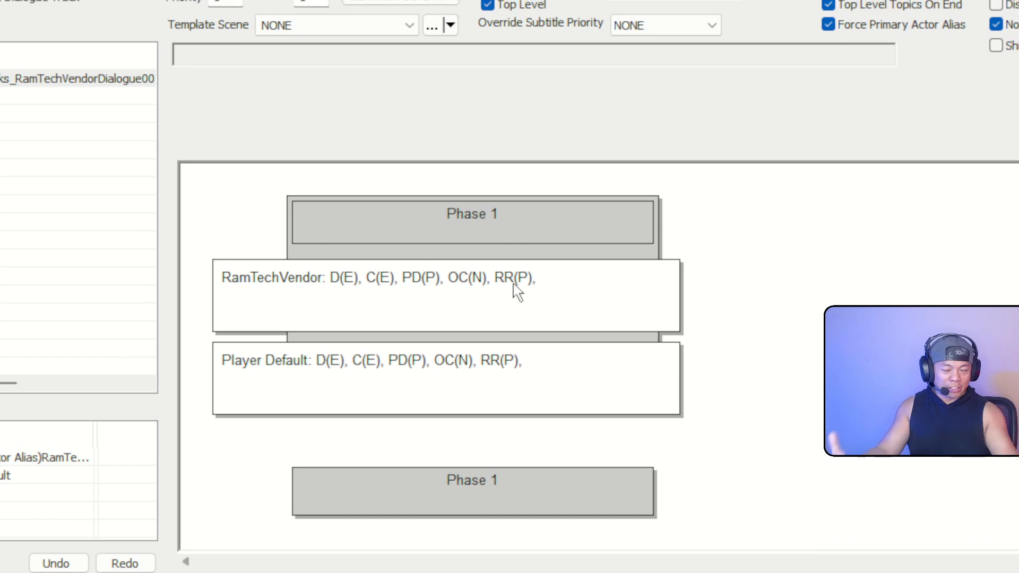
# Cancel a second New Actor attempt and select the top Phase 1 bar
pyautogui.rightClick(789, 313)
pyautogui.click(814, 325)
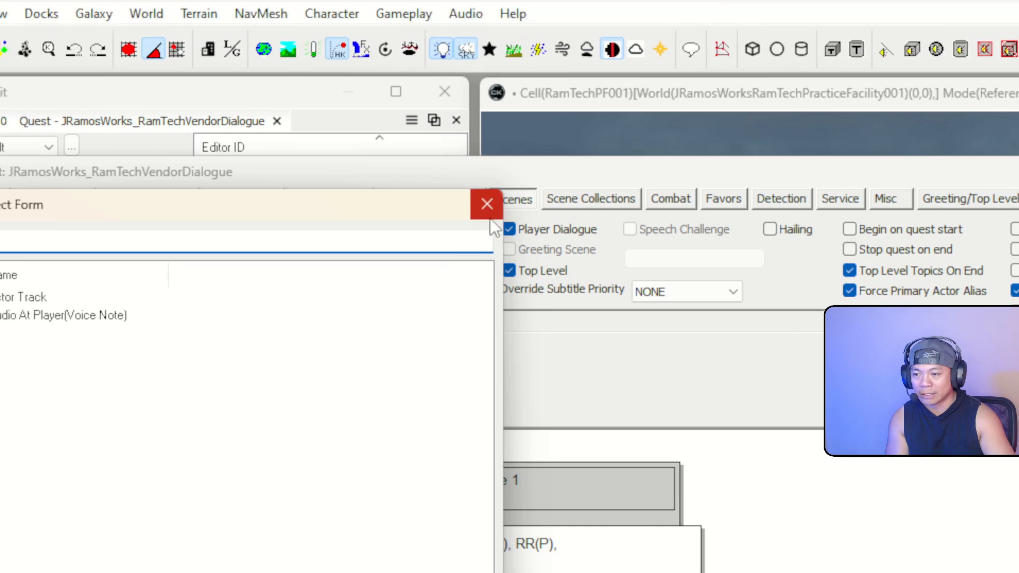
pyautogui.click(487, 204)
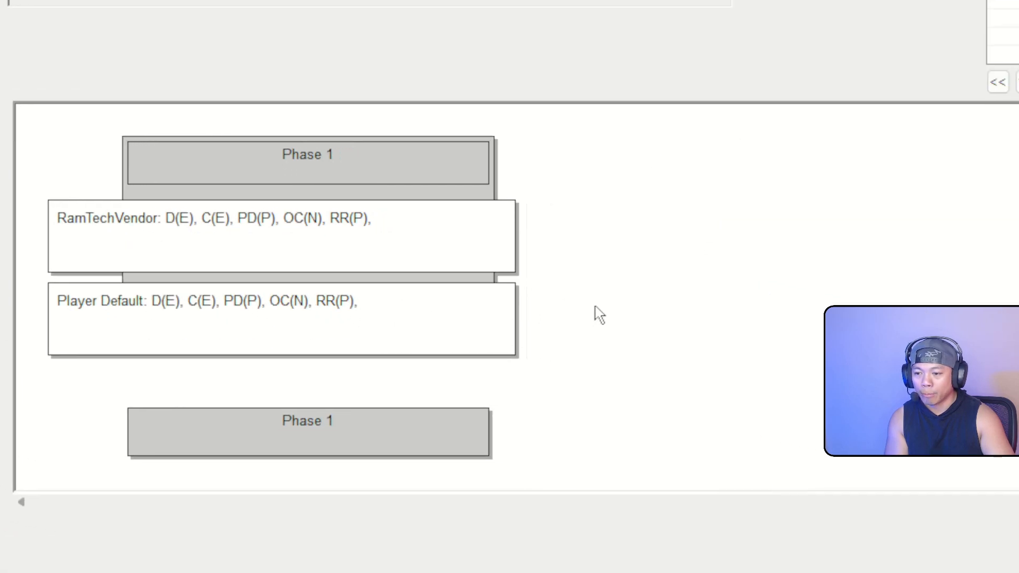
pyautogui.click(354, 166)
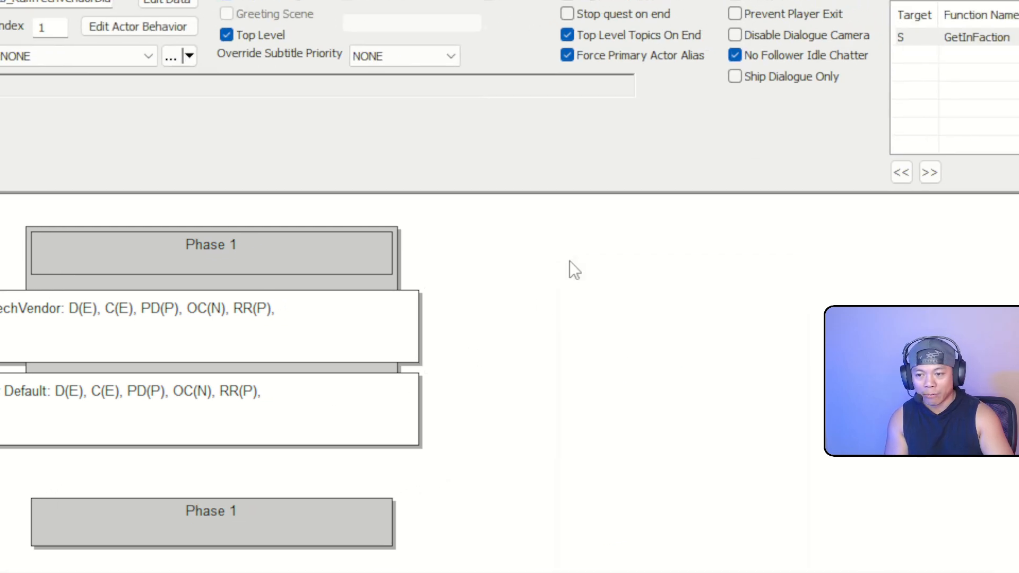
# Add Phase 2 after Phase 1, then bring up New Action on the Player Default track
pyautogui.rightClick(821, 160)
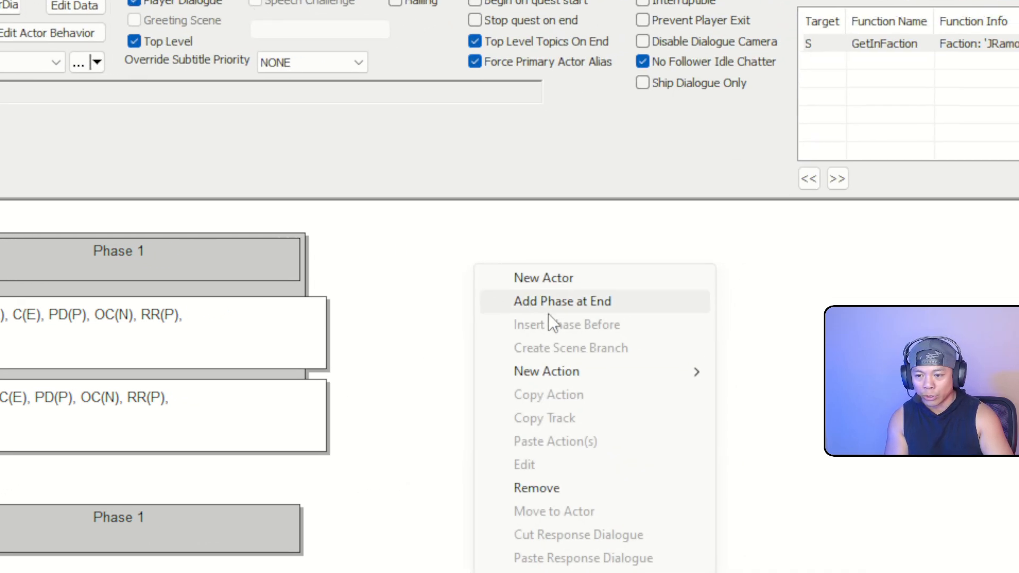
pyautogui.click(611, 308)
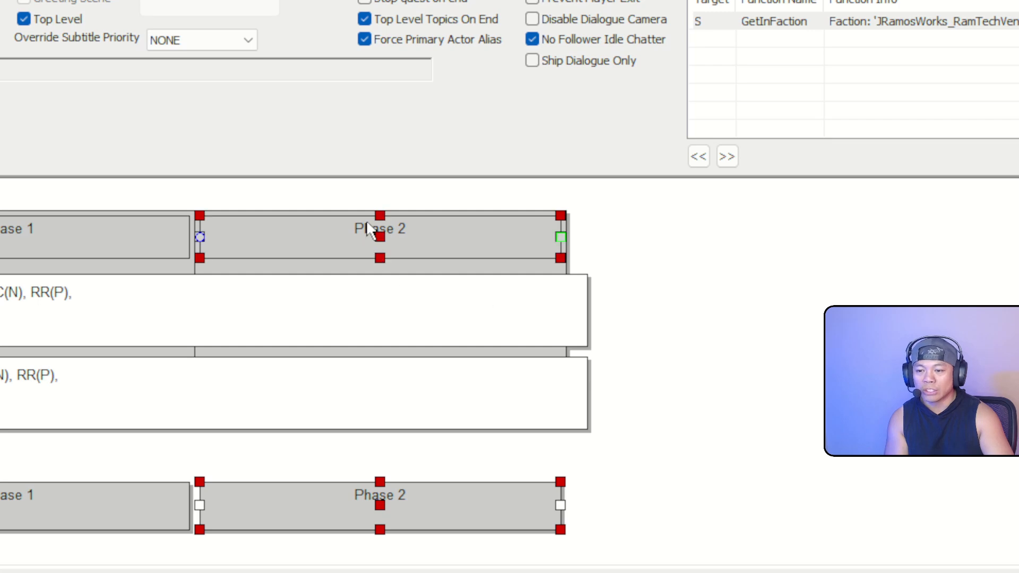
pyautogui.click(243, 282)
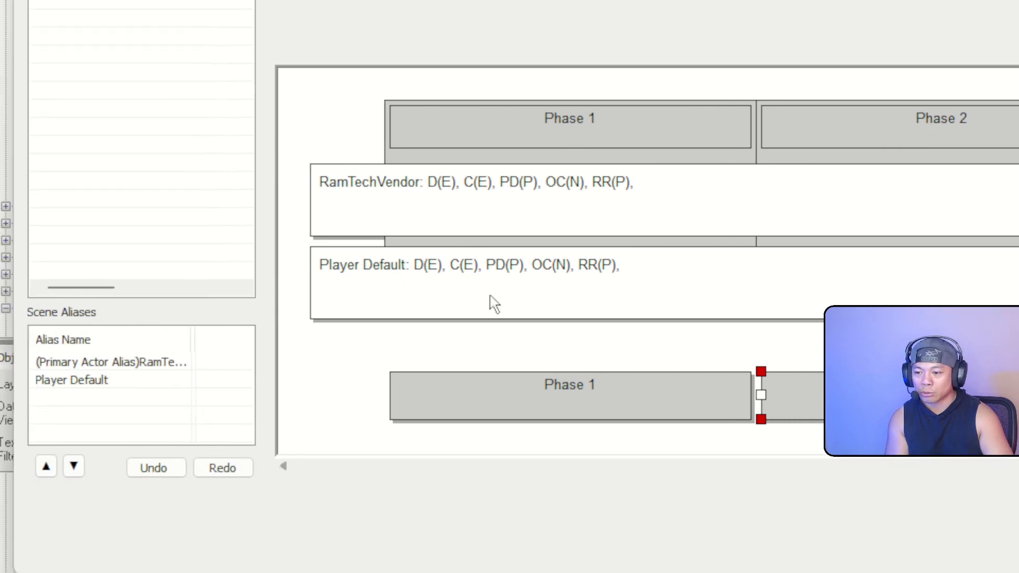
pyautogui.rightClick(348, 372)
pyautogui.moveTo(590, 390)
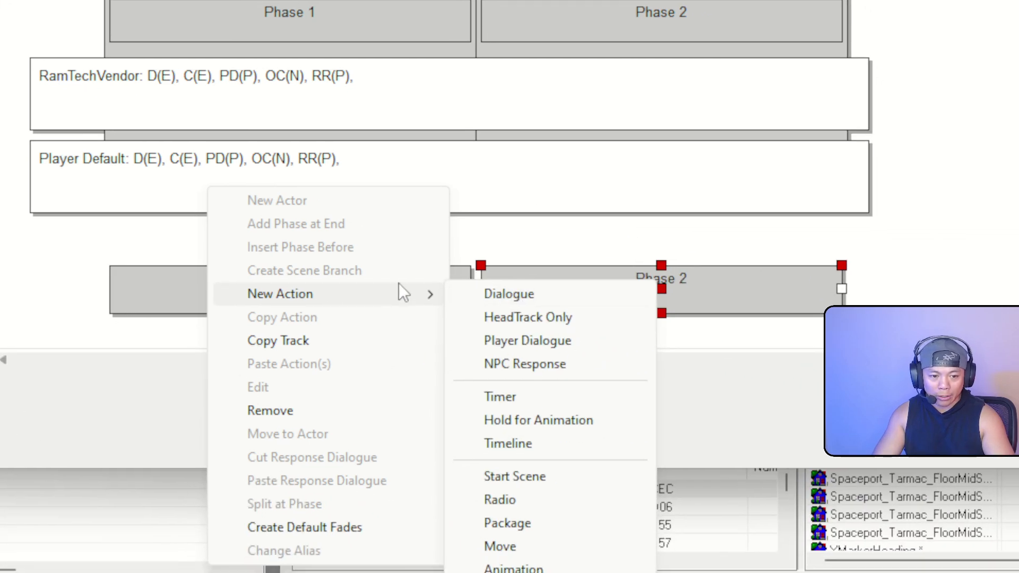
# Add the player line "I would like to purchase something." with response headtracking on RamTechVendor
pyautogui.click(505, 293)
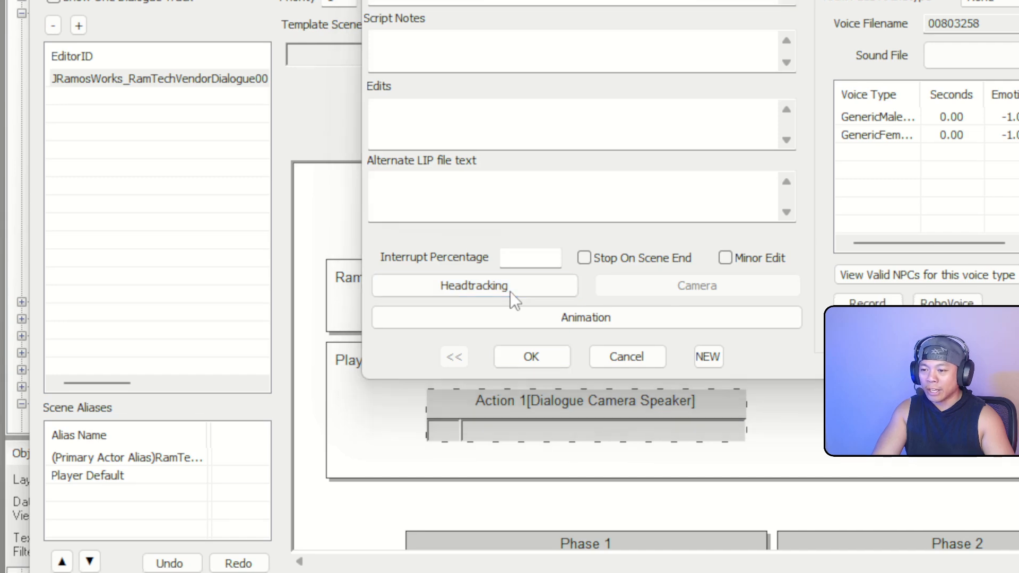
pyautogui.click(510, 292)
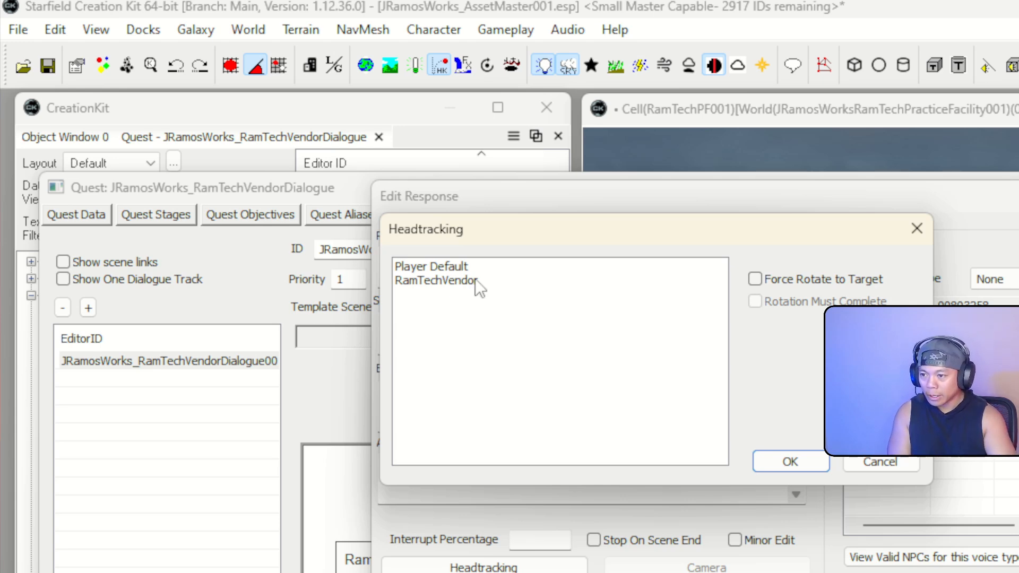
pyautogui.click(477, 281)
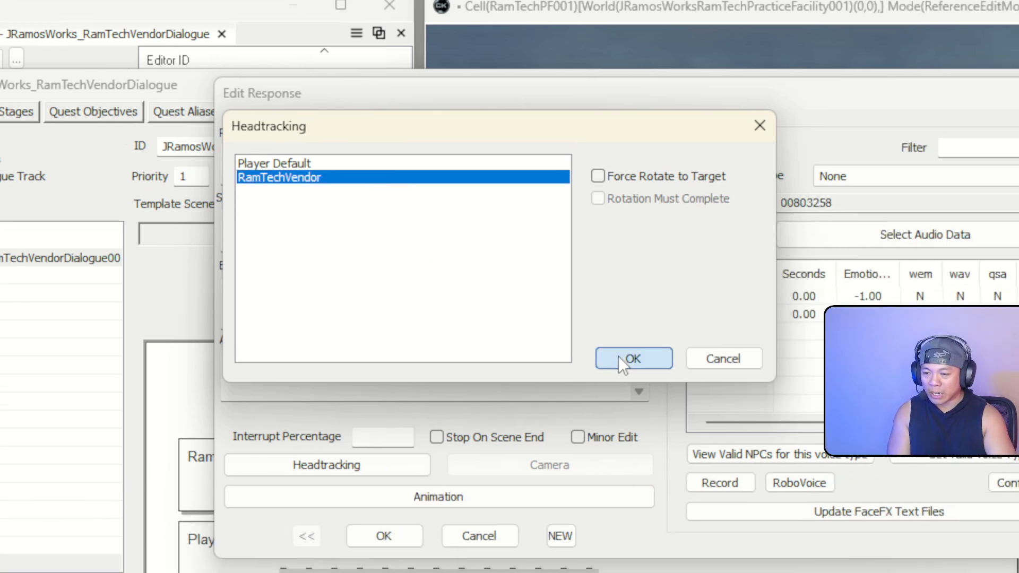
pyautogui.click(789, 461)
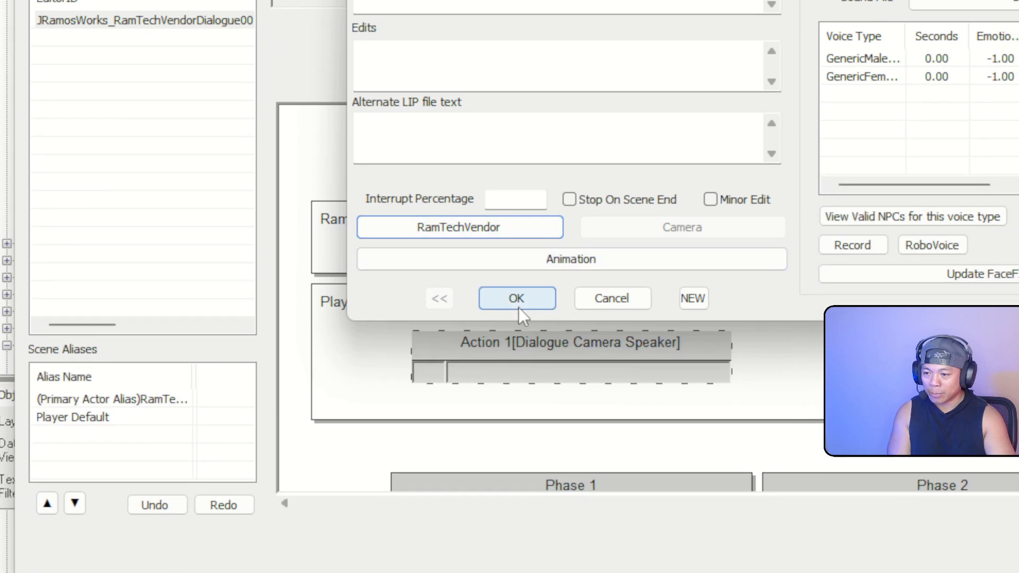
pyautogui.click(528, 350)
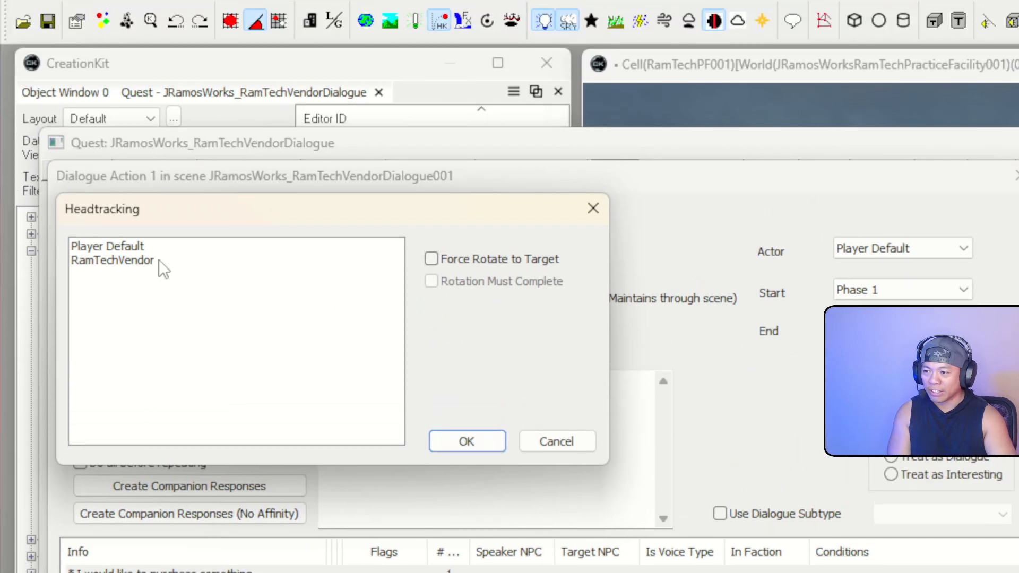
# Set the dialogue action's head-tracking to RamTechVendor and save the action
pyautogui.click(159, 260)
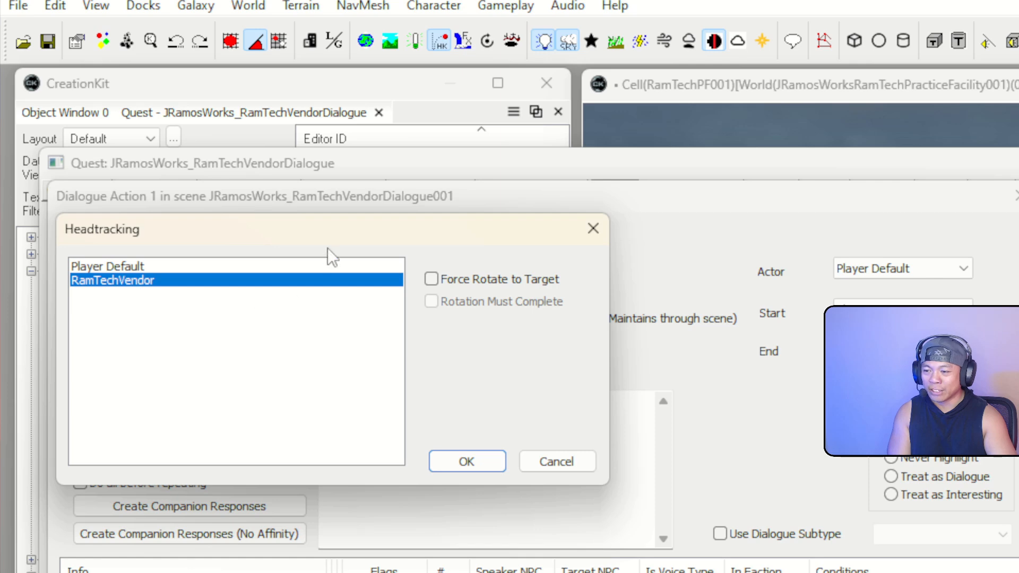
pyautogui.moveTo(327, 228); pyautogui.dragTo(594, 294)
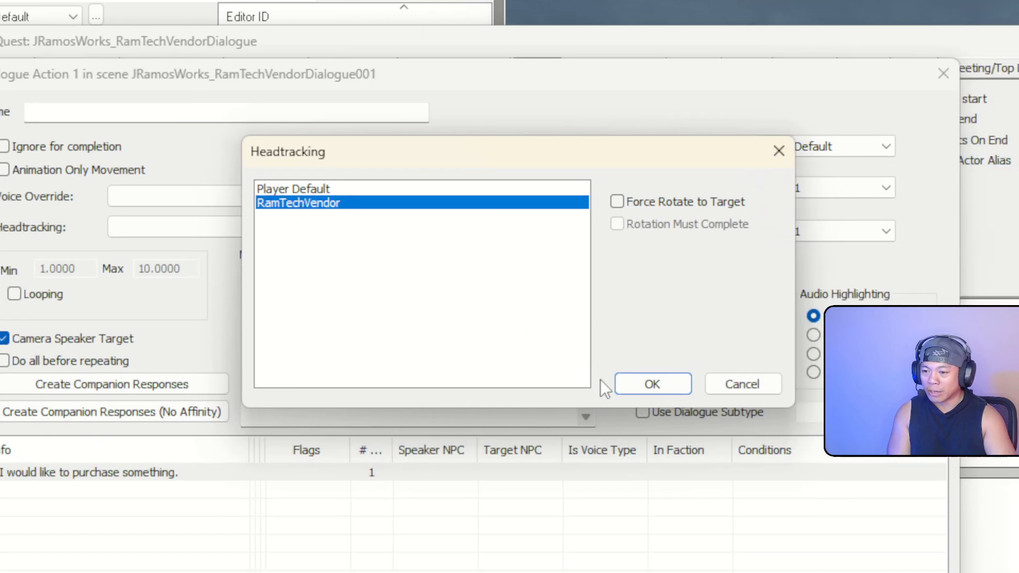
pyautogui.click(730, 506)
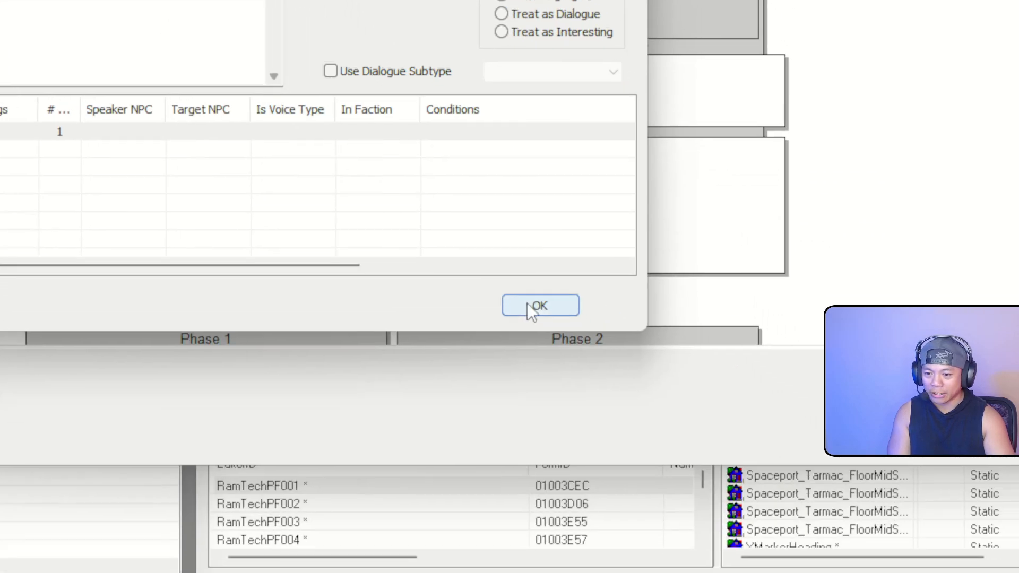
pyautogui.click(534, 307)
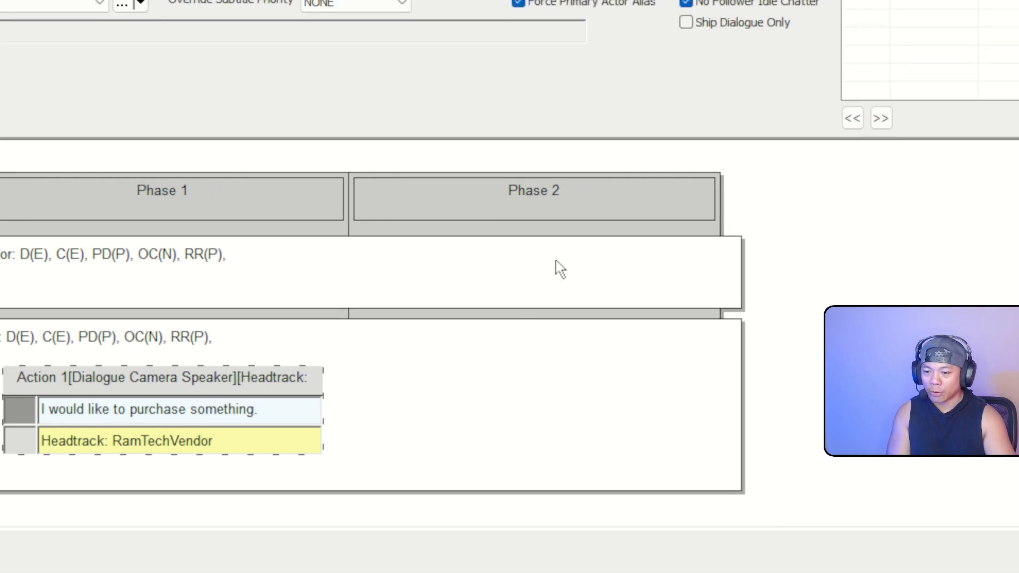
# Add a vendor dialogue action "Sure." head-tracking RamTechVendor, then open the Sure. response
pyautogui.rightClick(893, 99)
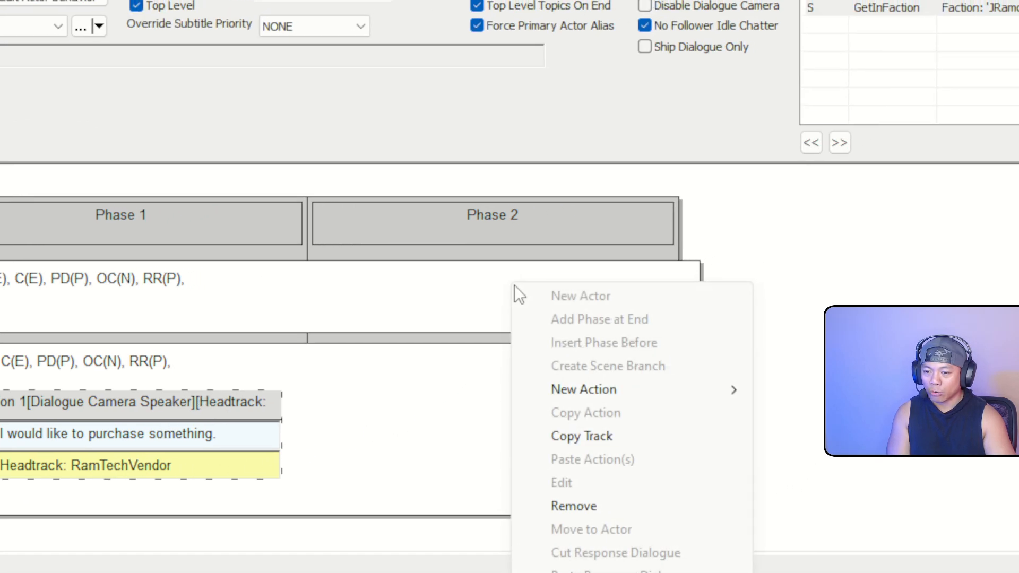
pyautogui.moveTo(607, 390)
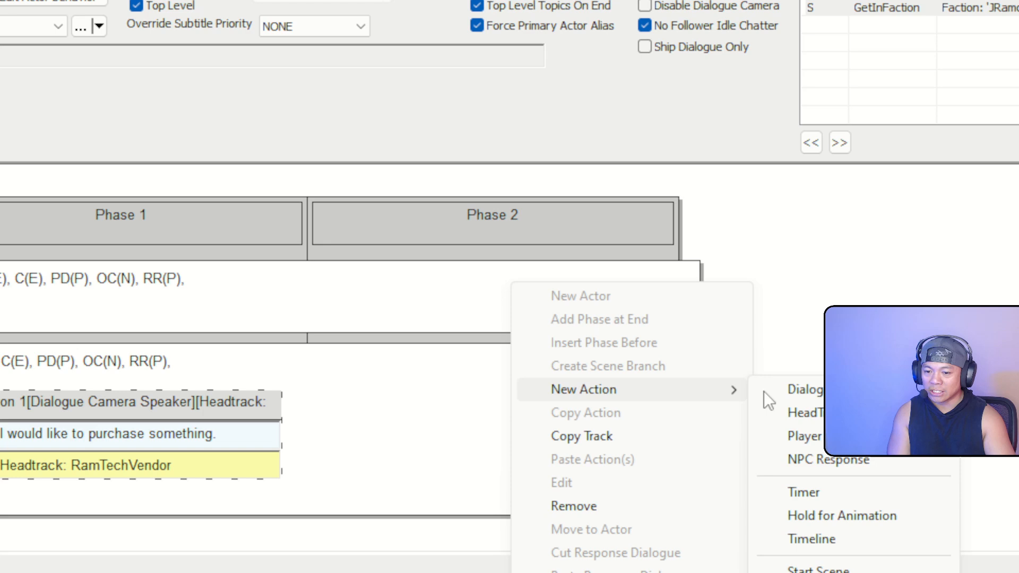
pyautogui.click(795, 390)
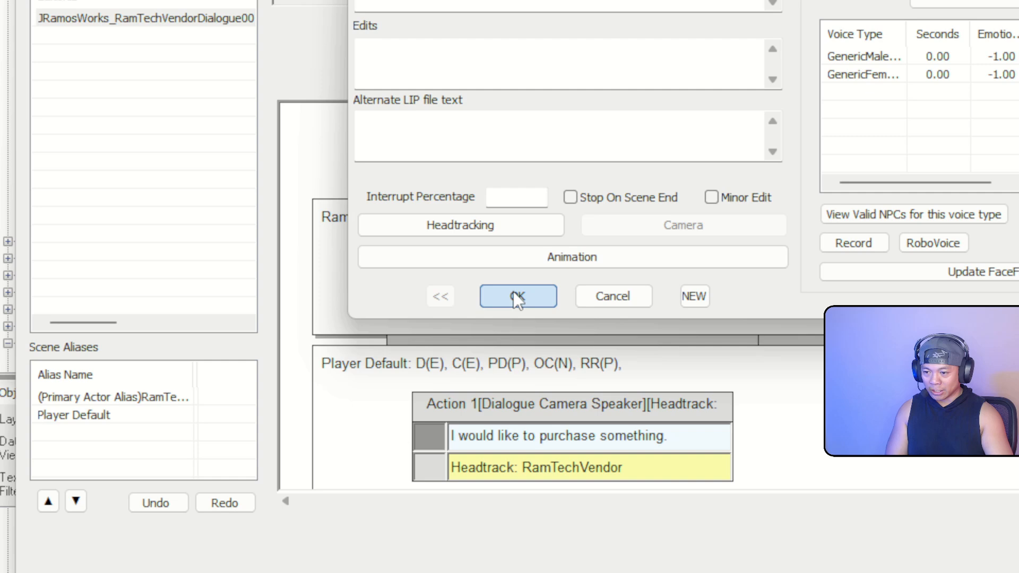
pyautogui.click(514, 292)
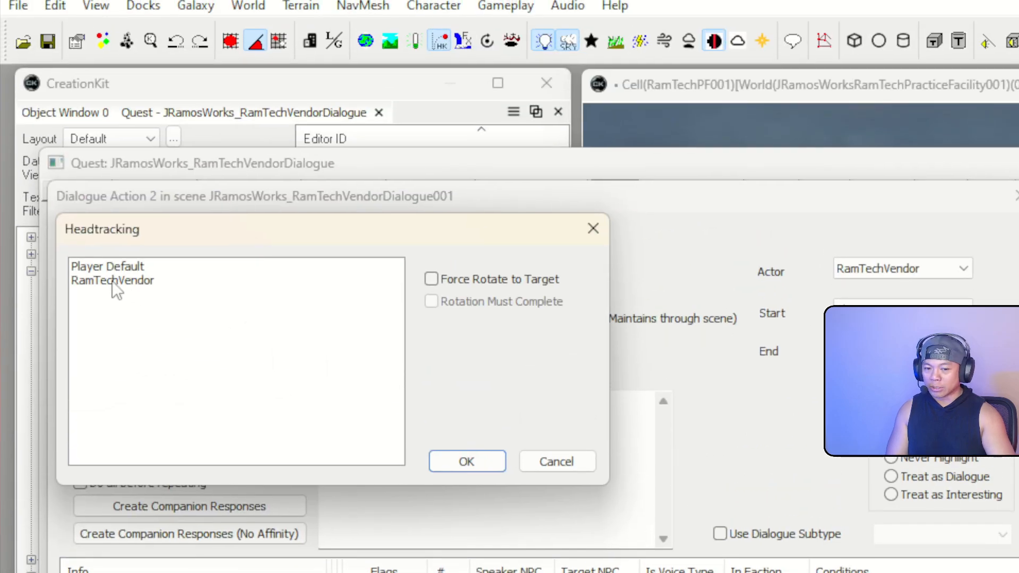
pyautogui.click(125, 282)
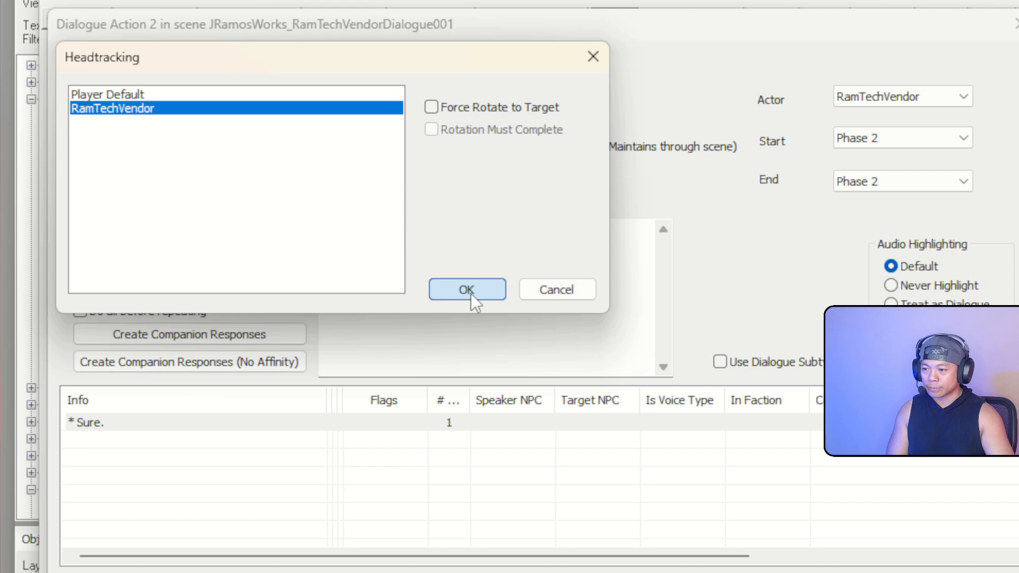
pyautogui.click(467, 291)
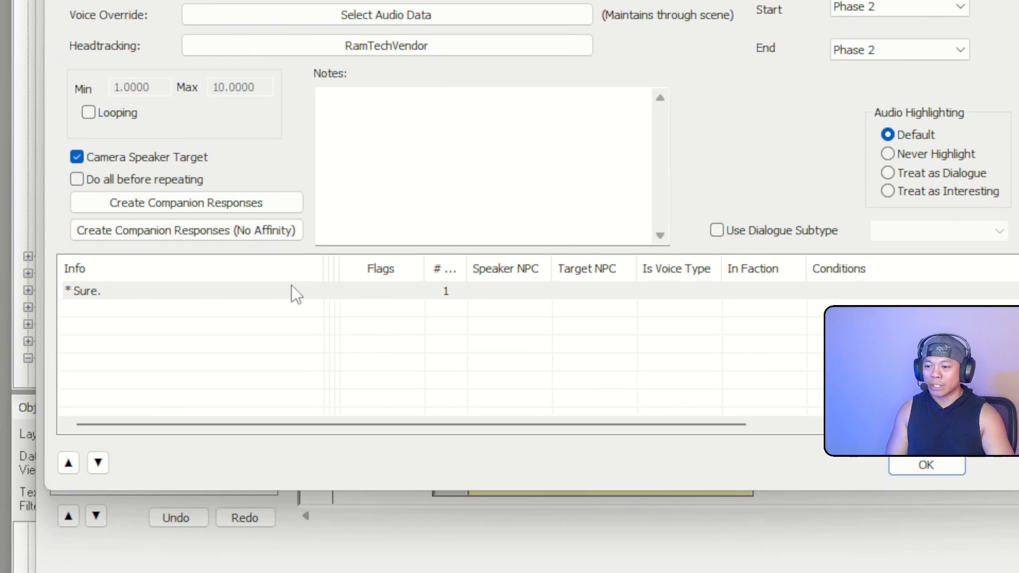
pyautogui.click(285, 291)
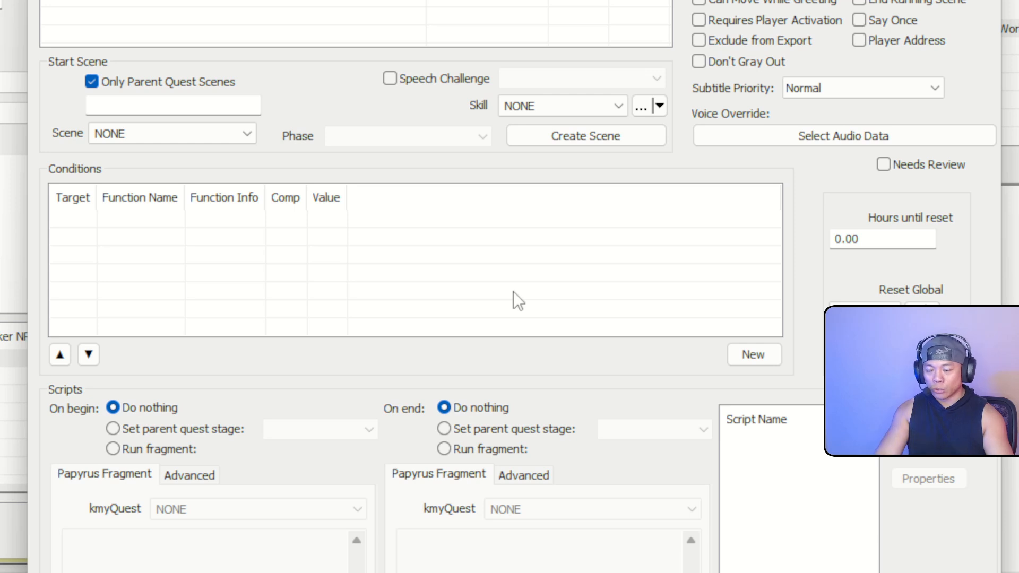
# Give the Sure. response a GetInFaction JRamosWorks_RamTechVendorFaction == 1 condition
pyautogui.rightClick(272, 273)
pyautogui.click(311, 286)
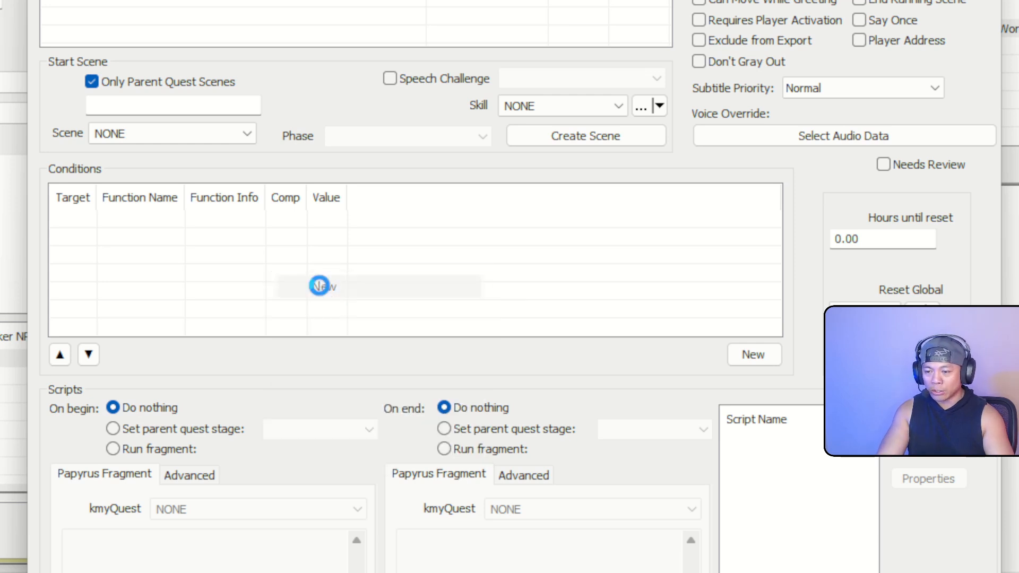
pyautogui.click(275, 374)
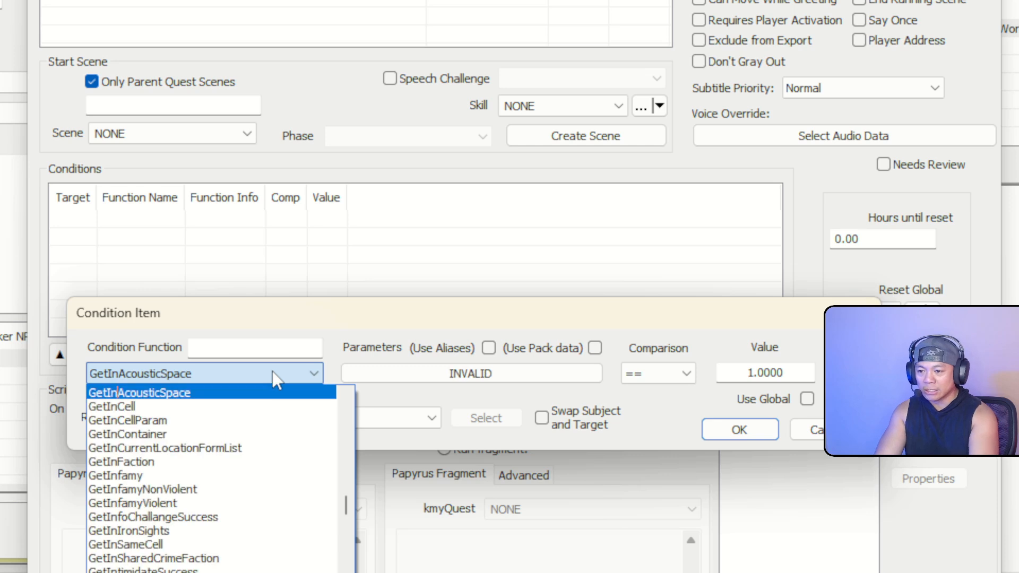
pyautogui.write('GetInFaction')
pyautogui.press('Return')
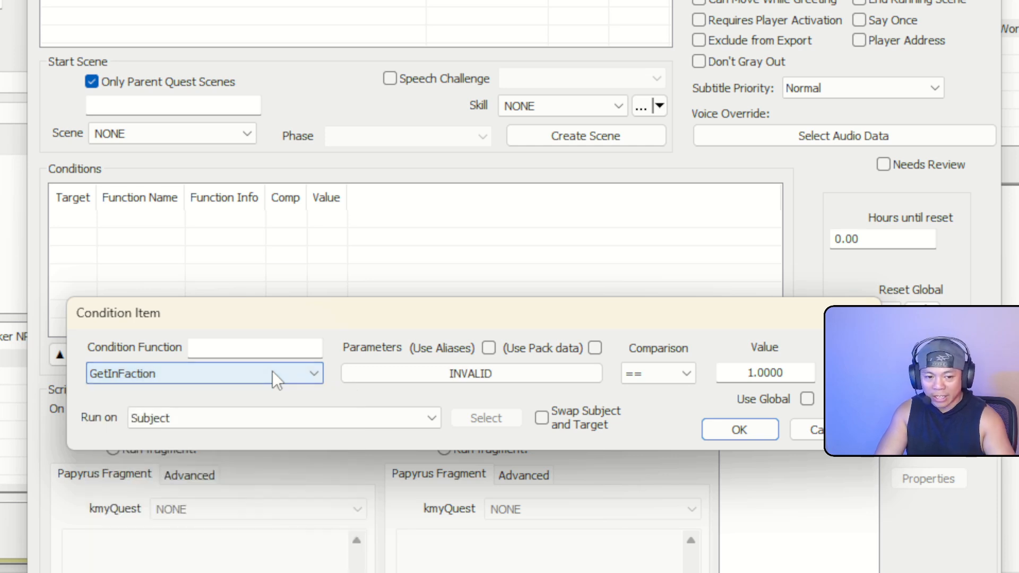
pyautogui.click(506, 375)
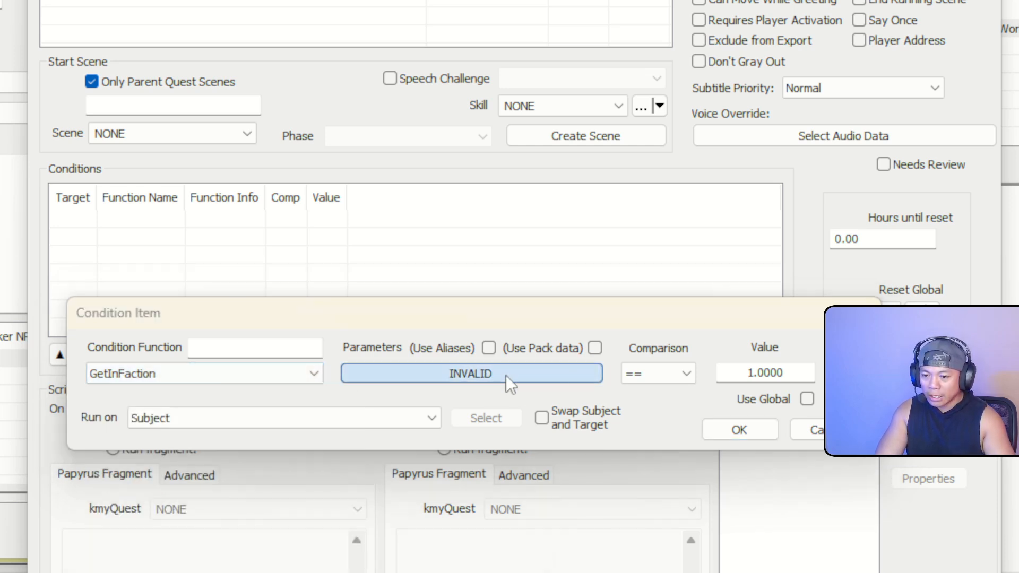
pyautogui.click(368, 445)
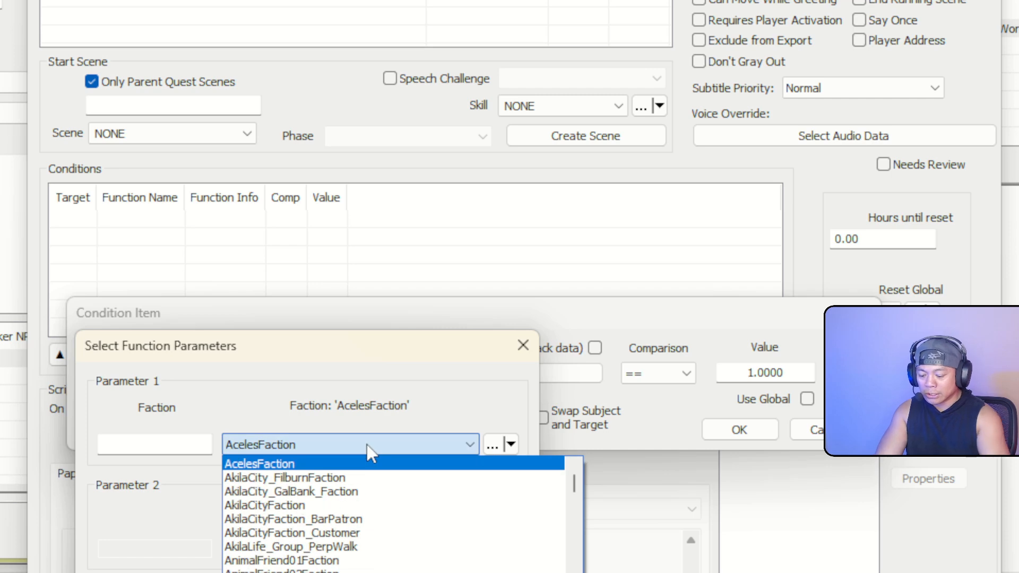
pyautogui.write('JRamosWorks_RamTechVendor')
pyautogui.scroll(-2, 493, 504)
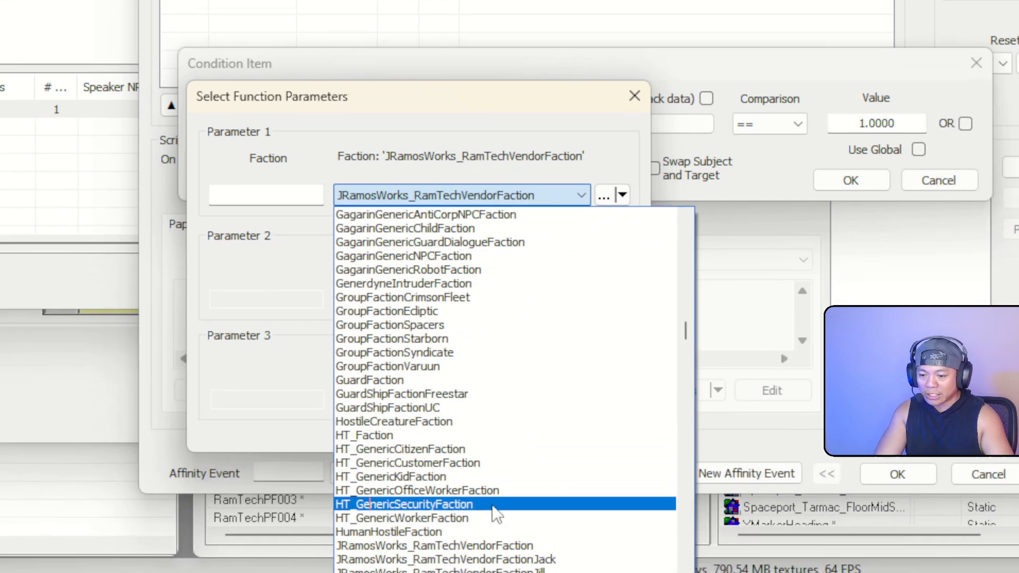
pyautogui.click(518, 505)
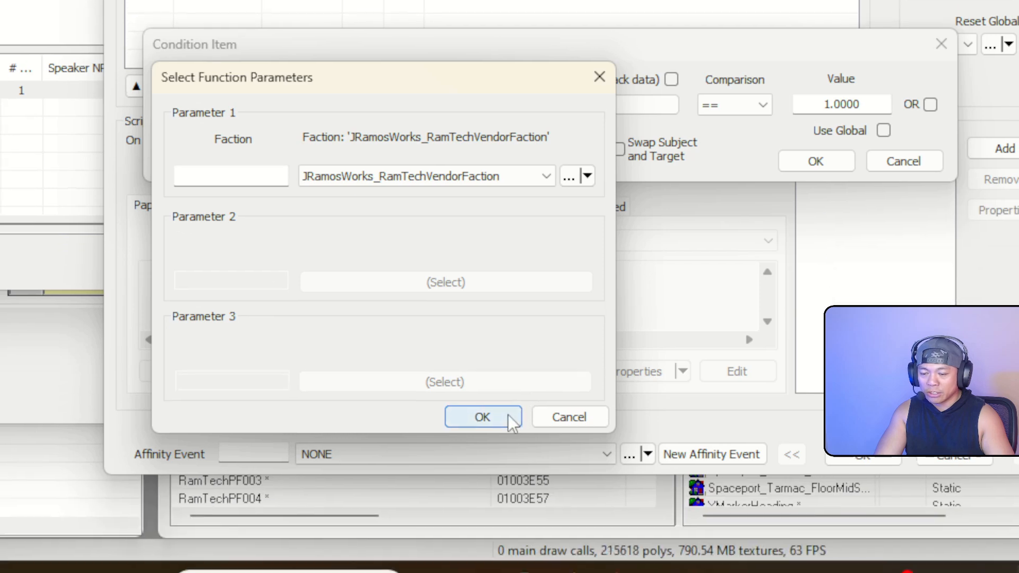
pyautogui.click(552, 571)
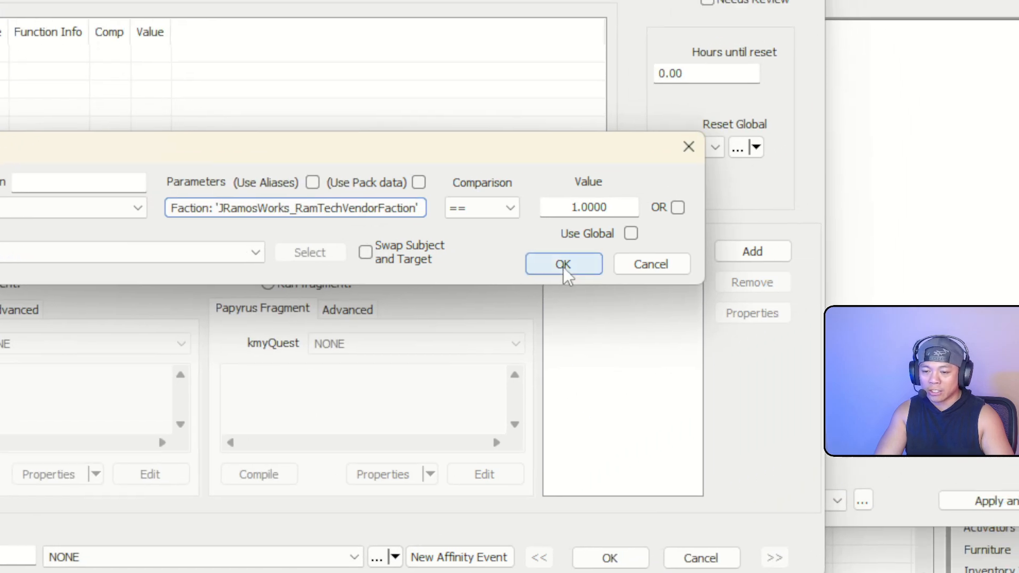
pyautogui.click(677, 223)
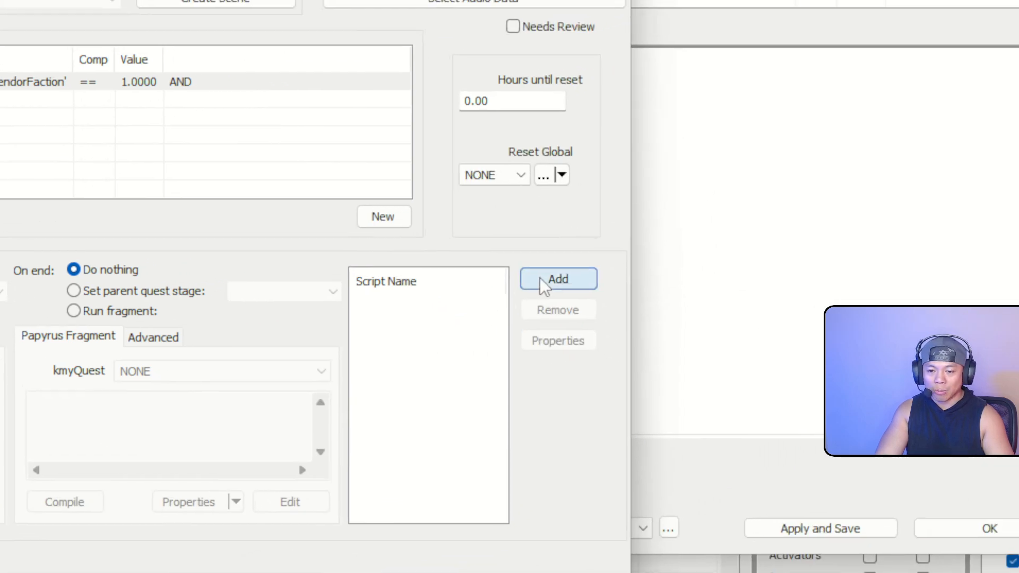
# Add VendorInfoScript to the Sure. response, skip its properties, and confirm the response
pyautogui.click(542, 279)
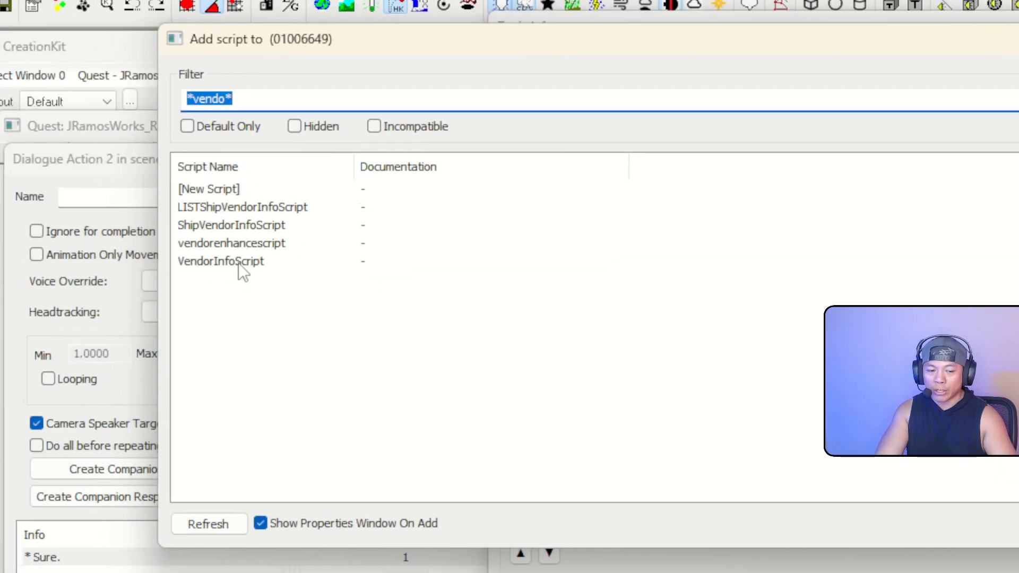
pyautogui.click(240, 264)
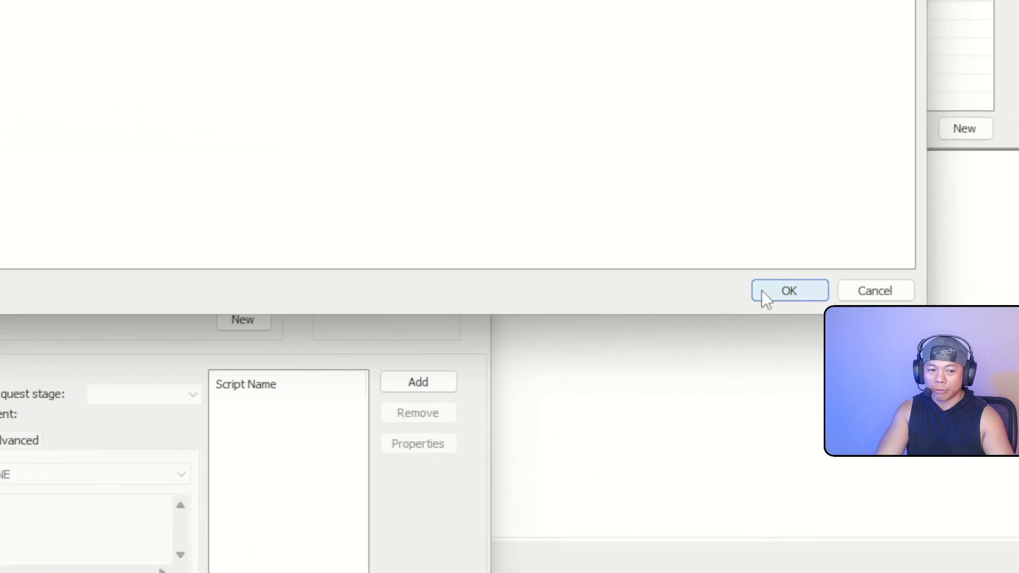
pyautogui.click(764, 292)
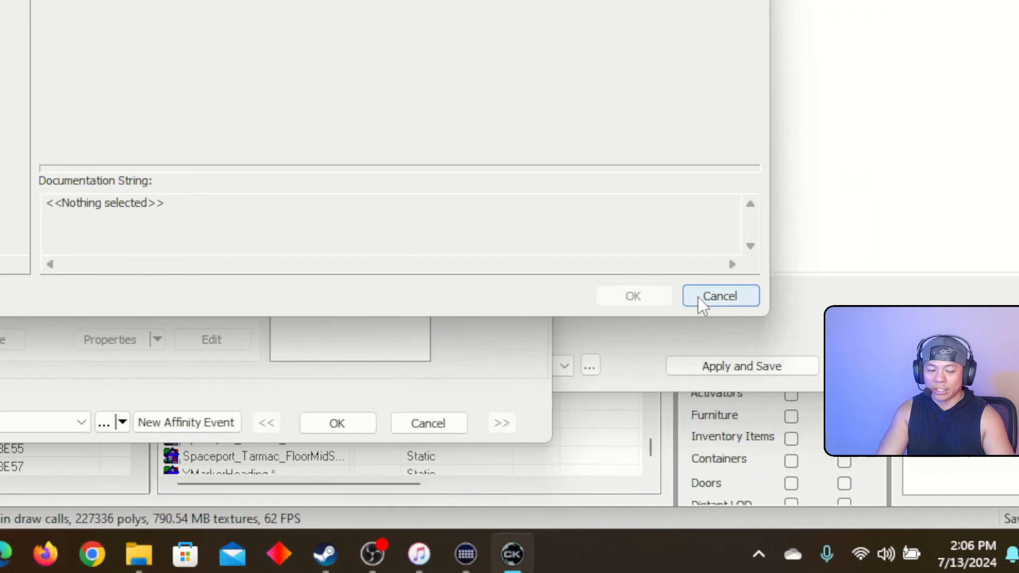
pyautogui.click(1018, 335)
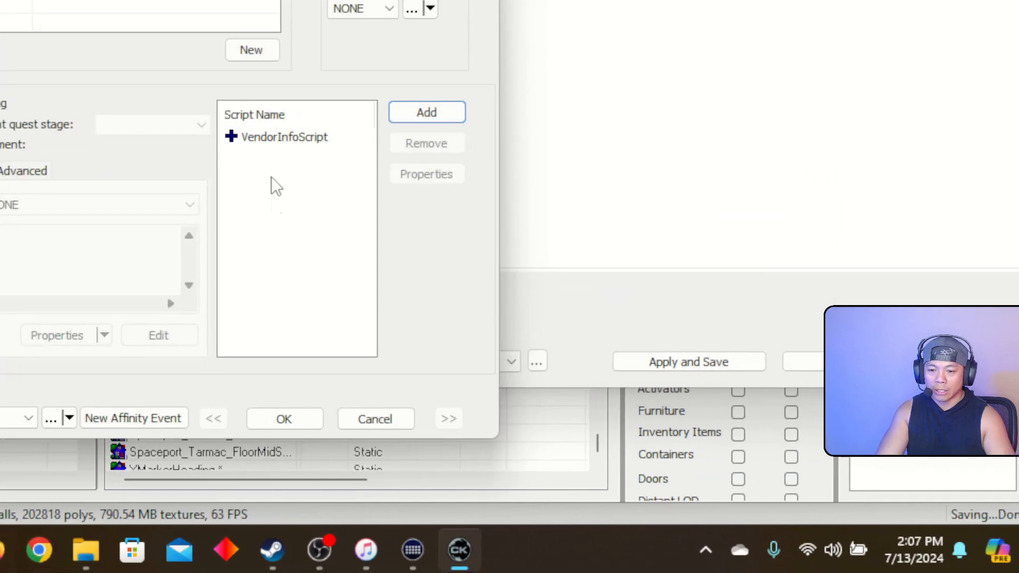
pyautogui.click(304, 419)
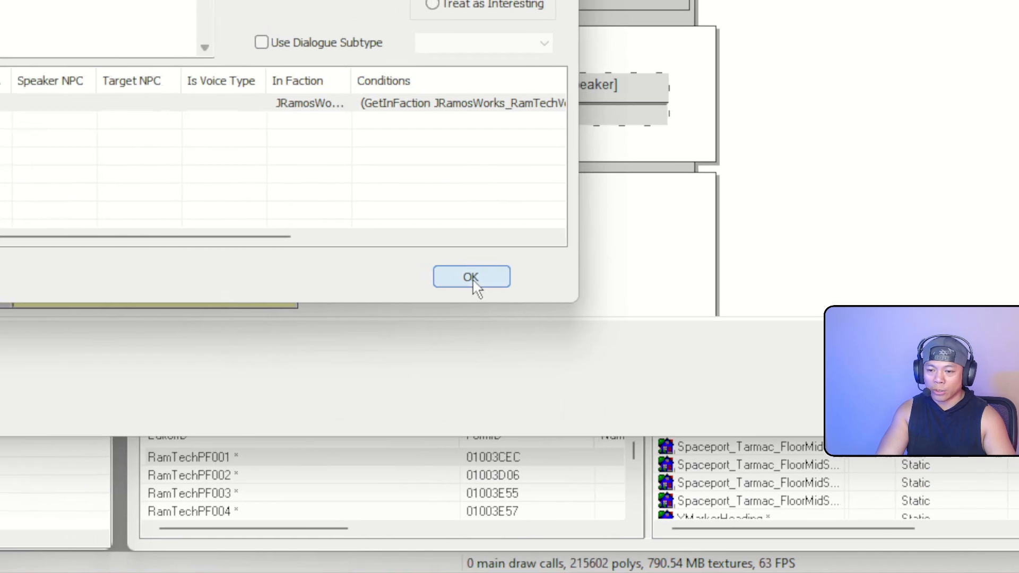
# Close the topic and verify the player's purchase line still headtracks RamTechVendor
pyautogui.click(474, 283)
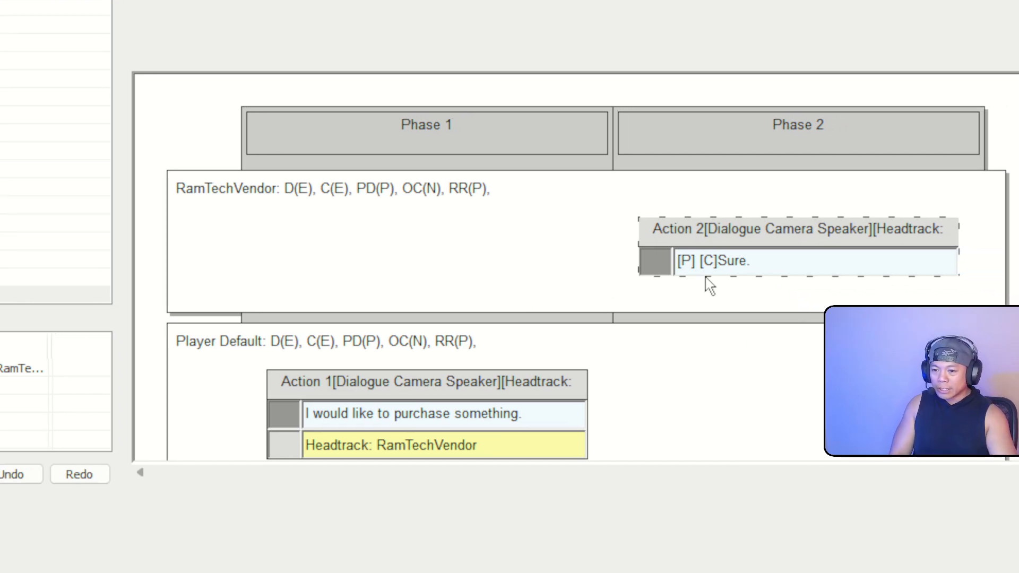
pyautogui.keyDown('ctrl'); pyautogui.scroll(-1, 664, 317); pyautogui.keyUp('ctrl')
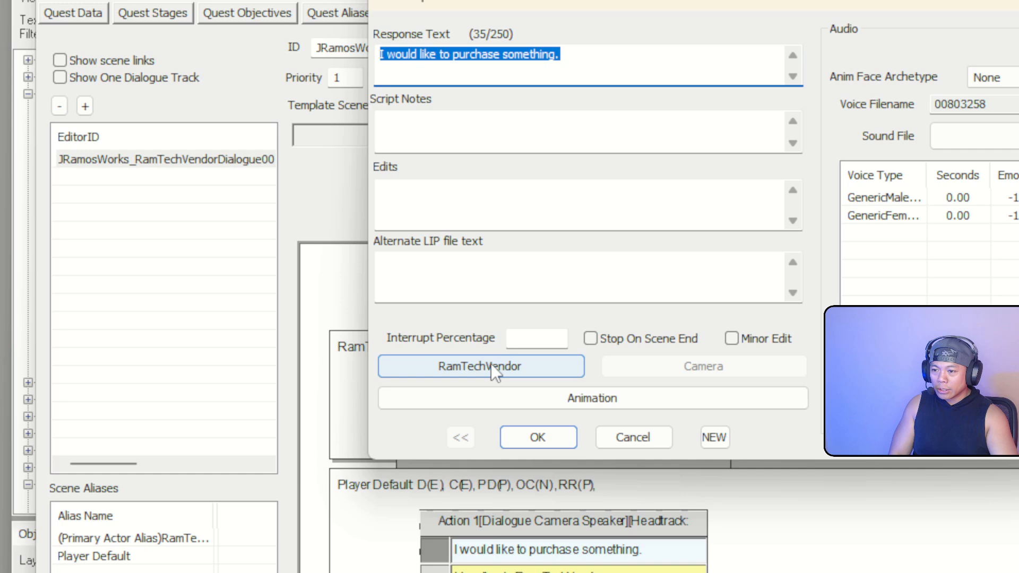
pyautogui.click(436, 539)
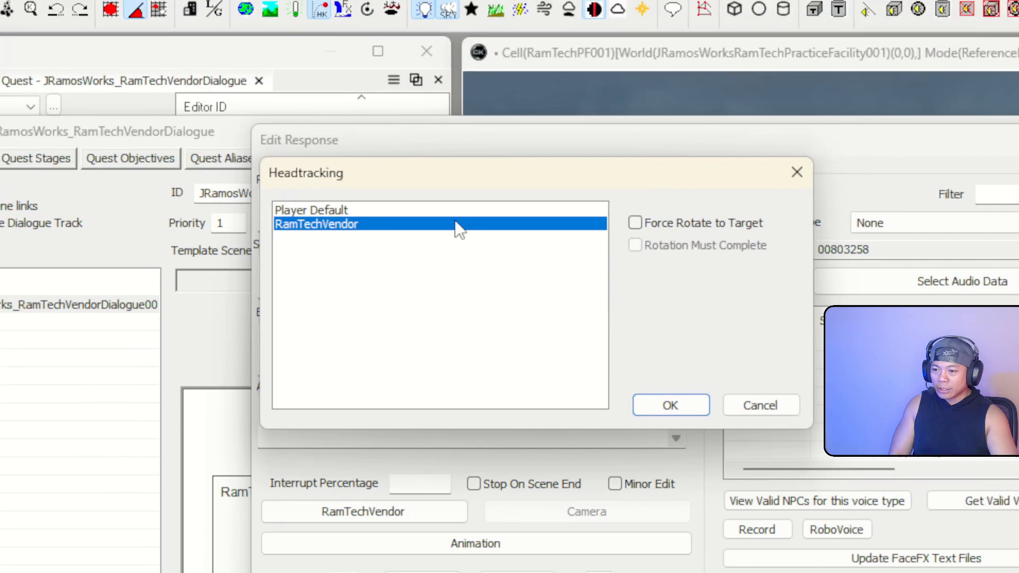
pyautogui.click(565, 35)
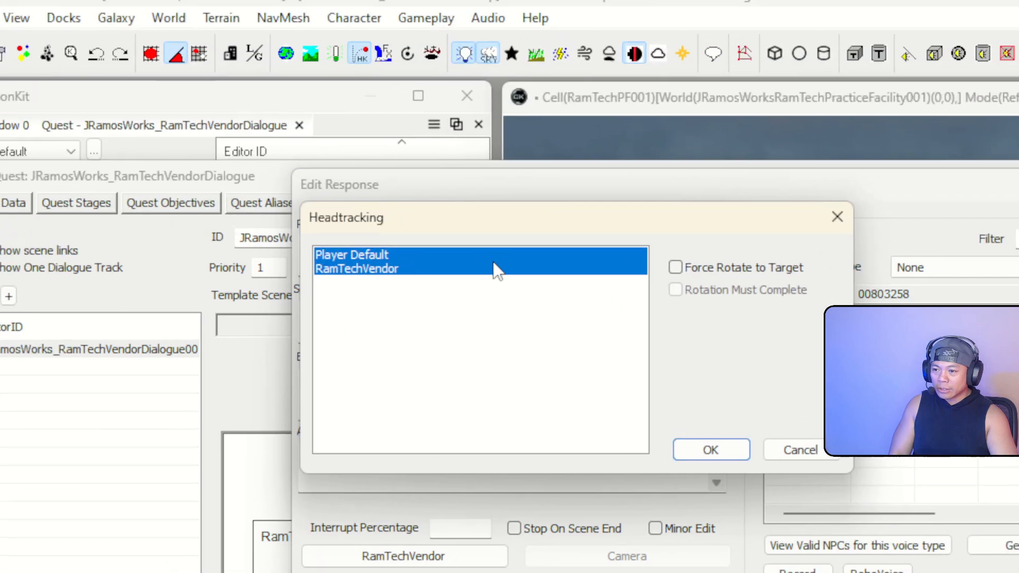
pyautogui.click(564, 47)
pyautogui.click(567, 326)
pyautogui.click(488, 257)
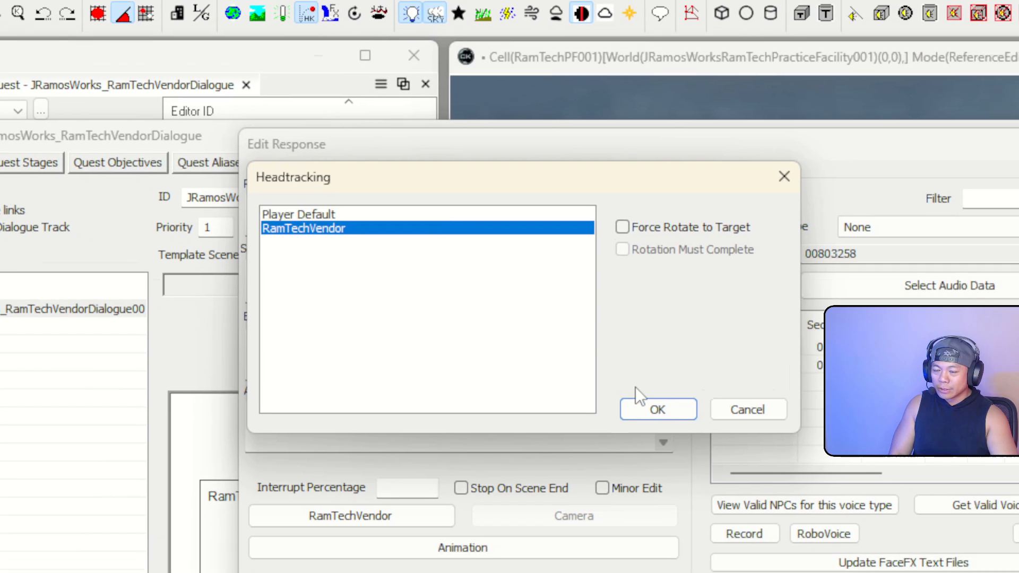
pyautogui.click(783, 446)
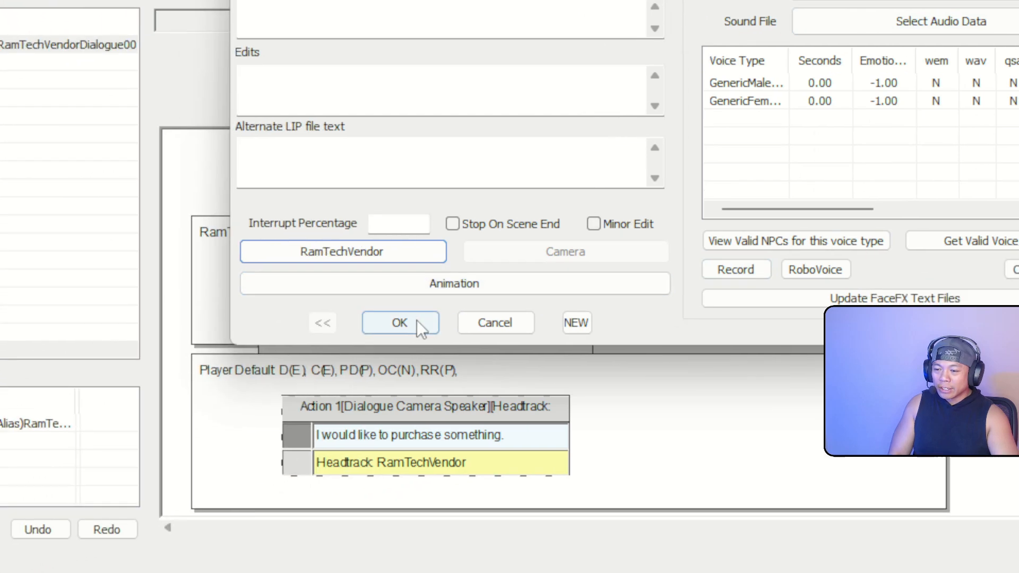
pyautogui.click(400, 323)
# Set the [P][C]Sure. reply's headtracking to RamTechVendor and save it
pyautogui.doubleClick(779, 299)
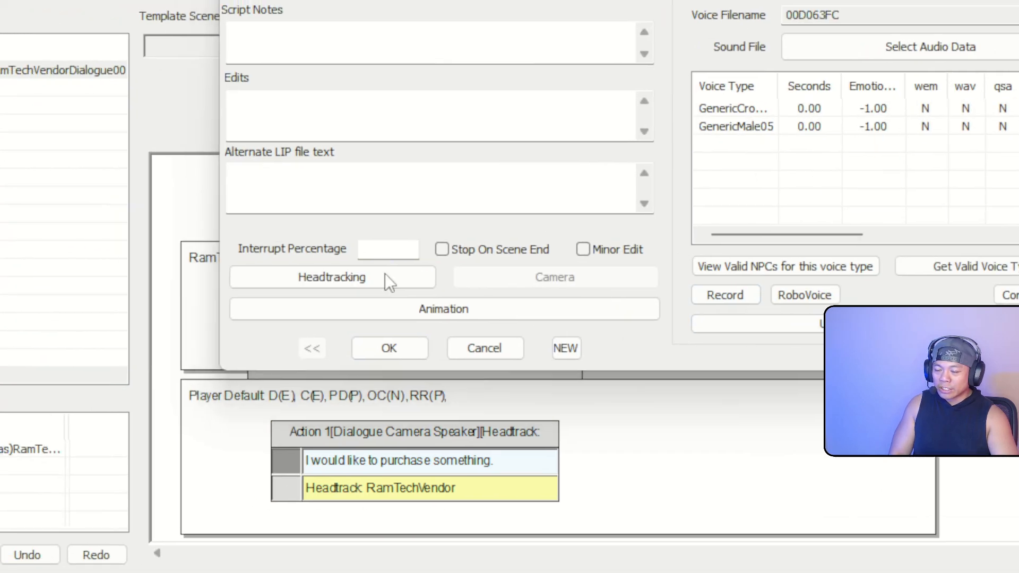
pyautogui.click(149, 243)
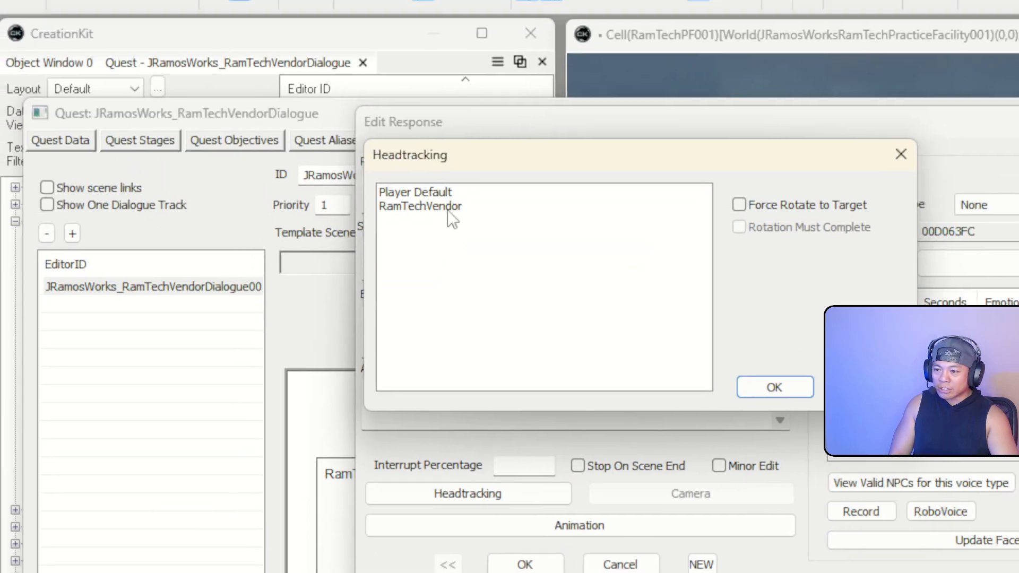
pyautogui.click(448, 208)
pyautogui.click(774, 388)
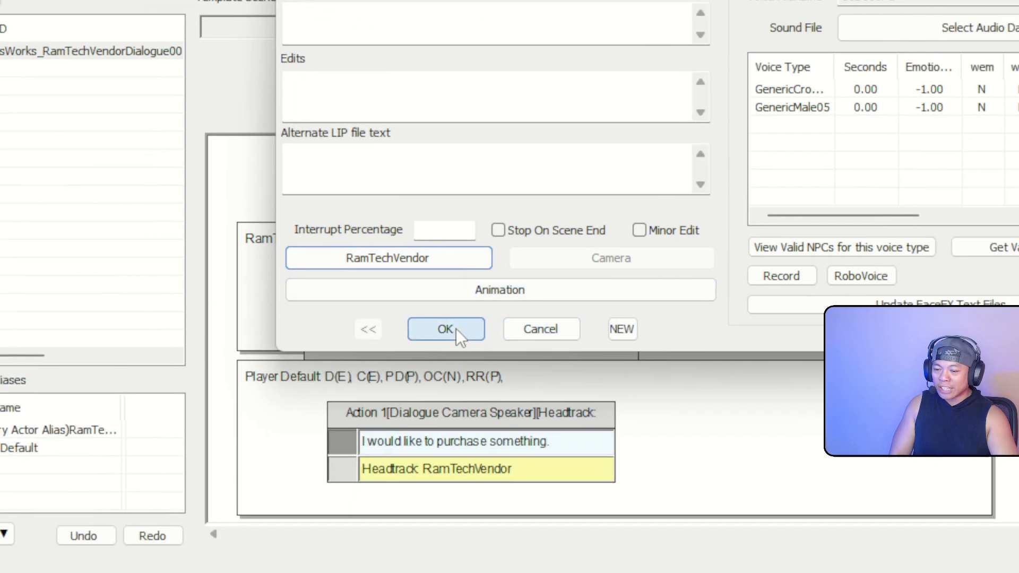
pyautogui.click(456, 329)
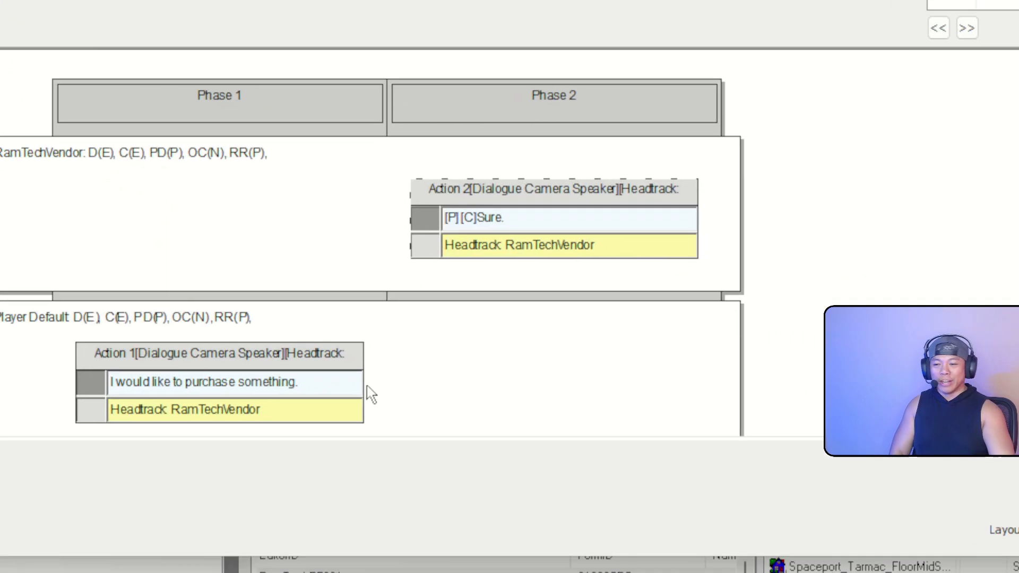
# Select Action 1, then accept the changes and close the vendor Quest window
pyautogui.click(242, 404)
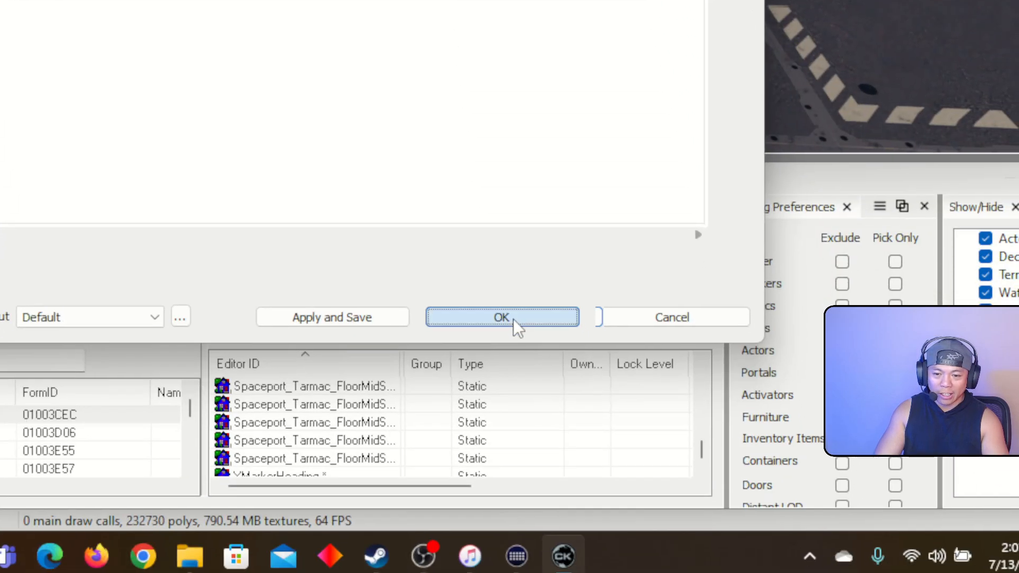
pyautogui.click(516, 340)
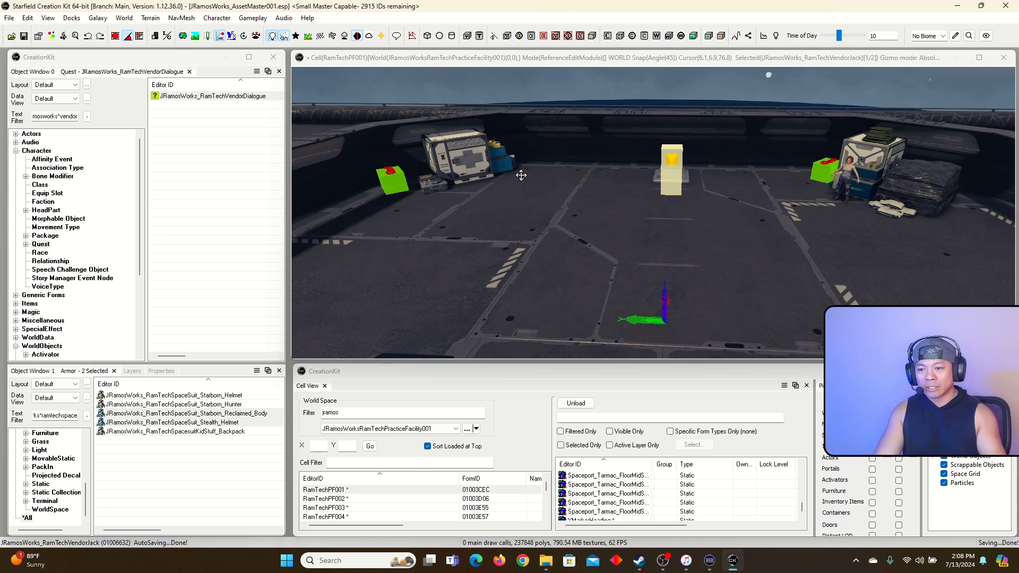
# Fly the camera over the facility toward the kiosk container
pyautogui.click(528, 63)
pyautogui.press('`')
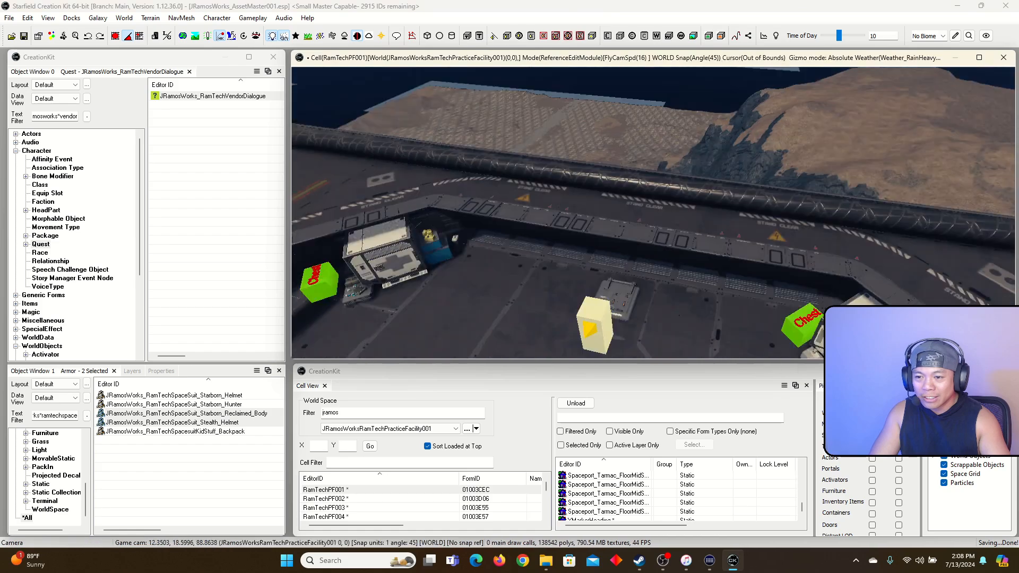
pyautogui.press('w')
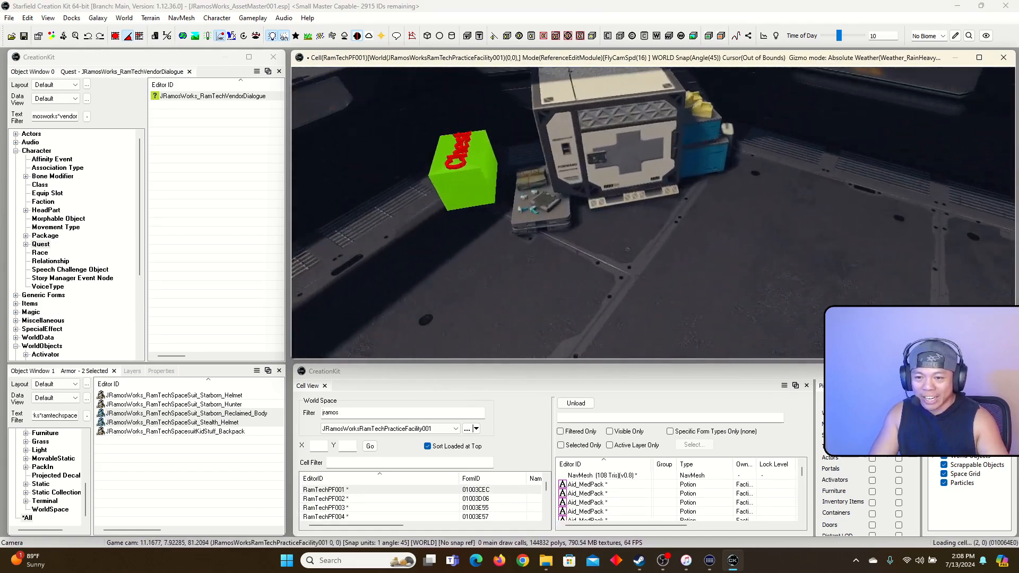
pyautogui.press('`')
# List RamTechVendor objects under *All and try placing RamTechVendorJack, which is refused as unique
pyautogui.click(68, 116)
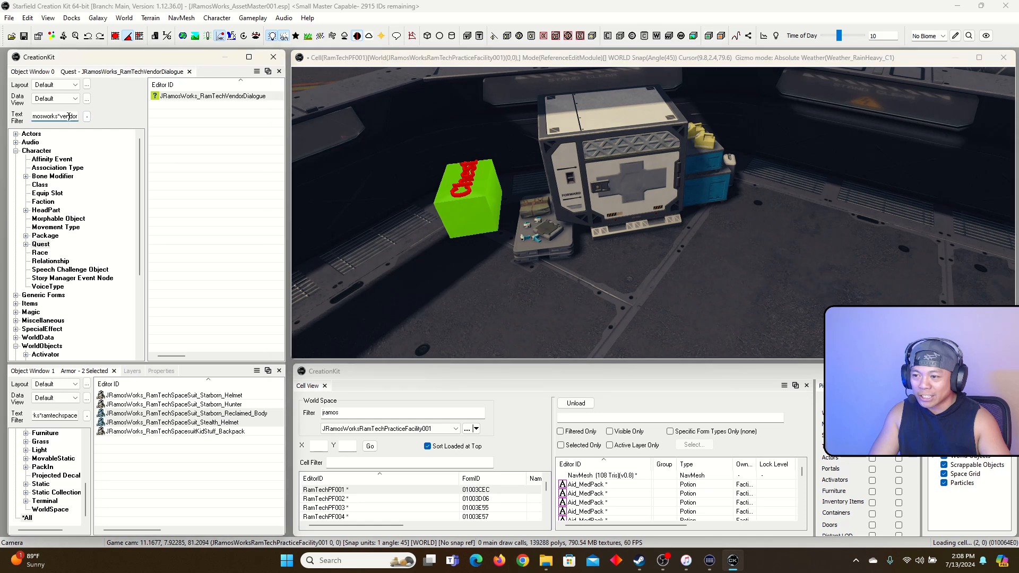
pyautogui.scroll(-5, 62, 311)
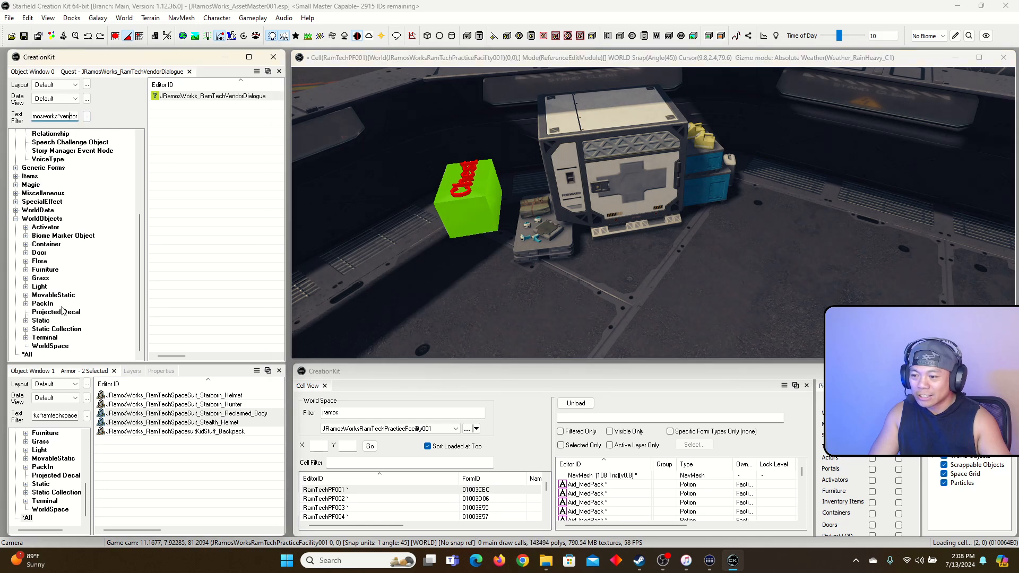
pyautogui.click(28, 355)
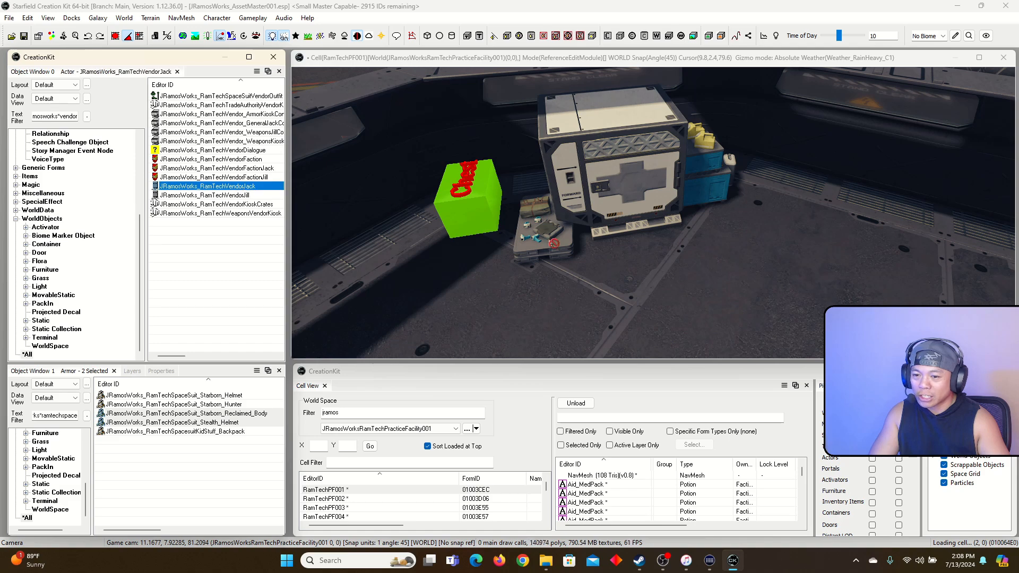
pyautogui.moveTo(631, 265); pyautogui.dragTo(627, 267)
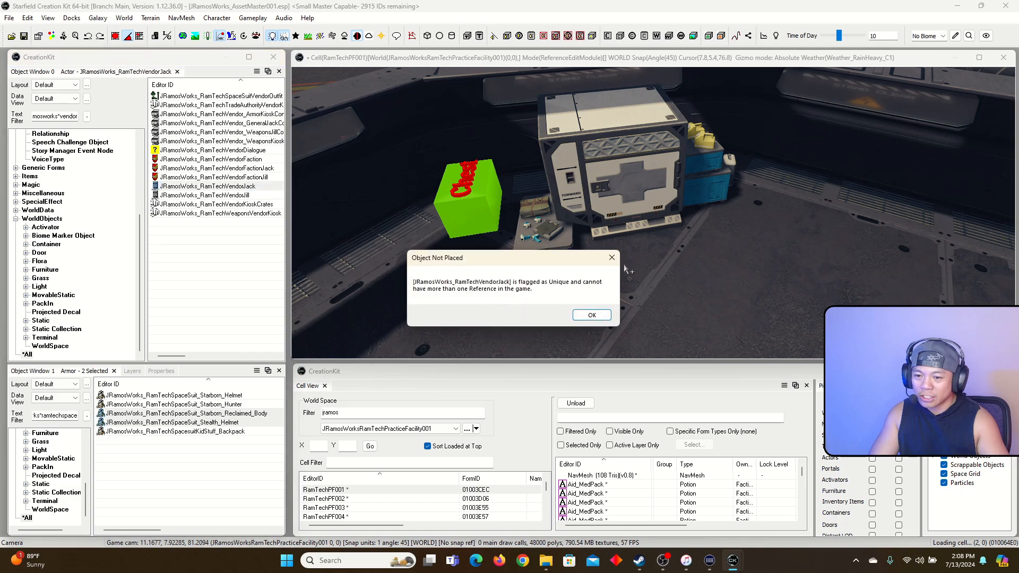
pyautogui.click(592, 317)
pyautogui.click(644, 62)
# Filter the cell object list by the vendor's name, trying 'jrack', 'jramos' and 'jra'
pyautogui.press('`')
pyautogui.press('s')
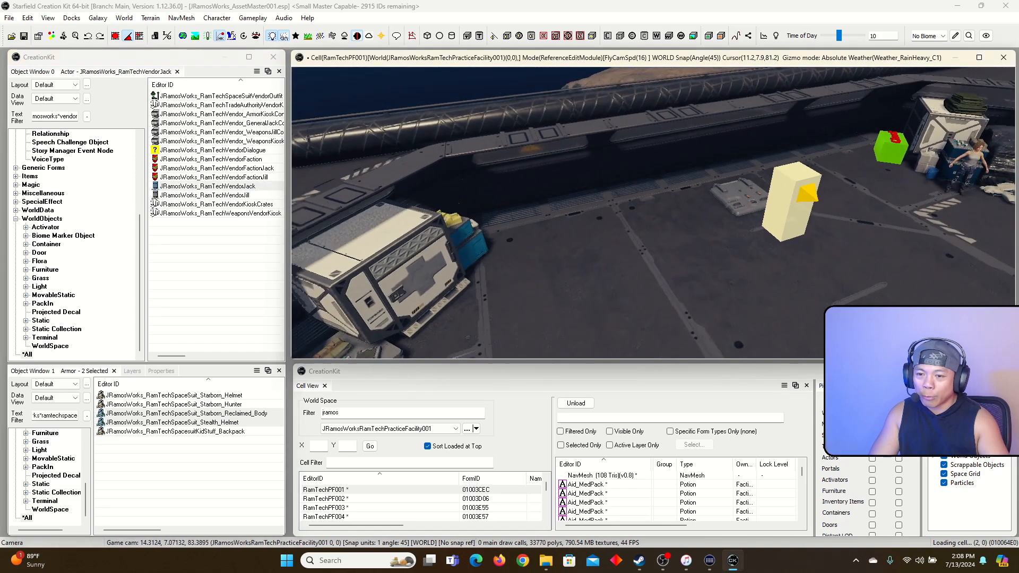
pyautogui.press('w')
pyautogui.press('`')
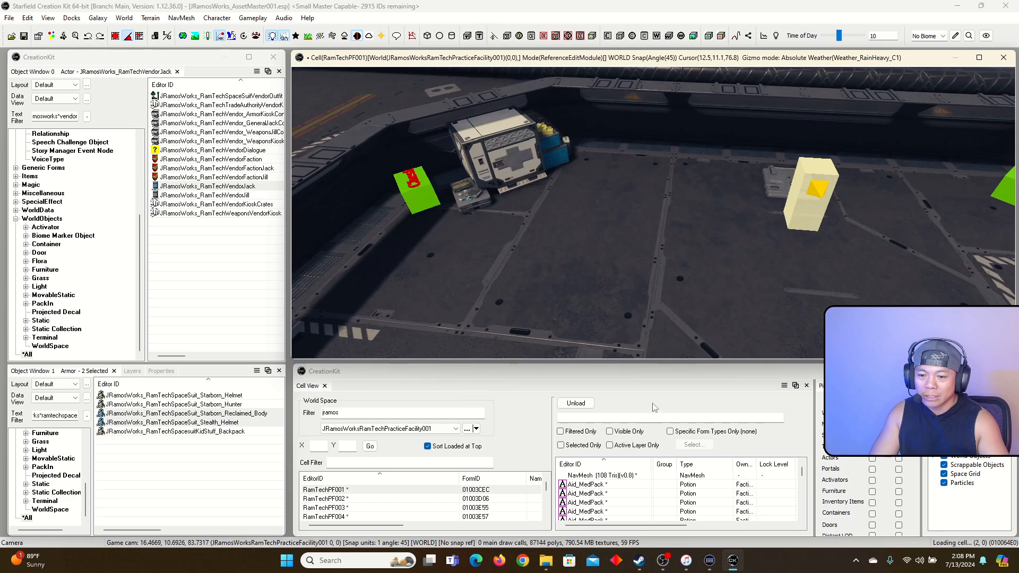
pyautogui.click(636, 418)
pyautogui.write('jrack')
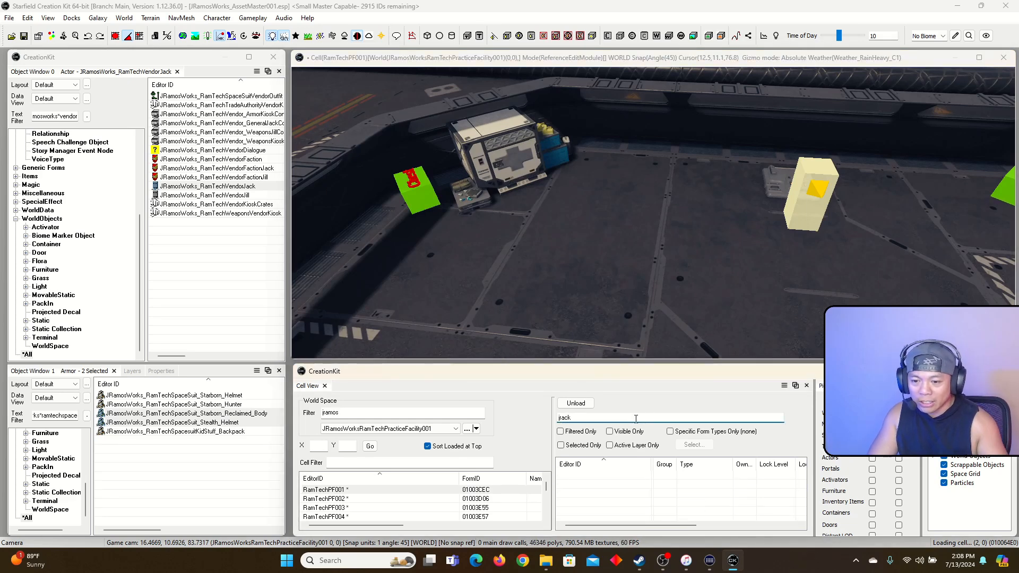
pyautogui.press('BackSpace')
pyautogui.press('BackSpace')
pyautogui.press('BackSpace')
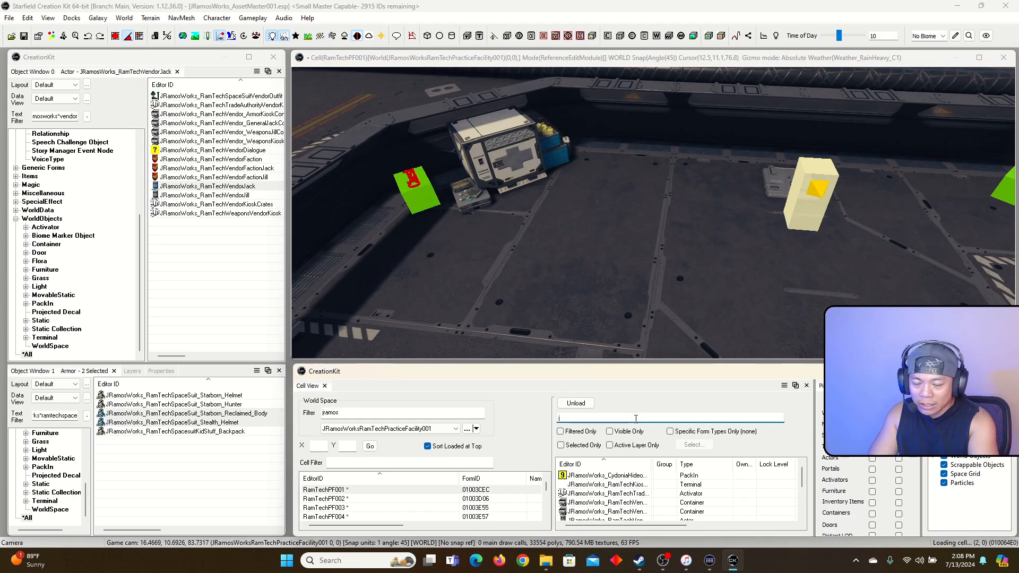
pyautogui.write('jramoswo')
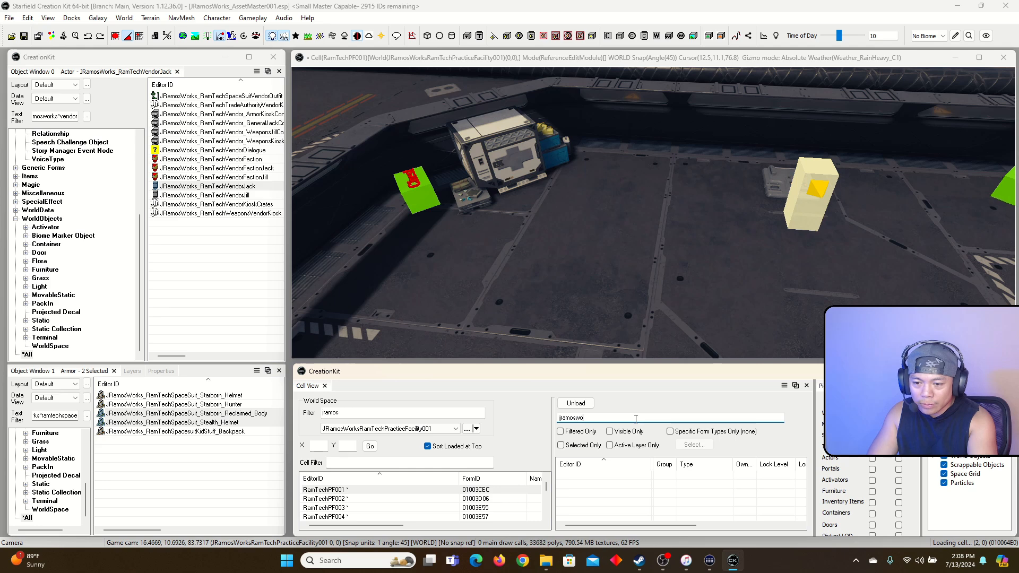
pyautogui.press('BackSpace')
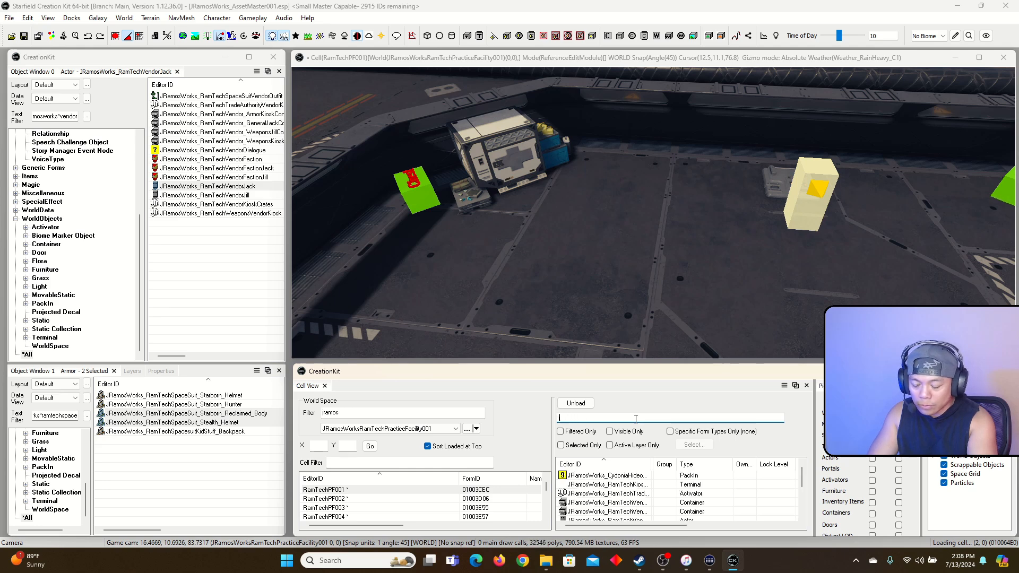
pyautogui.write('jra')
pyautogui.press('BackSpace')
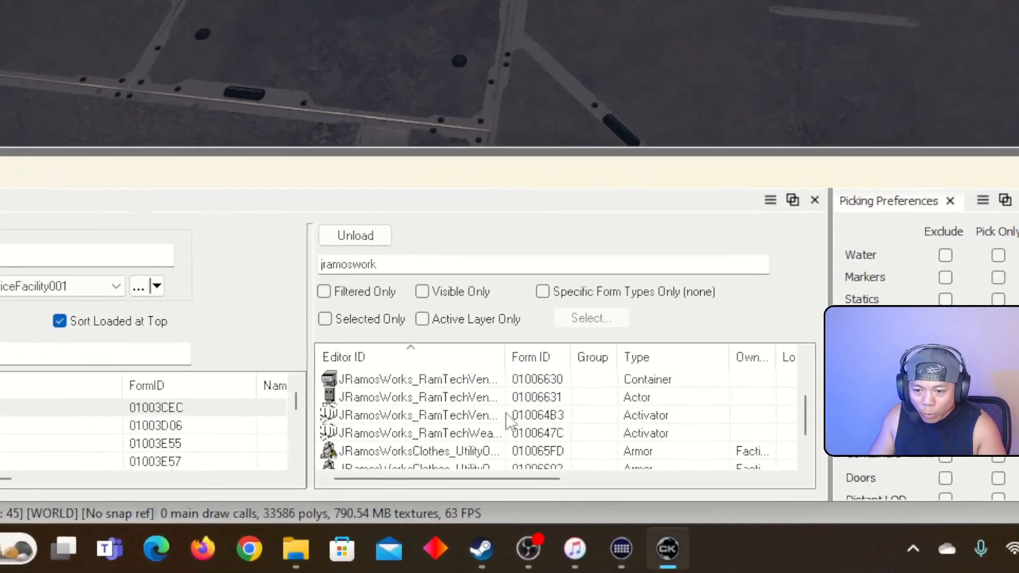
# Widen the Editor ID column and limit the object list to the active layer
pyautogui.moveTo(506, 360); pyautogui.dragTo(624, 356)
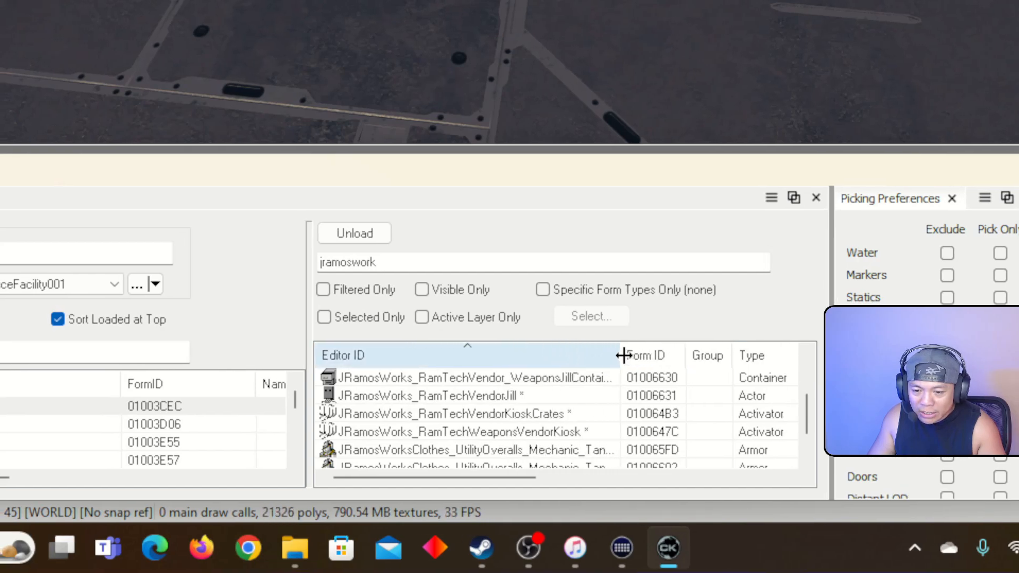
pyautogui.scroll(1, 603, 398)
pyautogui.scroll(-1, 604, 397)
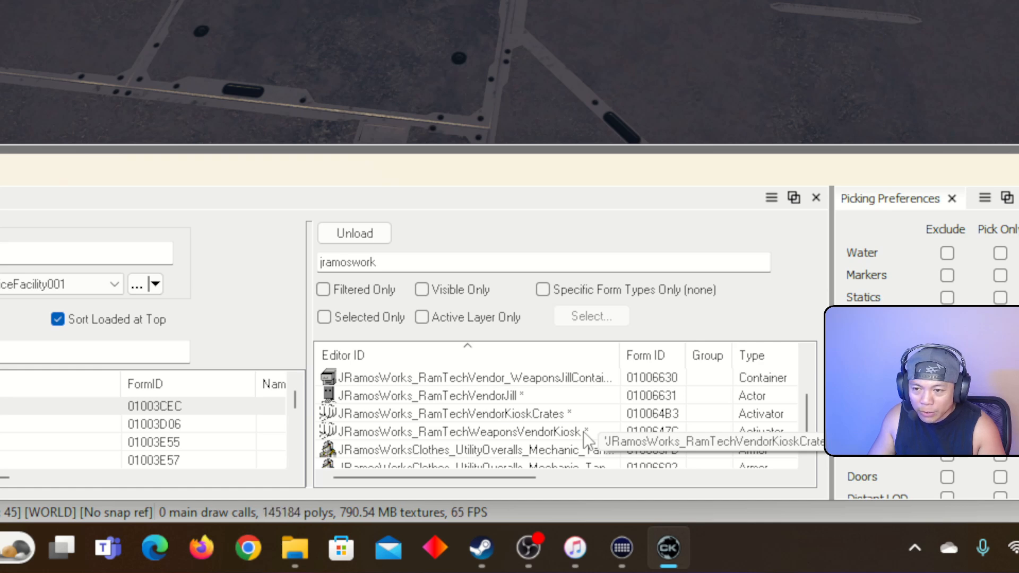
pyautogui.scroll(-1, 587, 425)
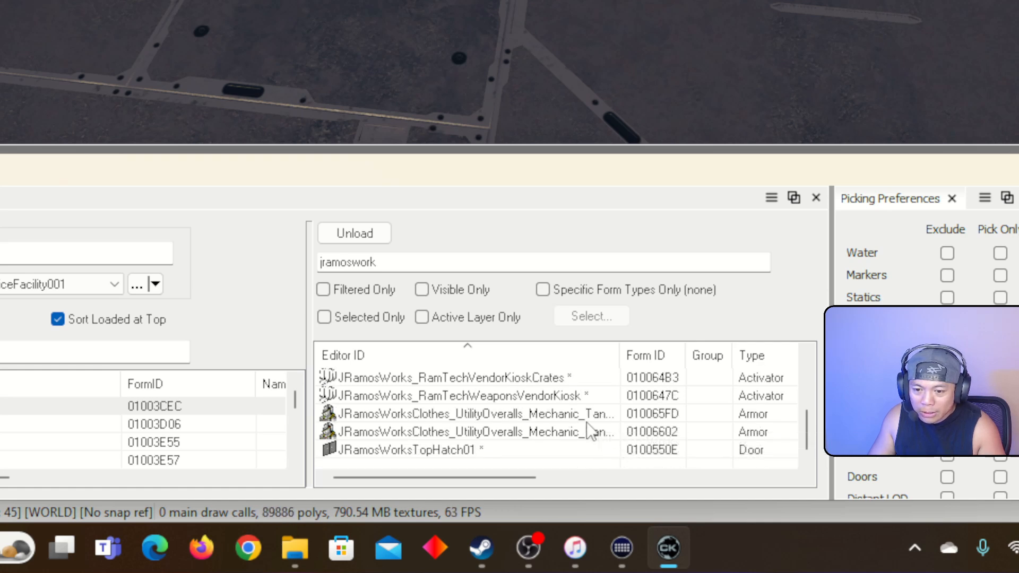
pyautogui.scroll(2, 580, 450)
pyautogui.scroll(1, 580, 451)
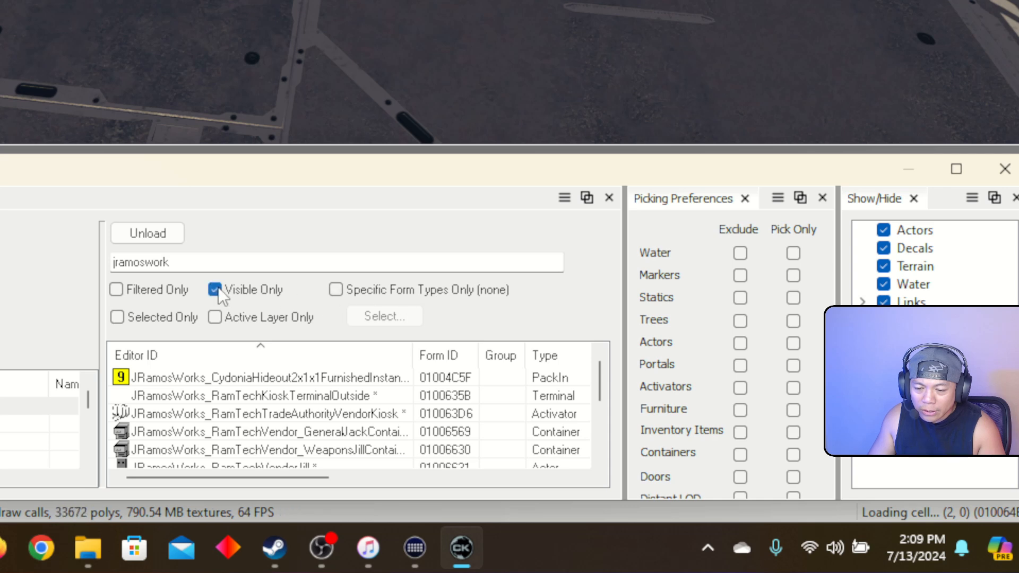
pyautogui.click(215, 317)
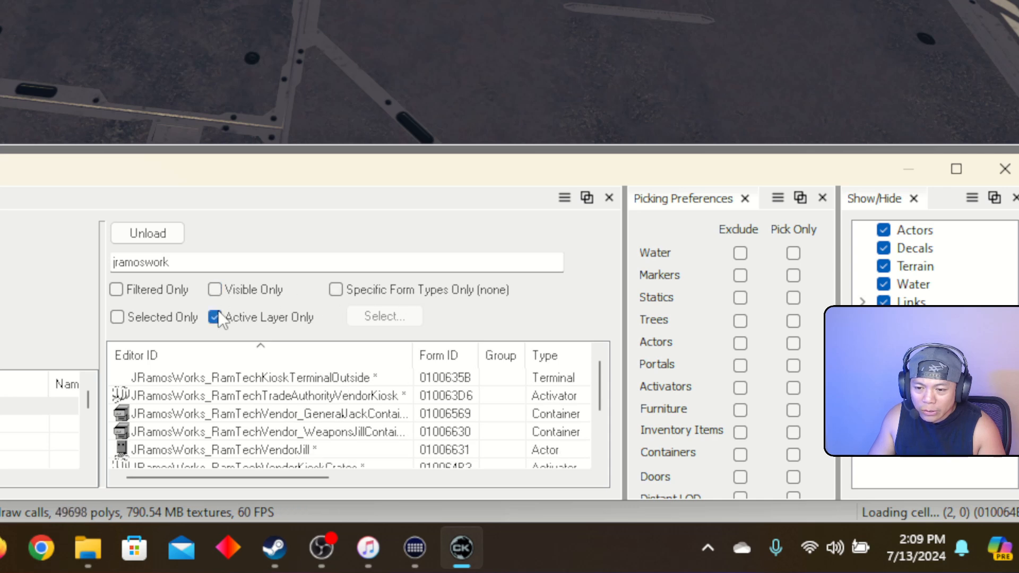
pyautogui.scroll(-2, 276, 420)
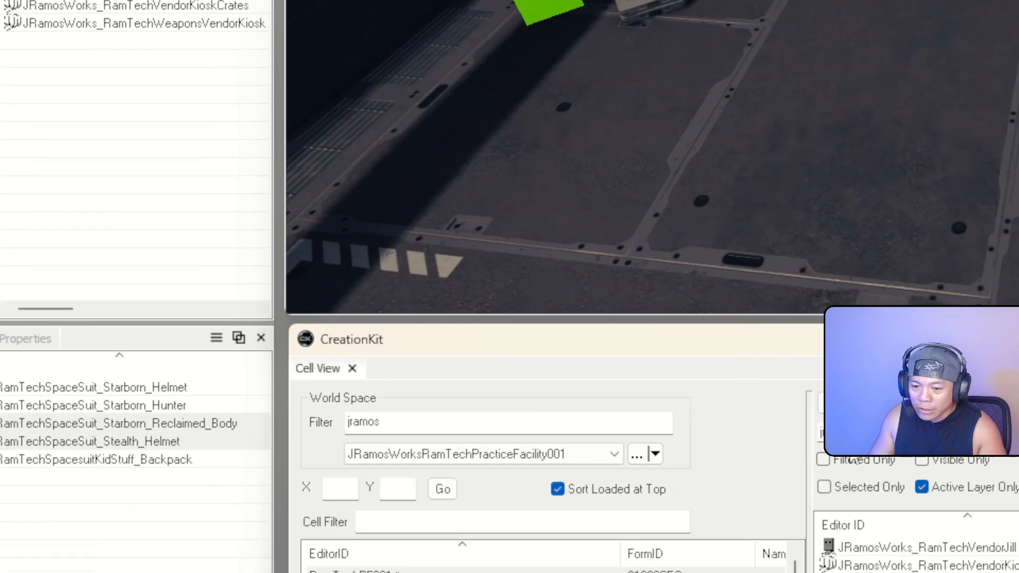
pyautogui.scroll(2, 529, 414)
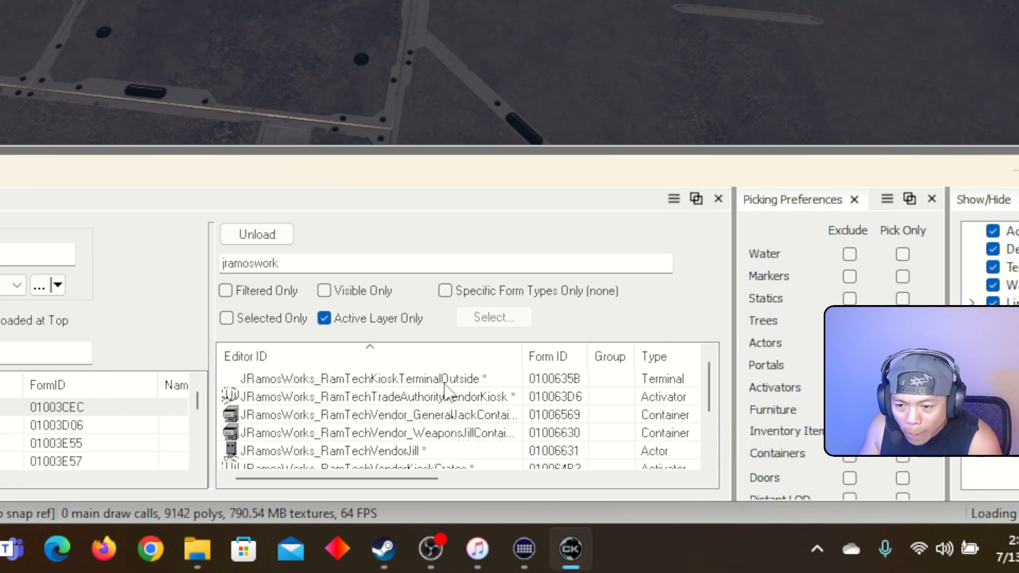
# Filter the object list to 'jrack' across all layers
pyautogui.click(226, 291)
pyautogui.doubleClick(311, 263)
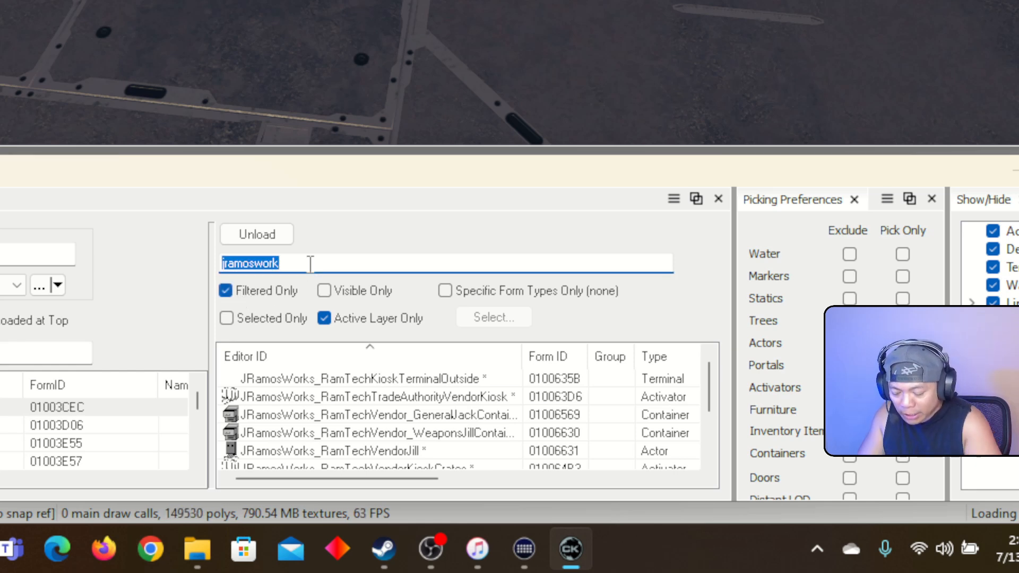
pyautogui.write('jrack')
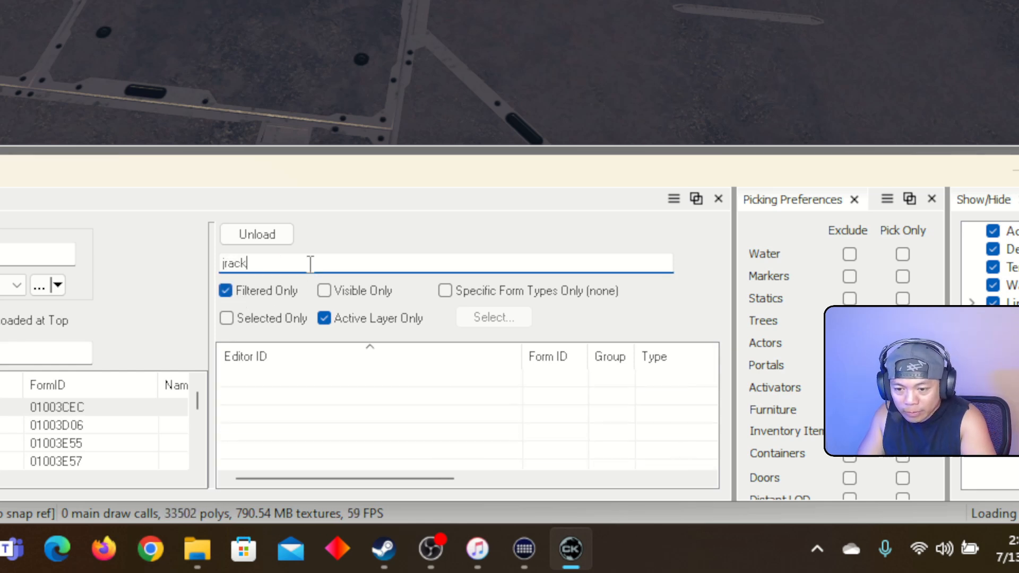
pyautogui.click(325, 318)
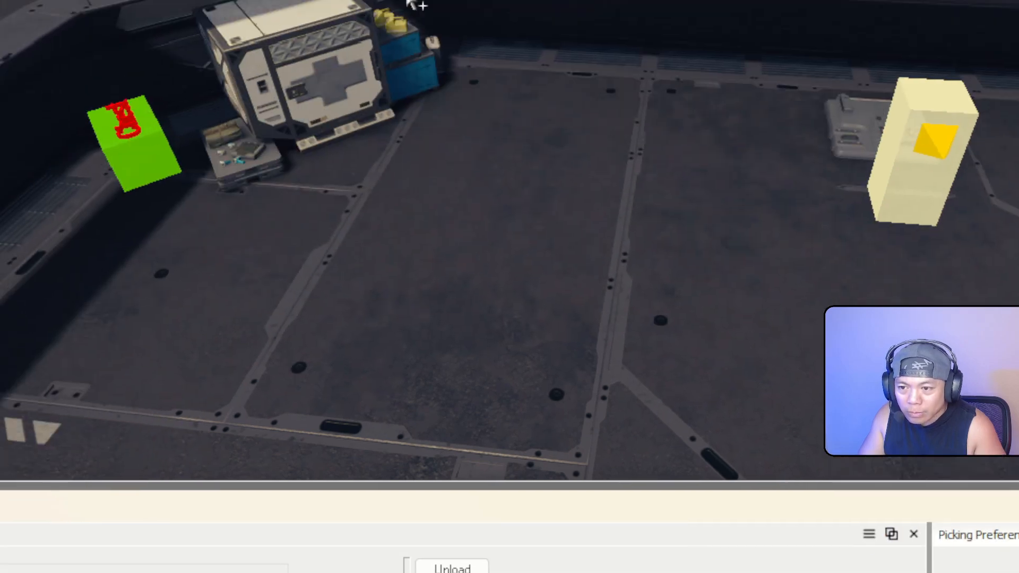
# Fly to the stray Jack NPC on the terrain, select him and check his reference properties
pyautogui.moveTo(486, 138); pyautogui.dragTo(292, 120, button='right')
pyautogui.press('w')
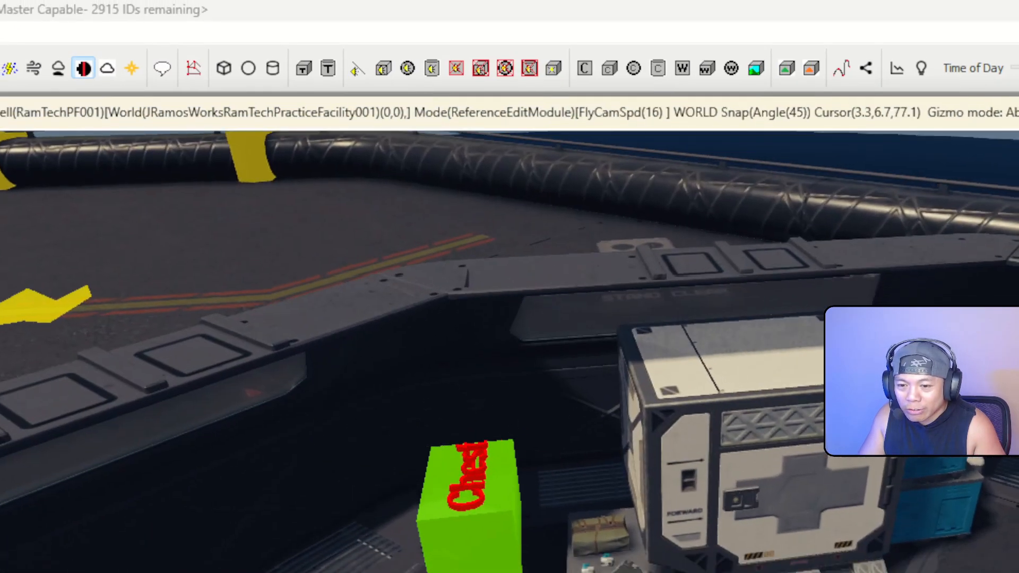
pyautogui.press('s')
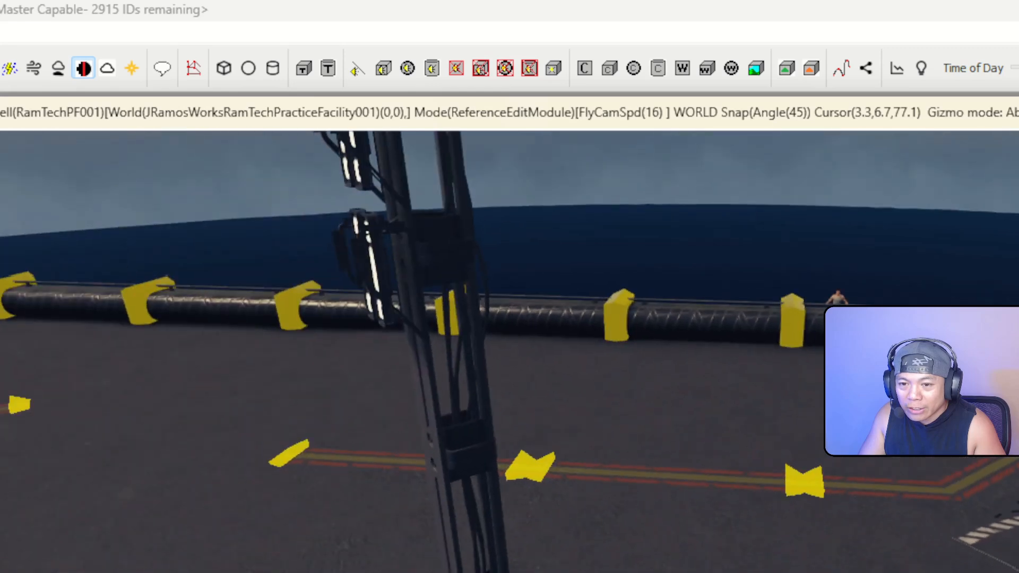
pyautogui.press('w')
pyautogui.moveTo(531, 298); pyautogui.dragTo(574, 283, button='right')
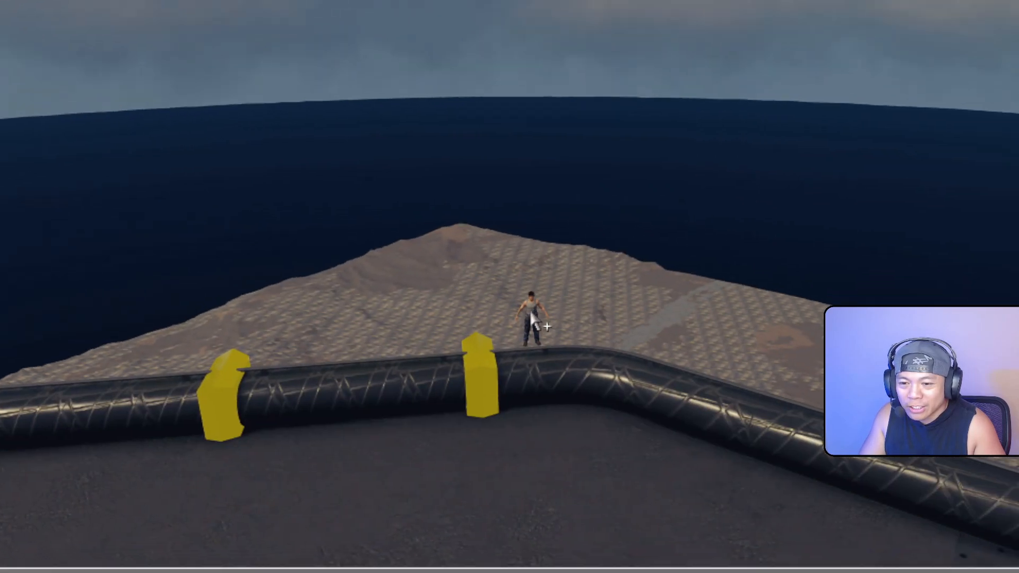
pyautogui.click(659, 468)
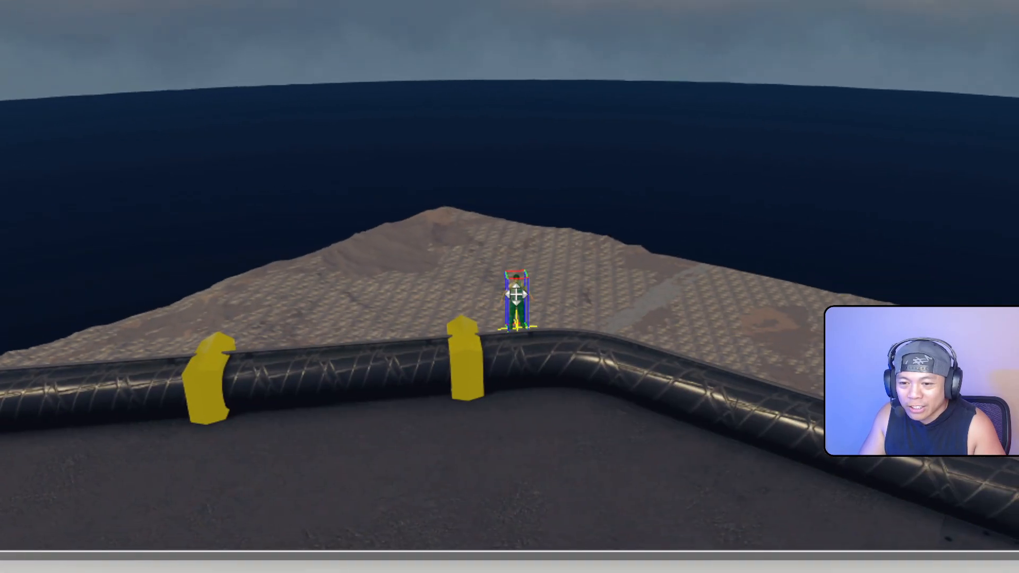
pyautogui.doubleClick(514, 285)
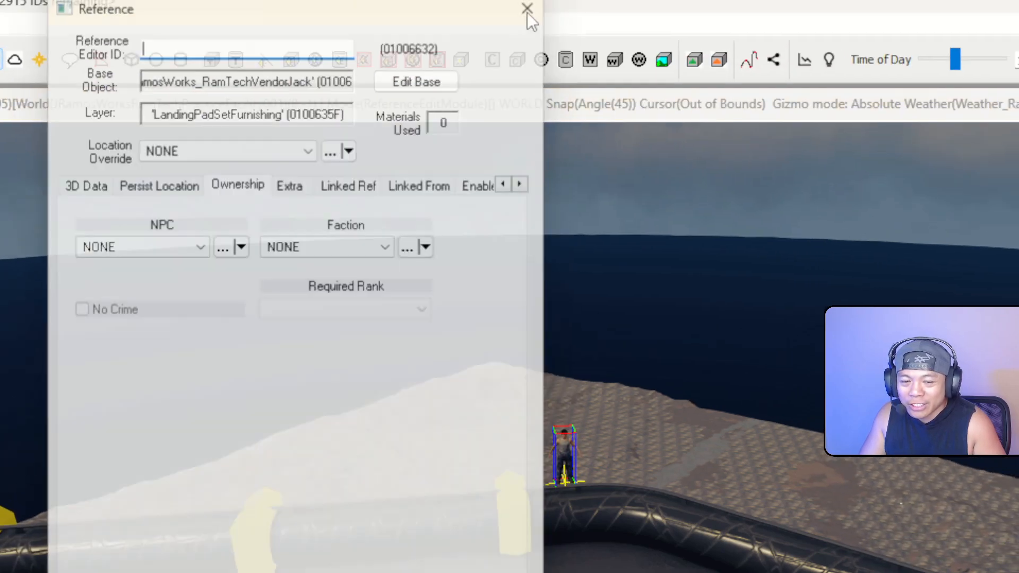
pyautogui.click(550, 0)
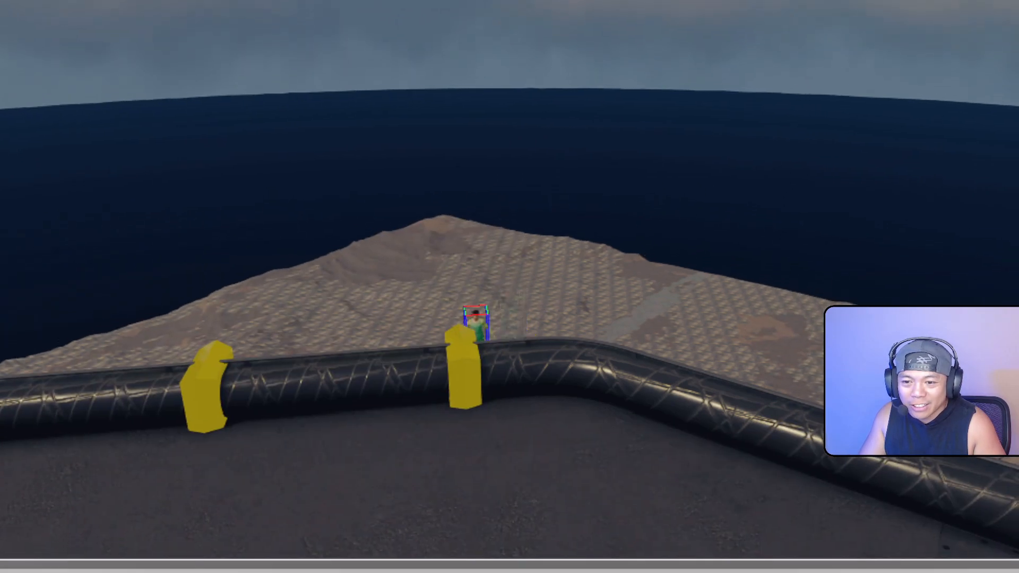
# Drag the Jack NPC off the terrain onto the landing pad in front of the kiosk crate
pyautogui.moveTo(477, 323); pyautogui.dragTo(808, 504)
pyautogui.moveTo(808, 505); pyautogui.dragTo(745, 491, button='middle')
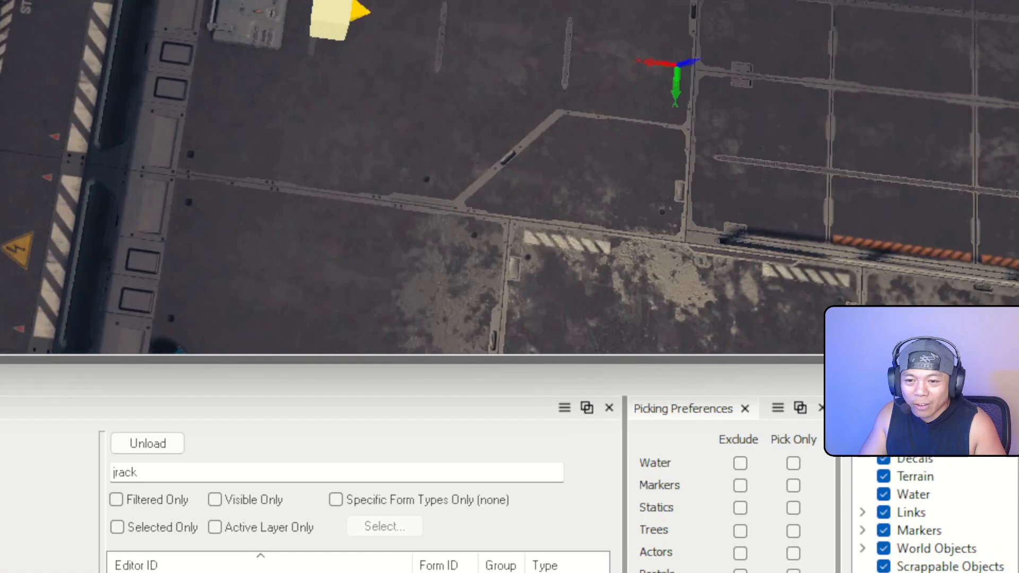
pyautogui.moveTo(467, 271); pyautogui.dragTo(554, 352, button='middle')
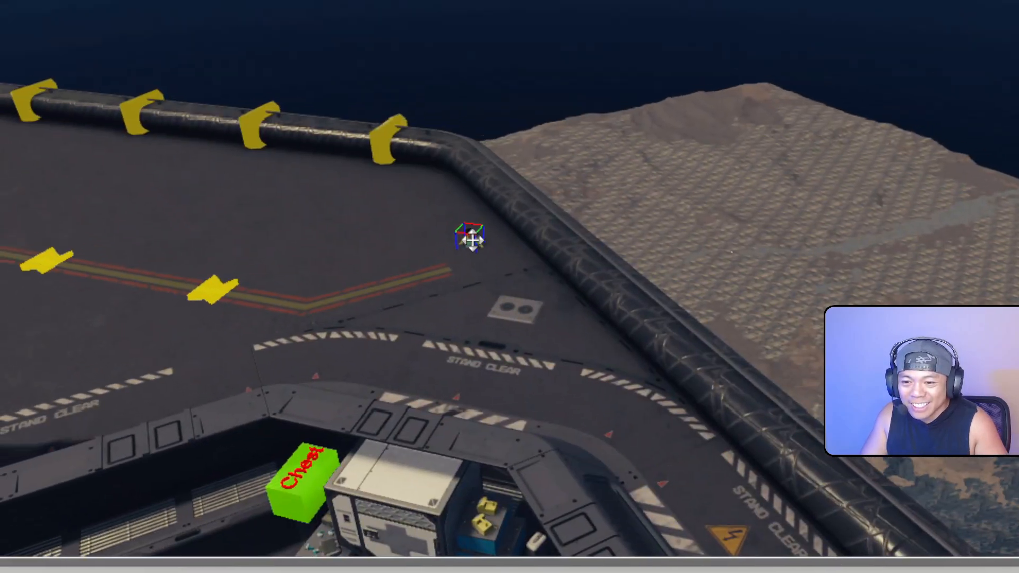
pyautogui.moveTo(384, 133); pyautogui.dragTo(230, 260)
pyautogui.moveTo(231, 260); pyautogui.dragTo(212, 213, button='middle')
pyautogui.moveTo(347, 345); pyautogui.dragTo(472, 329, button='middle')
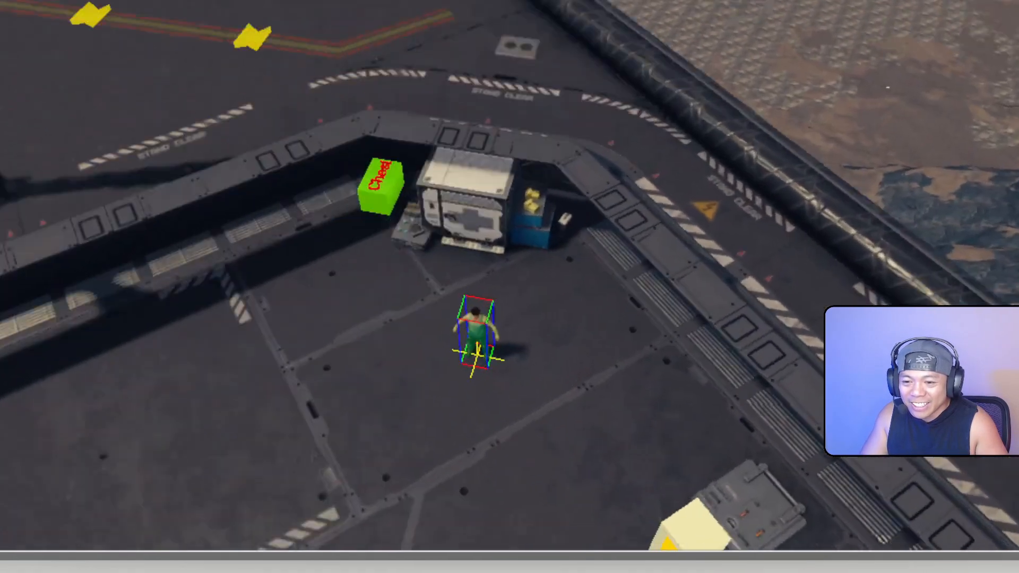
pyautogui.scroll(4, 473, 330)
pyautogui.moveTo(579, 218); pyautogui.dragTo(512, 312, button='middle')
pyautogui.moveTo(512, 312); pyautogui.dragTo(332, 189)
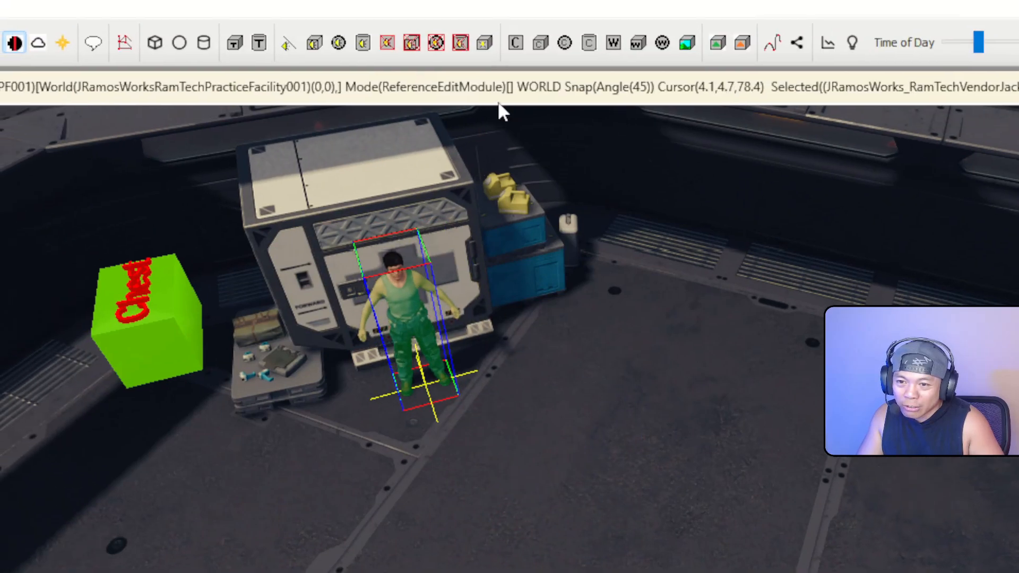
pyautogui.scroll(-6, 456, 160)
pyautogui.moveTo(498, 102); pyautogui.dragTo(327, 200, button='middle')
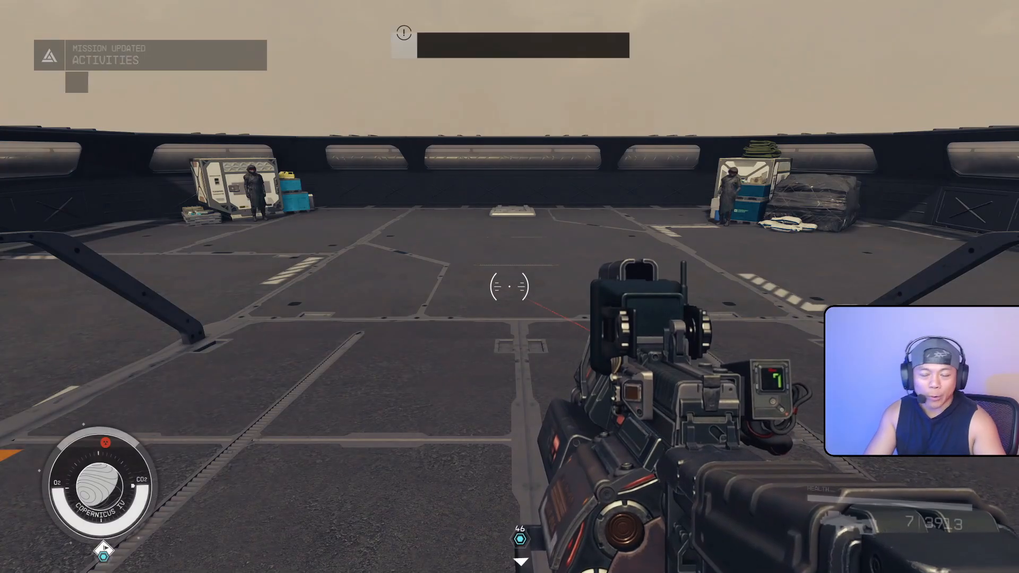
# Walk across the landing pad to the RamTech vendor, checking him in third-person view
pyautogui.press('w')
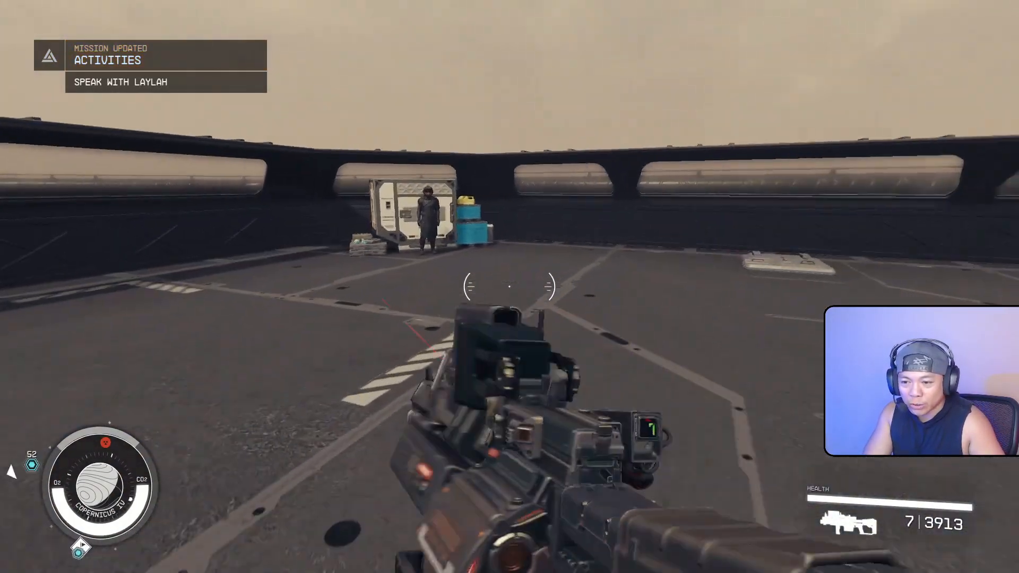
pyautogui.press('w')
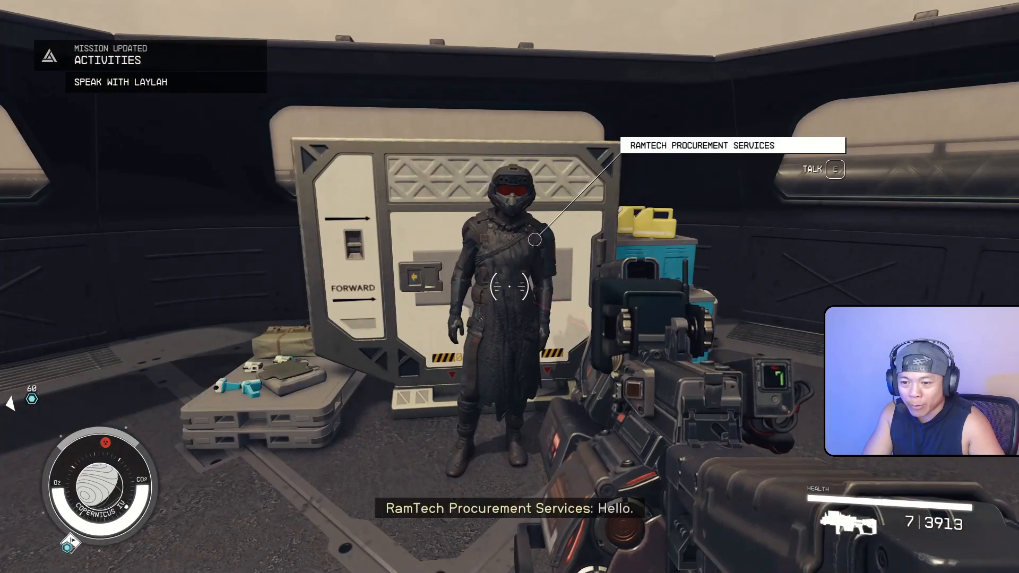
pyautogui.press('f')
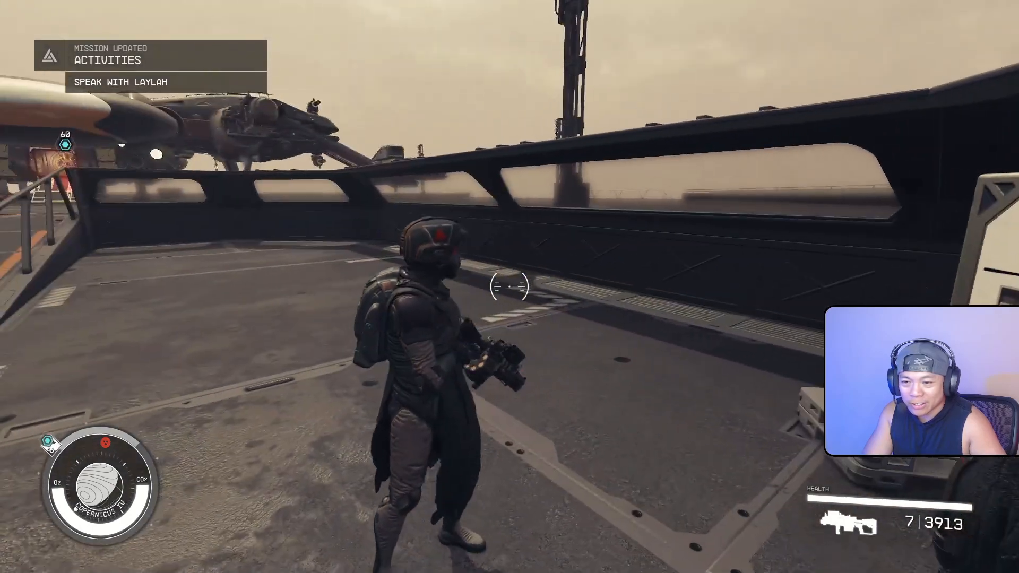
pyautogui.press('w')
pyautogui.press('a')
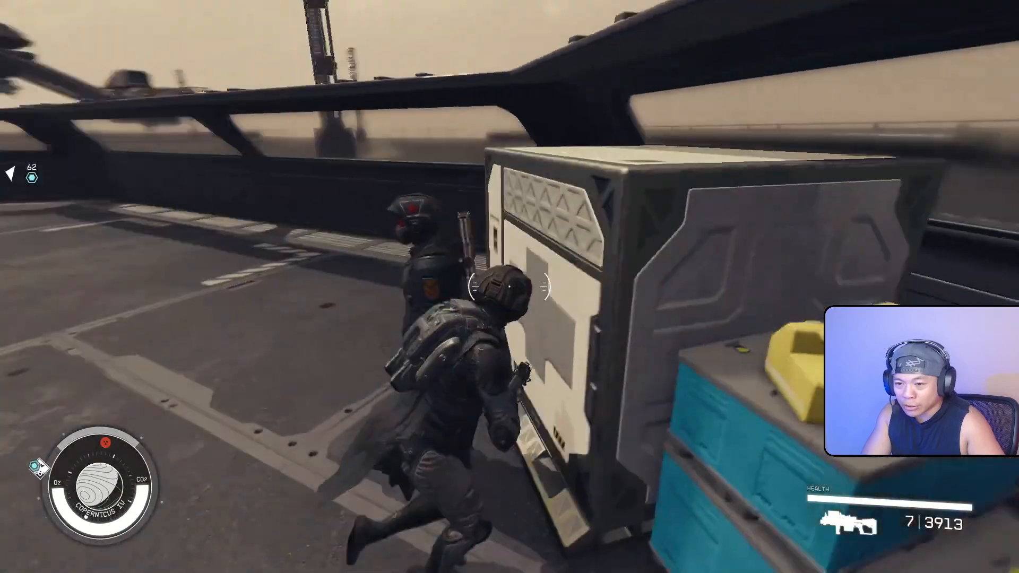
pyautogui.press('f')
pyautogui.press('s')
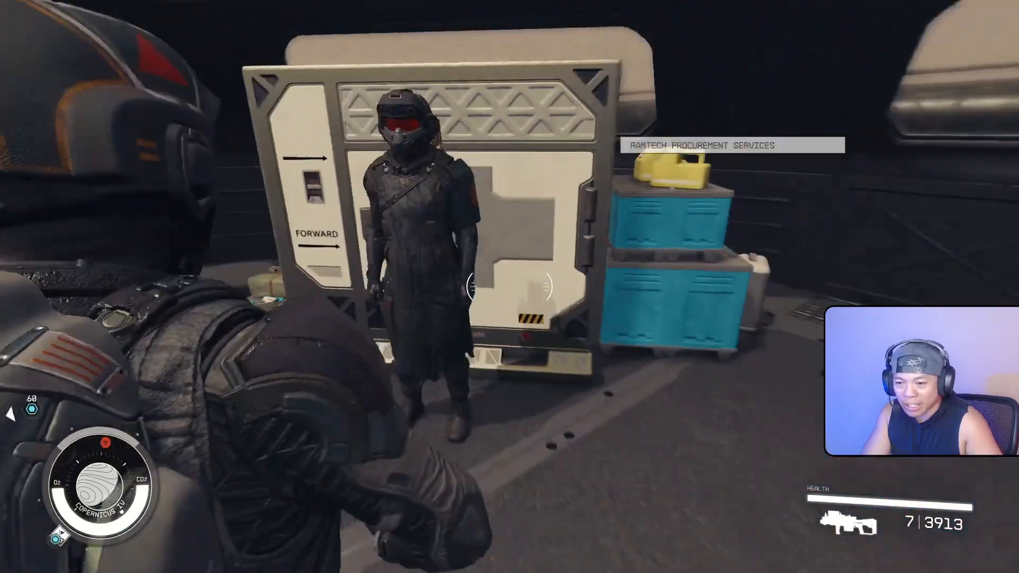
pyautogui.scroll(1, 510, 287)
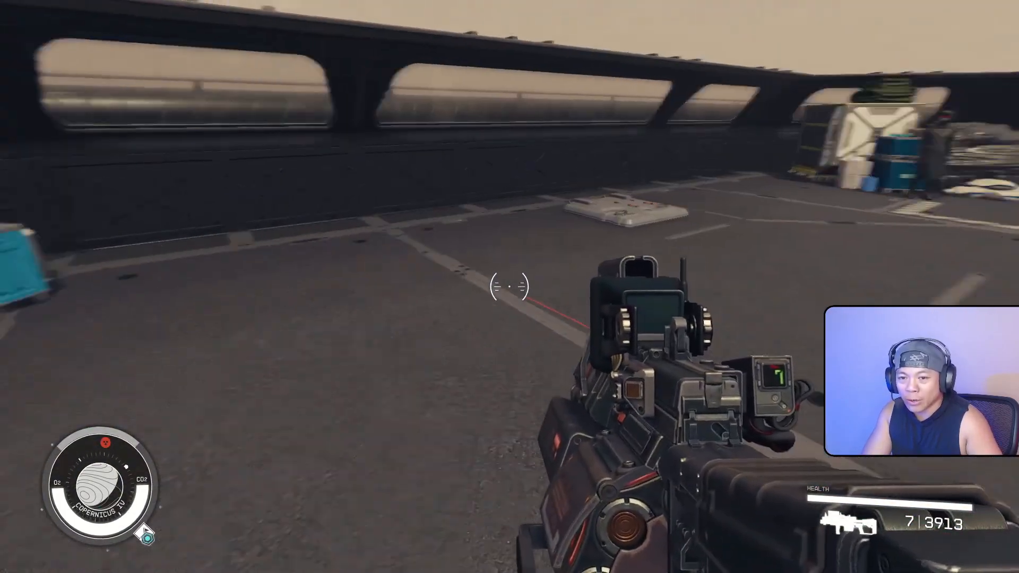
pyautogui.press('w')
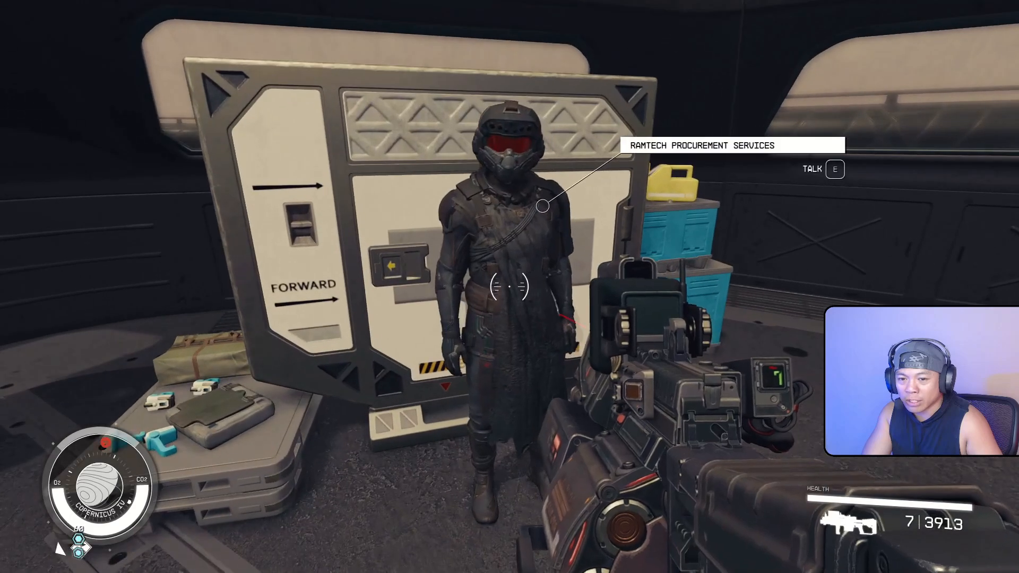
# Talk to the vendor, back out of the buy screen, then start a new conversation
pyautogui.press('e')
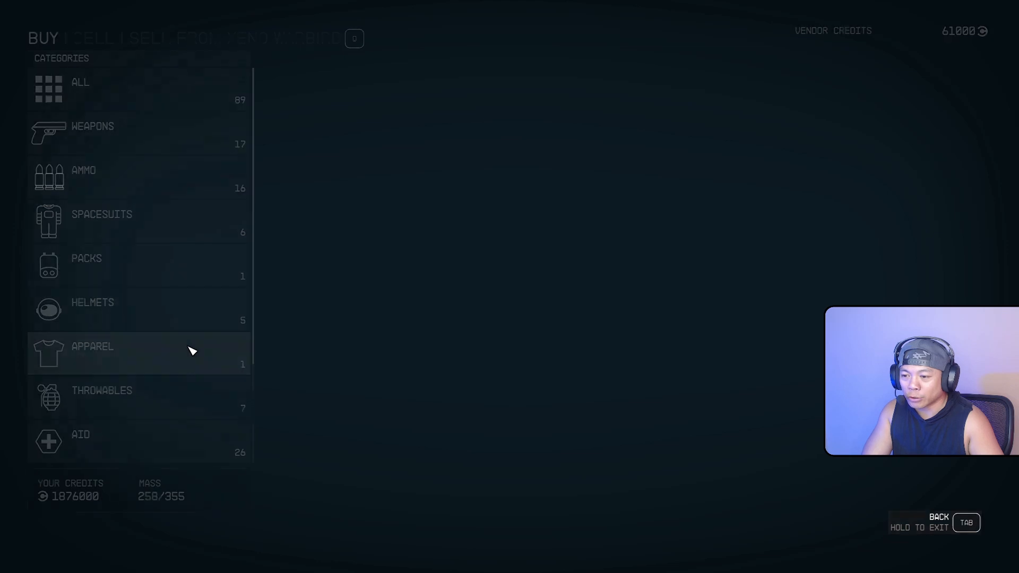
pyautogui.press('Tab')
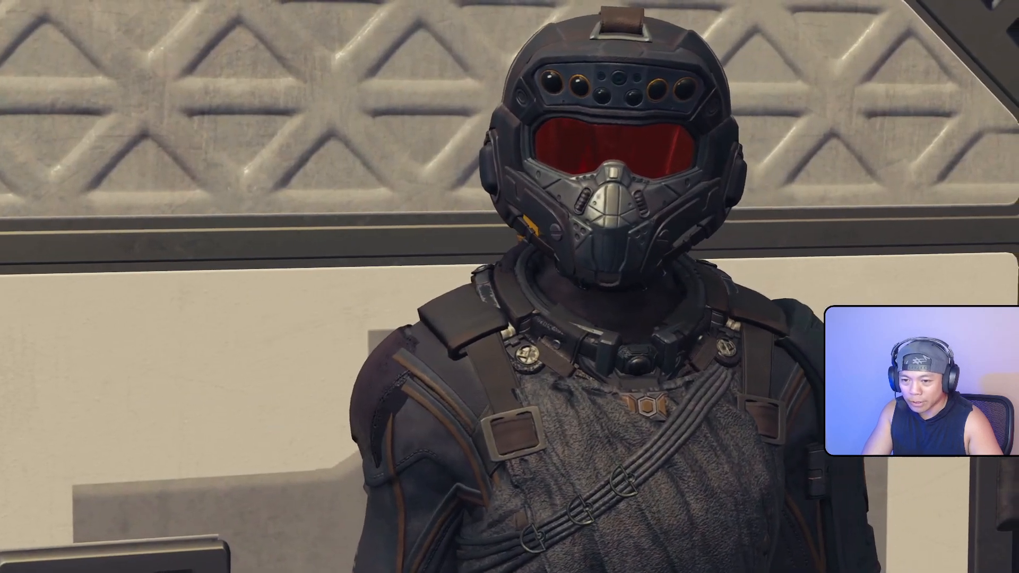
pyautogui.press('Tab')
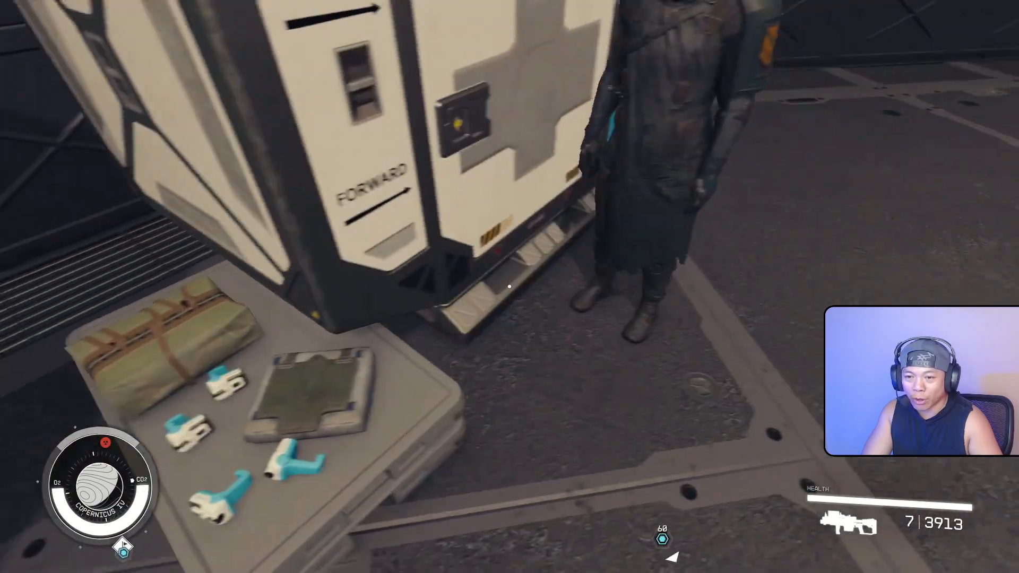
pyautogui.press('w')
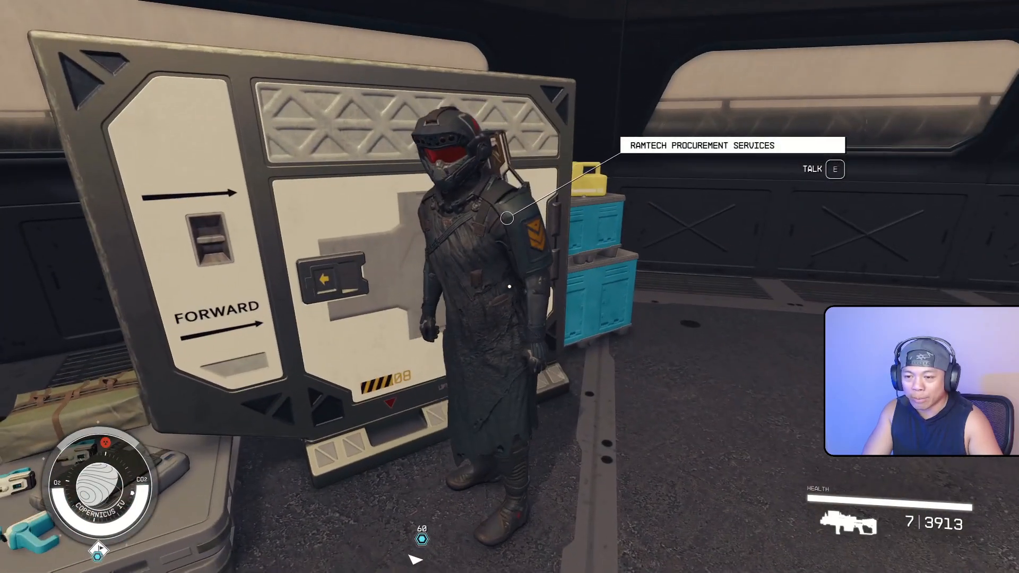
pyautogui.press('e')
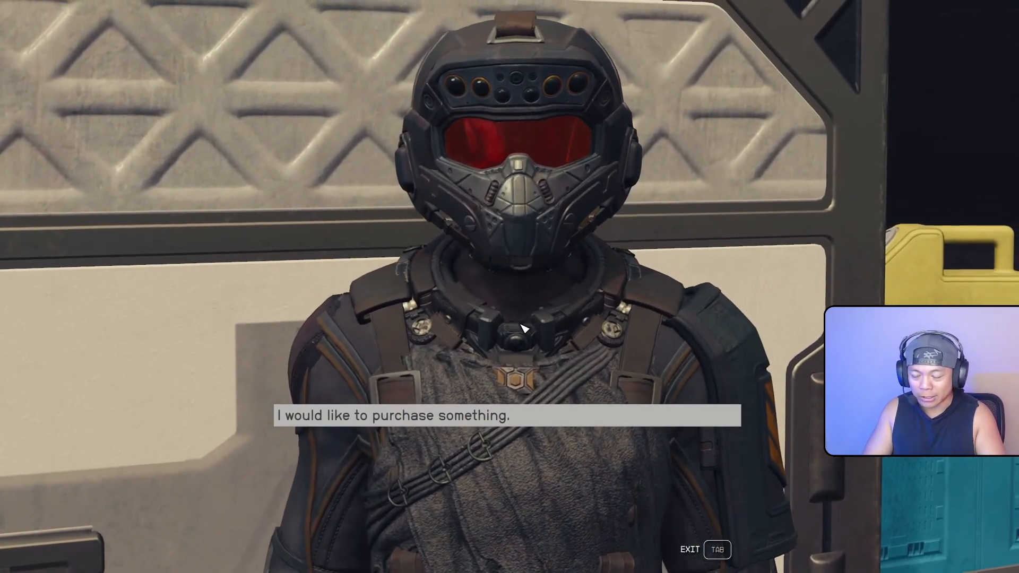
# Ask to purchase something and buy 6 Med Packs from the Aid category
pyautogui.click(520, 416)
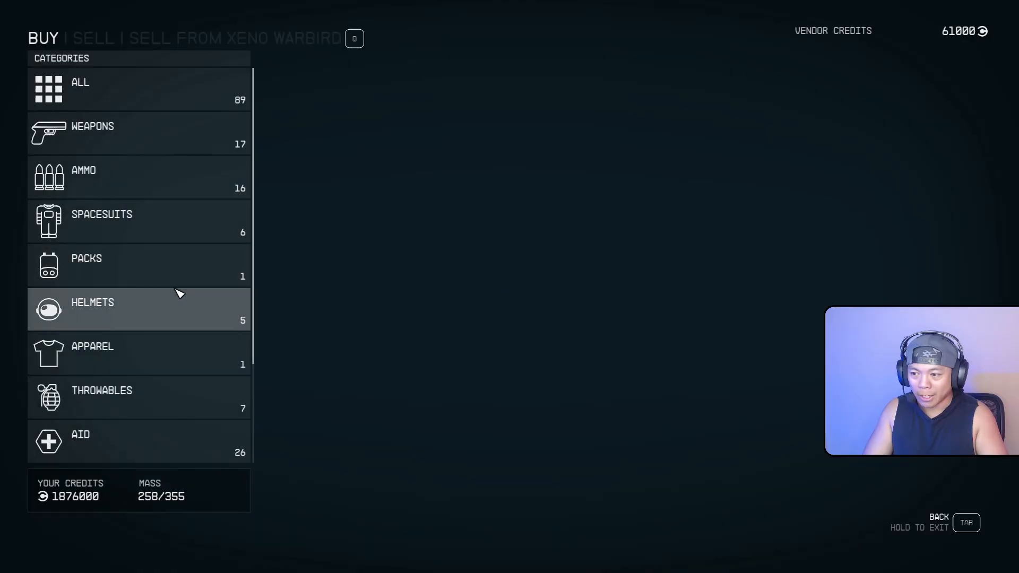
pyautogui.click(164, 351)
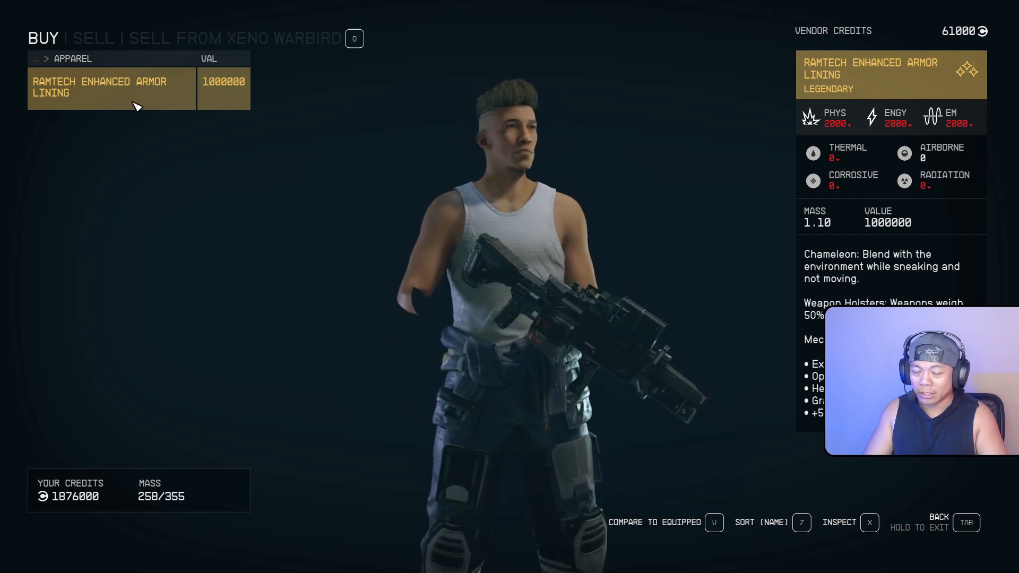
pyautogui.click(136, 106)
pyautogui.scroll(-2, 166, 255)
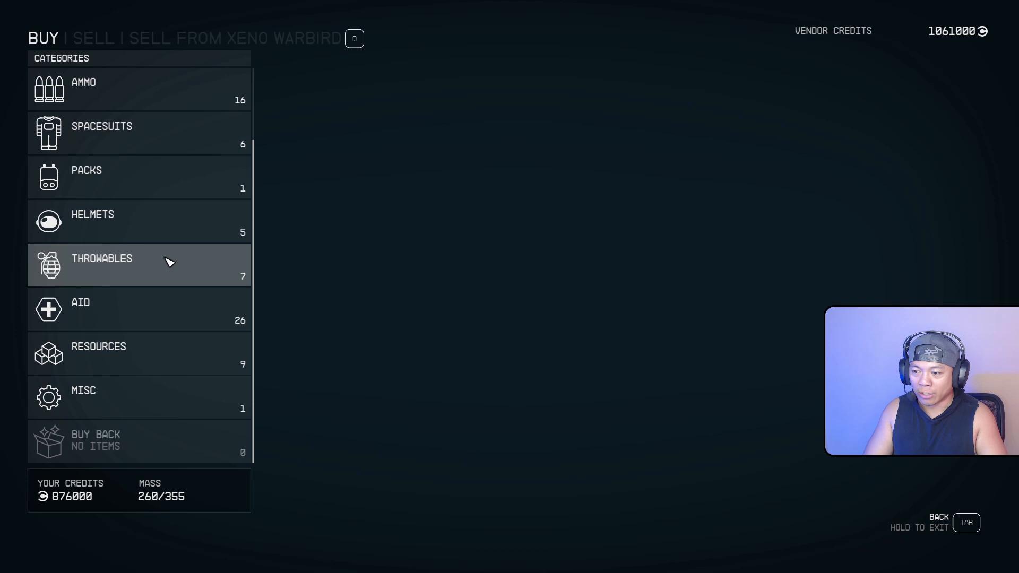
pyautogui.click(183, 315)
pyautogui.scroll(-9, 142, 239)
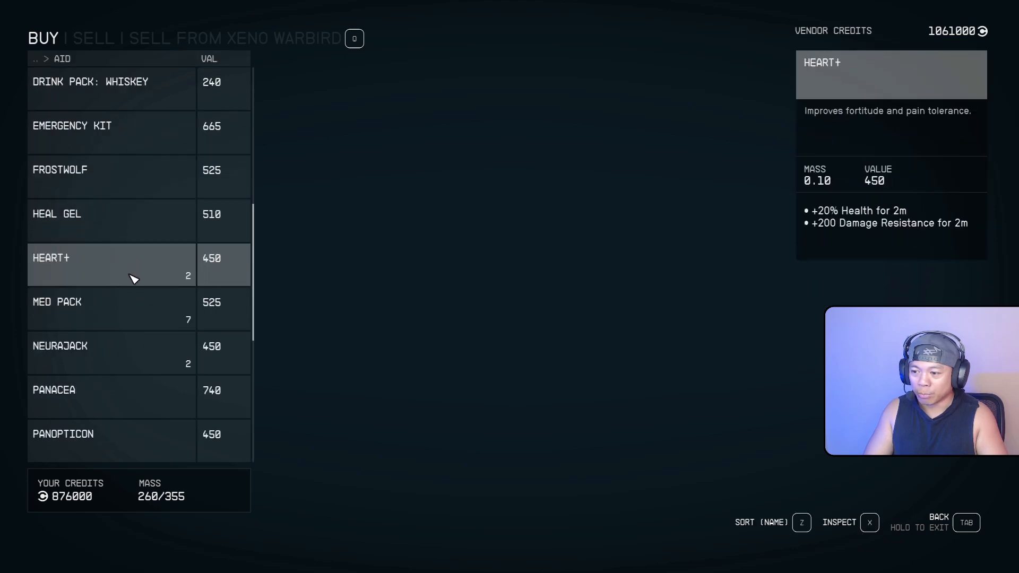
pyautogui.click(140, 303)
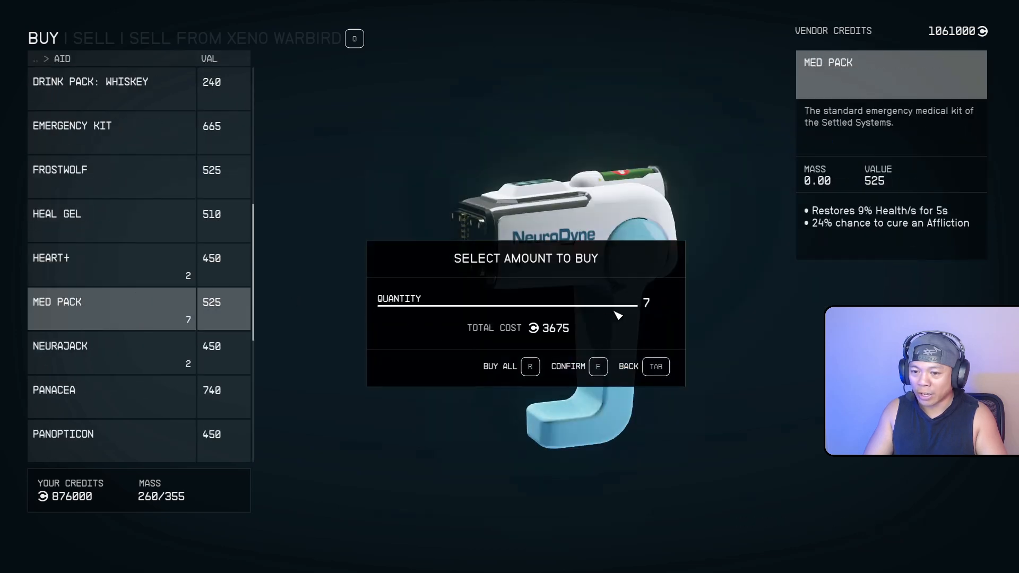
pyautogui.click(598, 367)
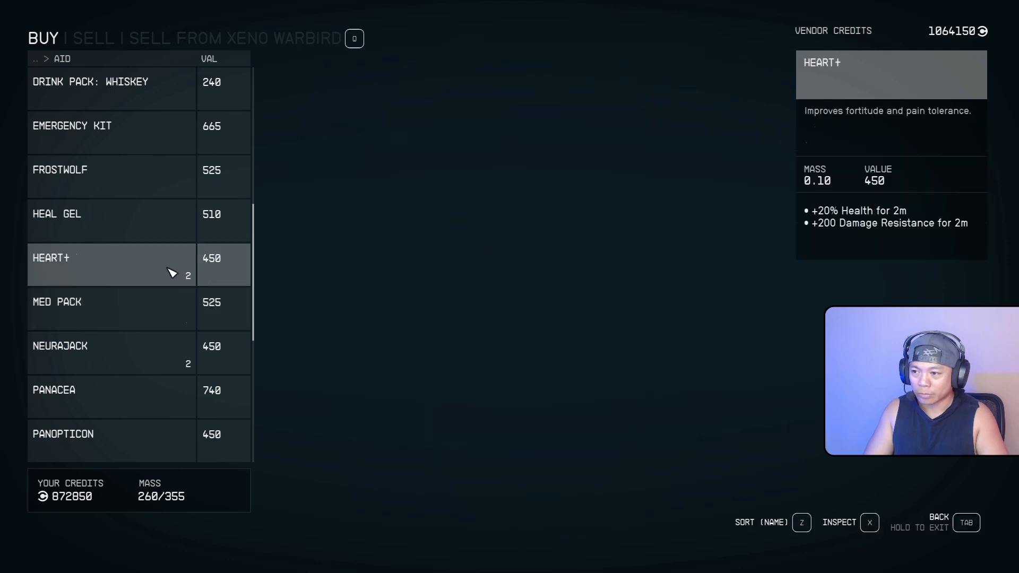
# Browse the vendor's Spacesuits and Weapons stock, then close the trade
pyautogui.press('Tab')
pyautogui.click(125, 111)
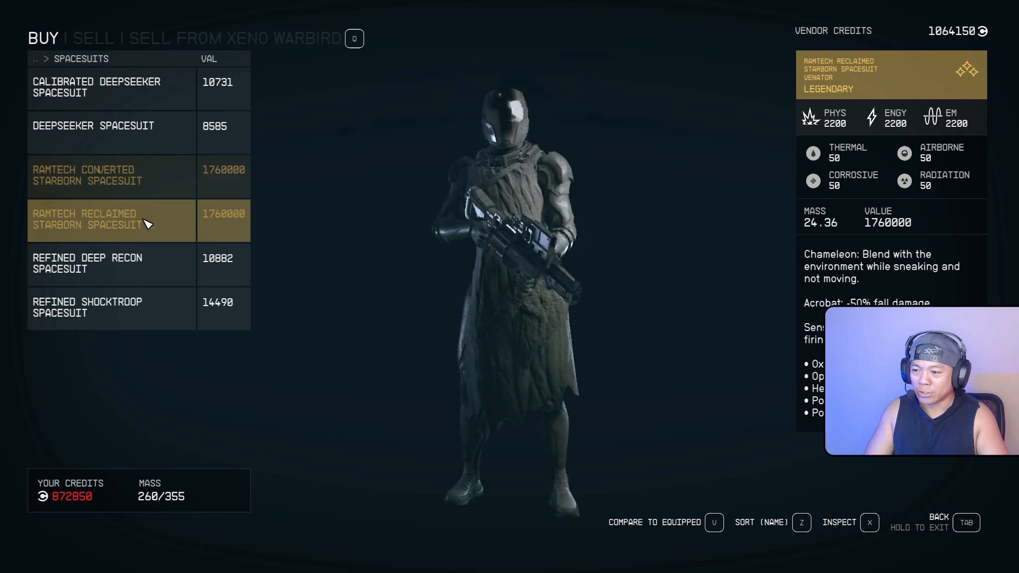
pyautogui.press('Tab')
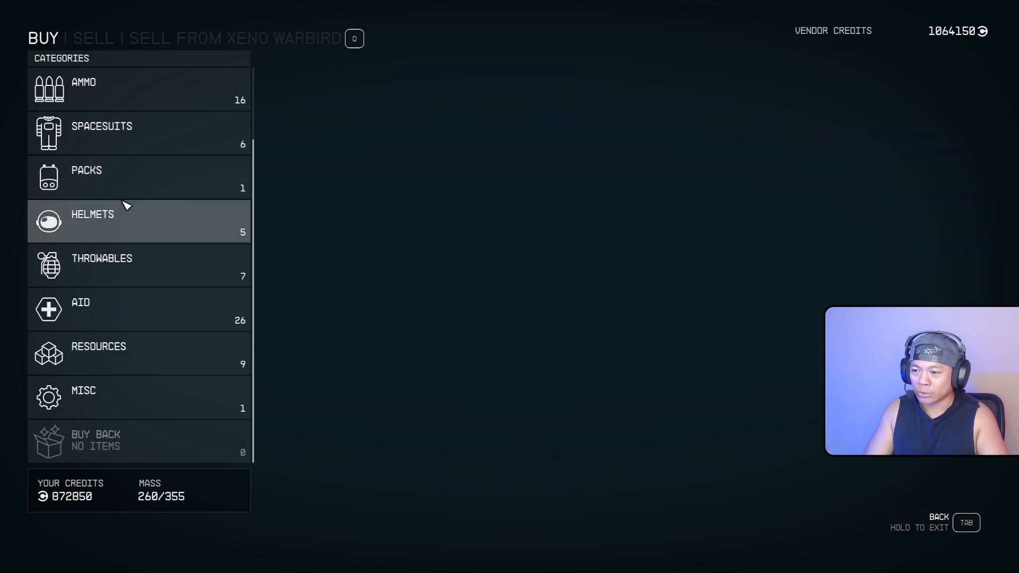
pyautogui.scroll(2, 128, 185)
pyautogui.click(132, 137)
pyautogui.scroll(-8, 159, 223)
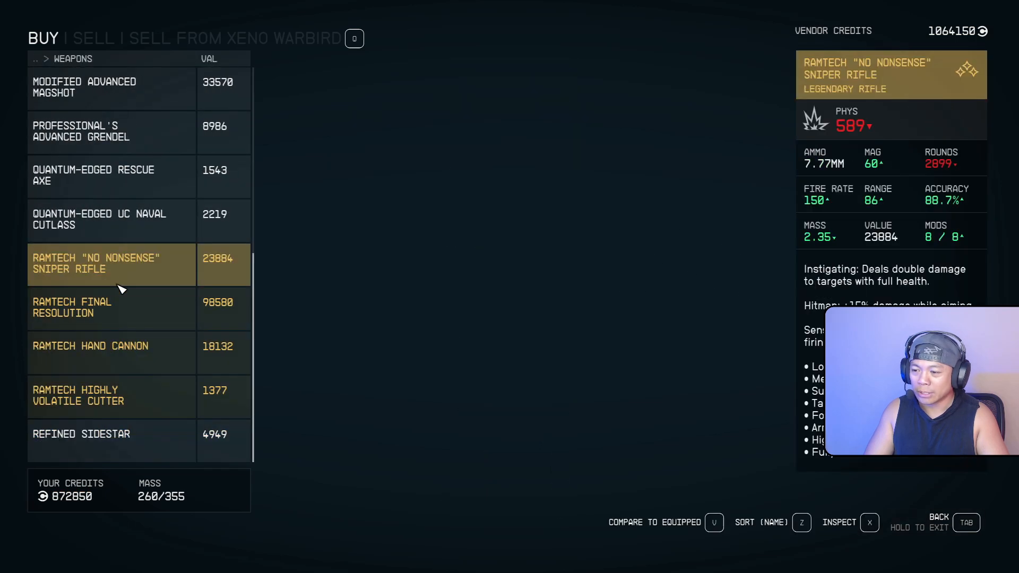
pyautogui.scroll(4, 149, 276)
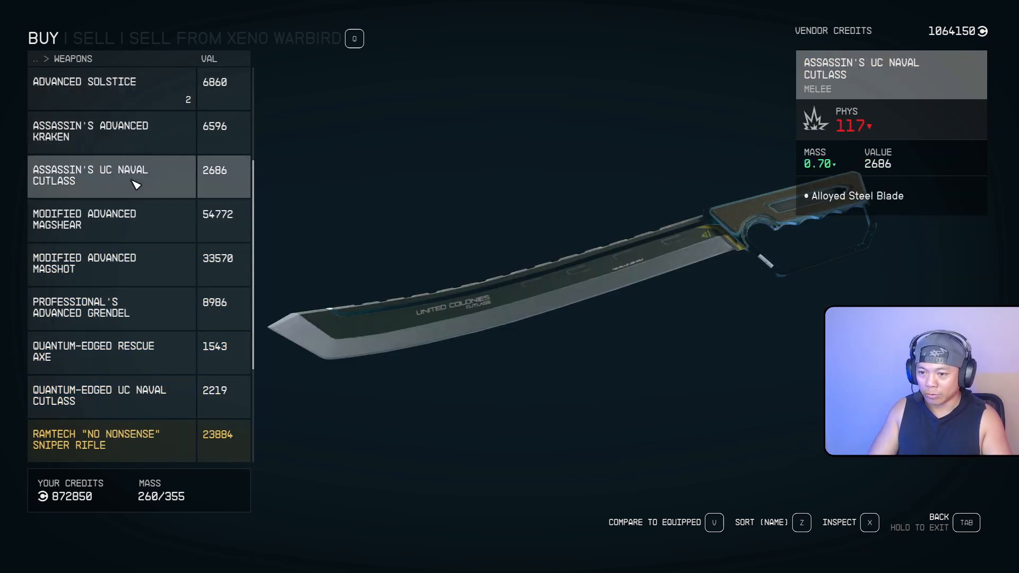
pyautogui.press('Tab')
pyautogui.press('Tab')
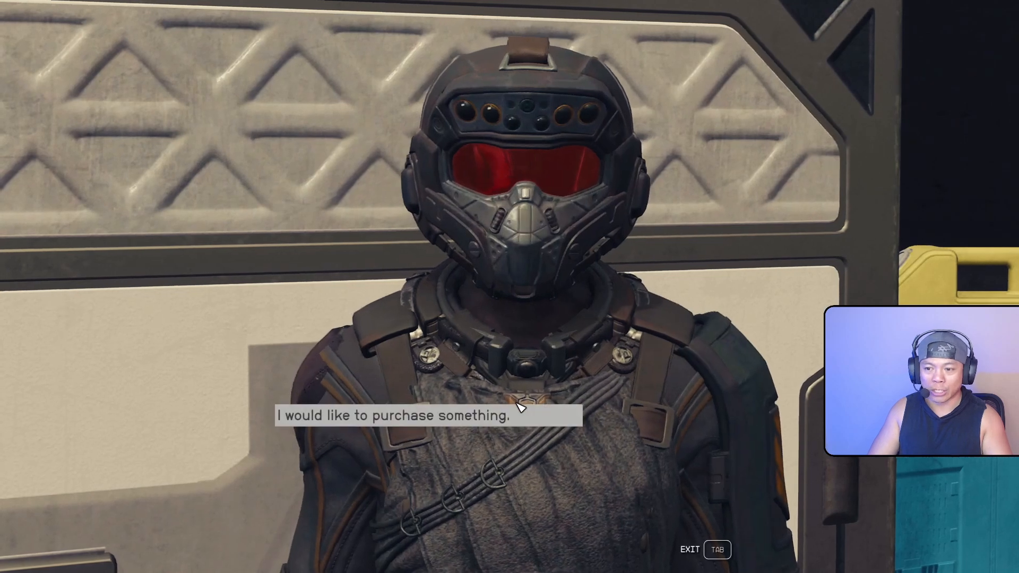
pyautogui.press('Tab')
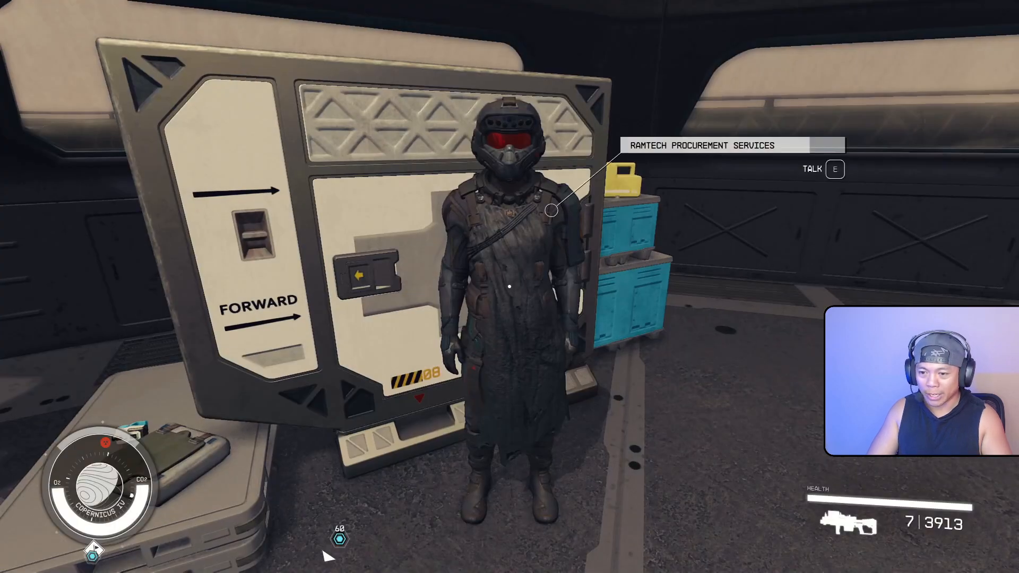
# Walk to the second vendor and open its trade screen, finding it empty with 0 credits
pyautogui.press('a')
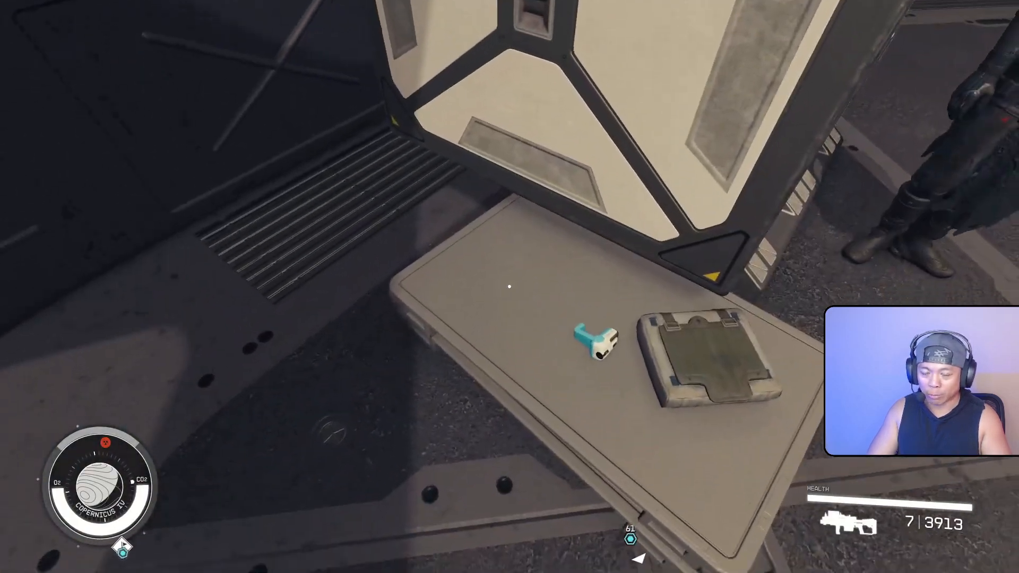
pyautogui.press('d')
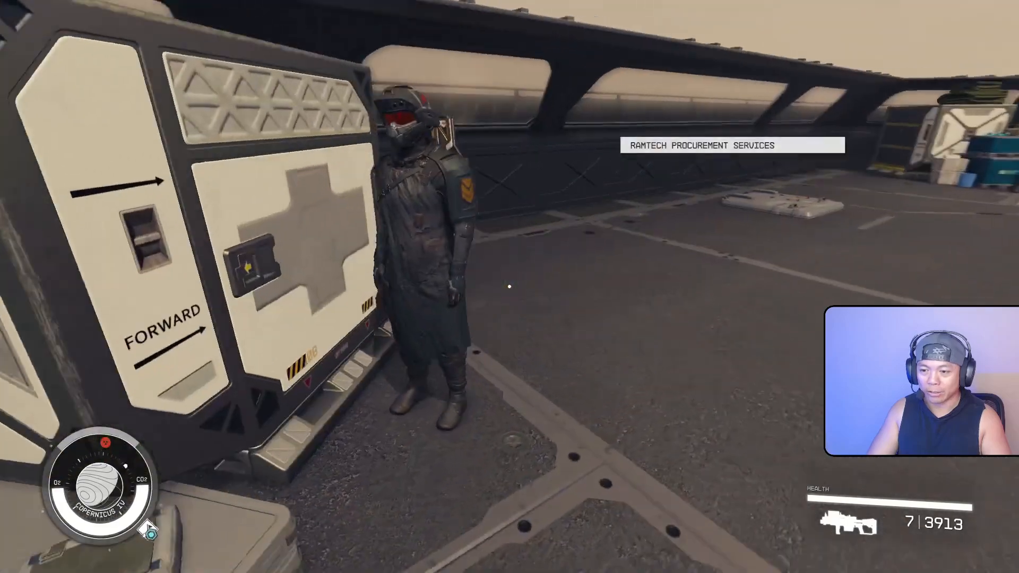
pyautogui.press('w')
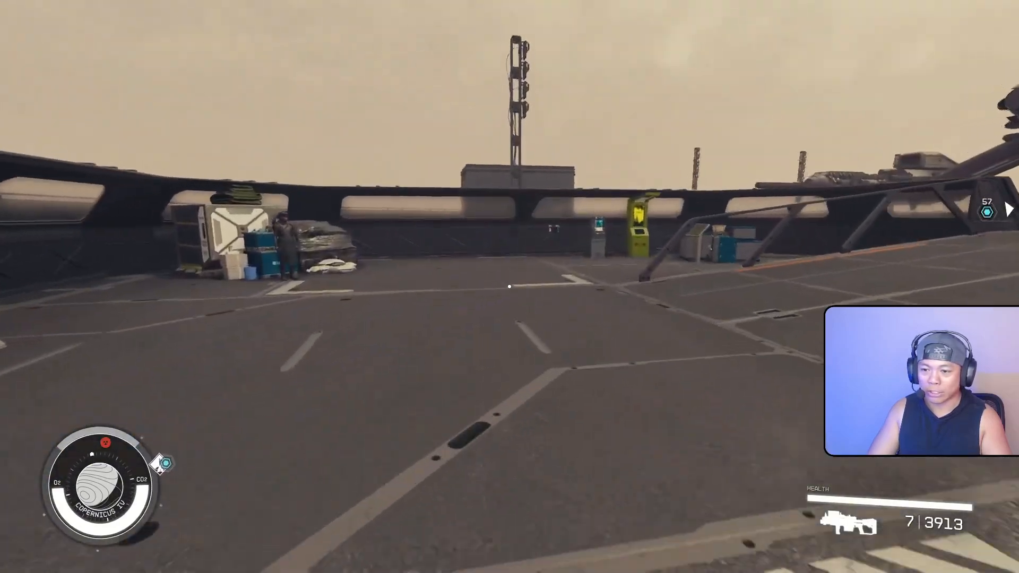
pyautogui.press('w')
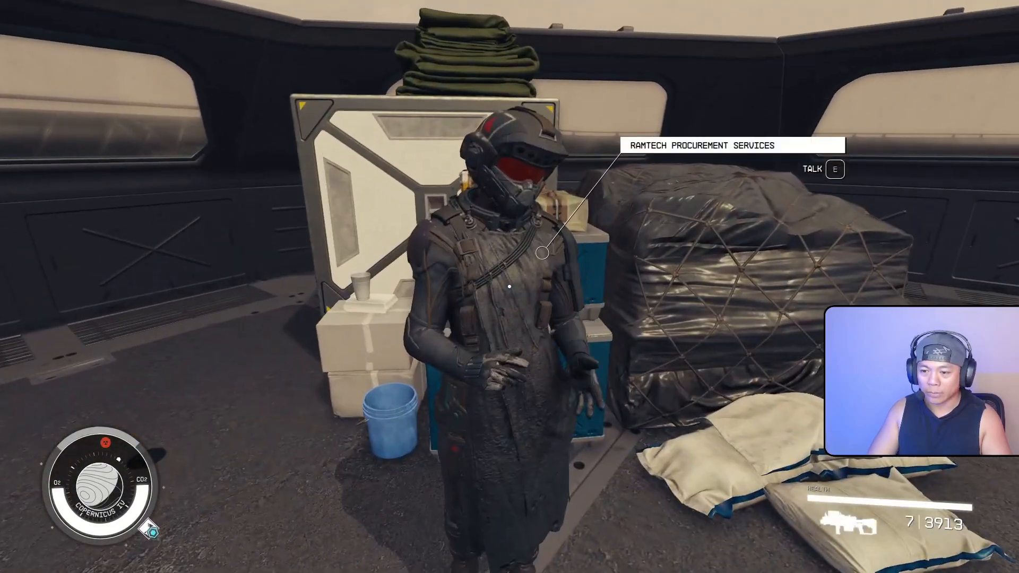
pyautogui.press('e')
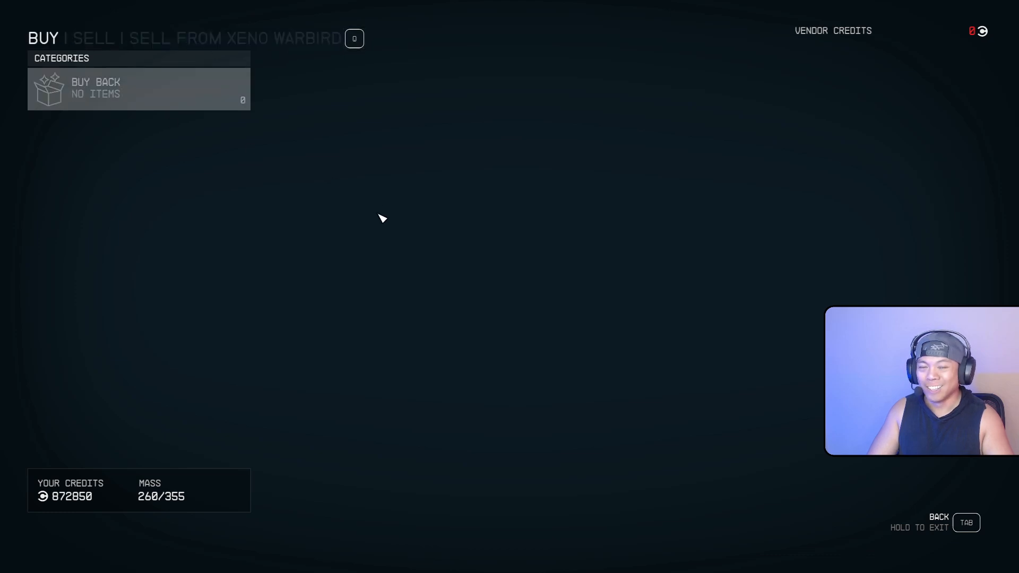
pyautogui.press('Tab')
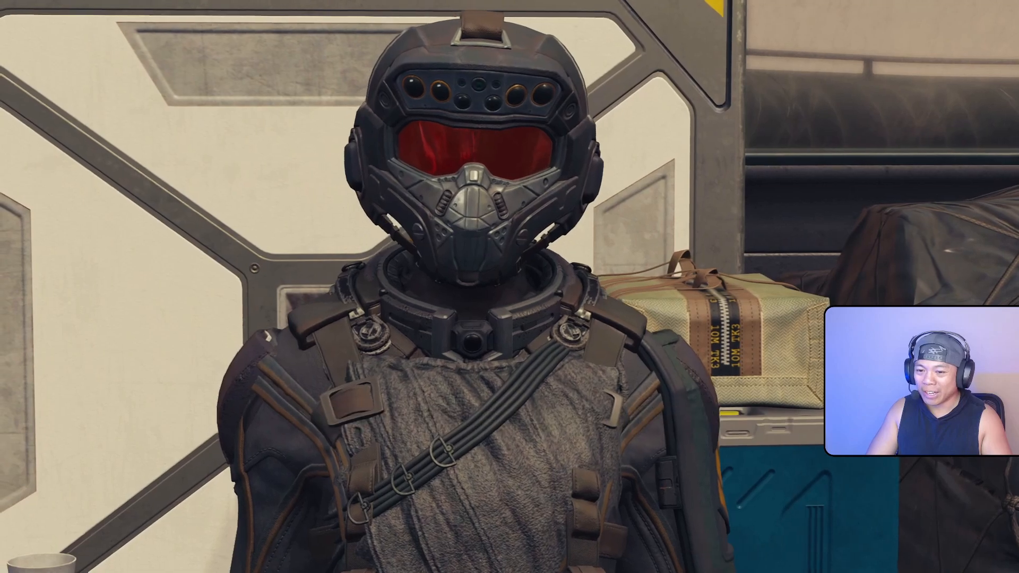
pyautogui.press('Tab')
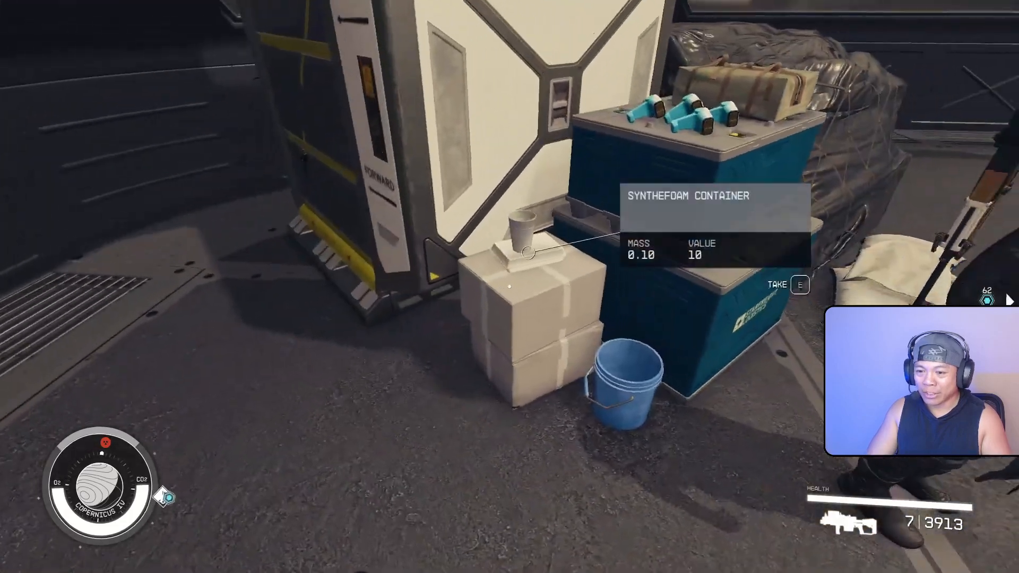
# Step back to view the crates and vendor, then pause the game to quit
pyautogui.press('s')
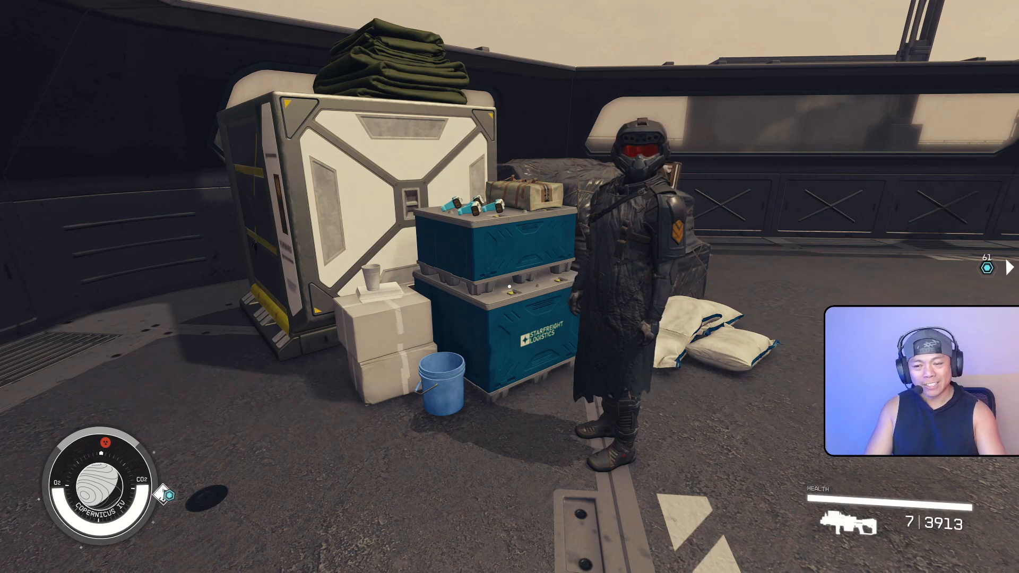
pyautogui.press('w')
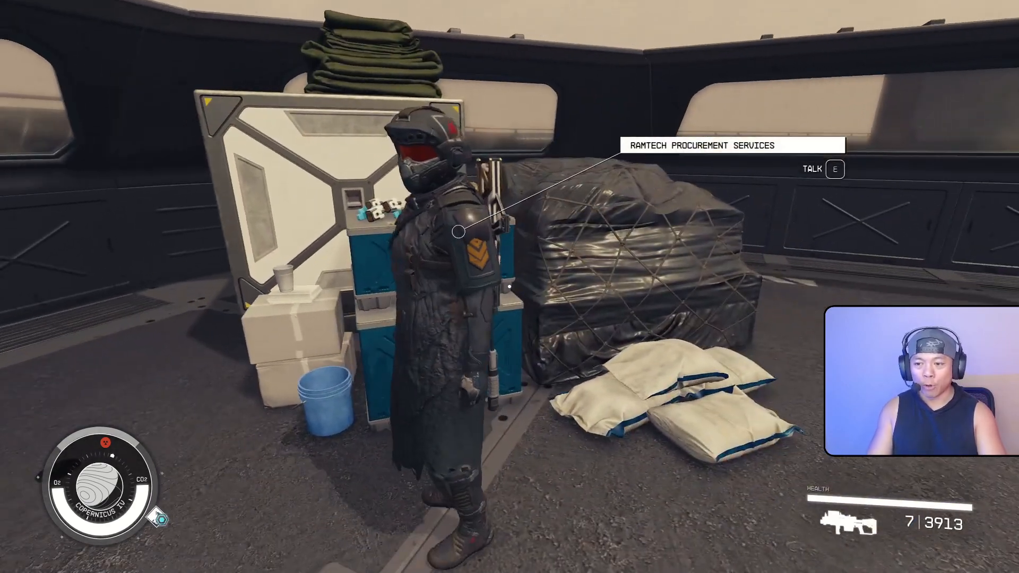
pyautogui.press('Escape')
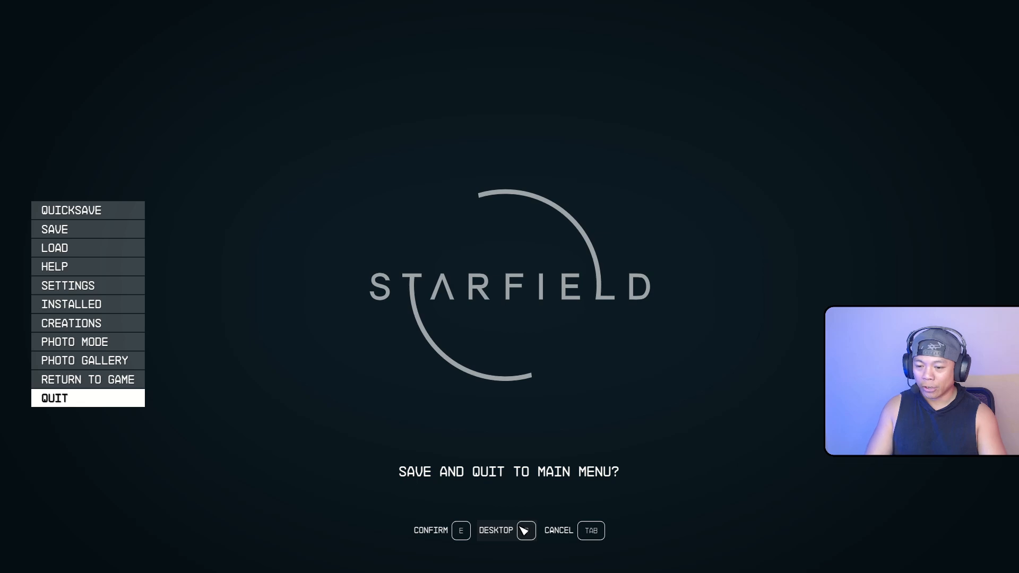
# Switch to the Creation Kit and open the RamTechVendorFactionJill faction for editing
pyautogui.hotkey('alt', 'Tab')
pyautogui.hotkey('alt', 'Tab')
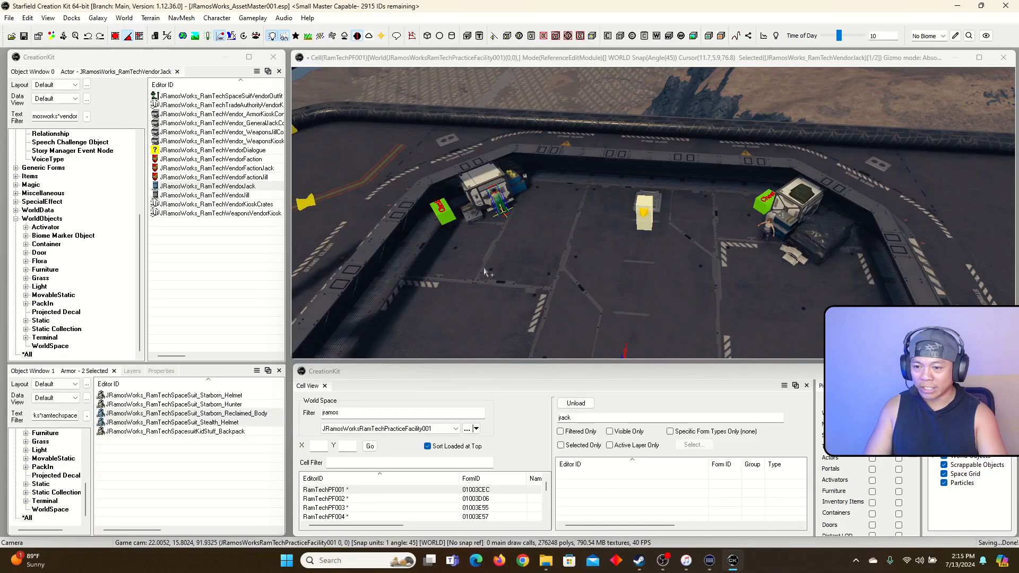
pyautogui.press('f')
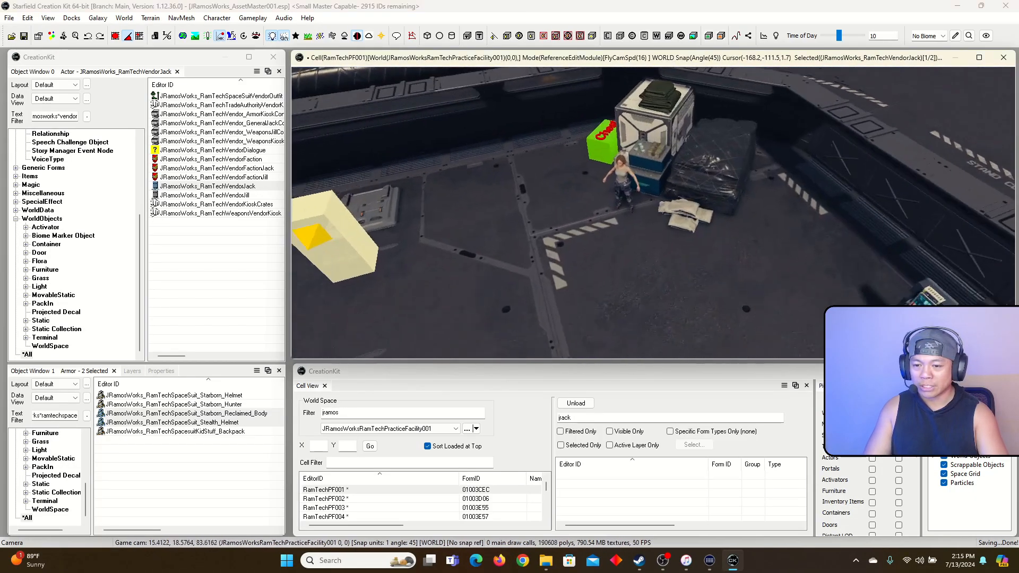
pyautogui.click(249, 167)
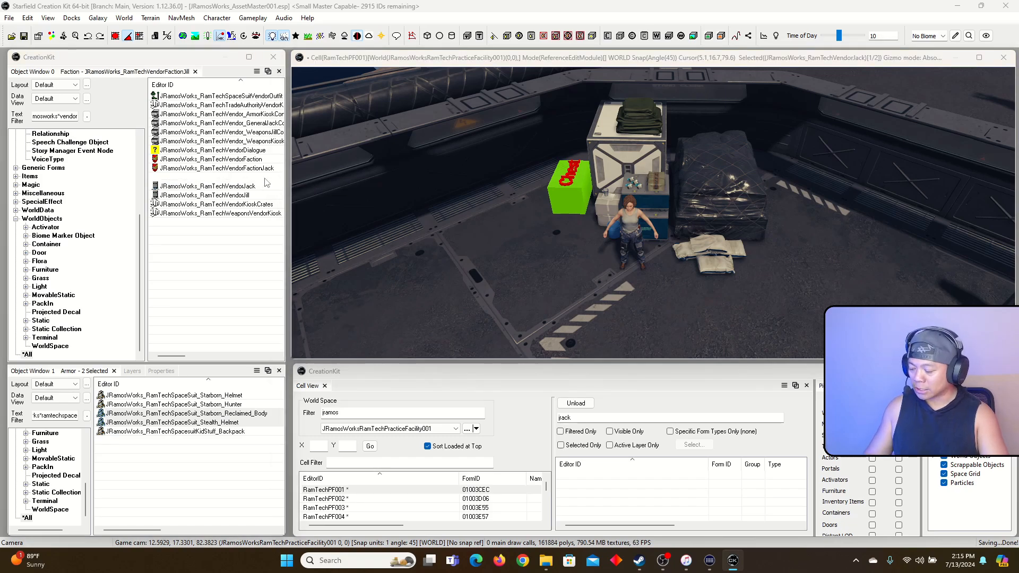
pyautogui.doubleClick(249, 177)
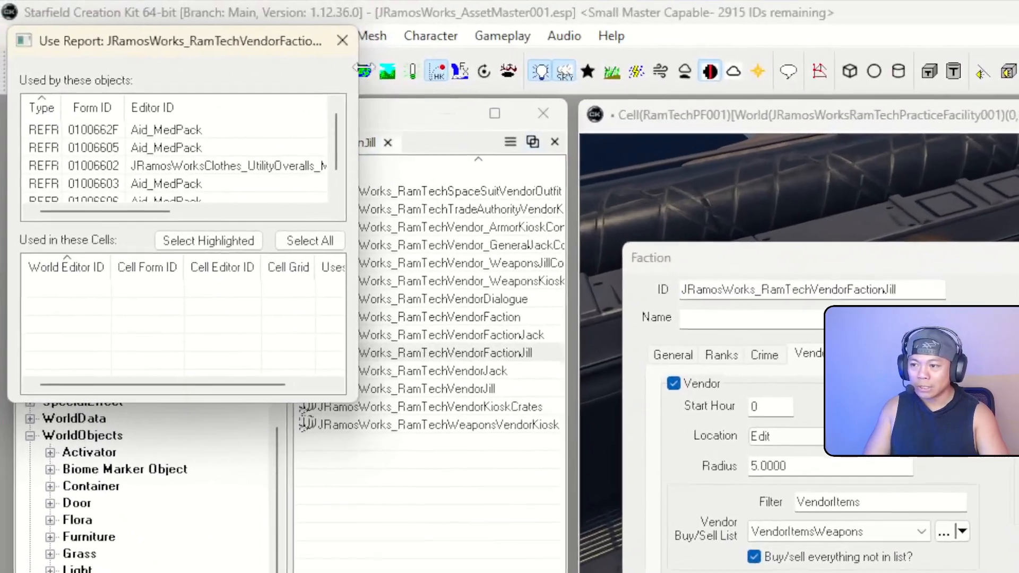
pyautogui.click(344, 41)
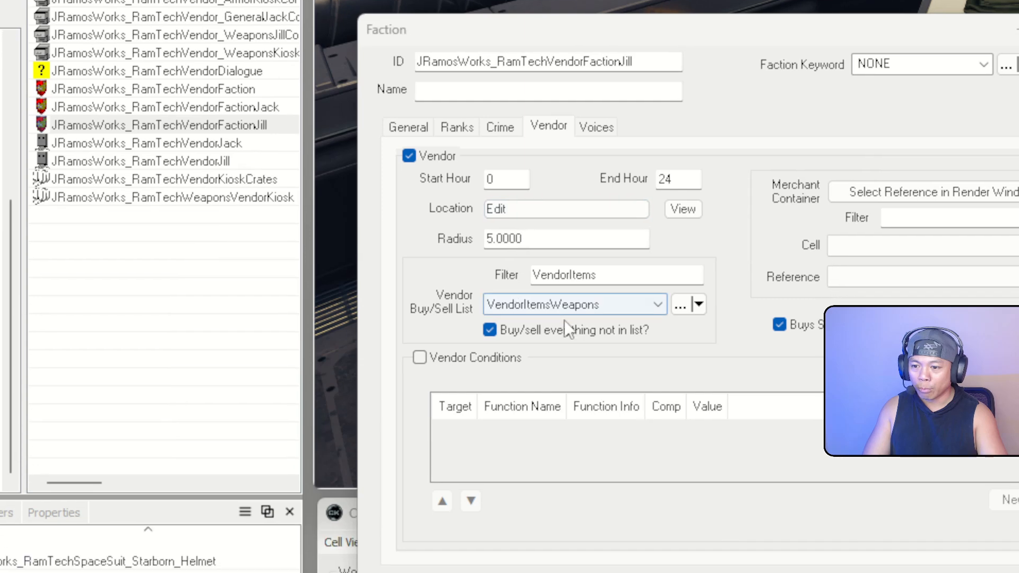
# Keep VendorItemsWeapons as buy/sell list, set the vendor location and the green Chest as merchant container
pyautogui.click(617, 311)
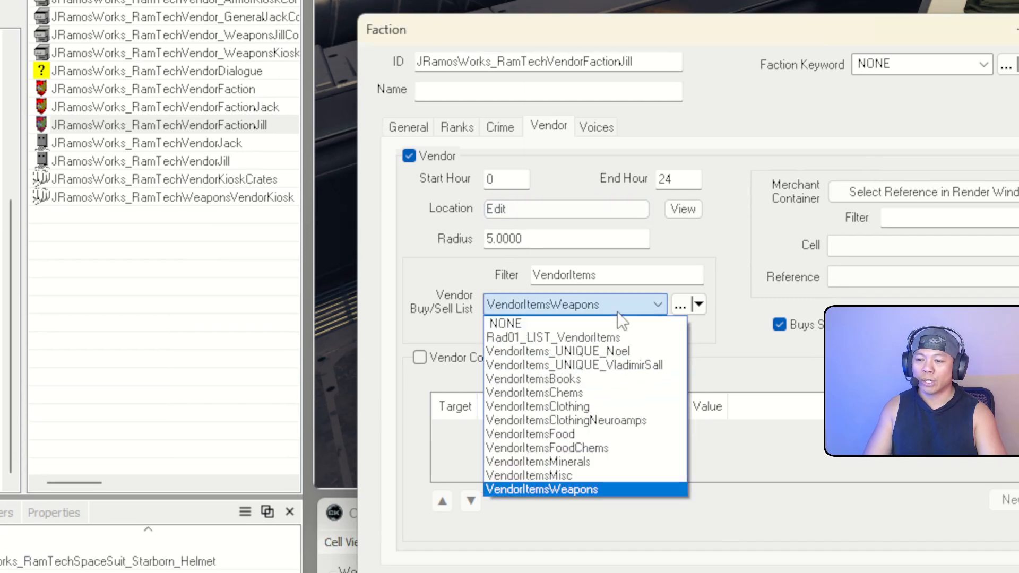
pyautogui.click(616, 311)
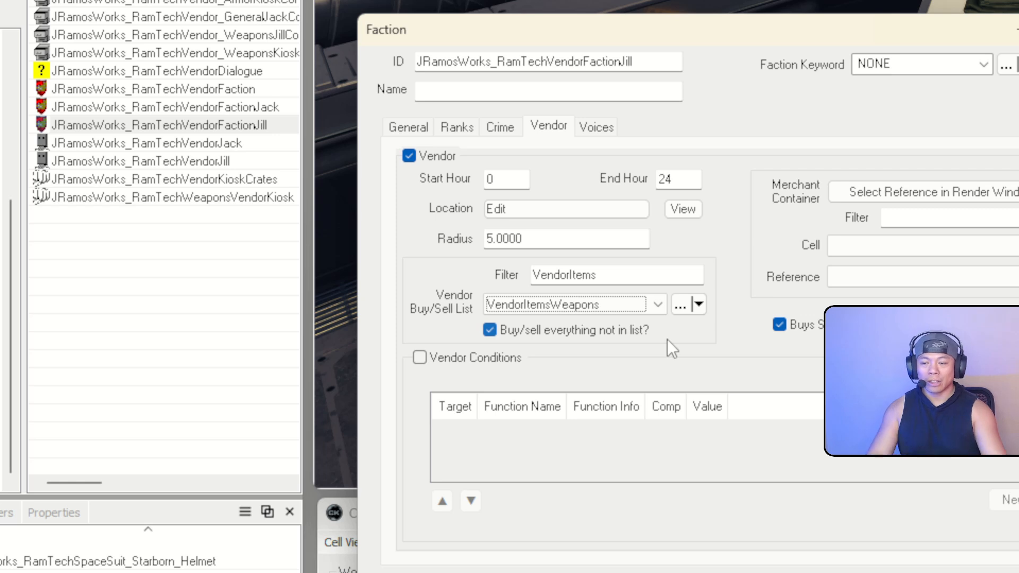
pyautogui.click(560, 212)
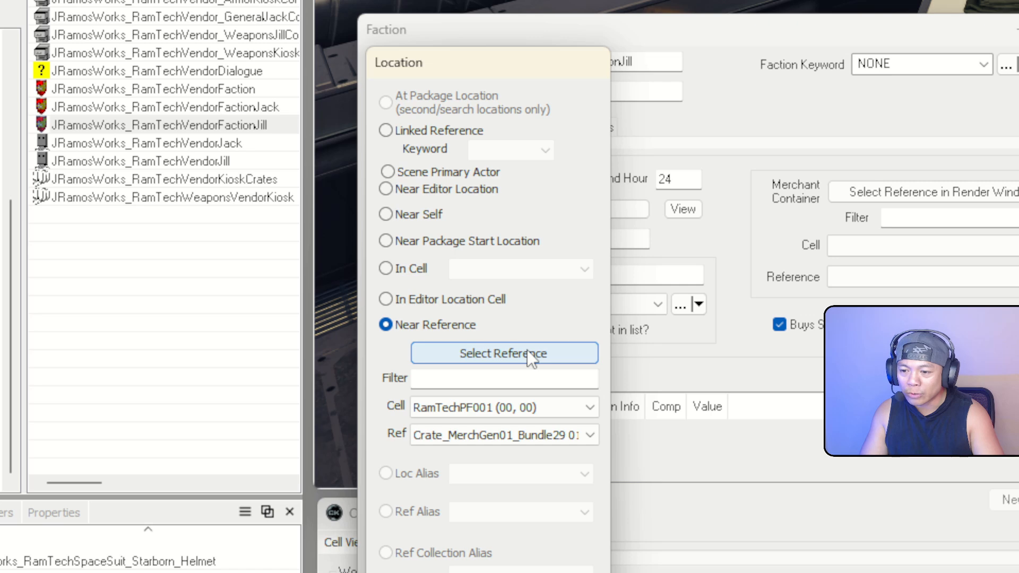
pyautogui.click(504, 353)
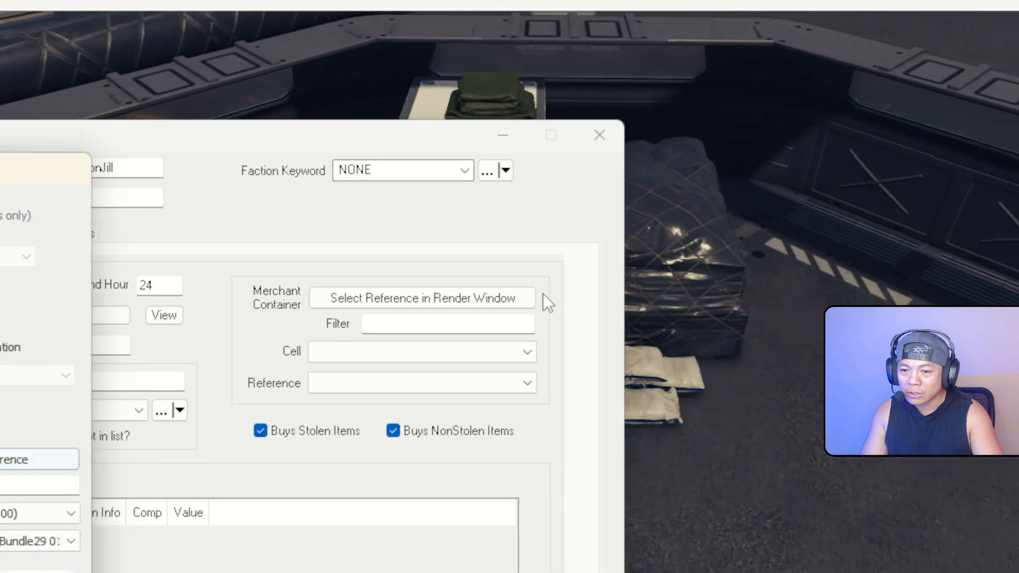
pyautogui.click(443, 434)
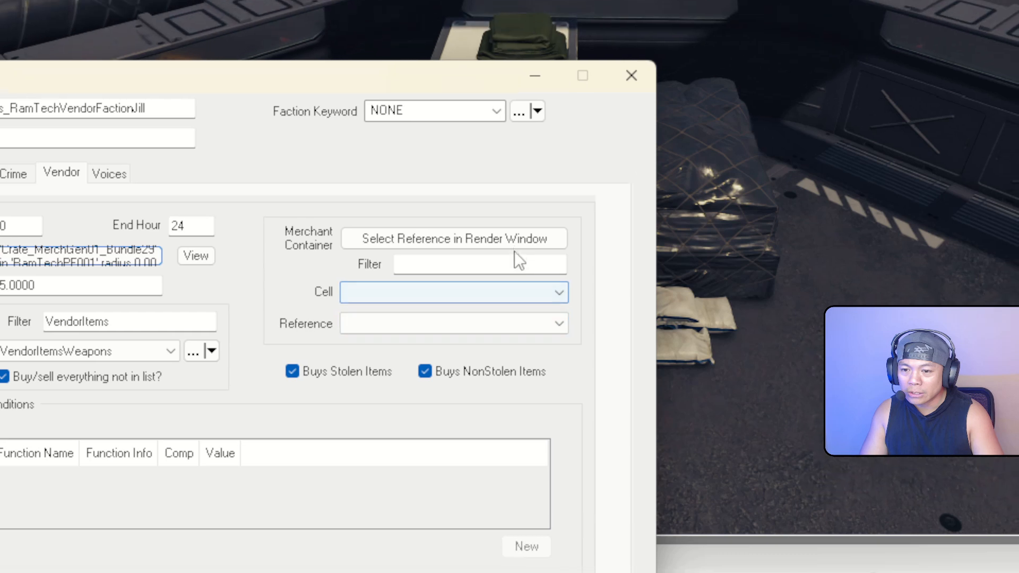
pyautogui.click(509, 240)
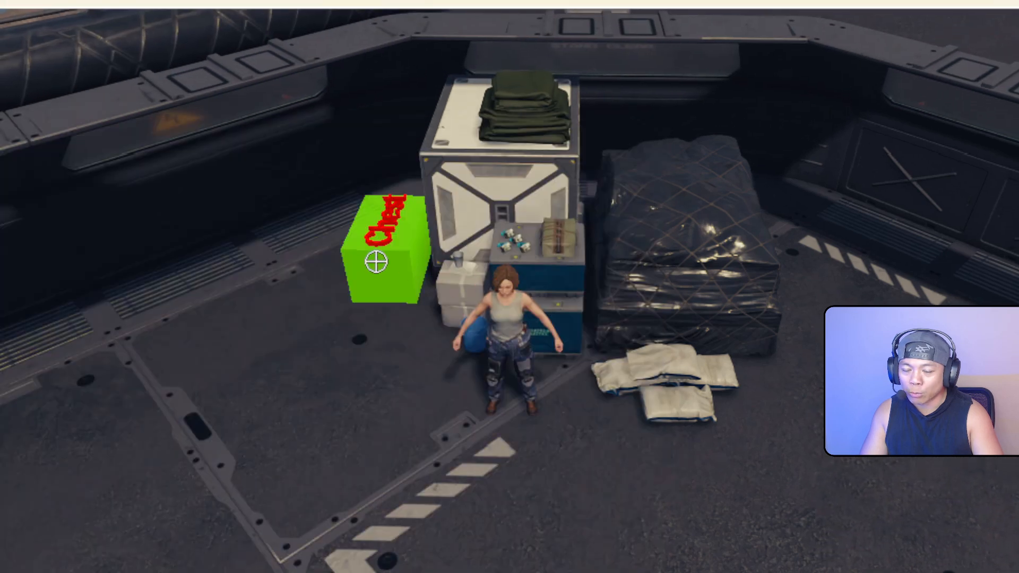
pyautogui.doubleClick(363, 261)
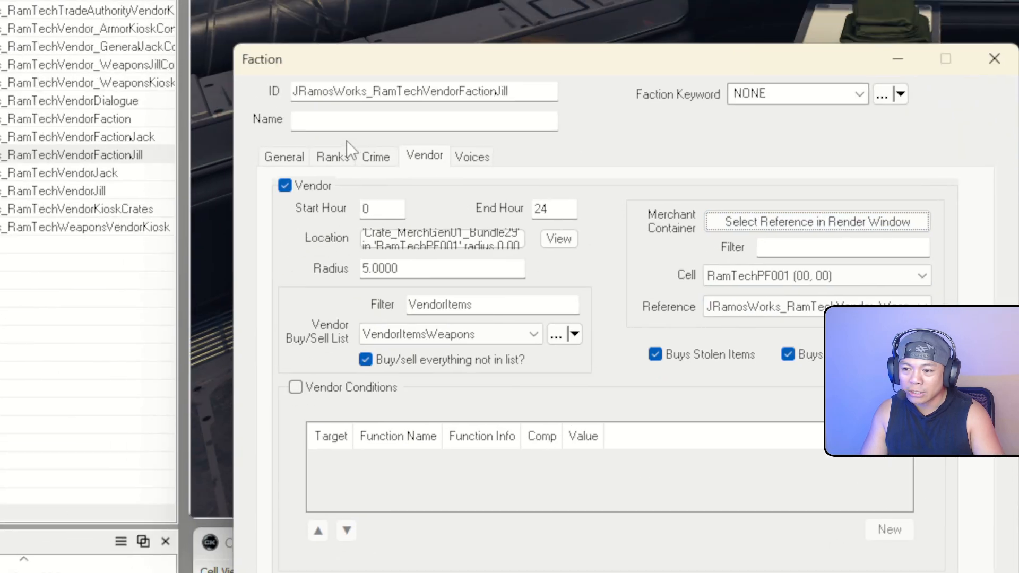
# Review the faction's Ranks, General, Crime and Vendor tabs
pyautogui.click(333, 156)
pyautogui.click(284, 156)
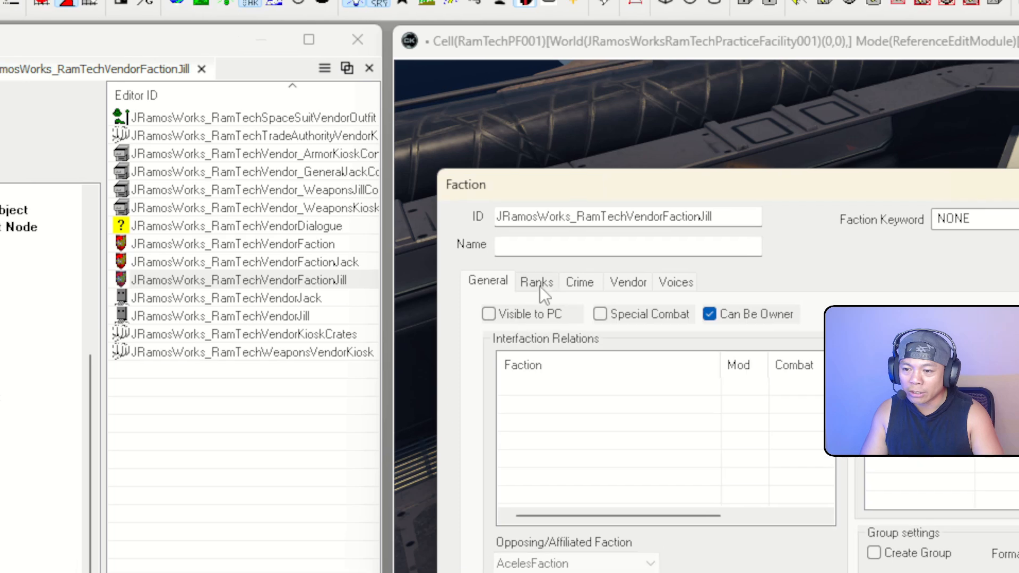
pyautogui.click(375, 156)
pyautogui.click(620, 286)
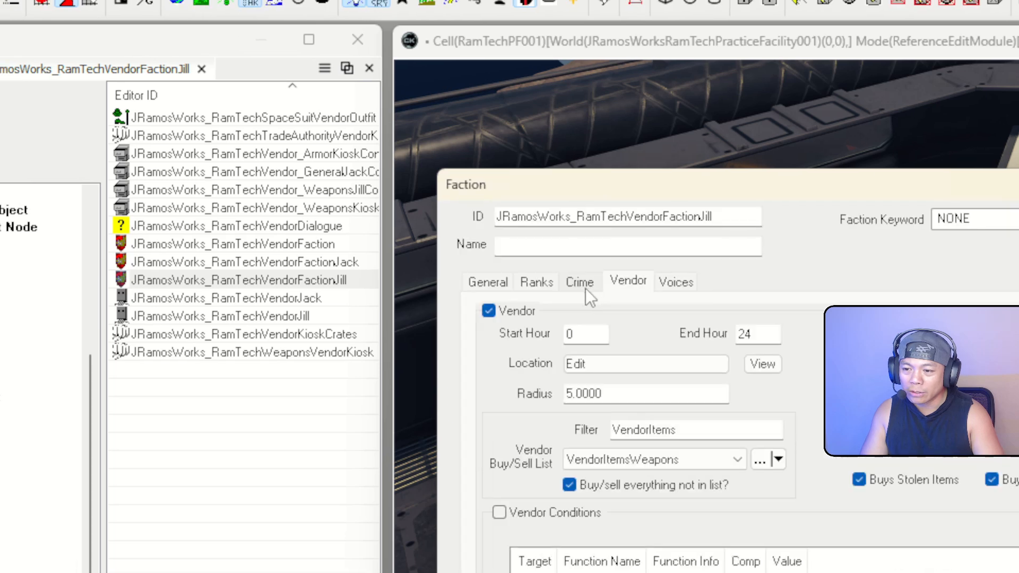
pyautogui.click(507, 284)
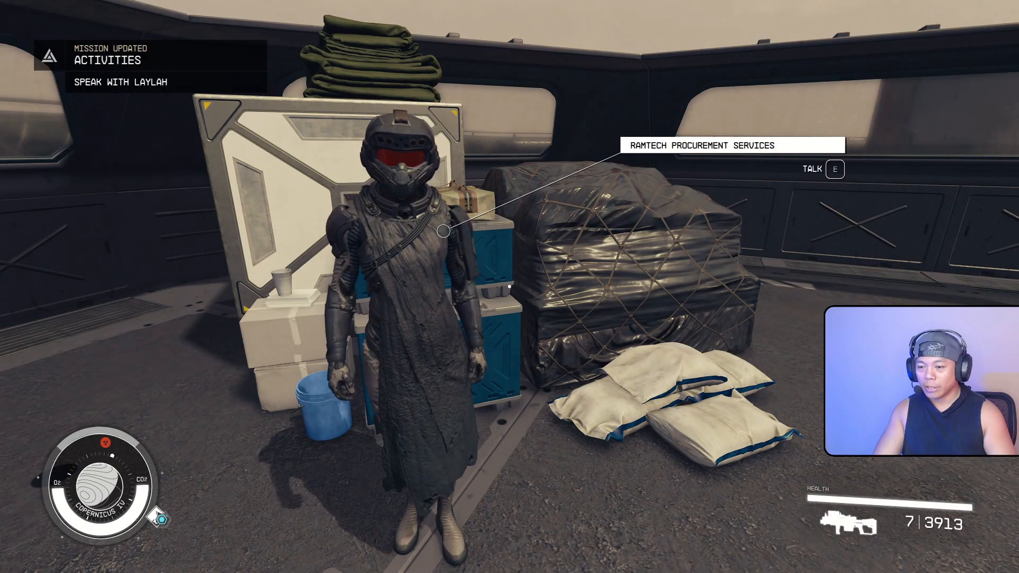
# Talk to the RamTech vendor and check its trade menu, which shows only an empty Buy Back list
pyautogui.press('w')
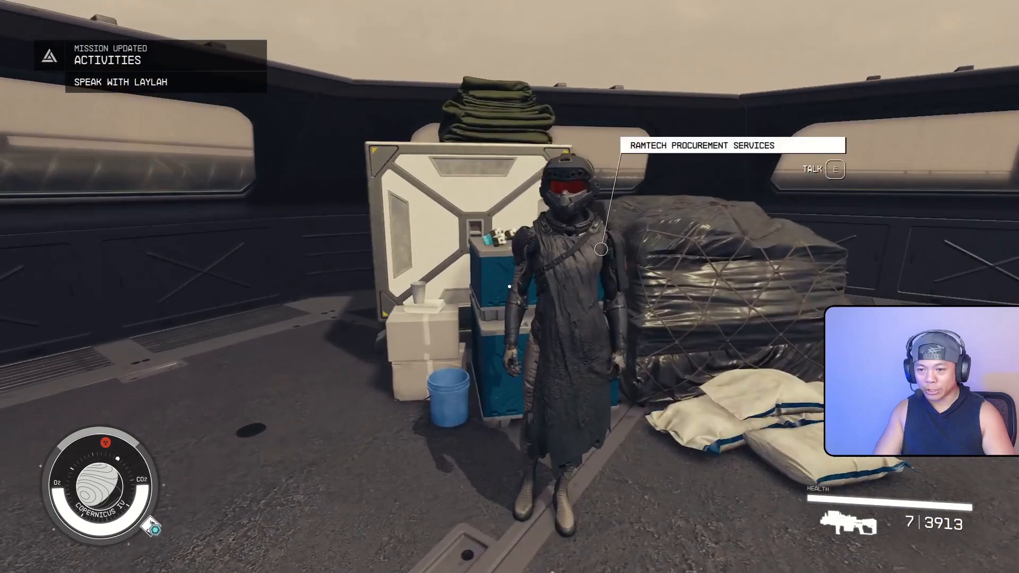
pyautogui.press('s')
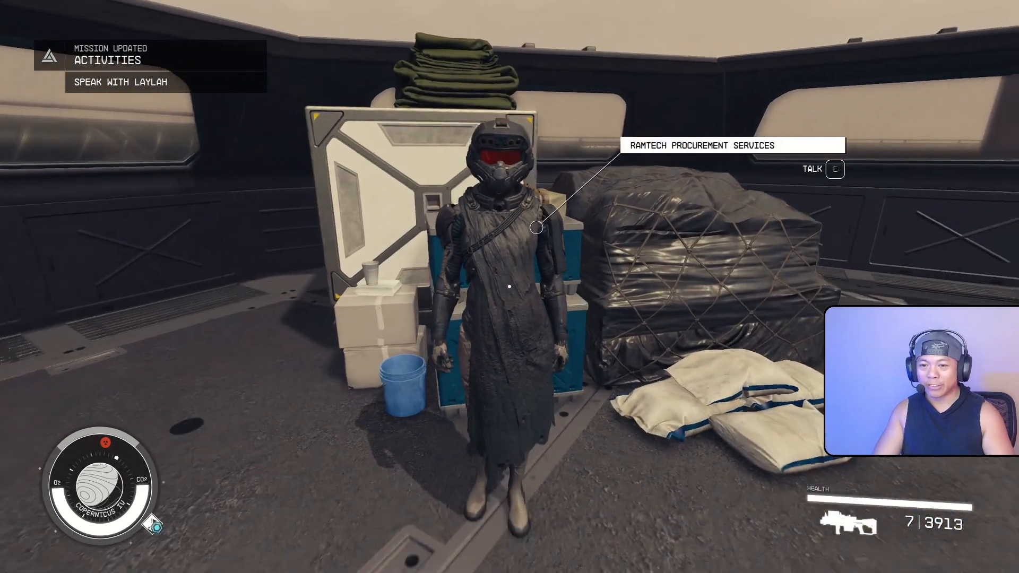
pyautogui.press('w')
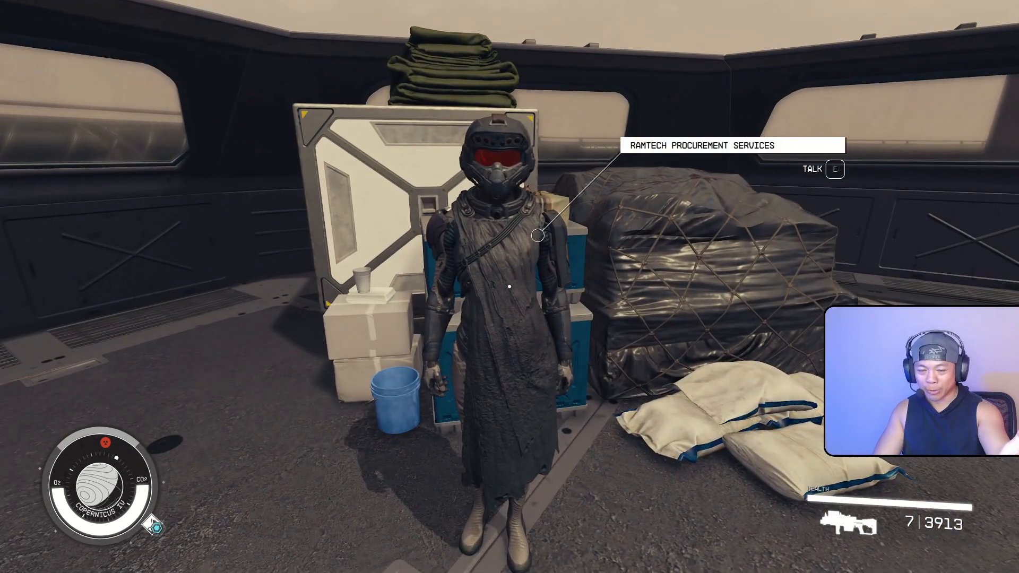
pyautogui.press('e')
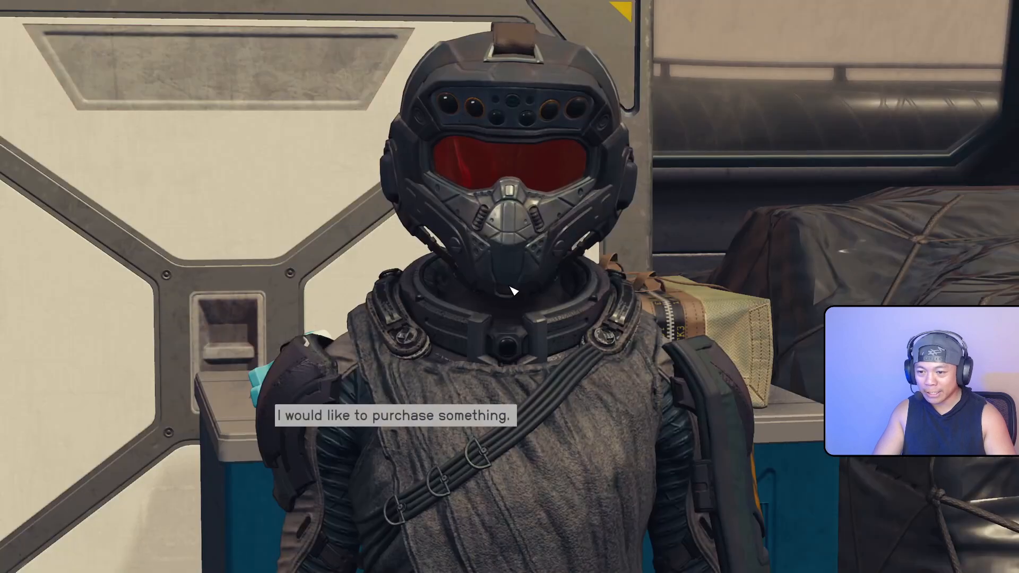
pyautogui.press('e')
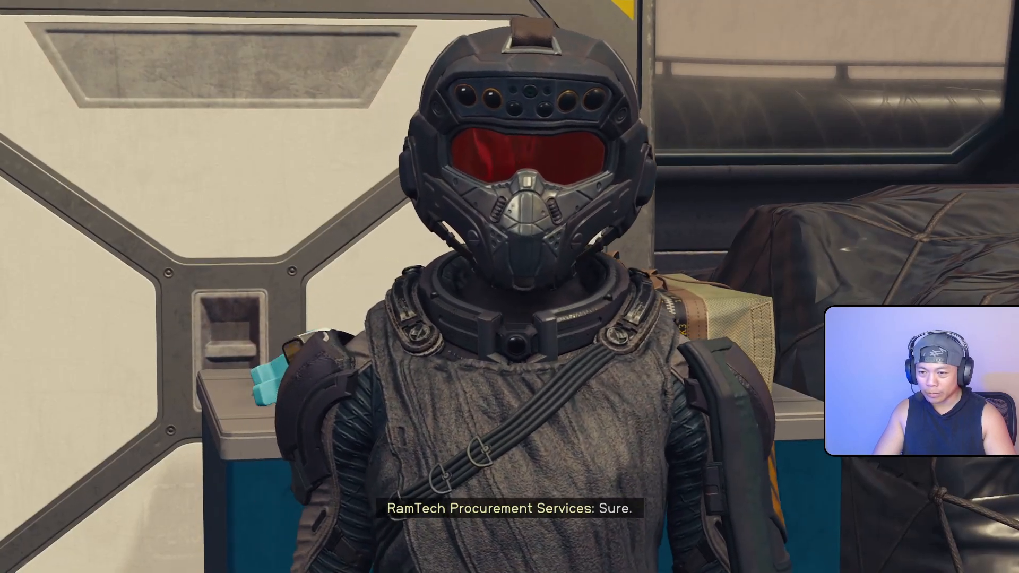
pyautogui.press('d')
pyautogui.press('d')
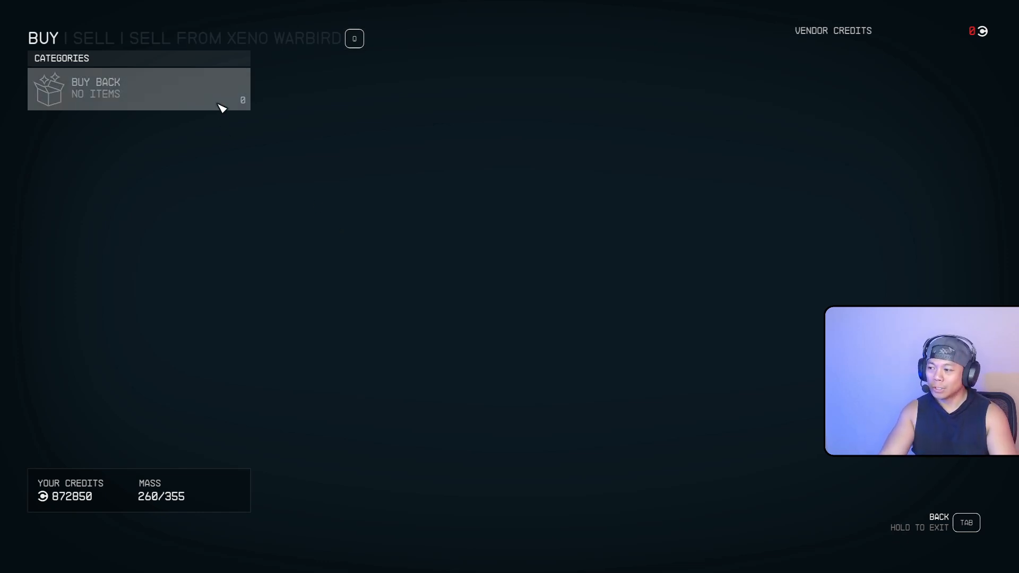
pyautogui.press('Tab')
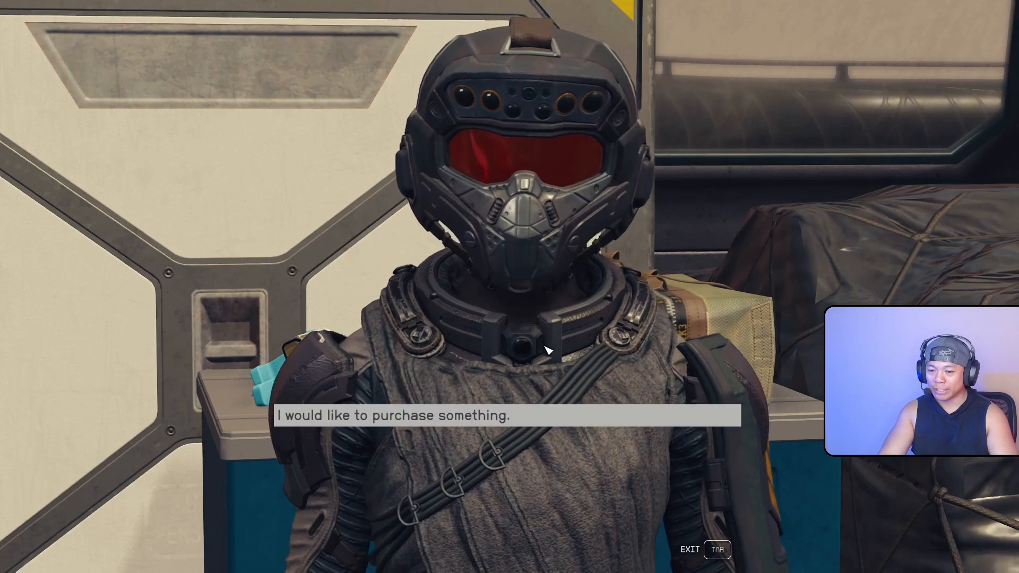
pyautogui.press('Tab')
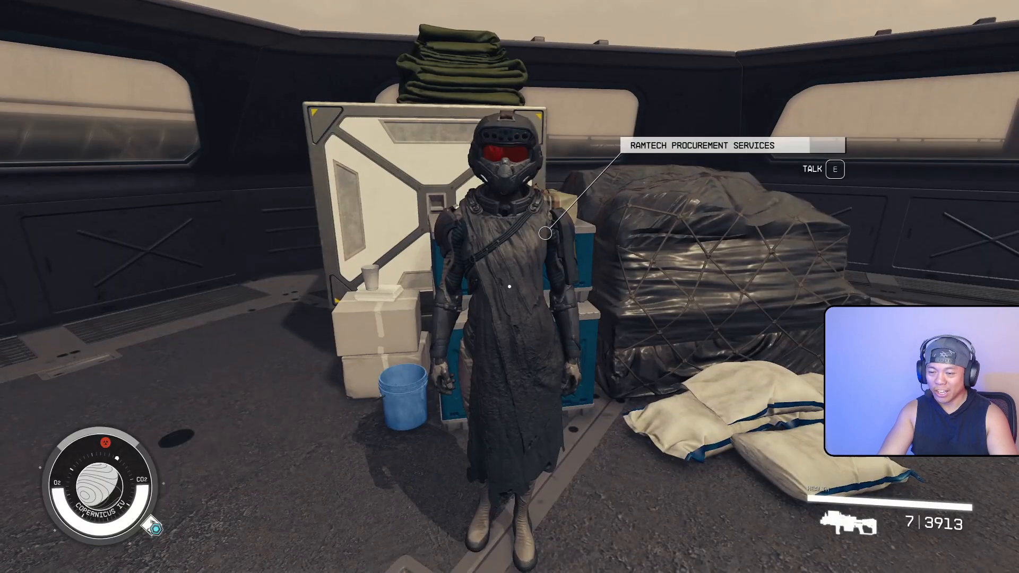
# Walk around the vendor's crates, then quit the game to the desktop
pyautogui.press('s')
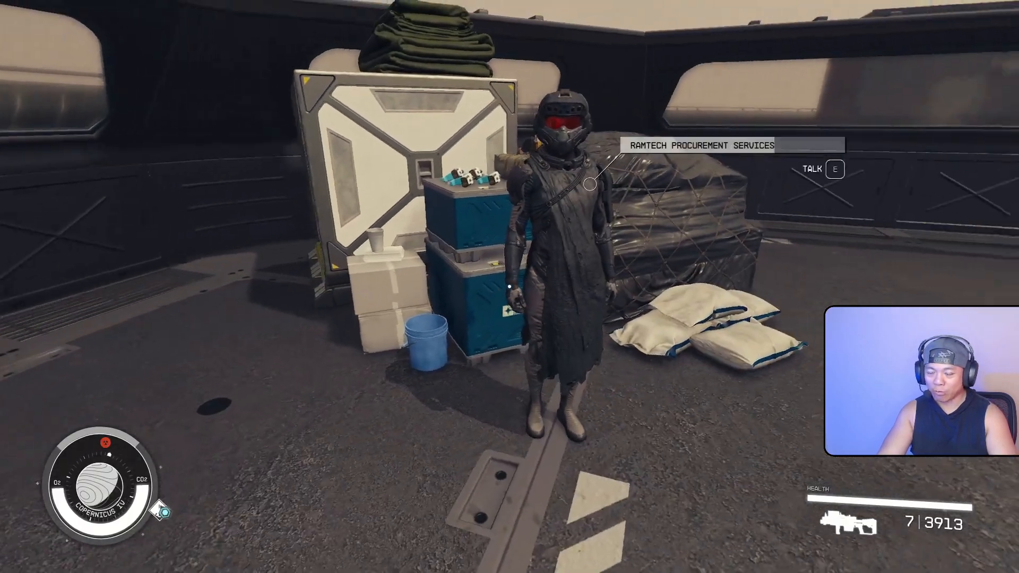
pyautogui.press('a')
pyautogui.press('w')
pyautogui.press('d')
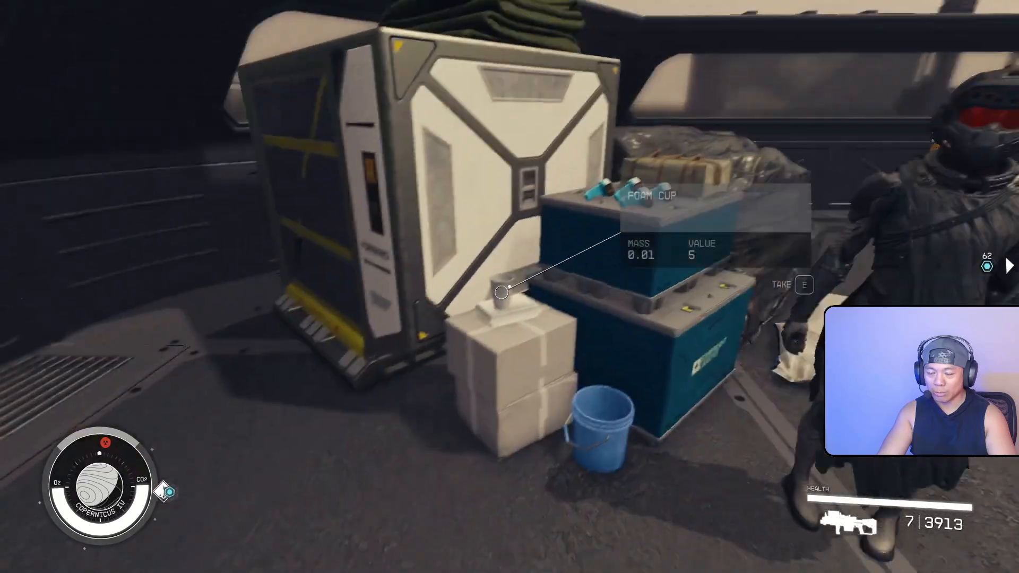
pyautogui.press('d')
pyautogui.press('s')
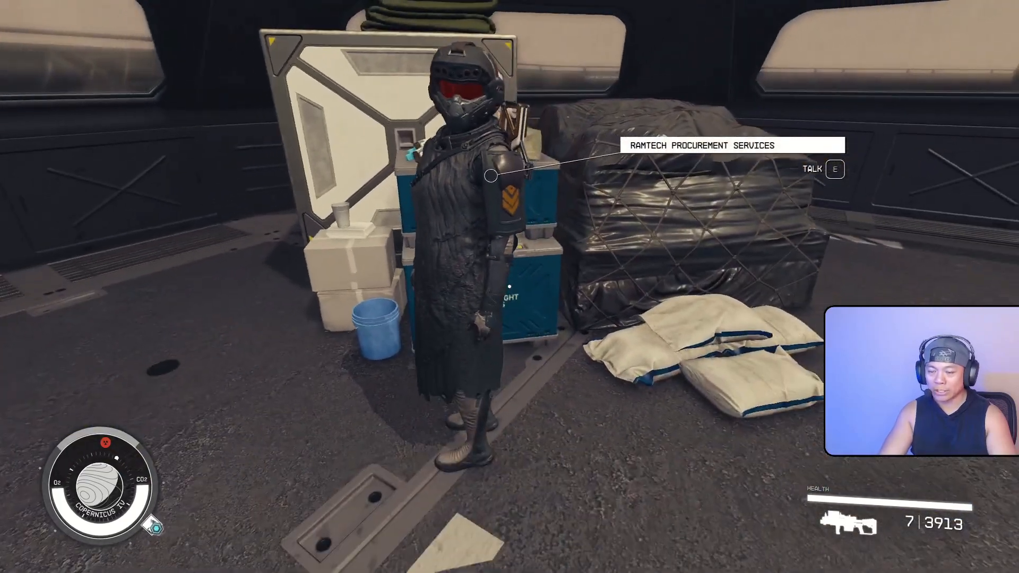
pyautogui.press('Escape')
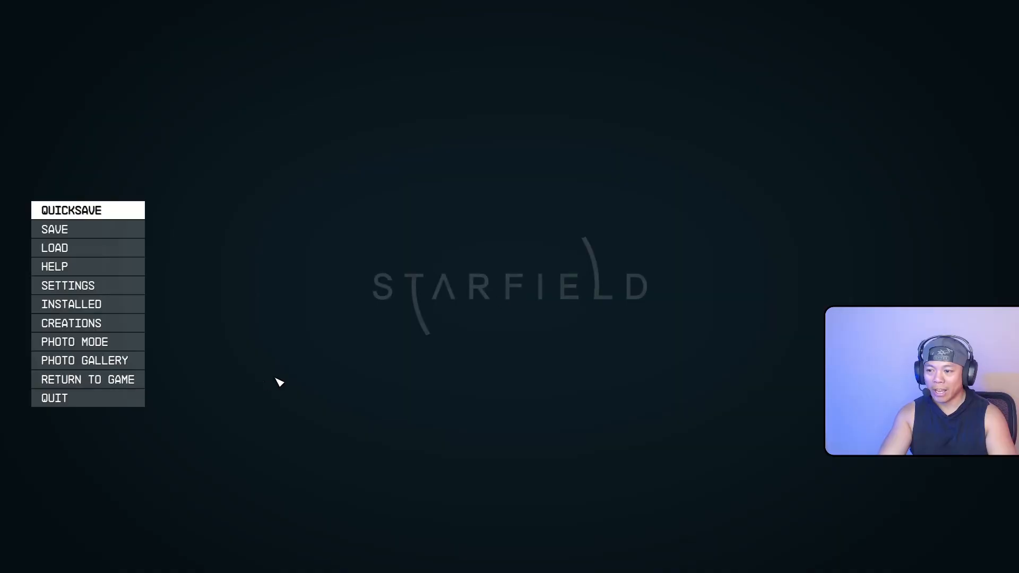
pyautogui.click(130, 402)
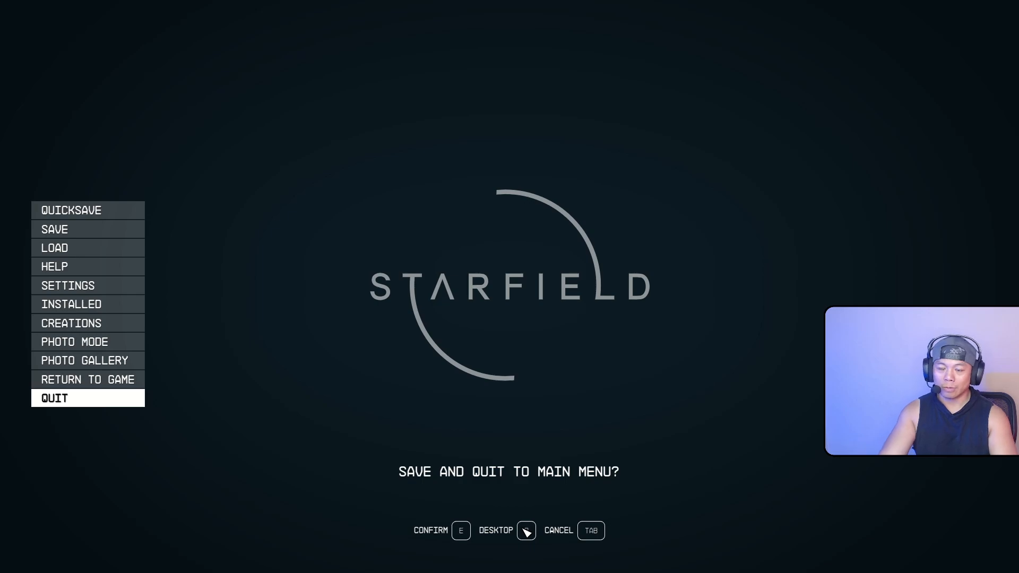
pyautogui.click(526, 531)
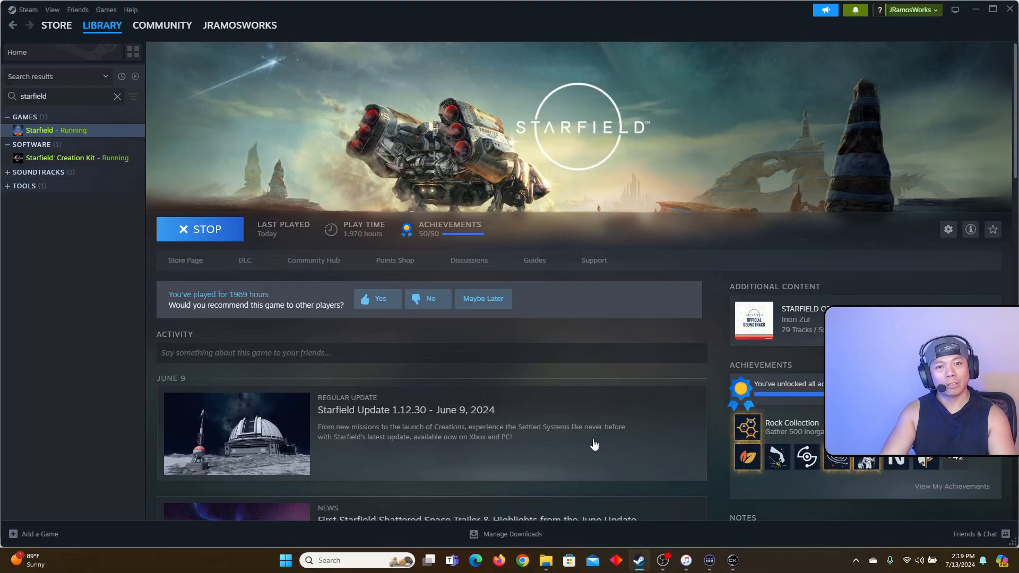
# Turn off 'Buy/sell everything not in list?' for the Jill faction's VendorItemsWeapons and confirm
pyautogui.hotkey('alt', 'Tab')
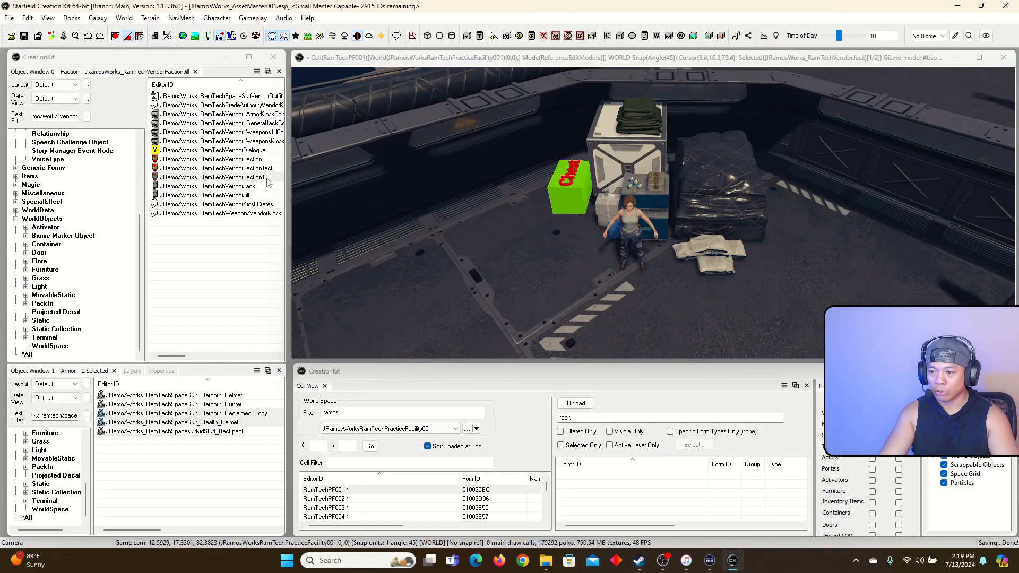
pyautogui.click(235, 179)
pyautogui.doubleClick(236, 179)
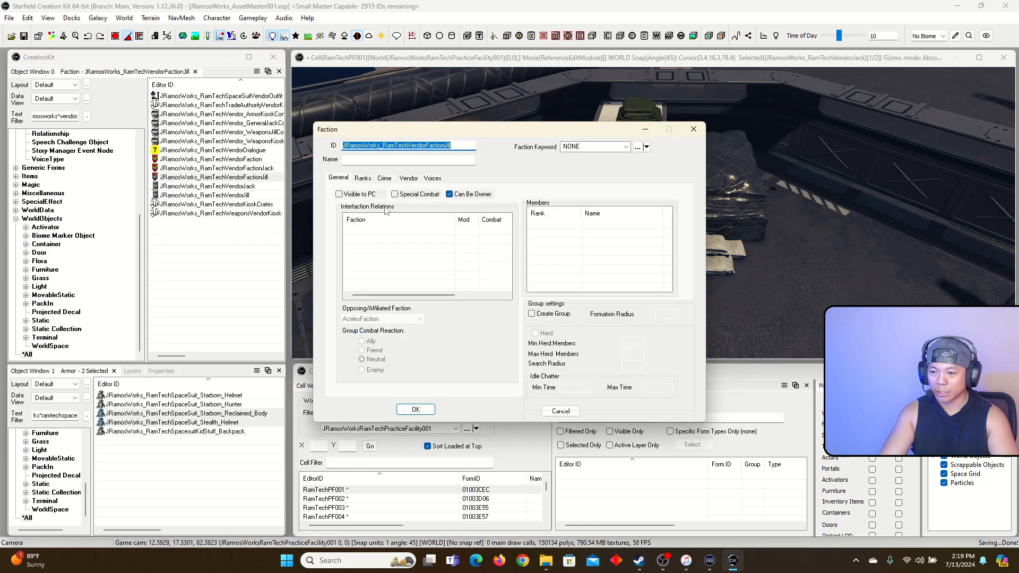
pyautogui.click(409, 179)
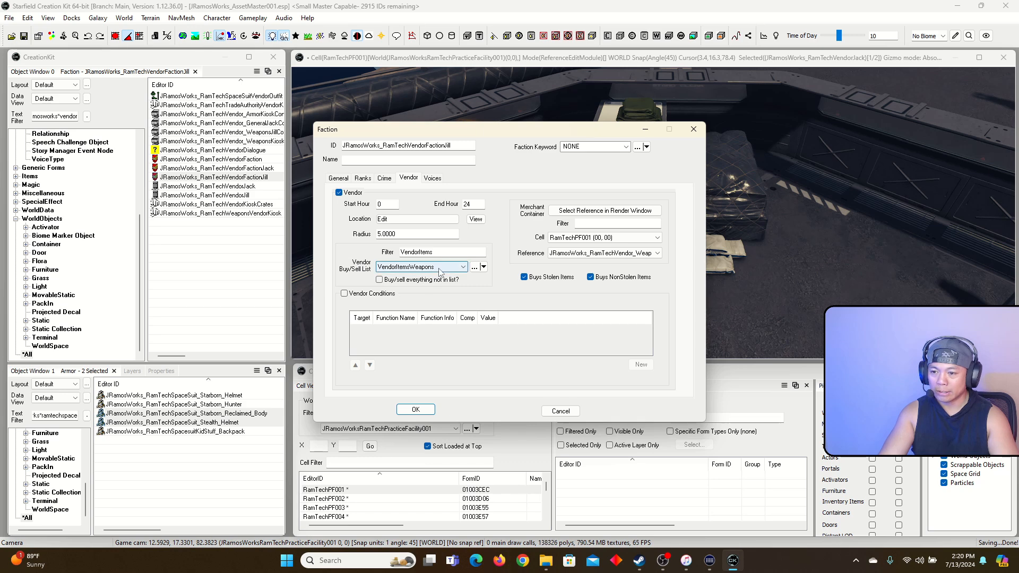
pyautogui.click(416, 410)
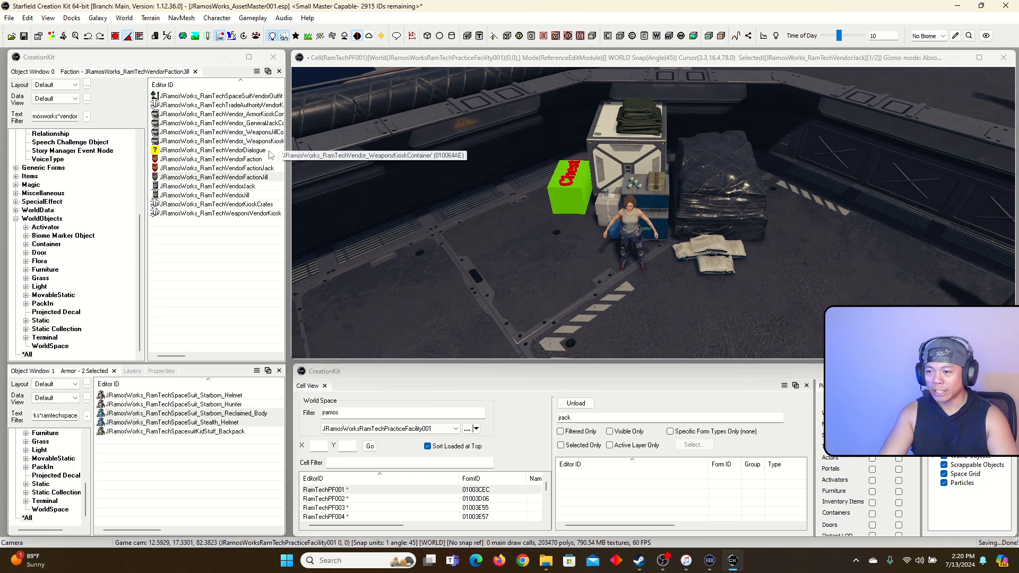
pyautogui.click(247, 196)
# Rename the JRamosWorks_RamTechVendorJill actor to 'RamTech Weapons Specialist' and confirm
pyautogui.doubleClick(247, 196)
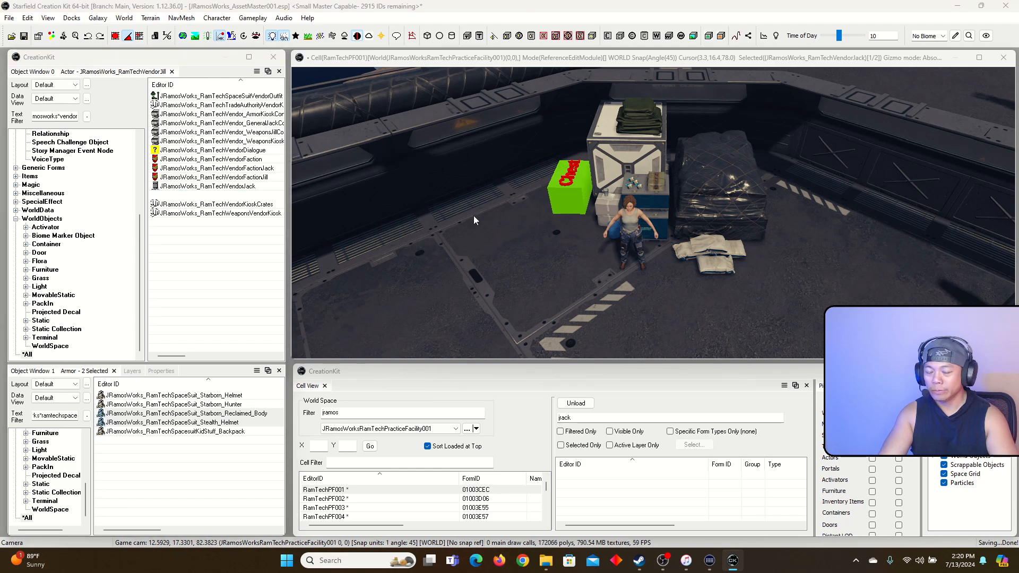
pyautogui.doubleClick(268, 108)
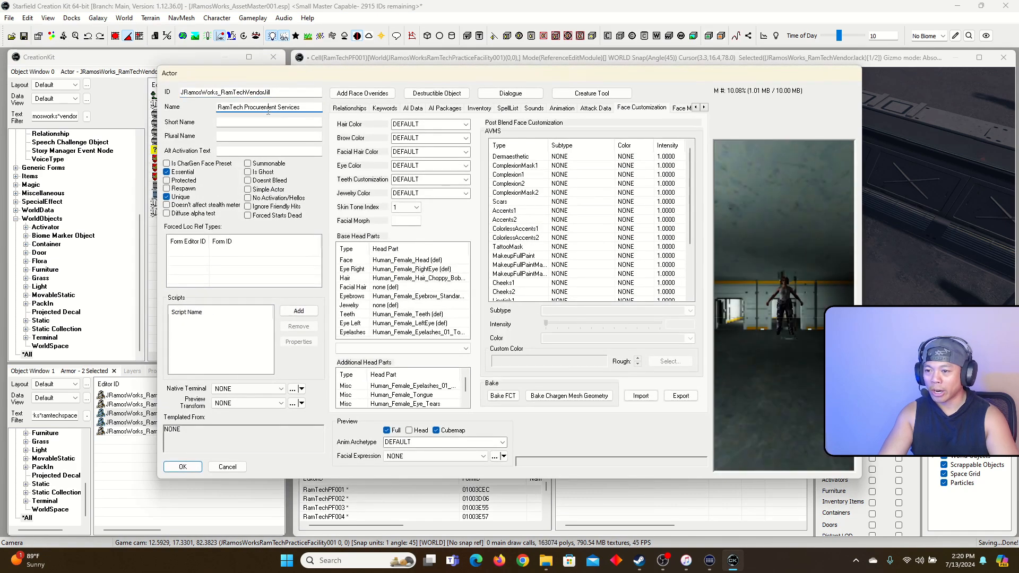
pyautogui.write('Weapons')
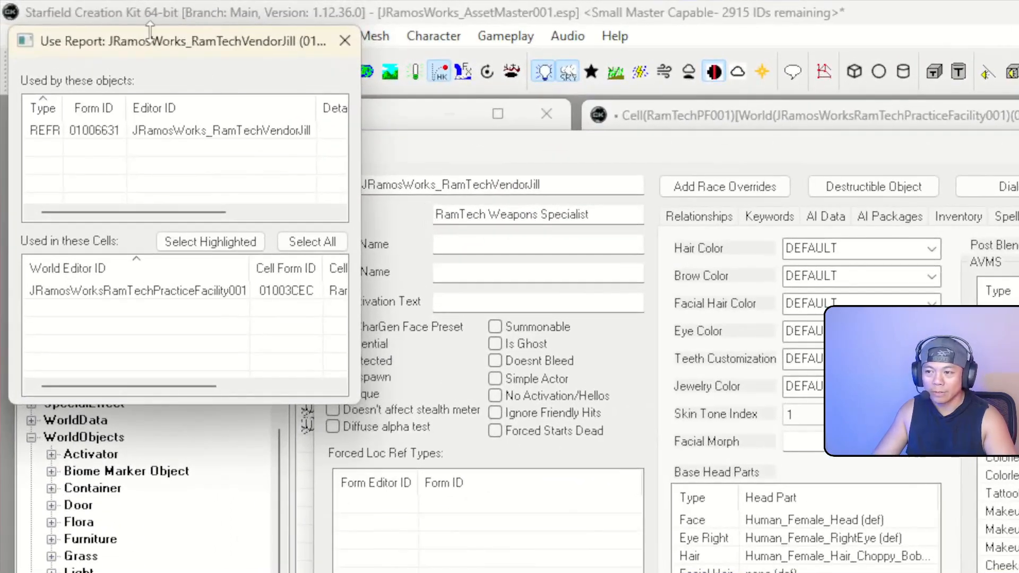
pyautogui.click(344, 41)
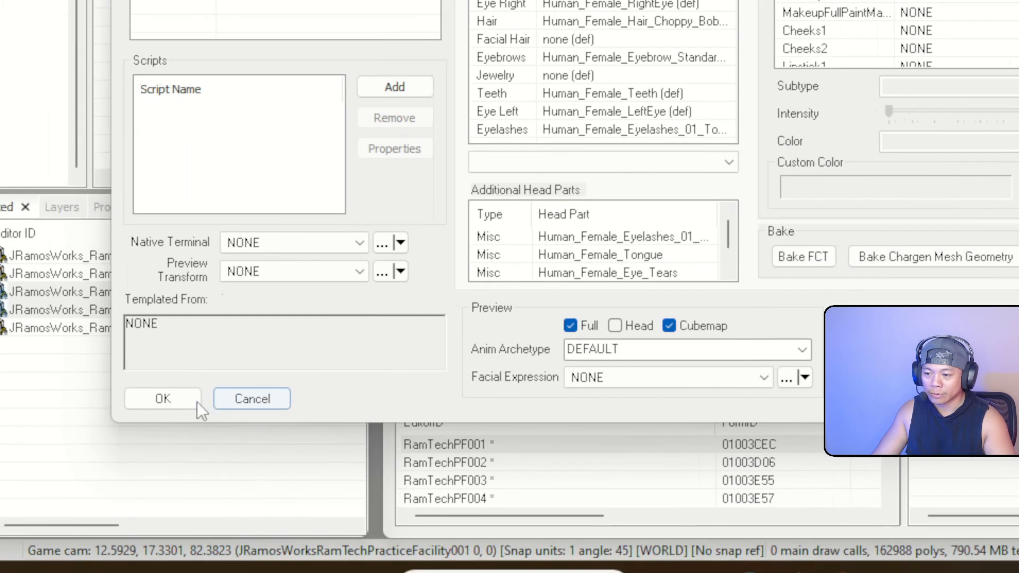
pyautogui.click(192, 401)
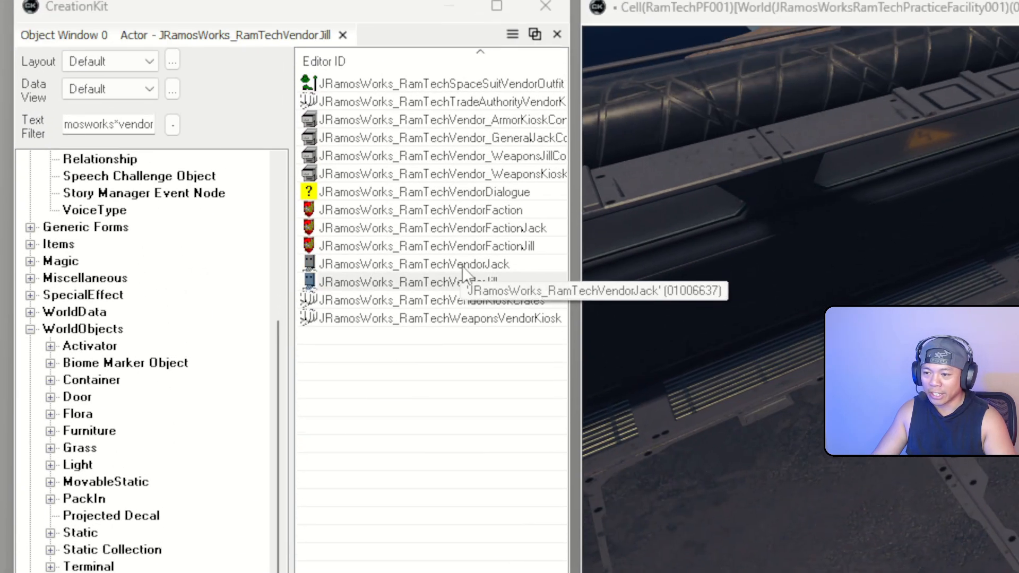
# Reopen the Jill vendor faction's Vendor settings and confirm them with OK
pyautogui.click(452, 265)
pyautogui.click(526, 247)
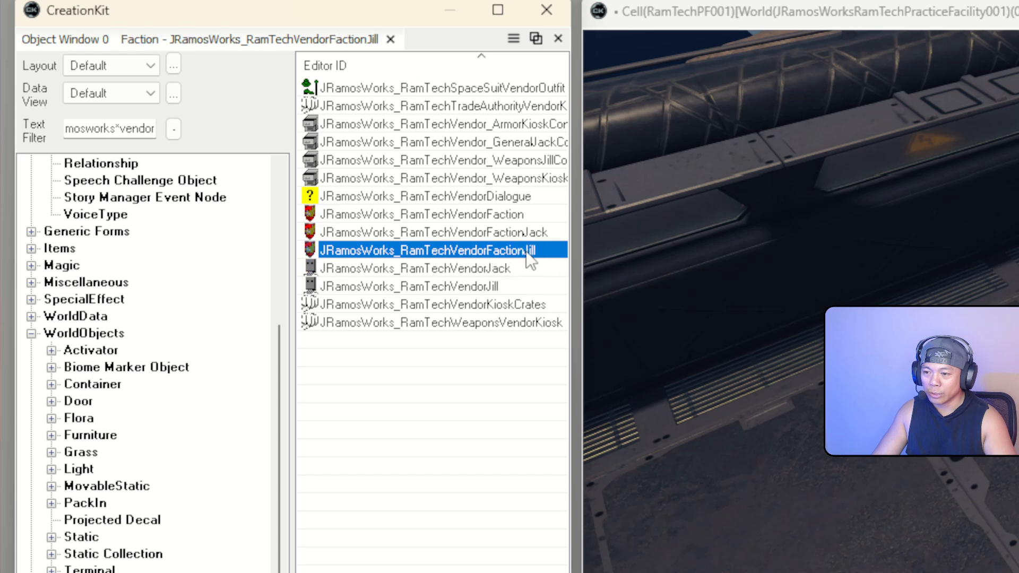
pyautogui.doubleClick(527, 250)
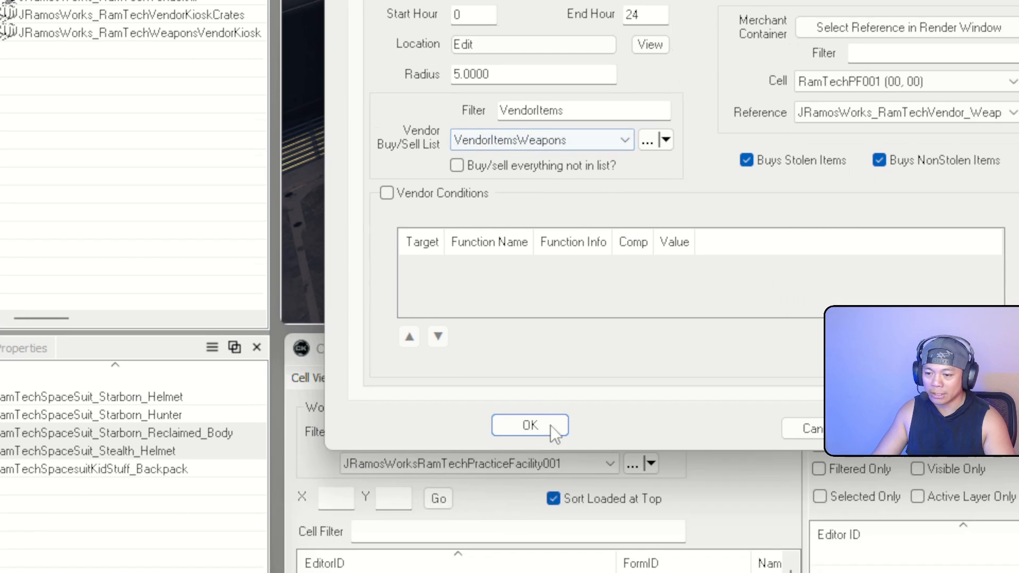
pyautogui.click(599, 550)
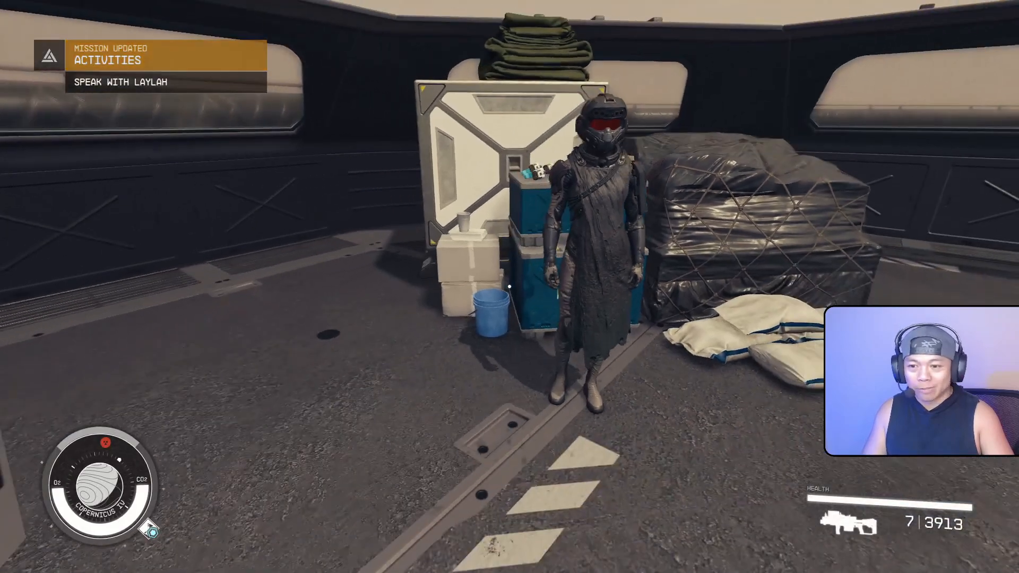
# Talk to the Weapons Specialist and view the buy side of her trade screen
pyautogui.press('e')
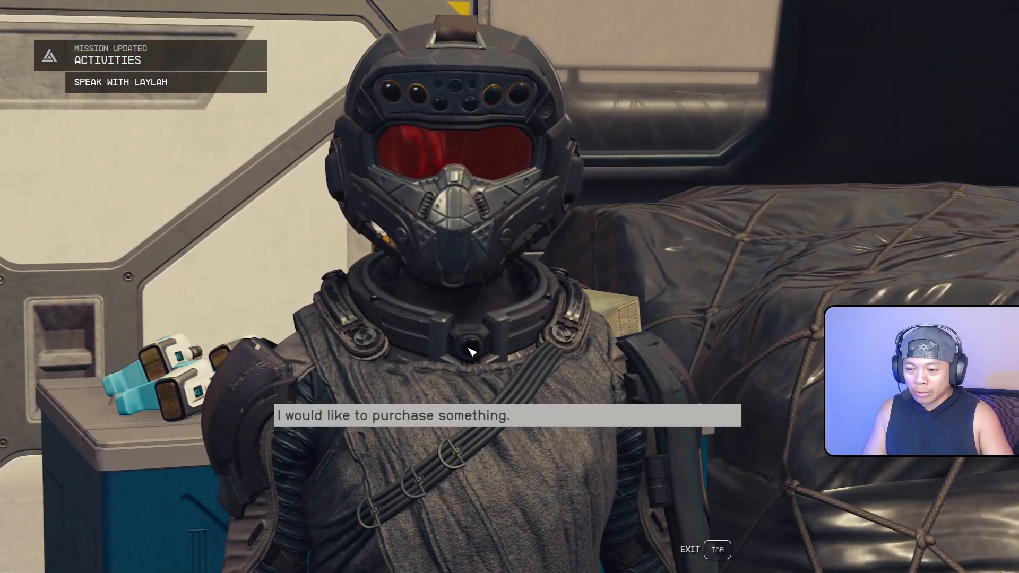
pyautogui.press('e')
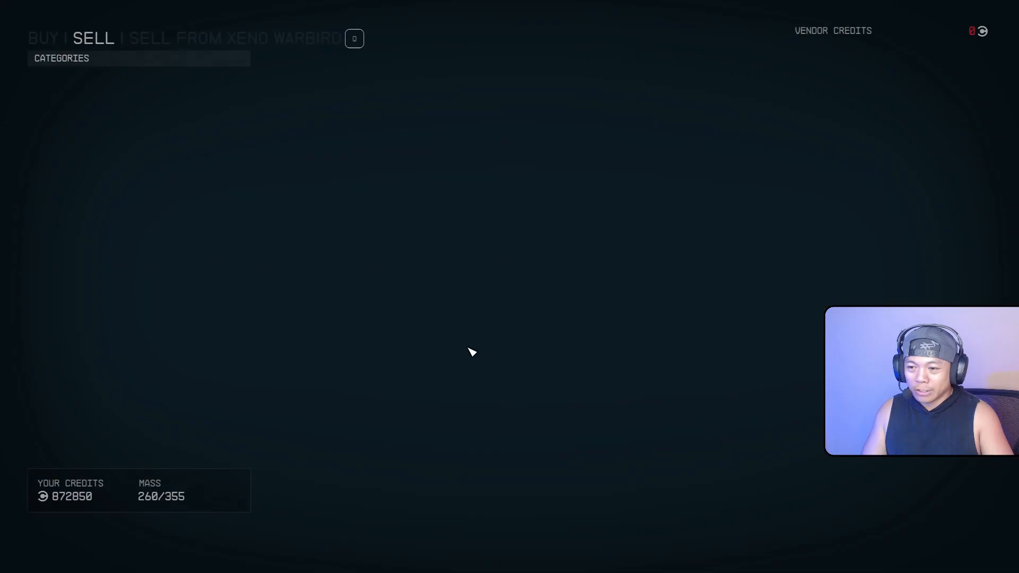
pyautogui.press('d')
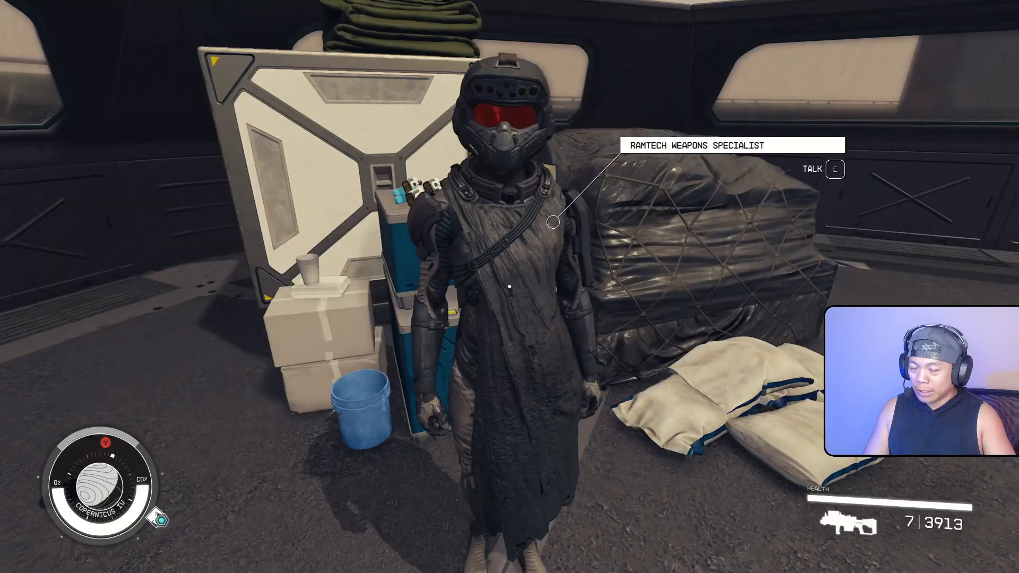
# Walk around the crates, across the deck, and back up to the Weapons Specialist
pyautogui.press('w')
pyautogui.press('a')
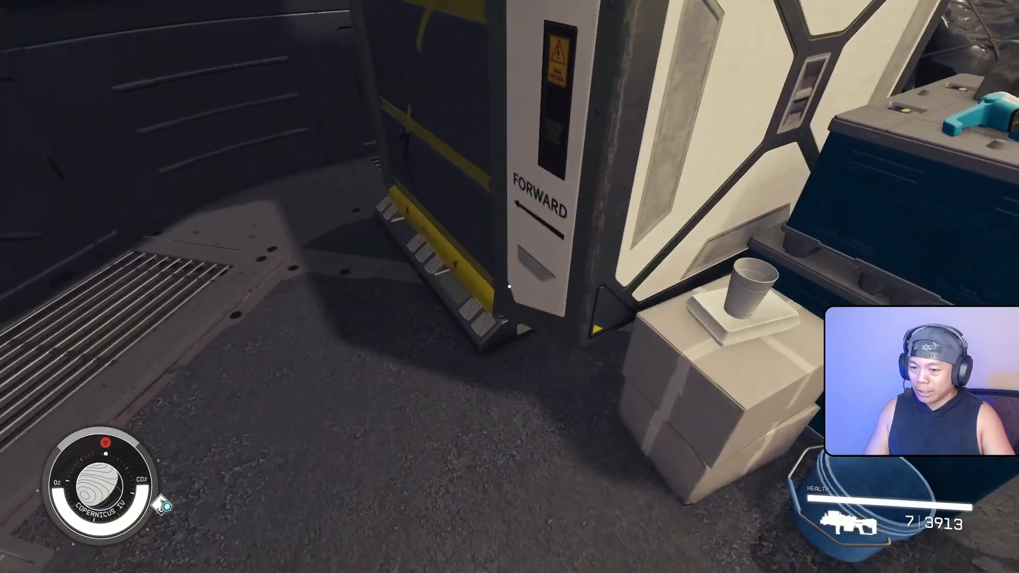
pyautogui.press('d')
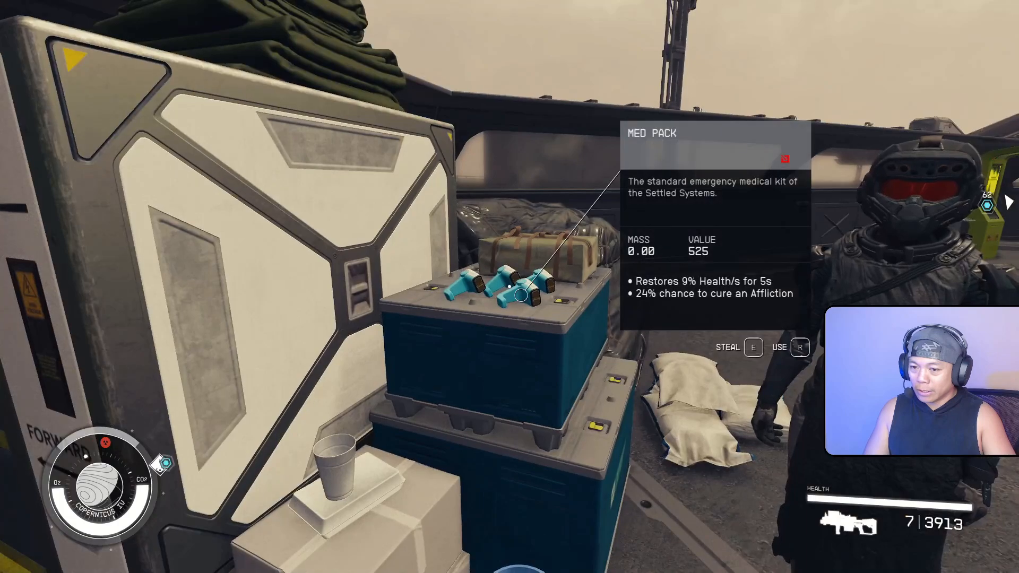
pyautogui.press('w')
pyautogui.press('w')
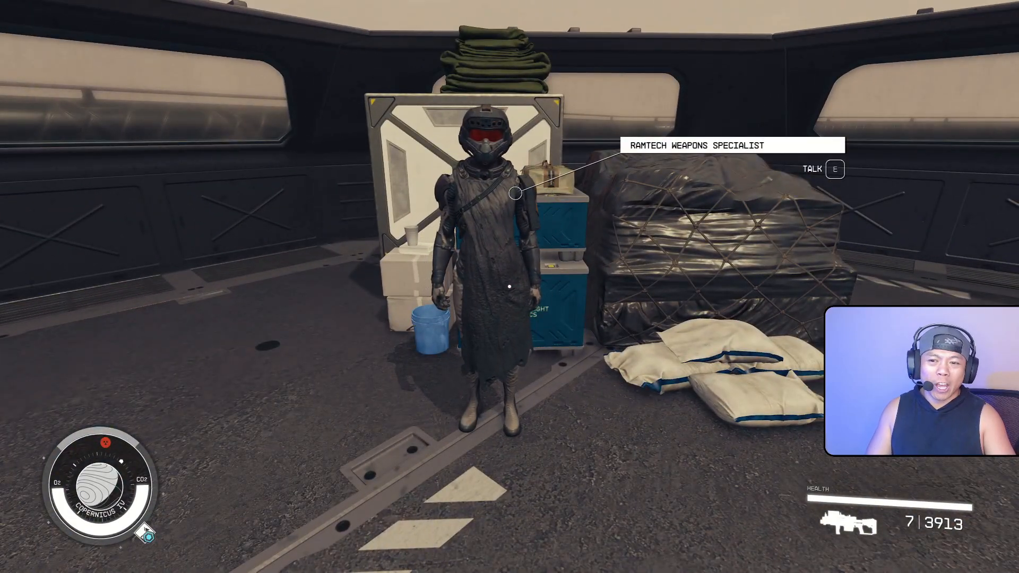
pyautogui.press('d')
pyautogui.press('w')
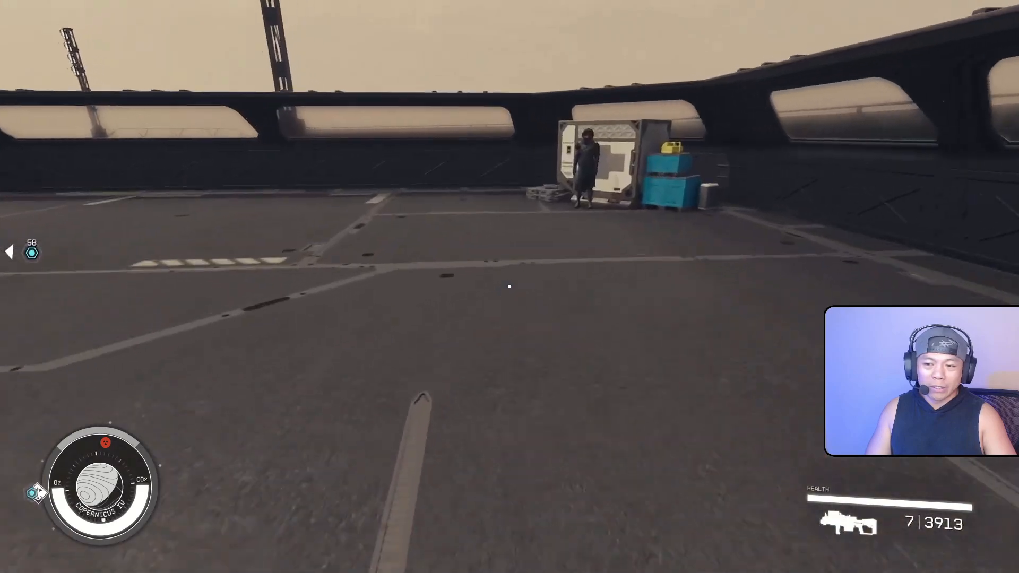
pyautogui.press('w')
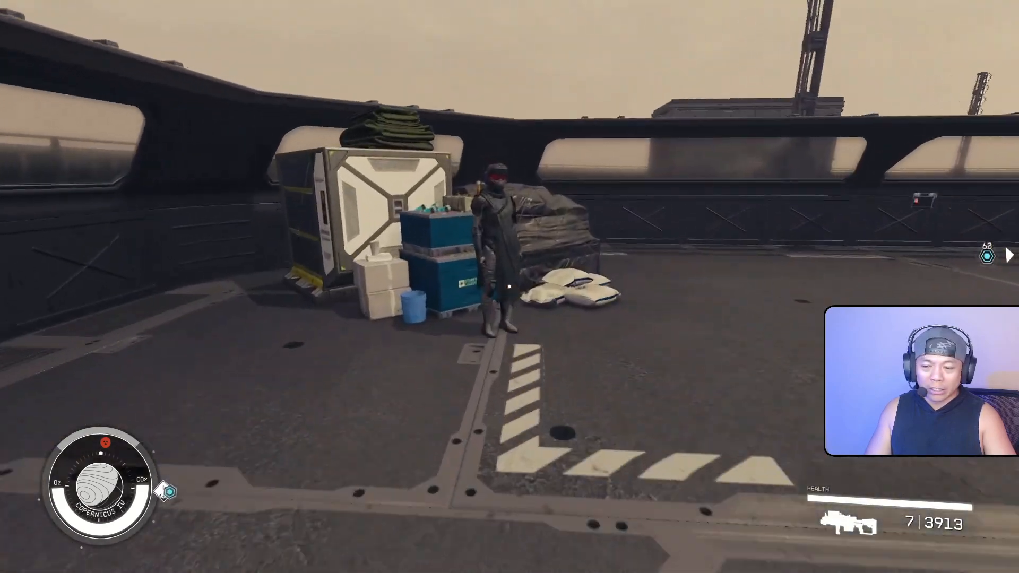
pyautogui.press('w')
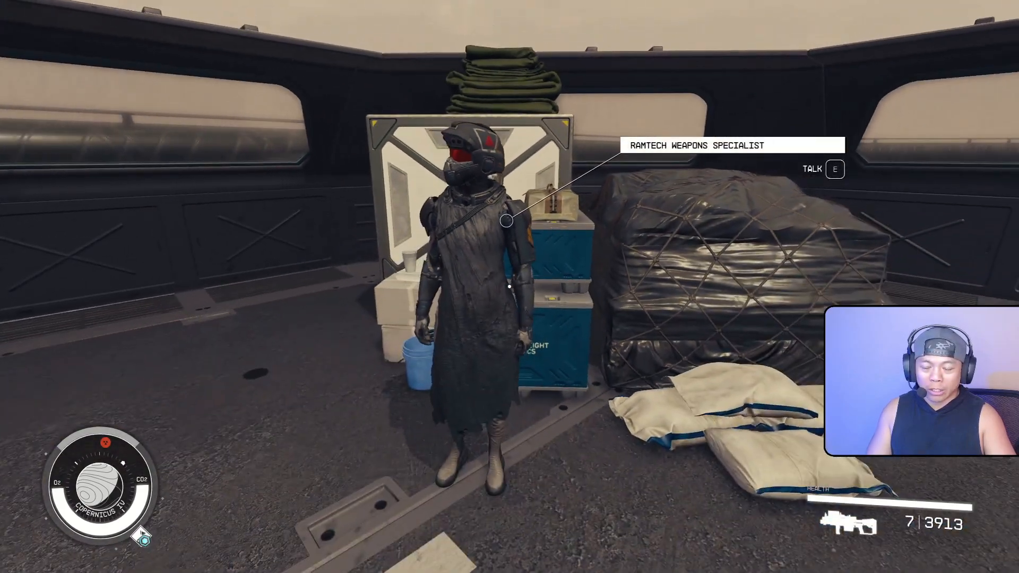
# Quit Starfield from the pause menu and switch to the Steam library
pyautogui.press('Escape')
pyautogui.click(139, 401)
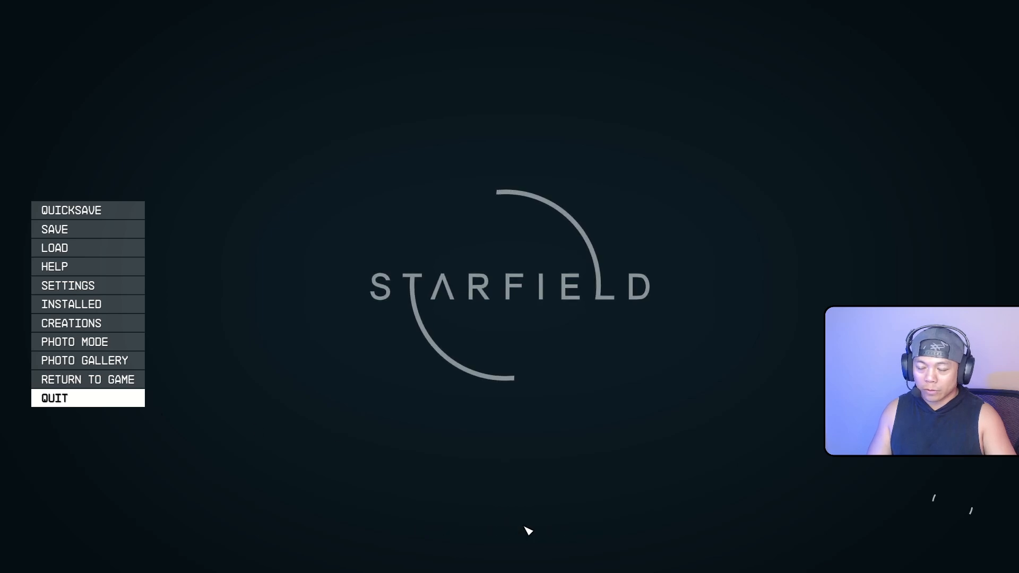
pyautogui.hotkey('alt', 'Tab')
pyautogui.hotkey('alt', 'Tab')
pyautogui.hotkey('alt', 'Tab')
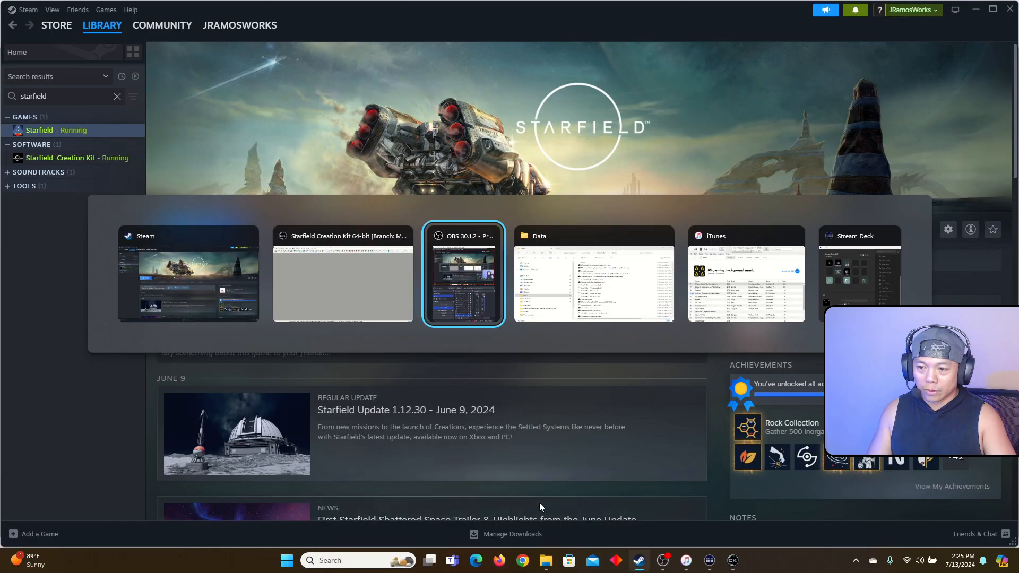
# Switch back to the Creation Kit and select the VendorJill actor in the Object Window
pyautogui.hotkey('alt', 'shift', 'Tab')
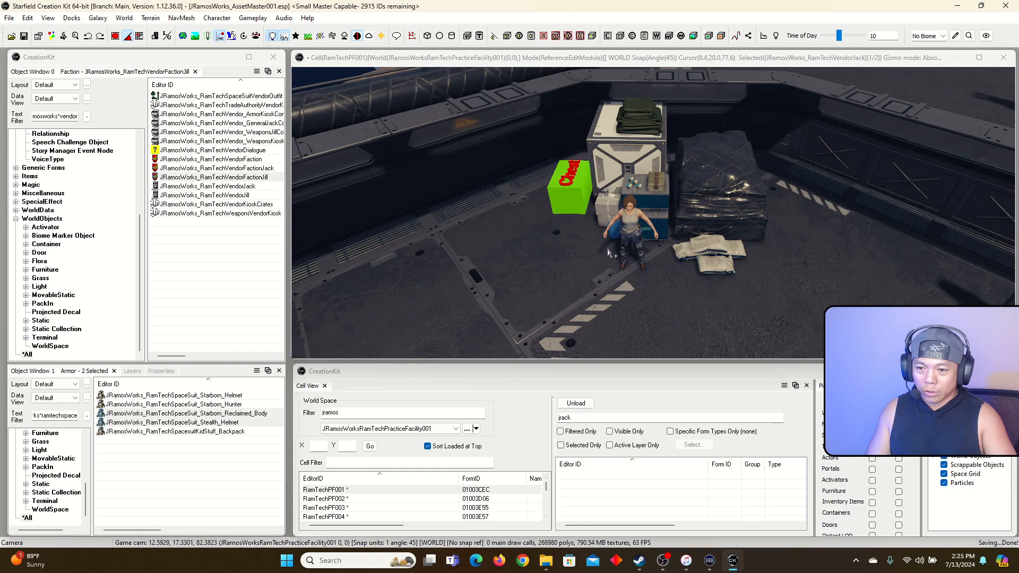
pyautogui.click(628, 226)
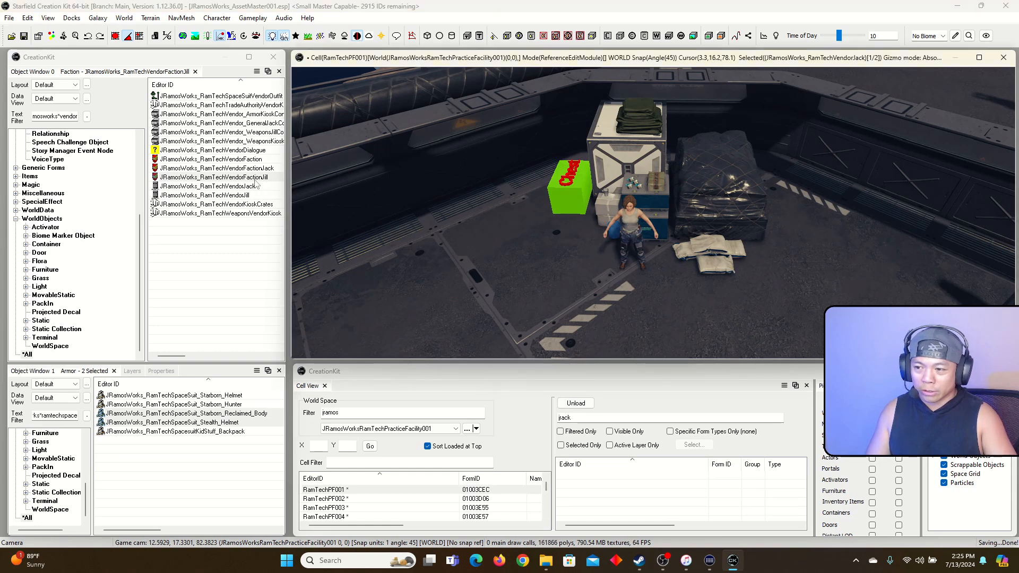
pyautogui.click(232, 196)
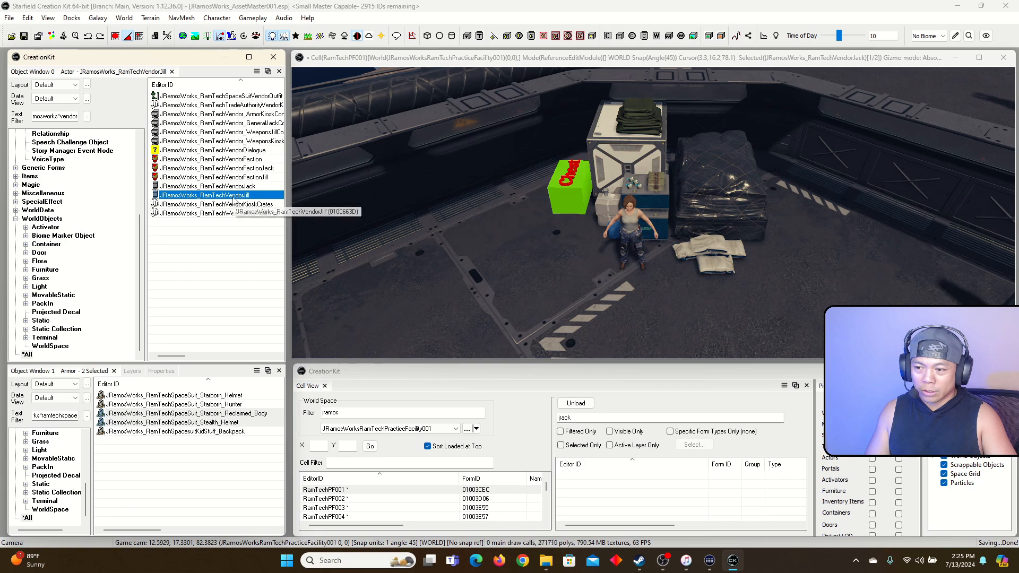
# Remove the Jack vendor faction from the Jill actor's Factions list
pyautogui.doubleClick(234, 196)
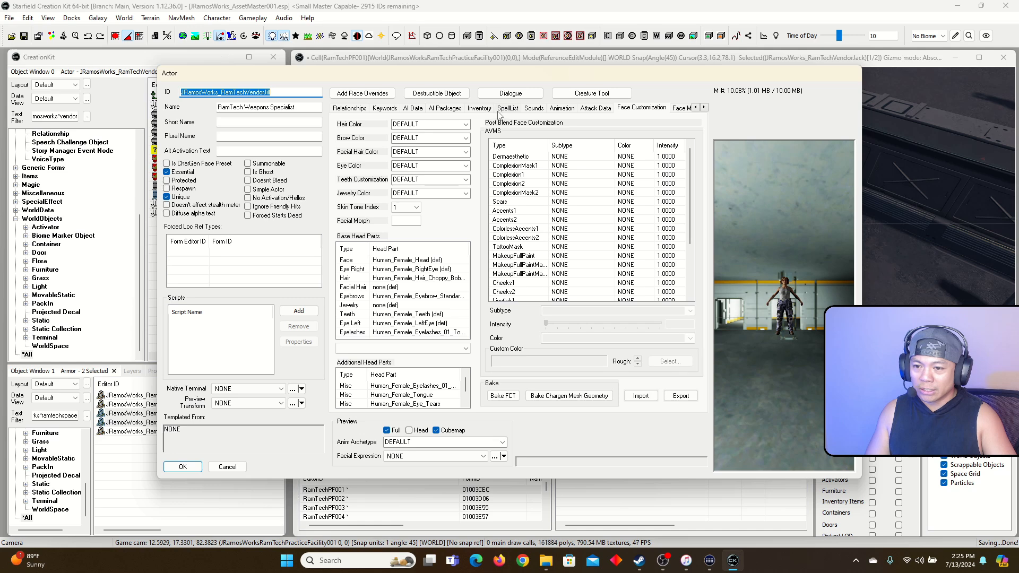
pyautogui.click(349, 109)
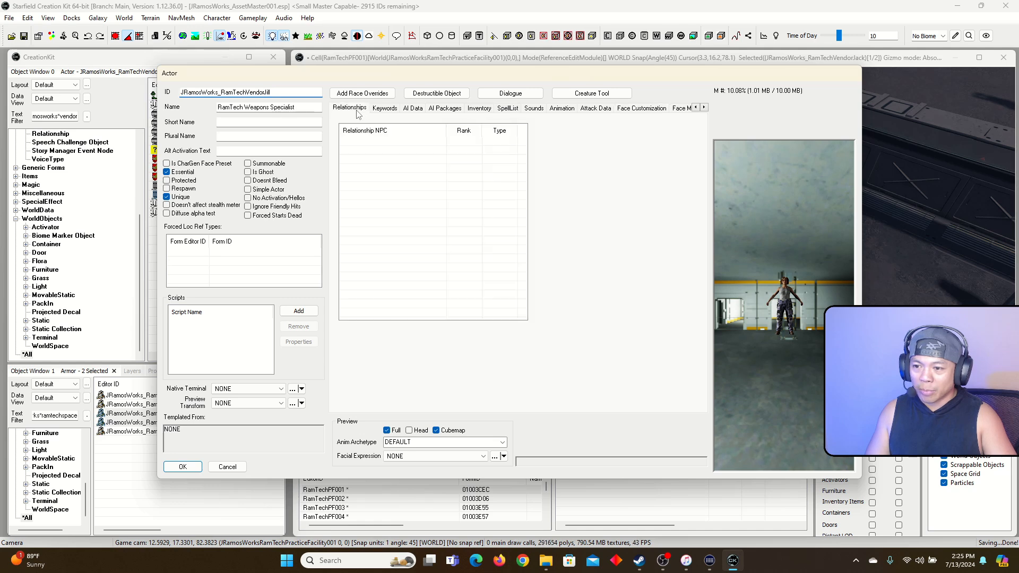
pyautogui.click(696, 108)
pyautogui.click(696, 107)
pyautogui.click(696, 108)
pyautogui.click(696, 108)
pyautogui.click(399, 107)
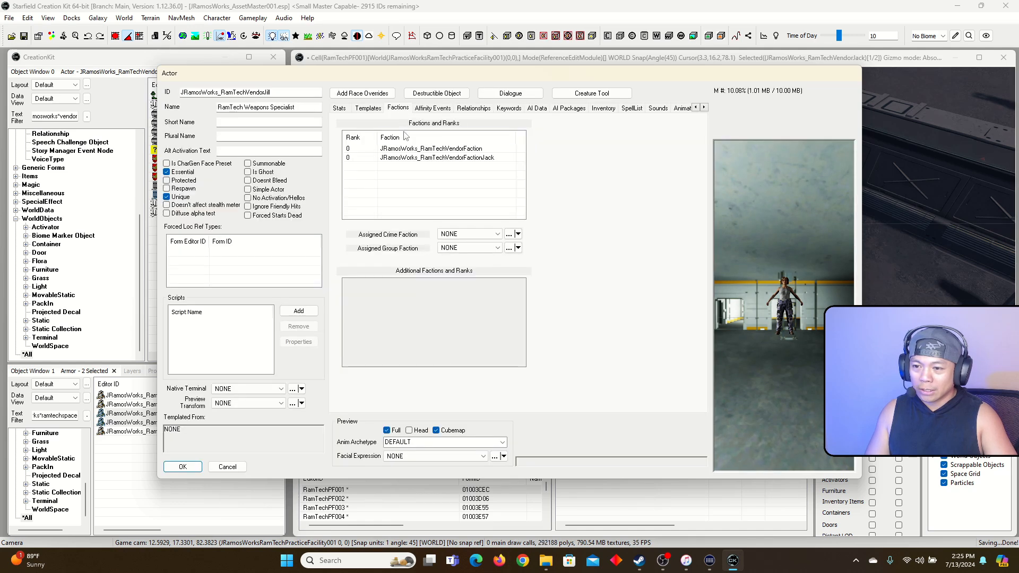
pyautogui.click(421, 158)
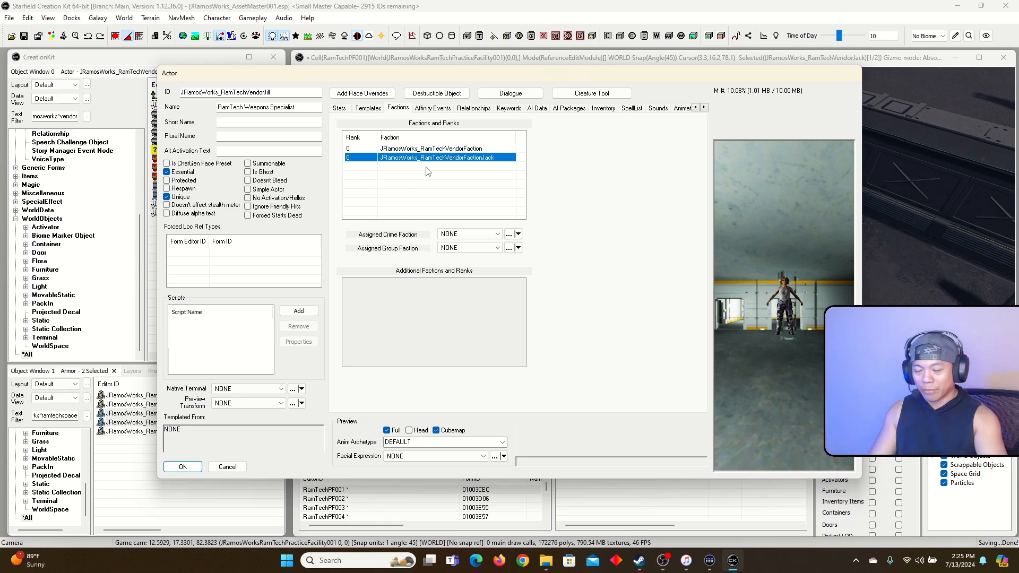
pyautogui.press('Delete')
# Add JRamosWorks_RamTechVendorFactionJill to the actor and save it
pyautogui.rightClick(428, 171)
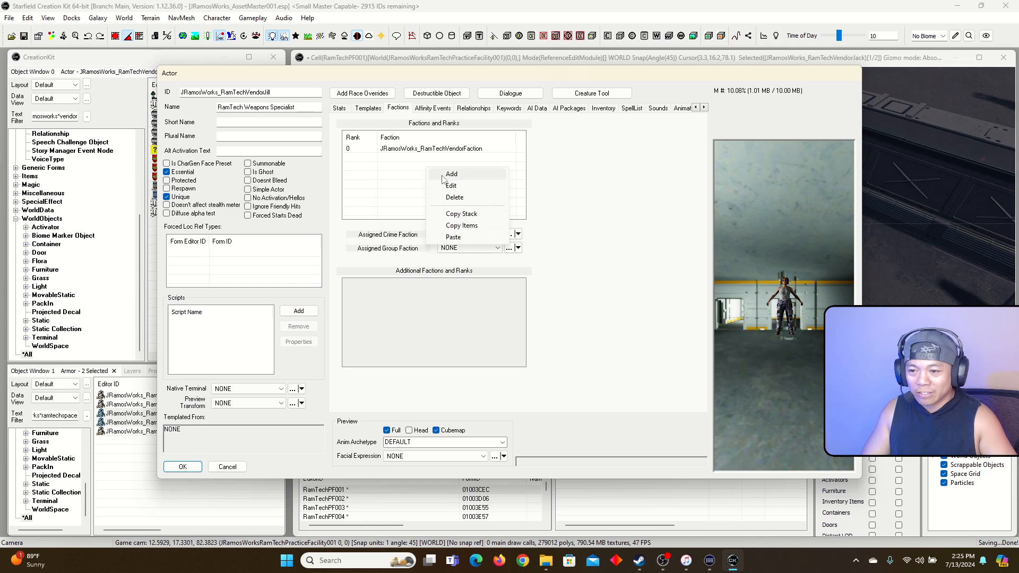
pyautogui.click(446, 176)
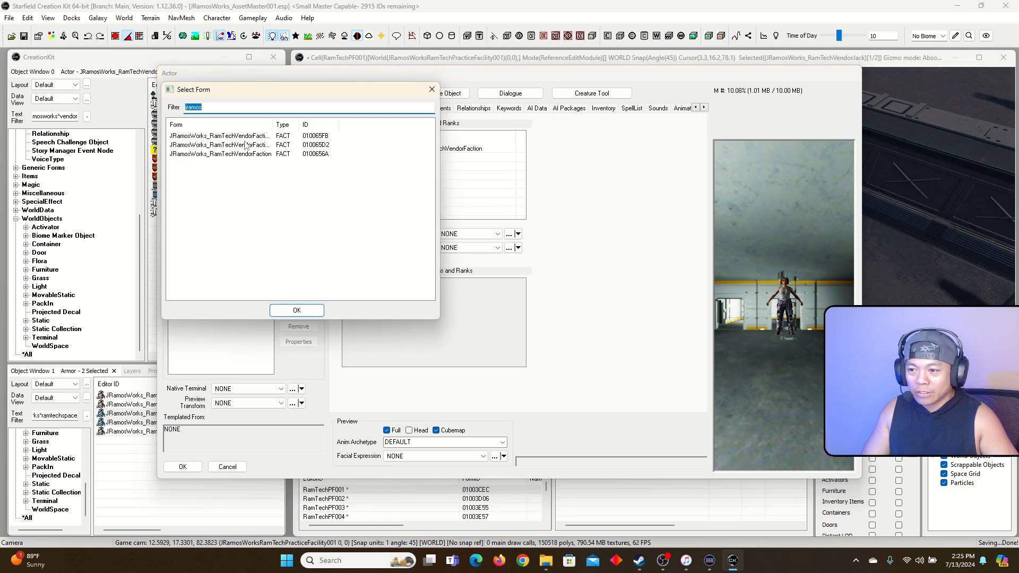
pyautogui.moveTo(273, 124); pyautogui.dragTo(354, 126)
pyautogui.doubleClick(276, 137)
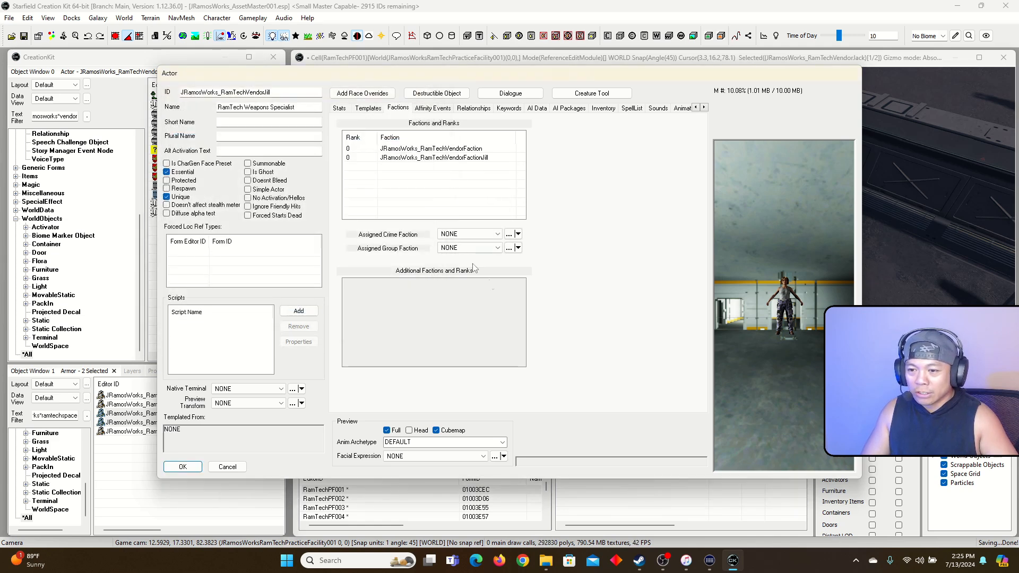
pyautogui.click(183, 467)
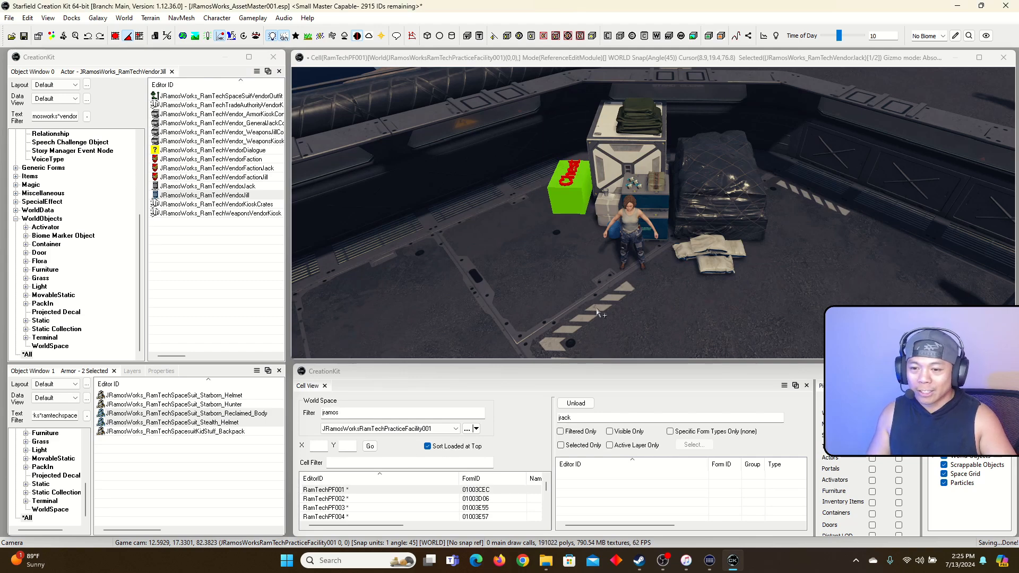
# Tick 'Buy/sell everything not in list?' on VendorFactionJill's Vendor tab and save the faction
pyautogui.click(249, 186)
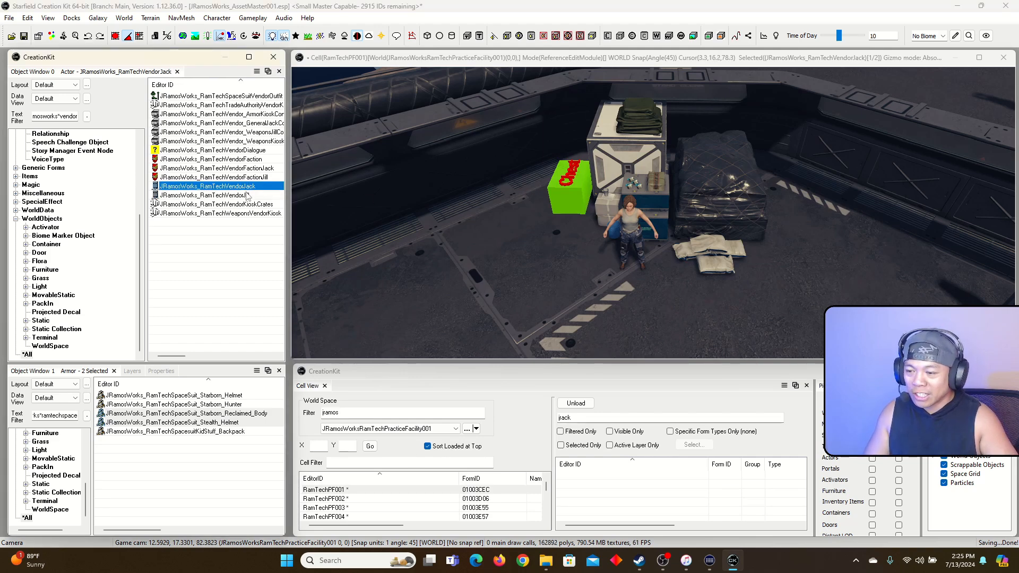
pyautogui.click(246, 195)
pyautogui.click(272, 189)
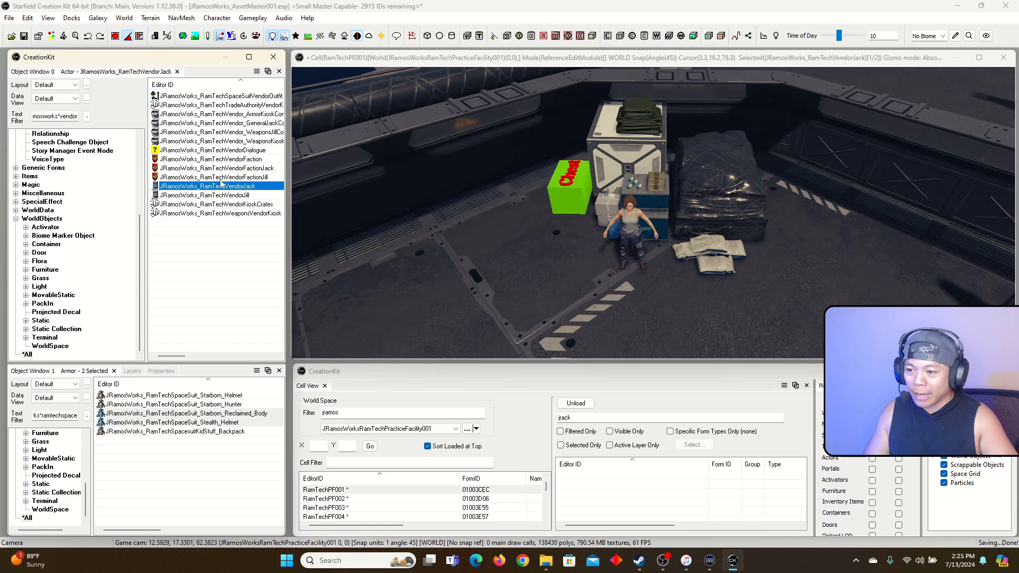
pyautogui.click(247, 178)
pyautogui.doubleClick(247, 179)
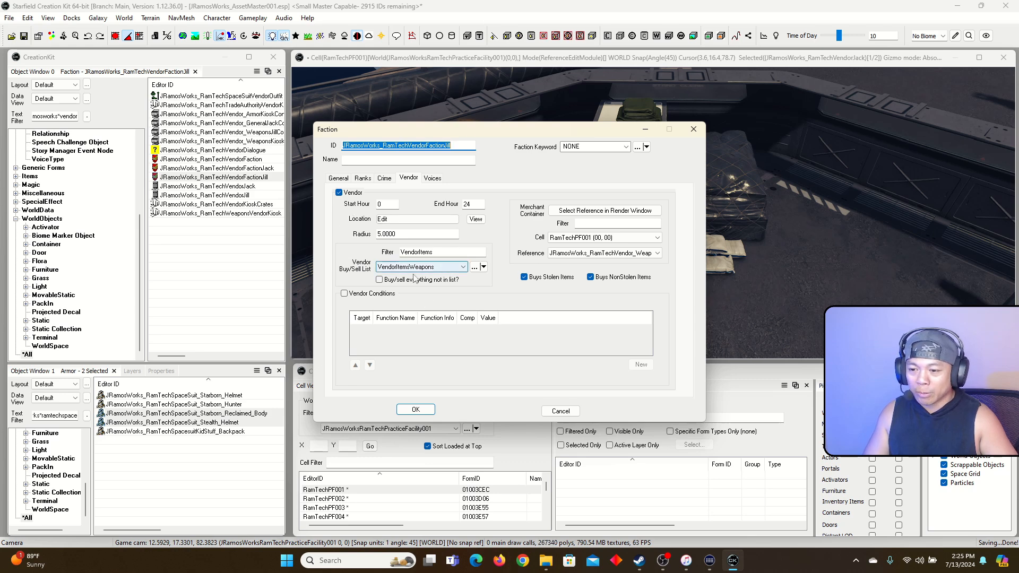
pyautogui.click(380, 280)
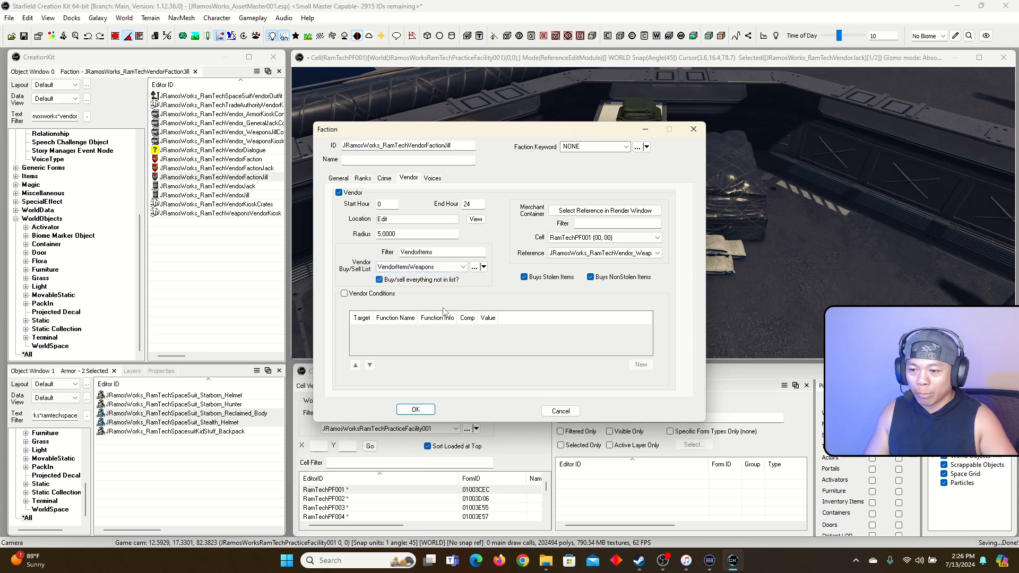
pyautogui.click(431, 408)
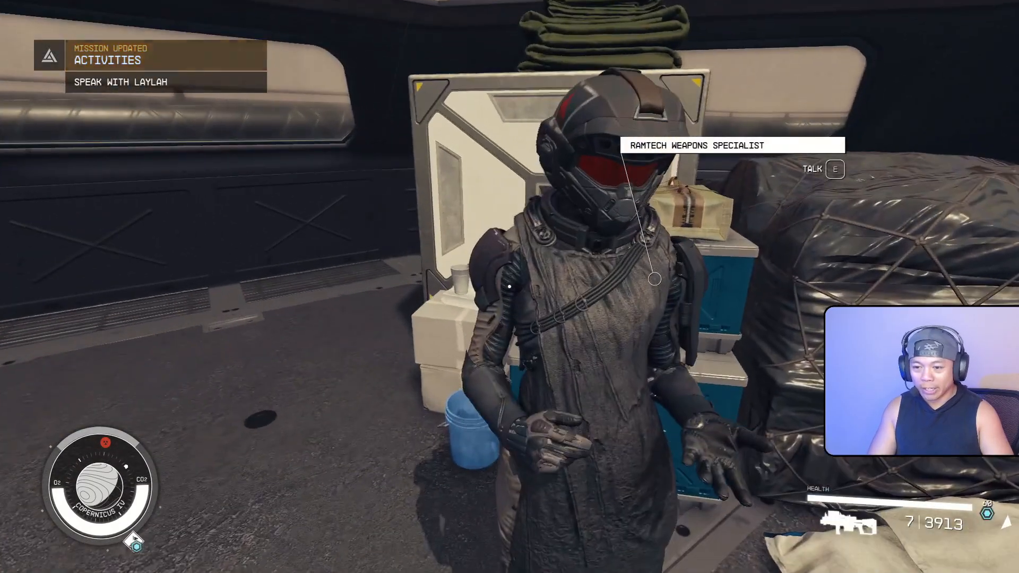
# Talk to the Weapons Specialist and browse her full, Aid and Apparel stock
pyautogui.press('e')
pyautogui.press('e')
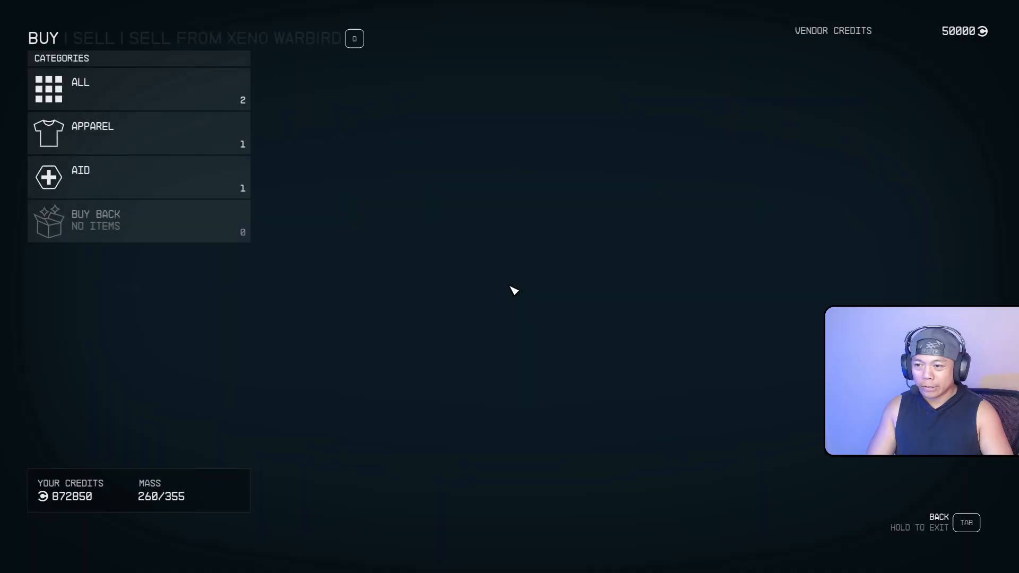
pyautogui.click(244, 106)
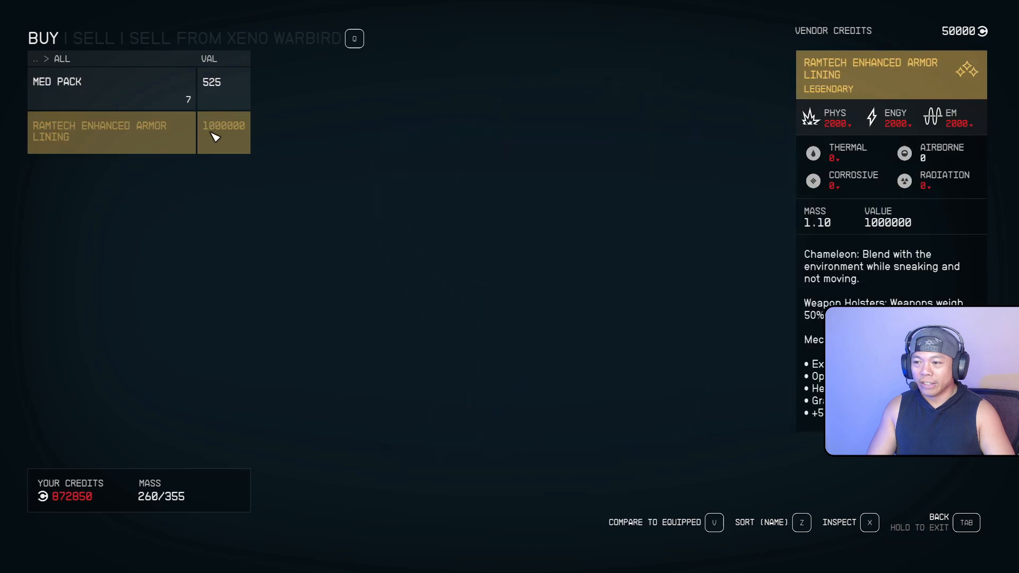
pyautogui.press('Tab')
pyautogui.click(189, 186)
pyautogui.press('Tab')
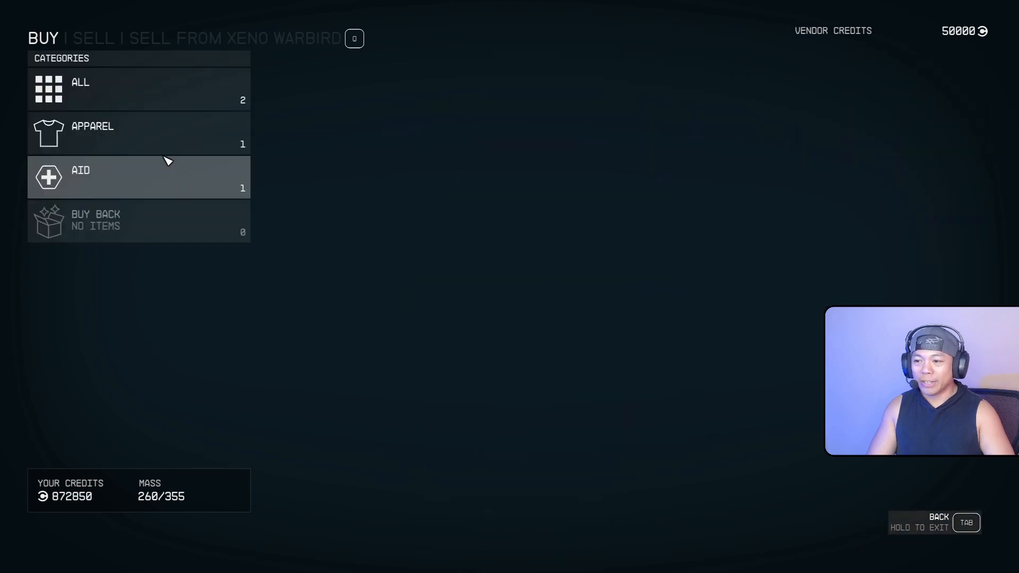
pyautogui.click(169, 150)
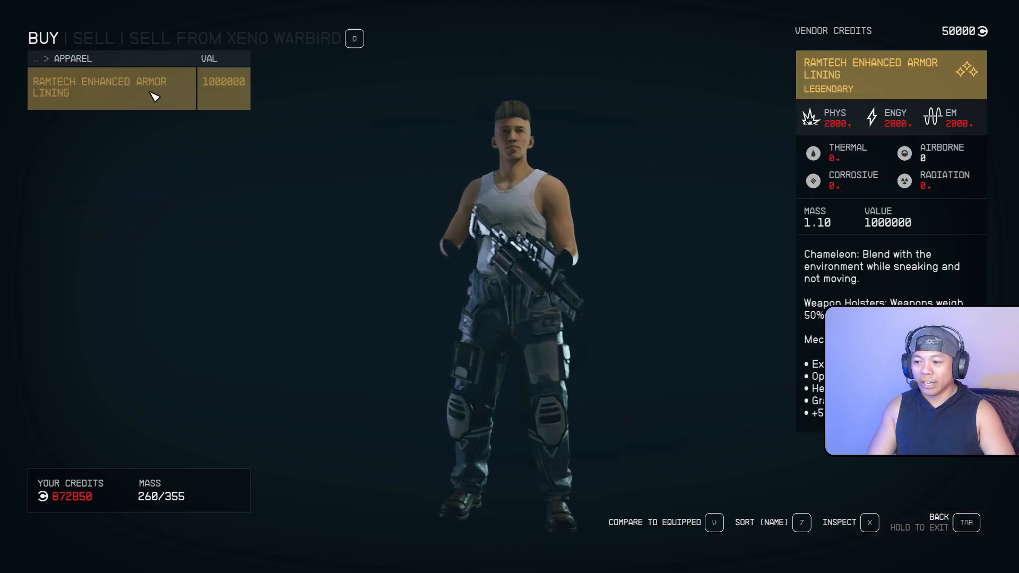
pyautogui.press('Tab')
# Buy all seven Med Packs for 3,675 credits and end the conversation
pyautogui.click(160, 168)
pyautogui.click(159, 107)
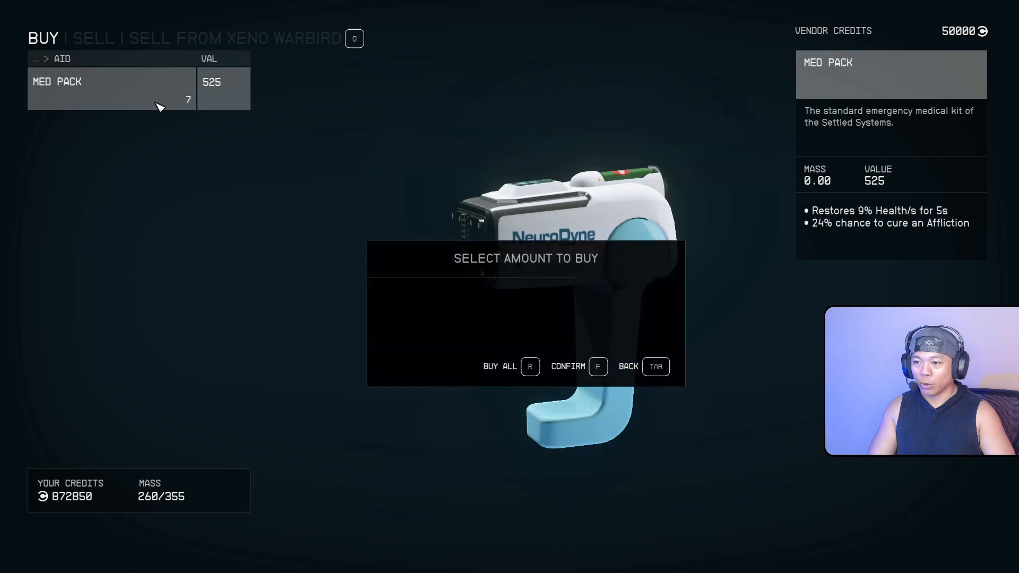
pyautogui.press('r')
pyautogui.press('Tab')
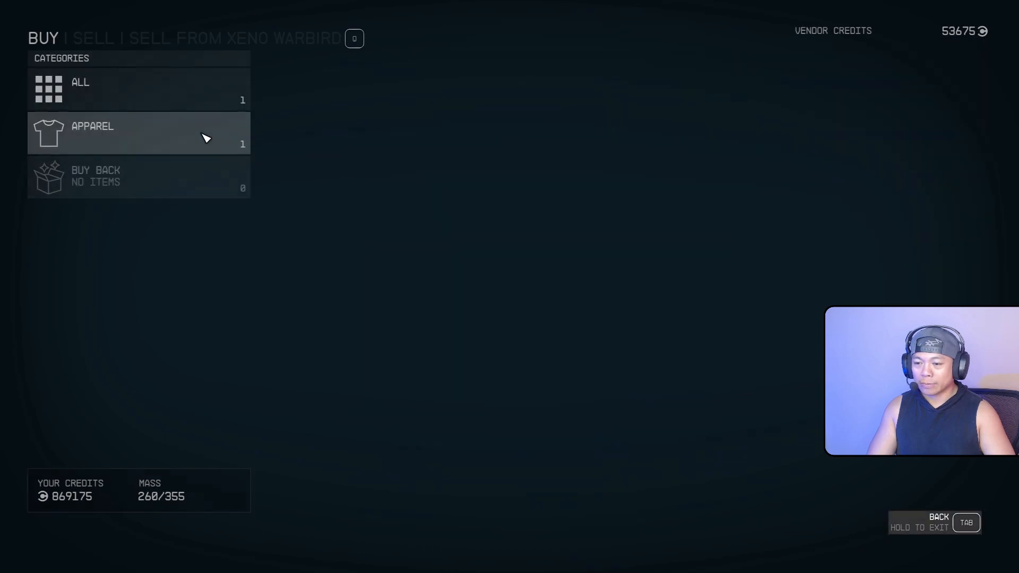
pyautogui.press('Tab')
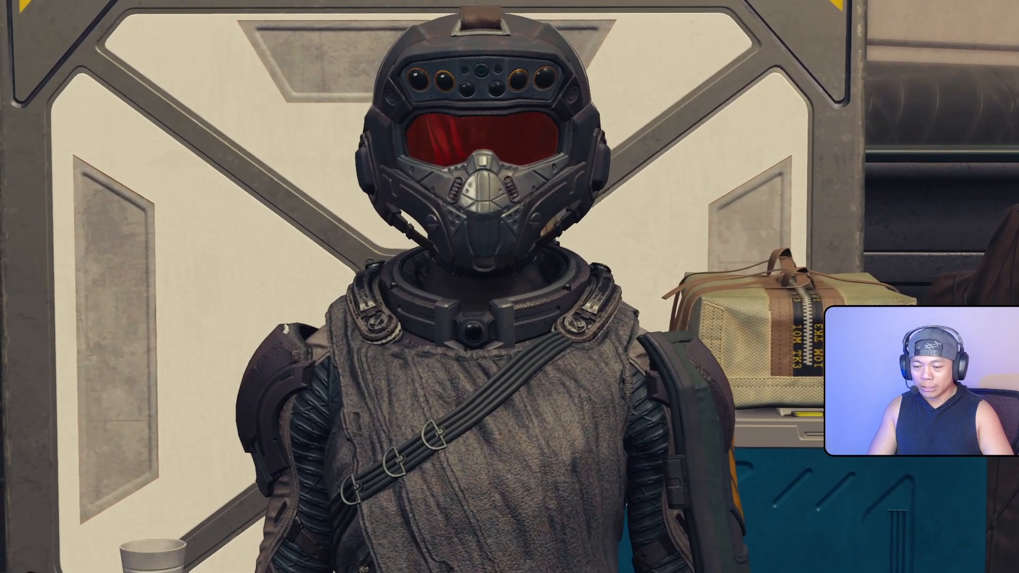
pyautogui.press('s')
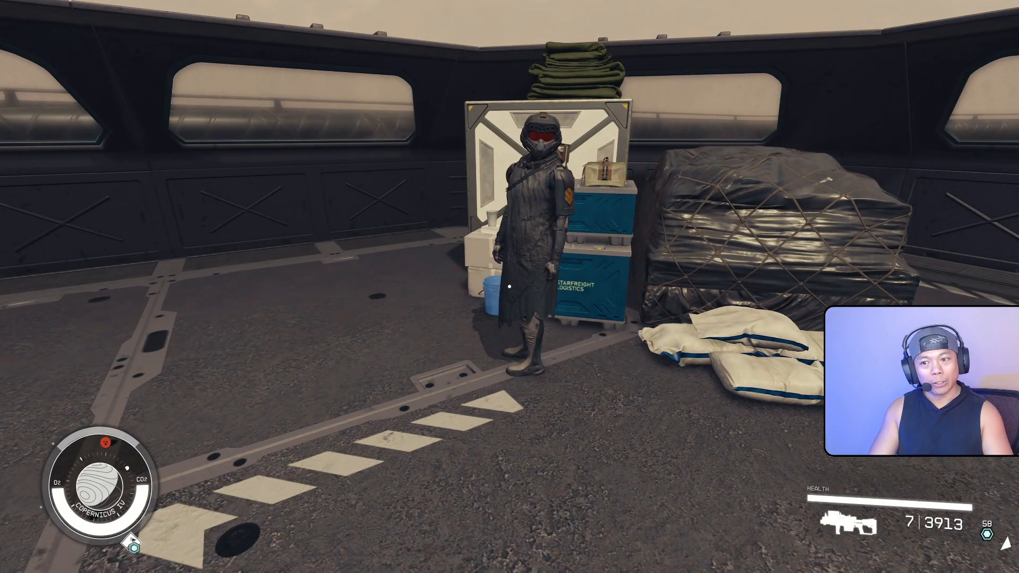
# Save and quit the game from the pause menu
pyautogui.press('Escape')
pyautogui.click(134, 400)
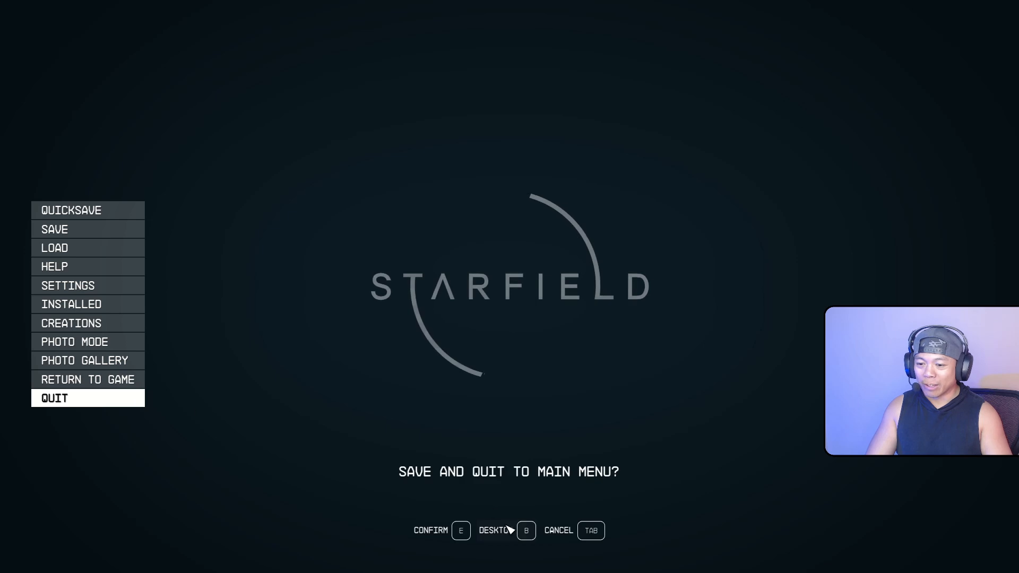
pyautogui.click(523, 532)
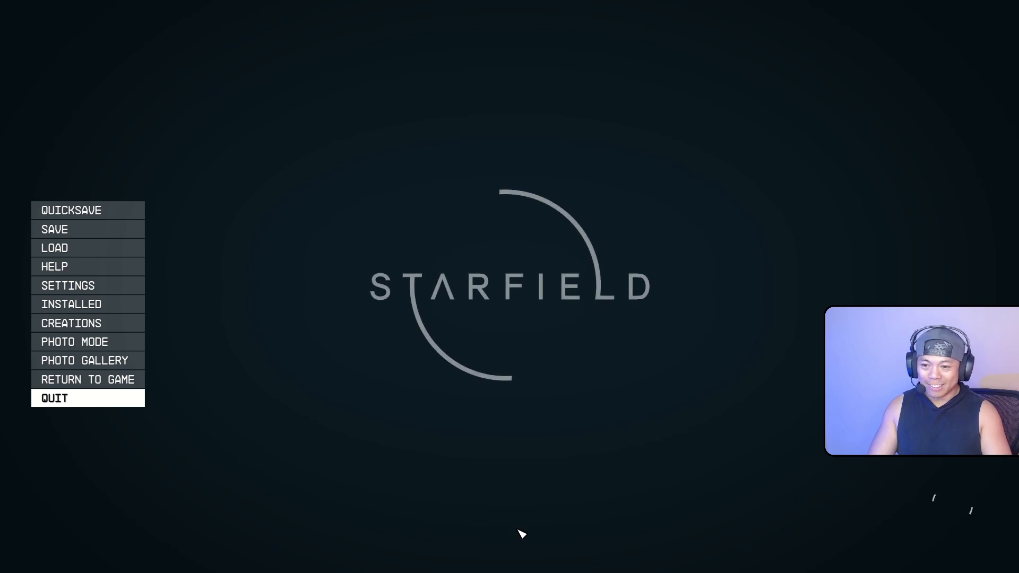
# In the Creation Kit, review RamTechVendorFactionJill's VendorItemsWeapons vendor settings and close them with OK
pyautogui.hotkey('alt', 'Tab')
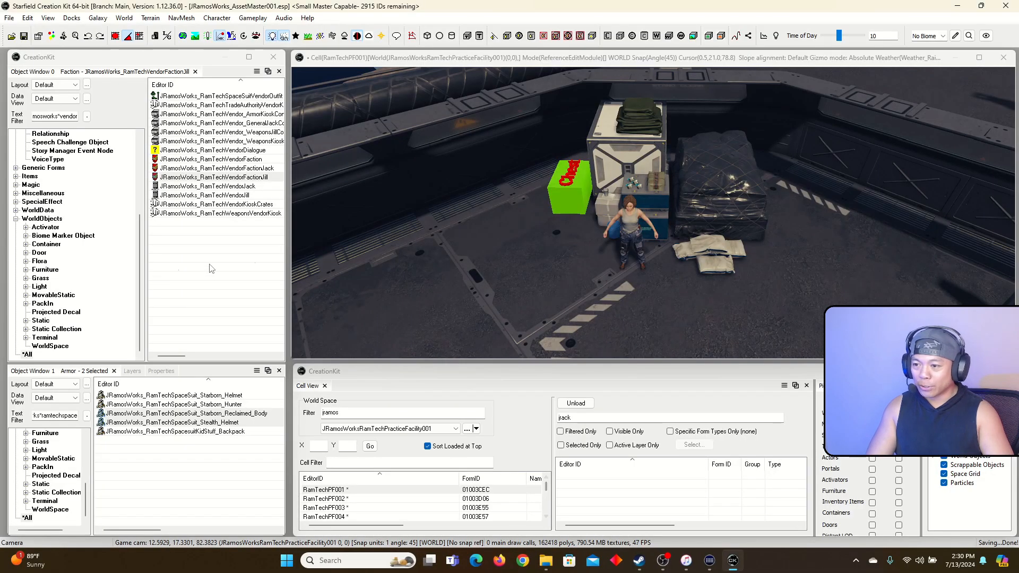
pyautogui.click(229, 178)
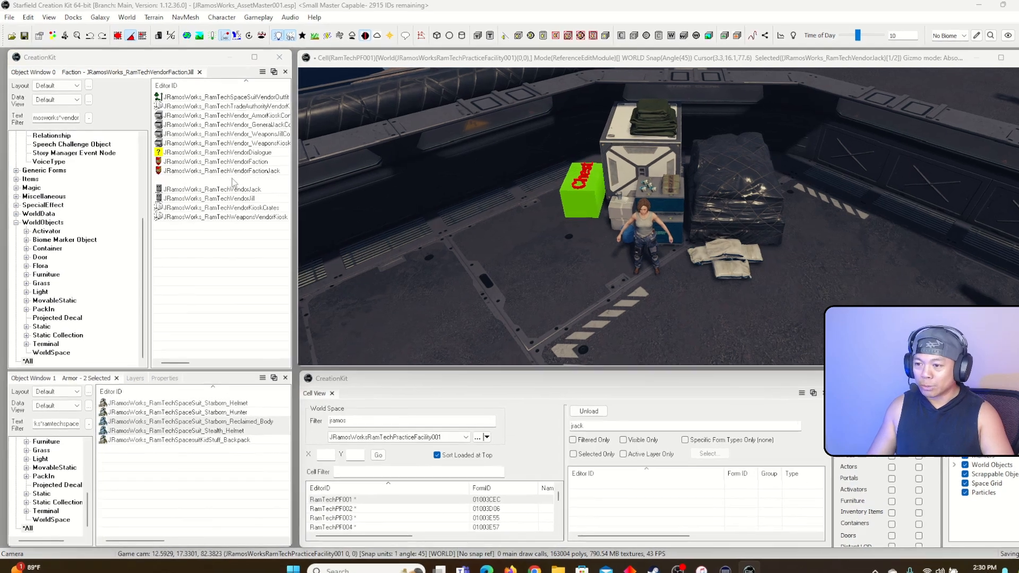
pyautogui.doubleClick(228, 179)
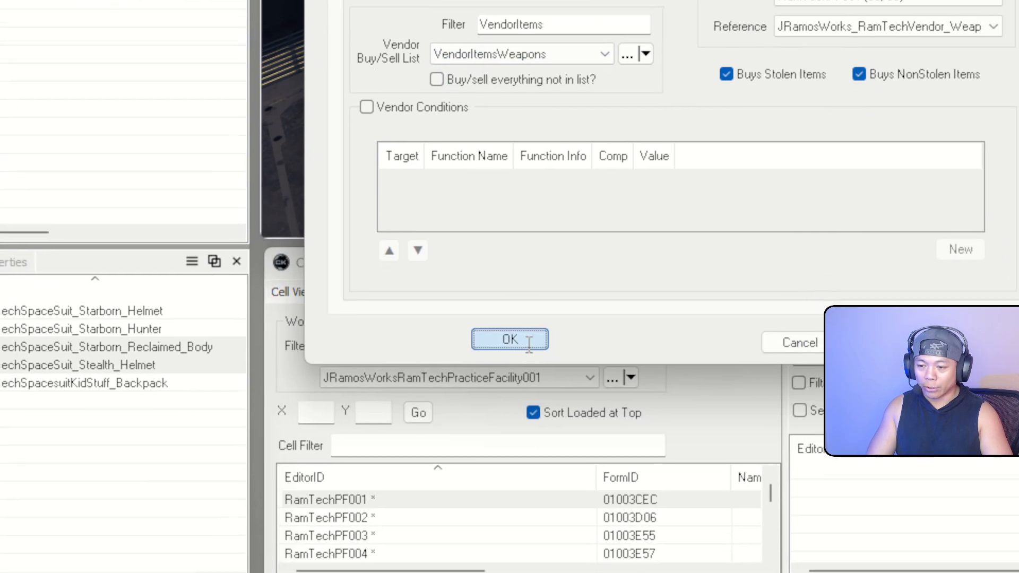
pyautogui.click(526, 341)
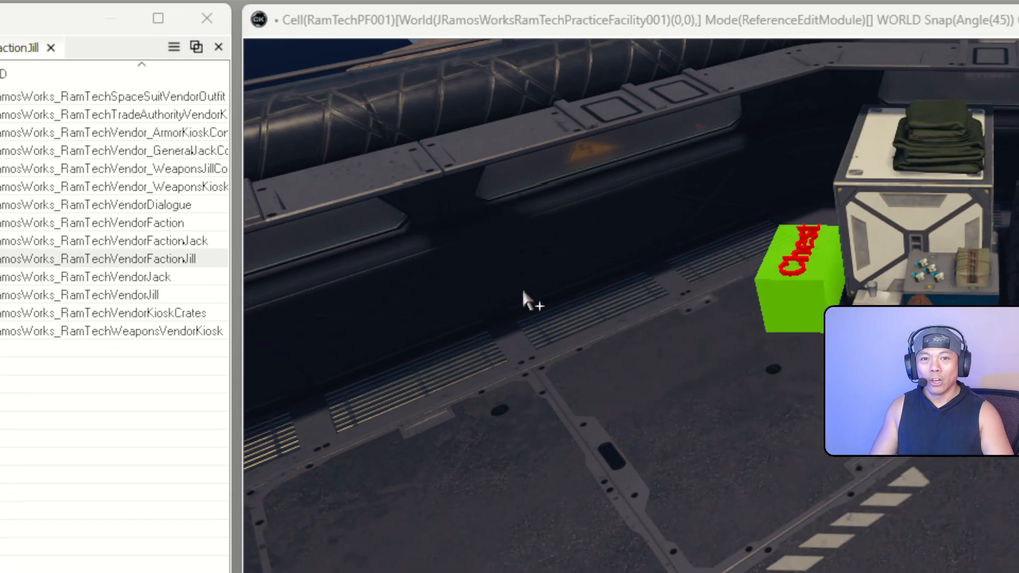
# Launch Starfield from the Steam library and continue into the saved game
pyautogui.hotkey('alt', 'Tab')
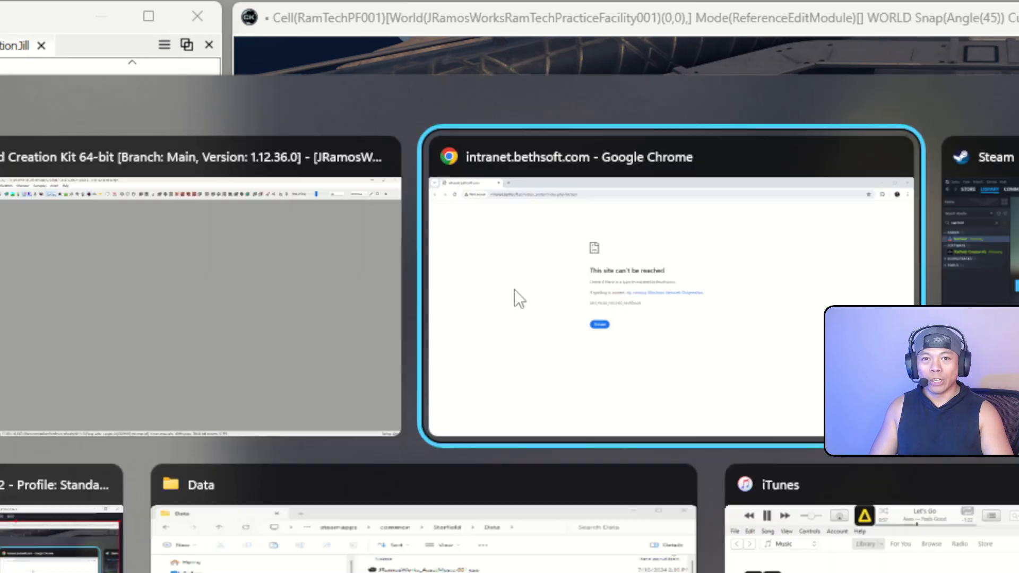
pyautogui.hotkey('alt', 'Tab')
pyautogui.hotkey('alt', 'Tab')
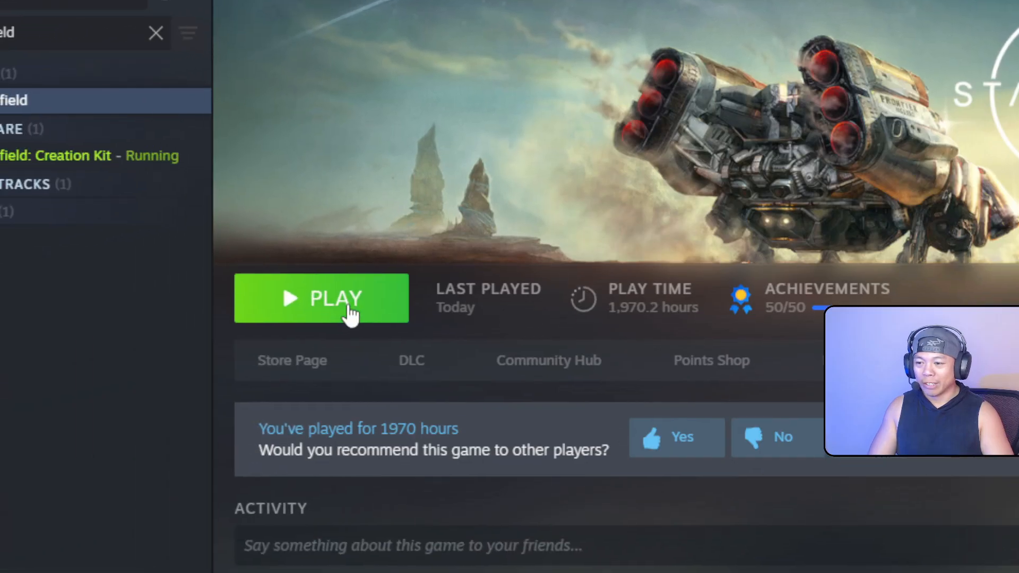
pyautogui.click(349, 314)
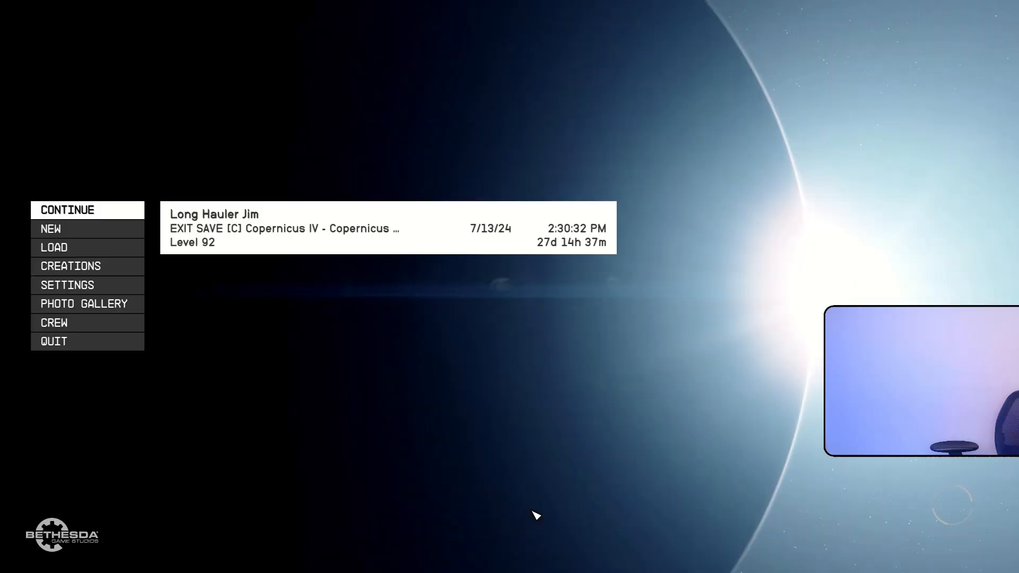
pyautogui.press('Return')
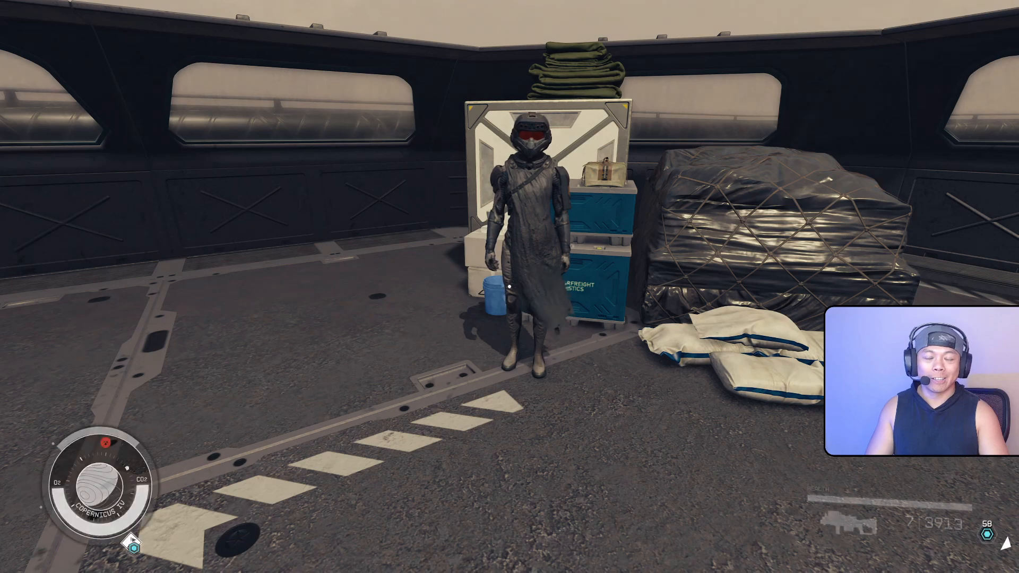
# Ask the Weapons Specialist to sell something and browse her weapons and ammo
pyautogui.press('w')
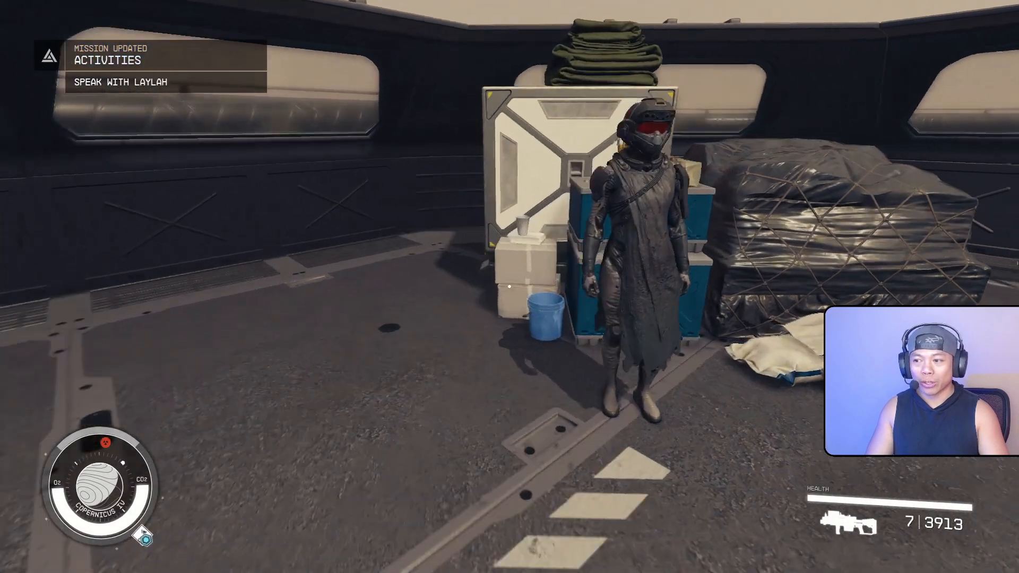
pyautogui.press('e')
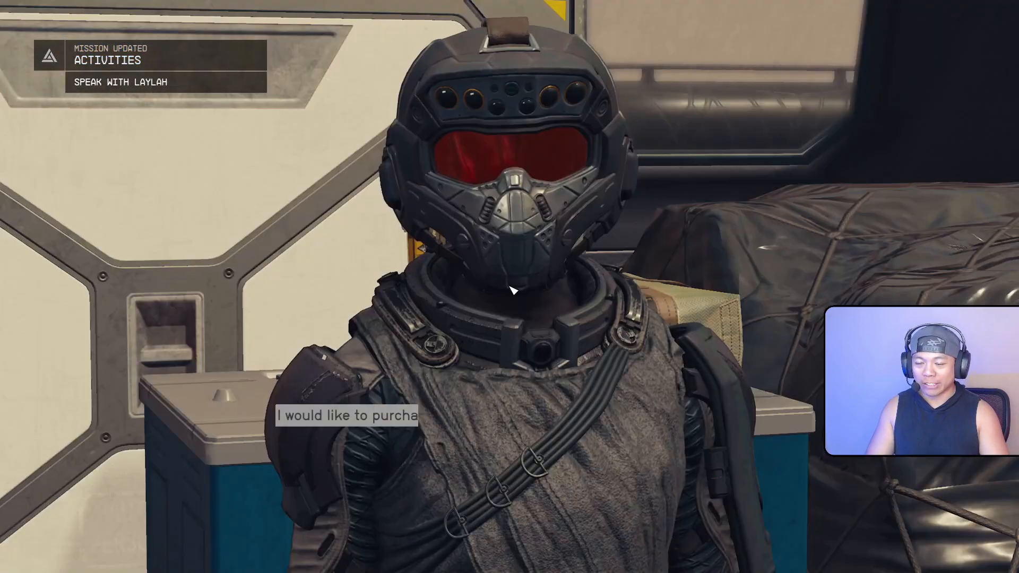
pyautogui.press('e')
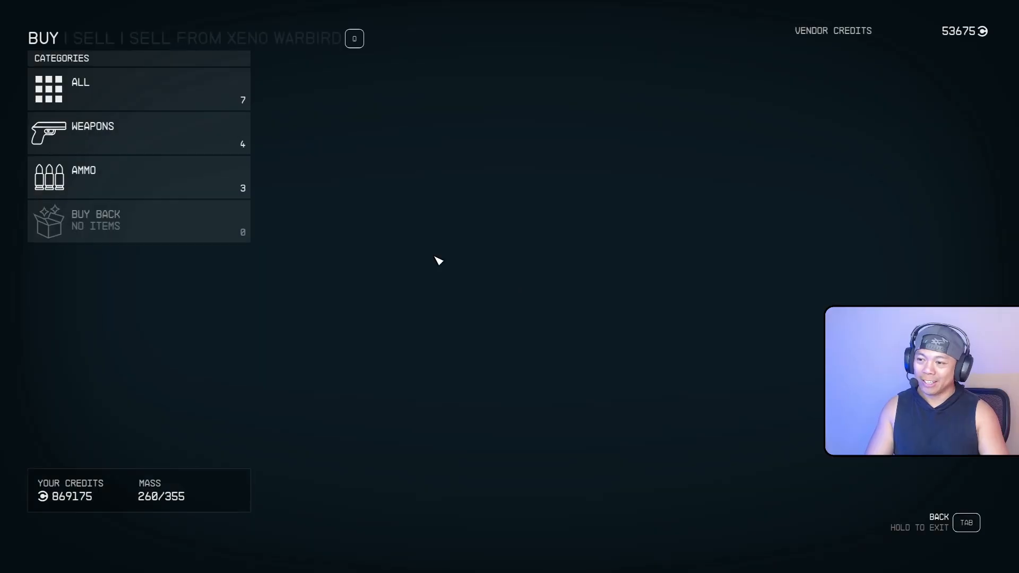
pyautogui.click(226, 131)
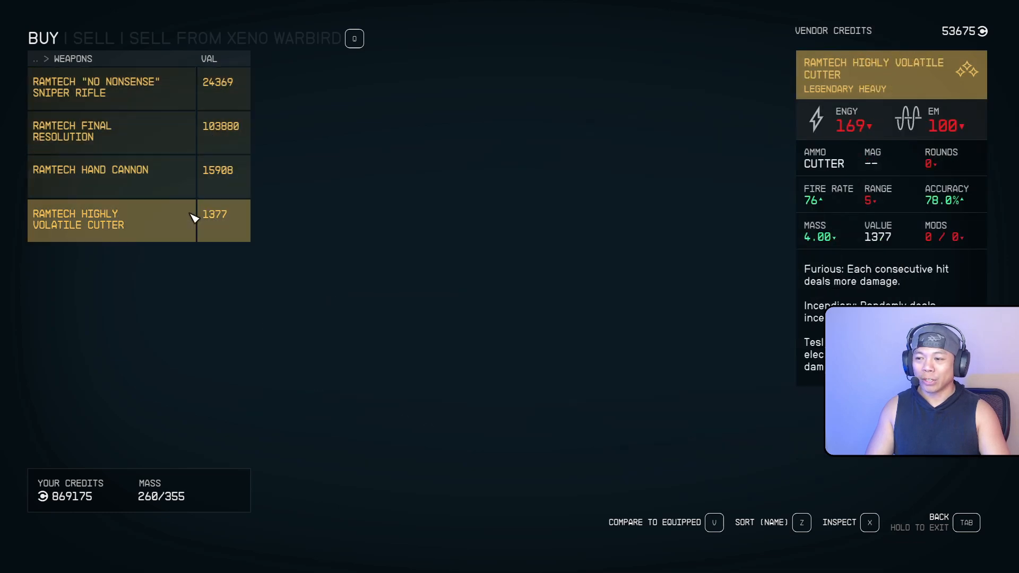
pyautogui.press('Tab')
pyautogui.click(204, 191)
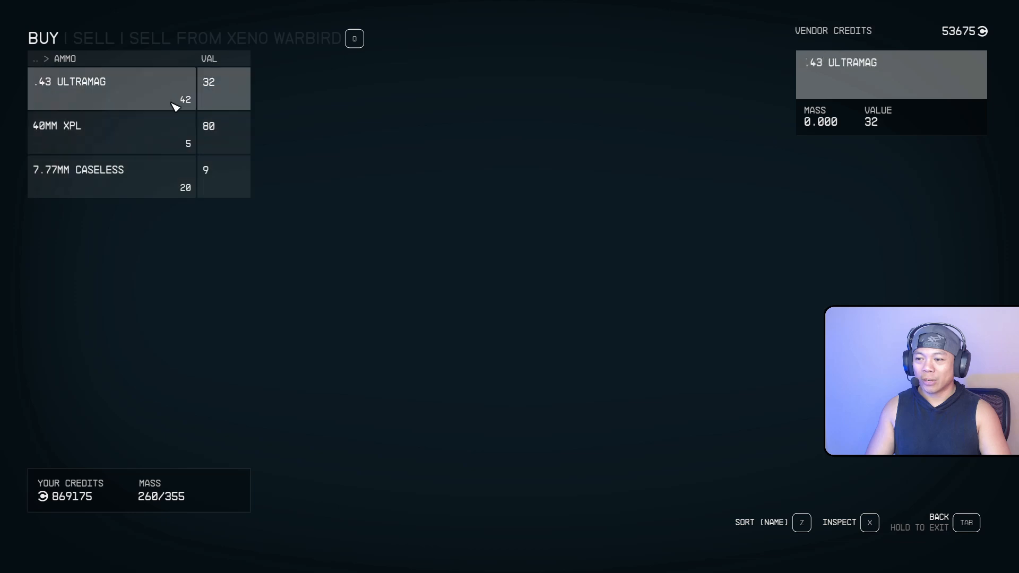
pyautogui.press('Tab')
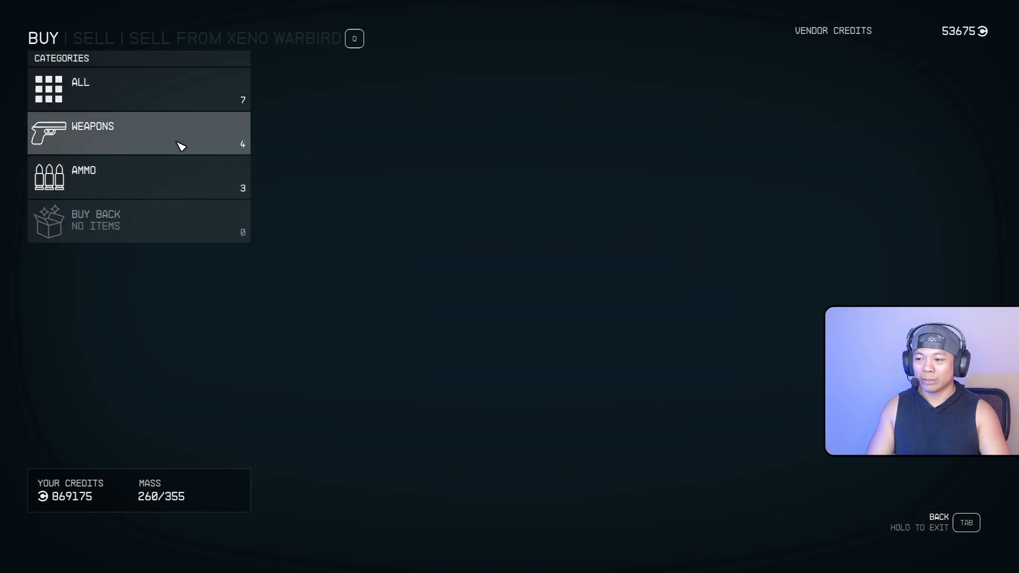
# Buy the RamTech Highly Volatile Cutter and end the conversation
pyautogui.click(211, 150)
pyautogui.click(164, 214)
pyautogui.press('Tab')
pyautogui.press('Tab')
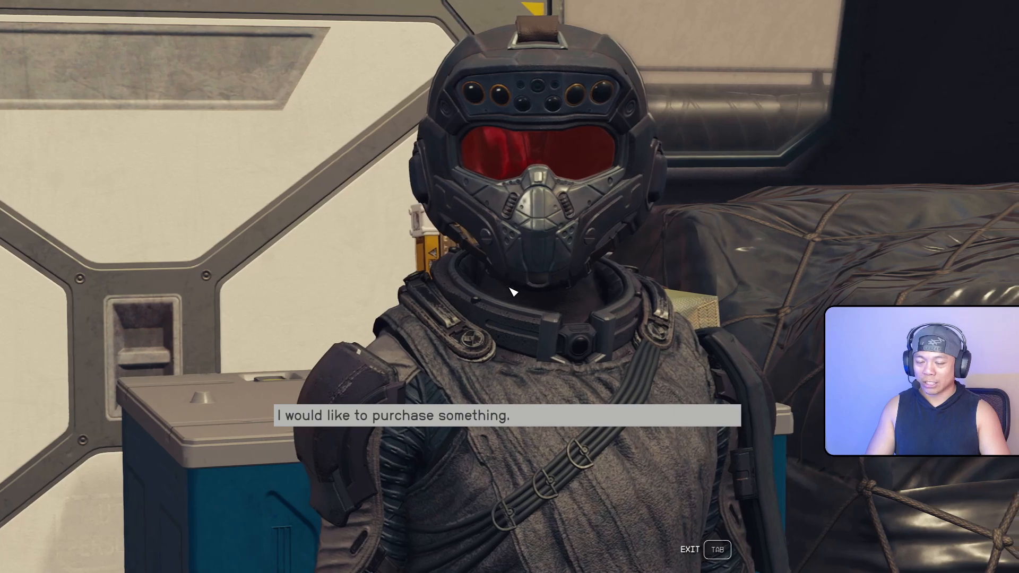
pyautogui.press('Tab')
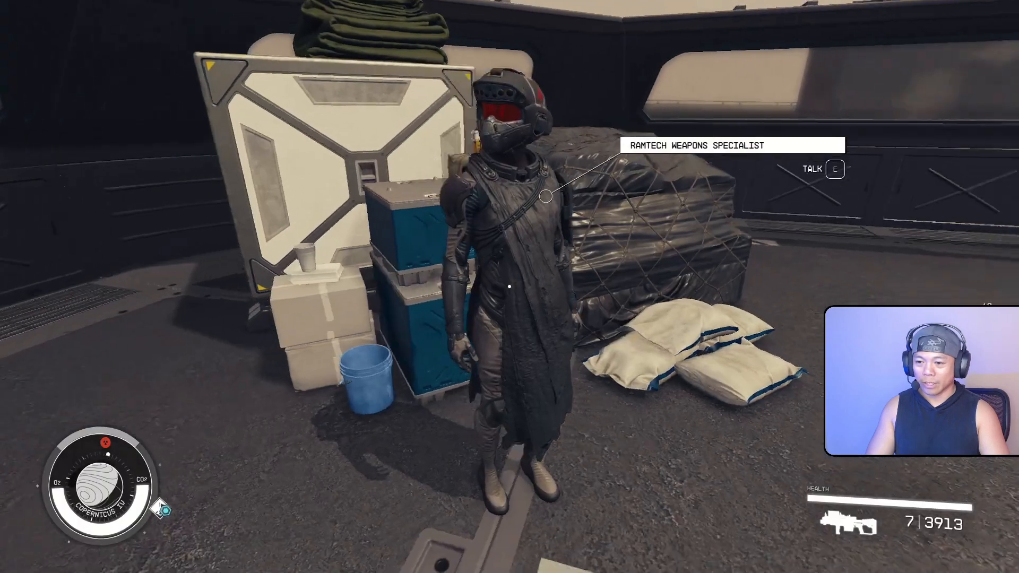
# Back away across the deck until both RamTech vendors are in view
pyautogui.press('w')
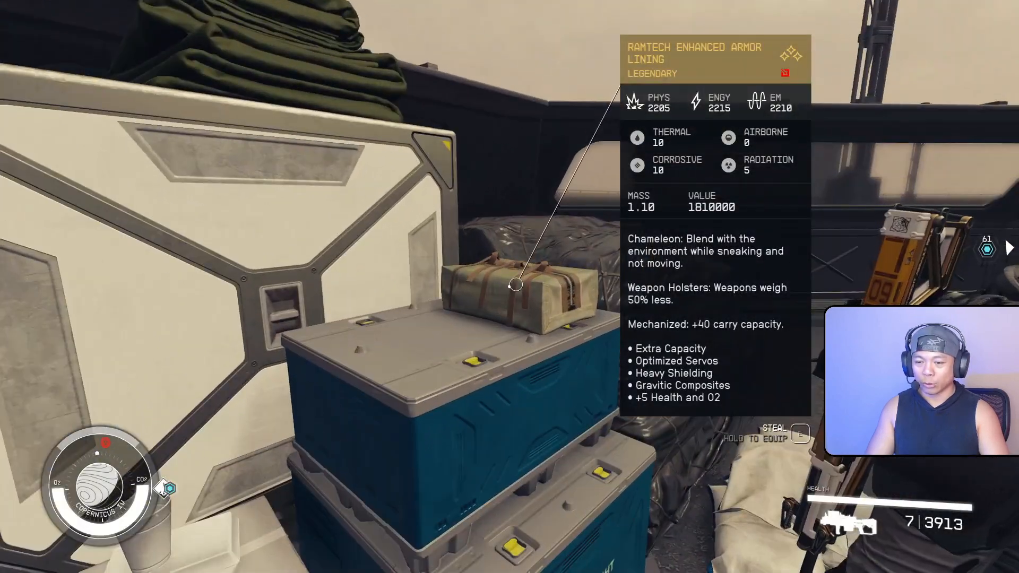
pyautogui.press('s')
pyautogui.press('d')
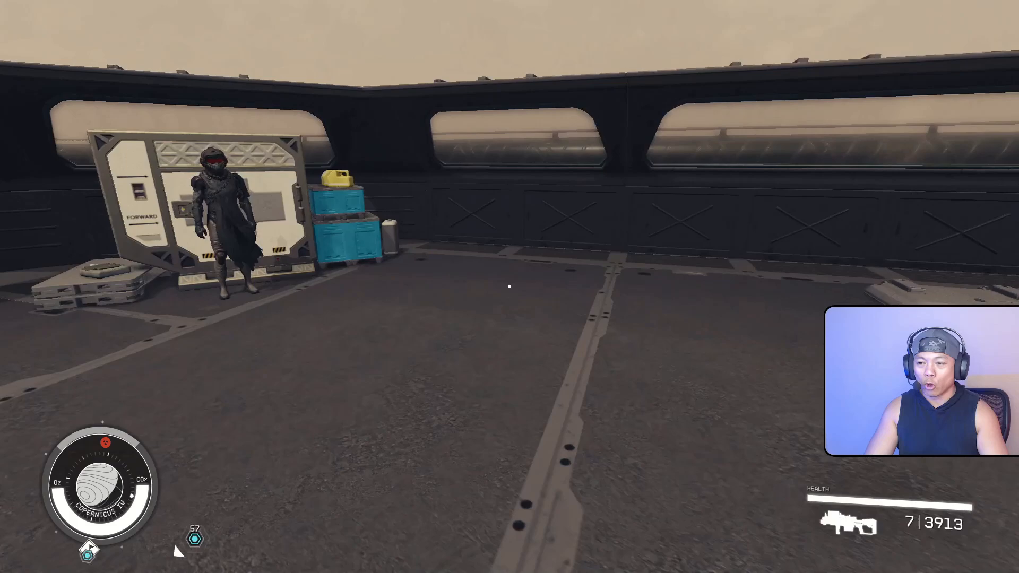
pyautogui.press('s')
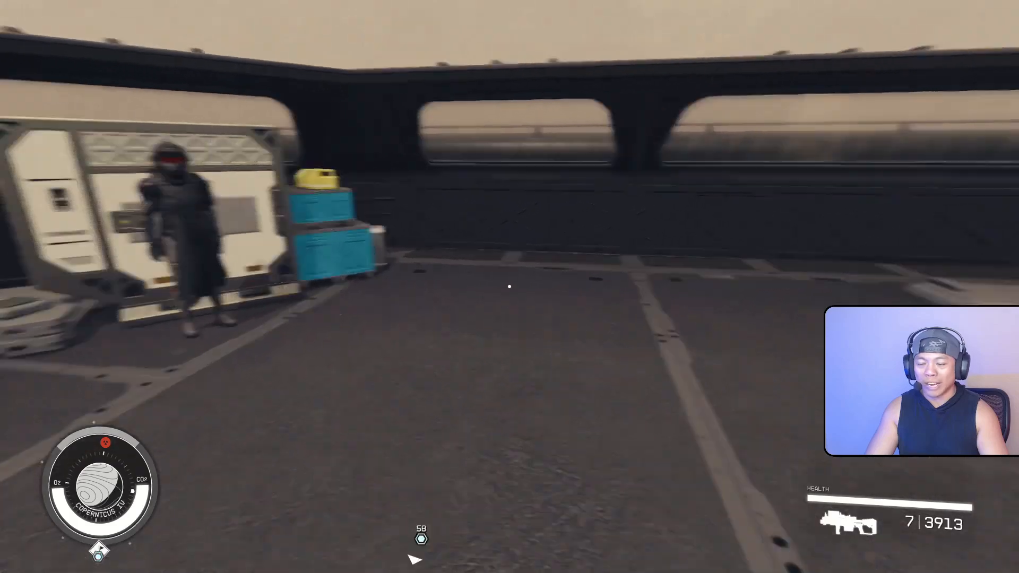
pyautogui.press('s')
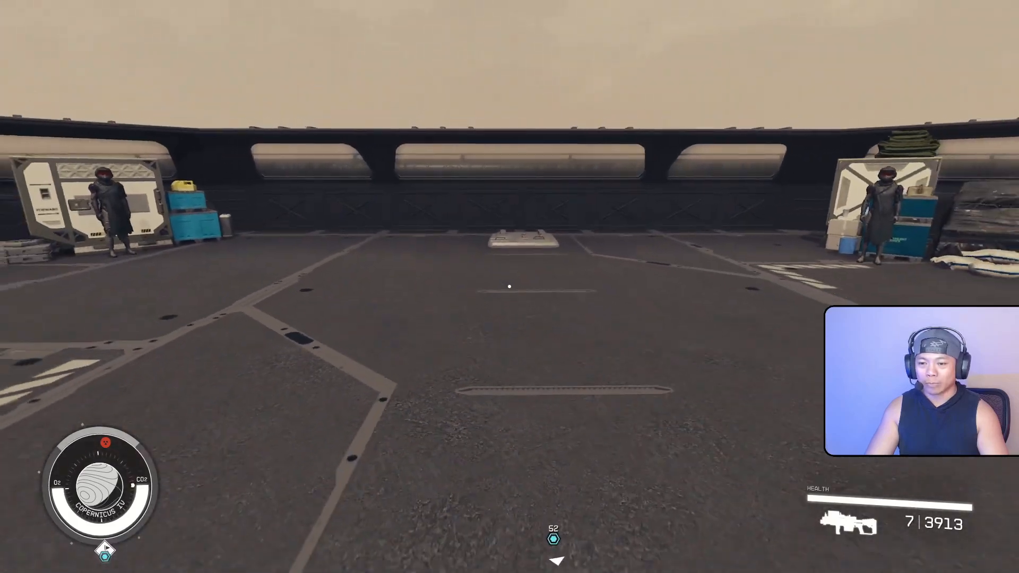